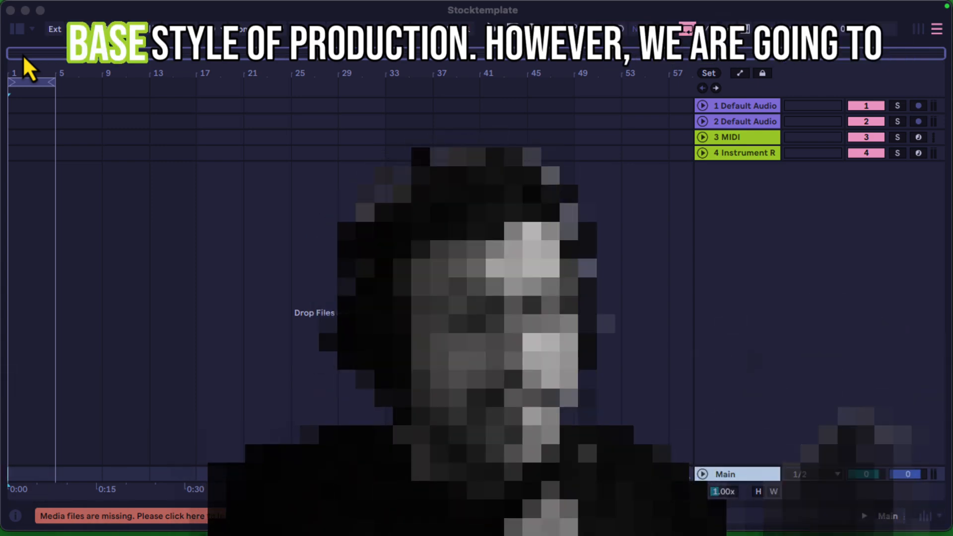
# Step: Show the Info View, hide it and bring it back beside the device area
pyautogui.press('F4')
pyautogui.click(249, 330)
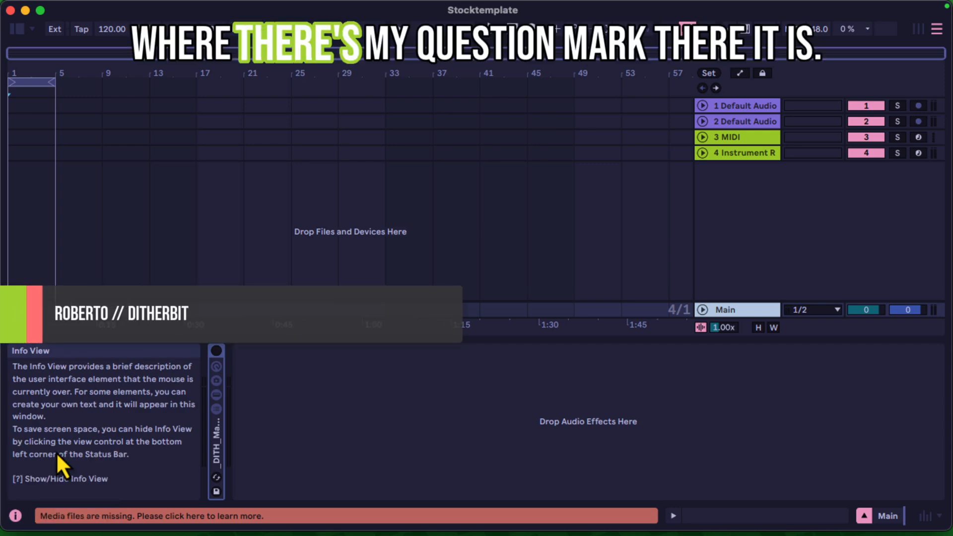
pyautogui.hotkey('shift', '?')
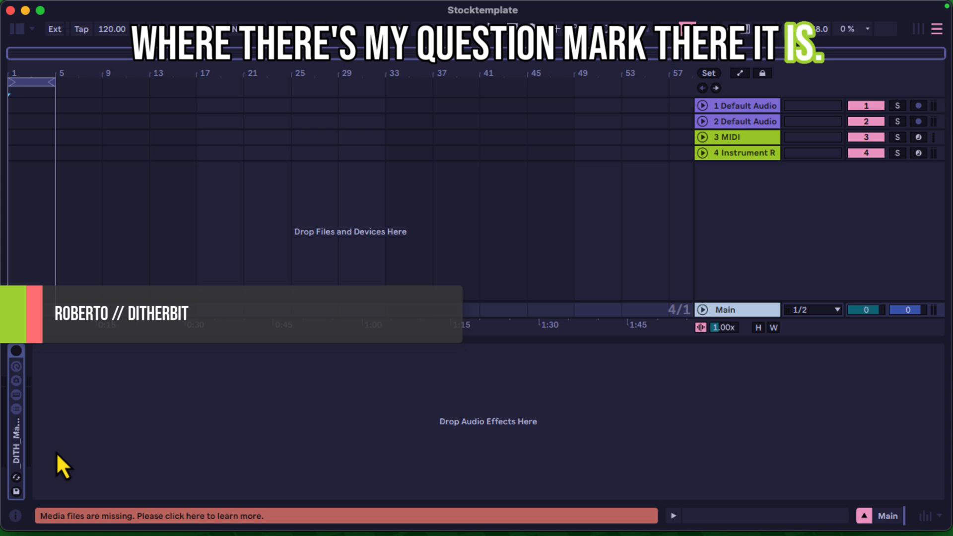
pyautogui.hotkey('shift', '?')
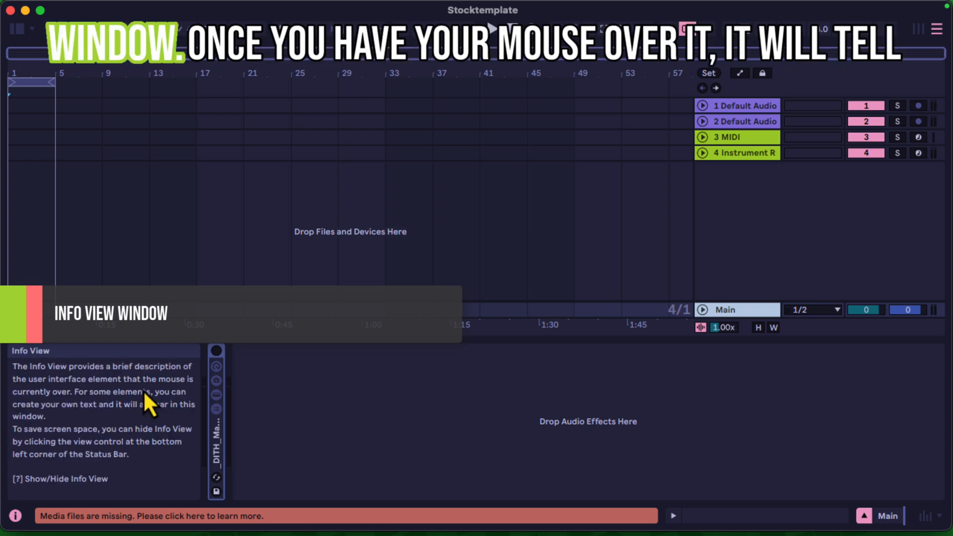
# Step: Unfold the Main track, and select the first Default Audio track to unfold and refold it
pyautogui.moveTo(729, 108)
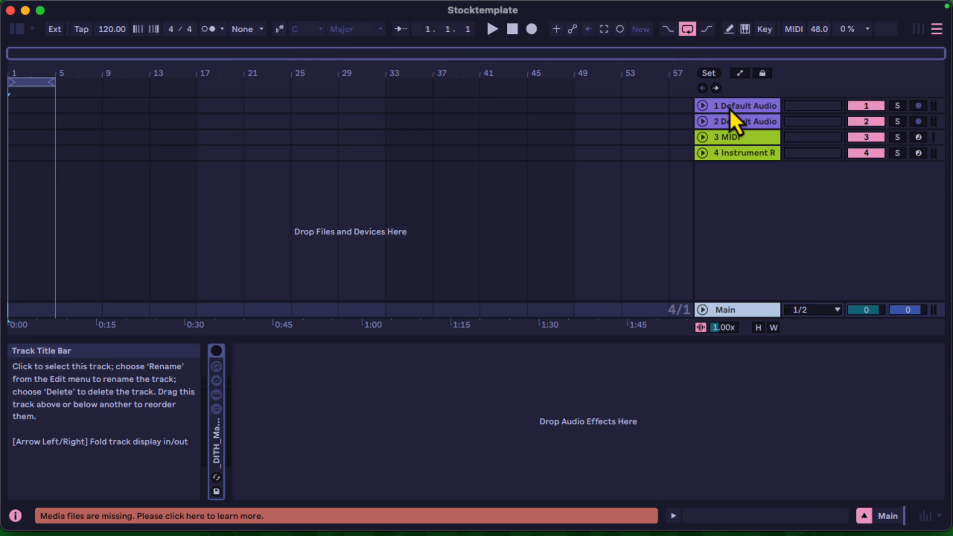
pyautogui.press('Right')
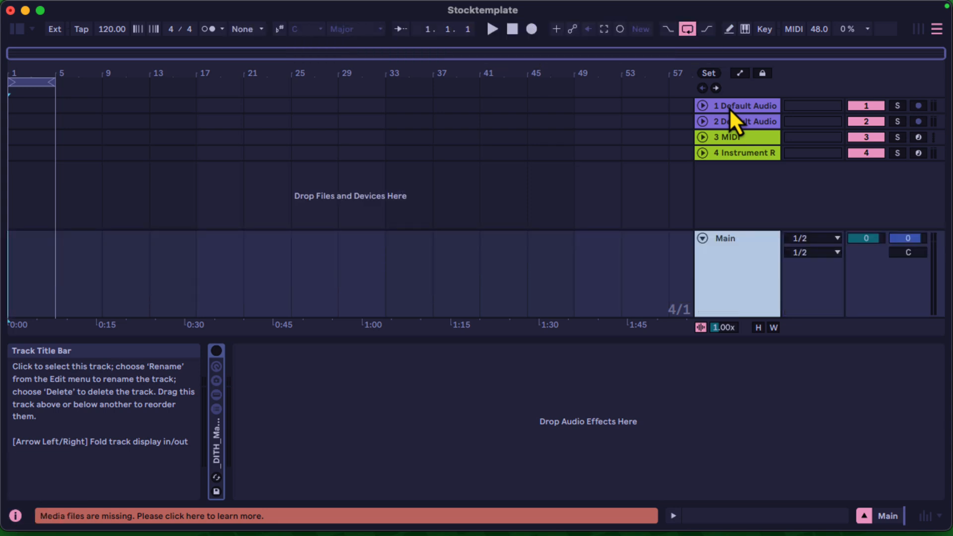
pyautogui.click(729, 108)
pyautogui.press('Right')
pyautogui.press('Left')
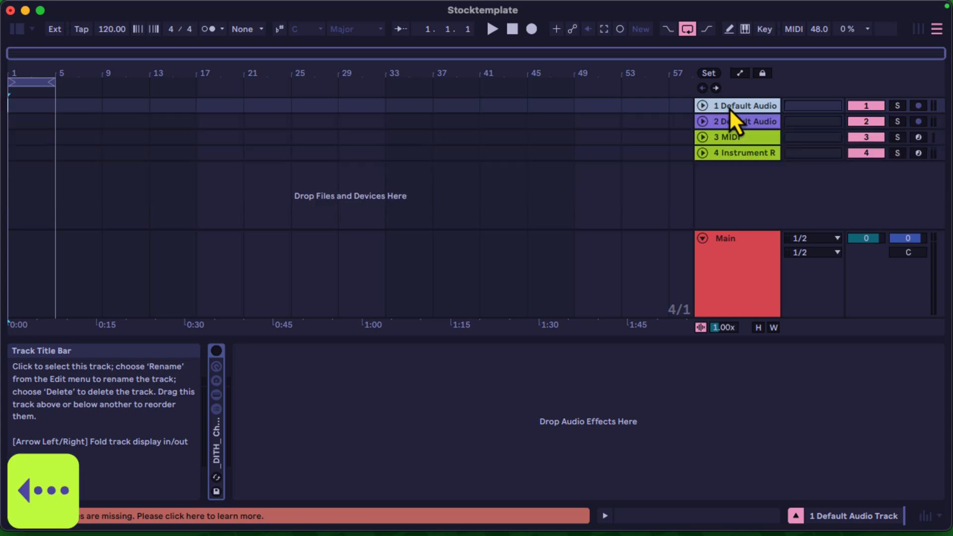
pyautogui.press('Right')
pyautogui.press('Left')
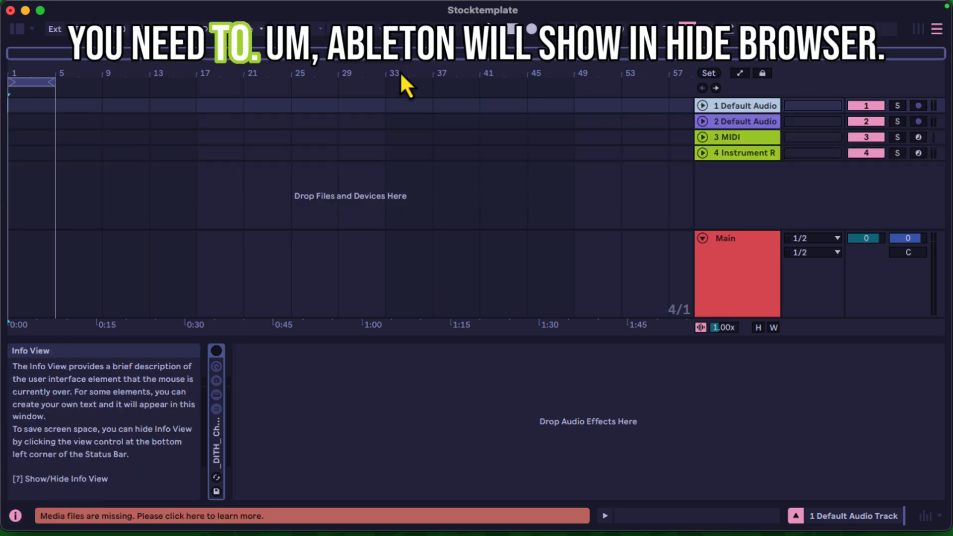
# Step: Show and hide the browser briefly, and toggle the Info View until it is hidden
pyautogui.click(19, 29)
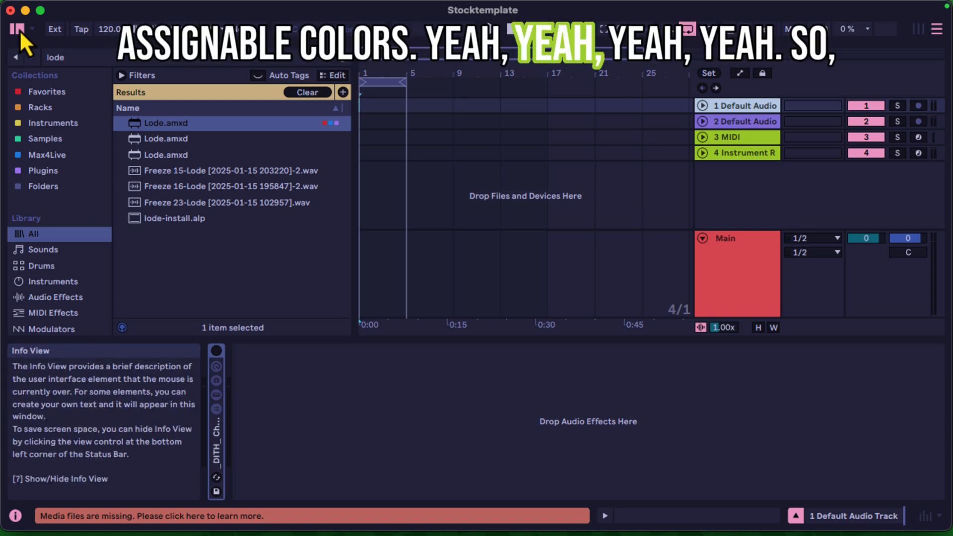
pyautogui.click(19, 30)
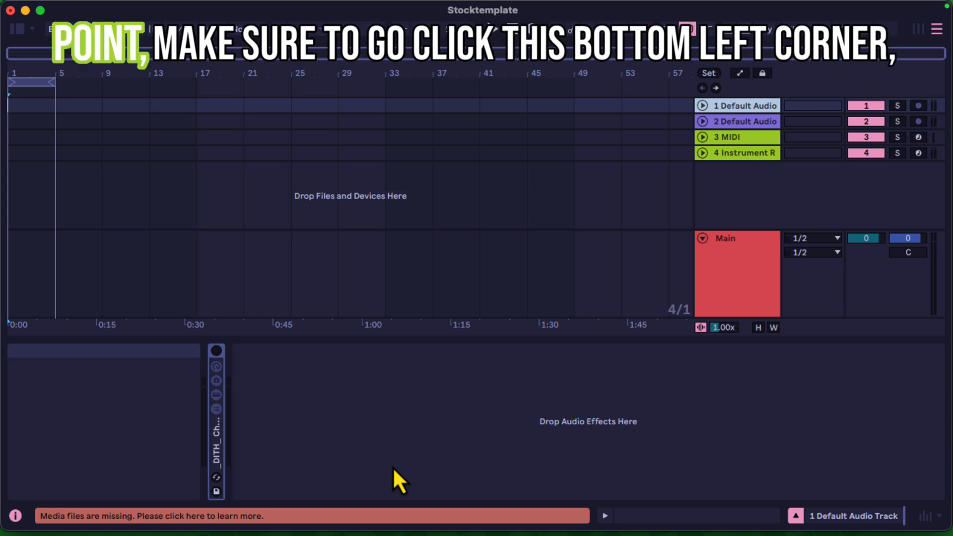
pyautogui.click(16, 516)
pyautogui.click(15, 517)
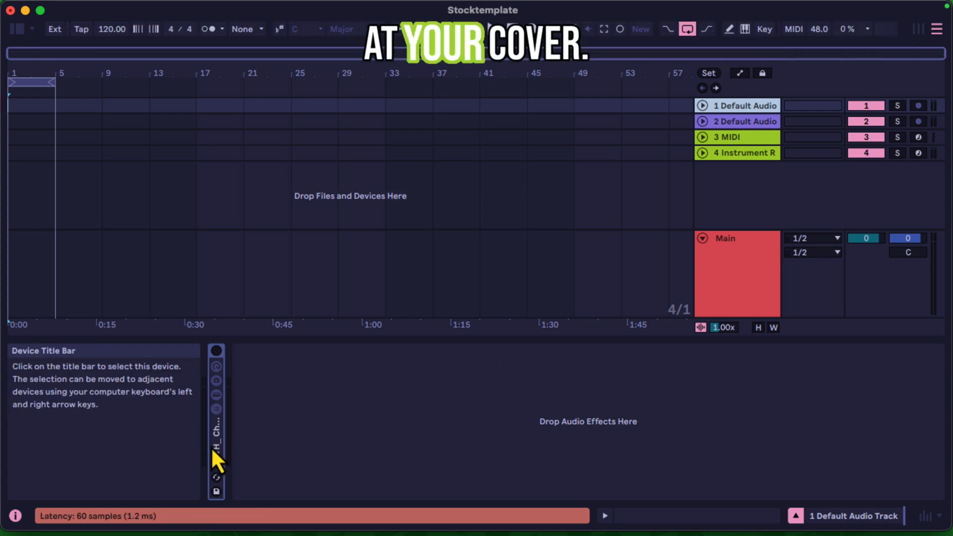
pyautogui.click(16, 516)
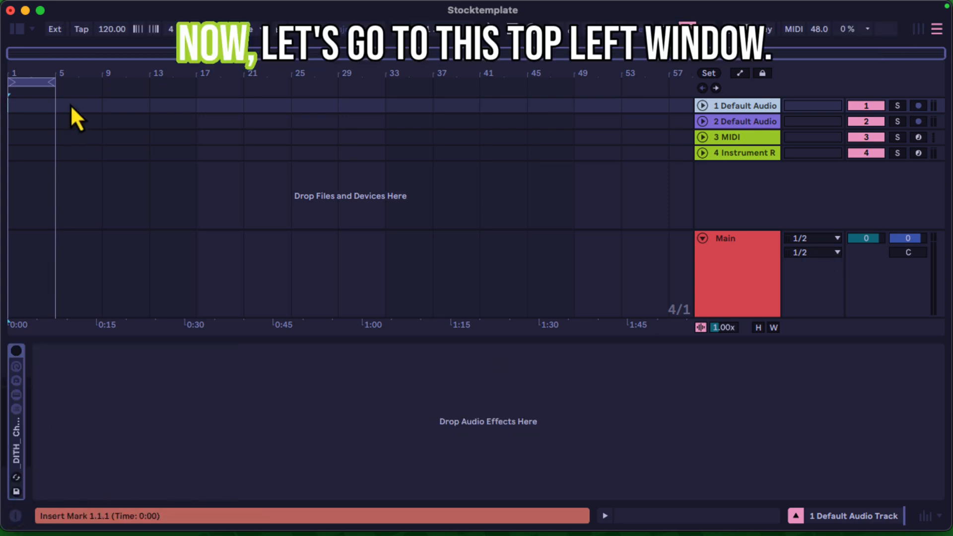
# Step: Show the browser and hide the device view below the arrangement
pyautogui.click(17, 29)
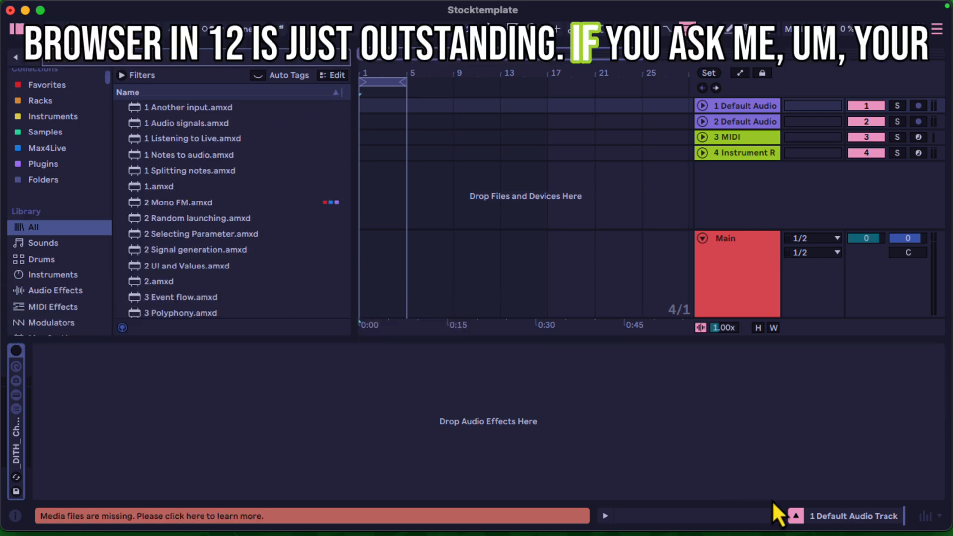
pyautogui.click(795, 517)
# Step: Look through the Collections, Library and Places sections of the browser's sidebar
pyautogui.scroll(-2, 223, 298)
pyautogui.scroll(-5, 73, 250)
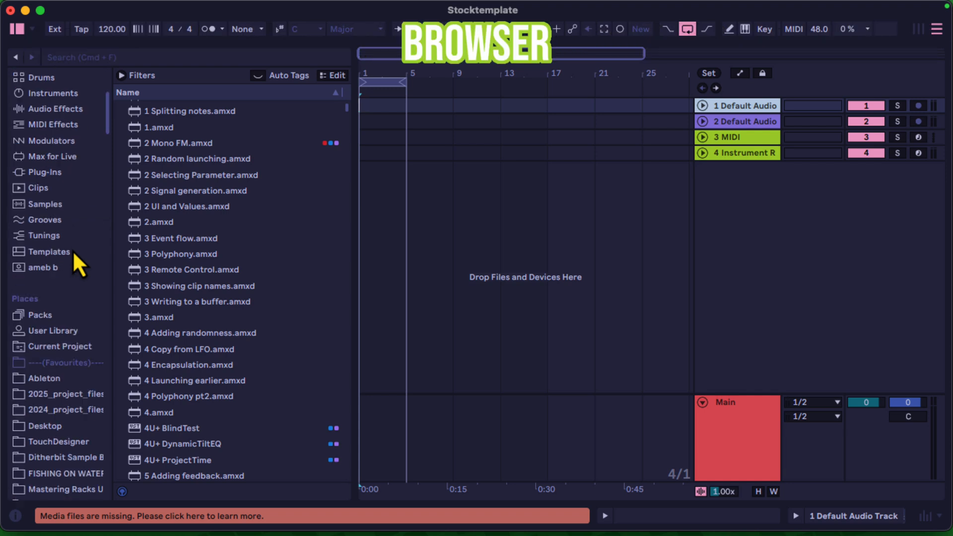
pyautogui.scroll(5, 72, 251)
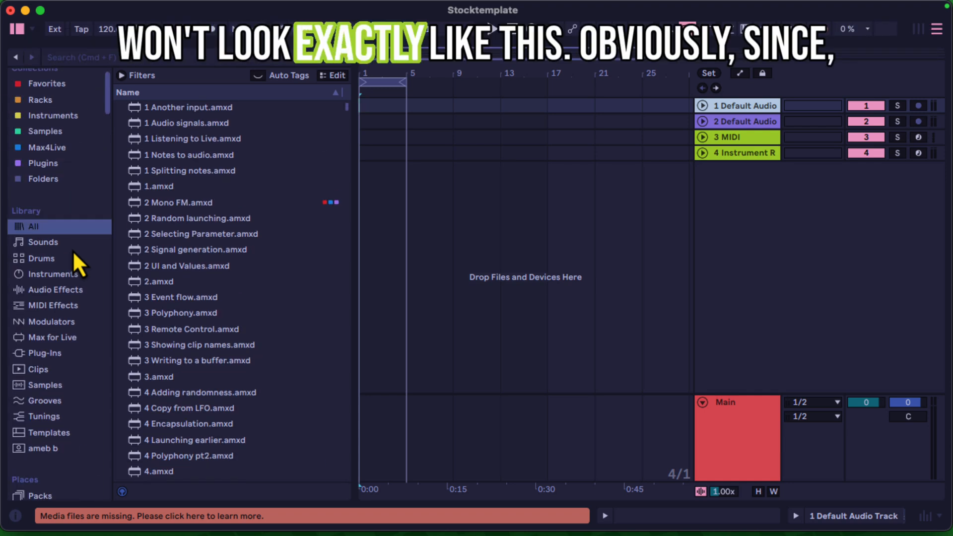
pyautogui.scroll(1, 46, 211)
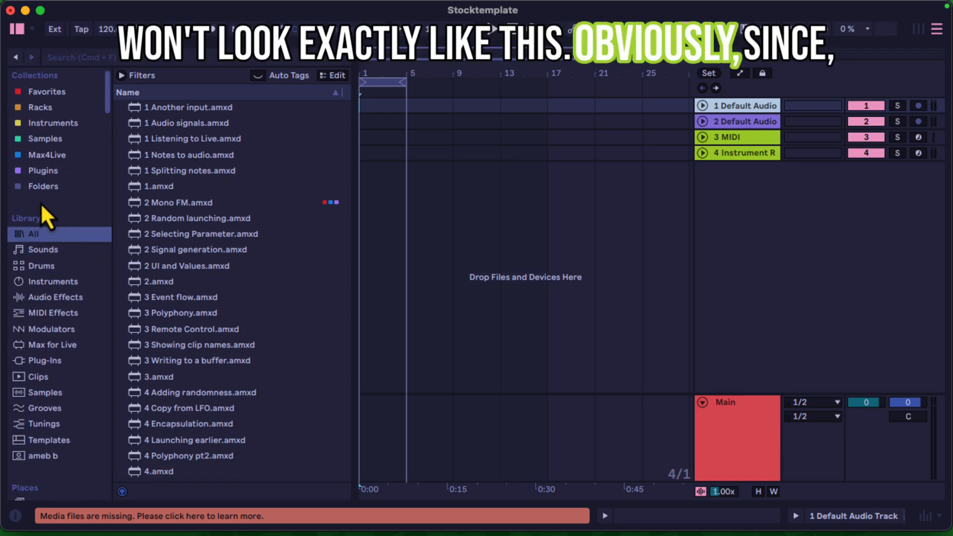
pyautogui.scroll(-10, 42, 209)
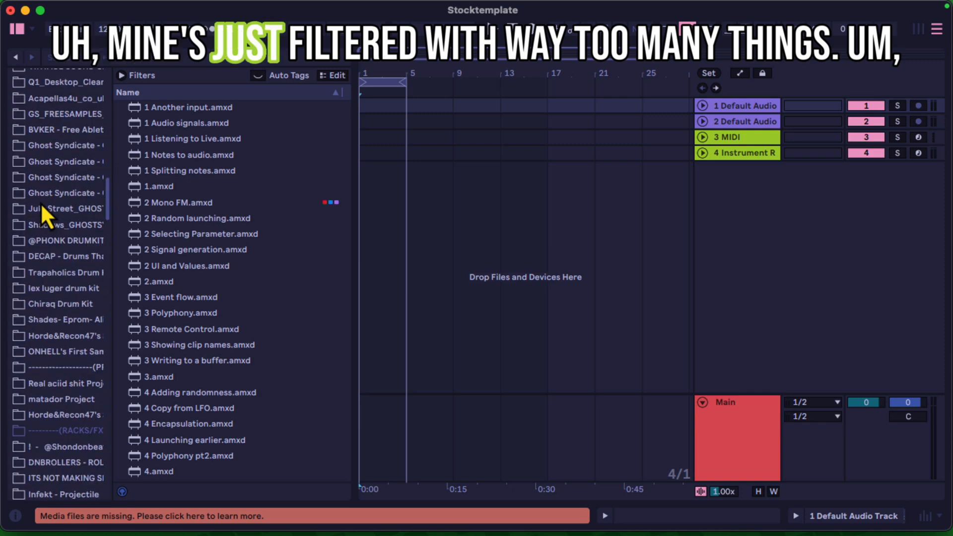
pyautogui.scroll(-10, 41, 209)
pyautogui.scroll(2, 40, 209)
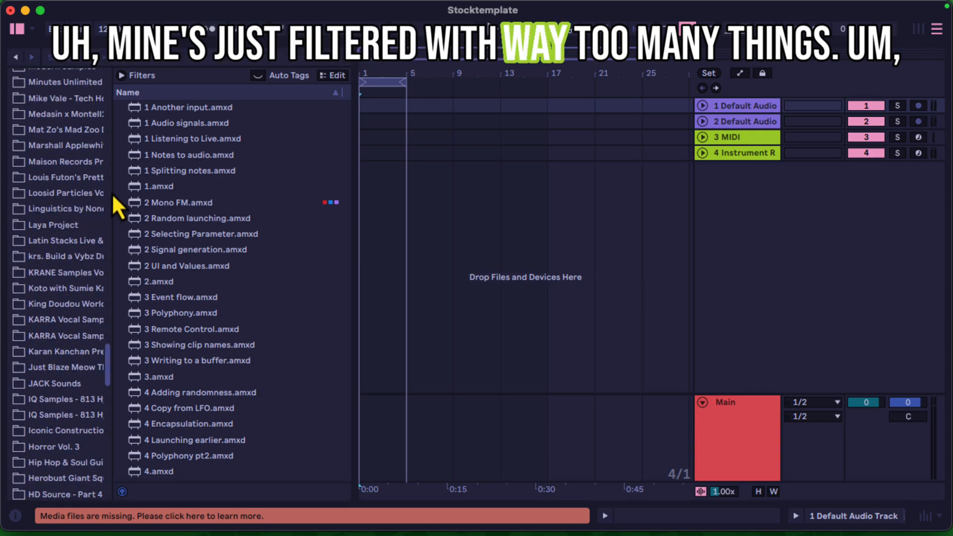
# Step: Widen the browser's sidebar so that longer folder names can be read
pyautogui.moveTo(111, 191); pyautogui.dragTo(167, 191)
pyautogui.scroll(15, 118, 179)
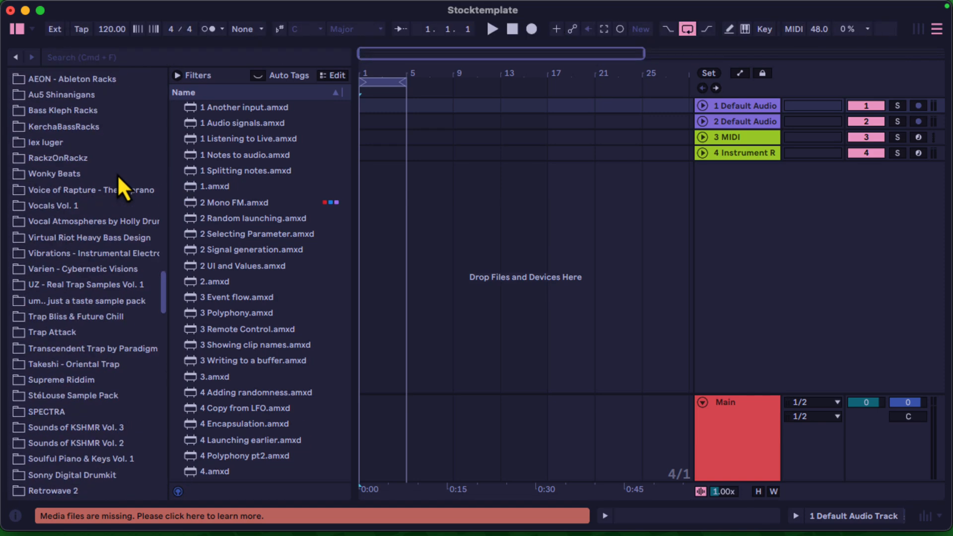
pyautogui.scroll(5, 117, 179)
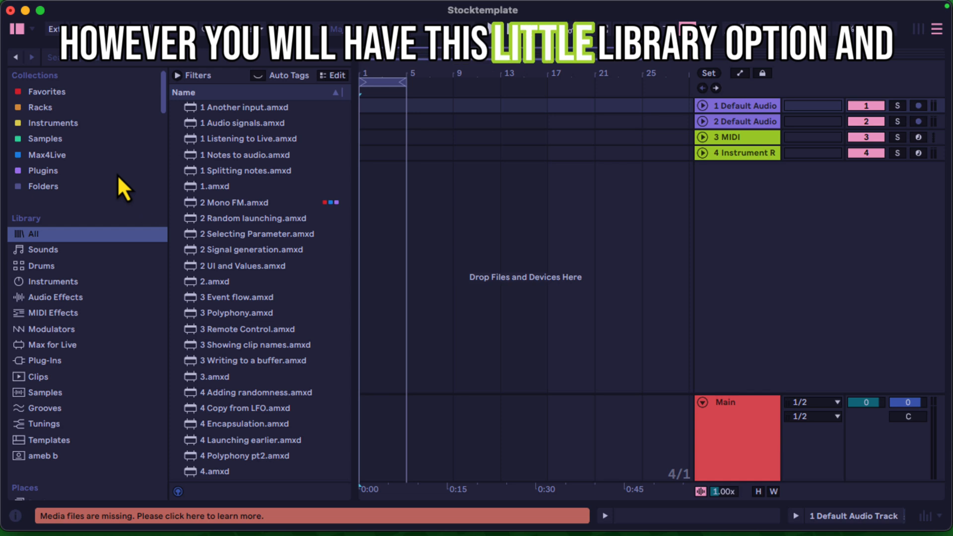
# Step: Show the contents of the User Library from the browser's Places section
pyautogui.scroll(-5, 69, 323)
pyautogui.scroll(-5, 69, 325)
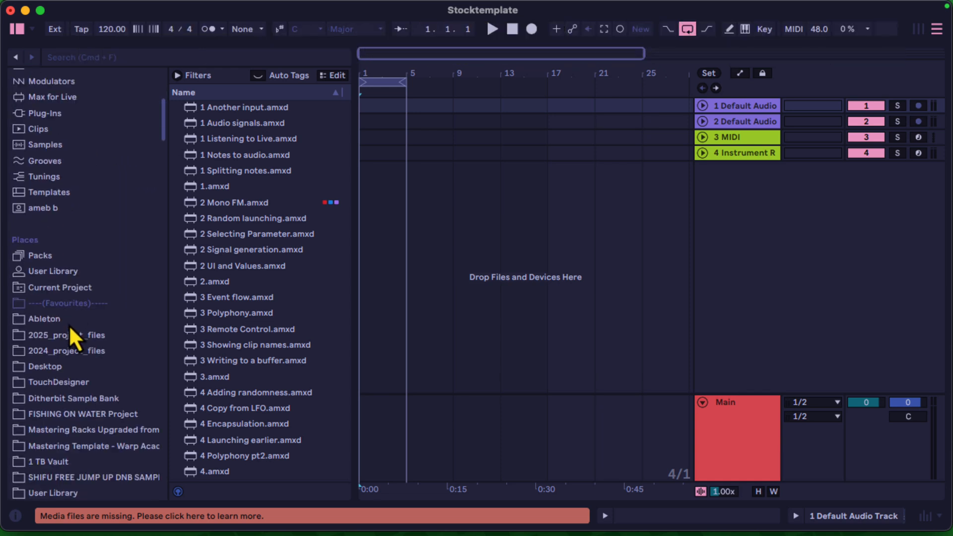
pyautogui.click(58, 271)
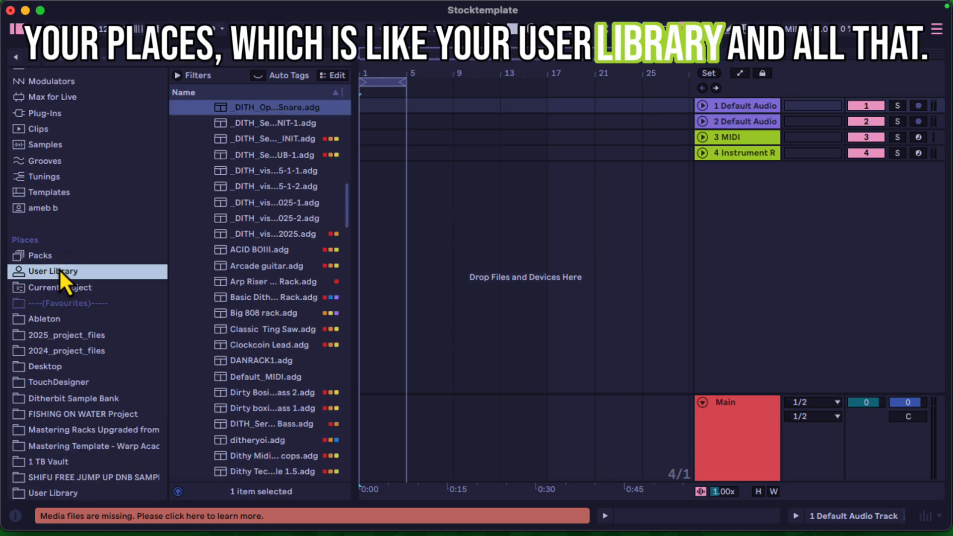
pyautogui.scroll(5, 59, 276)
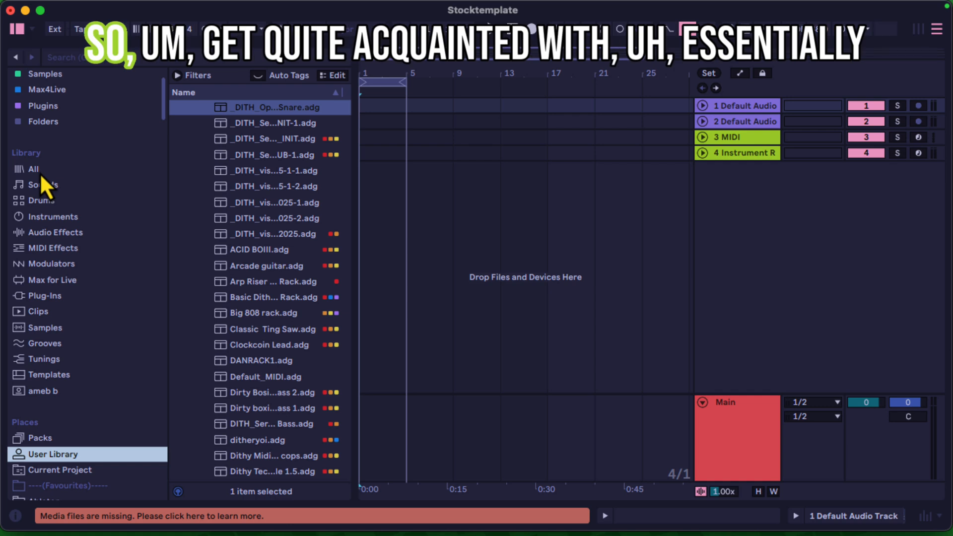
# Step: Browse the Library categories All, Instruments, Audio Effects, Max for Live, Plug-Ins and Drums
pyautogui.click(40, 172)
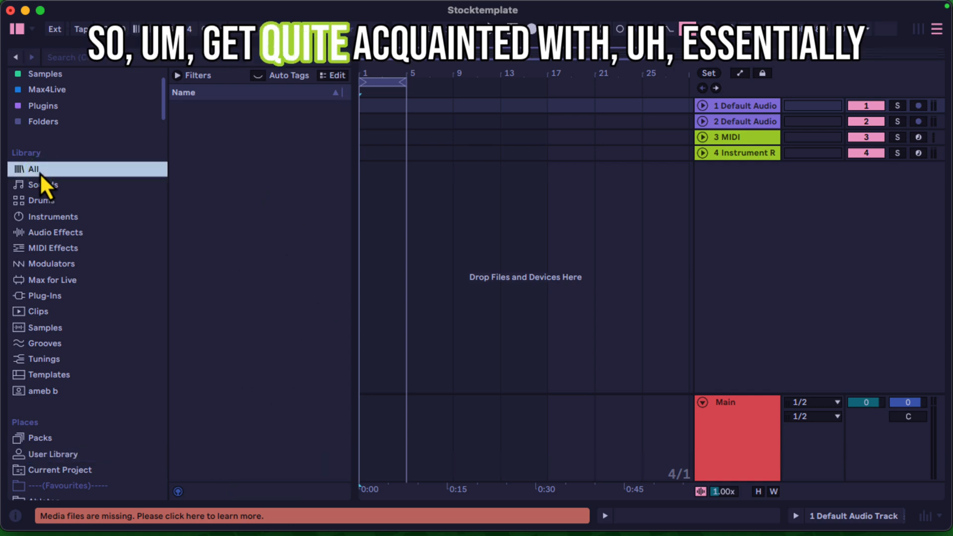
pyautogui.click(49, 216)
pyautogui.click(54, 233)
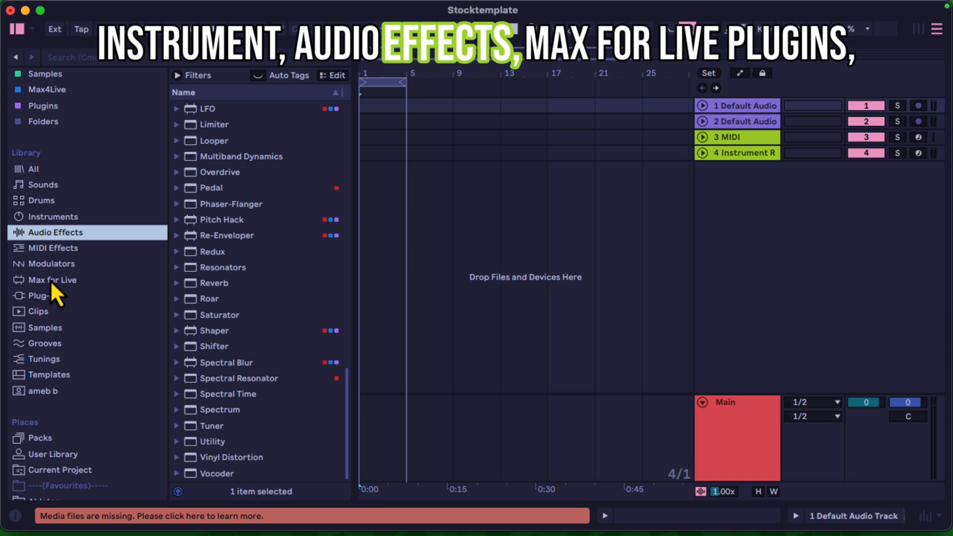
pyautogui.click(50, 280)
pyautogui.click(46, 296)
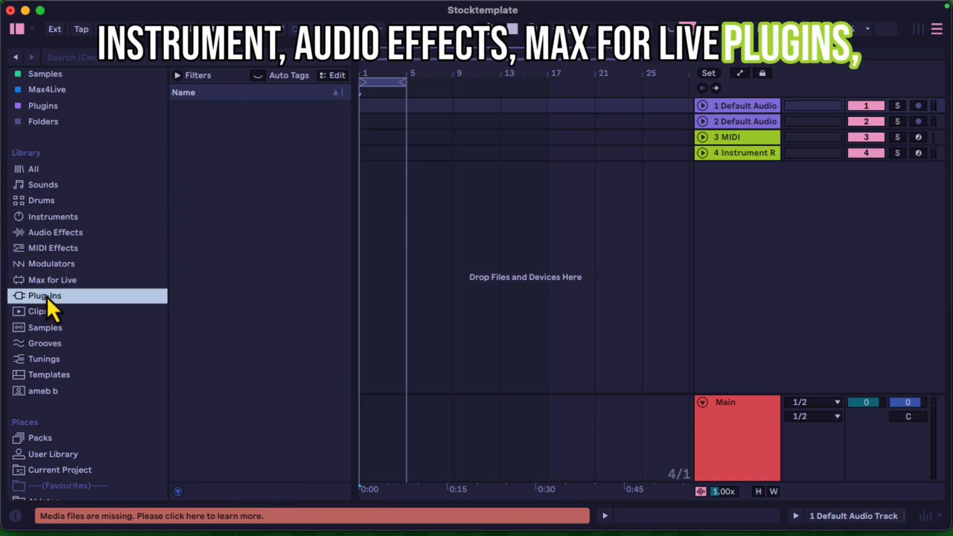
pyautogui.click(46, 229)
pyautogui.click(56, 200)
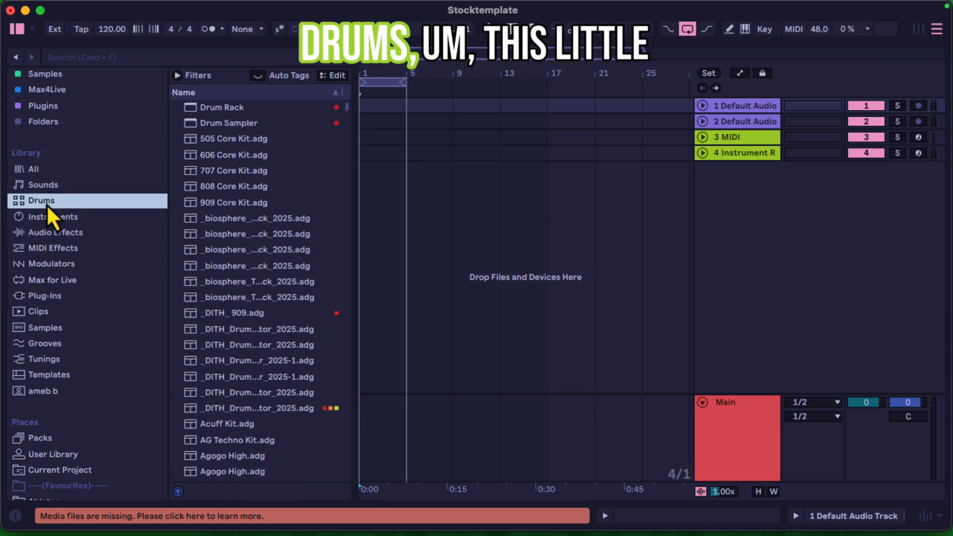
pyautogui.scroll(-5, 105, 156)
pyautogui.scroll(5, 111, 151)
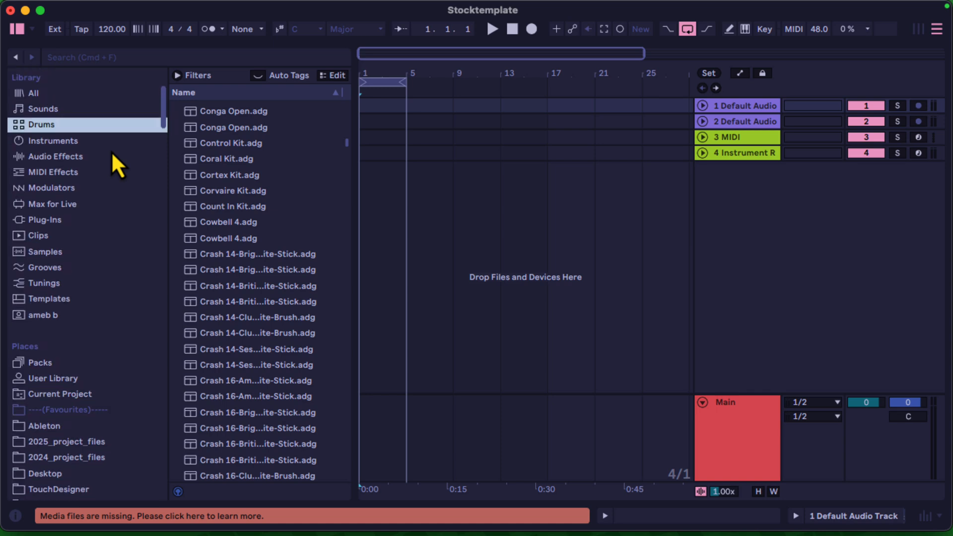
# Step: Browse the Favorites, Racks and Instruments color collections and look through the tagged items
pyautogui.scroll(3, 62, 92)
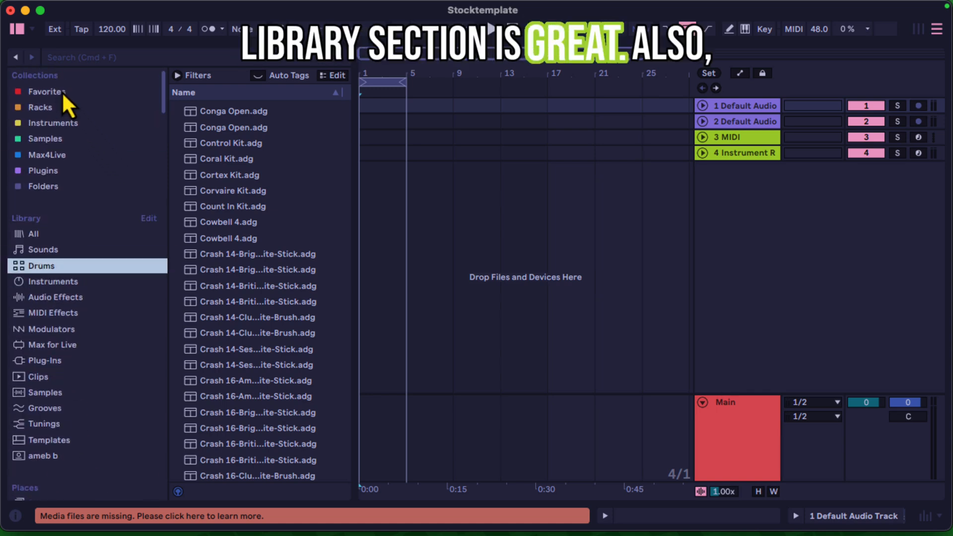
pyautogui.click(51, 79)
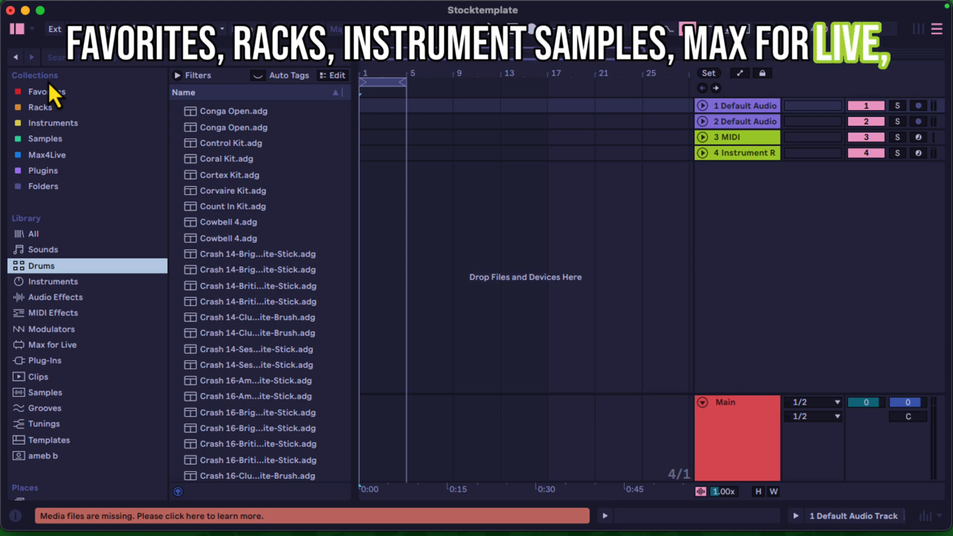
pyautogui.click(45, 95)
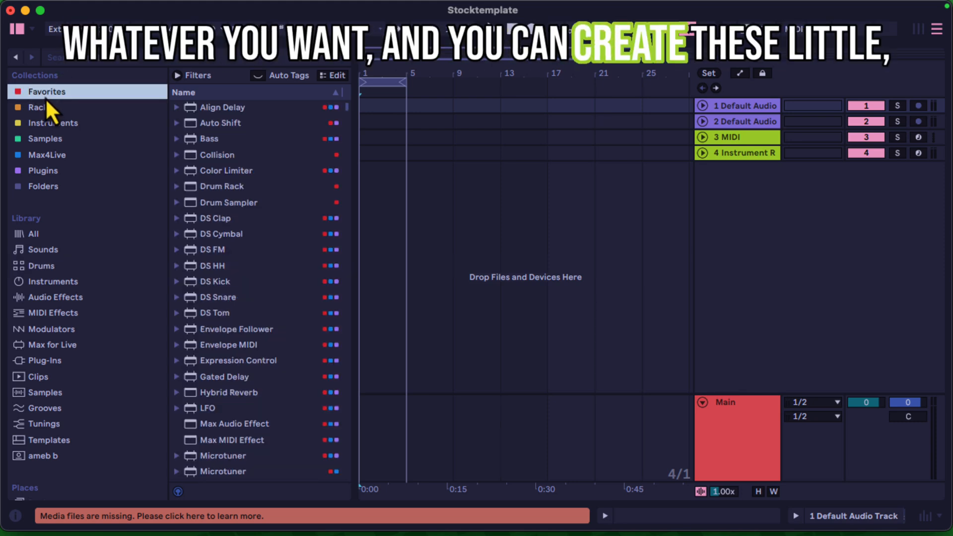
pyautogui.click(48, 108)
pyautogui.click(70, 123)
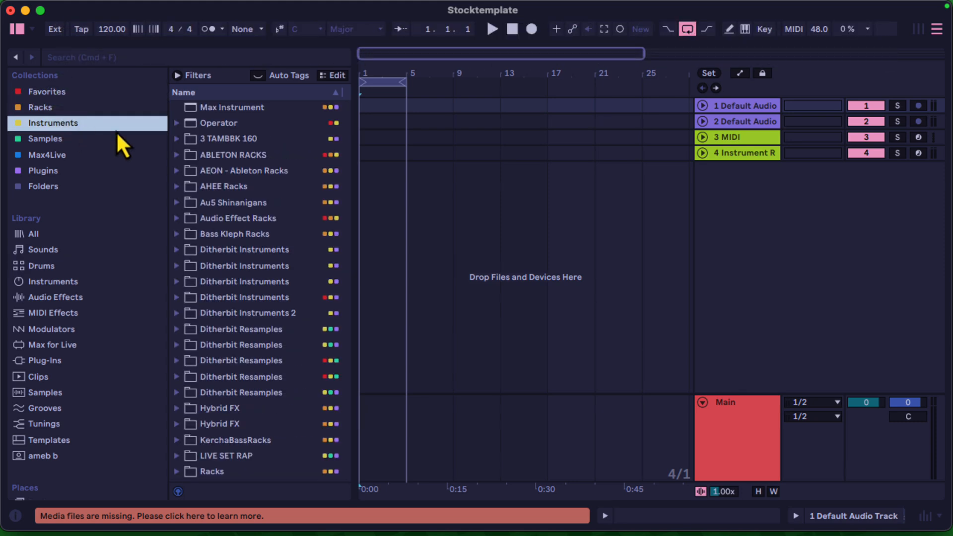
pyautogui.scroll(-10, 309, 165)
pyautogui.scroll(10, 308, 165)
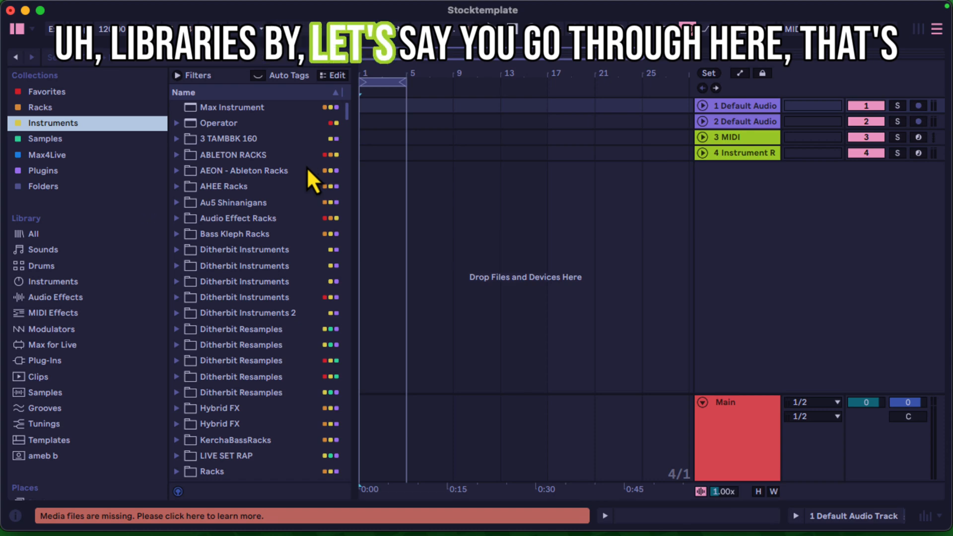
# Step: Browse the contents of the CHIPSHOP_DELUXE and Q1_Desktop_Clean_2025 folders in Places
pyautogui.scroll(-15, 125, 293)
pyautogui.click(64, 334)
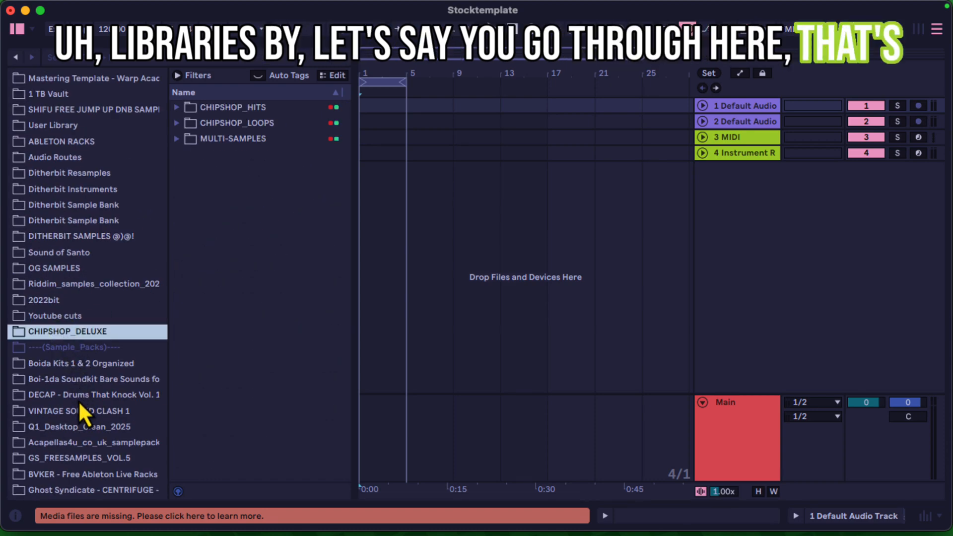
pyautogui.click(82, 424)
# Step: Check the color collections available for the Embertone - Ancient Voices and 2024_Sample_wrangle folders without assigning a color
pyautogui.click(231, 107)
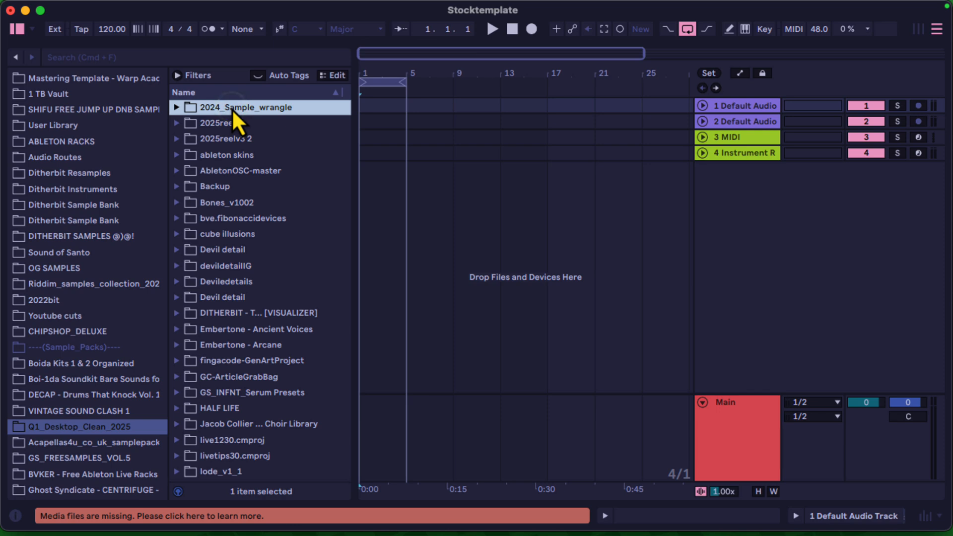
pyautogui.rightClick(222, 335)
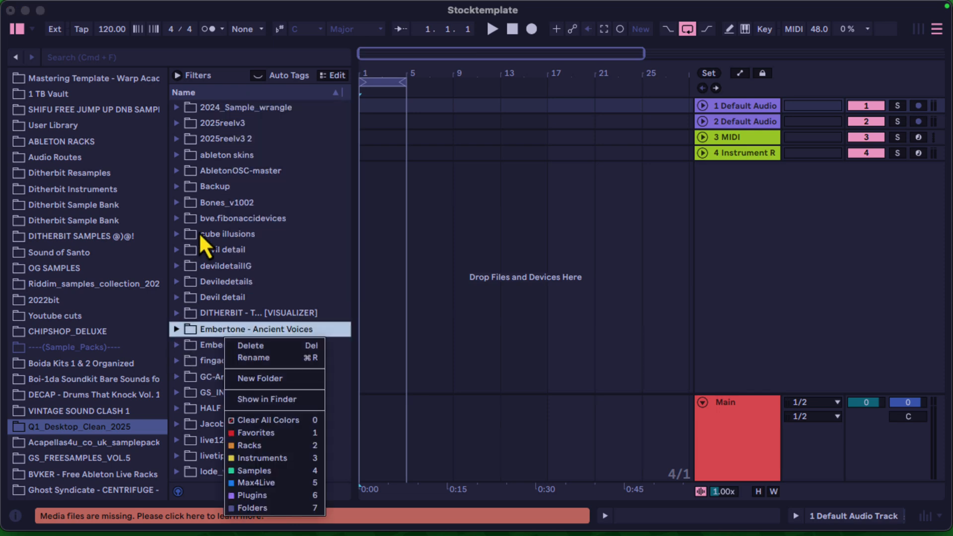
pyautogui.click(225, 107)
pyautogui.rightClick(222, 109)
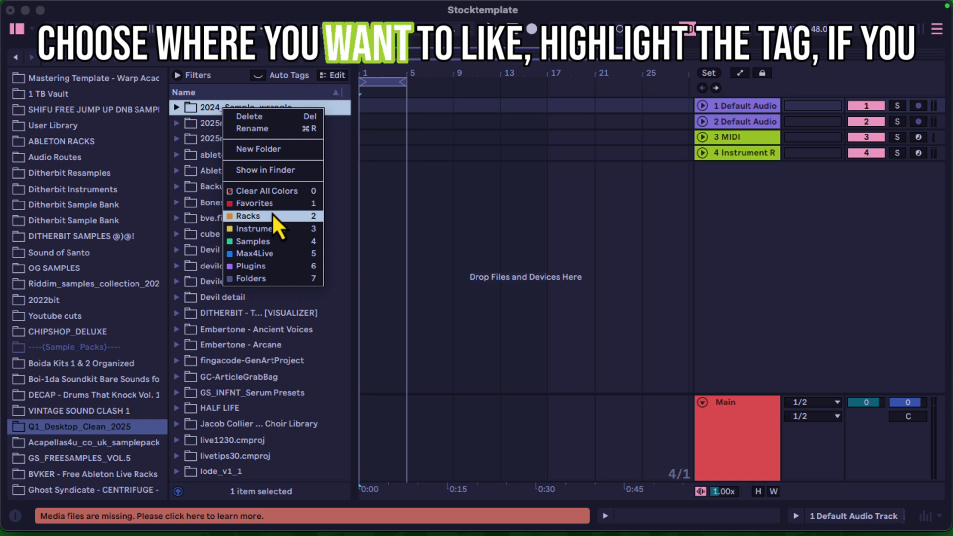
pyautogui.click(97, 222)
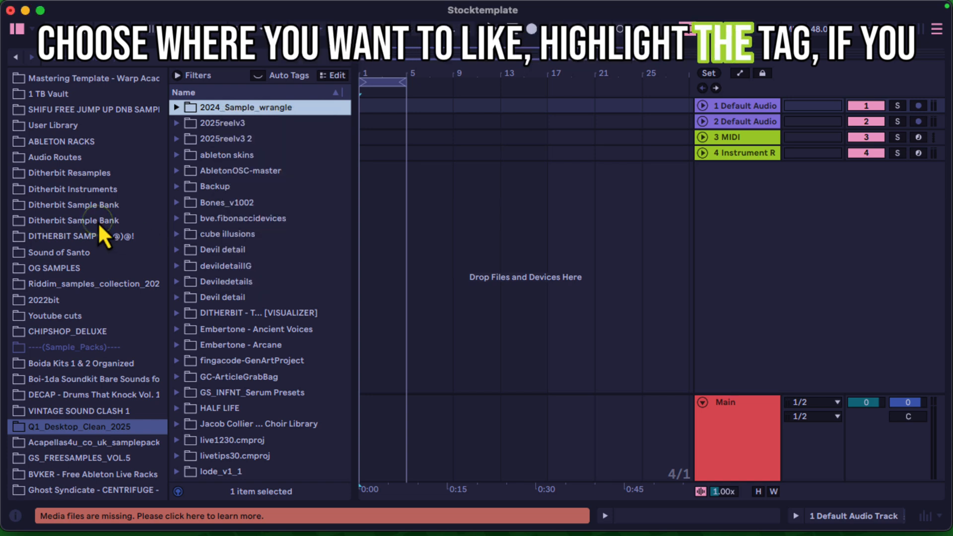
# Step: Shrink the browser's sidebar to icons only and narrow the whole browser to free up arrangement space
pyautogui.scroll(10, 97, 222)
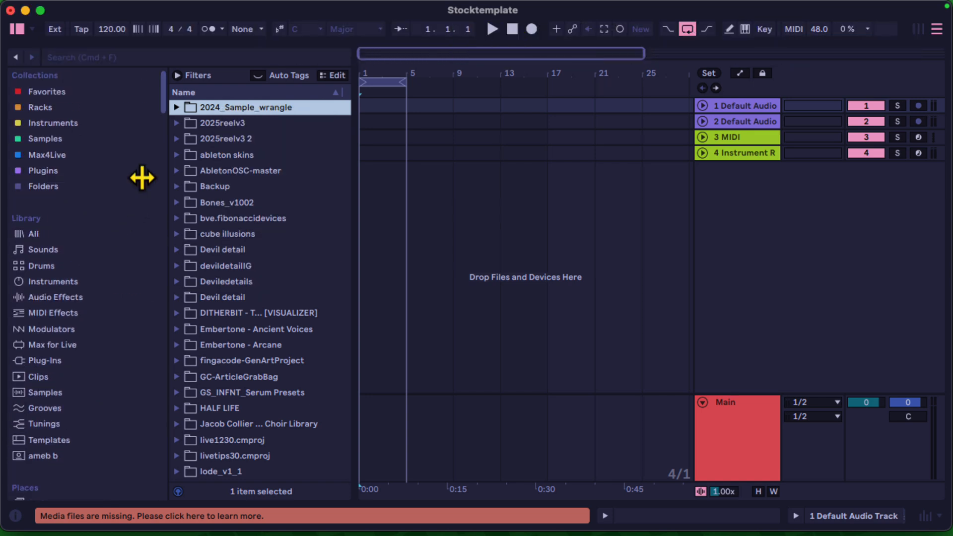
pyautogui.moveTo(168, 157); pyautogui.dragTo(24, 149)
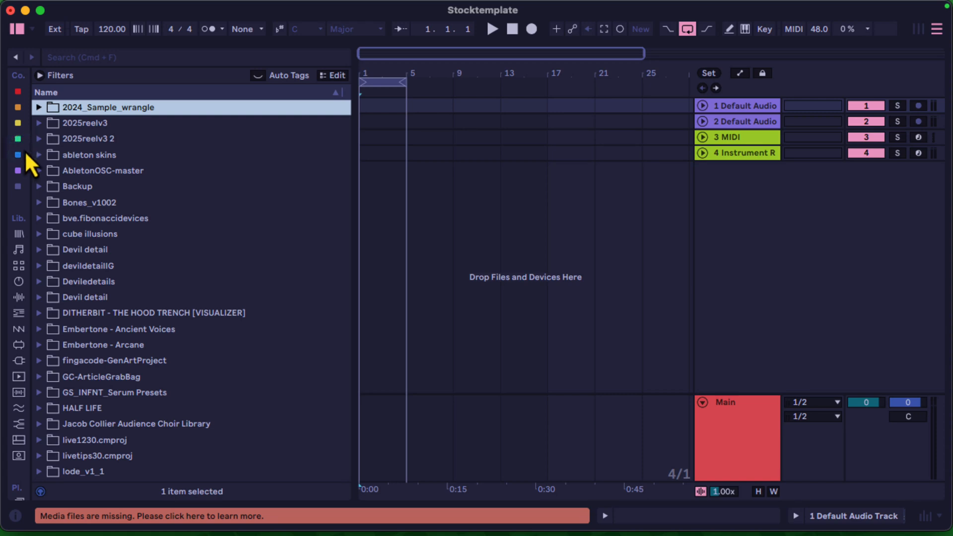
pyautogui.moveTo(351, 143); pyautogui.dragTo(154, 141)
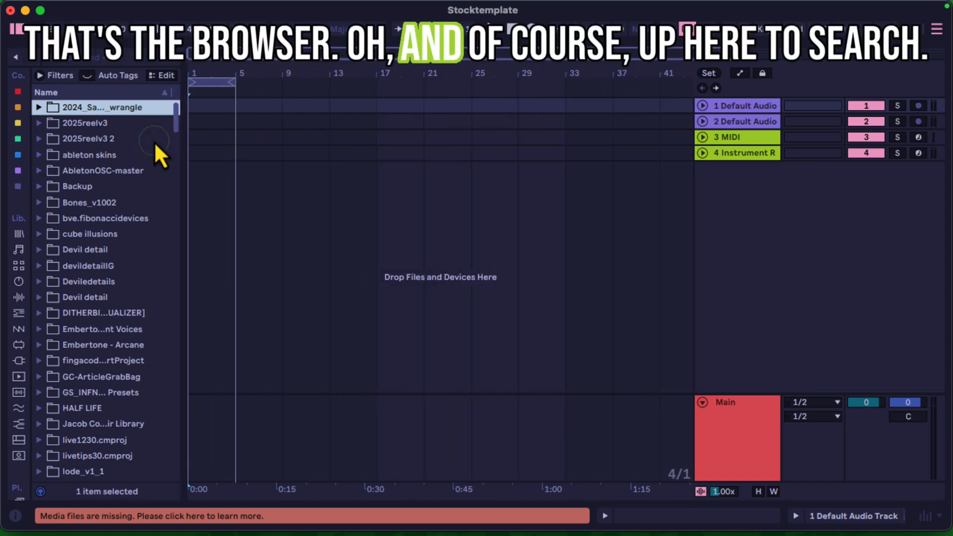
# Step: Activate the browser's search field, and widen the browser and its sidebar so that the full names and labels are readable
pyautogui.click(118, 59)
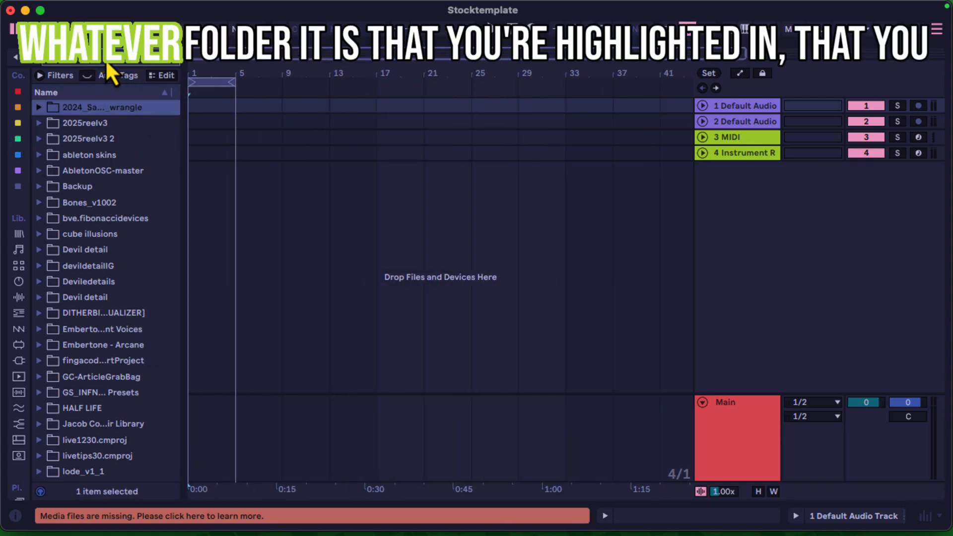
pyautogui.click(29, 252)
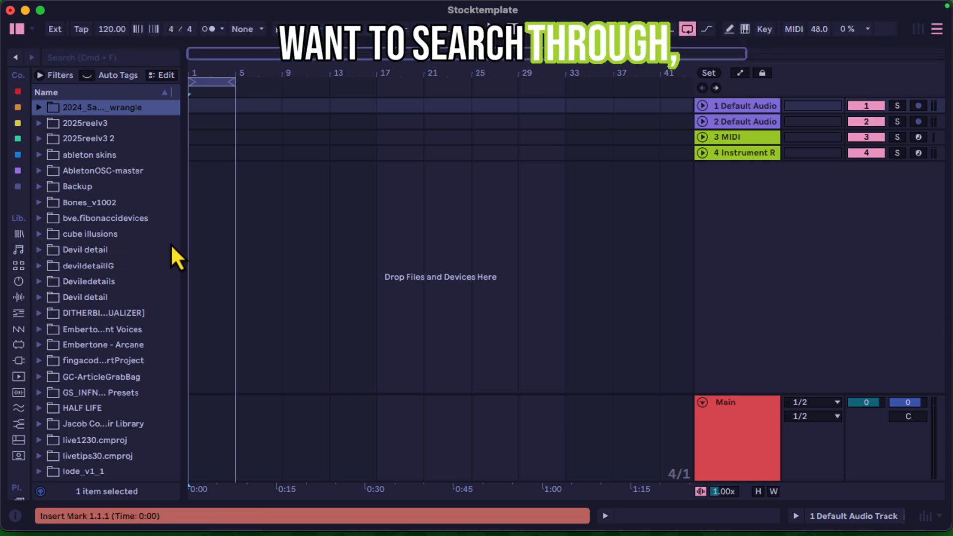
pyautogui.moveTo(183, 240); pyautogui.dragTo(389, 240)
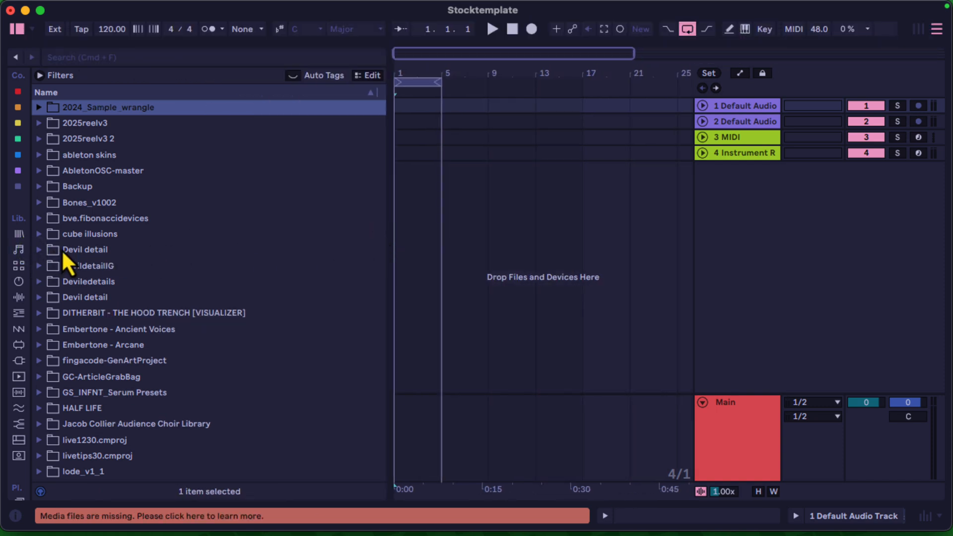
pyautogui.moveTo(30, 248); pyautogui.dragTo(155, 245)
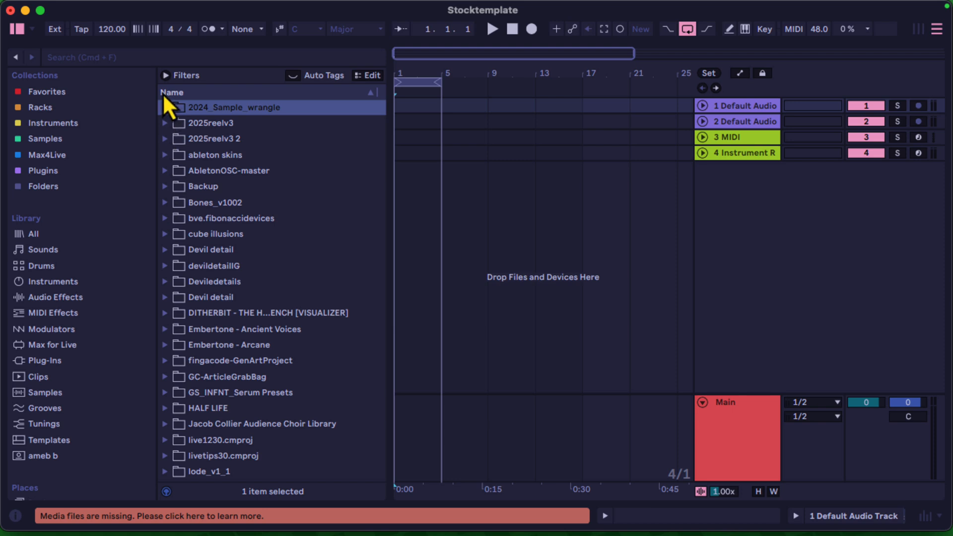
# Step: Start a browser search across the All category of the Library, and hide the browser
pyautogui.press('super+f')
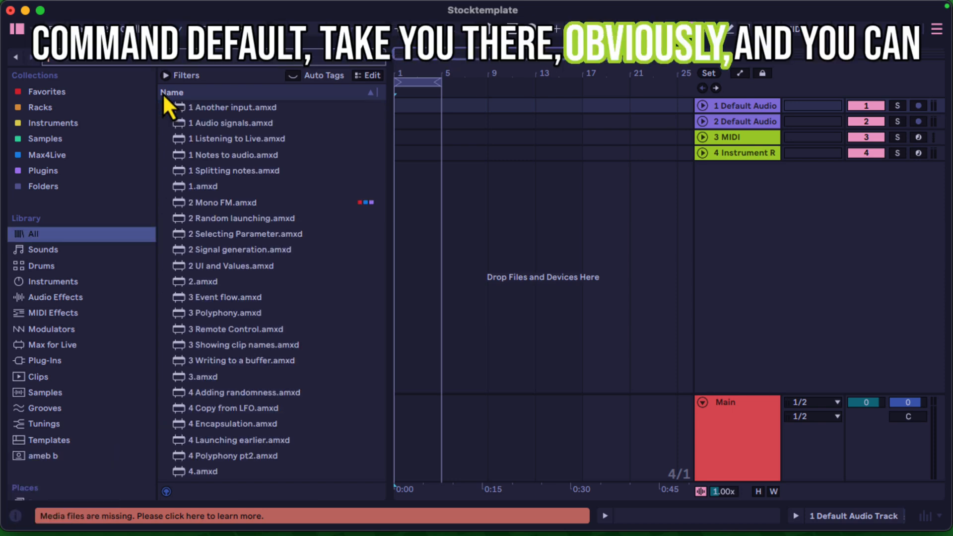
pyautogui.click(15, 30)
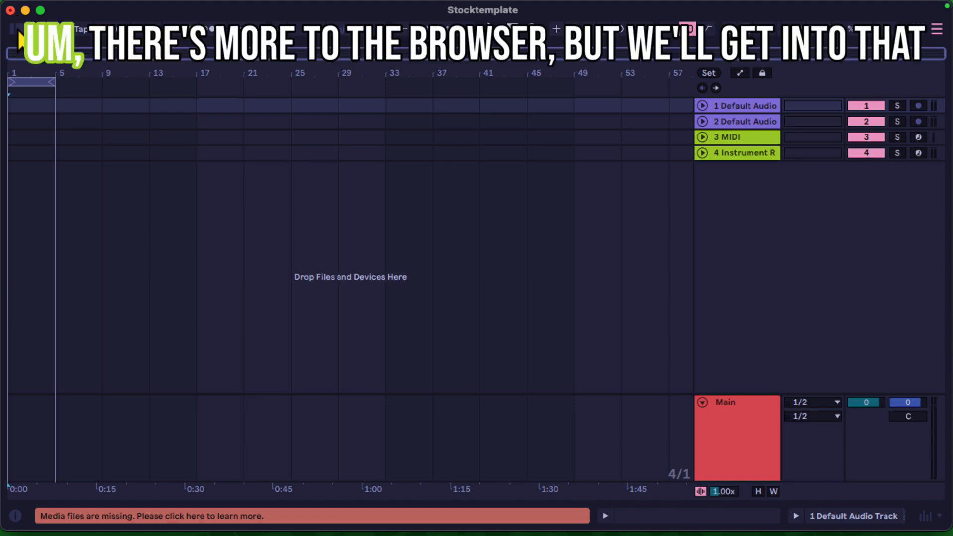
pyautogui.click(16, 30)
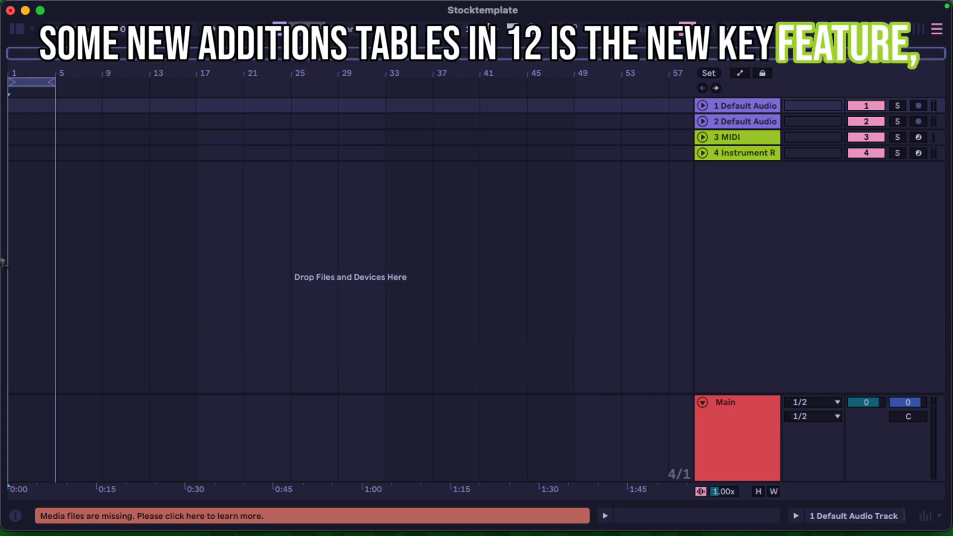
# Step: Look through the root note choices for the project's scale and turn Scale Mode off
pyautogui.click(305, 29)
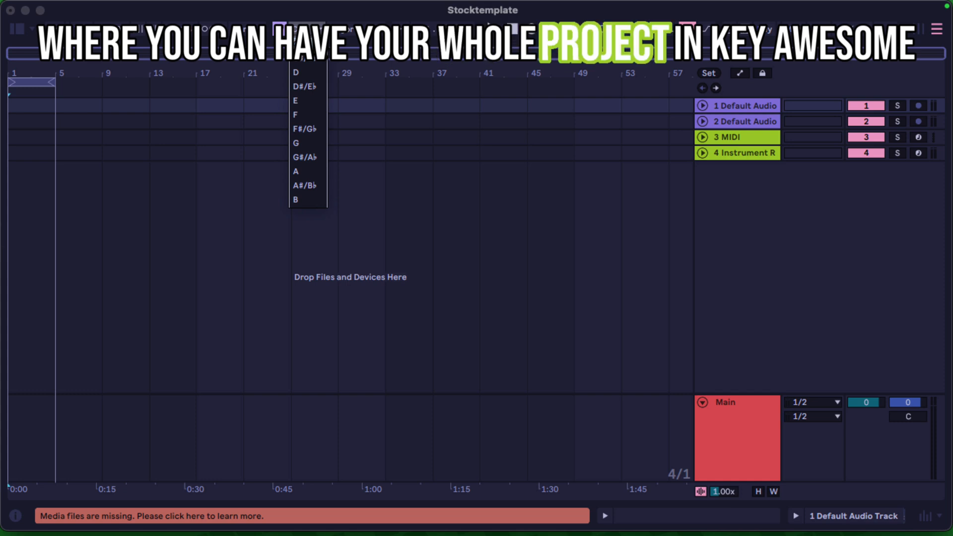
pyautogui.click(281, 29)
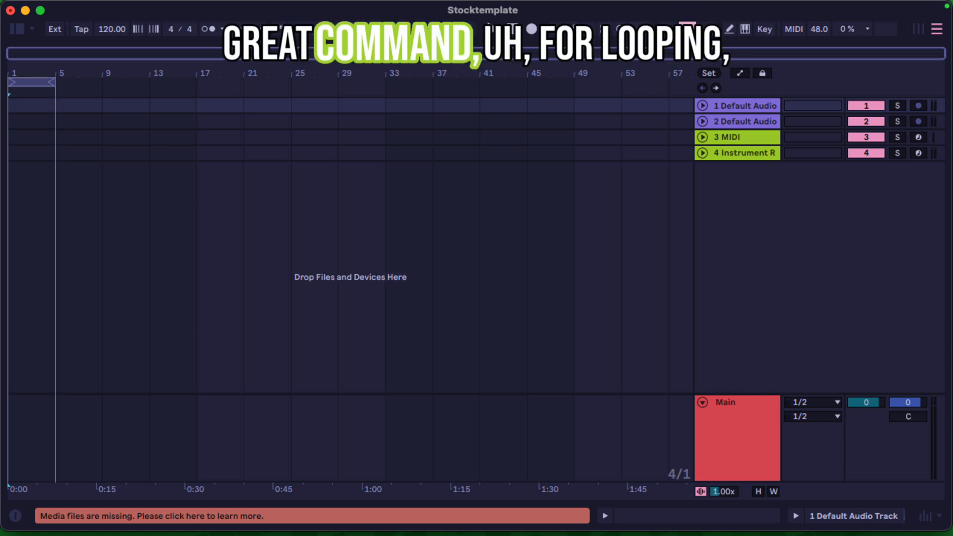
# Step: Try the Loop, Draw Mode and Computer MIDI Keyboard toggles, placing the insert marker at 49.1.1 on the Instrument Rack track
pyautogui.press('super+l')
pyautogui.press('super+l')
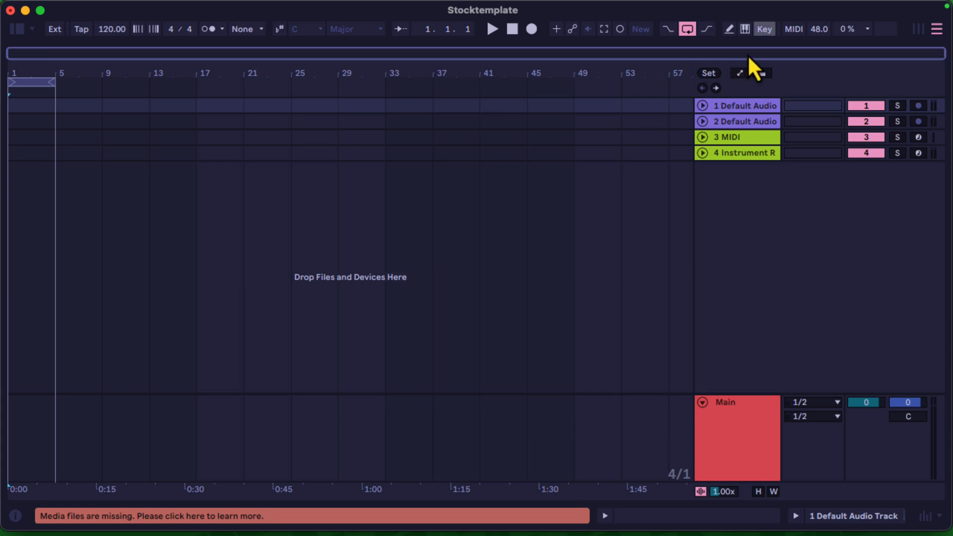
pyautogui.press('b')
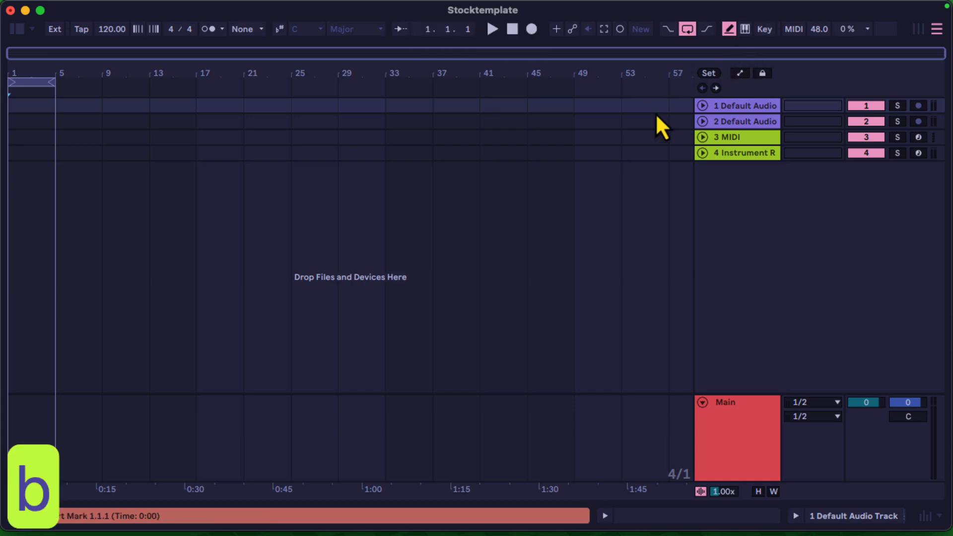
pyautogui.click(574, 159)
pyautogui.press('b')
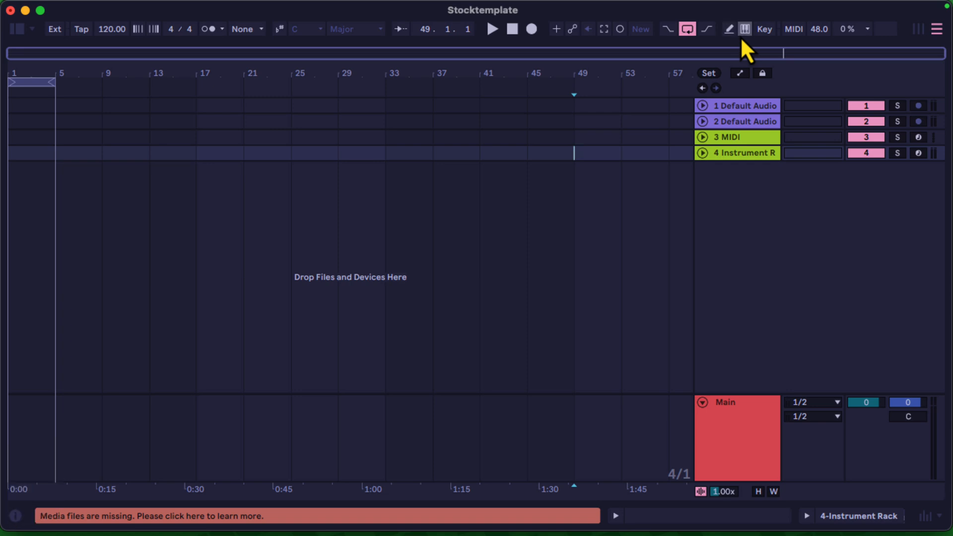
pyautogui.press('m')
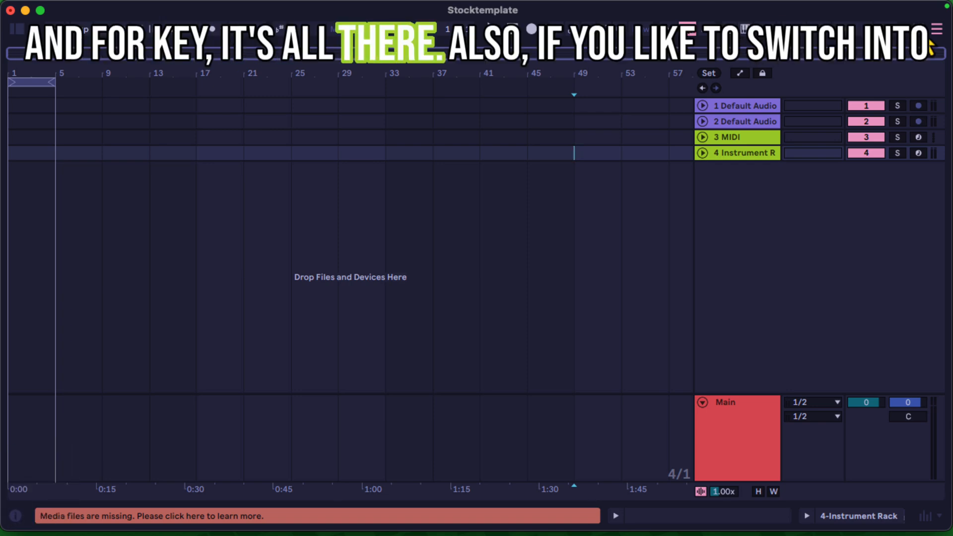
# Step: Switch to Session View and return to Arrangement View
pyautogui.press('Tab')
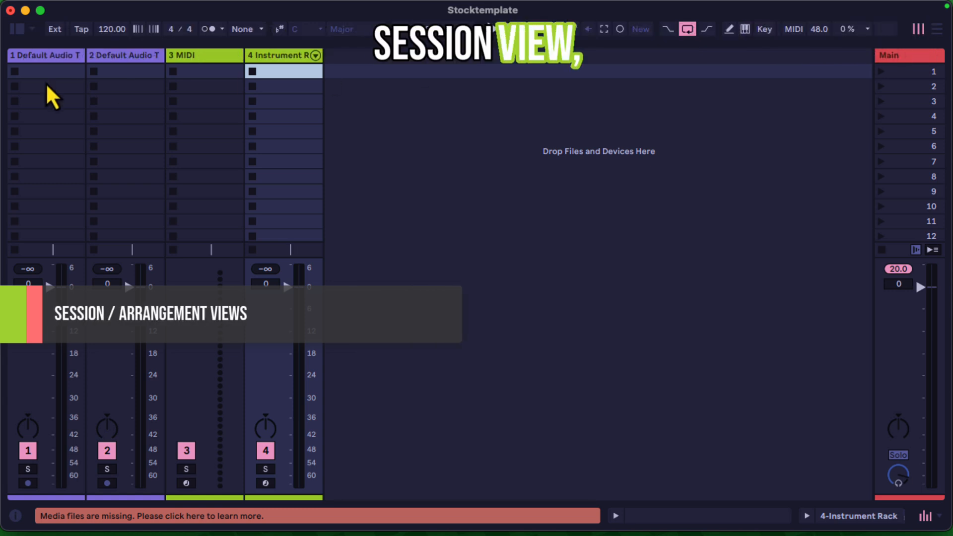
pyautogui.click(936, 29)
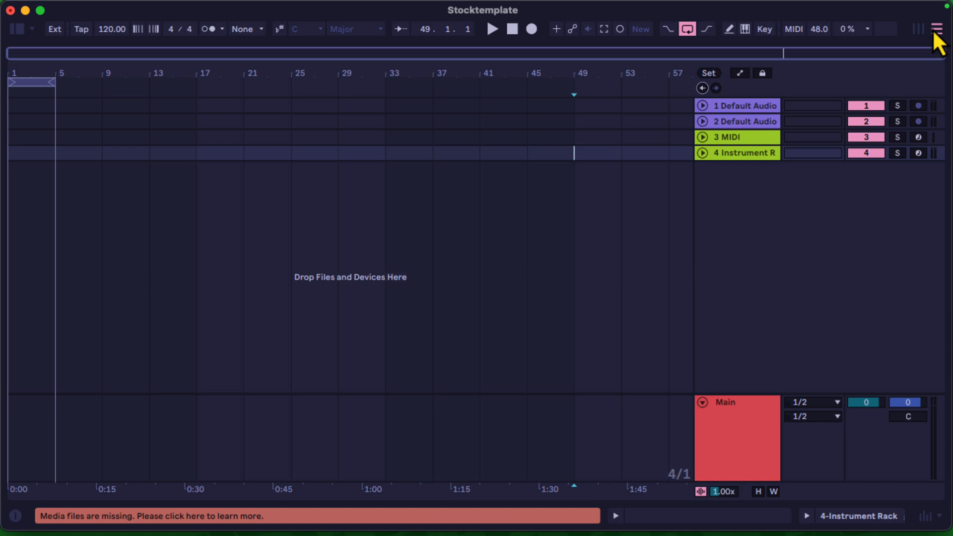
# Step: Widen the arrangement grid to 8/1 and review the view navigation commands, choosing Arrangement View
pyautogui.press('super+2')
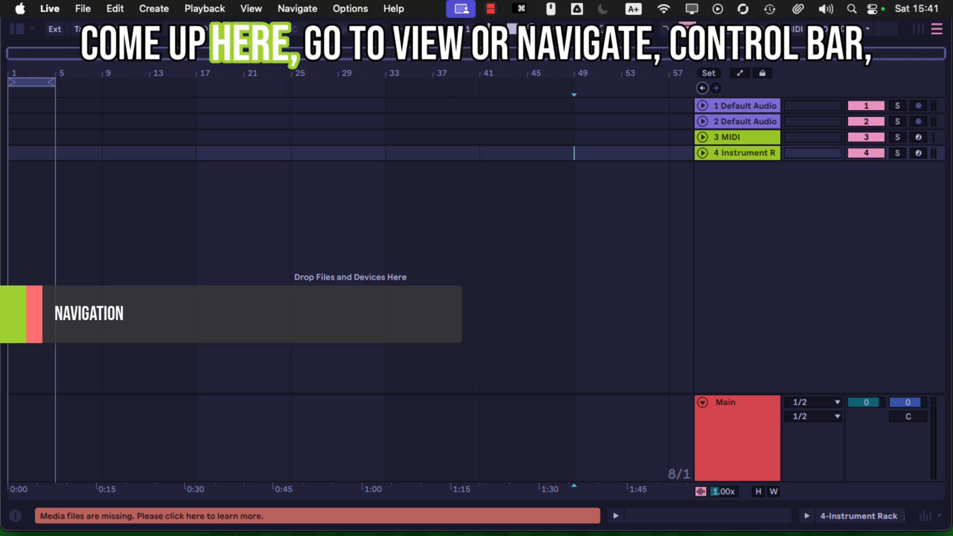
pyautogui.click(258, 11)
pyautogui.press('Right')
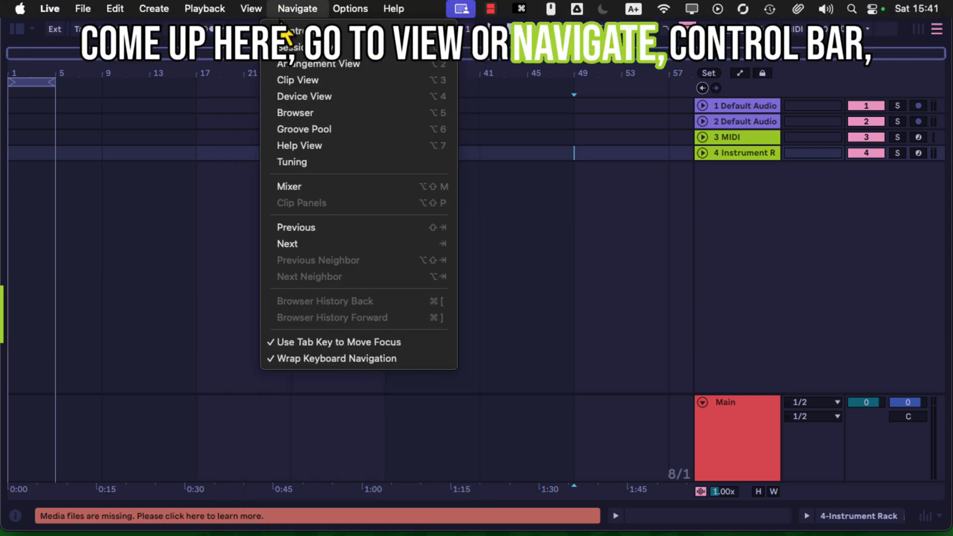
pyautogui.click(348, 58)
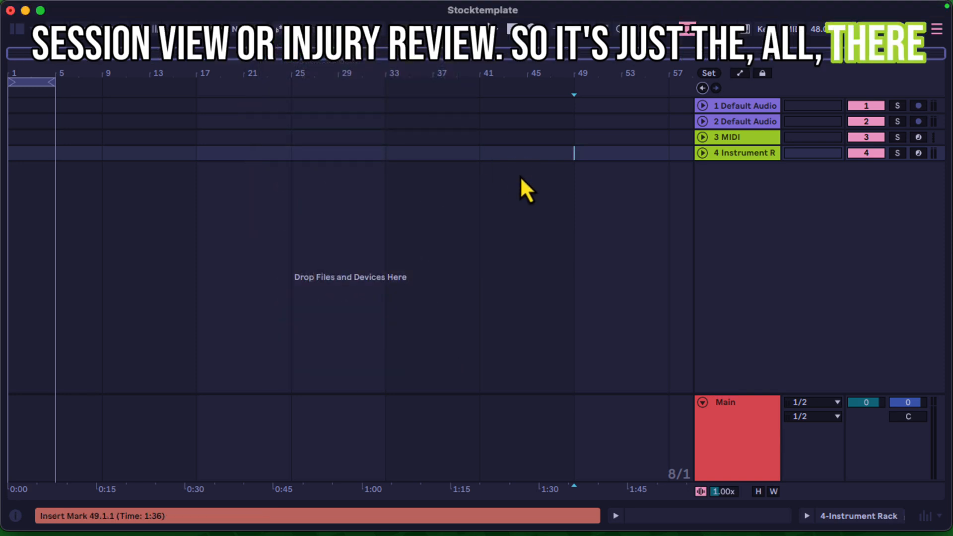
# Step: Alternate twice between Session View and Arrangement View, ending in Arrangement View
pyautogui.hotkey('alt', '1')
pyautogui.hotkey('alt', '2')
pyautogui.hotkey('alt', '1')
pyautogui.hotkey('alt', '2')
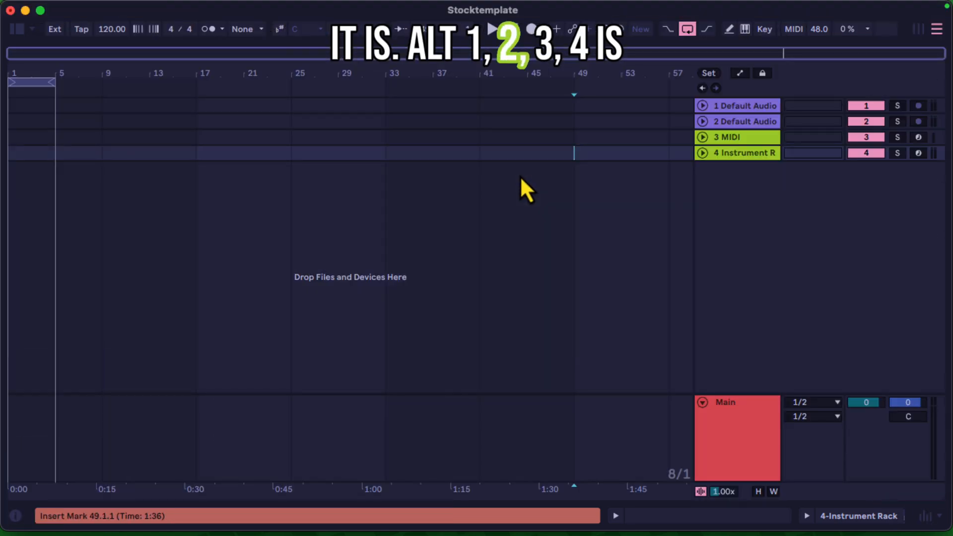
# Step: Show Clip View, Device View, the browser and the Groove Pool in turn
pyautogui.hotkey('alt', '3')
pyautogui.hotkey('alt', '4')
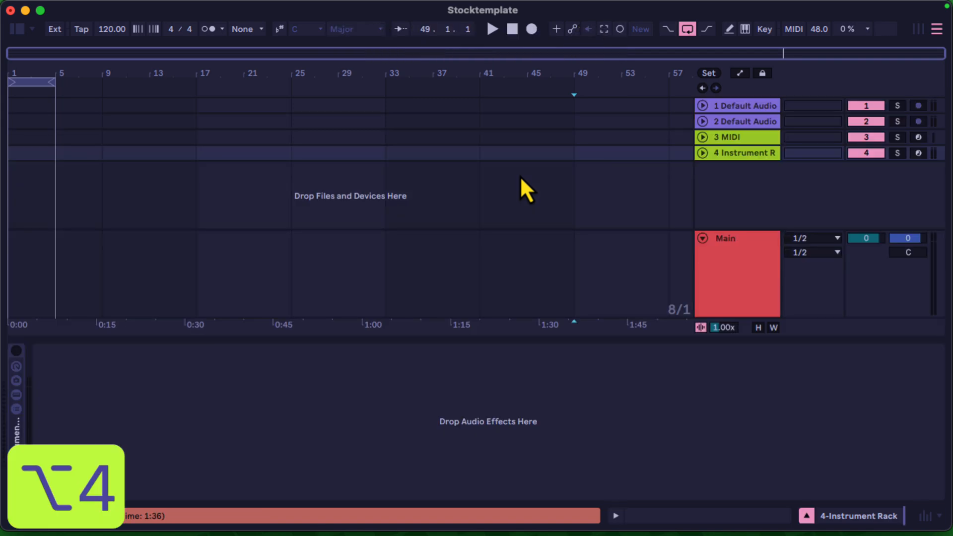
pyautogui.hotkey('alt', '5')
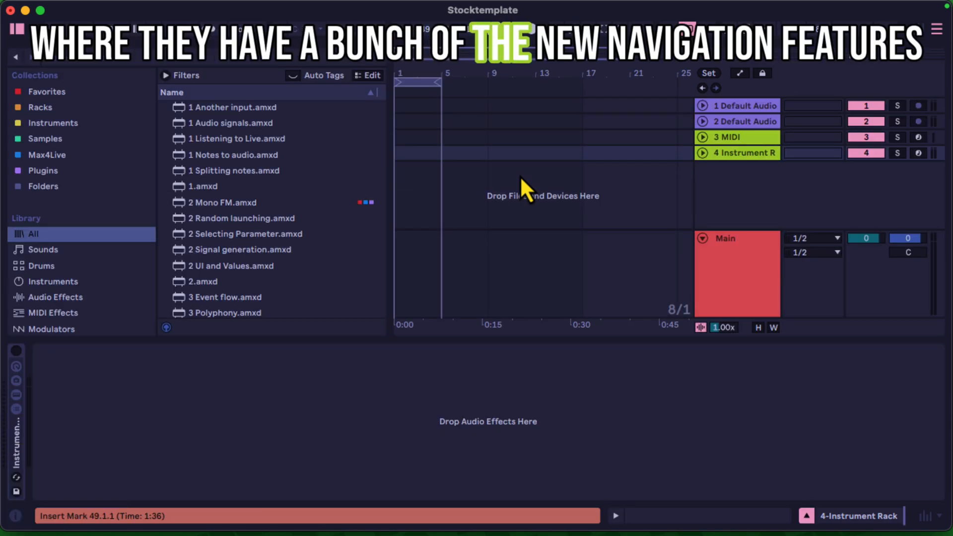
pyautogui.hotkey('alt', '6')
# Step: Step back through the browser, Device View, Clip View and Arrangement View to Session View
pyautogui.hotkey('alt', '5')
pyautogui.hotkey('alt', '4')
pyautogui.hotkey('alt', '3')
pyautogui.hotkey('alt', '2')
pyautogui.hotkey('alt', '1')
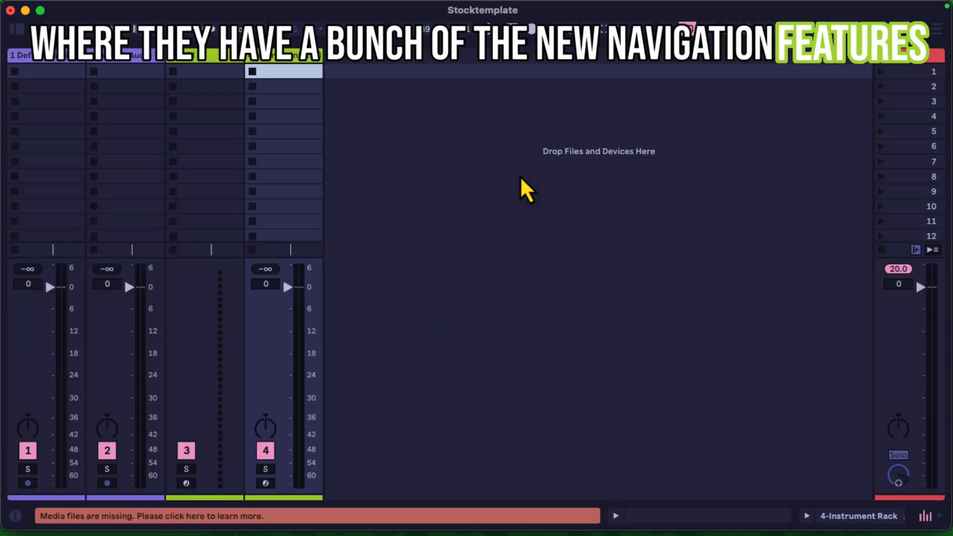
# Step: Return to Arrangement View and step through Clip View, Device View and the browser again
pyautogui.hotkey('alt', '2')
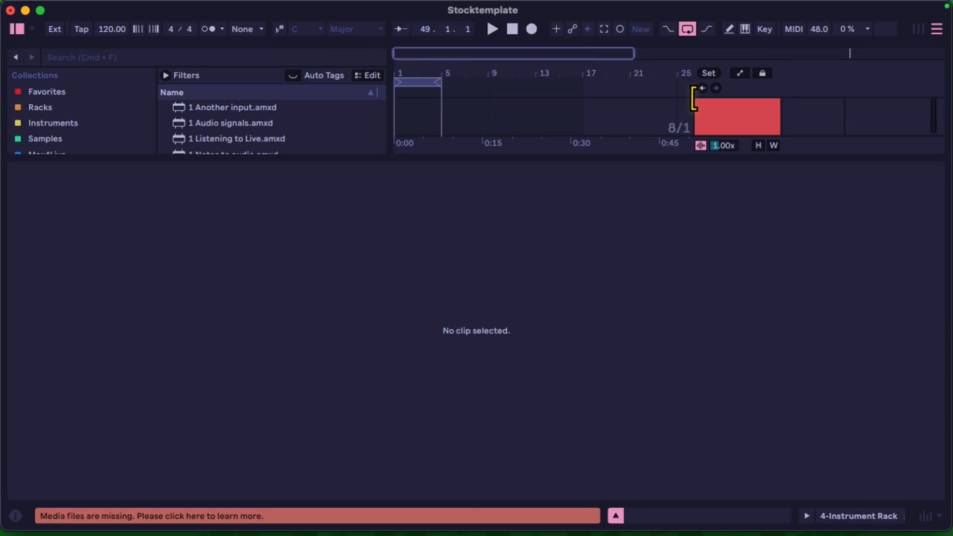
pyautogui.hotkey('alt', '3')
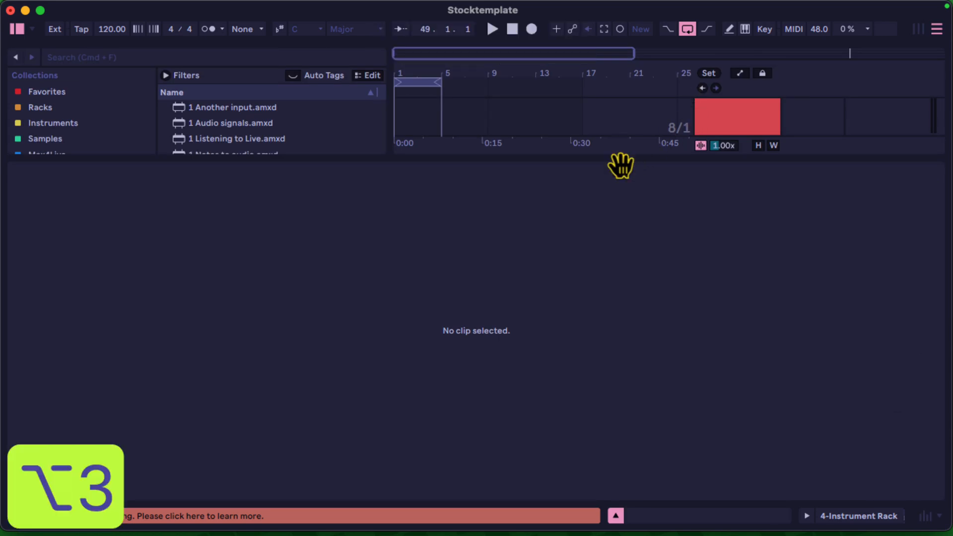
pyautogui.hotkey('alt', '4')
pyautogui.hotkey('alt', '5')
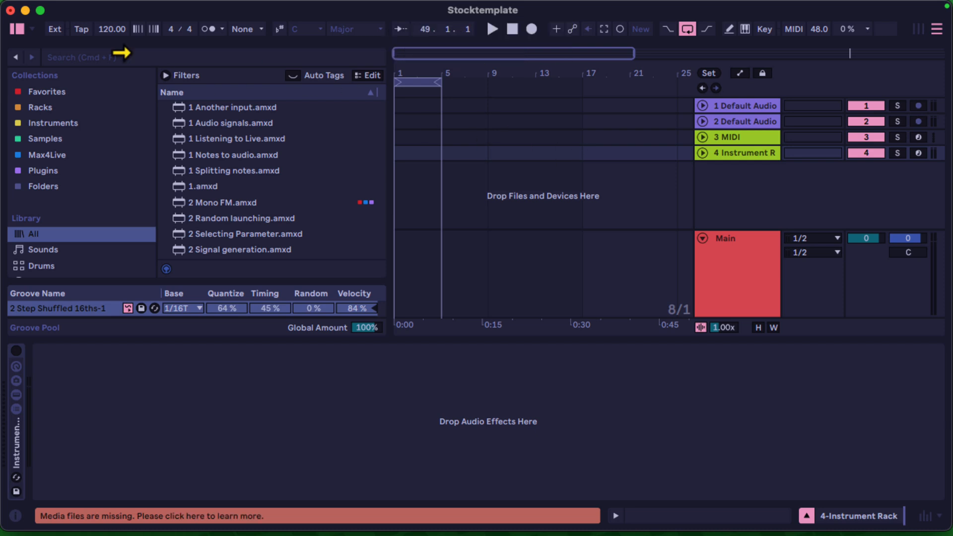
# Step: Hide the browser and Device View so that the arrangement fills the window
pyautogui.click(15, 31)
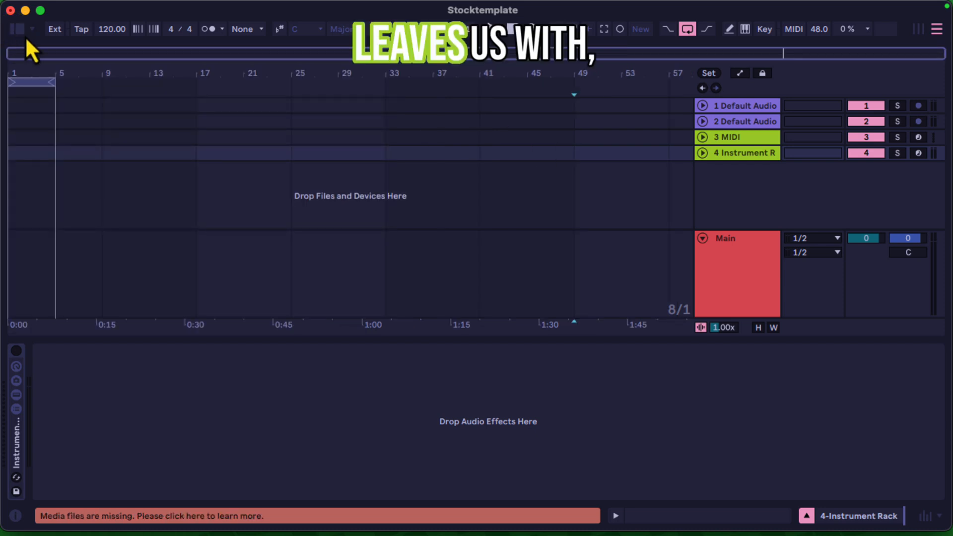
pyautogui.click(807, 516)
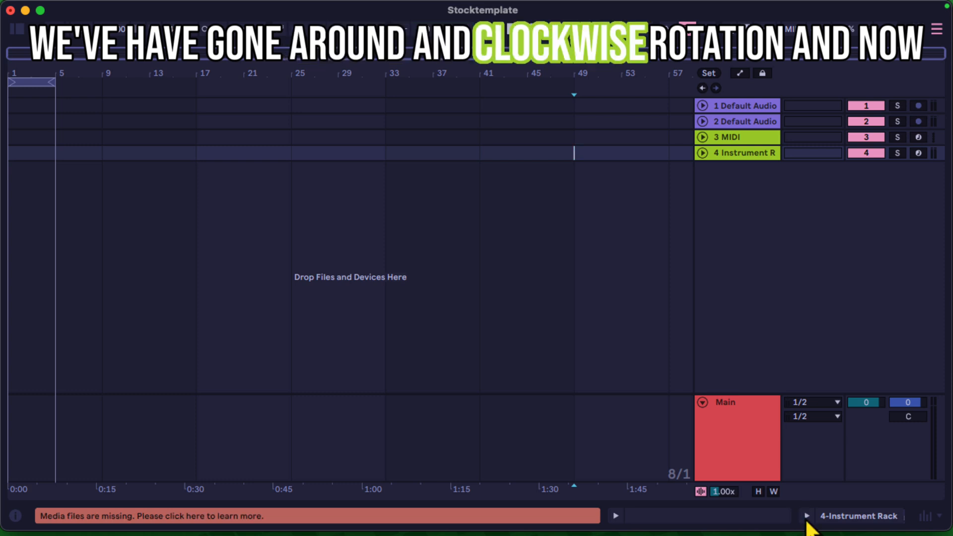
# Step: Fold the Main track, narrow and widen the arrangement grid several times, and leave it at 2 bars
pyautogui.click(702, 403)
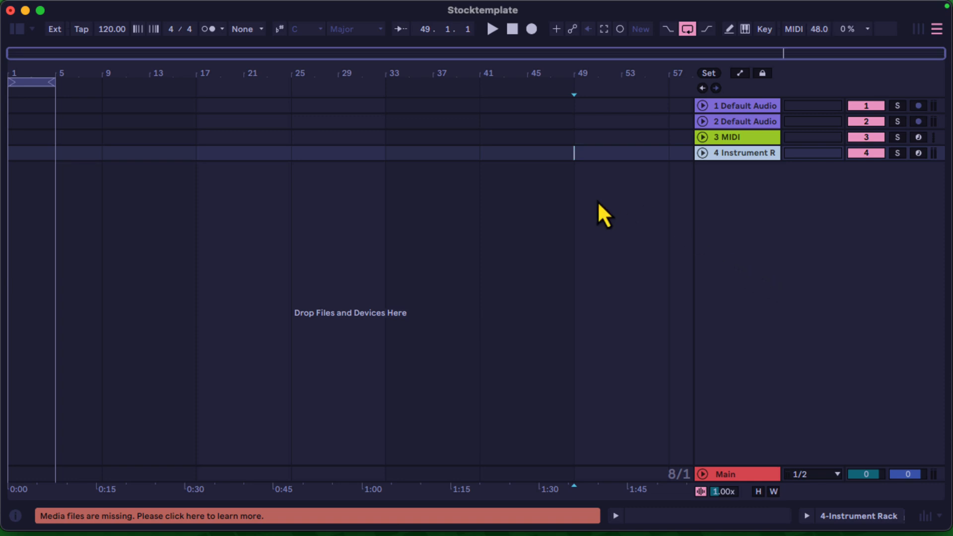
pyautogui.click(258, 188)
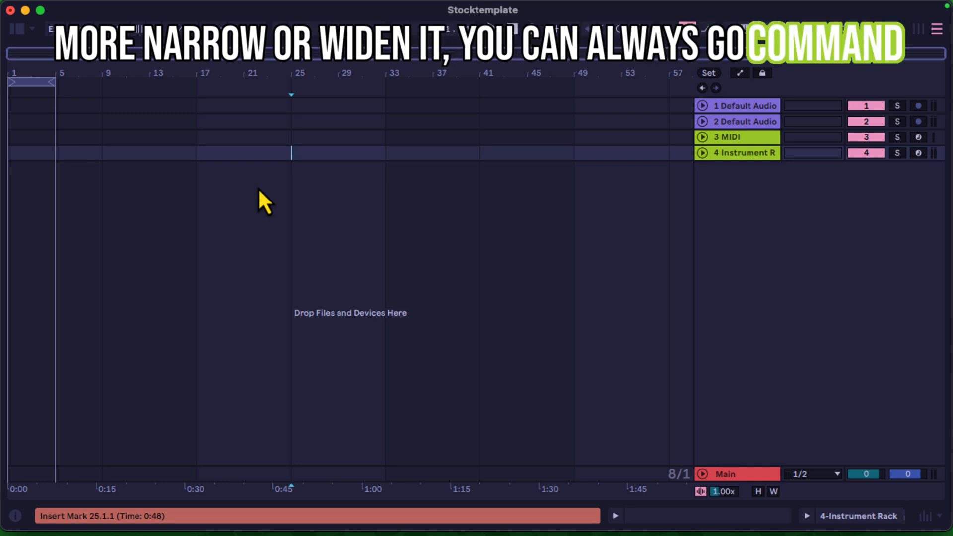
pyautogui.press('super+1')
pyautogui.press('super+2')
pyautogui.press('super+2')
pyautogui.press('super+2')
pyautogui.press('super+1')
pyautogui.press('super+1')
pyautogui.press('super+1')
pyautogui.press('super+1')
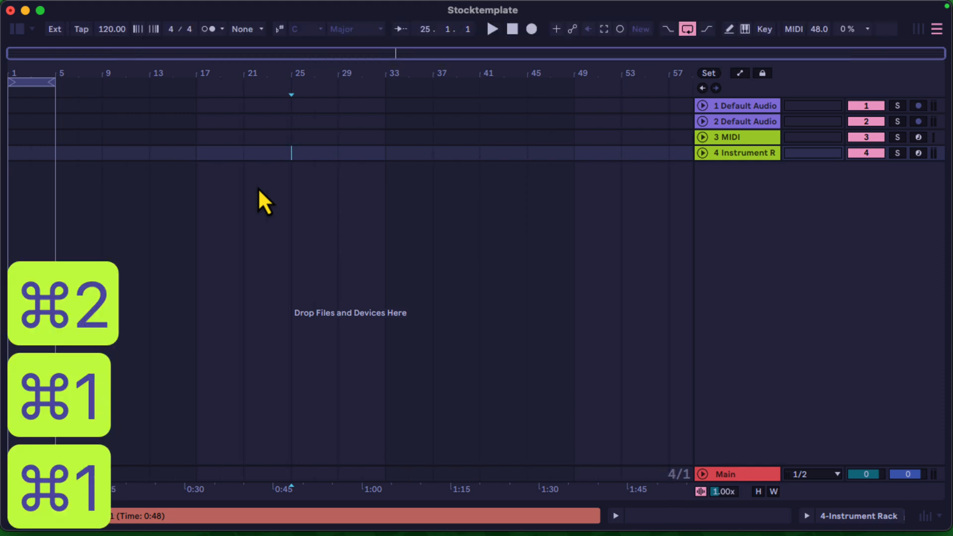
pyautogui.press('super+2')
pyautogui.press('super+2')
pyautogui.press('super+2')
pyautogui.press('super+1')
pyautogui.press('super+1')
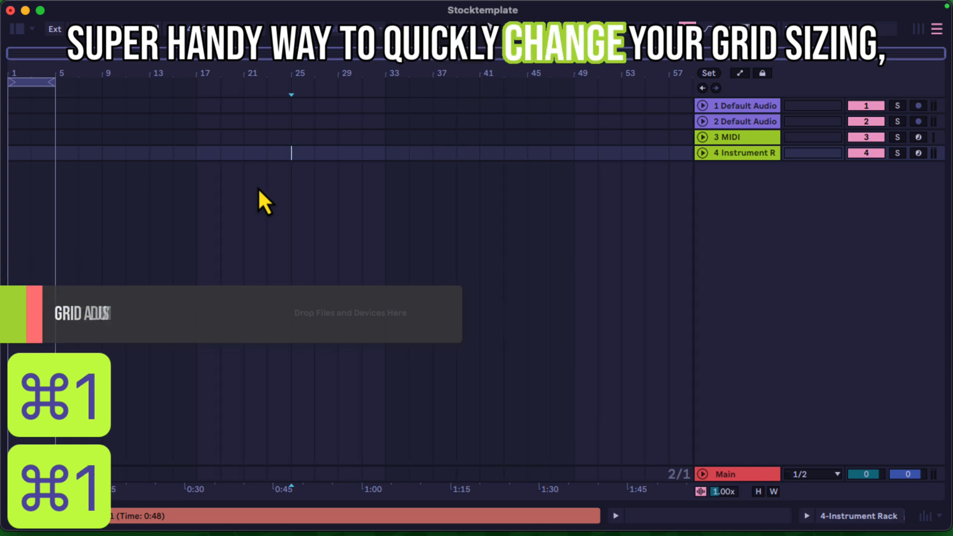
pyautogui.press('super+2')
pyautogui.press('super+1')
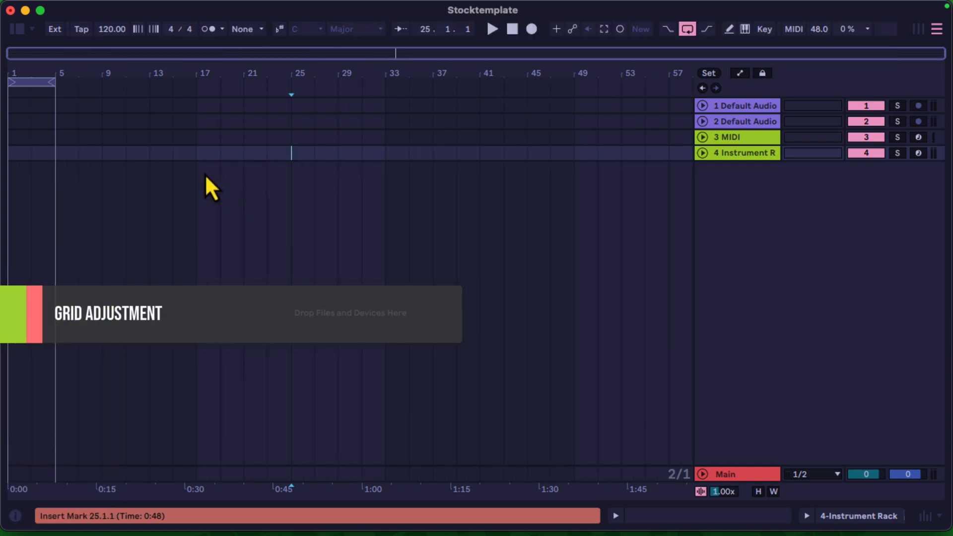
# Step: Toggle the arrangement's triplet grid and Snap to Grid settings on and off
pyautogui.press('super+3')
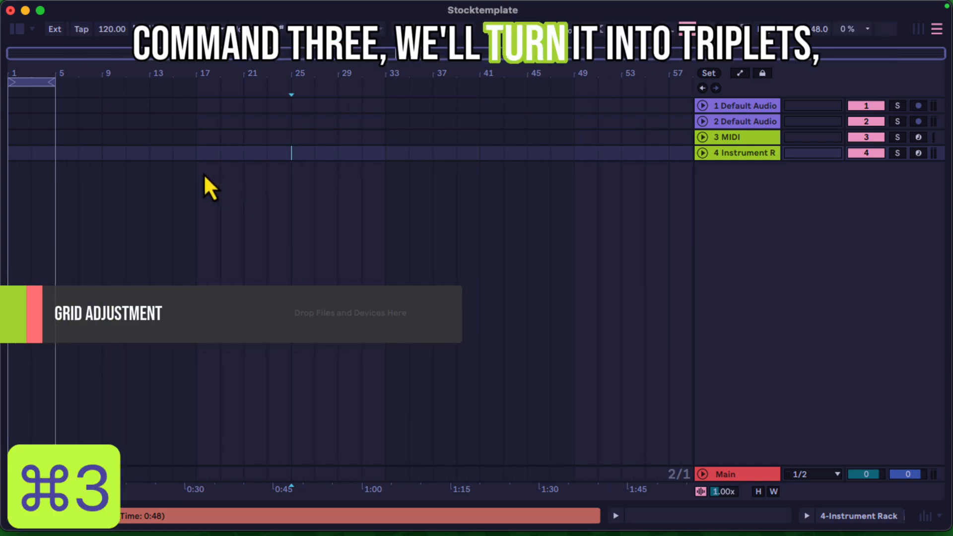
pyautogui.press('super+3')
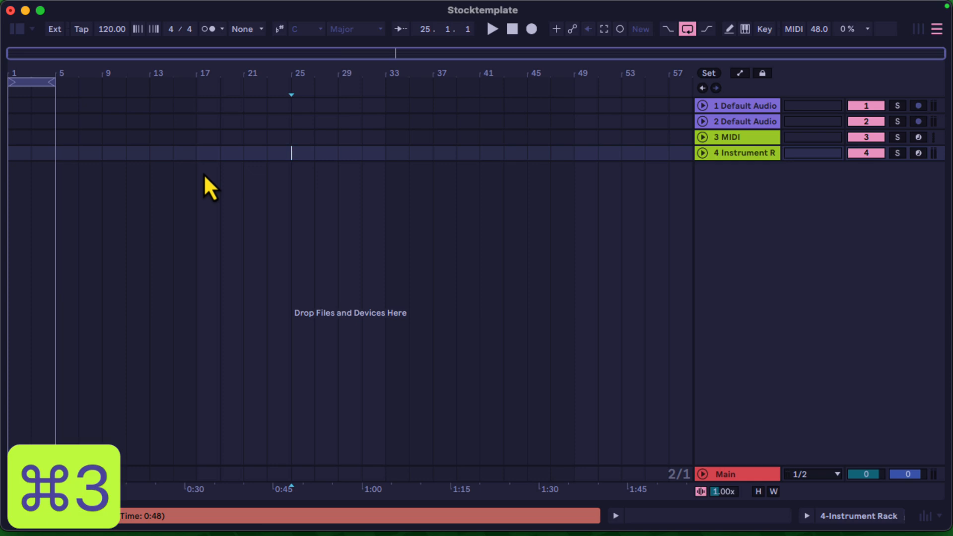
pyautogui.press('super+4')
pyautogui.press('super+4')
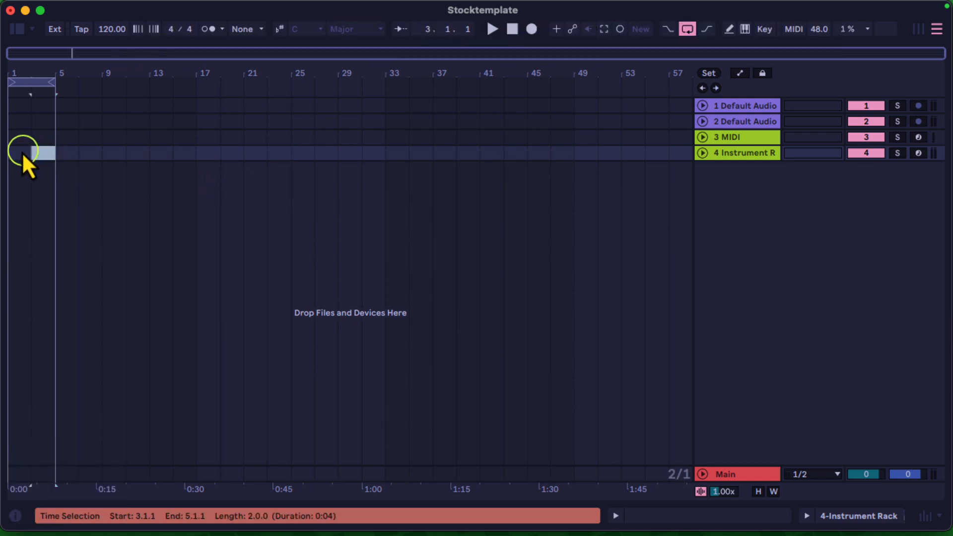
# Step: Insert an empty MIDI clip from 1.1.1 to 5.1.1 on the 4 Instrument Rack track
pyautogui.moveTo(22, 153); pyautogui.dragTo(10, 159)
pyautogui.press('shift+super+m')
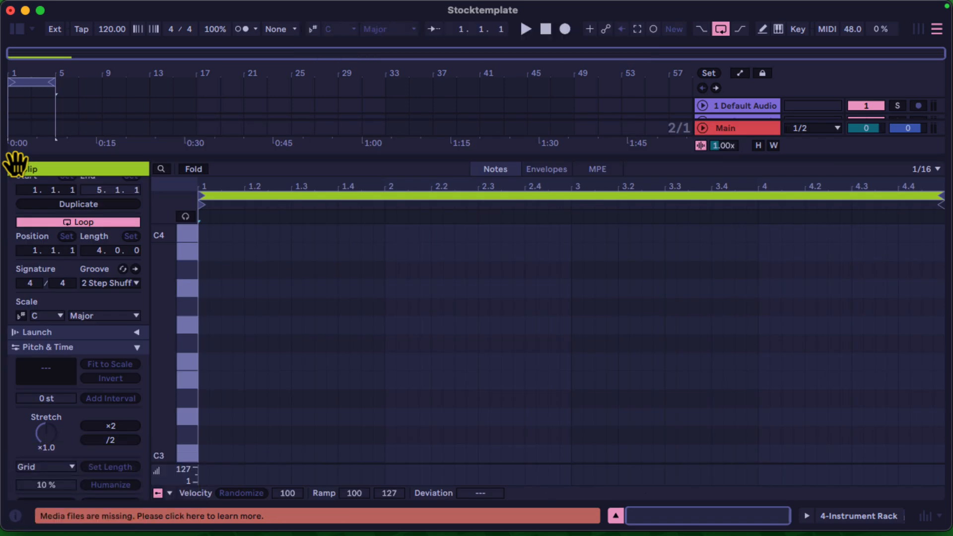
# Step: Widen and narrow the note grid inside the MIDI clip repeatedly and leave it at 1/4
pyautogui.click(234, 298)
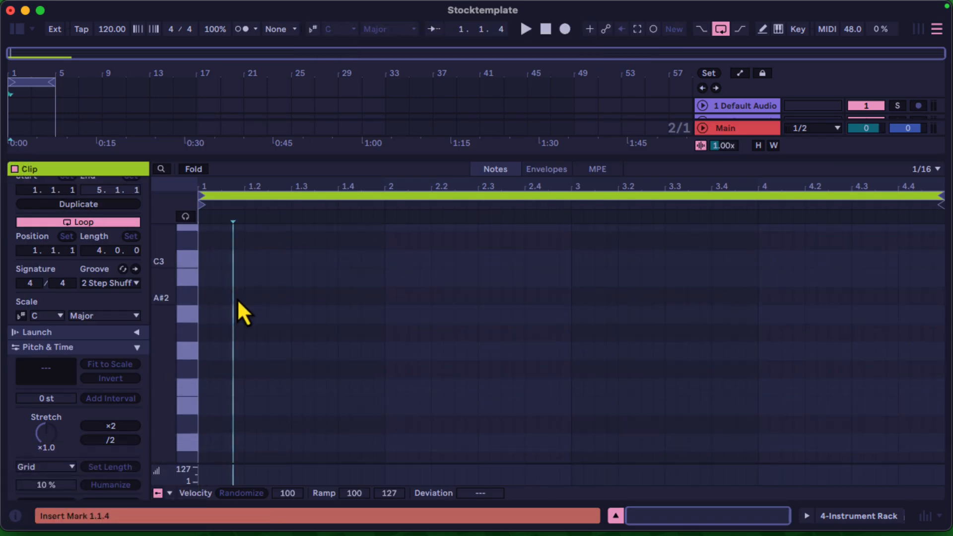
pyautogui.press('super+2')
pyautogui.press('super+2')
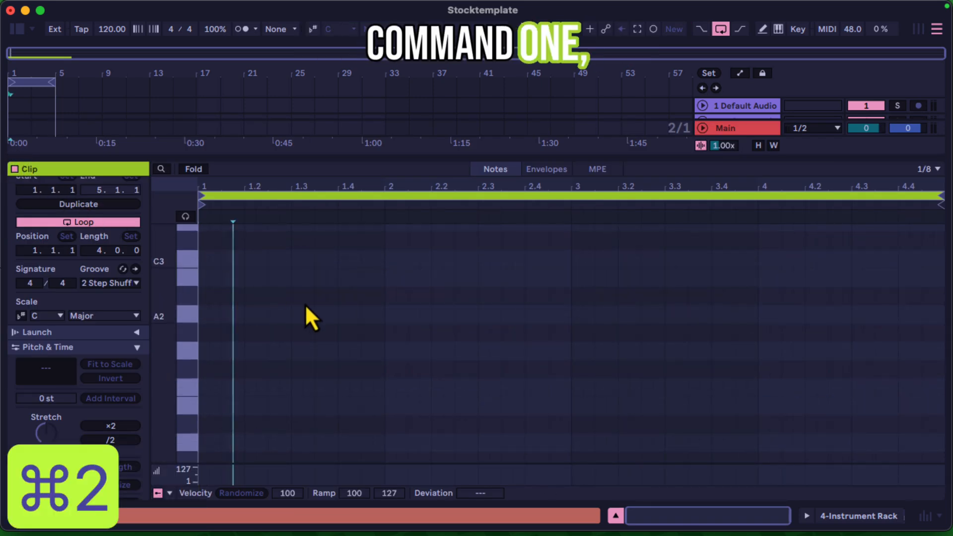
pyautogui.press('super+1')
pyautogui.press('super+1')
pyautogui.press('super+2')
pyautogui.press('super+2')
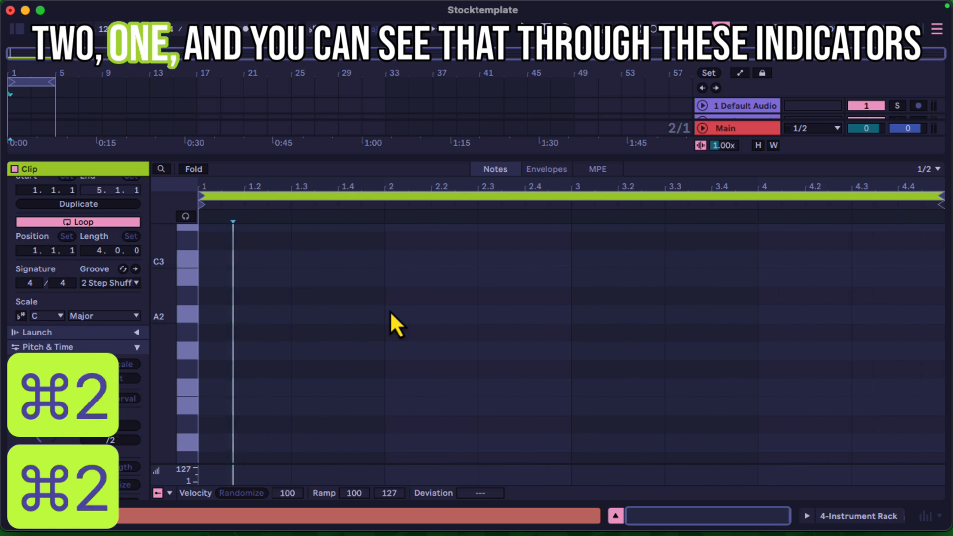
pyautogui.press('super+1')
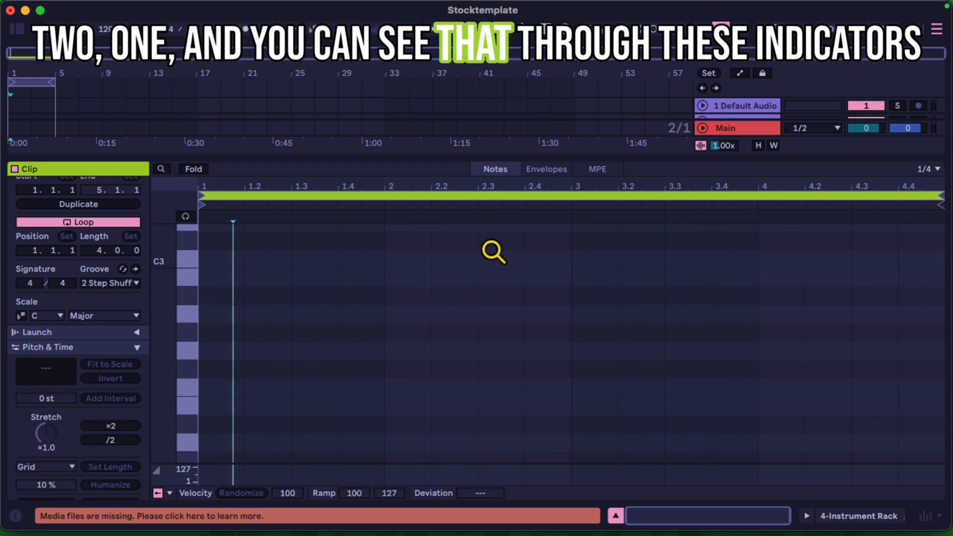
# Step: Reduce the height of Clip View to enlarge the arrangement, and select the MIDI clip at the song's start
pyautogui.moveTo(681, 133); pyautogui.dragTo(675, 129)
pyautogui.moveTo(377, 155); pyautogui.dragTo(364, 360)
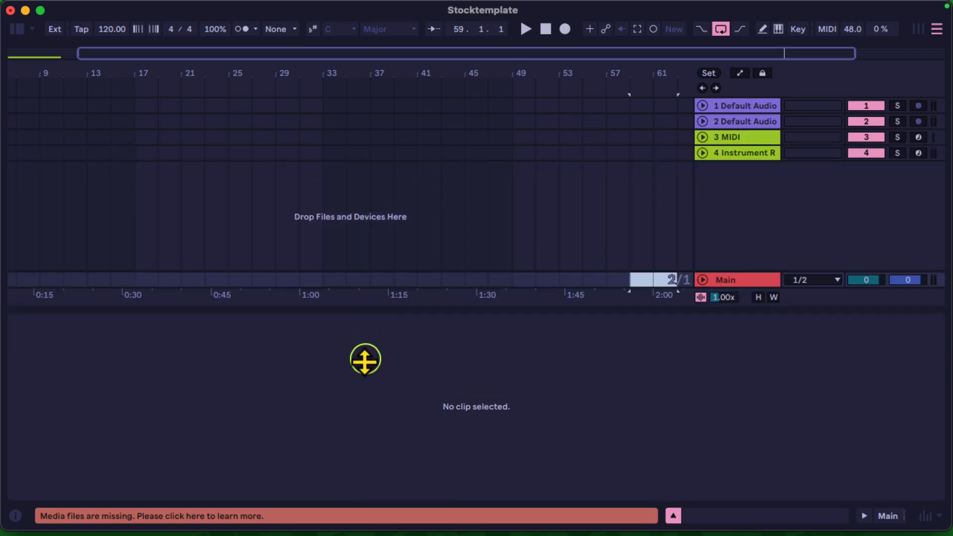
pyautogui.press('Home')
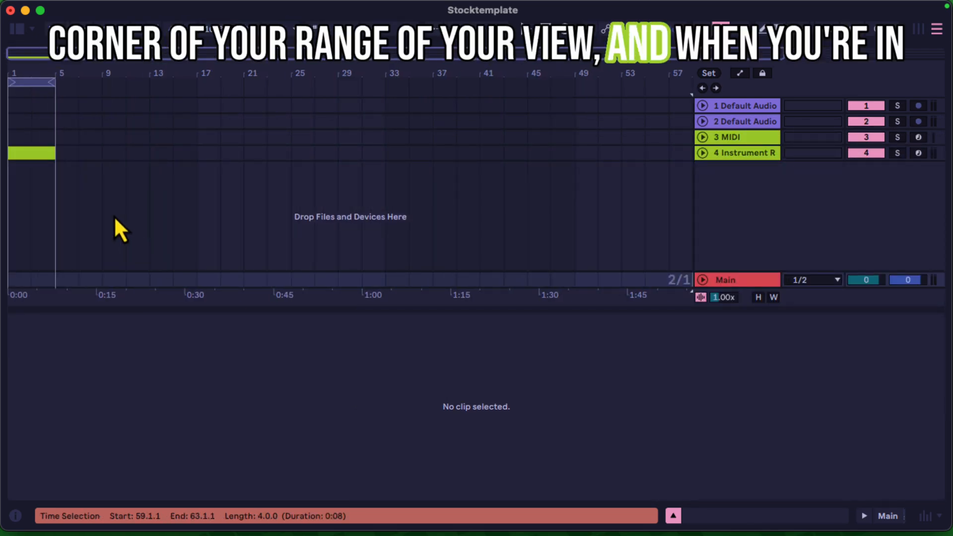
pyautogui.click(34, 154)
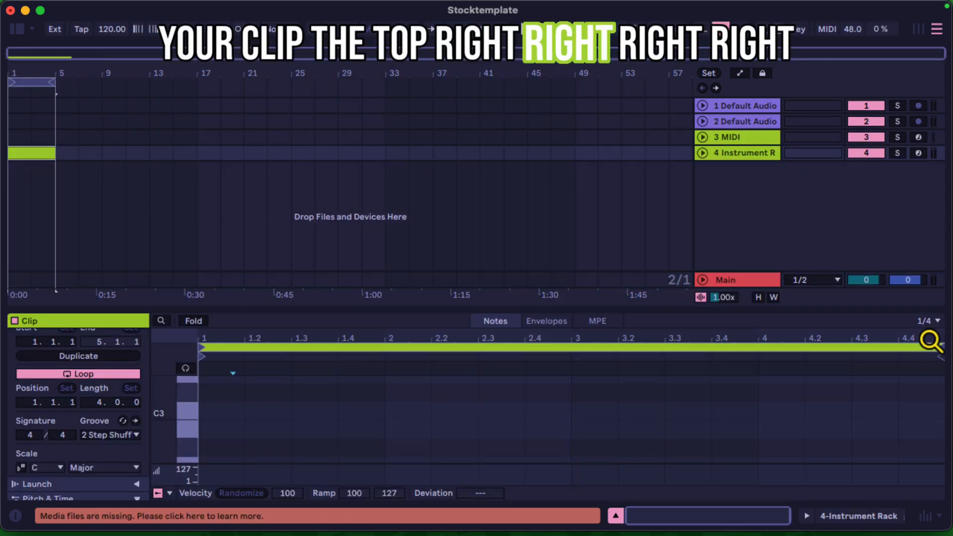
# Step: Examine the grid options of the MIDI clip's note editor and of the arrangement, leaving them as they are
pyautogui.click(916, 321)
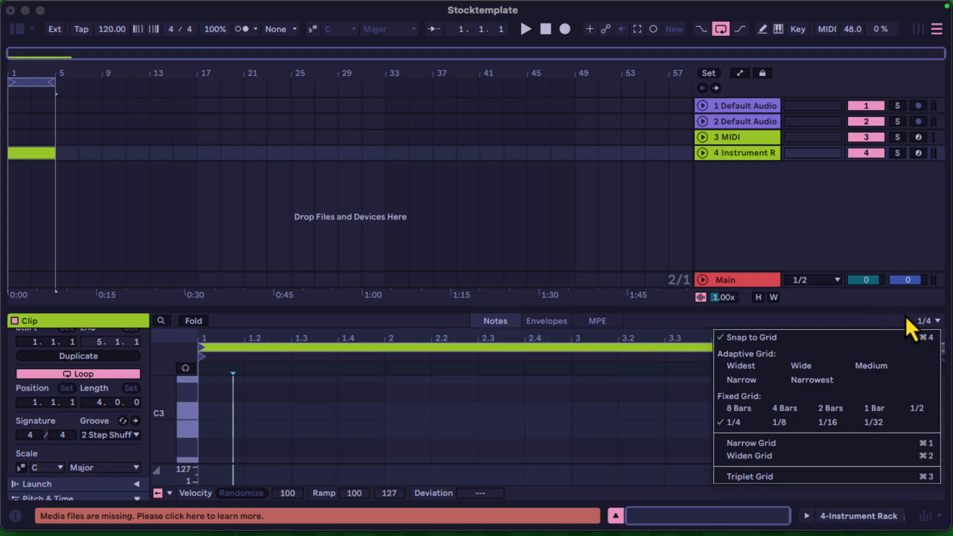
pyautogui.click(913, 323)
pyautogui.click(676, 289)
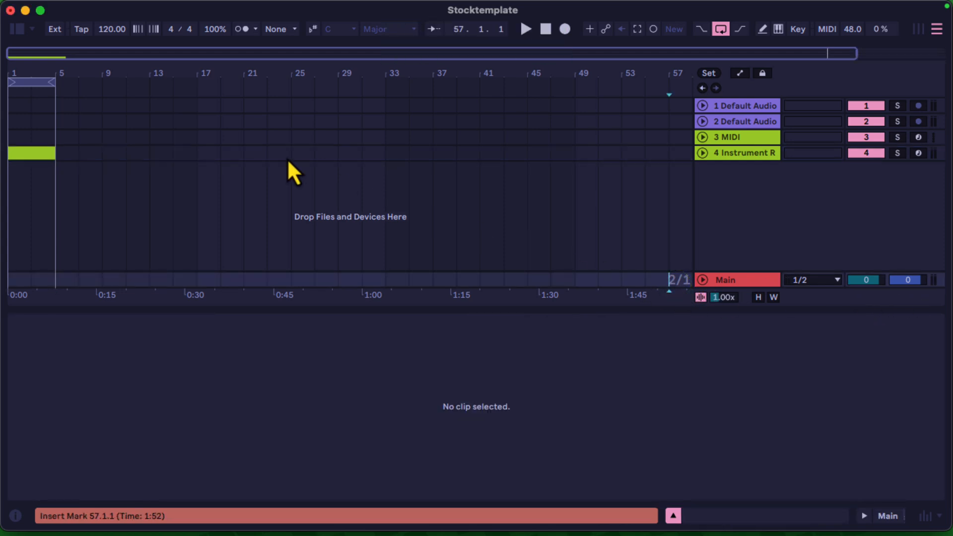
pyautogui.rightClick(264, 152)
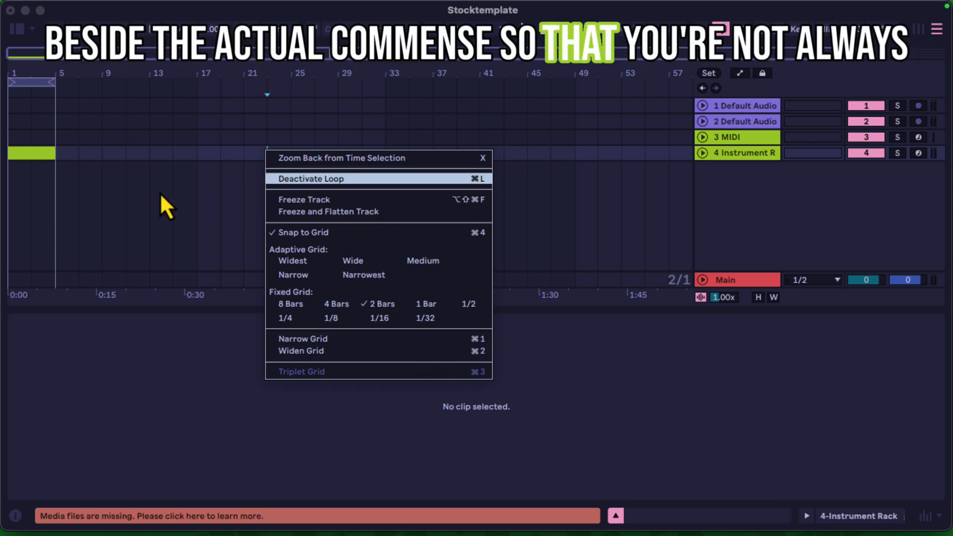
pyautogui.click(108, 191)
# Step: Examine the commands and their listed shortcuts available for the MIDI clip in the arrangement
pyautogui.rightClick(49, 155)
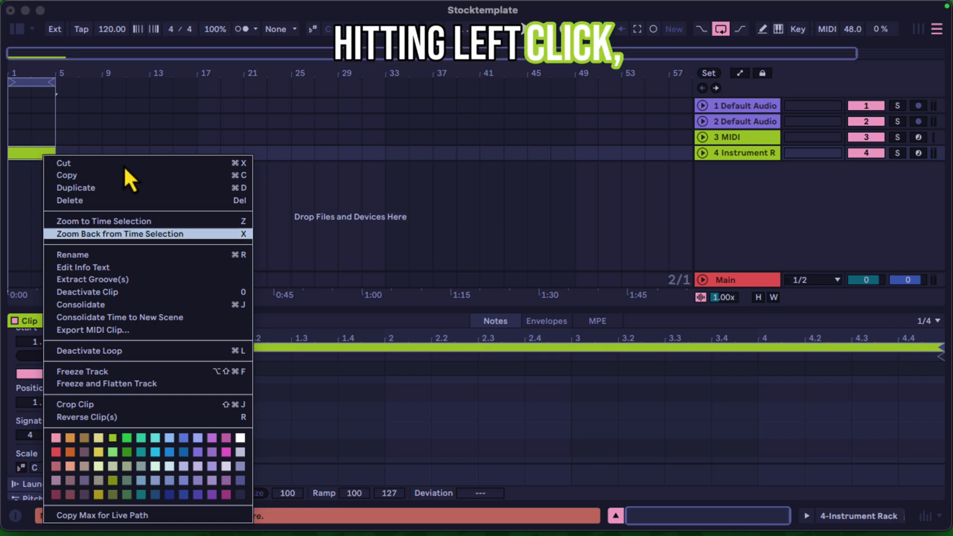
pyautogui.click(379, 194)
pyautogui.rightClick(50, 156)
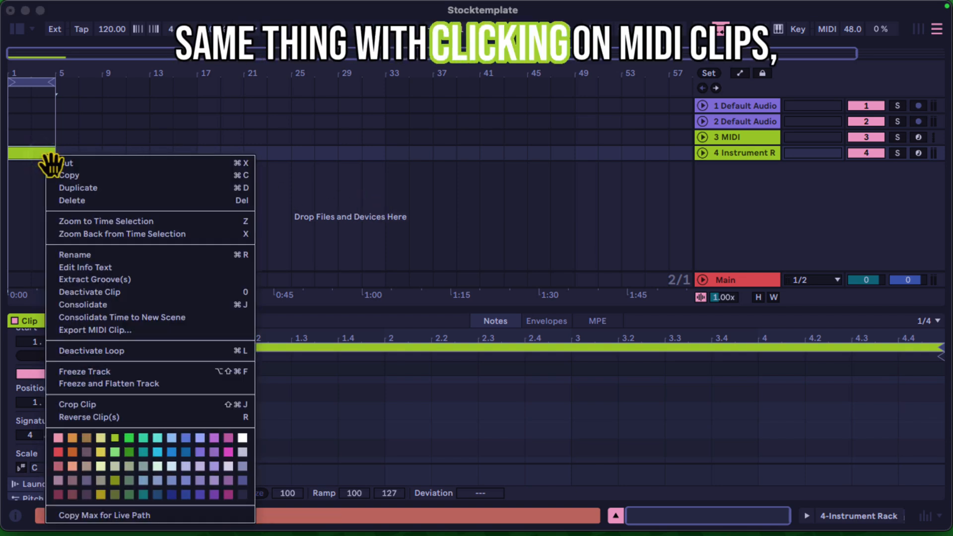
pyautogui.click(388, 195)
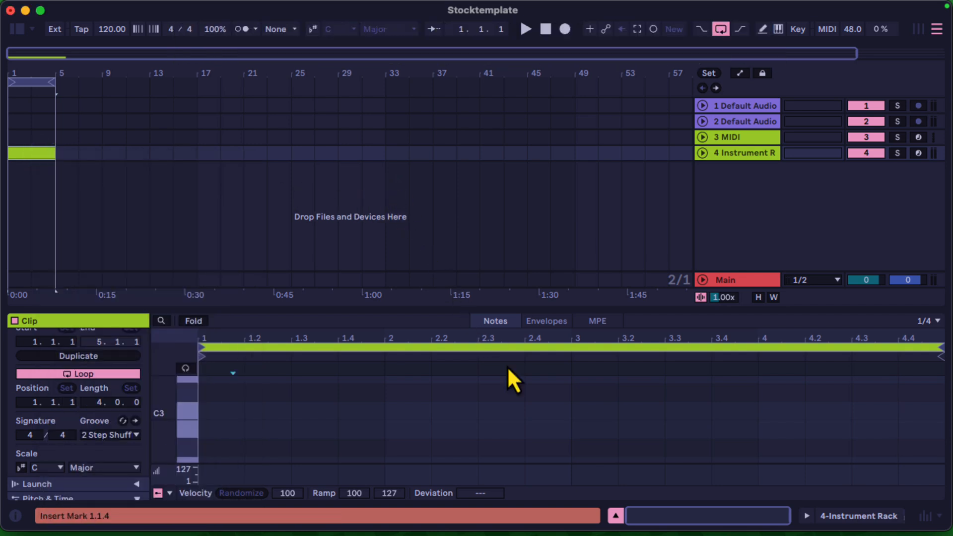
# Step: Hide Clip View and delete the MIDI clip from the 4 Instrument Rack track
pyautogui.click(616, 516)
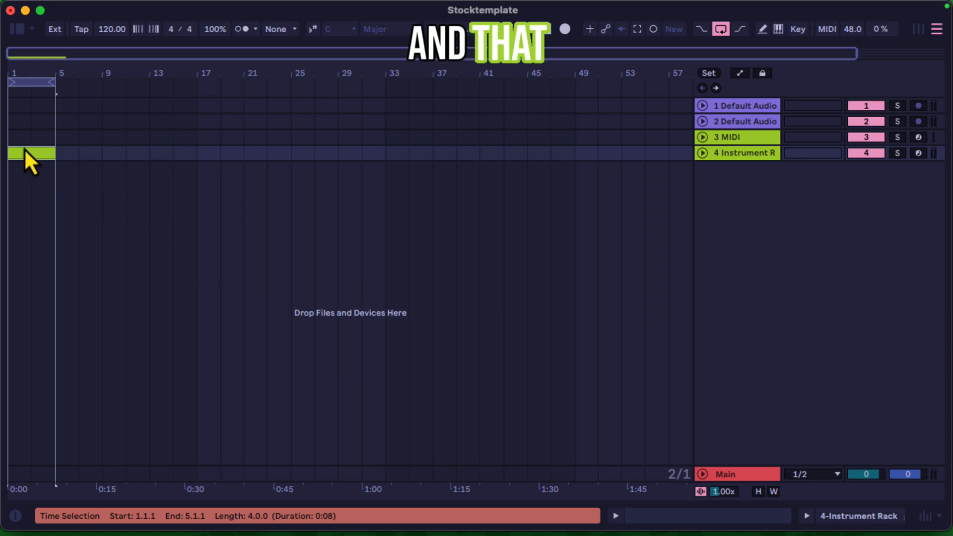
pyautogui.press('BackSpace')
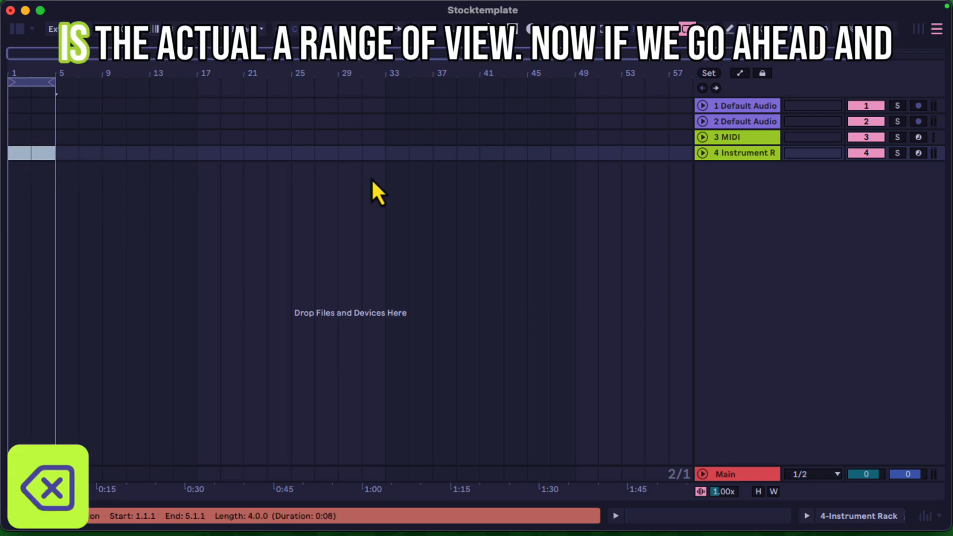
pyautogui.click(486, 186)
pyautogui.moveTo(149, 73); pyautogui.dragTo(149, 73)
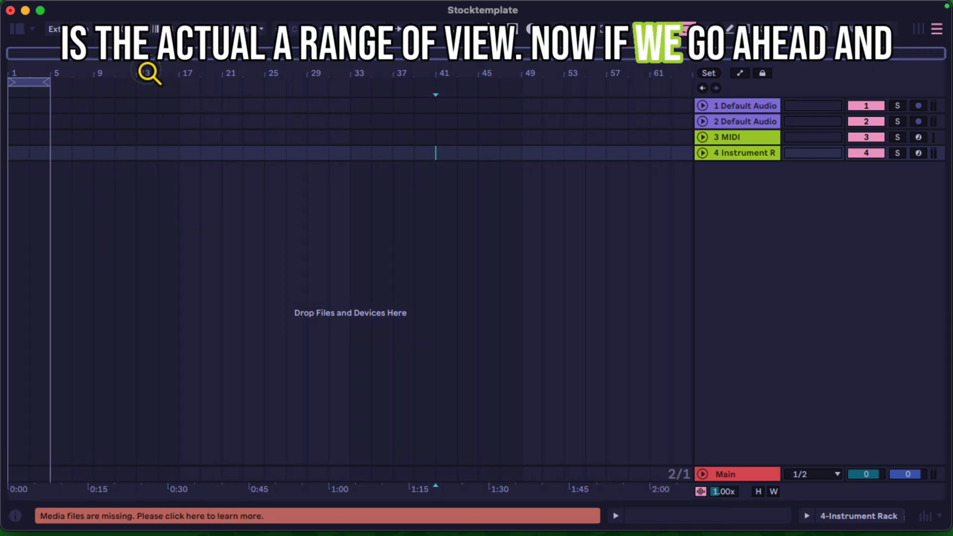
# Step: Show the 4 Instrument Rack track's Device View and undo the deletion of the MIDI clip
pyautogui.click(747, 158)
pyautogui.click(746, 155)
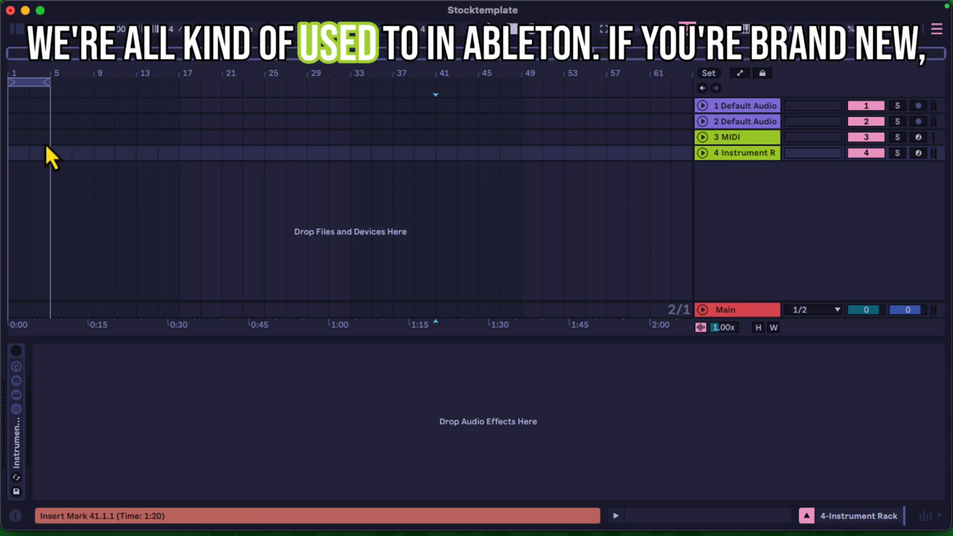
pyautogui.press('super+z')
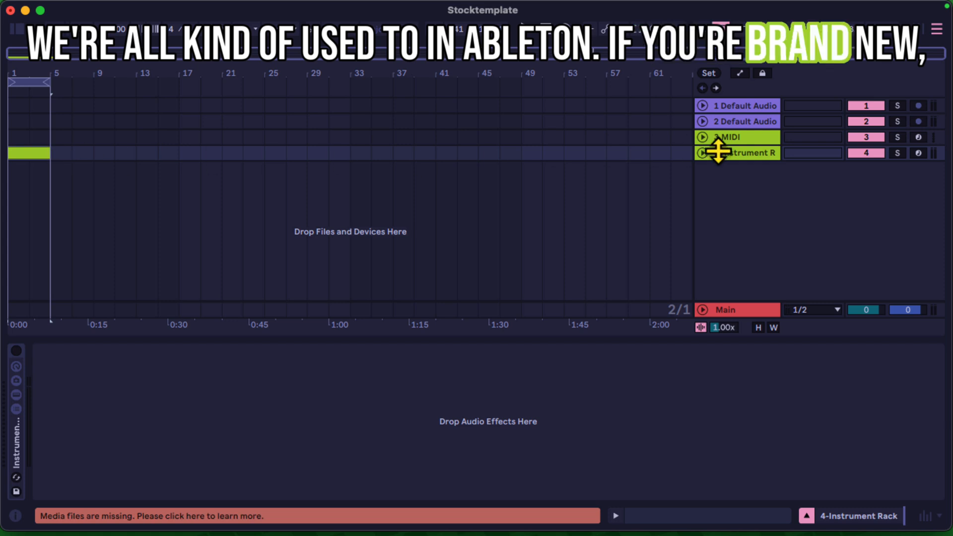
pyautogui.click(747, 154)
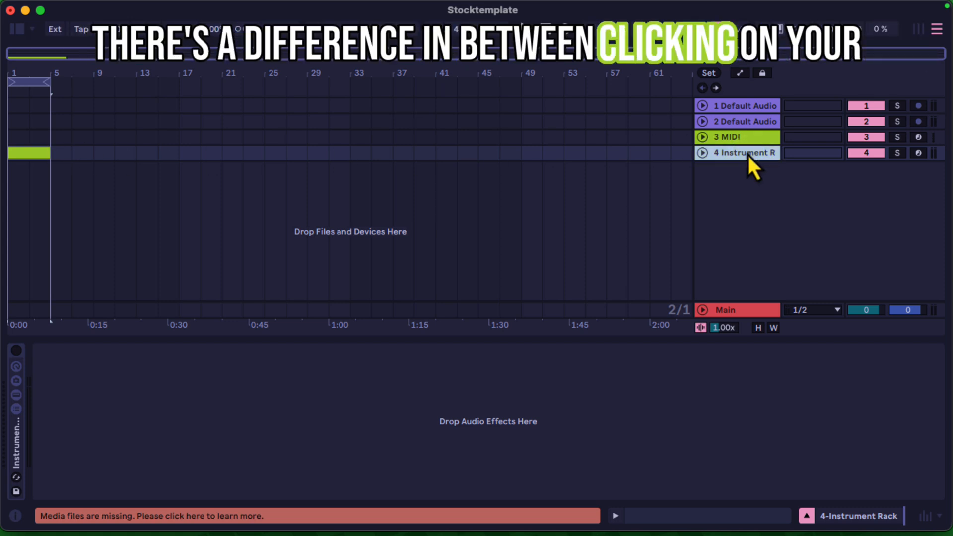
# Step: Show the MIDI clip's Clip View together with Device View, with the Instrument Rack unfolded and switched on
pyautogui.doubleClick(39, 155)
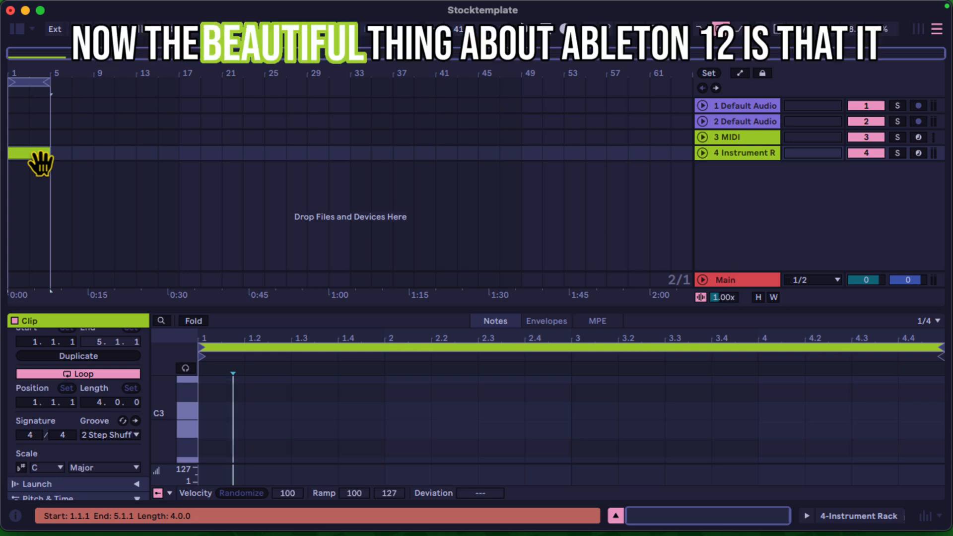
pyautogui.click(807, 516)
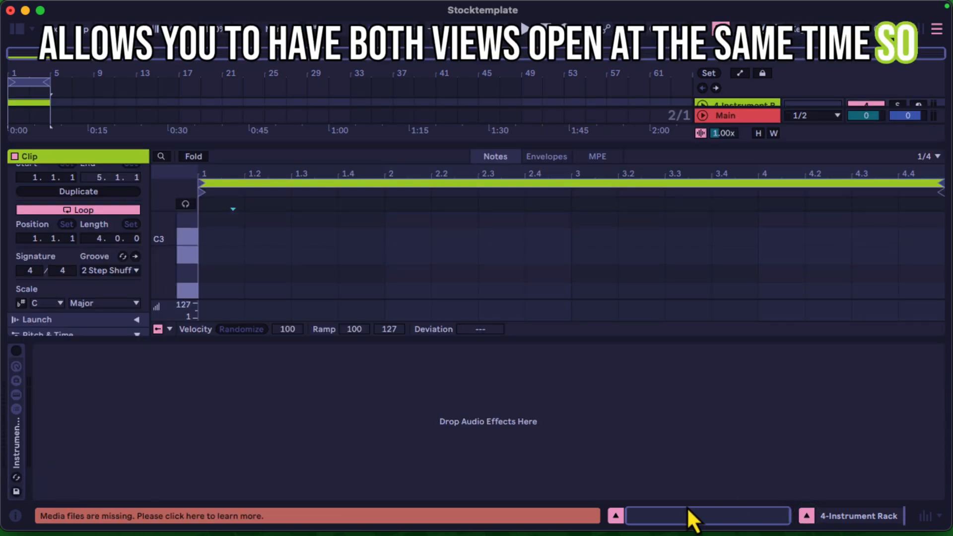
pyautogui.doubleClick(19, 435)
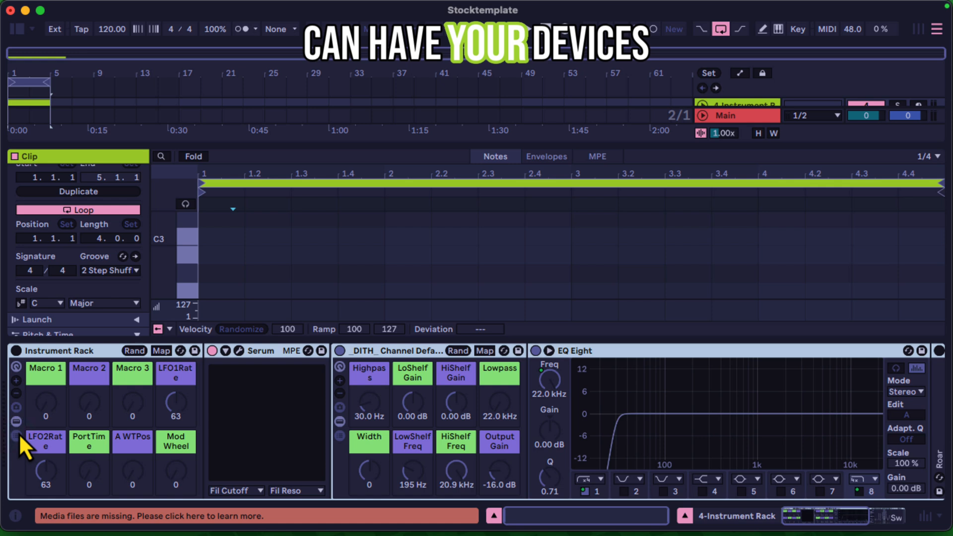
pyautogui.click(15, 350)
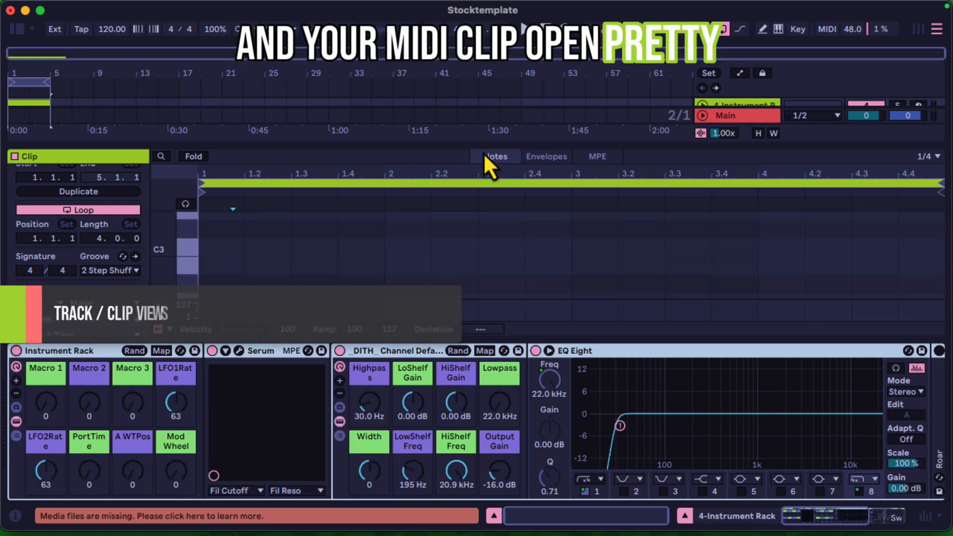
# Step: Hide Clip View and Device View, and show Info View
pyautogui.moveTo(489, 149); pyautogui.dragTo(496, 292)
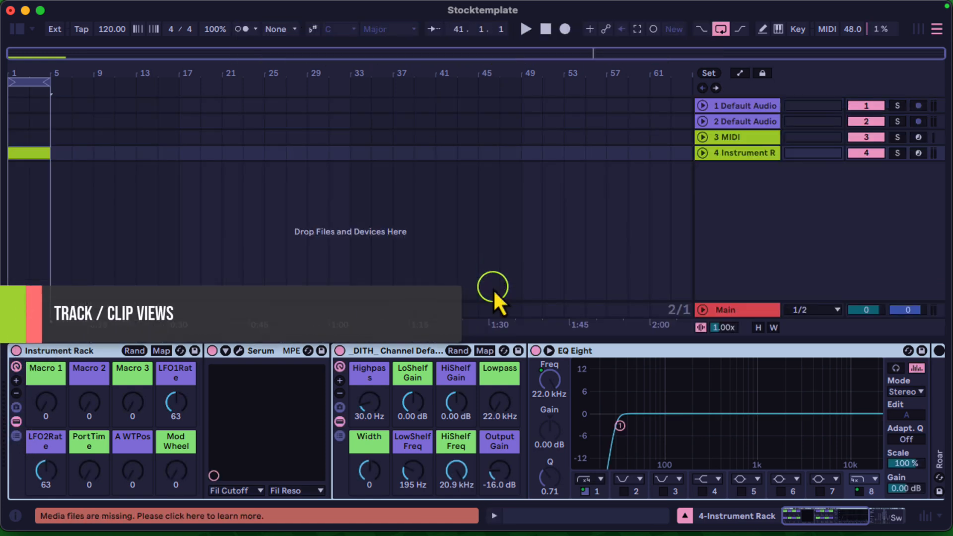
pyautogui.click(685, 516)
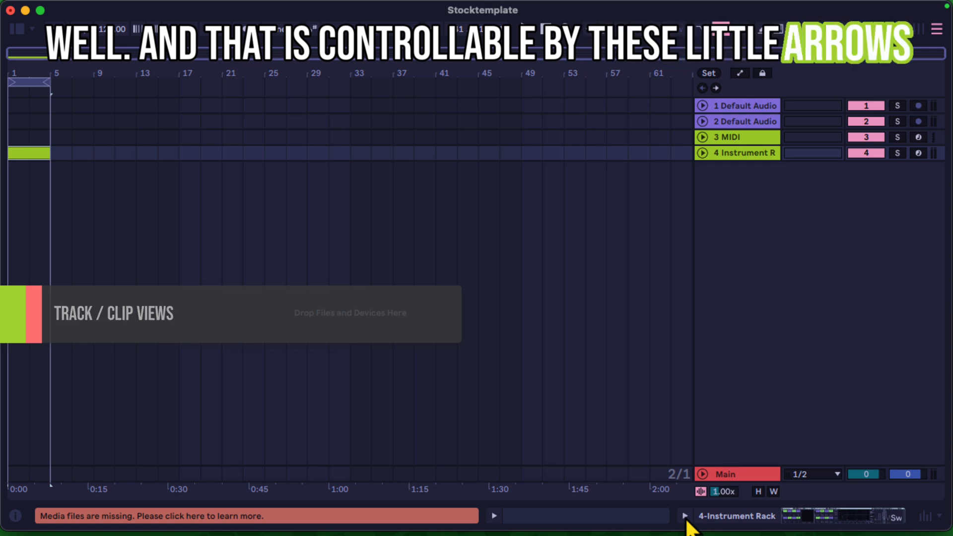
pyautogui.click(15, 516)
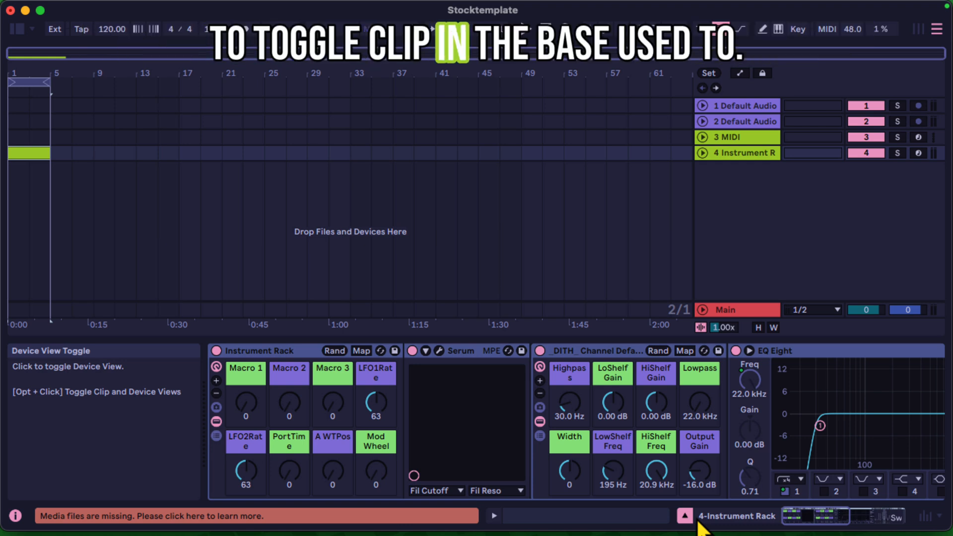
# Step: Hide Info View and Device View so that the arrangement fills the window
pyautogui.click(17, 517)
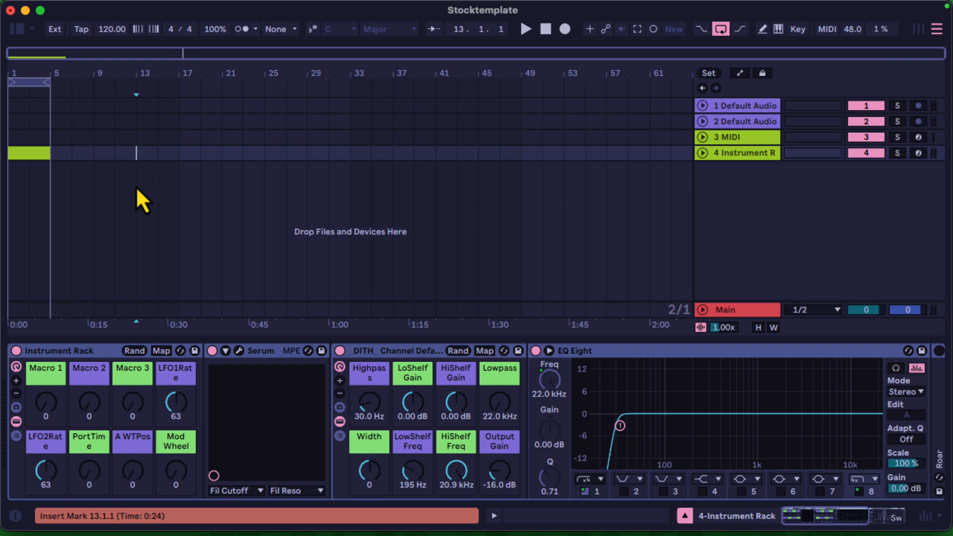
pyautogui.click(684, 517)
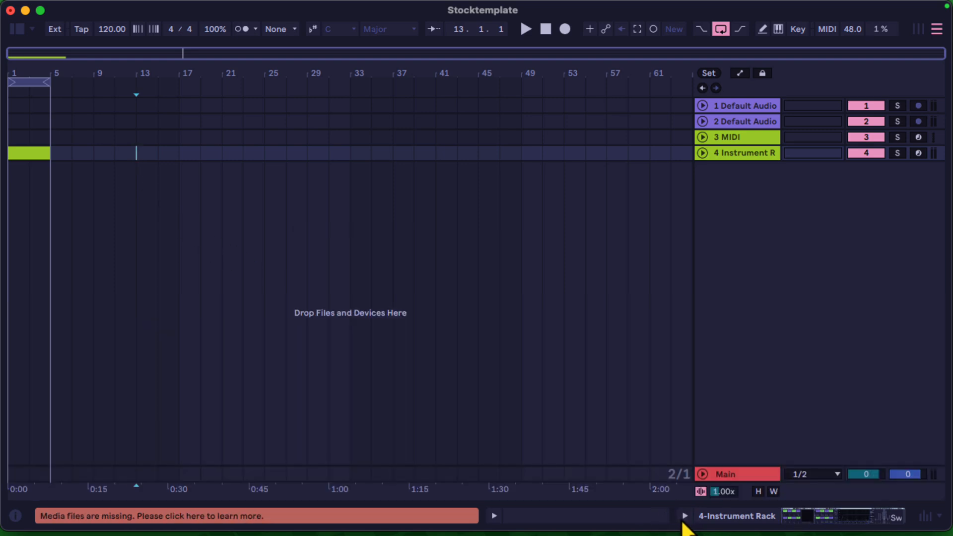
pyautogui.click(685, 518)
pyautogui.click(685, 517)
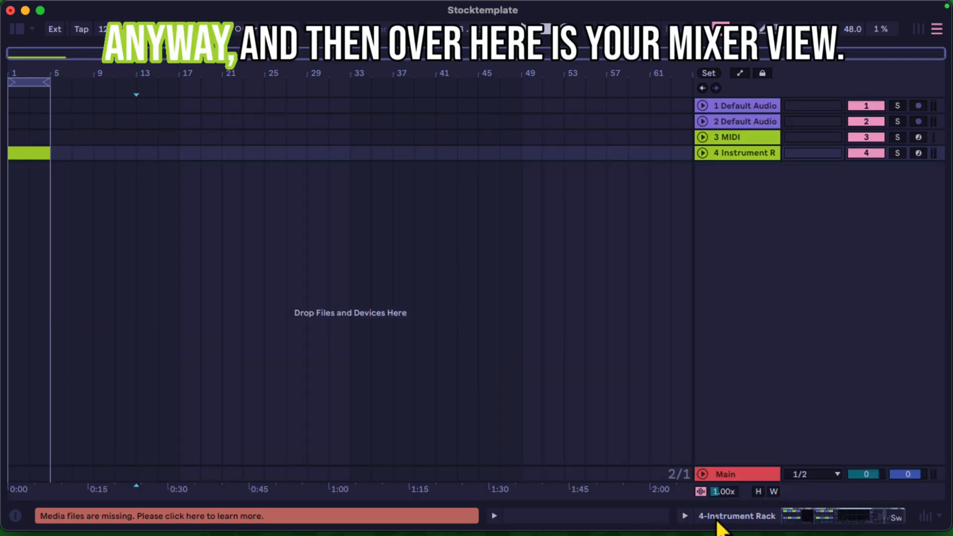
# Step: Show the mixer with its Sends option enabled and extend it upward over the arrangement tracks
pyautogui.click(925, 518)
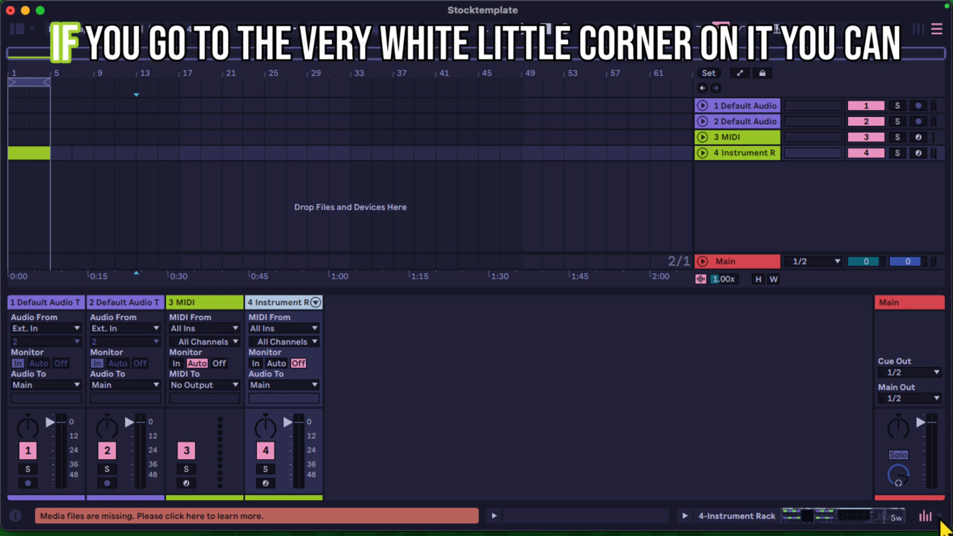
pyautogui.click(941, 519)
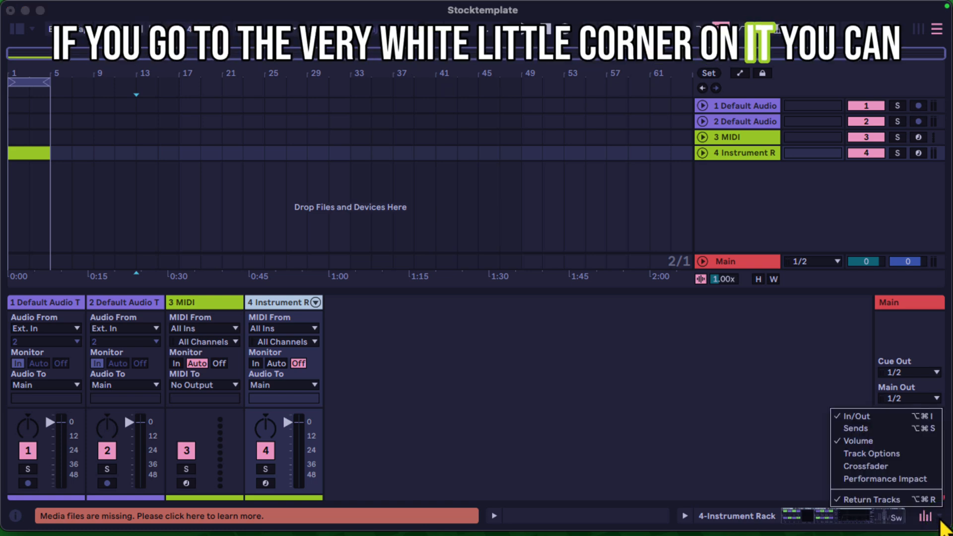
pyautogui.click(864, 429)
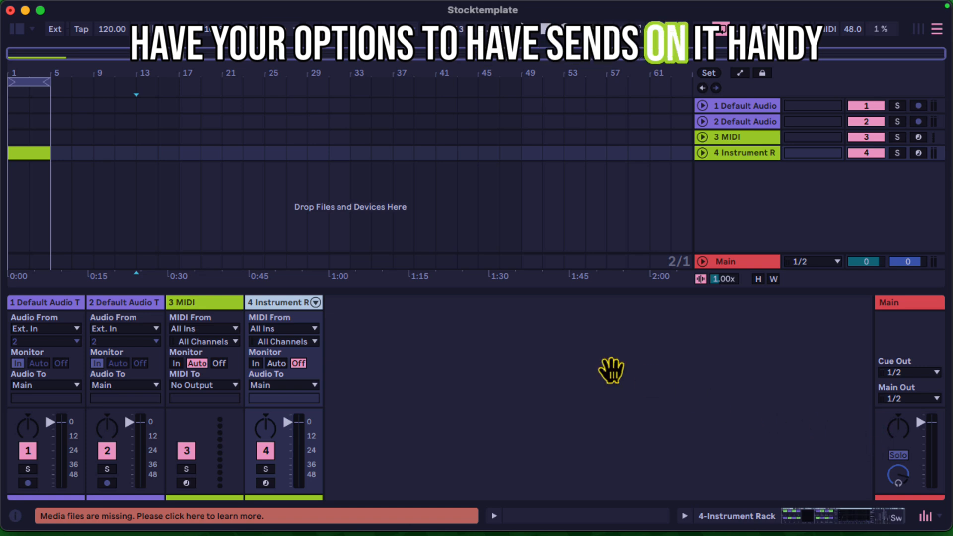
pyautogui.moveTo(353, 292); pyautogui.dragTo(387, 152)
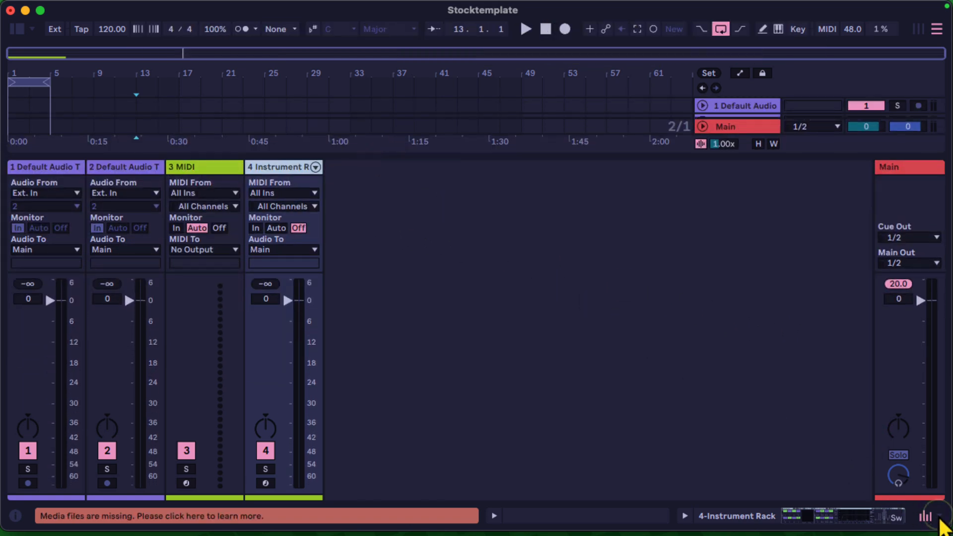
pyautogui.click(940, 518)
pyautogui.click(867, 433)
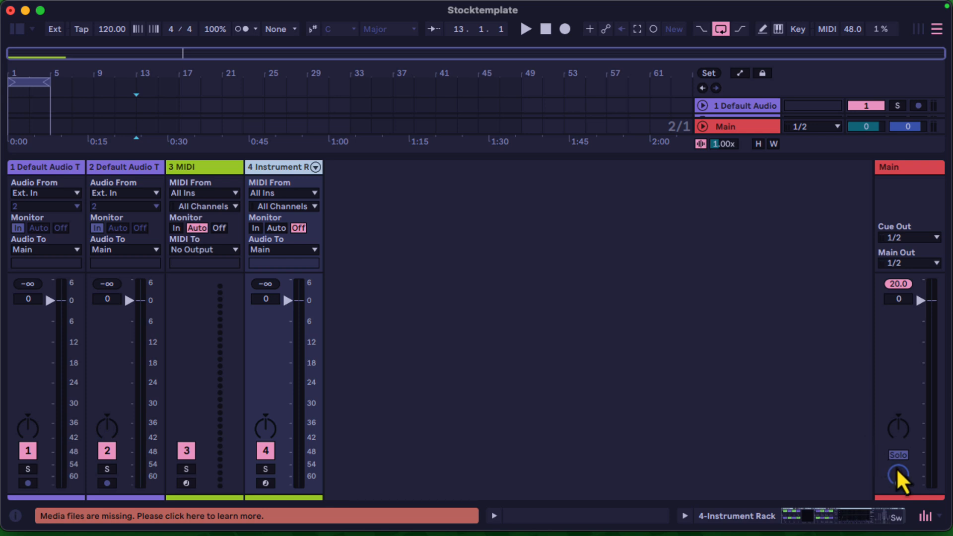
# Step: Reduce the mixer to its compact height so that all arrangement tracks fit above it
pyautogui.click(940, 518)
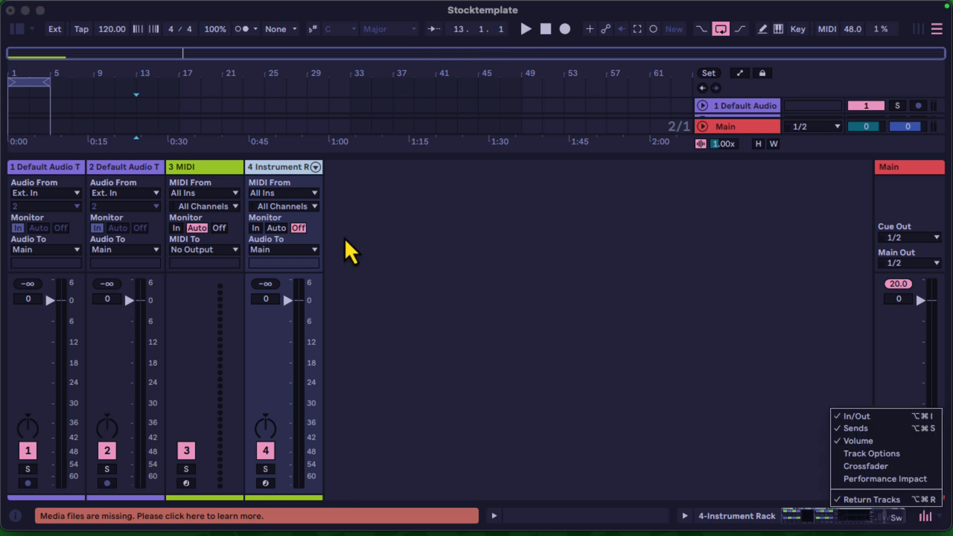
pyautogui.click(295, 272)
pyautogui.moveTo(295, 271); pyautogui.dragTo(294, 368)
pyautogui.moveTo(303, 260); pyautogui.dragTo(299, 298)
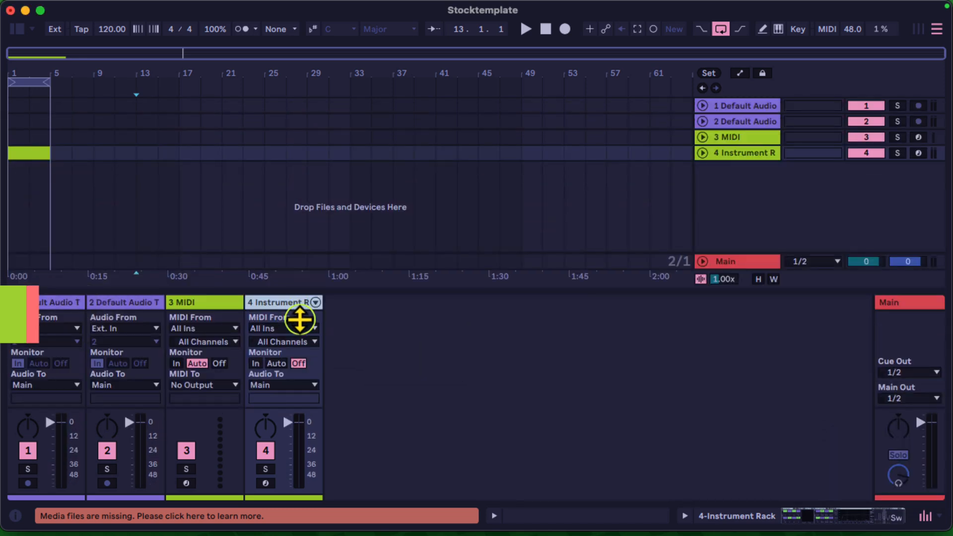
# Step: Turn off the mixer's In/Out section and hide the mixer
pyautogui.click(940, 519)
pyautogui.click(889, 417)
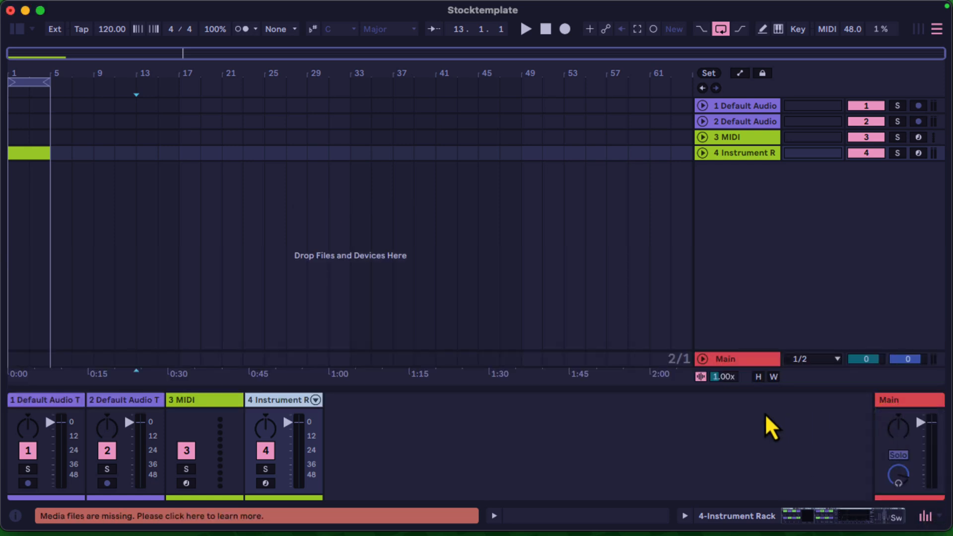
pyautogui.moveTo(313, 389); pyautogui.dragTo(339, 384)
pyautogui.click(928, 517)
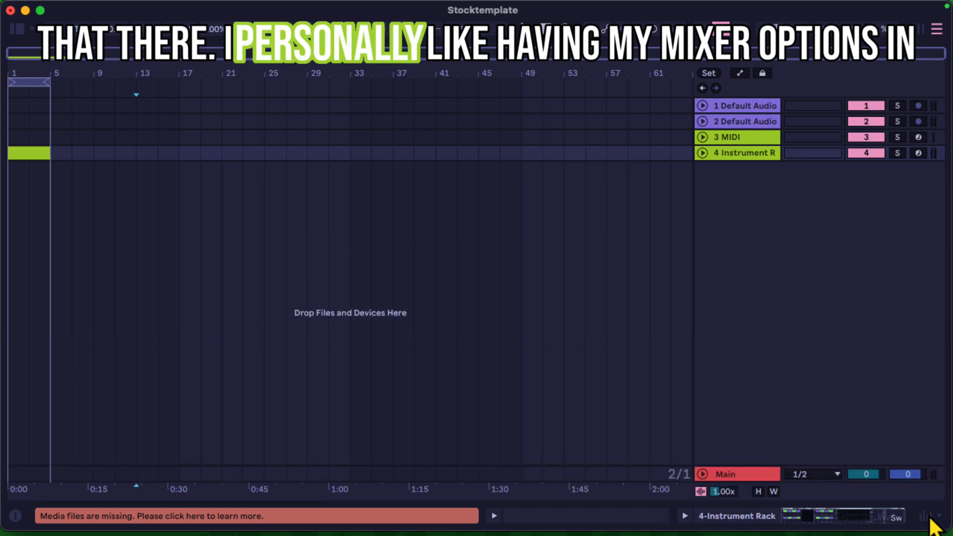
# Step: Select the 1 Default Audio track, unfold it and fold it back
pyautogui.click(709, 109)
pyautogui.click(703, 106)
pyautogui.click(703, 106)
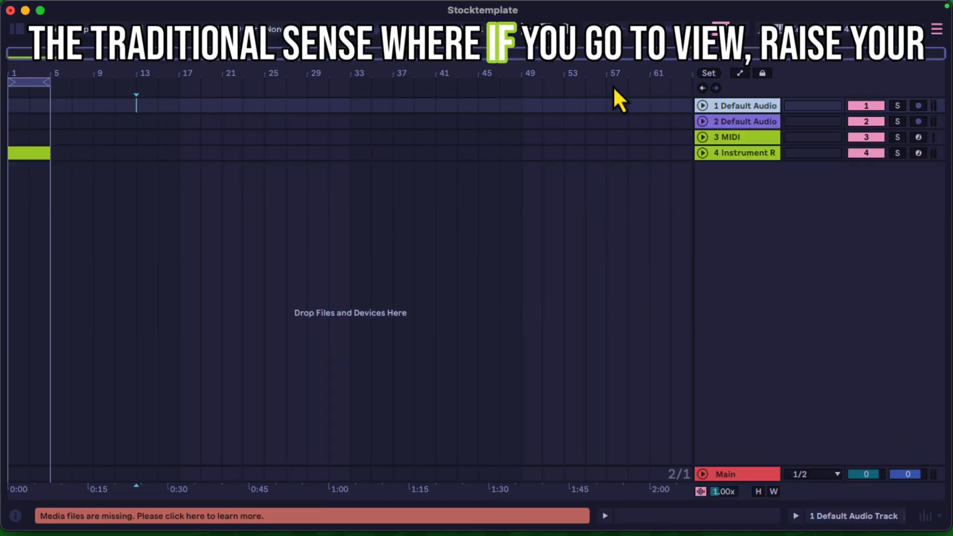
# Step: Examine the view options, including the Arrangement Track Controls, and the commands for creating tracks, without changing anything
pyautogui.click(251, 9)
pyautogui.scroll(-10, 286, 358)
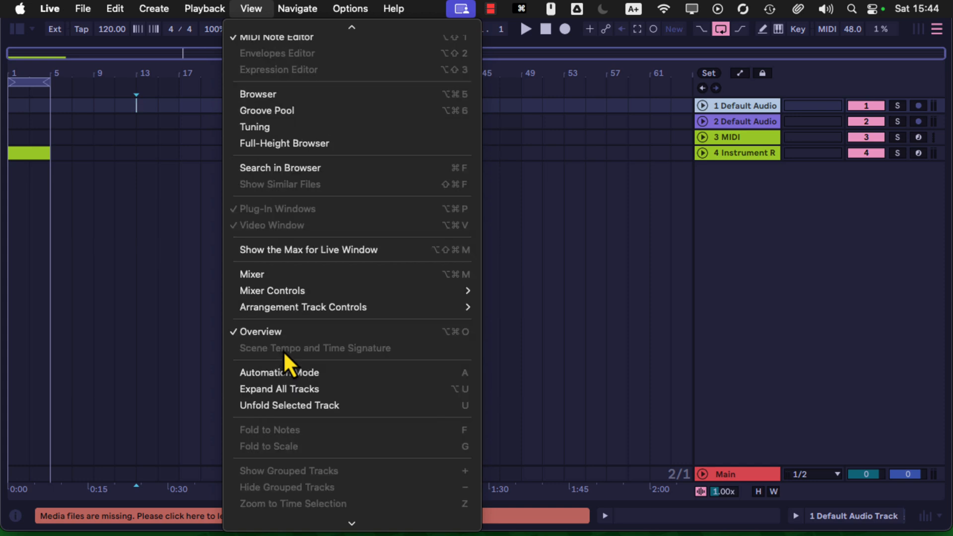
pyautogui.moveTo(303, 307)
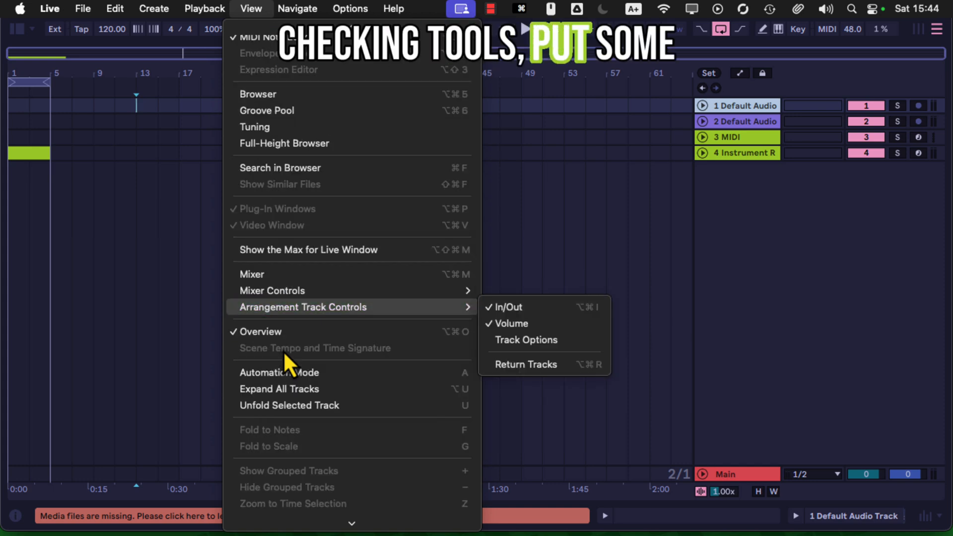
pyautogui.click(511, 339)
pyautogui.press('Up')
pyautogui.press('Up')
pyautogui.press('Up')
pyautogui.press('Up')
pyautogui.press('Up')
pyautogui.press('Up')
pyautogui.press('Up')
pyautogui.press('Up')
pyautogui.press('Up')
pyautogui.press('Up')
pyautogui.press('Up')
pyautogui.press('Up')
pyautogui.press('Up')
pyautogui.press('Up')
pyautogui.press('Up')
pyautogui.press('Up')
pyautogui.press('Up')
pyautogui.press('Up')
pyautogui.press('Up')
pyautogui.press('Up')
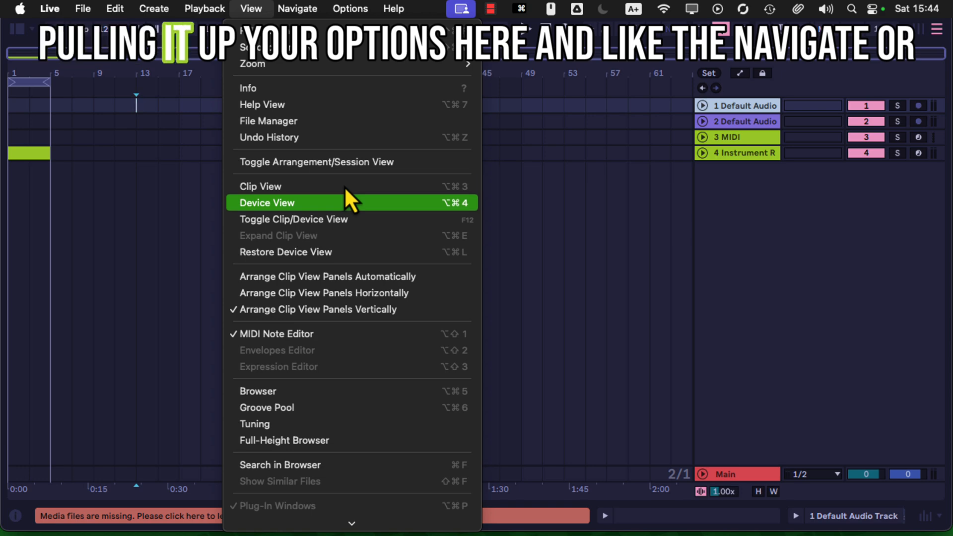
pyautogui.moveTo(303, 9)
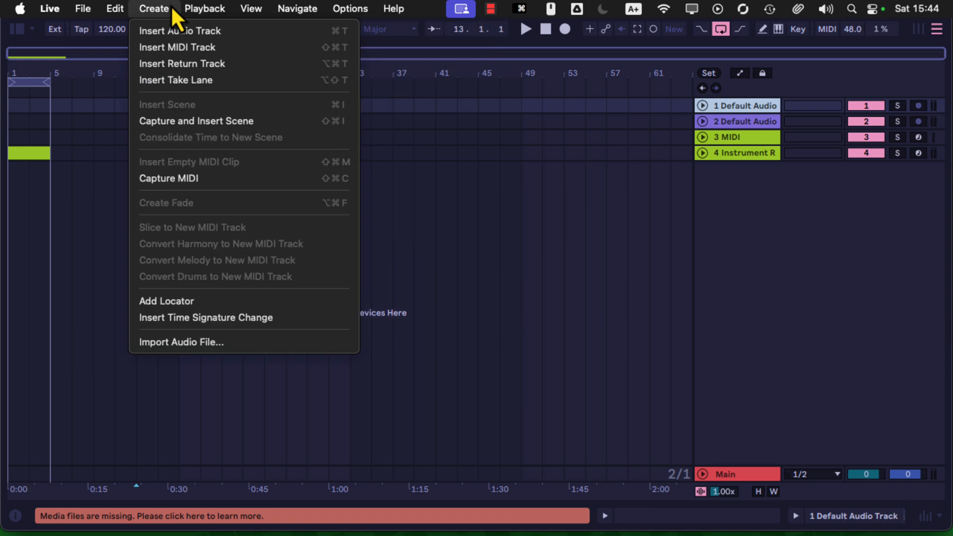
pyautogui.click(432, 145)
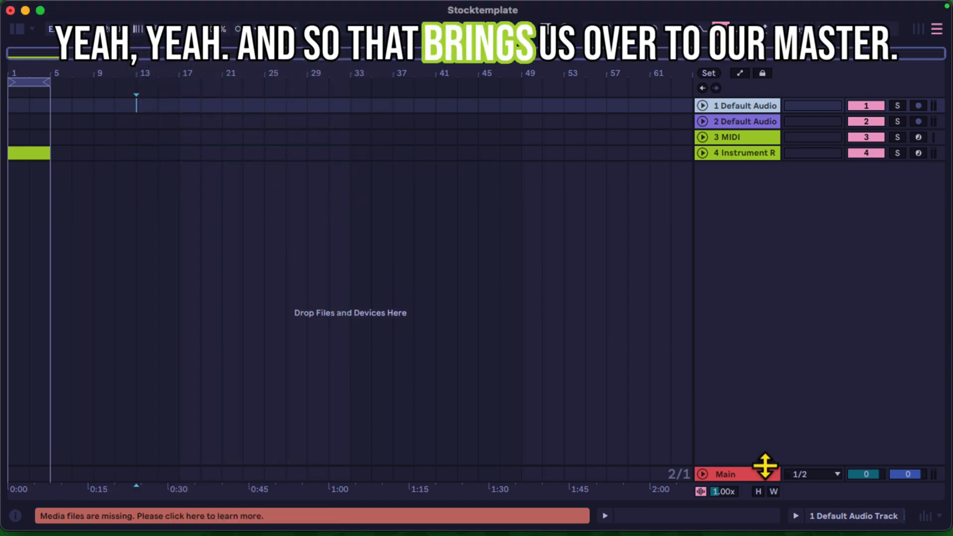
# Step: Show the Main track's devices and select bars 3 to 7 across the 4 Instrument Rack and Main tracks
pyautogui.click(727, 474)
pyautogui.doubleClick(727, 474)
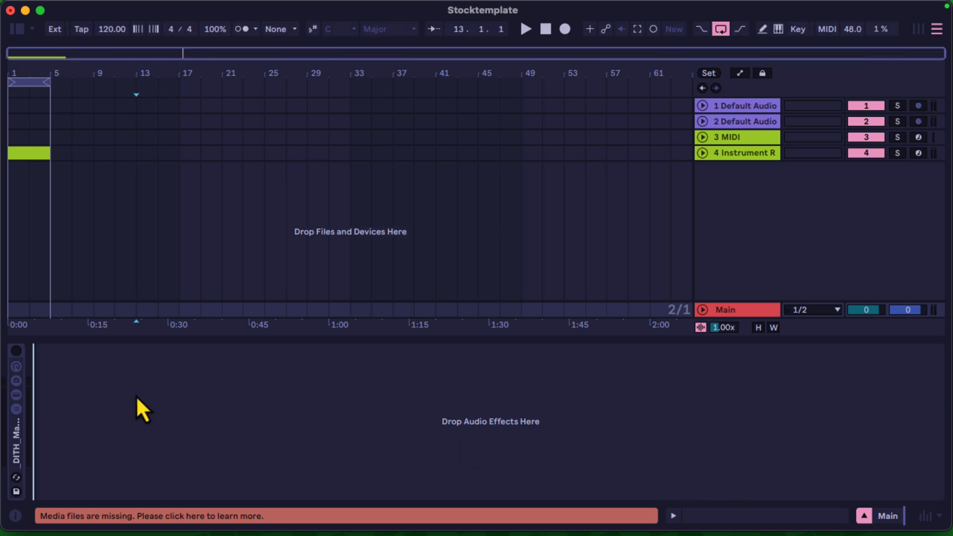
pyautogui.click(729, 311)
pyautogui.click(209, 375)
pyautogui.moveTo(67, 303); pyautogui.dragTo(20, 306)
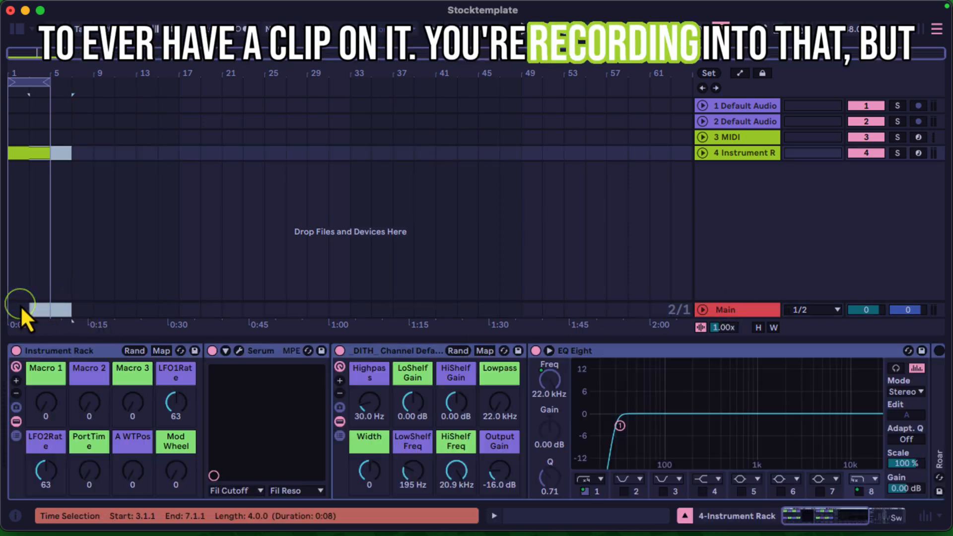
# Step: Show the Main track's devices and unfold its _DITH_Master rack
pyautogui.click(747, 310)
pyautogui.click(165, 445)
pyautogui.doubleClick(14, 445)
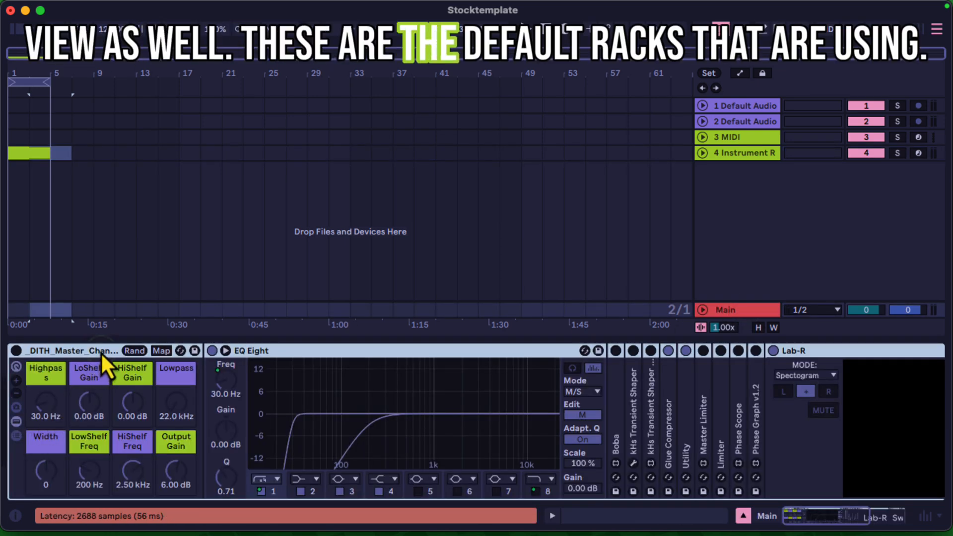
# Step: Fold the Instrument Rack on the 4 Instrument Rack track and hide Device View
pyautogui.click(725, 153)
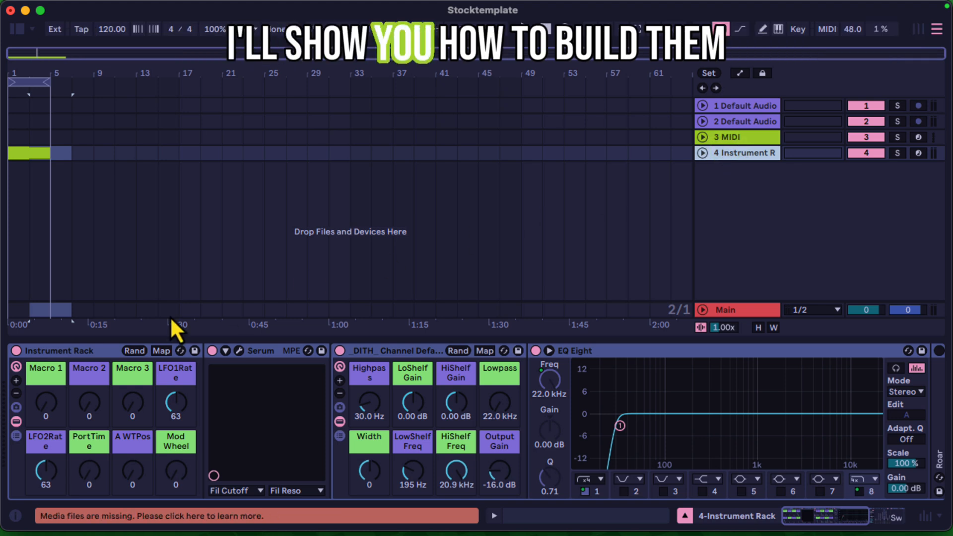
pyautogui.doubleClick(49, 352)
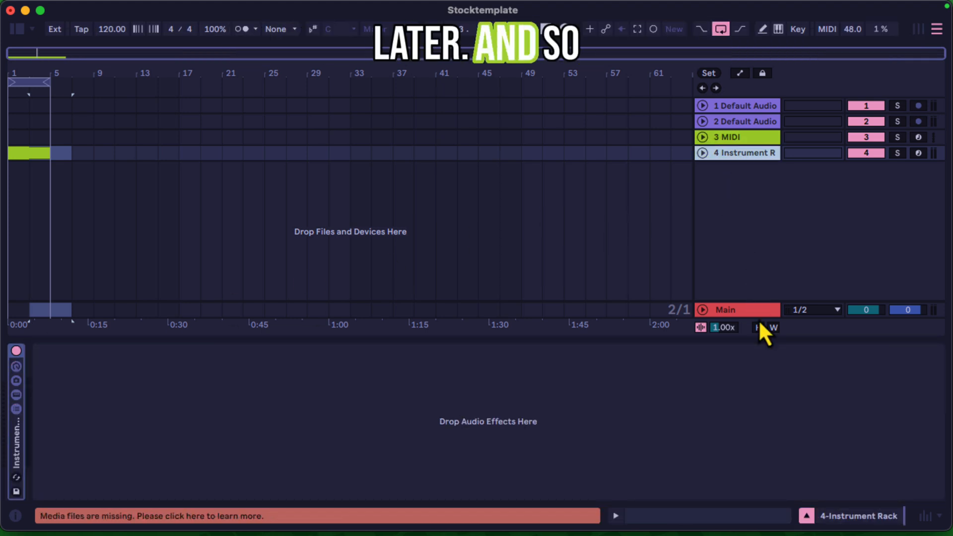
pyautogui.click(807, 517)
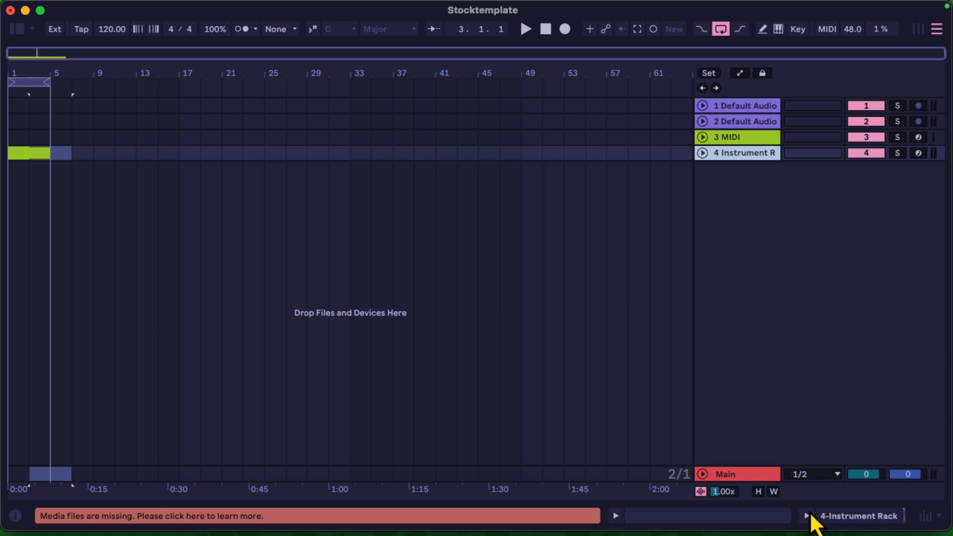
# Step: Try out solo and record arm on the 4 Instrument Rack track and switch both off again
pyautogui.click(899, 154)
pyautogui.click(919, 153)
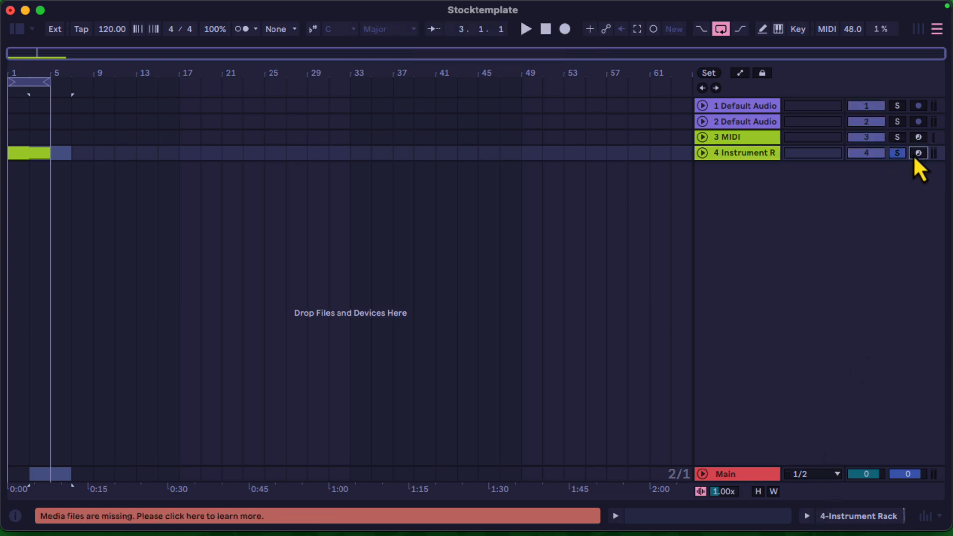
pyautogui.click(902, 155)
pyautogui.click(919, 154)
pyautogui.click(902, 154)
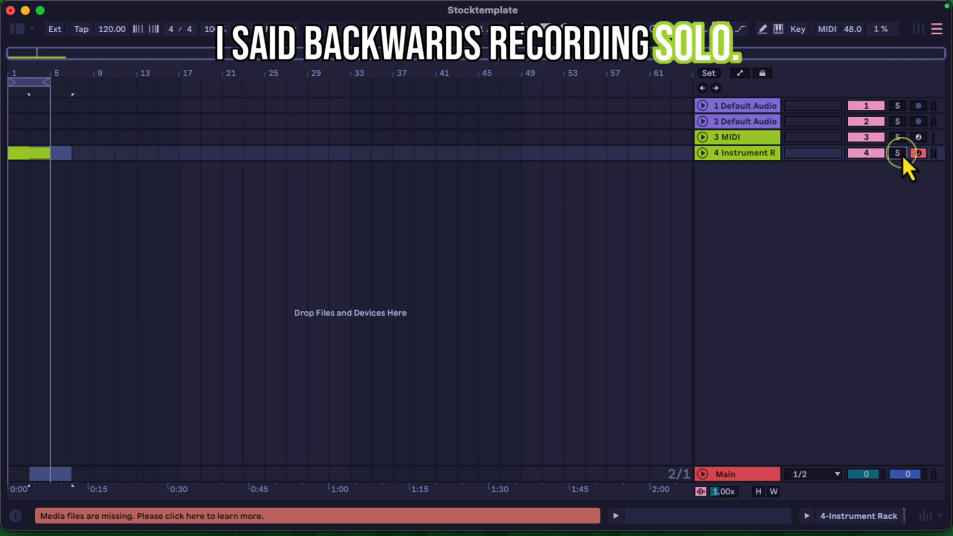
pyautogui.click(898, 154)
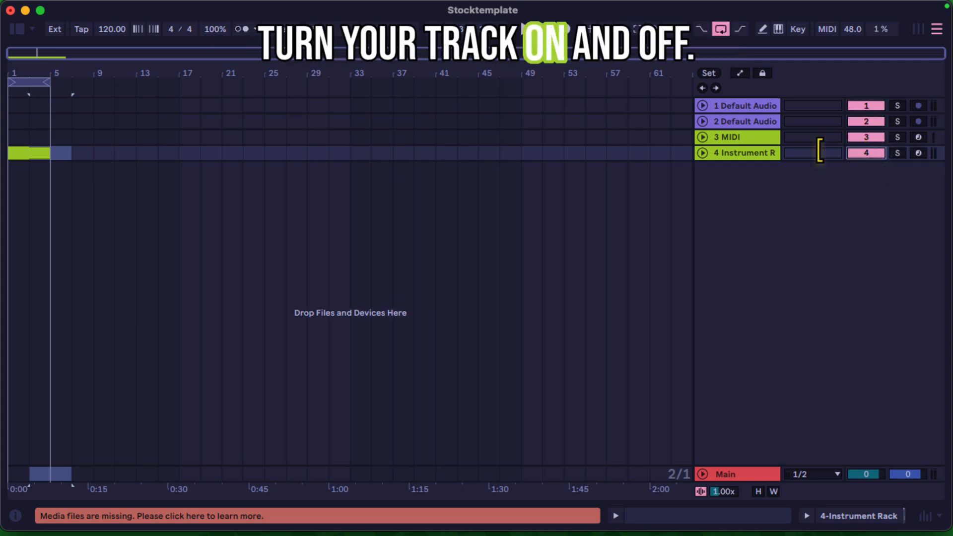
# Step: Unfold the 4 Instrument Rack track, check its MIDI input choices and set its monitoring to Auto
pyautogui.click(702, 153)
pyautogui.click(828, 154)
pyautogui.click(828, 154)
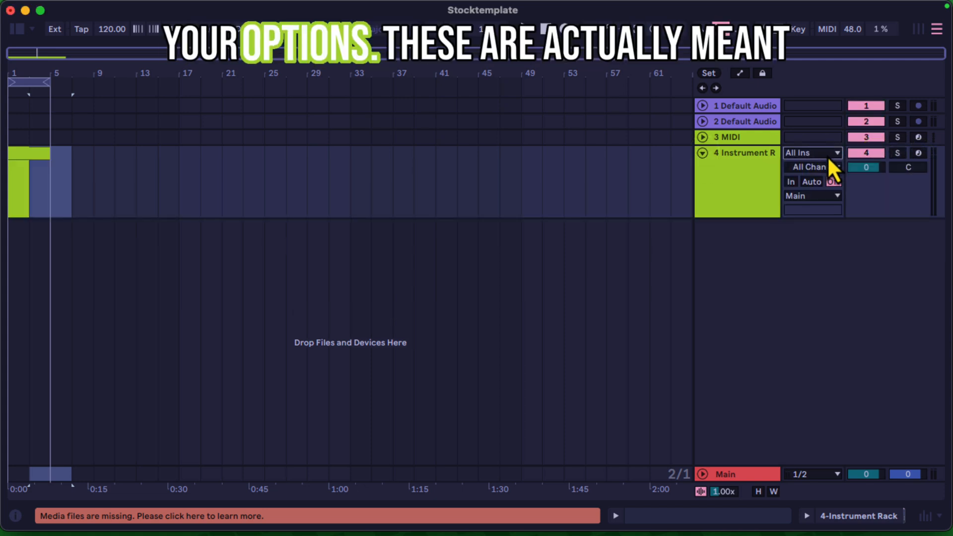
pyautogui.click(812, 182)
# Step: View the track controls of 3 MIDI and both Default Audio tracks, and leave all four tracks folded
pyautogui.click(702, 137)
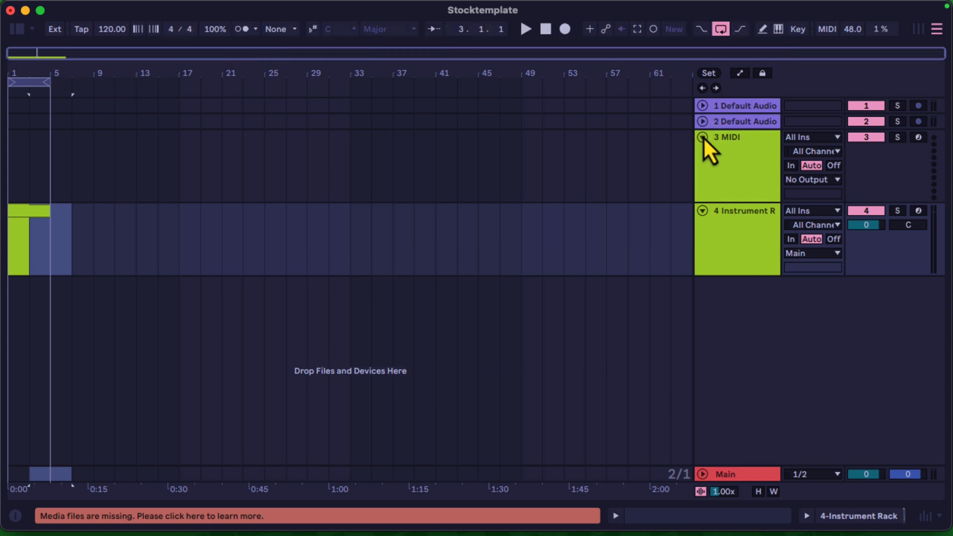
pyautogui.click(703, 137)
pyautogui.click(703, 152)
pyautogui.click(702, 121)
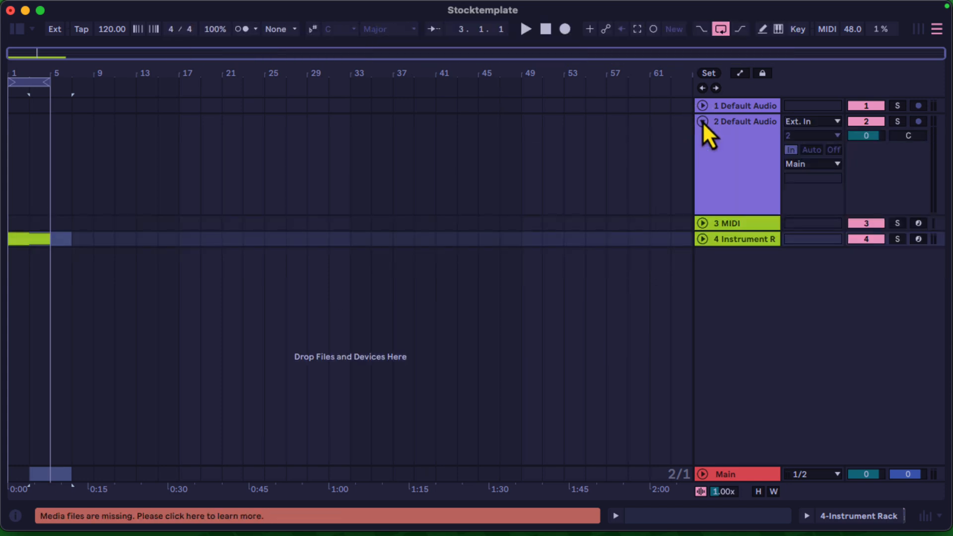
pyautogui.click(702, 121)
pyautogui.click(702, 106)
pyautogui.click(702, 106)
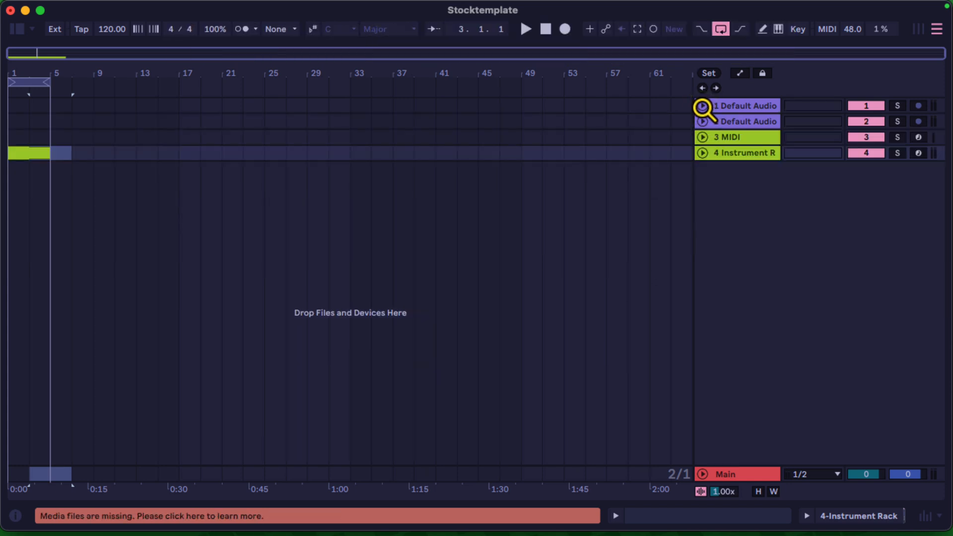
# Step: Return the playhead to 1.1.1 and try out playback, stop and arrangement recording, leaving the transport stopped
pyautogui.click(545, 31)
pyautogui.click(526, 29)
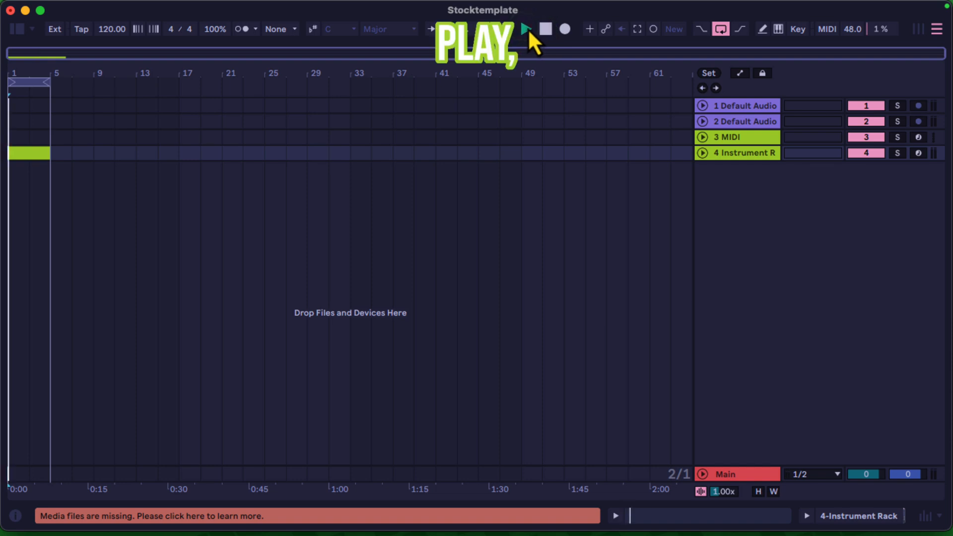
pyautogui.click(546, 29)
pyautogui.click(563, 29)
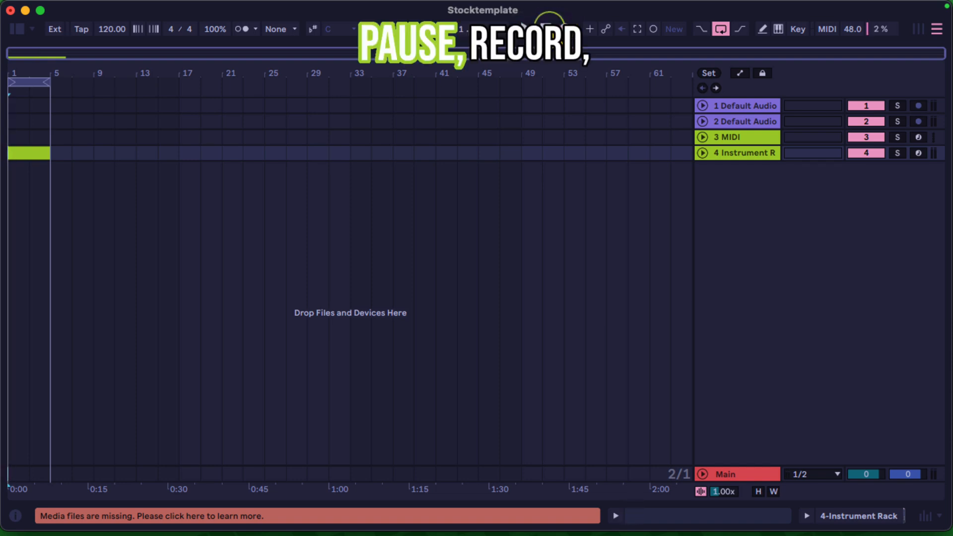
pyautogui.click(549, 29)
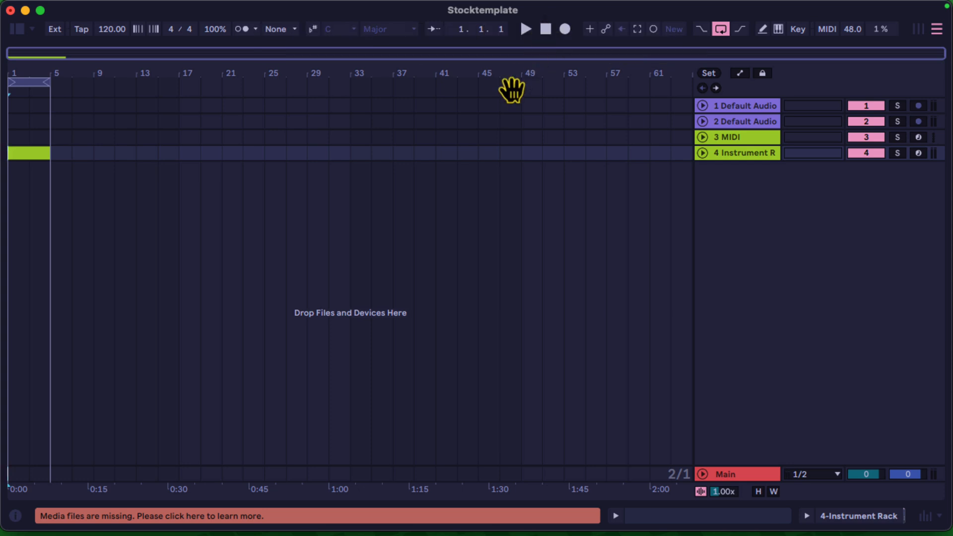
# Step: Open the list of missing media files for the set
pyautogui.click(118, 521)
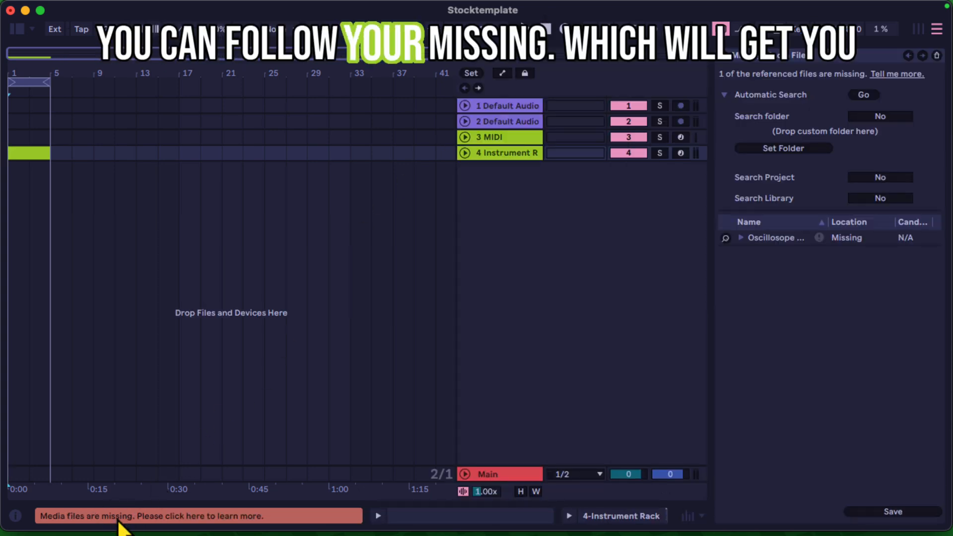
# Step: Close the missing media files list, open the Settings and move their window fully into view
pyautogui.click(859, 512)
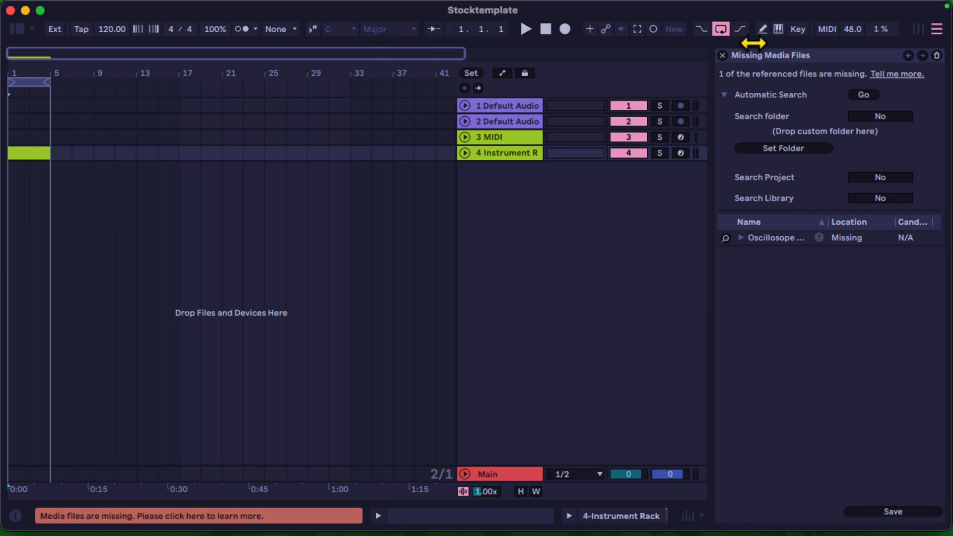
pyautogui.click(722, 55)
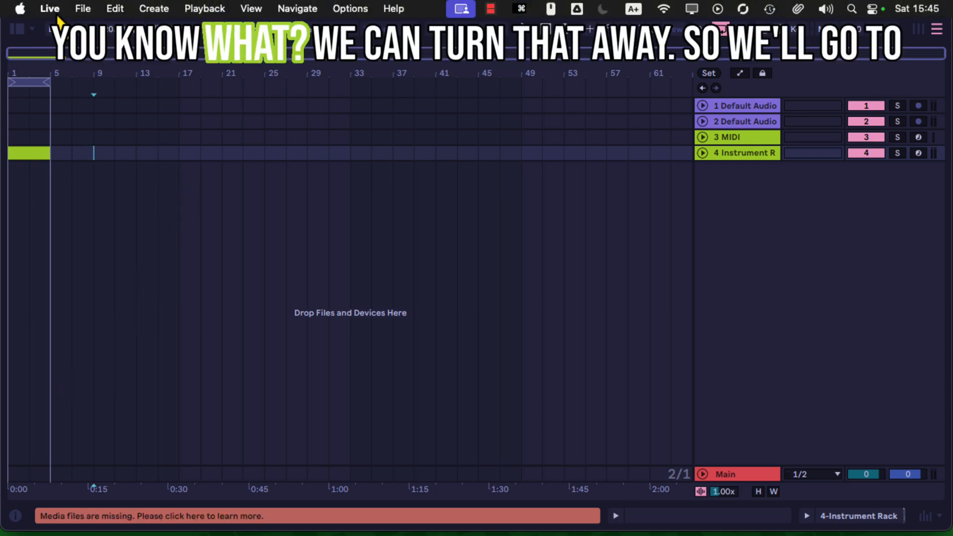
pyautogui.click(57, 17)
pyautogui.click(70, 60)
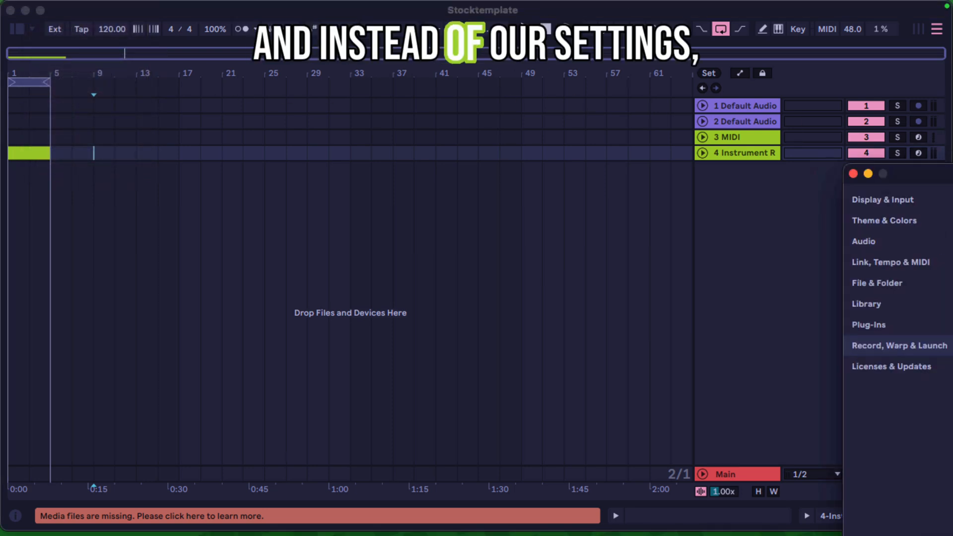
pyautogui.moveTo(952, 167); pyautogui.dragTo(443, 2)
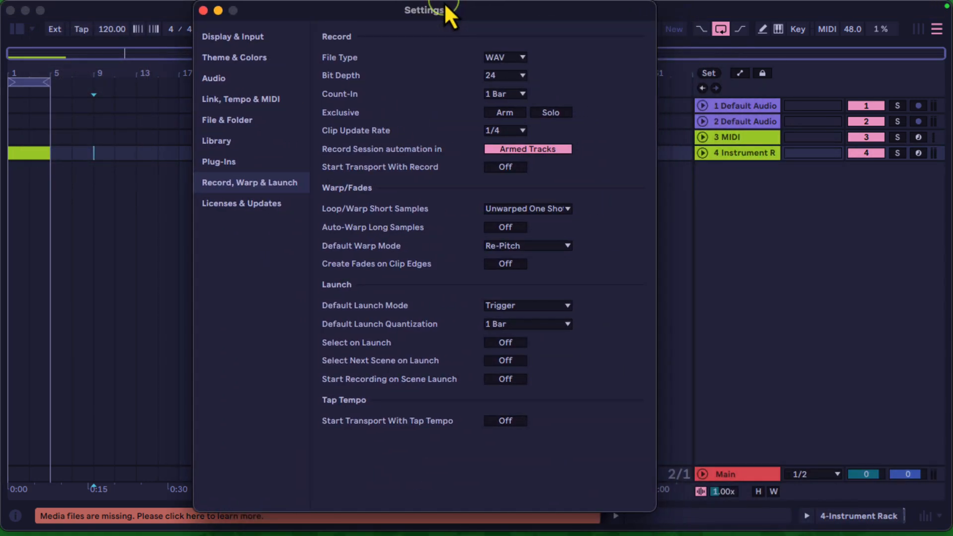
# Step: Look through the Display & Input, Theme & Colors, Audio, Record, Warp & Launch, Plug-Ins and Library settings
pyautogui.click(234, 43)
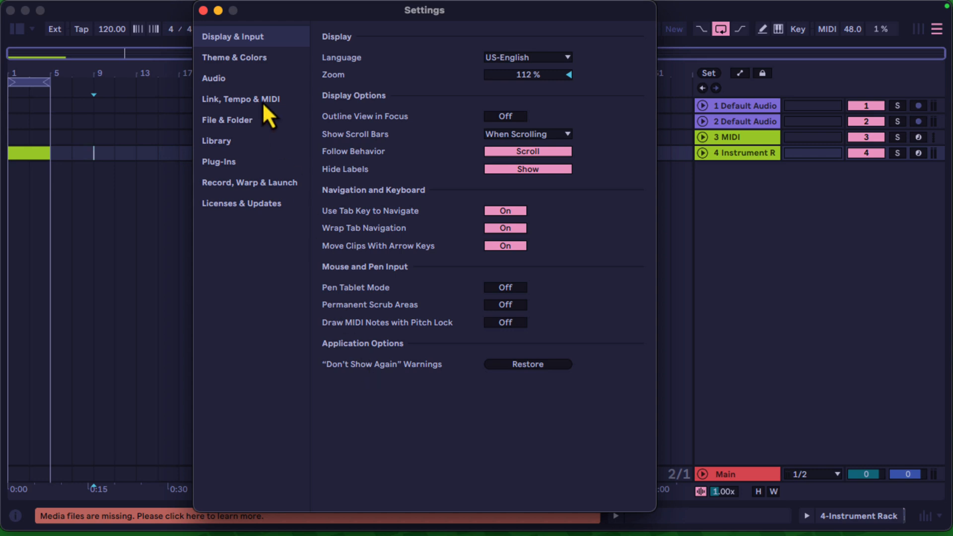
pyautogui.click(245, 57)
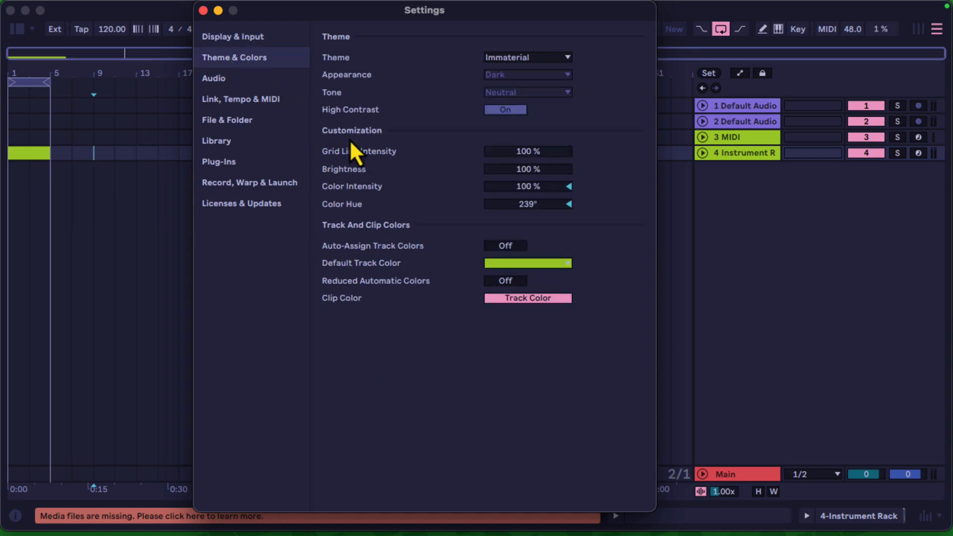
pyautogui.click(240, 78)
pyautogui.click(254, 185)
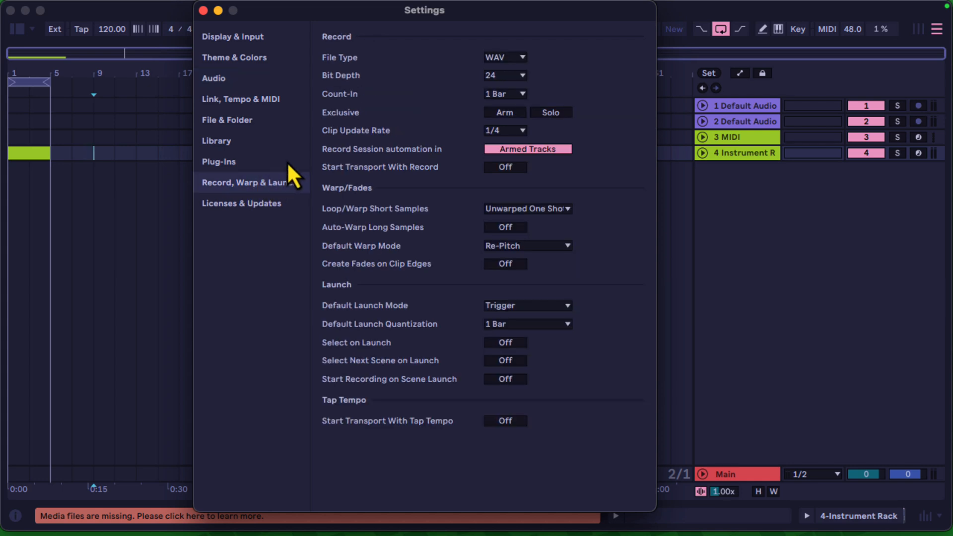
pyautogui.click(247, 163)
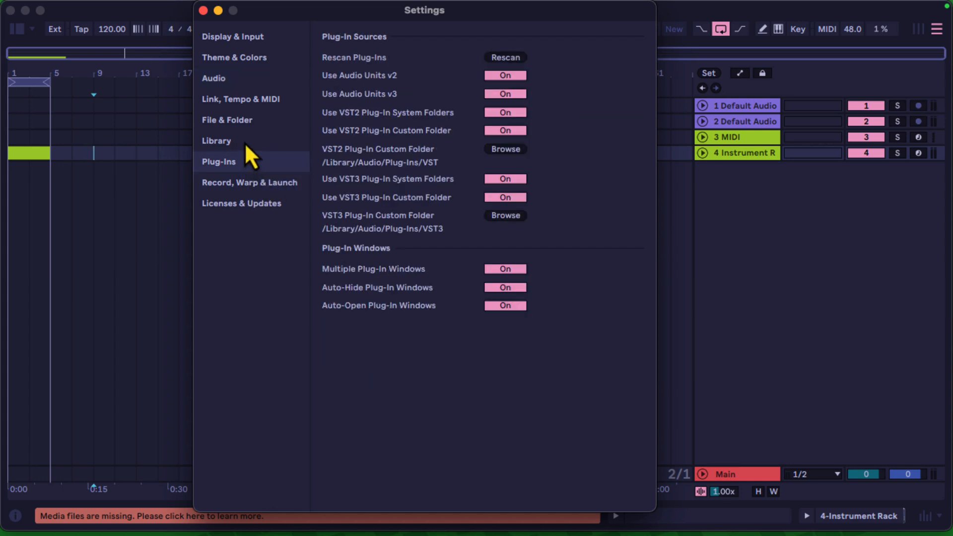
pyautogui.click(244, 142)
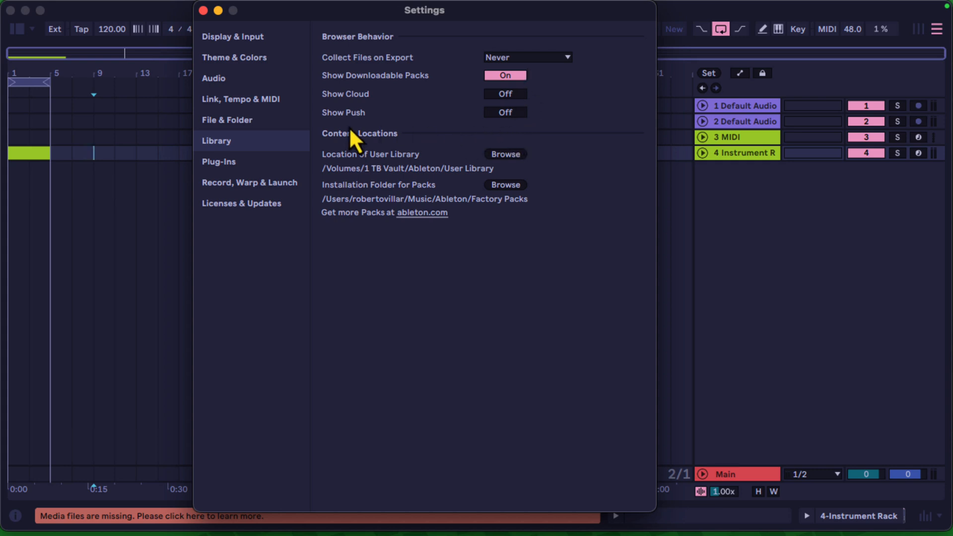
# Step: Clean up the decoding cache in the File & Folder settings
pyautogui.click(250, 127)
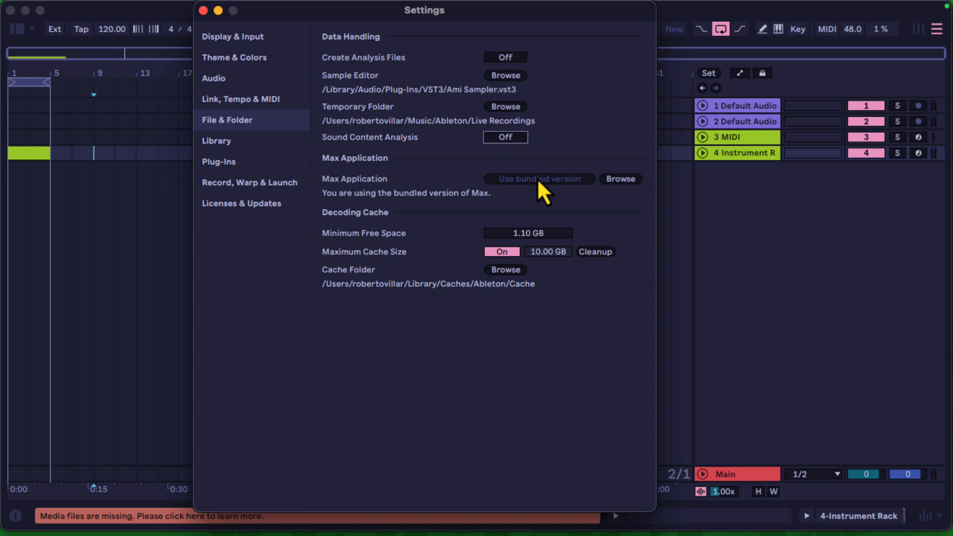
pyautogui.click(592, 252)
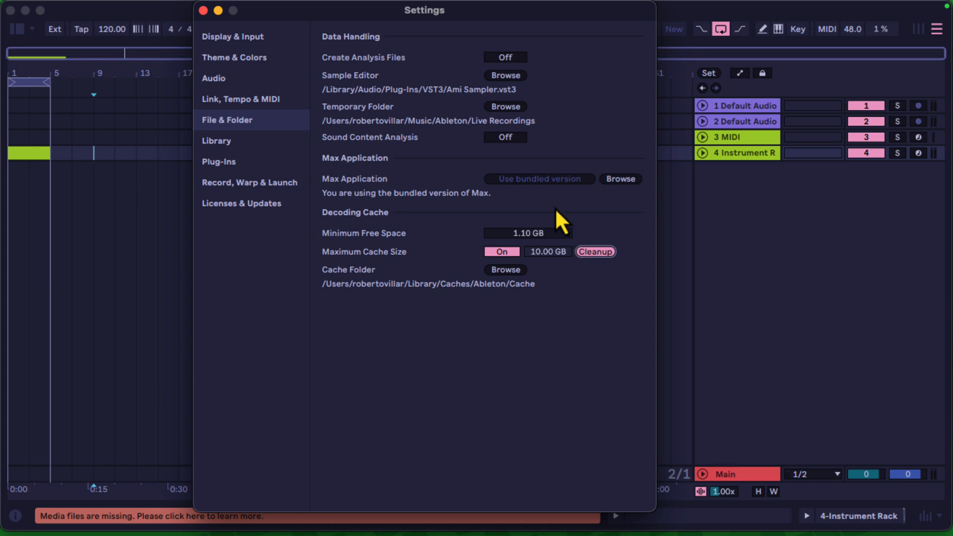
pyautogui.moveTo(389, 20); pyautogui.dragTo(403, 20)
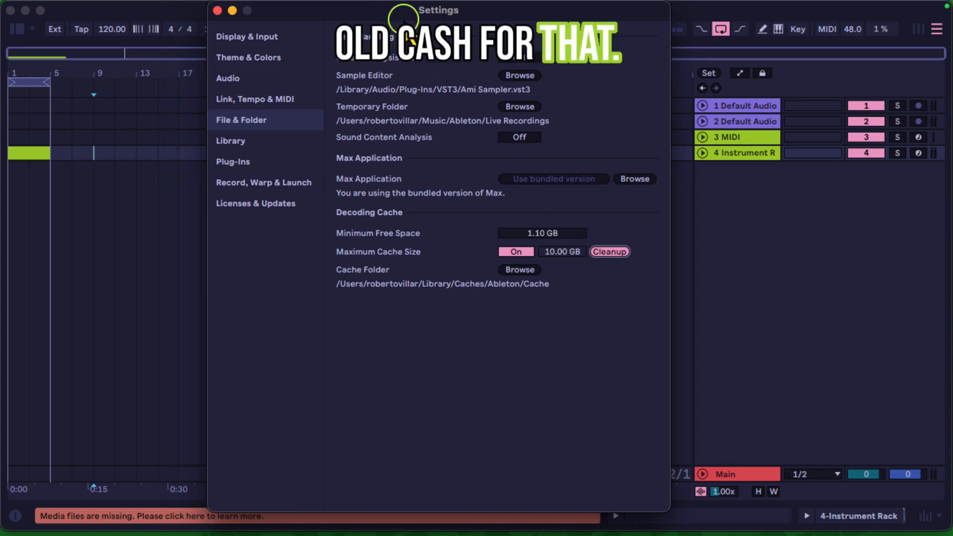
# Step: View the MIDI settings, try No Device and Use System Device as audio output, and set the output back to M4 (8 In, 4 Out)
pyautogui.click(272, 99)
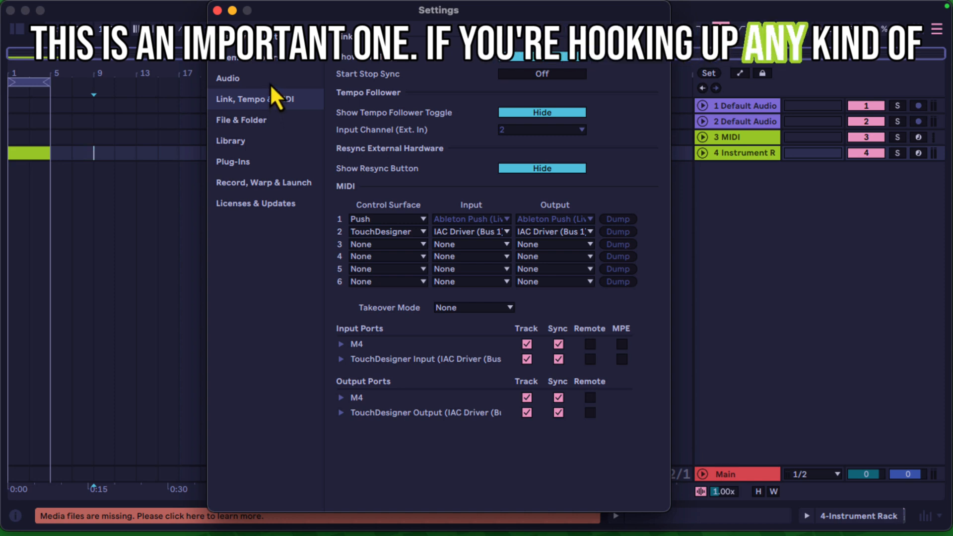
pyautogui.click(269, 78)
pyautogui.click(582, 91)
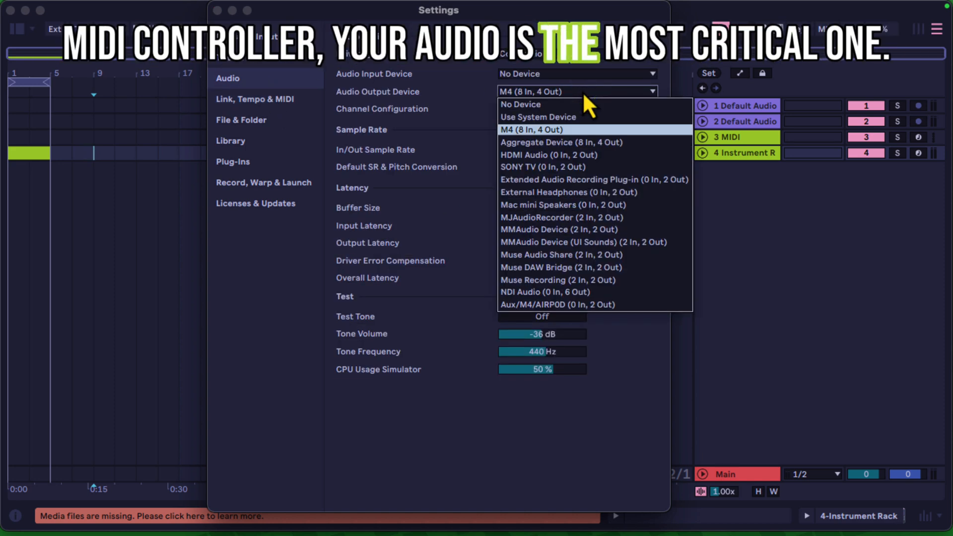
pyautogui.click(555, 101)
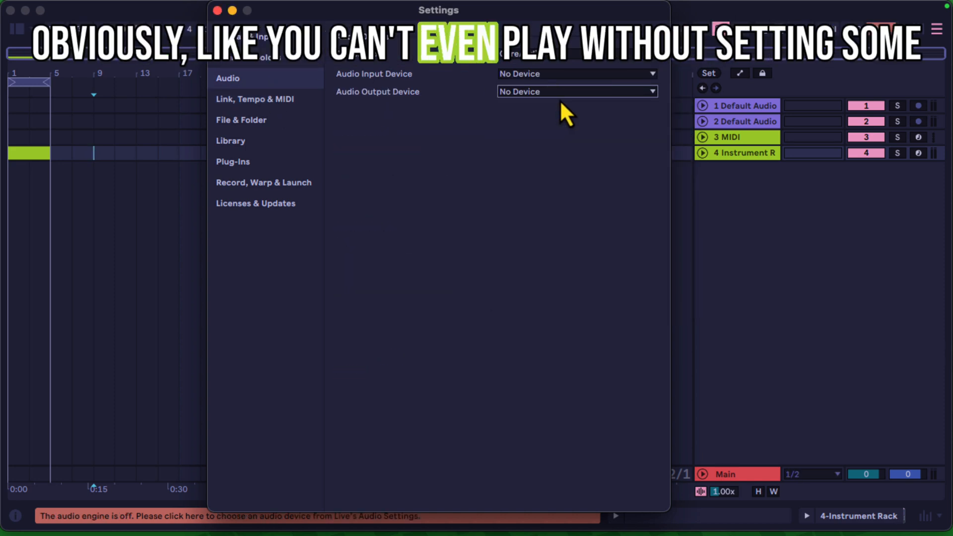
pyautogui.click(591, 93)
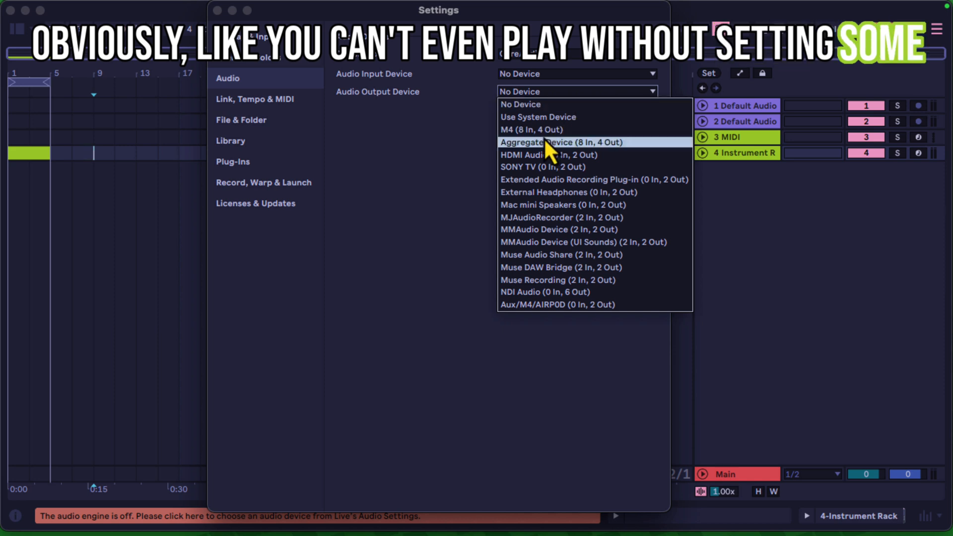
pyautogui.click(536, 117)
pyautogui.click(595, 93)
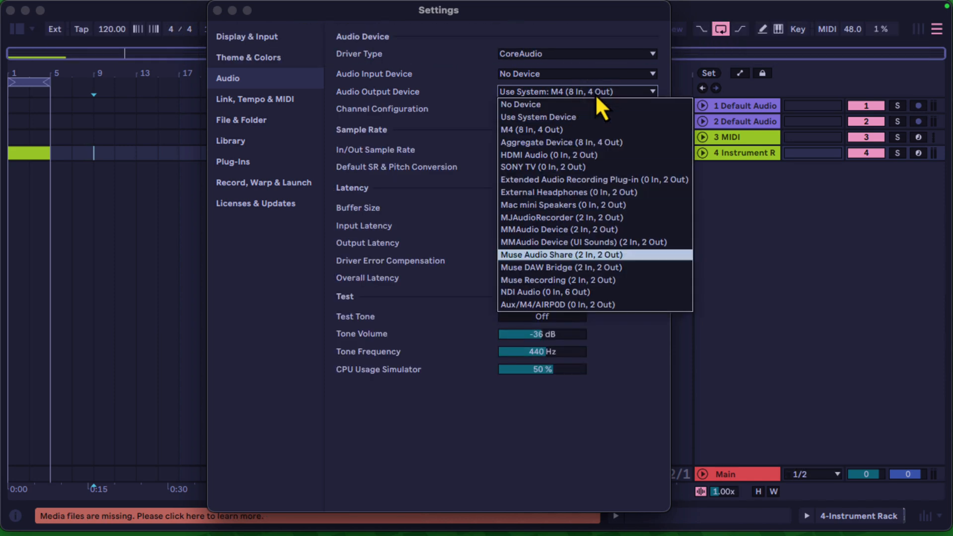
pyautogui.click(547, 132)
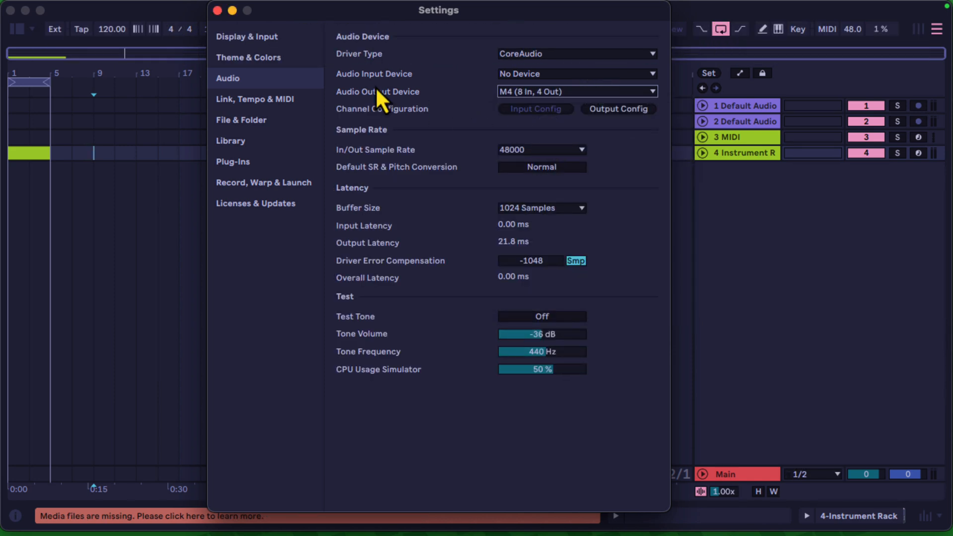
# Step: Review the Theme & Colors, Display & Input and Record, Warp & Launch settings, and close the Settings
pyautogui.click(277, 59)
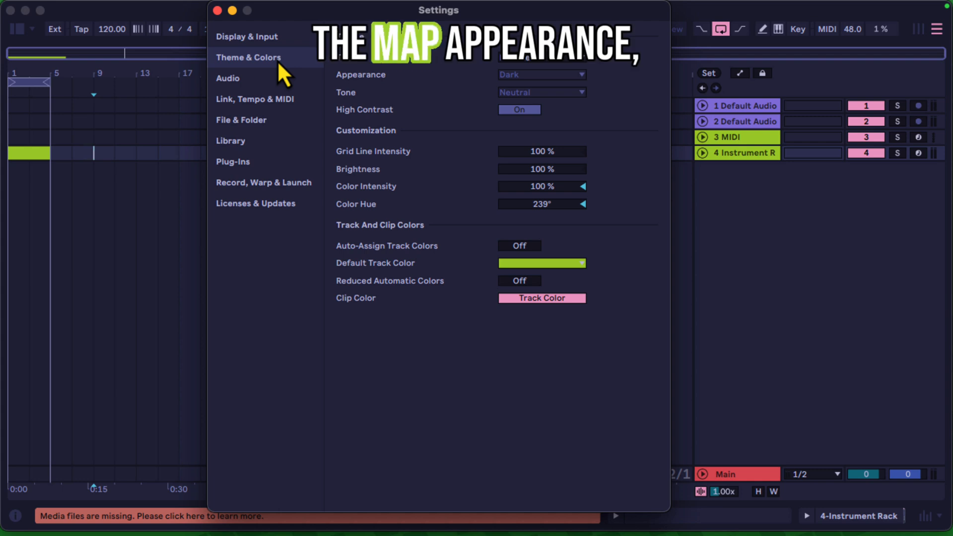
pyautogui.click(248, 37)
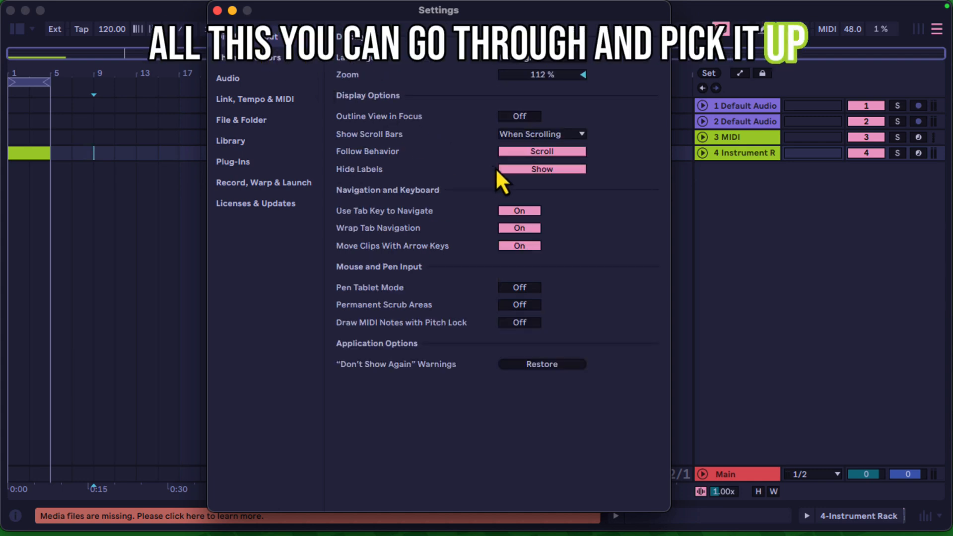
pyautogui.click(527, 169)
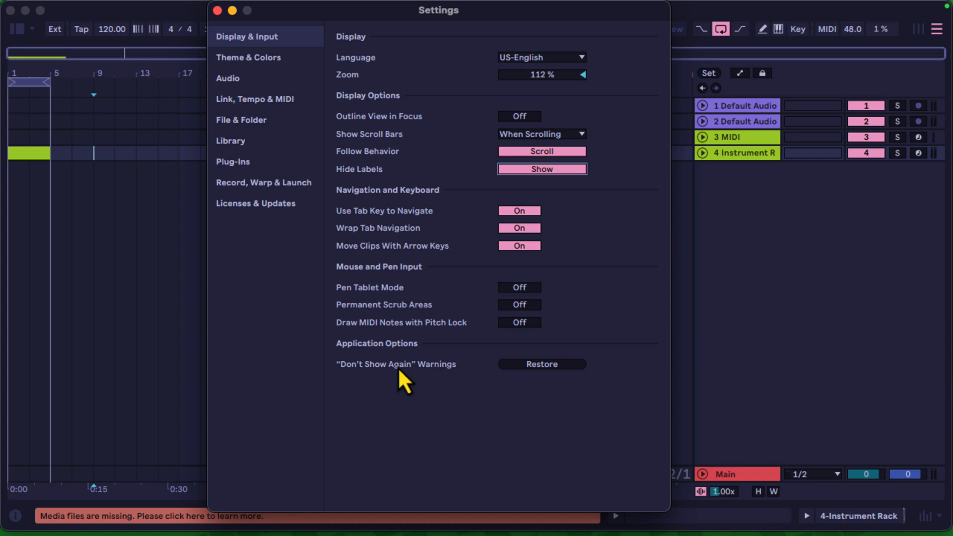
pyautogui.click(297, 189)
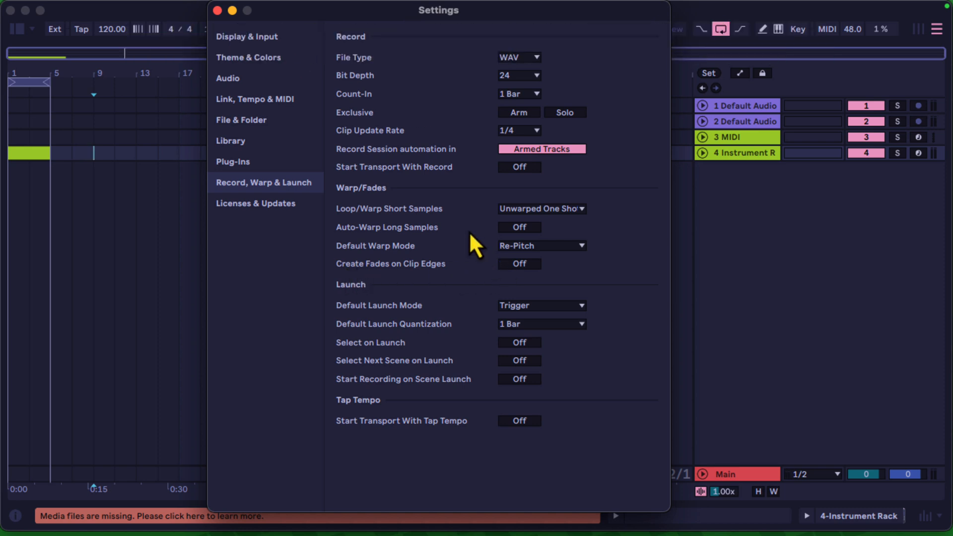
pyautogui.click(218, 11)
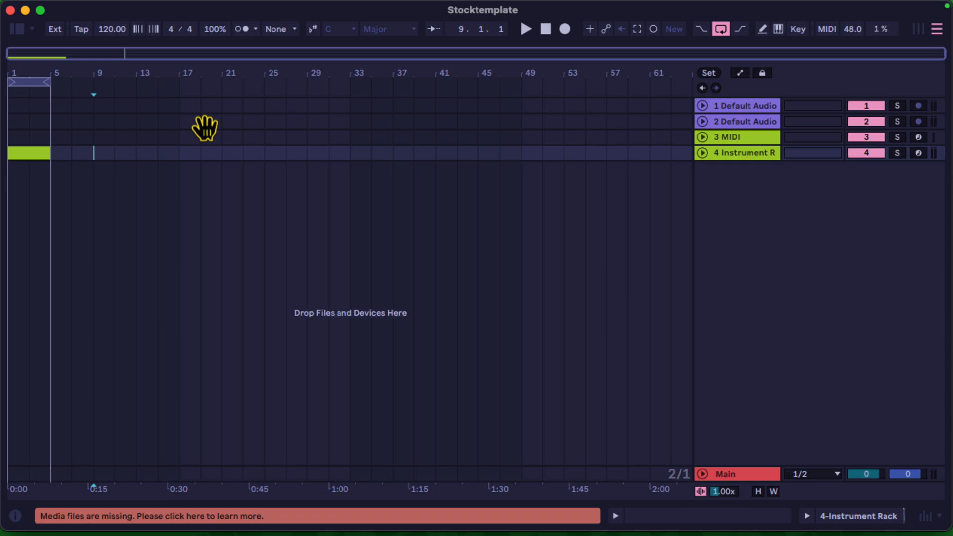
# Step: Reopen the missing files list, replace the missing Oscillosope V1.2-5-1.amxd with the first matching browser result and save
pyautogui.click(122, 519)
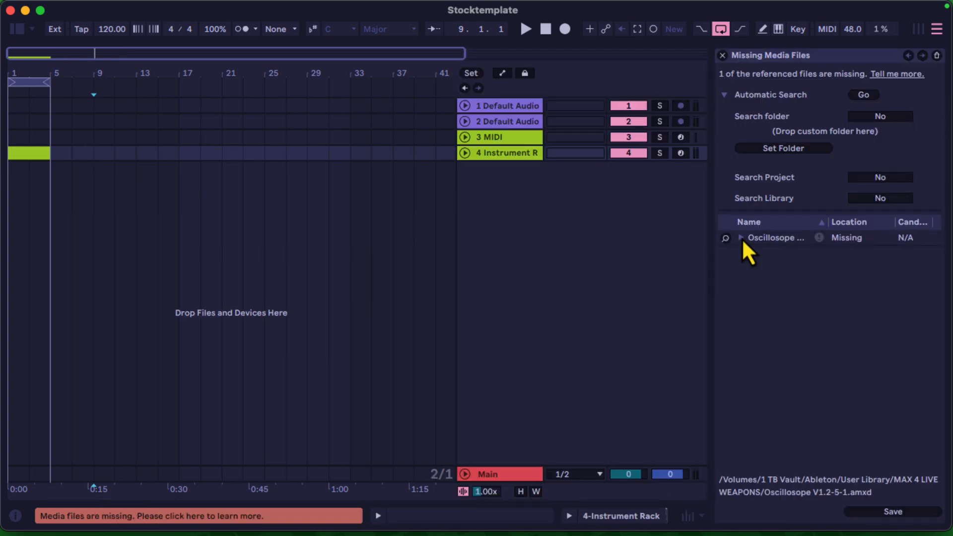
pyautogui.click(742, 238)
pyautogui.click(726, 238)
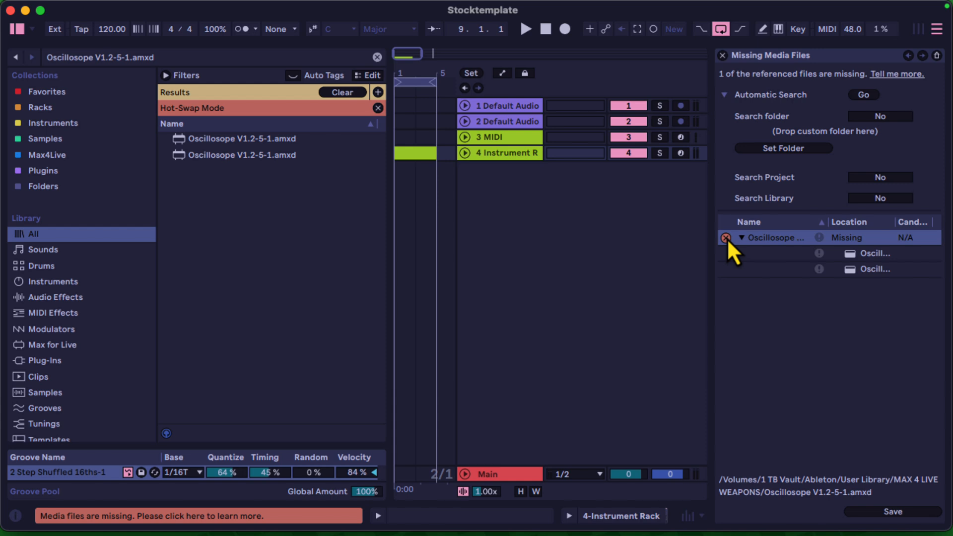
pyautogui.click(209, 141)
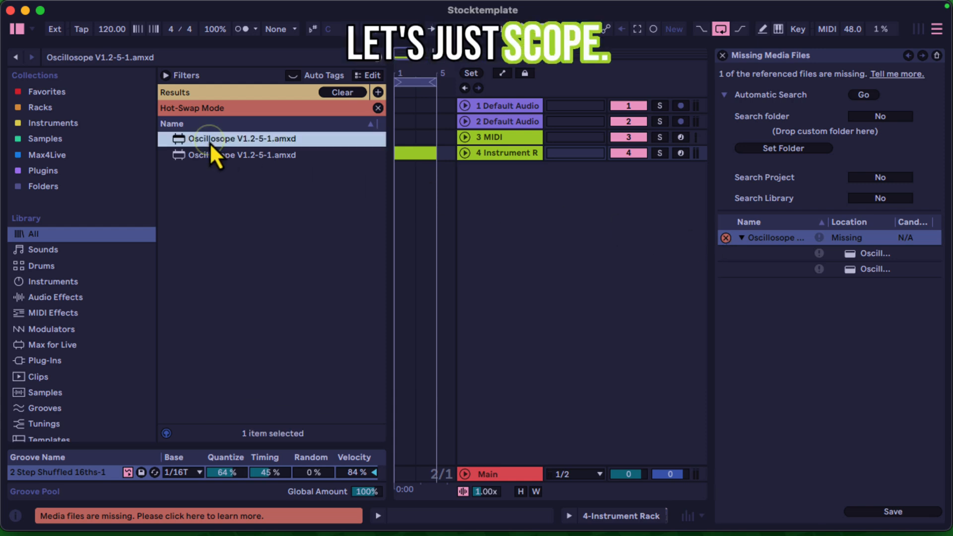
pyautogui.doubleClick(262, 139)
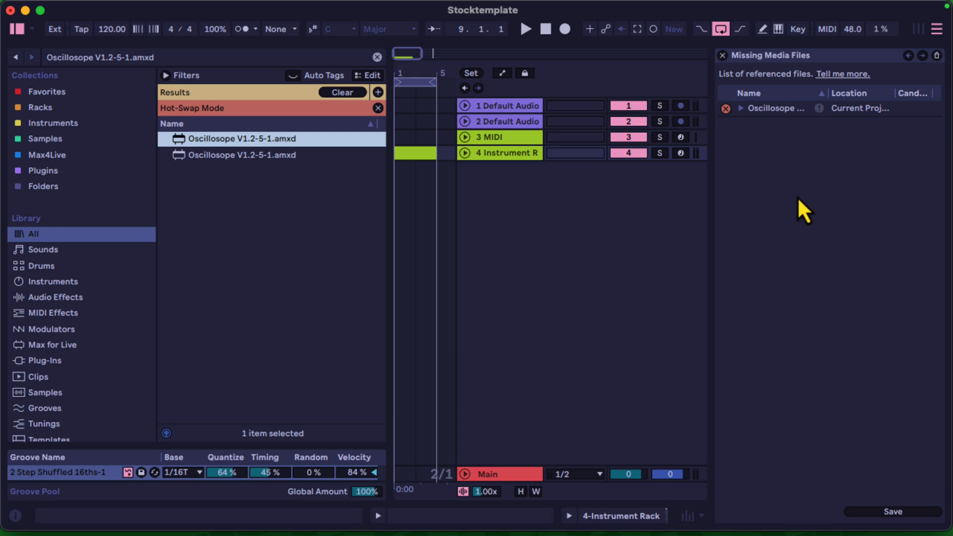
pyautogui.click(907, 512)
# Step: Clear the browser search and hide both the browser and the file manager
pyautogui.click(938, 55)
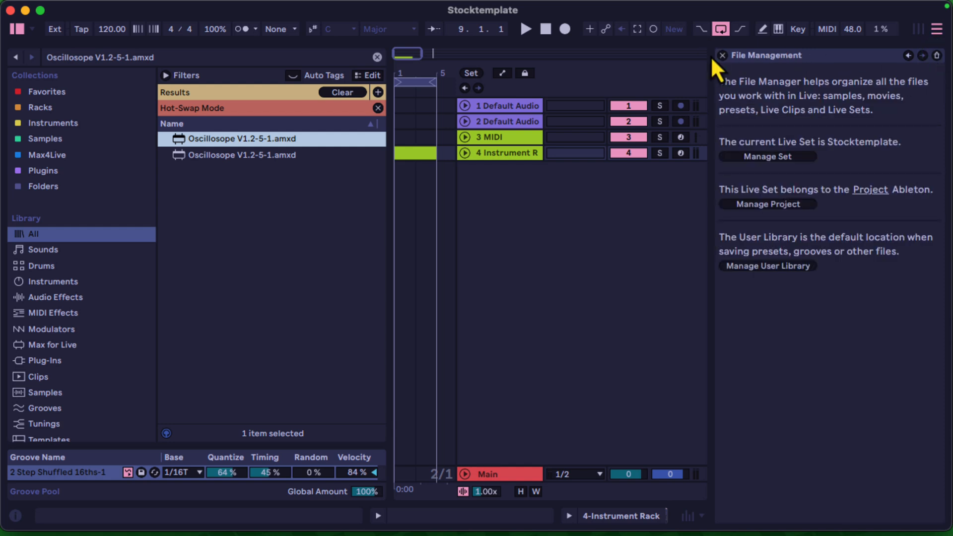
pyautogui.click(378, 60)
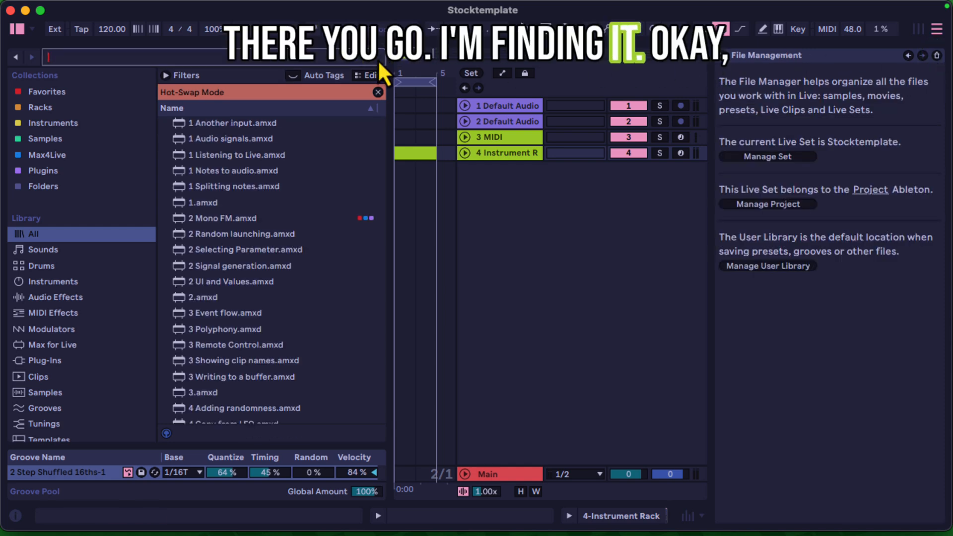
pyautogui.click(16, 29)
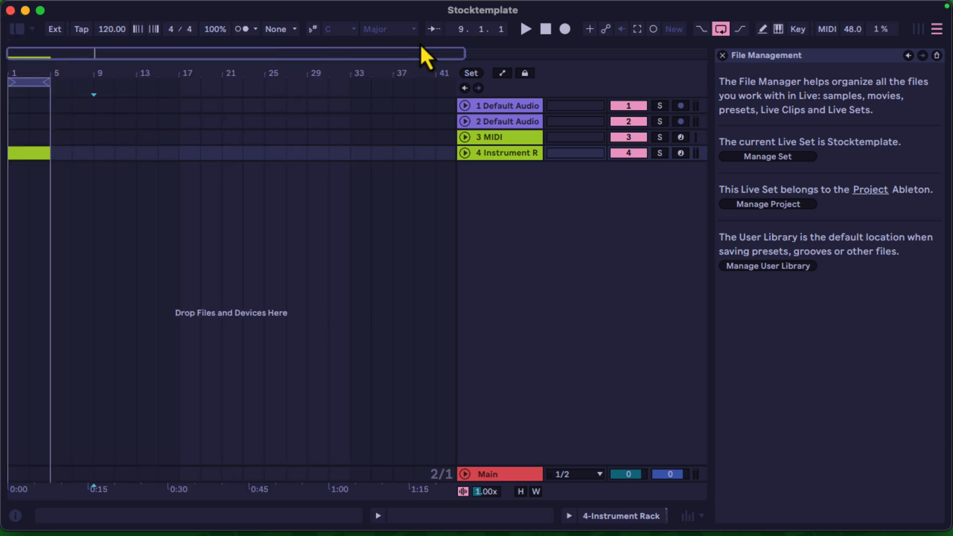
pyautogui.click(722, 55)
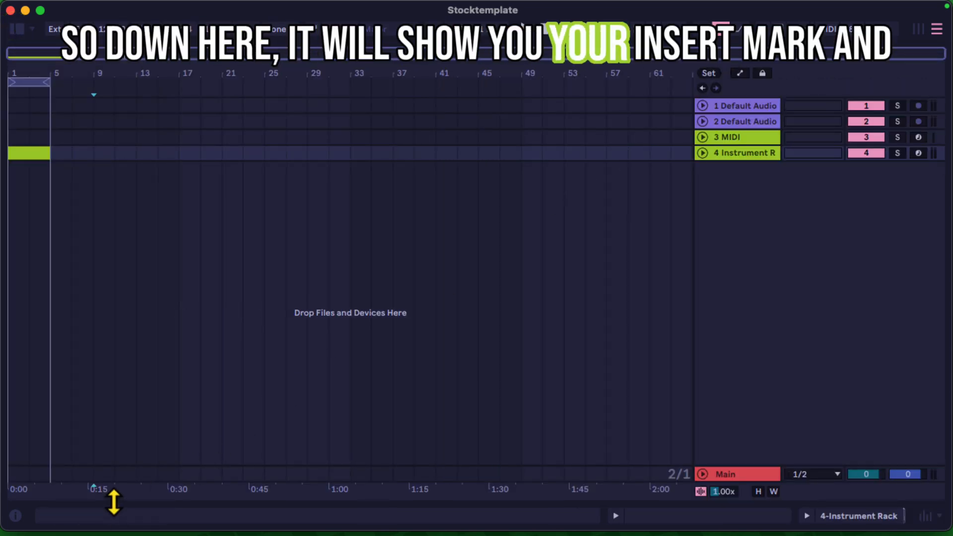
# Step: Select the time range from 13.1.1 to 21.1.1 on the 4 Instrument Rack track, clear the selection and return the playhead to 1.1.1
pyautogui.moveTo(129, 421); pyautogui.dragTo(216, 416)
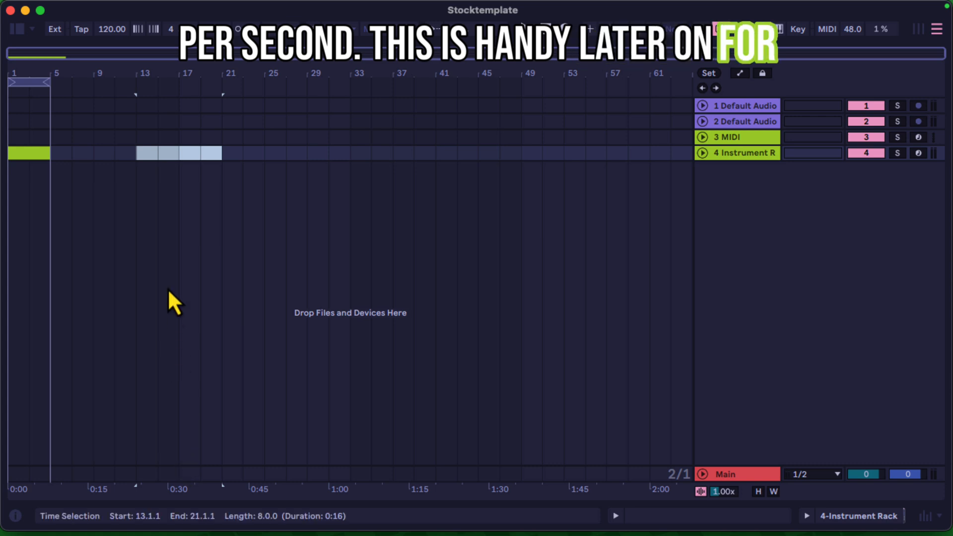
pyautogui.click(161, 192)
pyautogui.click(544, 29)
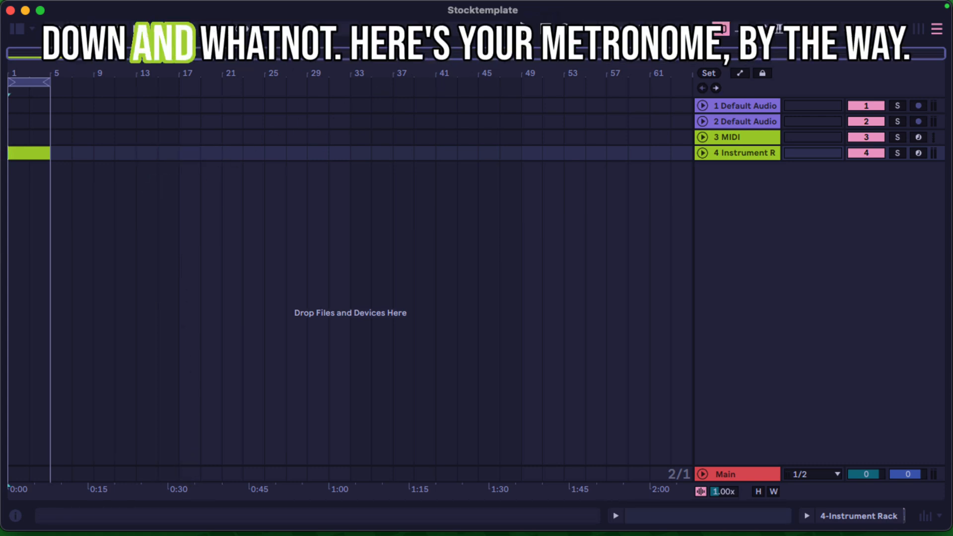
# Step: Review the metronome's sound and rhythm options and the available global quantization values
pyautogui.click(249, 28)
pyautogui.click(248, 29)
pyautogui.click(255, 28)
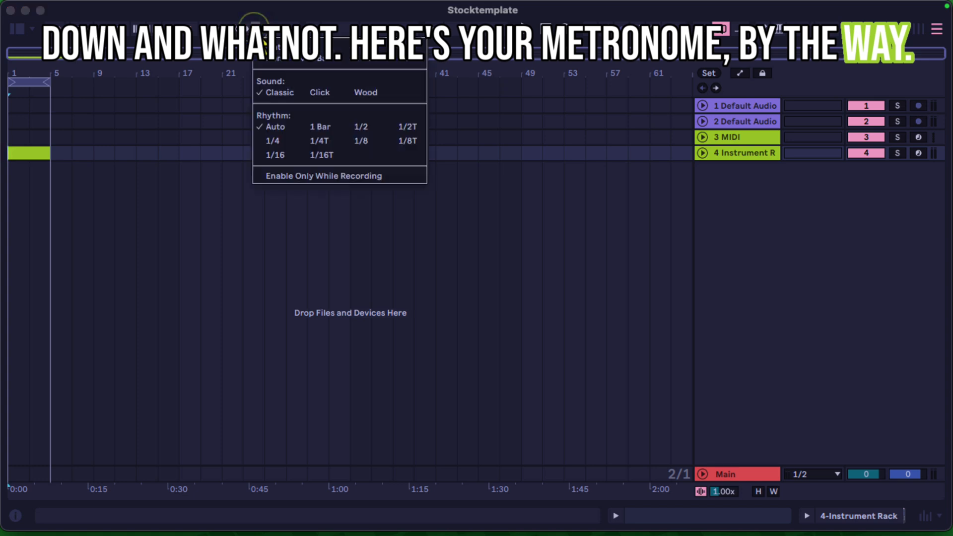
pyautogui.click(255, 29)
pyautogui.click(288, 29)
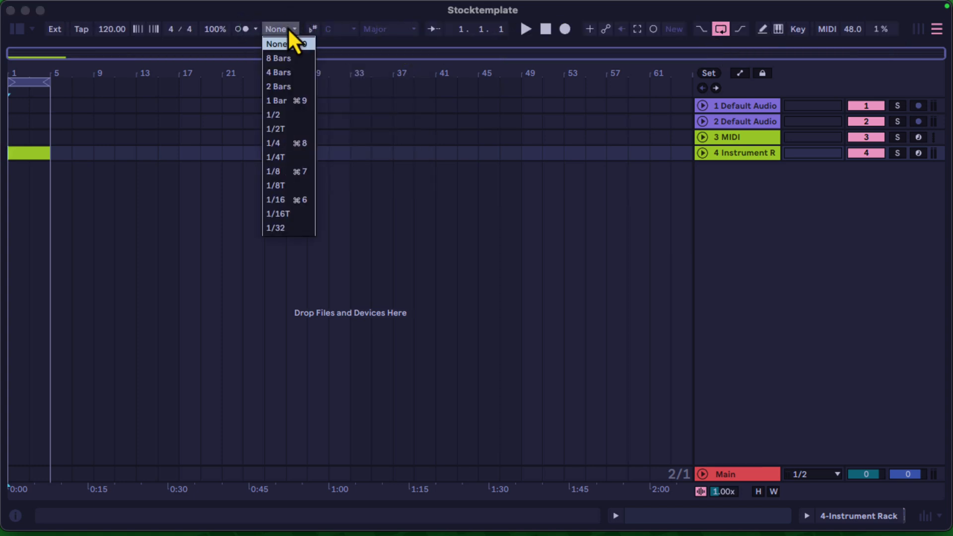
pyautogui.click(469, 246)
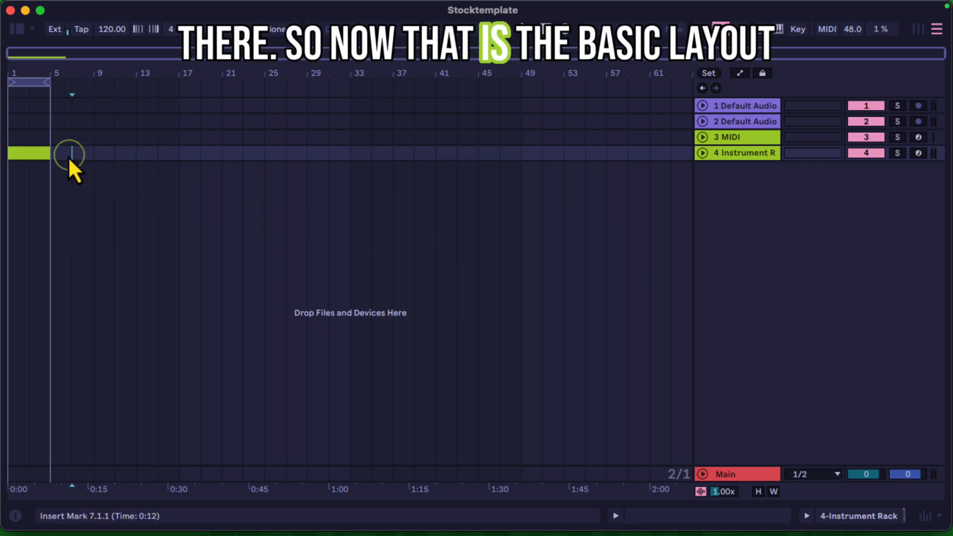
# Step: Delete the clip within the 1.1.1 to 7.1.1 range on the 4 Instrument Rack track and clear the selection
pyautogui.moveTo(70, 153); pyautogui.dragTo(12, 154)
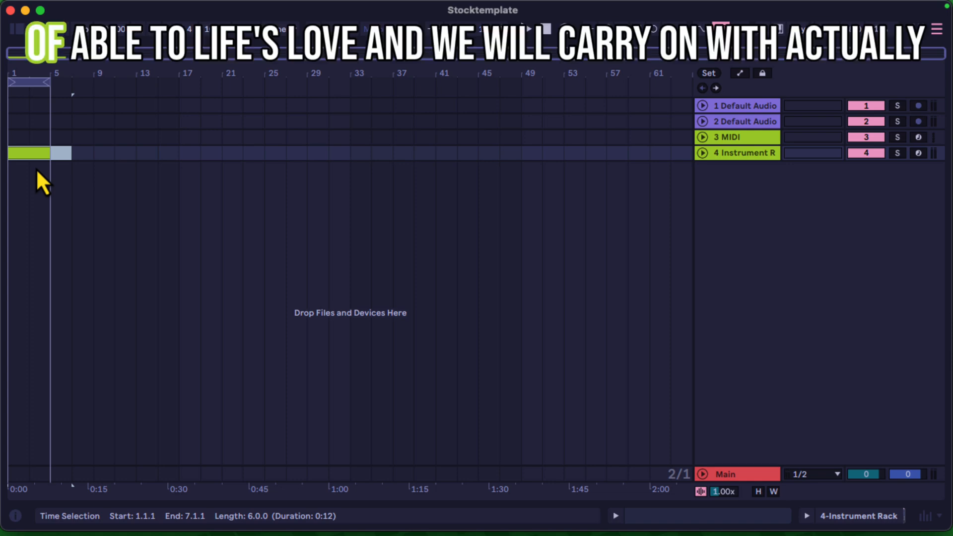
pyautogui.press('BackSpace')
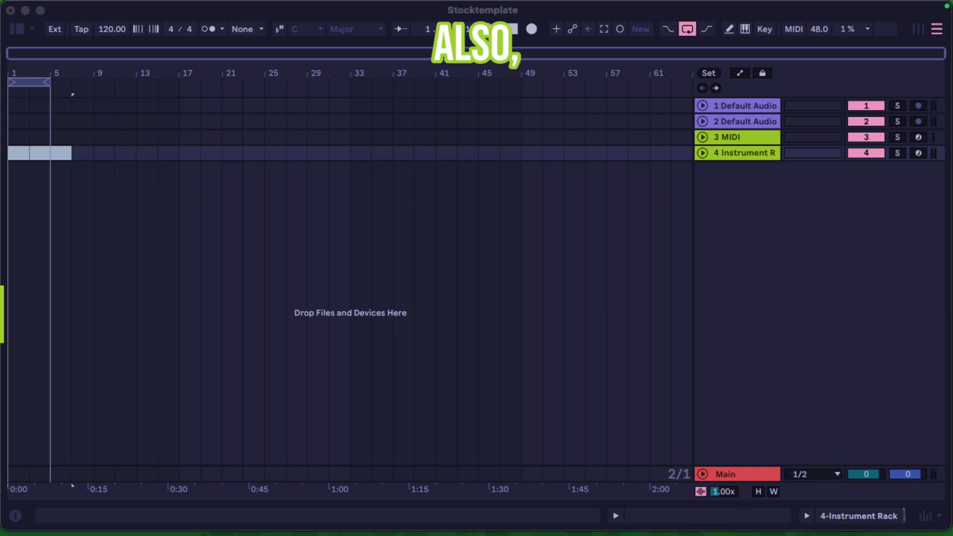
pyautogui.click(114, 153)
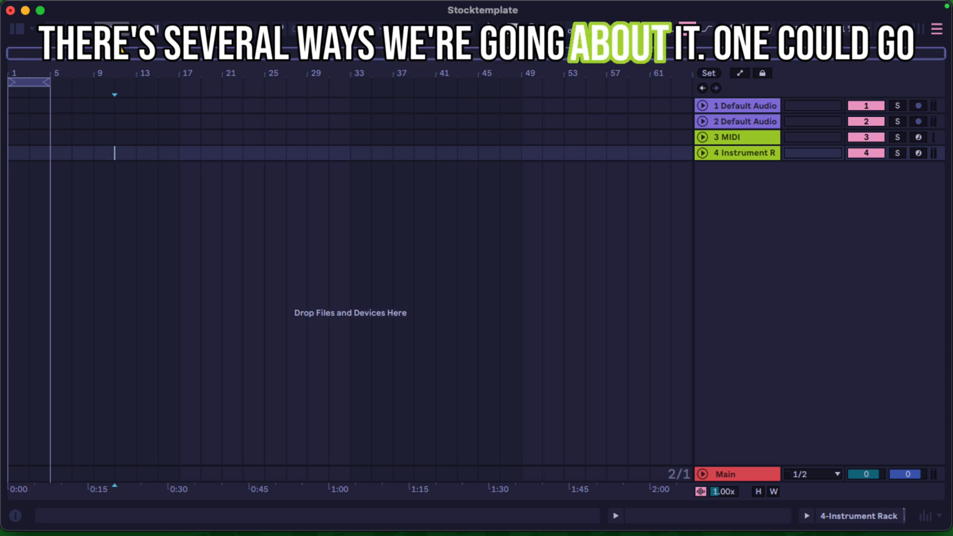
# Step: Show the browser and open the SHIFU FREE JUMP UP DNB sample folder among the Places
pyautogui.click(18, 31)
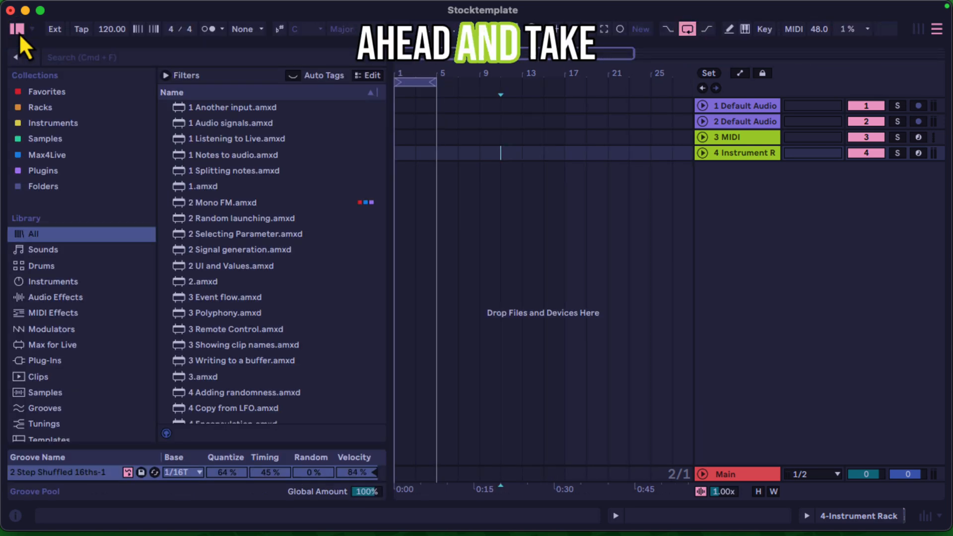
pyautogui.click(56, 129)
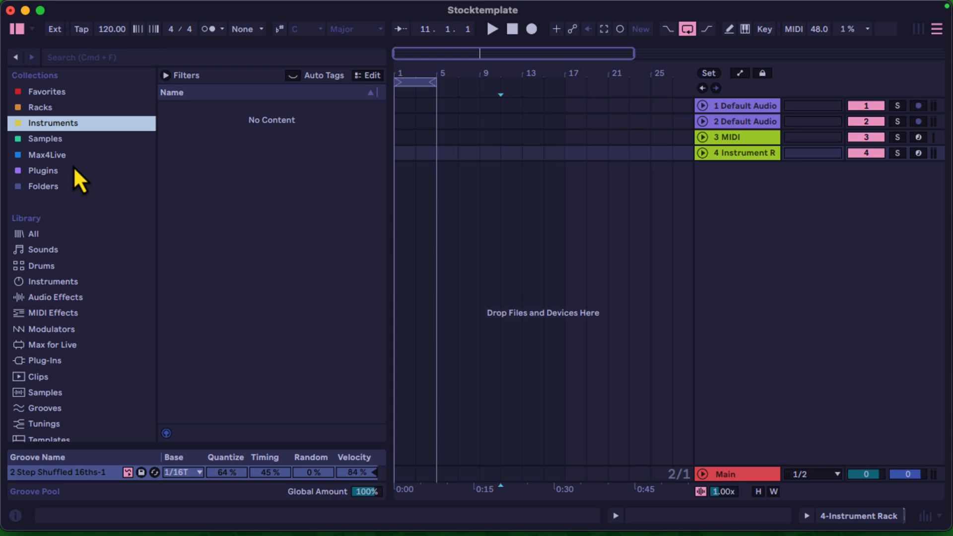
pyautogui.press('Down')
pyautogui.scroll(-5, 73, 166)
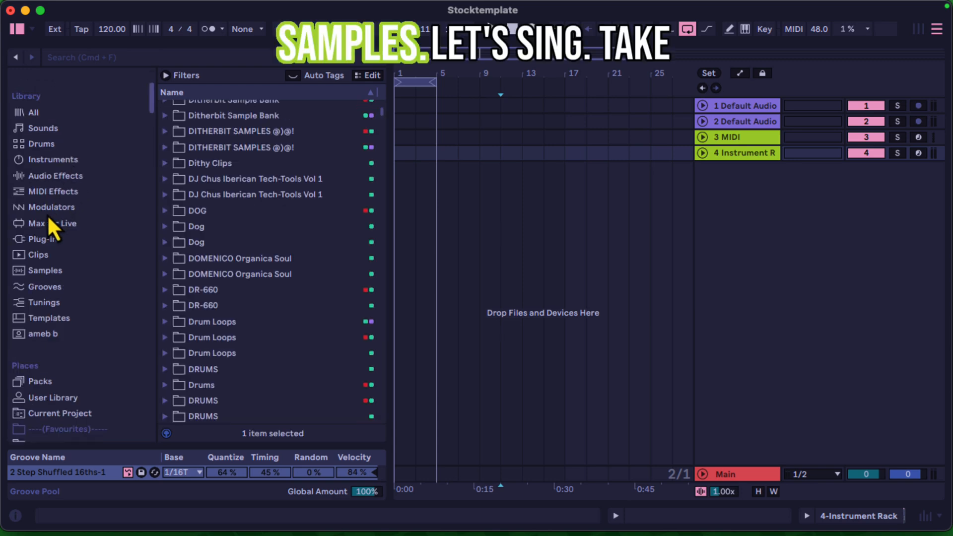
pyautogui.scroll(-10, 47, 219)
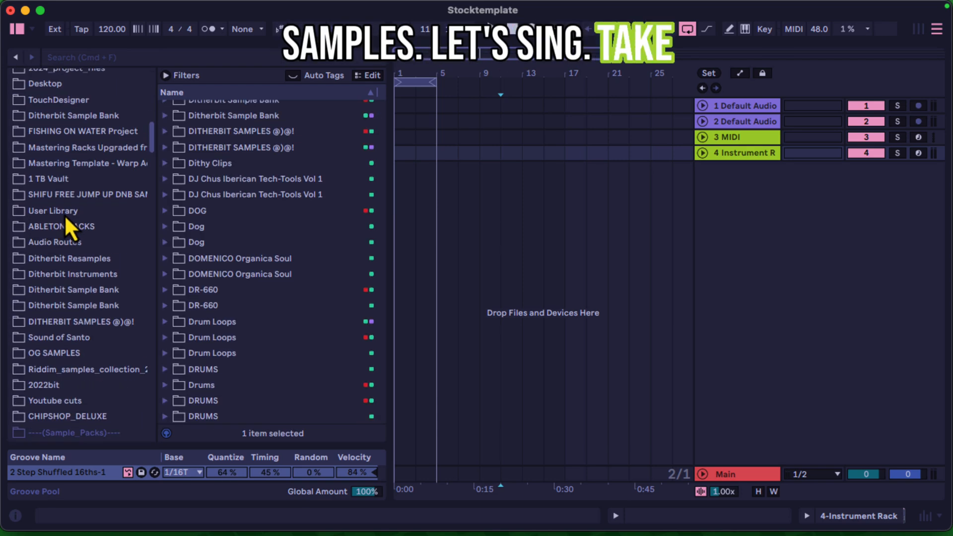
pyautogui.click(52, 192)
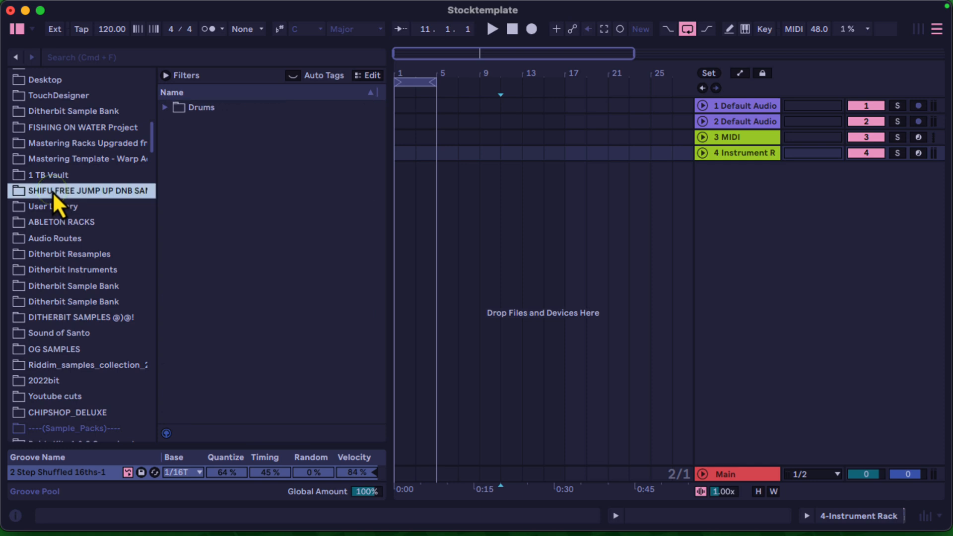
# Step: Expand Drums, One Shots and Kicks, and audition the five SHIF_KICK samples
pyautogui.click(166, 108)
pyautogui.click(185, 138)
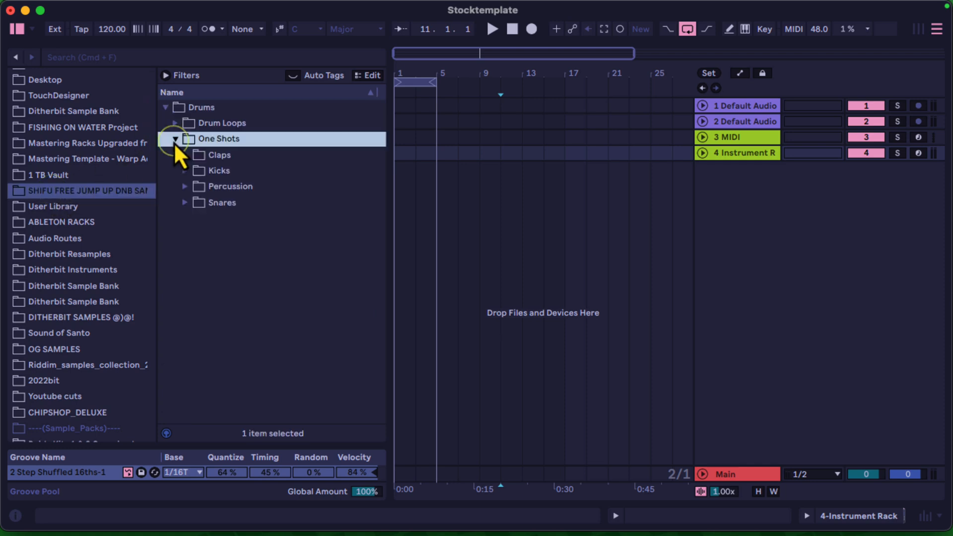
pyautogui.click(187, 172)
pyautogui.click(223, 187)
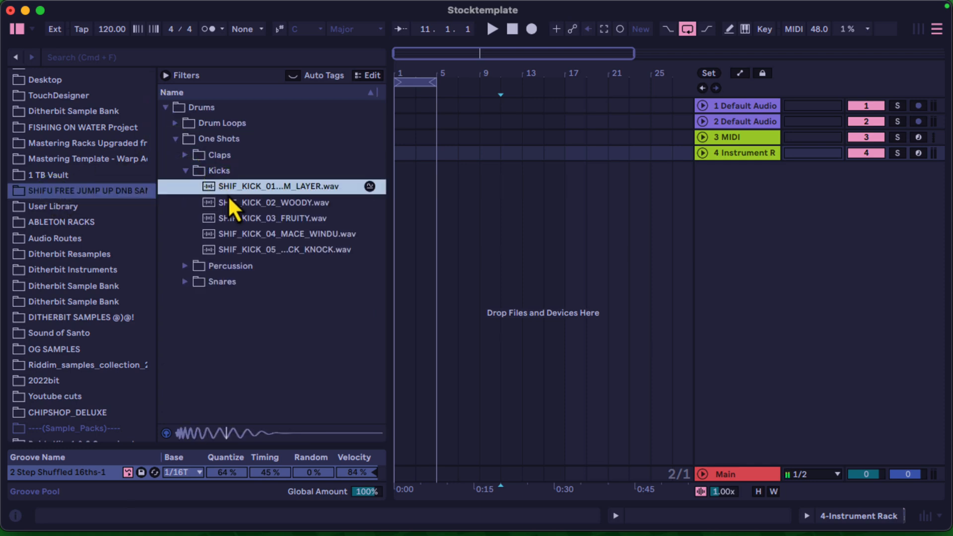
pyautogui.click(230, 202)
pyautogui.click(235, 217)
pyautogui.click(252, 233)
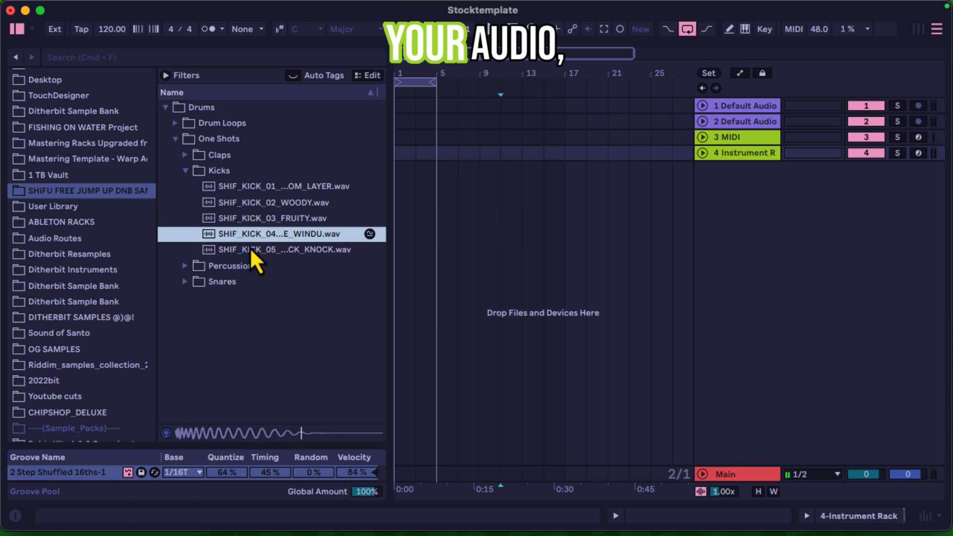
pyautogui.click(254, 249)
# Step: Place the SHIF_KICK_01 bottom layer sample at 1.1.1 on the 1 Default Audio track and unfold that track
pyautogui.click(261, 187)
pyautogui.moveTo(407, 75)
pyautogui.mouseDown()
pyautogui.moveTo(415, 75)
pyautogui.moveTo(427, 142)
pyautogui.mouseUp()
pyautogui.click(434, 137)
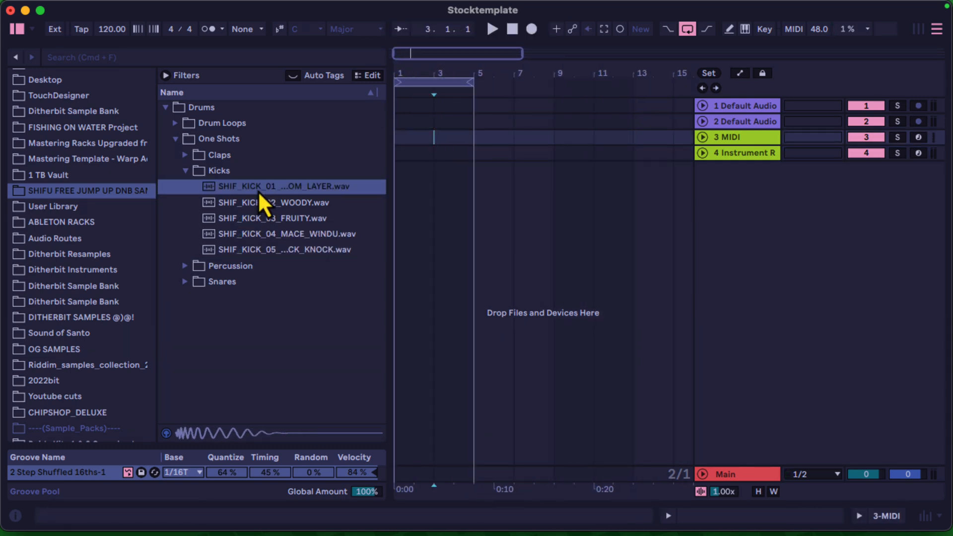
pyautogui.click(257, 190)
pyautogui.moveTo(257, 191); pyautogui.dragTo(591, 93)
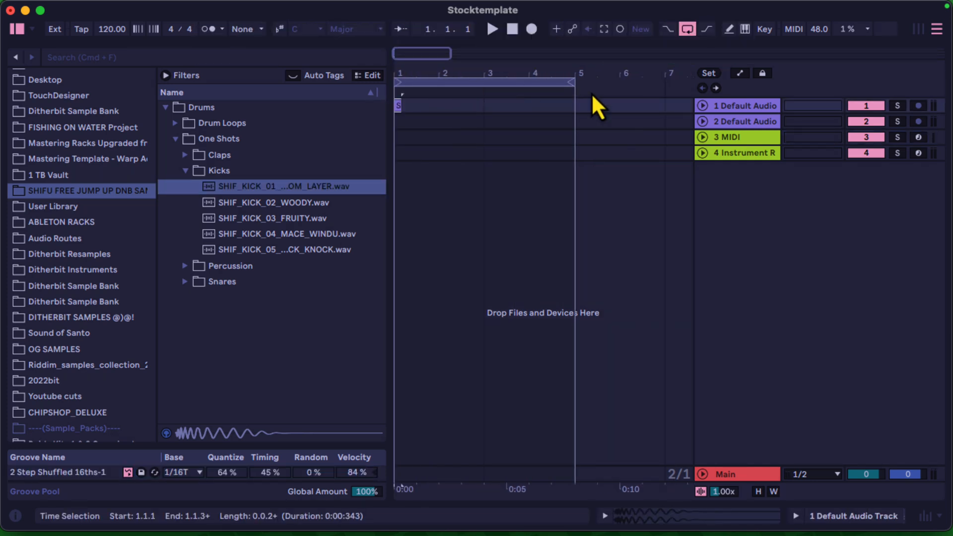
pyautogui.click(700, 106)
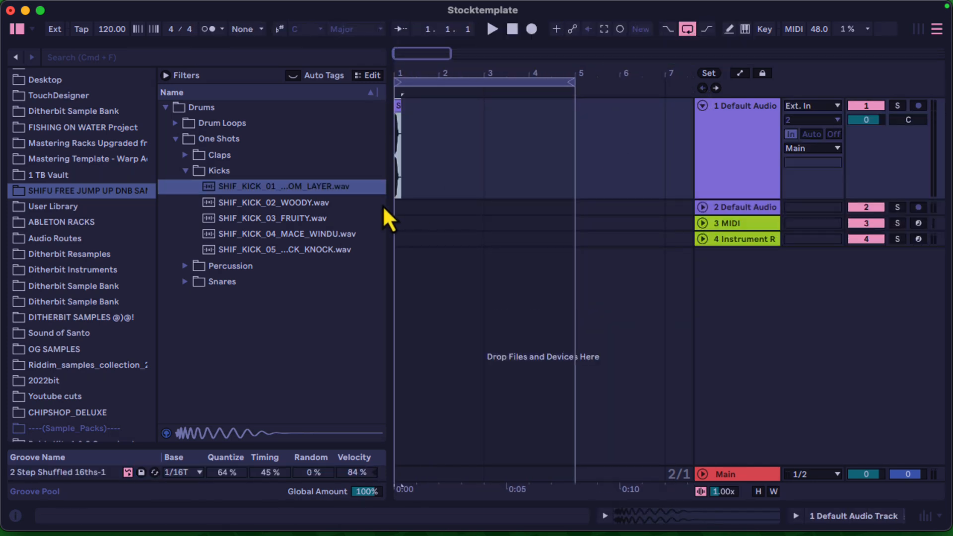
# Step: Look into the Percussion folder, expand Claps and audition the first three clap samples
pyautogui.click(187, 268)
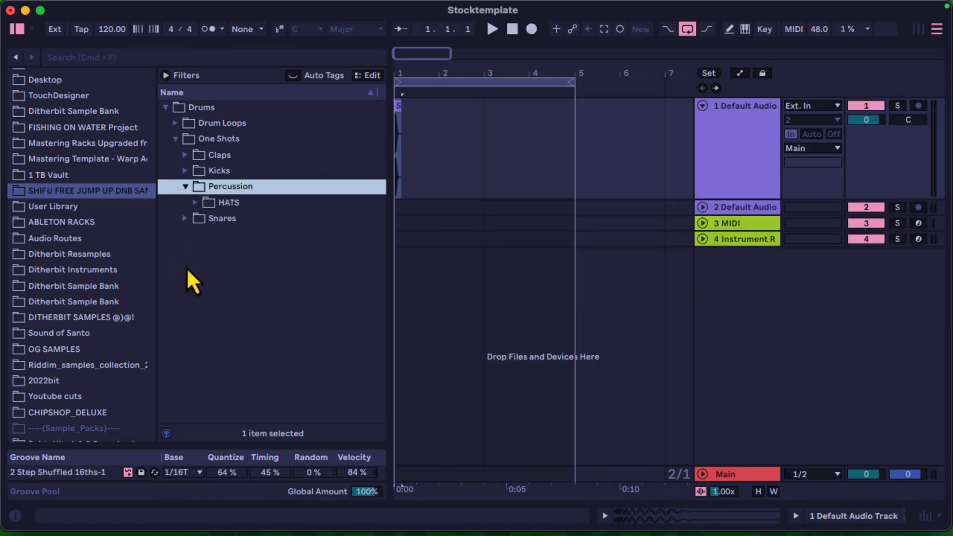
pyautogui.click(185, 155)
pyautogui.click(250, 177)
pyautogui.click(249, 187)
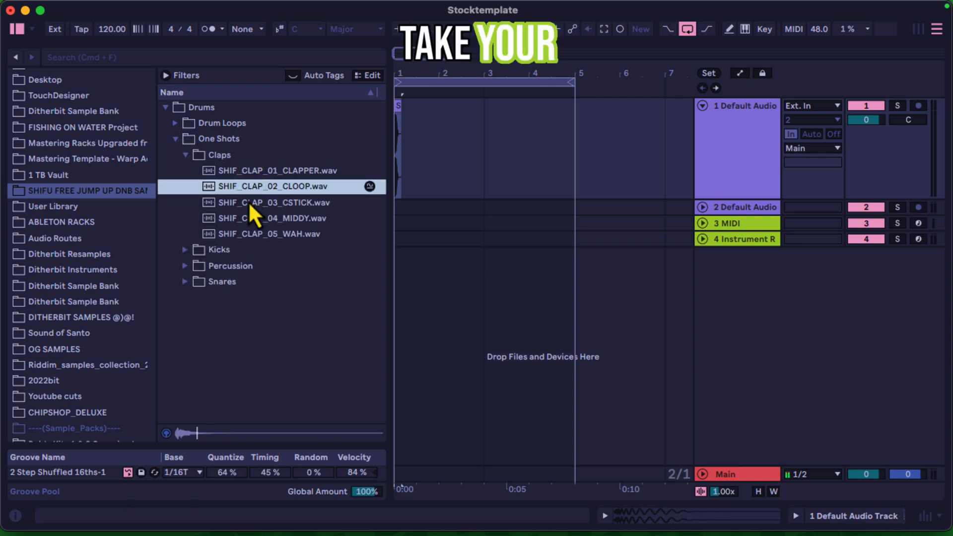
pyautogui.click(249, 201)
# Step: Expand the Snares folder and audition its samples, ending on SHIF_SNARE_06_GENTLE.wav
pyautogui.click(185, 282)
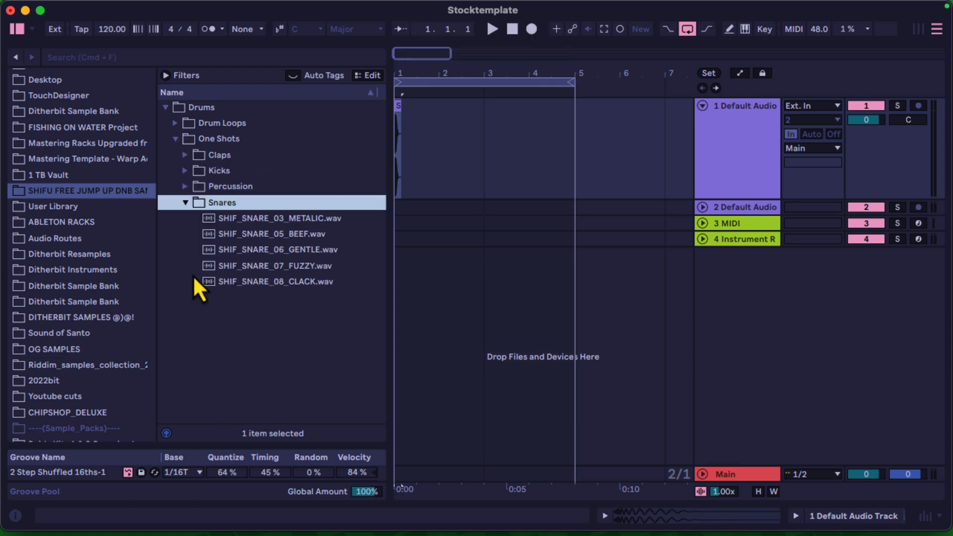
pyautogui.click(247, 223)
pyautogui.click(247, 234)
pyautogui.click(253, 249)
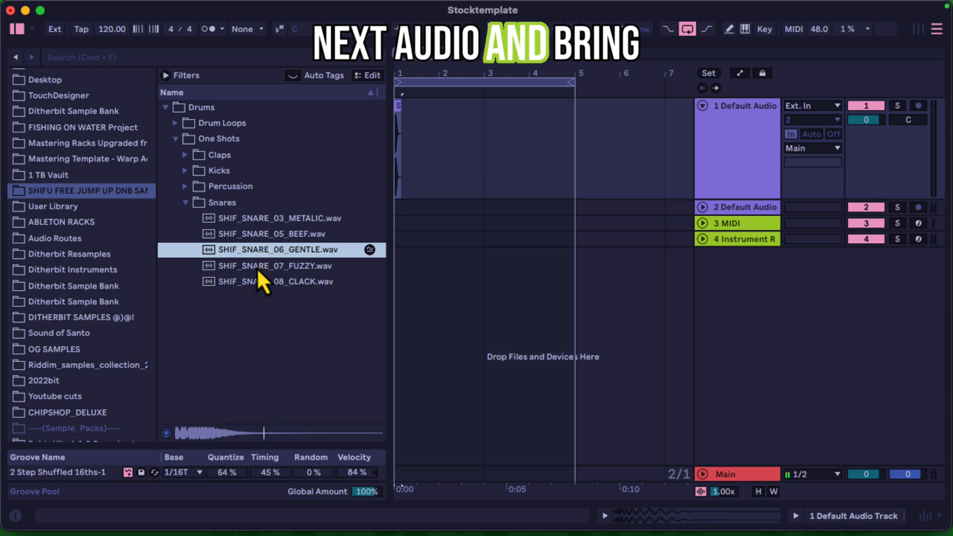
pyautogui.click(257, 268)
pyautogui.click(260, 281)
pyautogui.click(252, 250)
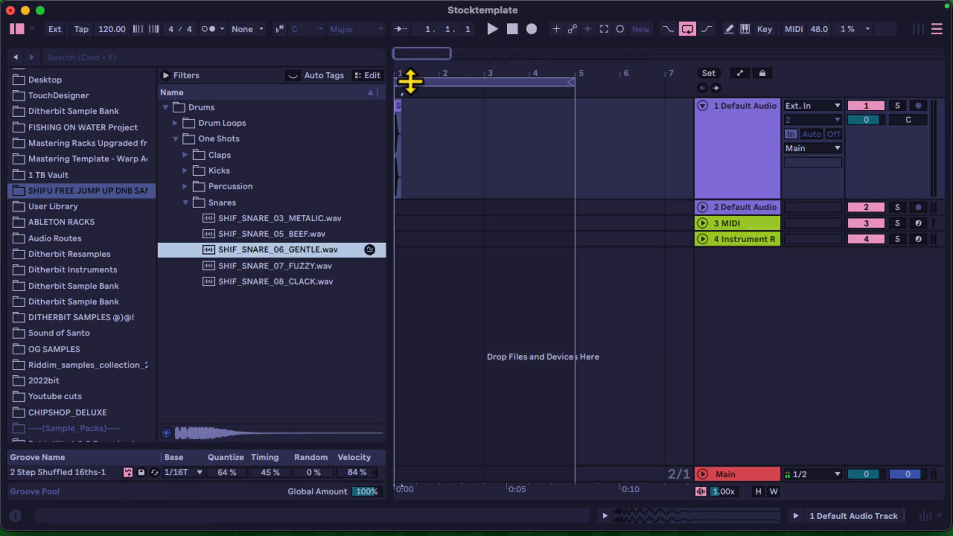
# Step: Narrow the arrangement grid to 1/8 and place SHIF_SNARE_06_GENTLE.wav at 1.2.1 on the 2 Default Audio track
pyautogui.moveTo(410, 80); pyautogui.dragTo(464, 132)
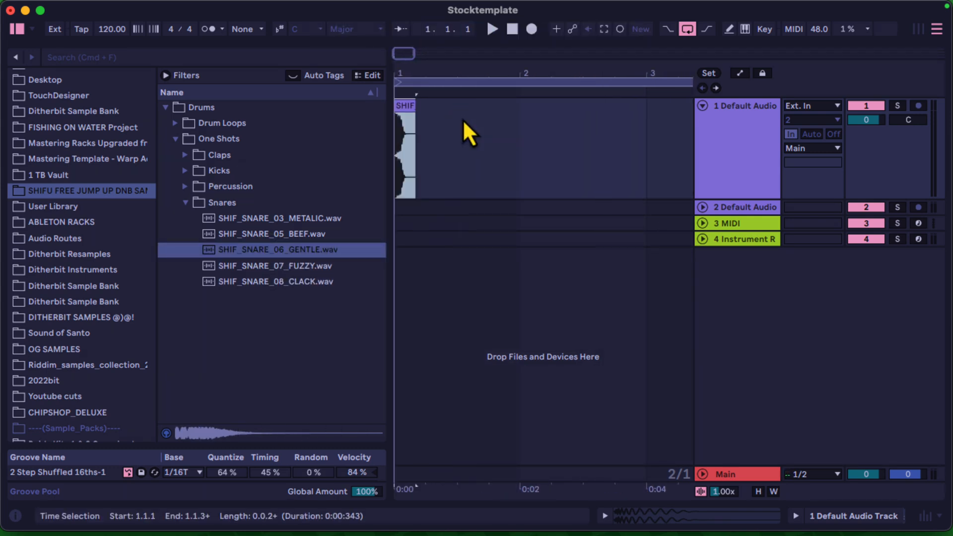
pyautogui.press('super+1')
pyautogui.press('super+1')
pyautogui.press('super+1')
pyautogui.press('super+1')
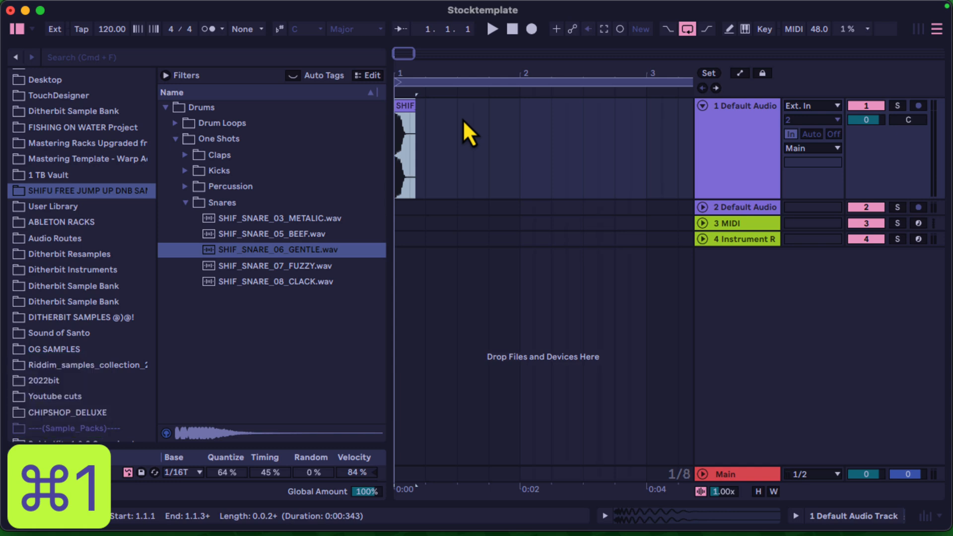
pyautogui.moveTo(285, 249); pyautogui.dragTo(430, 210)
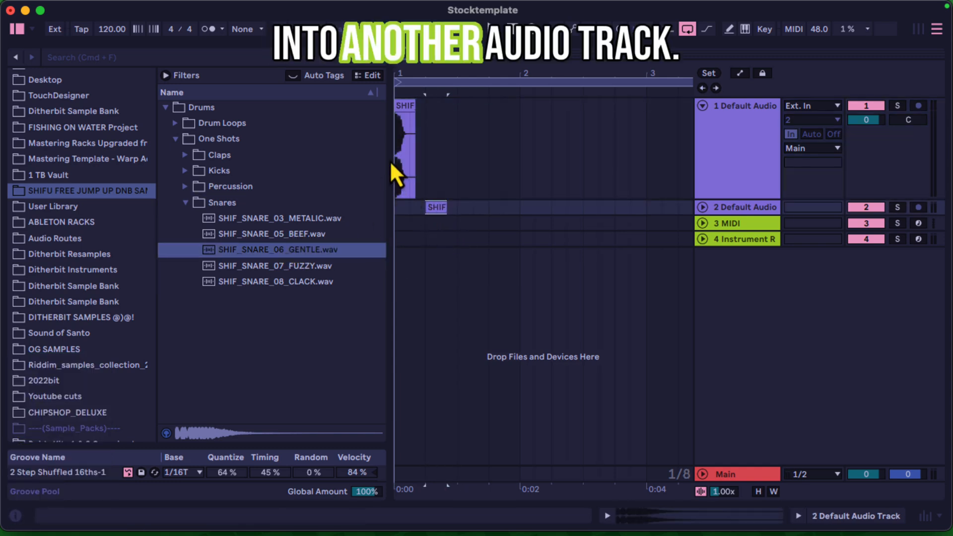
# Step: Narrow the browser and move the snare clip one 1/8 grid division earlier, to 1.1.3
pyautogui.moveTo(391, 158); pyautogui.dragTo(263, 156)
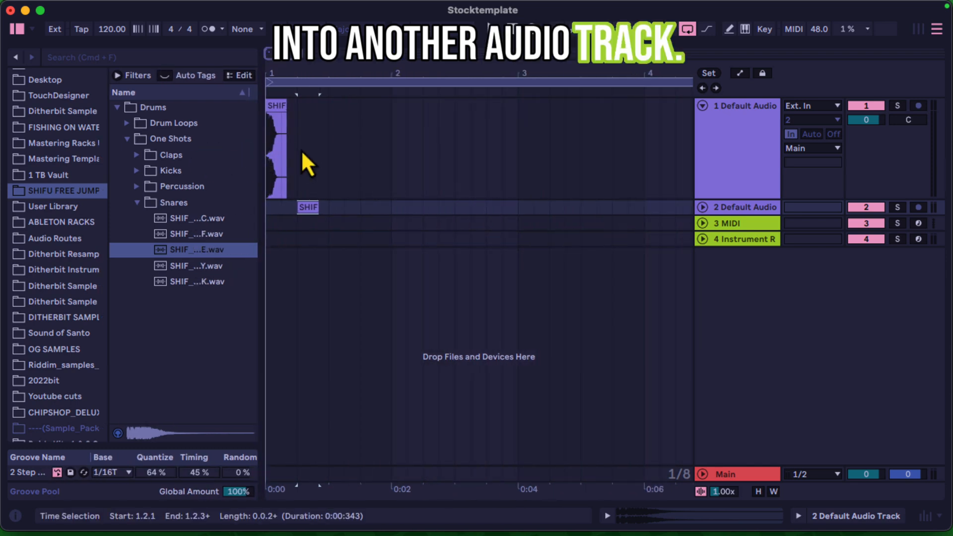
pyautogui.click(281, 106)
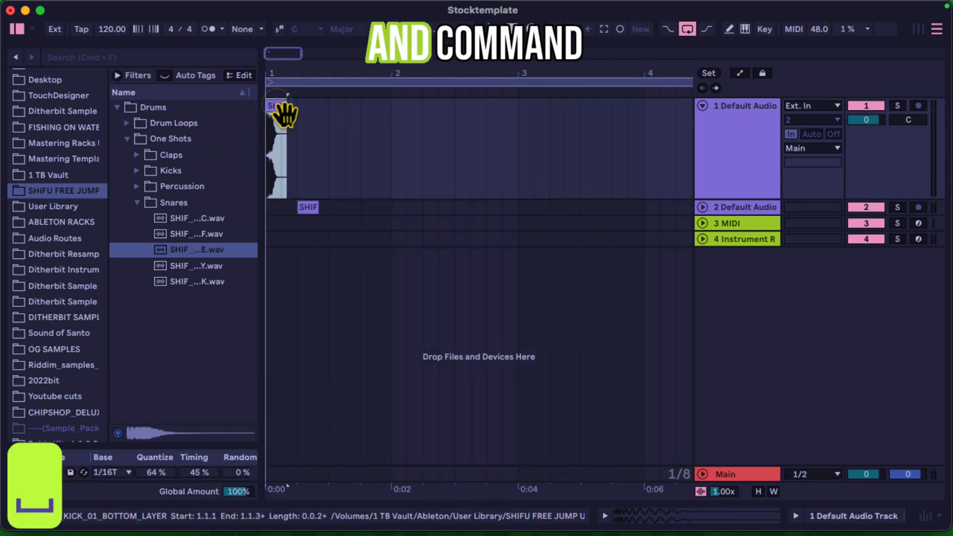
pyautogui.click(306, 208)
pyautogui.moveTo(305, 206); pyautogui.dragTo(288, 206)
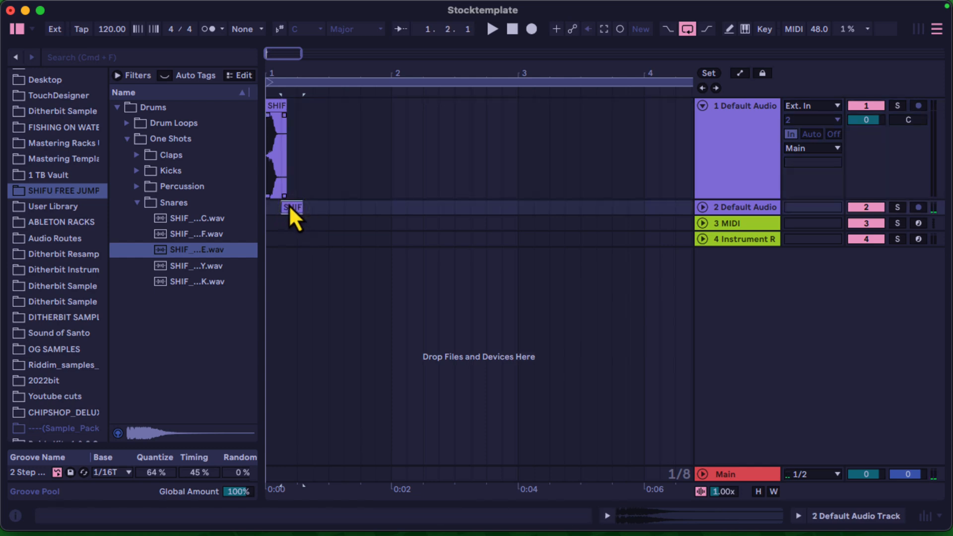
# Step: Set the tempo to 86 BPM and play back the kick and snare
pyautogui.write('86')
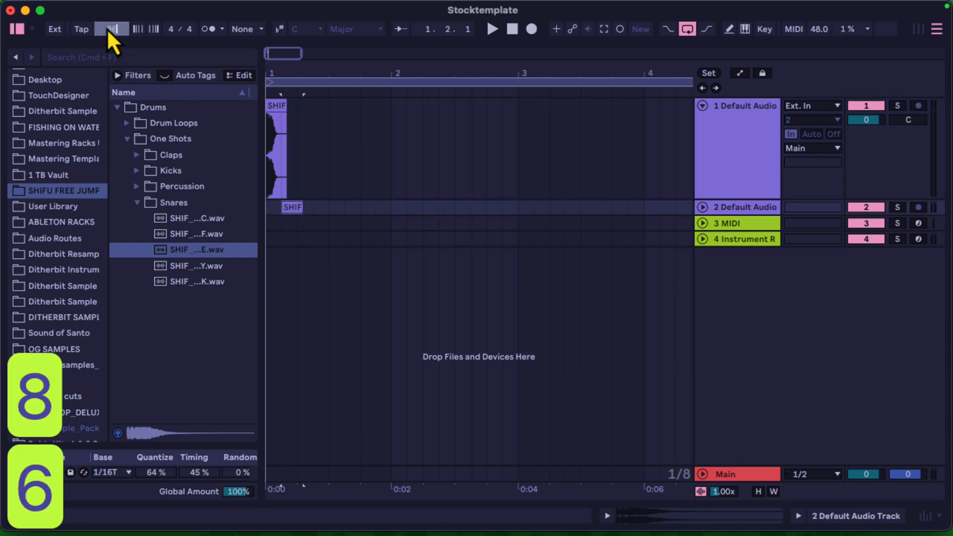
pyautogui.press('Return')
pyautogui.press('space')
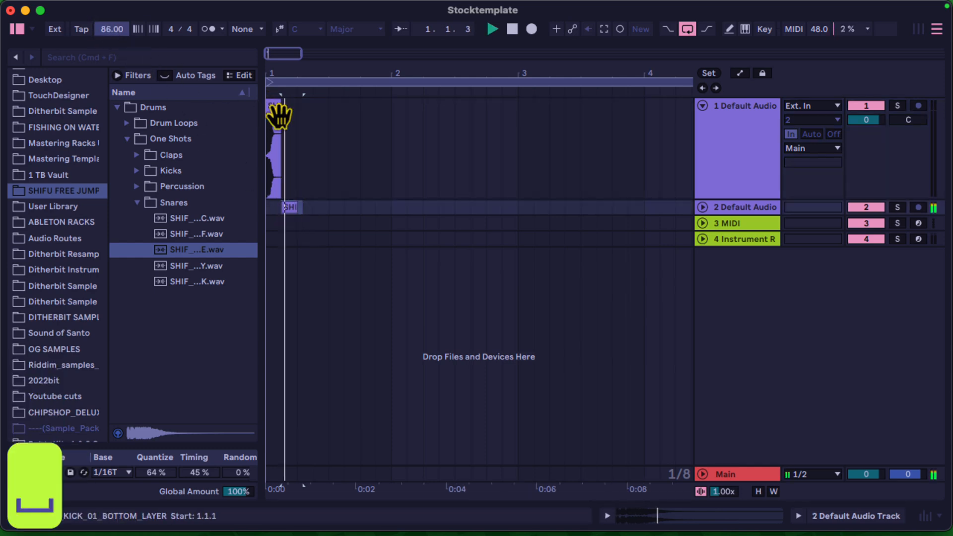
pyautogui.press('space')
pyautogui.click(271, 106)
pyautogui.press('space')
pyautogui.press('space')
pyautogui.press('space')
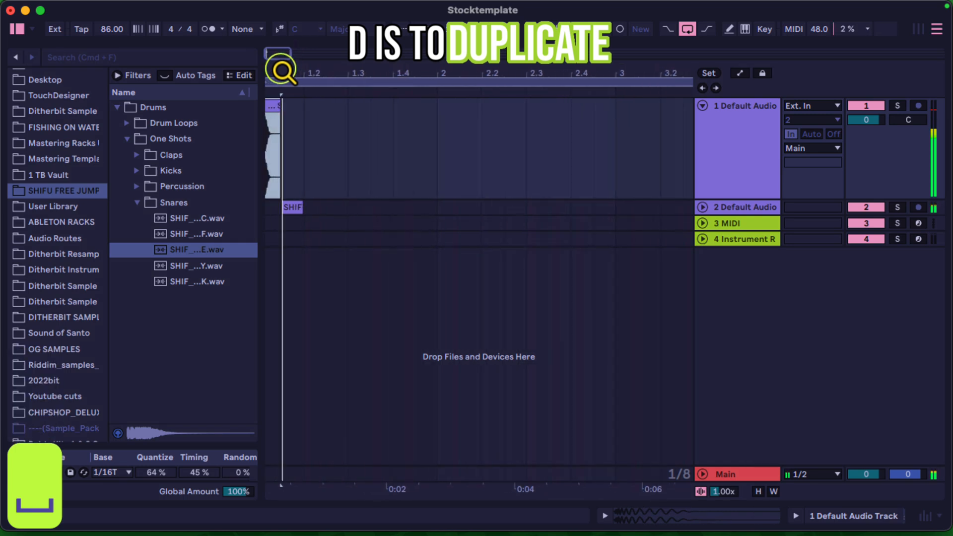
# Step: Select the range from 1.1.1 to 1.2.1 on the 2 Default Audio track and duplicate it three times
pyautogui.moveTo(281, 70); pyautogui.dragTo(283, 84)
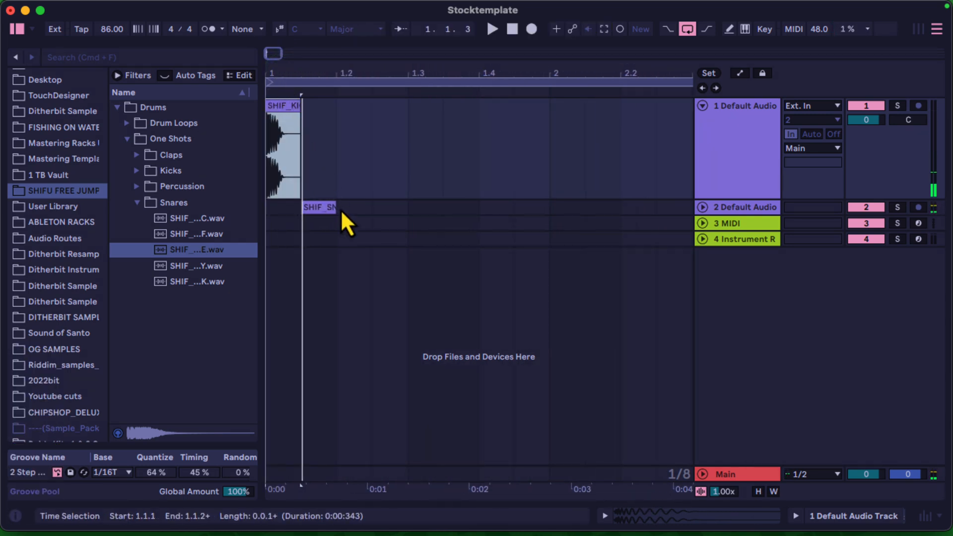
pyautogui.moveTo(341, 210); pyautogui.dragTo(271, 210)
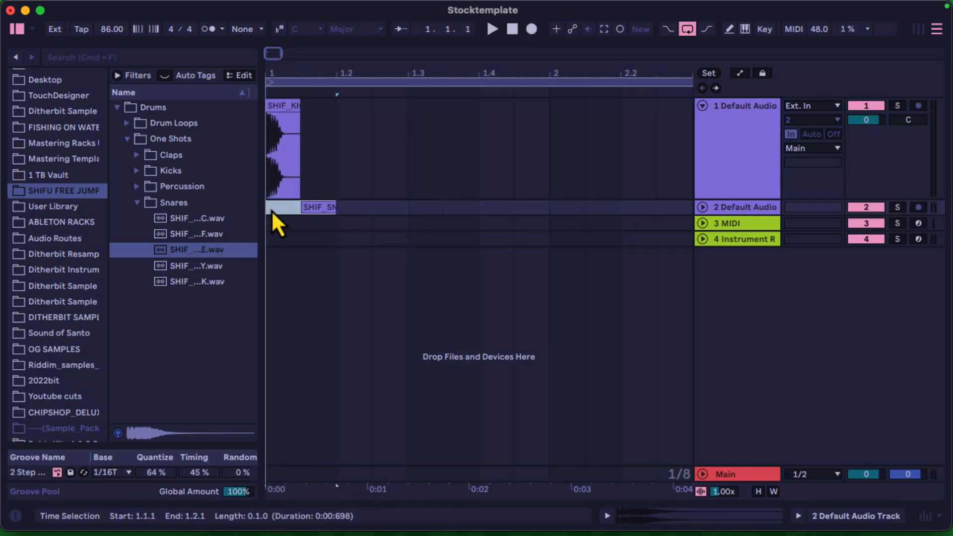
pyautogui.press('super+d')
pyautogui.press('super+d')
pyautogui.press('super+d')
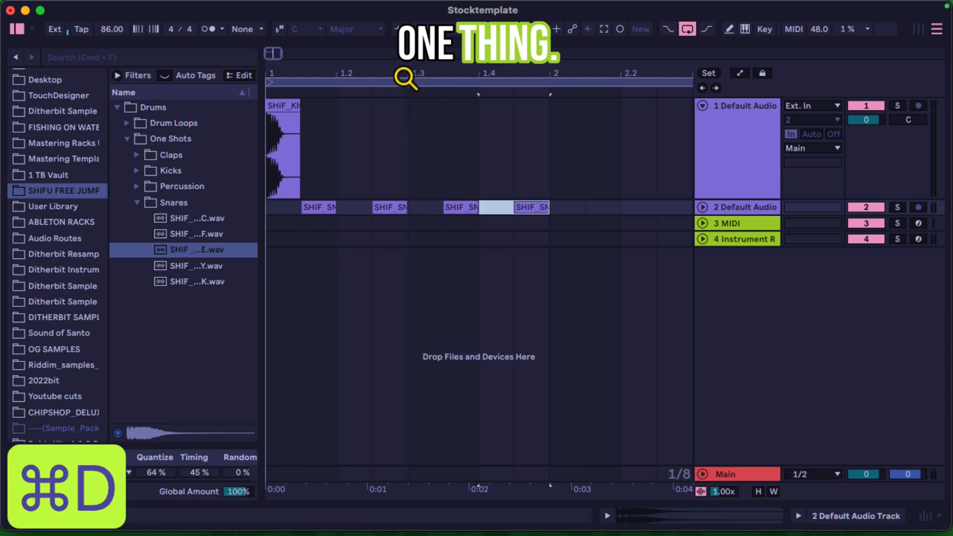
pyautogui.moveTo(405, 78); pyautogui.dragTo(405, 73)
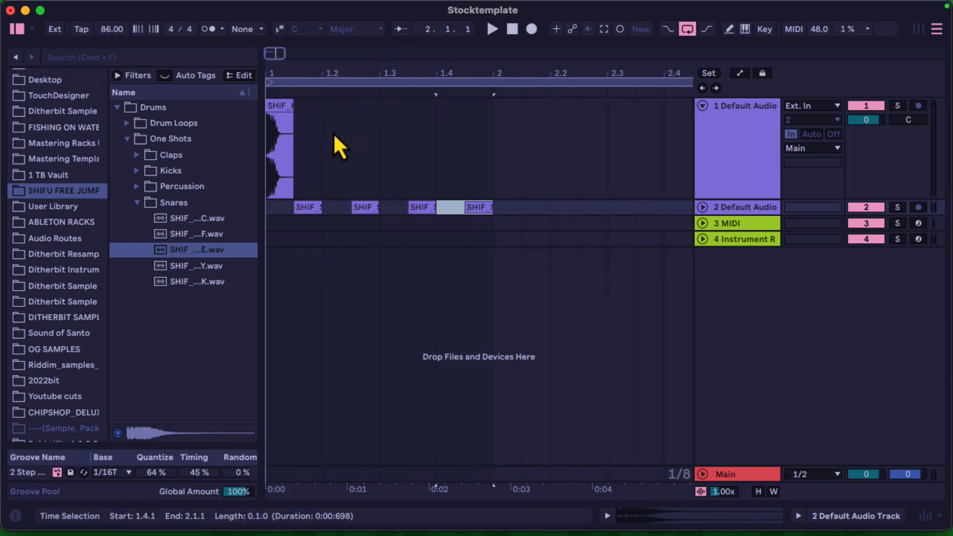
# Step: Narrow the grid to 1/16, duplicate the kick range from 1.1.1 to 1.2.2 on the 1 Default Audio track, and hide the browser
pyautogui.press('super+1')
pyautogui.moveTo(333, 132); pyautogui.dragTo(260, 130)
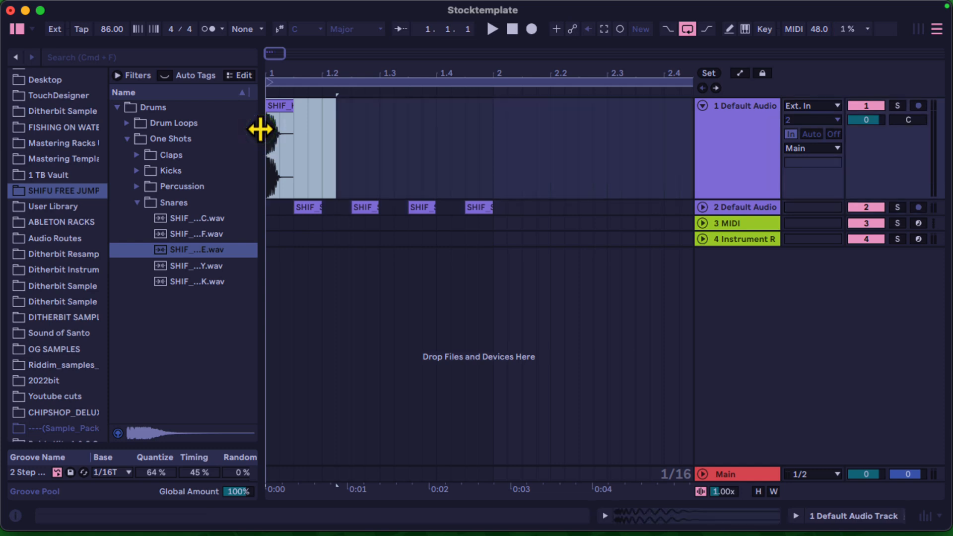
pyautogui.press('super+d')
pyautogui.click(16, 29)
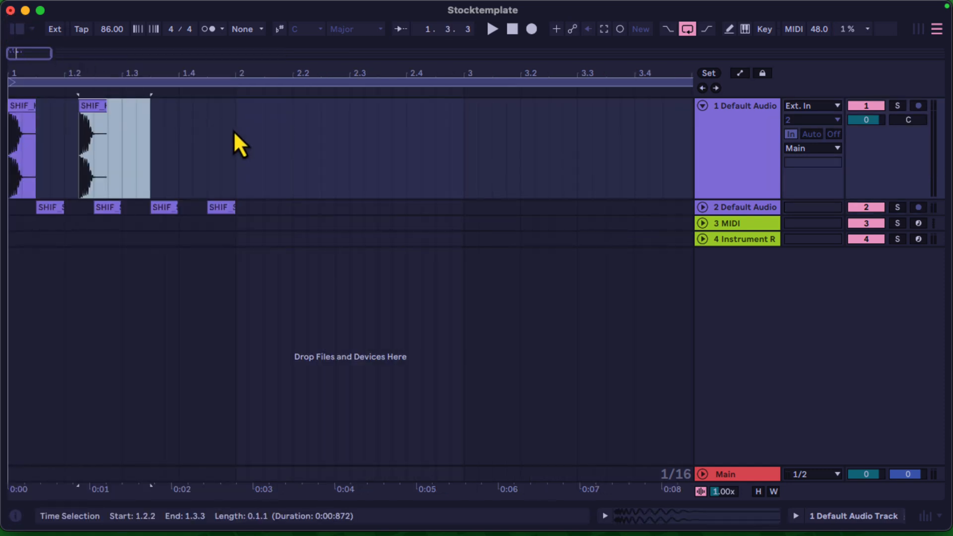
# Step: Try a second duplicate of the kick range with the new kick clip moved to 1.3.1, and undo both edits
pyautogui.press('super+d')
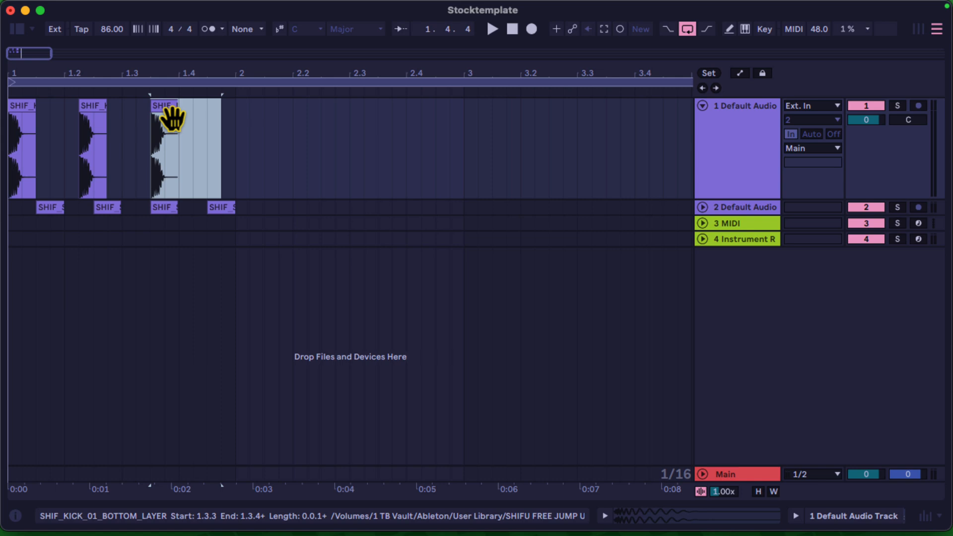
pyautogui.moveTo(166, 109); pyautogui.dragTo(7, 133)
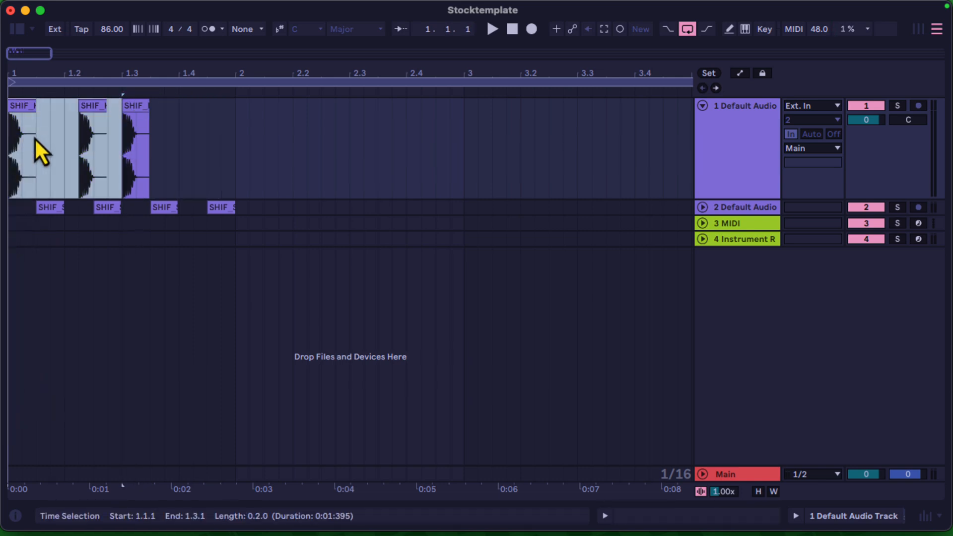
pyautogui.press('super+z')
pyautogui.press('super+z')
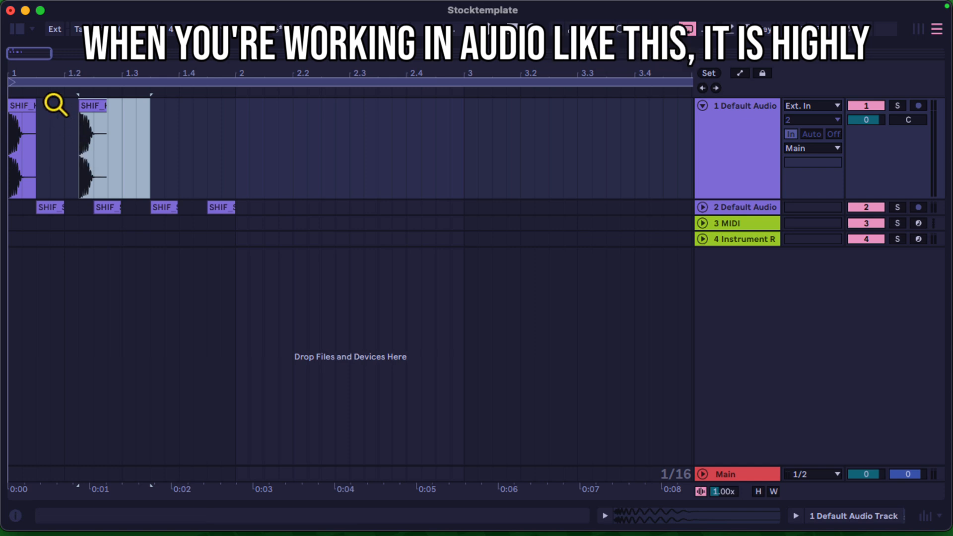
# Step: Shorten the first kick clip to one 1/16 division with a short fade-out and duplicate the range 1.1.1 to 1.2.2 over the second kick
pyautogui.moveTo(28, 68); pyautogui.dragTo(29, 72)
pyautogui.moveTo(60, 110)
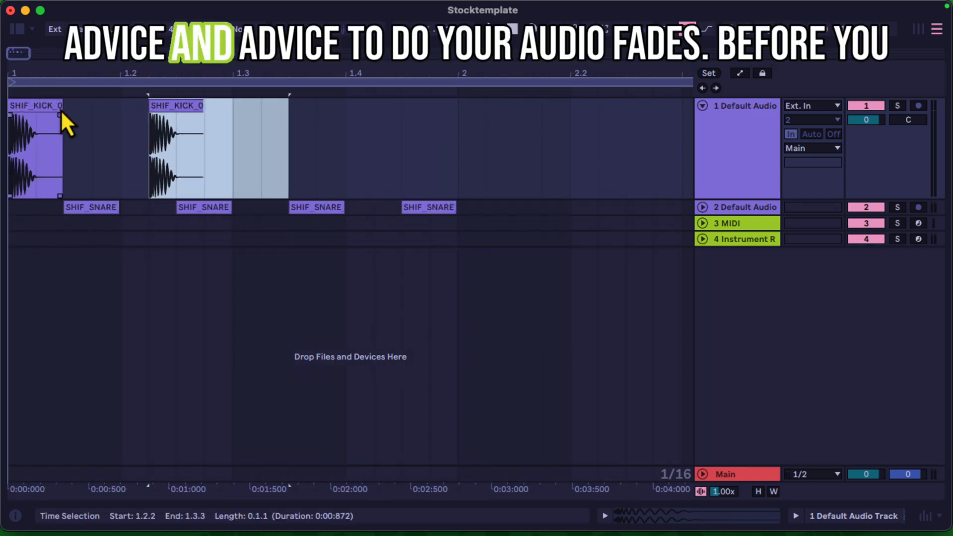
pyautogui.moveTo(61, 110); pyautogui.dragTo(42, 115)
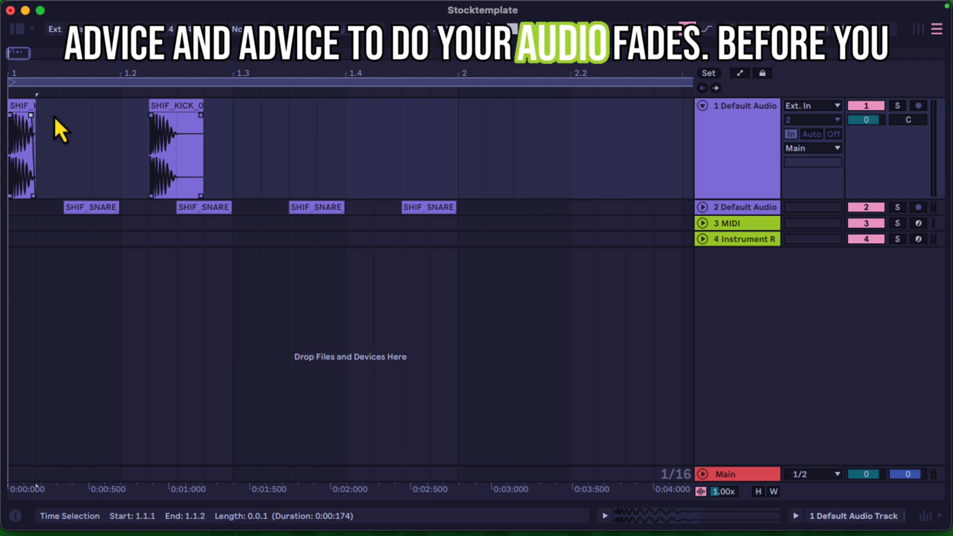
pyautogui.moveTo(201, 105); pyautogui.dragTo(180, 107)
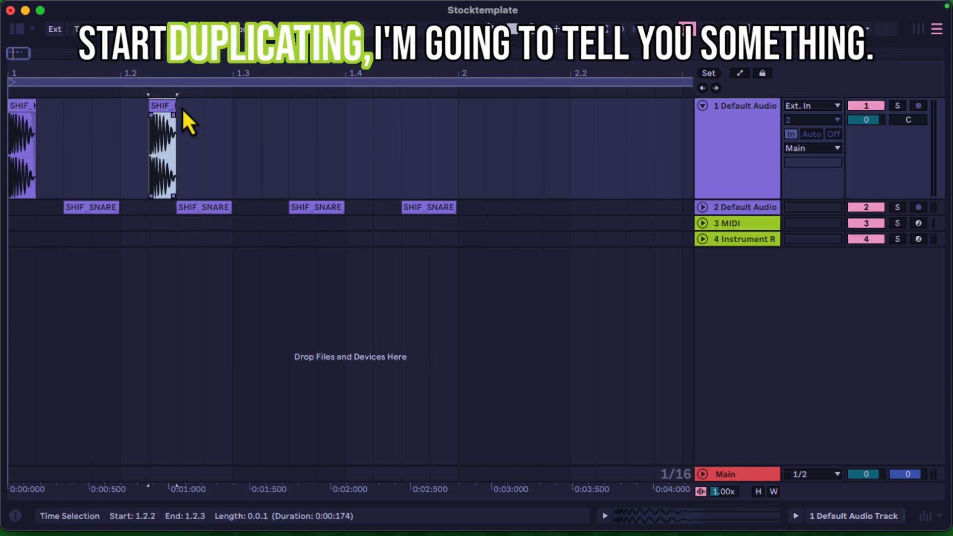
pyautogui.moveTo(141, 145); pyautogui.dragTo(4, 138)
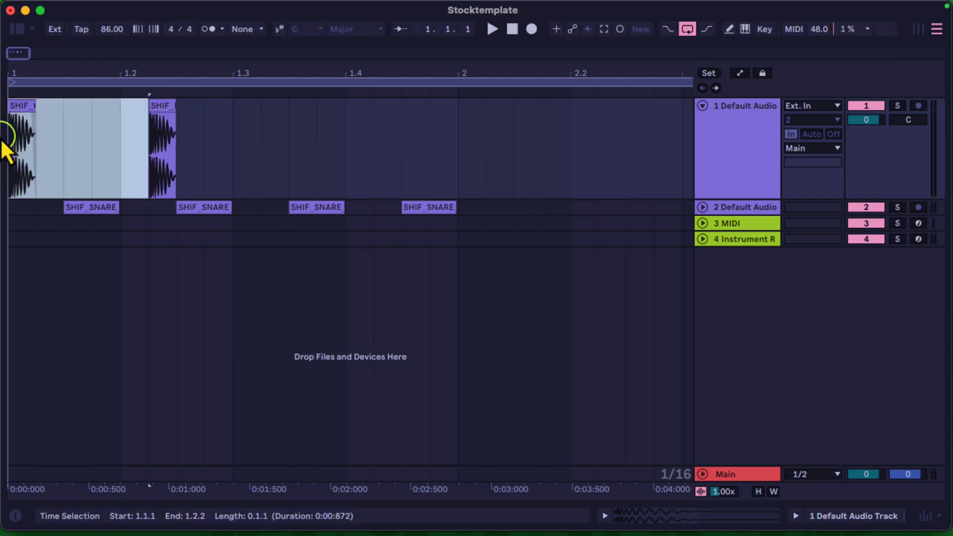
pyautogui.press('super+d')
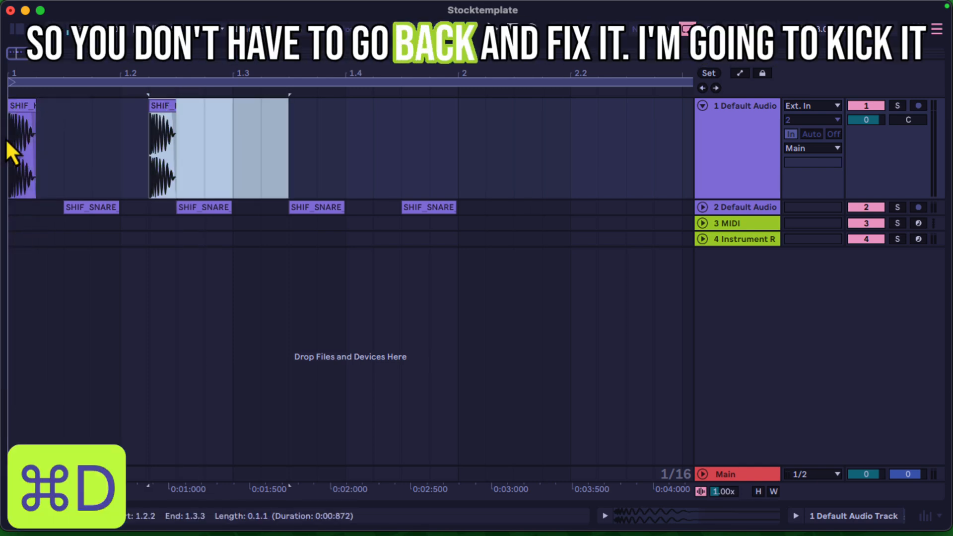
# Step: Unfold the 2 Default Audio track, shorten its first snare clip to one 1/16 division with a fade-out, and delete the other three snares
pyautogui.click(703, 208)
pyautogui.moveTo(118, 211); pyautogui.dragTo(81, 219)
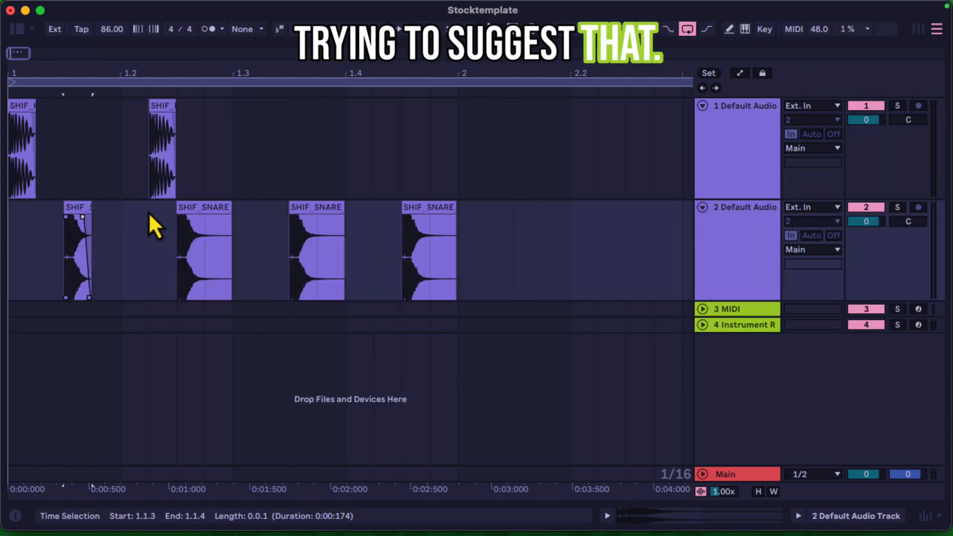
pyautogui.click(213, 210)
pyautogui.press('BackSpace')
pyautogui.click(308, 217)
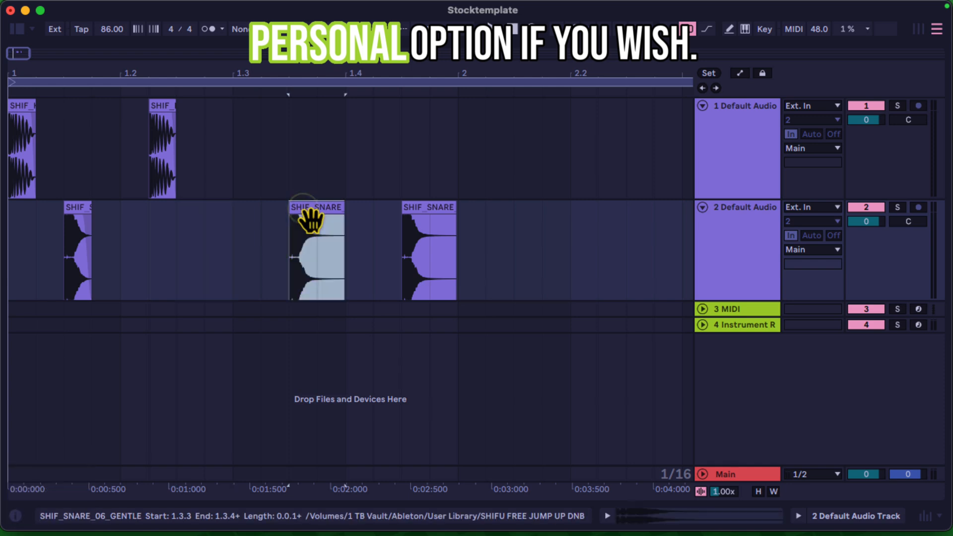
pyautogui.press('BackSpace')
pyautogui.click(431, 217)
pyautogui.press('BackSpace')
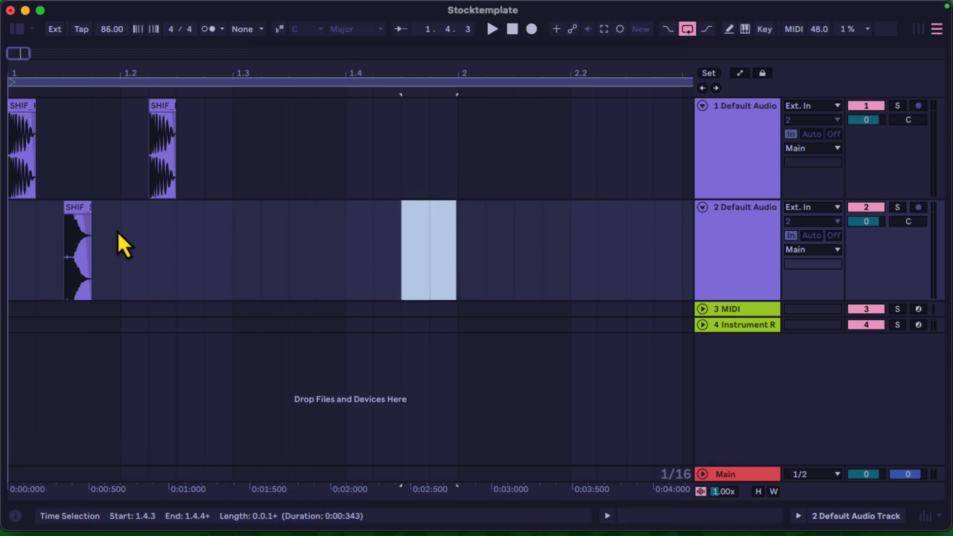
# Step: Duplicate the shortened snare's range from 1.1.1 to 1.2.1 three times on the 2 Default Audio track
pyautogui.moveTo(117, 231); pyautogui.dragTo(1, 240)
pyautogui.press('super+d')
pyautogui.press('super+d')
pyautogui.press('super+d')
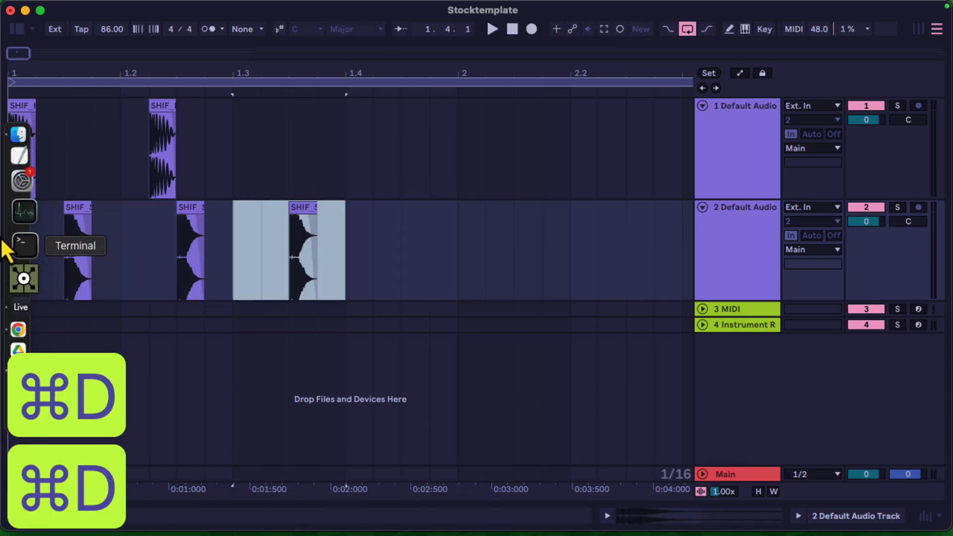
# Step: Select the range from 1.1.1 to 1.3.1 across the kick and snare tracks and duplicate it once
pyautogui.click(223, 128)
pyautogui.moveTo(221, 128); pyautogui.dragTo(2, 272)
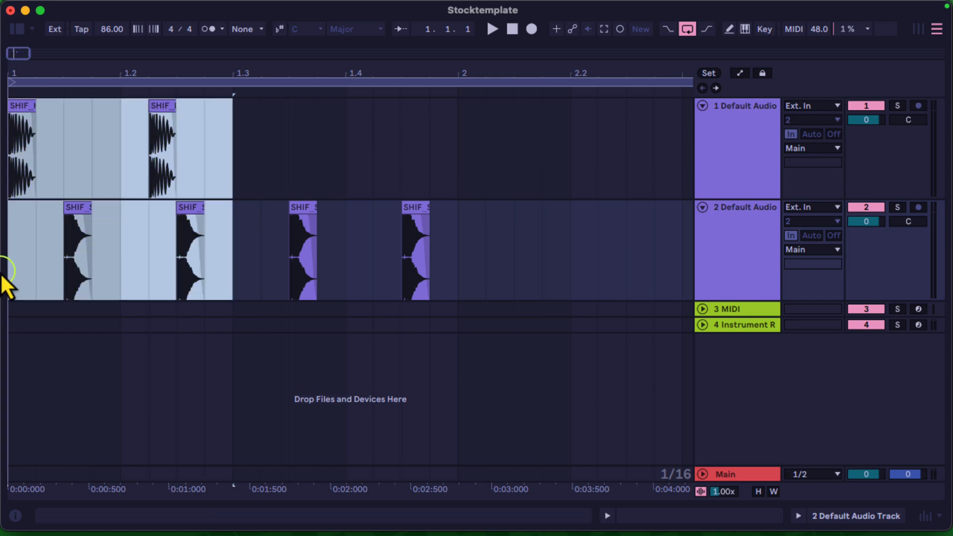
pyautogui.press('super+d')
# Step: Select the full first bar across the kick and snare tracks and duplicate it three times to fill four bars
pyautogui.moveTo(453, 117); pyautogui.dragTo(2, 257)
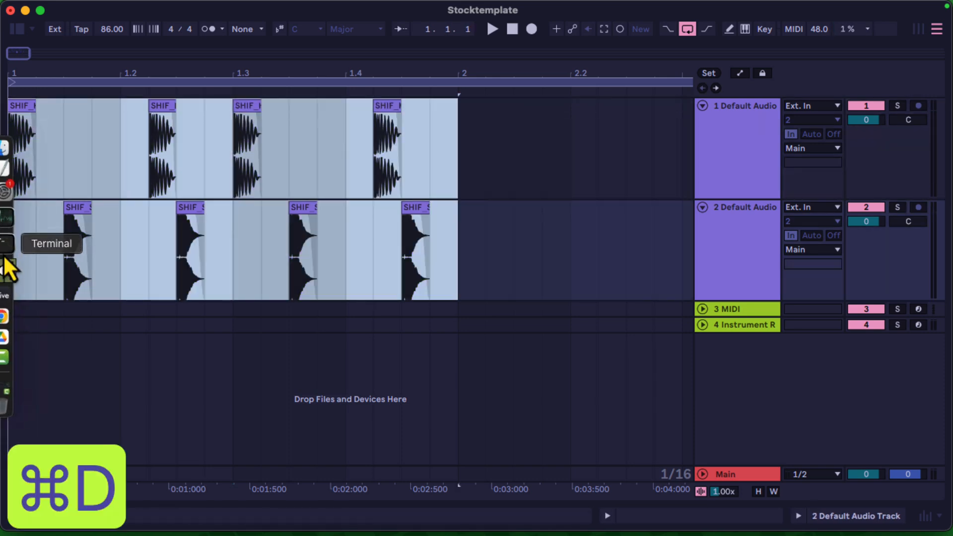
pyautogui.press('super+d')
pyautogui.moveTo(269, 73); pyautogui.dragTo(264, 77)
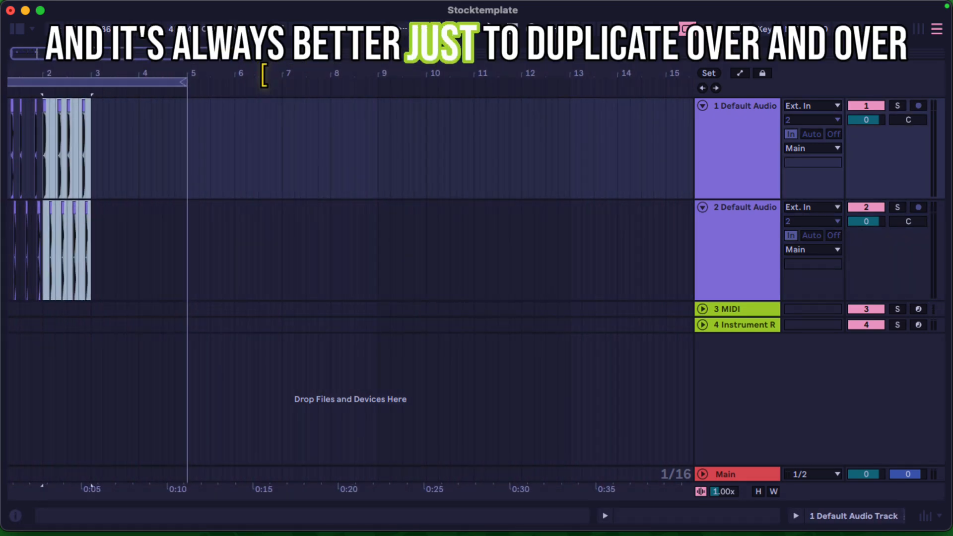
pyautogui.press('super+d')
pyautogui.press('super+d')
pyautogui.hscroll(-1, 128, 185)
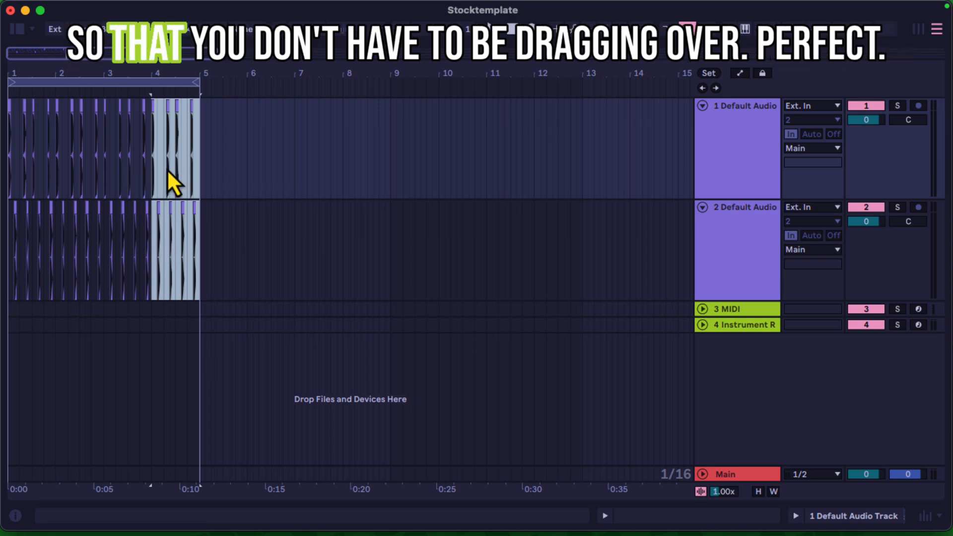
# Step: Play back the four-bar kick and snare pattern from the start
pyautogui.click(509, 31)
pyautogui.press('space')
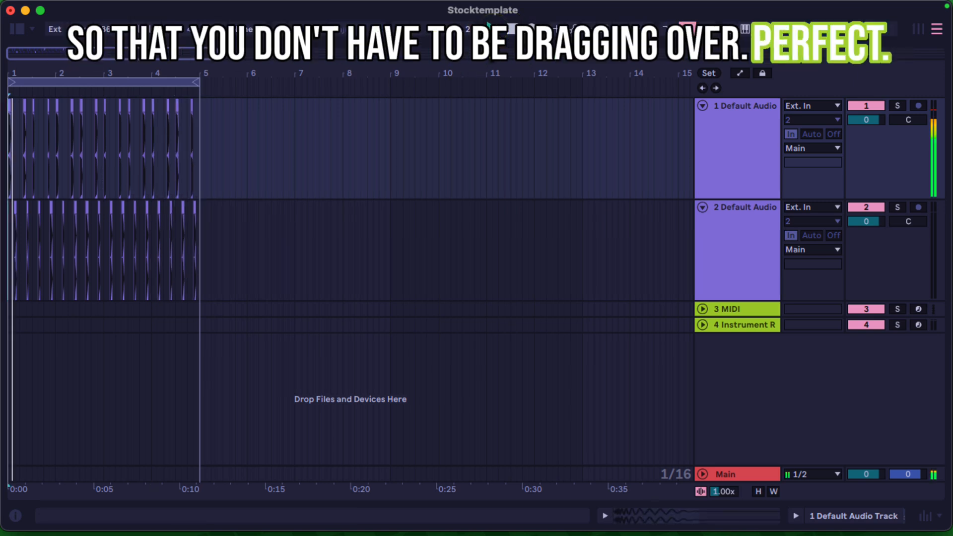
pyautogui.rightClick(52, 169)
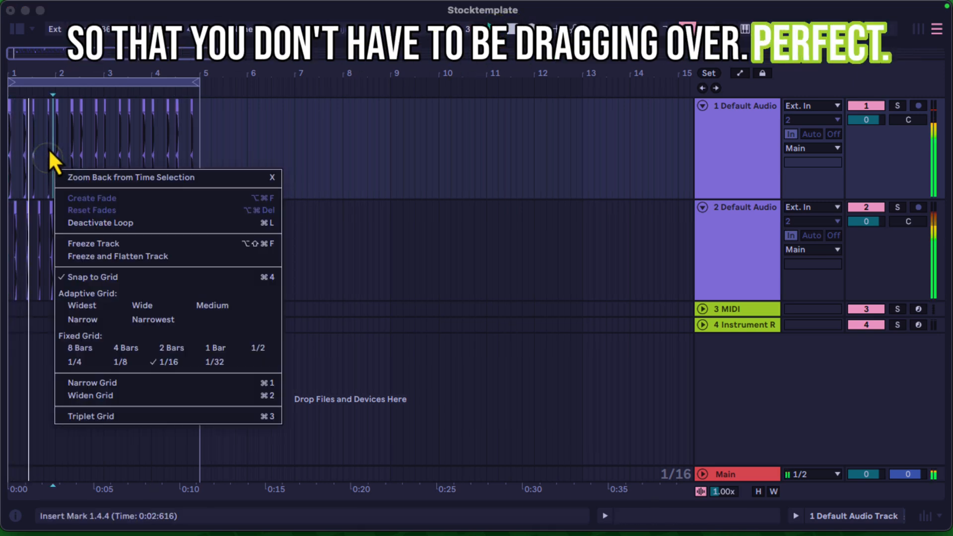
pyautogui.click(333, 147)
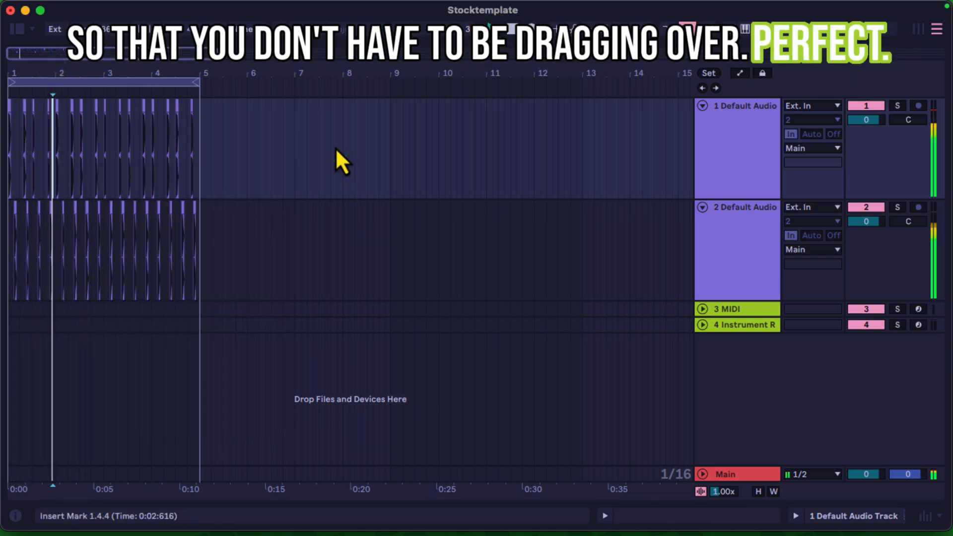
# Step: Show the browser again and audition the six hat samples in the Percussion HATS folder
pyautogui.click(18, 28)
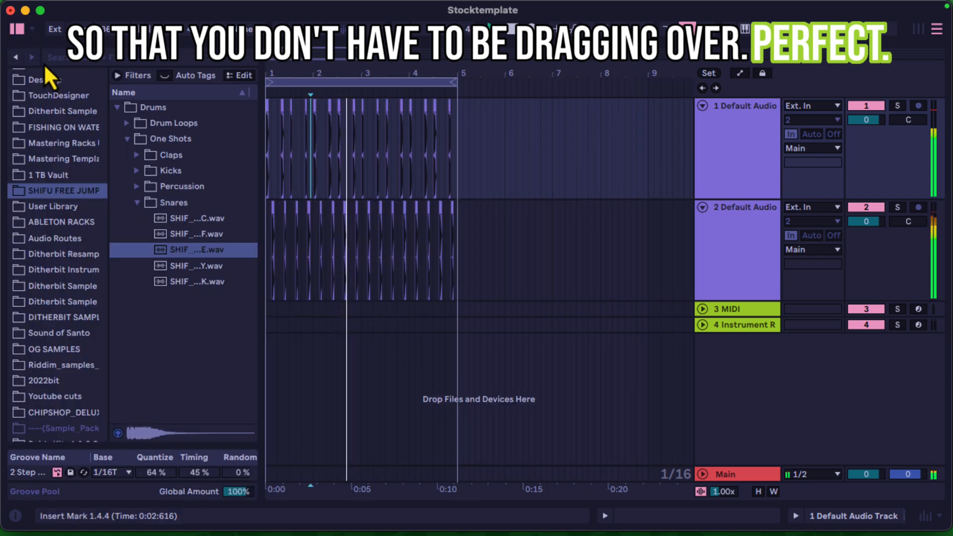
pyautogui.click(139, 201)
pyautogui.click(136, 187)
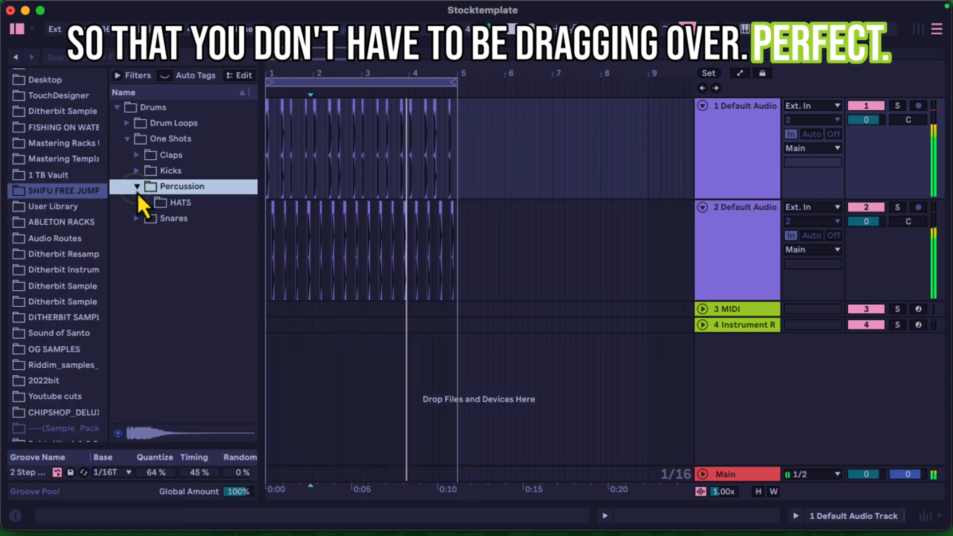
pyautogui.click(147, 203)
pyautogui.click(181, 218)
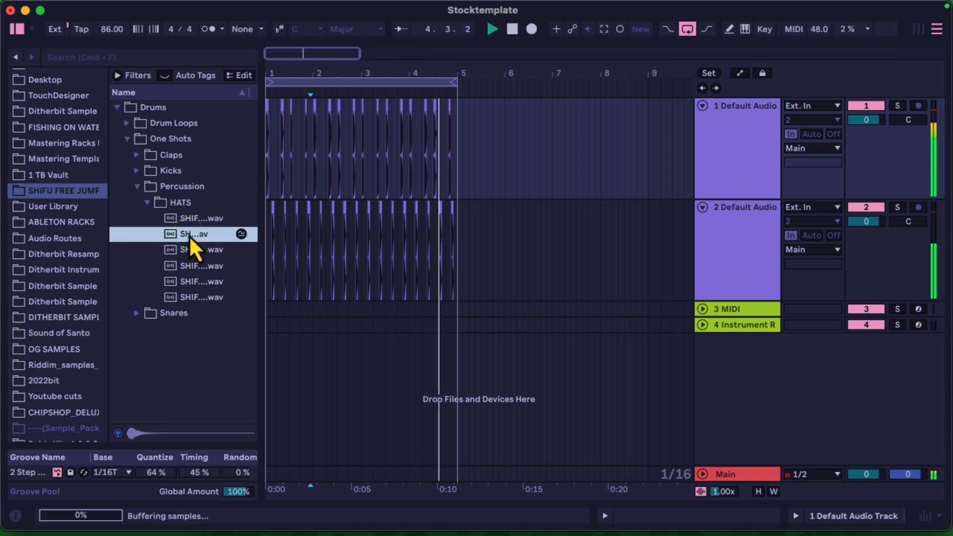
pyautogui.click(189, 234)
pyautogui.click(195, 249)
pyautogui.click(194, 265)
pyautogui.click(193, 281)
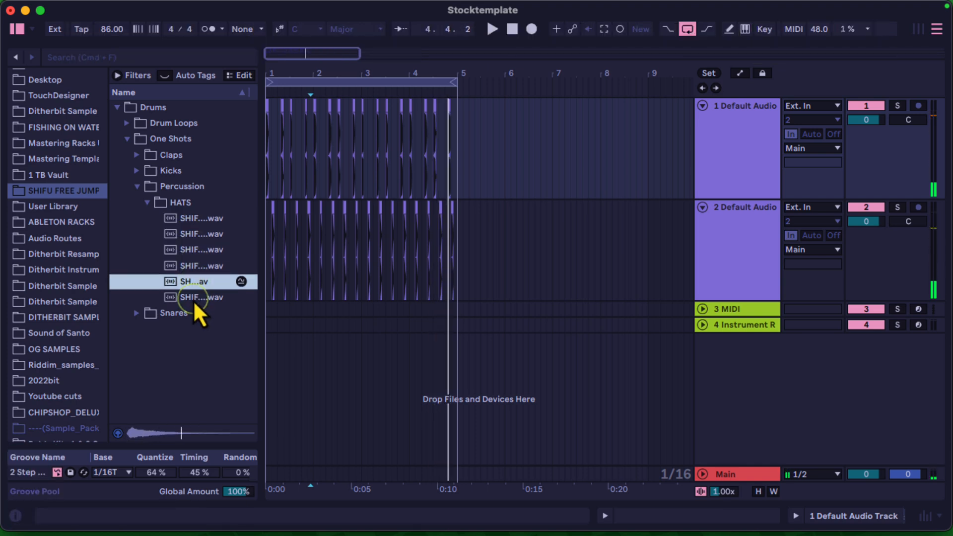
pyautogui.click(193, 298)
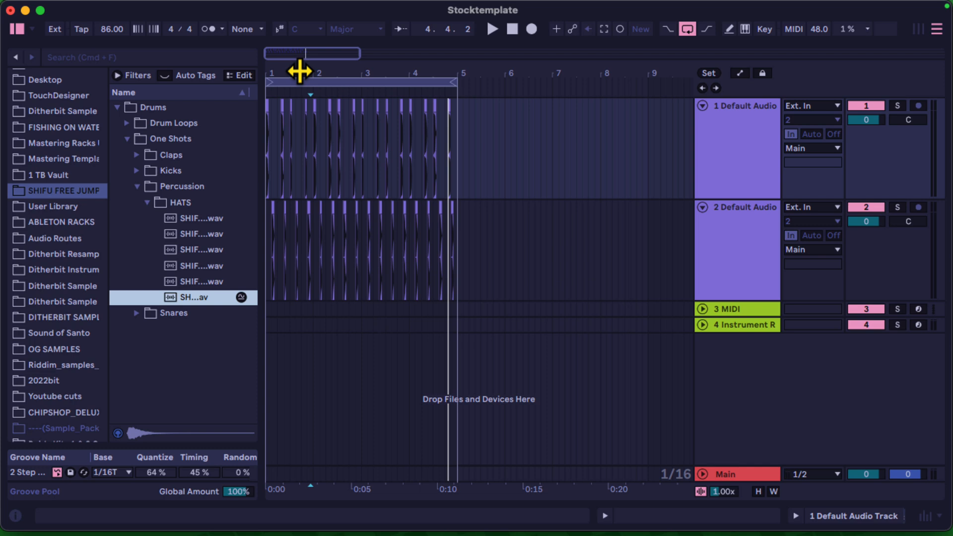
# Step: Insert a new audio track directly below the 2 Default Audio track and select it
pyautogui.moveTo(302, 75); pyautogui.dragTo(308, 91)
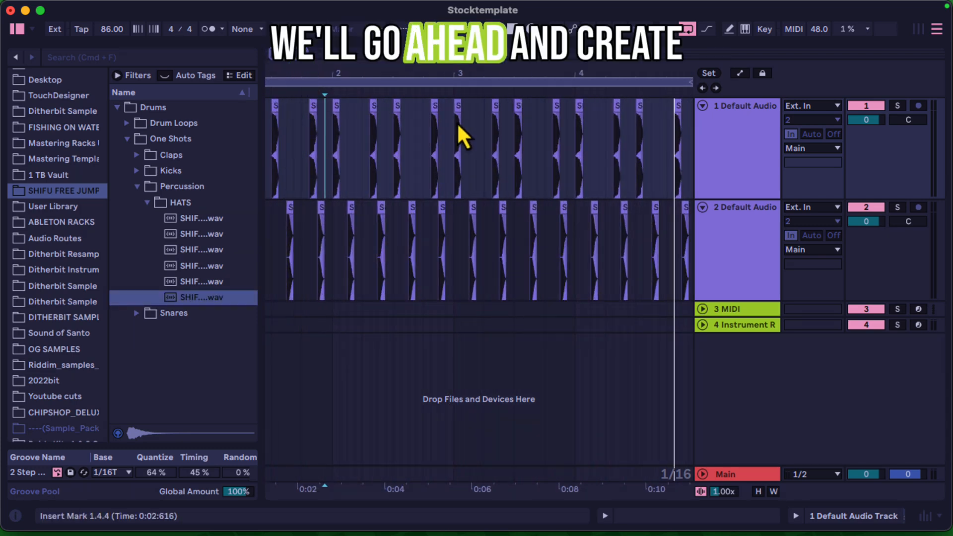
pyautogui.click(775, 224)
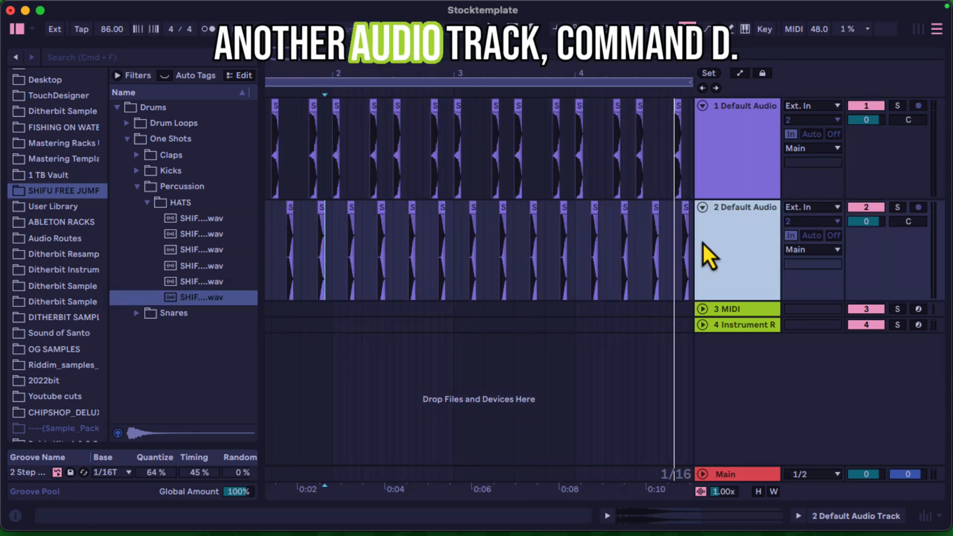
pyautogui.press('super+t')
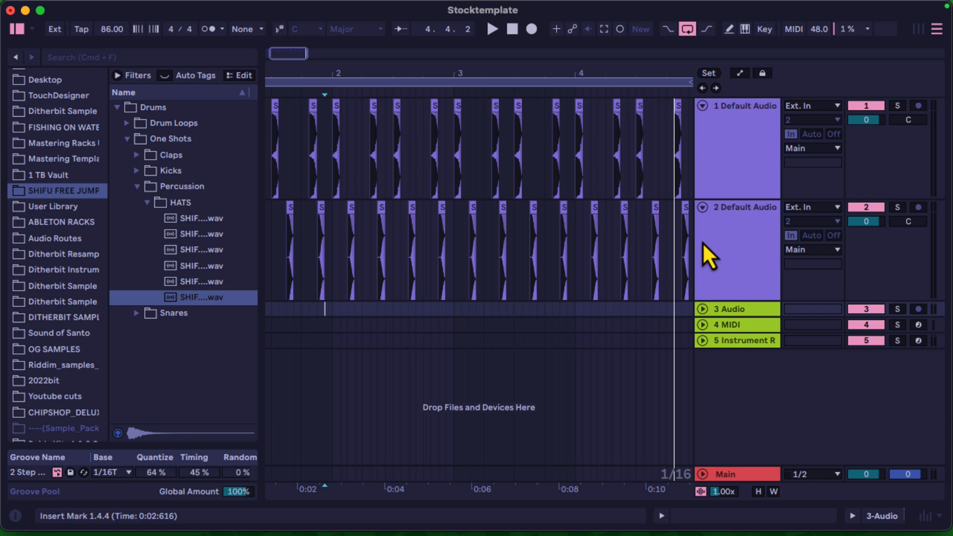
pyautogui.click(725, 310)
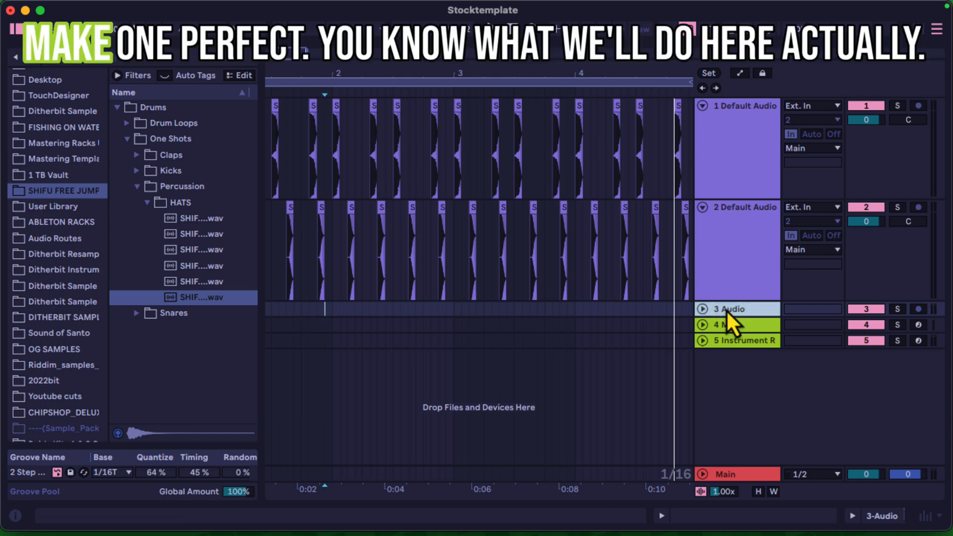
# Step: Change the 2 Default Audio track's colour to lime green and assign the track colour to its clips
pyautogui.moveTo(542, 69); pyautogui.dragTo(542, 56)
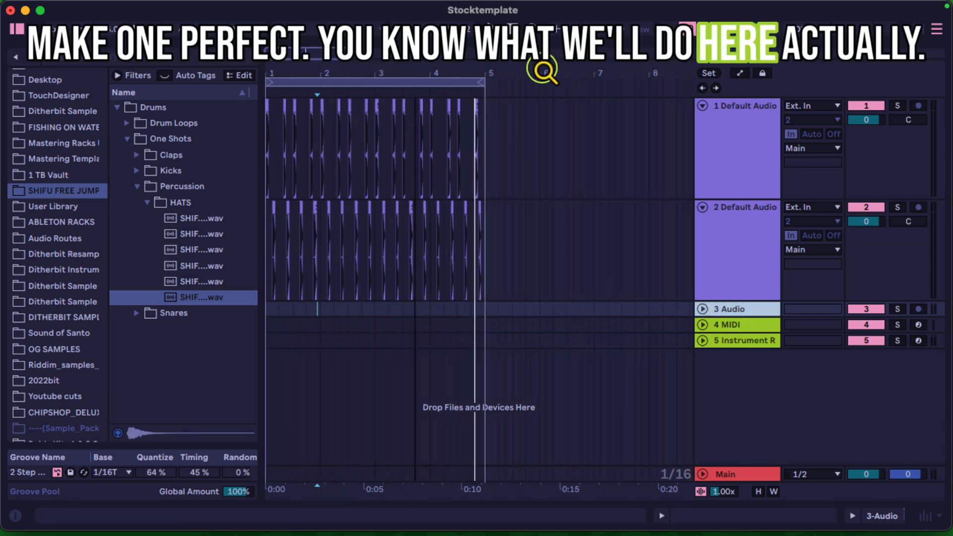
pyautogui.click(744, 209)
pyautogui.rightClick(746, 209)
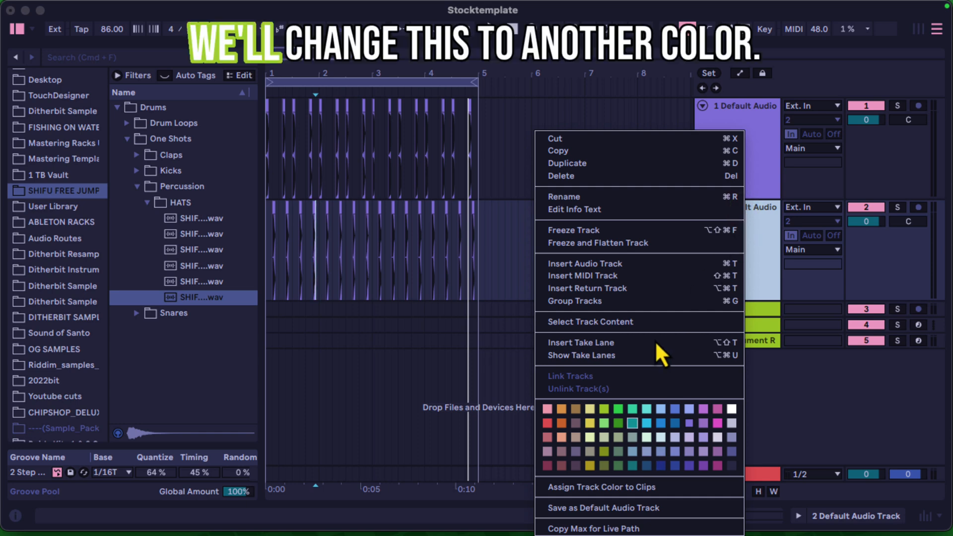
pyautogui.click(605, 413)
pyautogui.rightClick(732, 219)
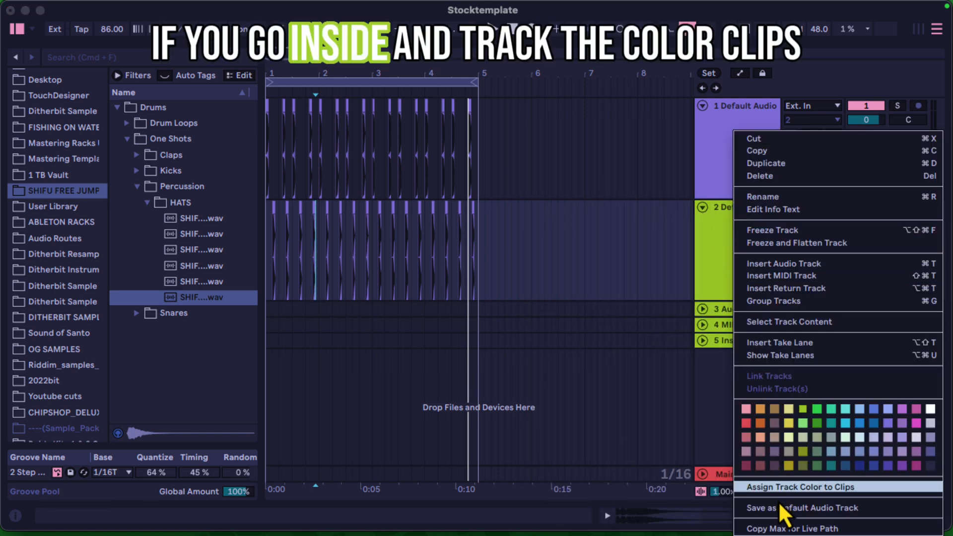
pyautogui.click(817, 488)
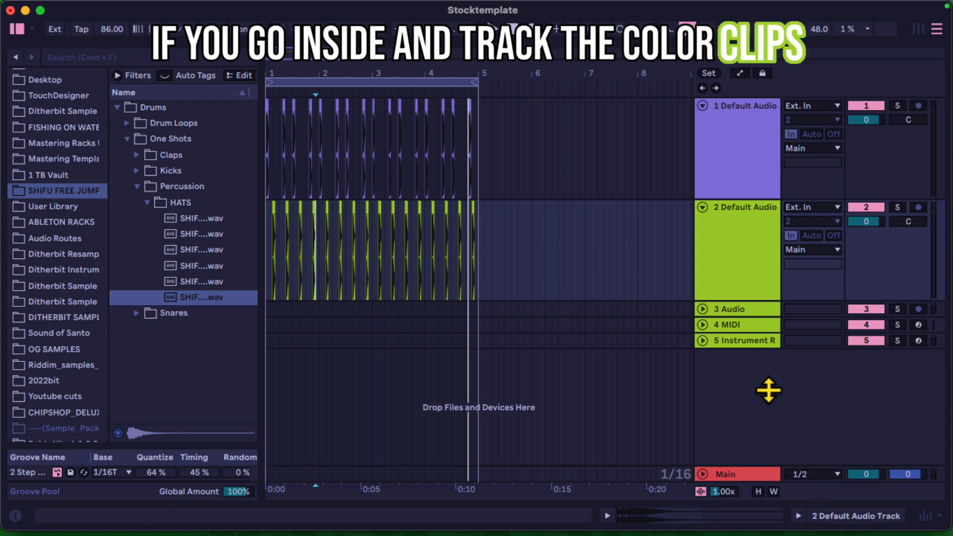
# Step: Change the 3 Audio track's colour to dark magenta-purple for the hats
pyautogui.click(730, 311)
pyautogui.rightClick(730, 311)
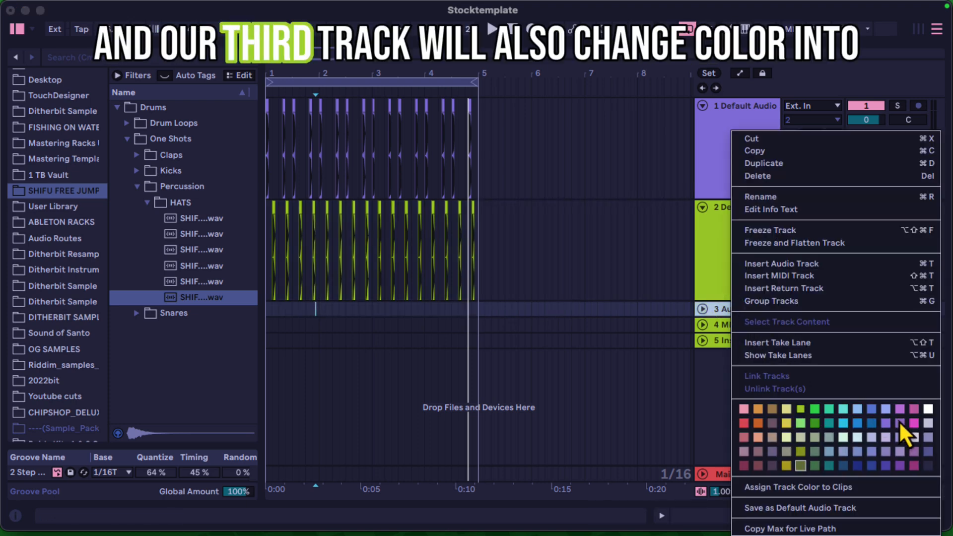
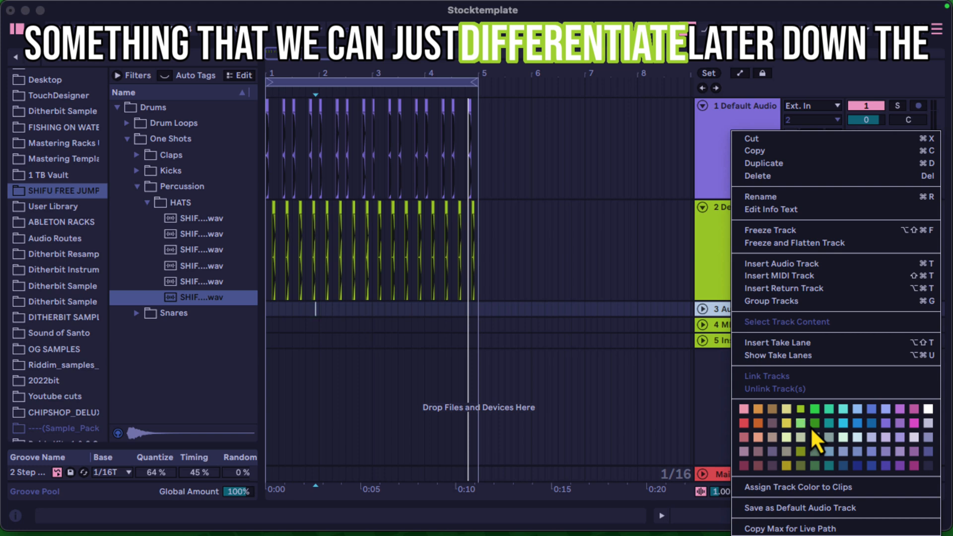
pyautogui.click(744, 423)
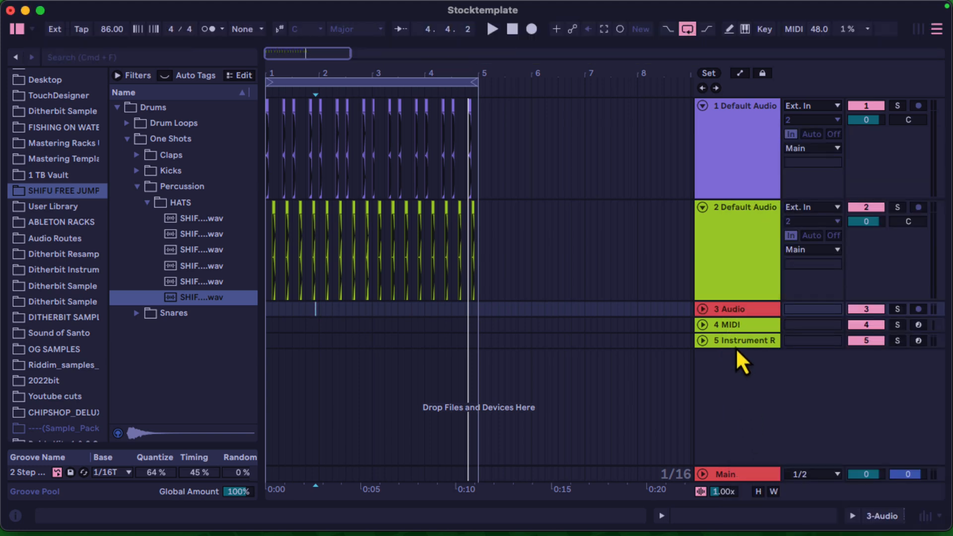
pyautogui.rightClick(731, 309)
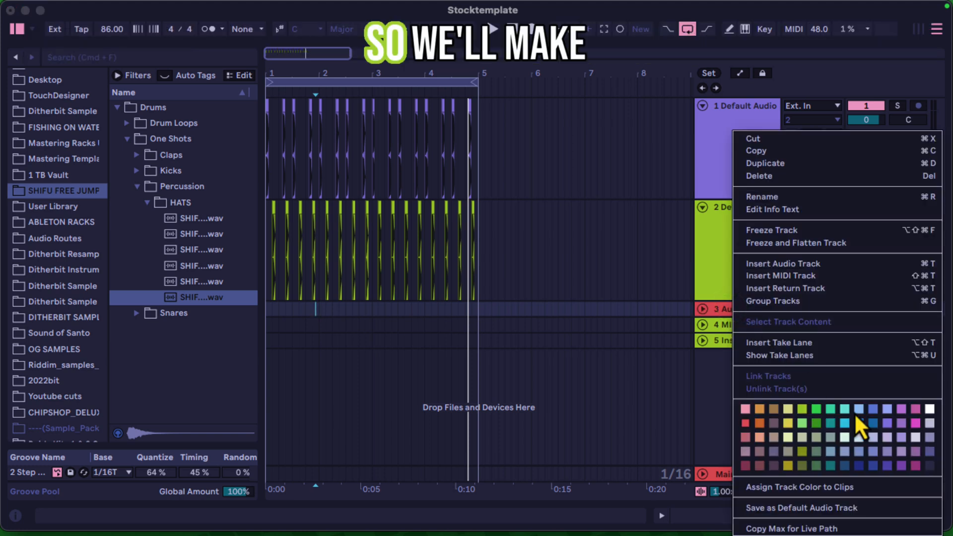
pyautogui.click(916, 466)
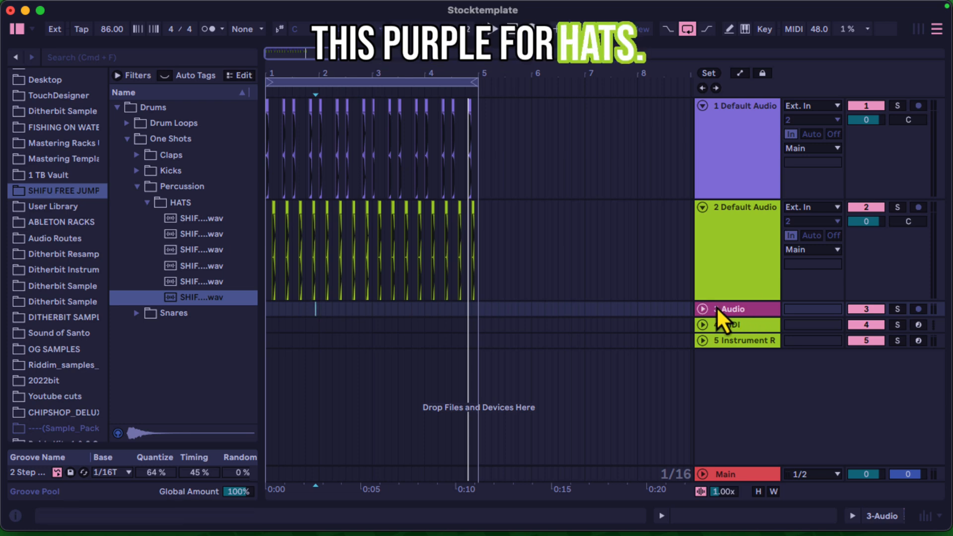
# Step: Audition the hat samples in the HATS folder again to choose one for the third track
pyautogui.click(194, 286)
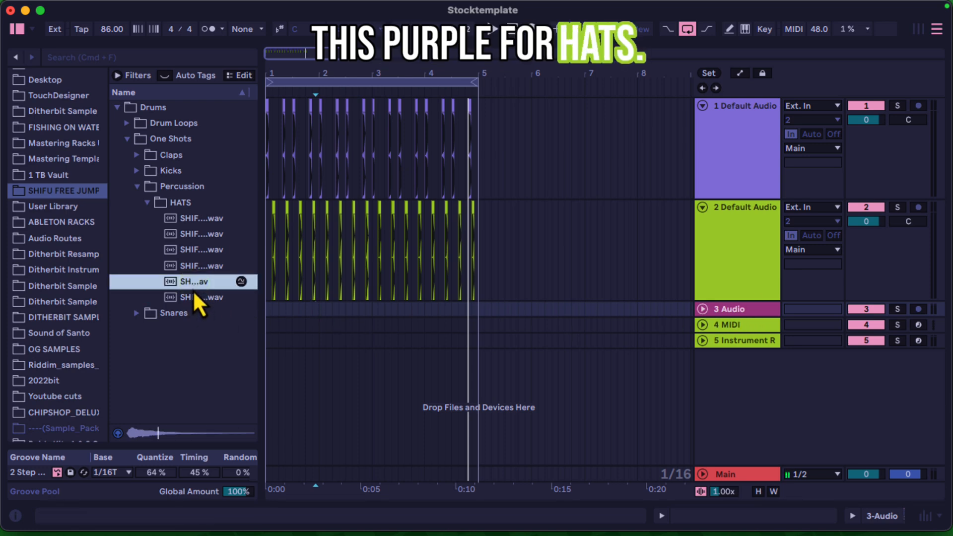
pyautogui.click(193, 271)
pyautogui.click(194, 251)
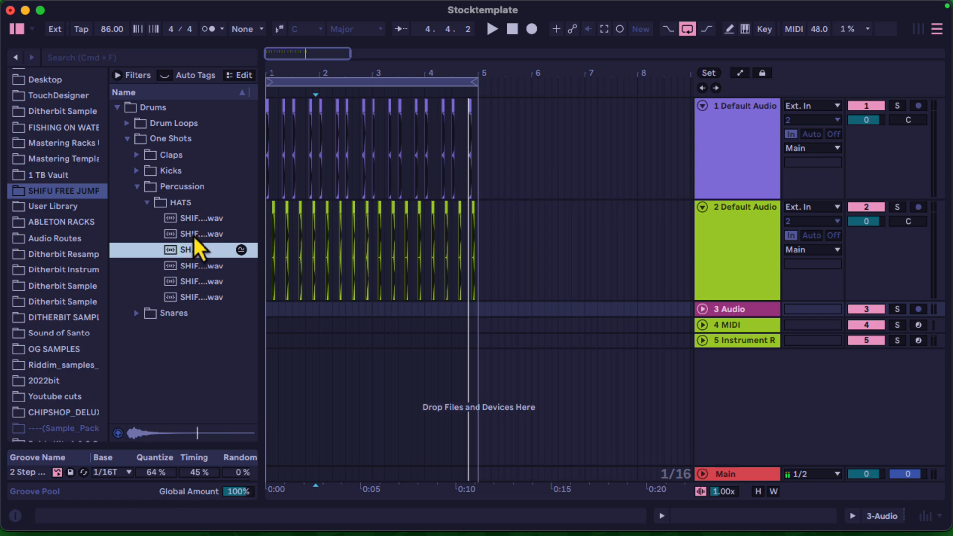
pyautogui.click(192, 219)
pyautogui.click(192, 235)
pyautogui.click(198, 295)
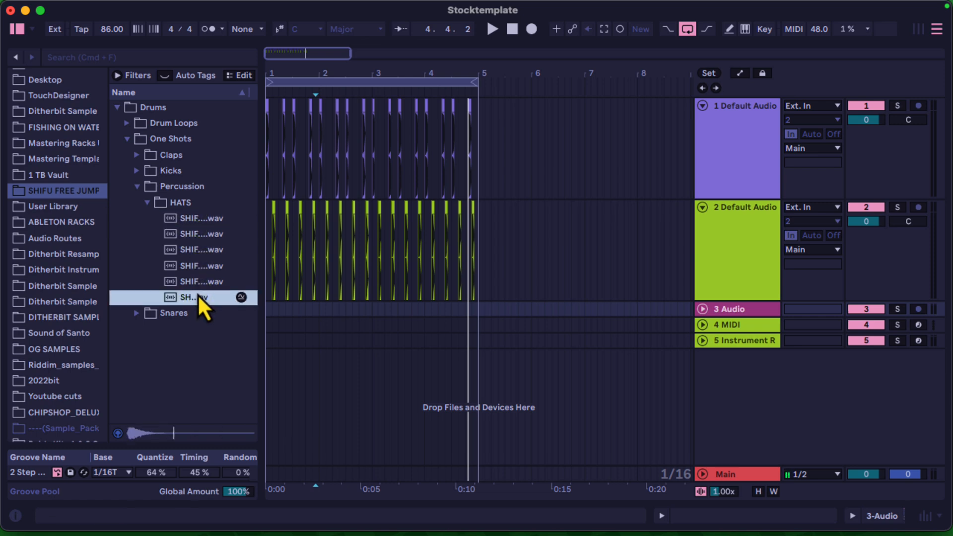
pyautogui.click(202, 286)
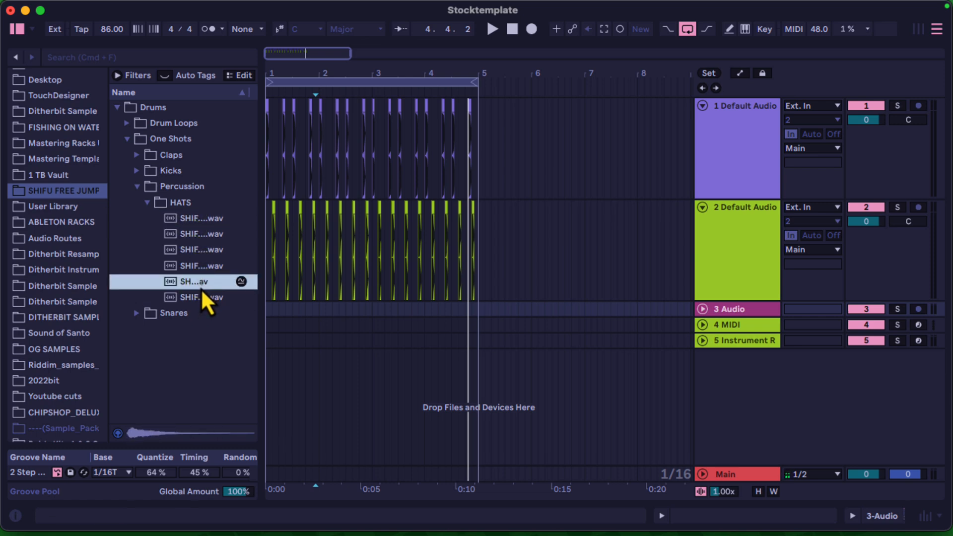
pyautogui.click(197, 296)
pyautogui.click(196, 270)
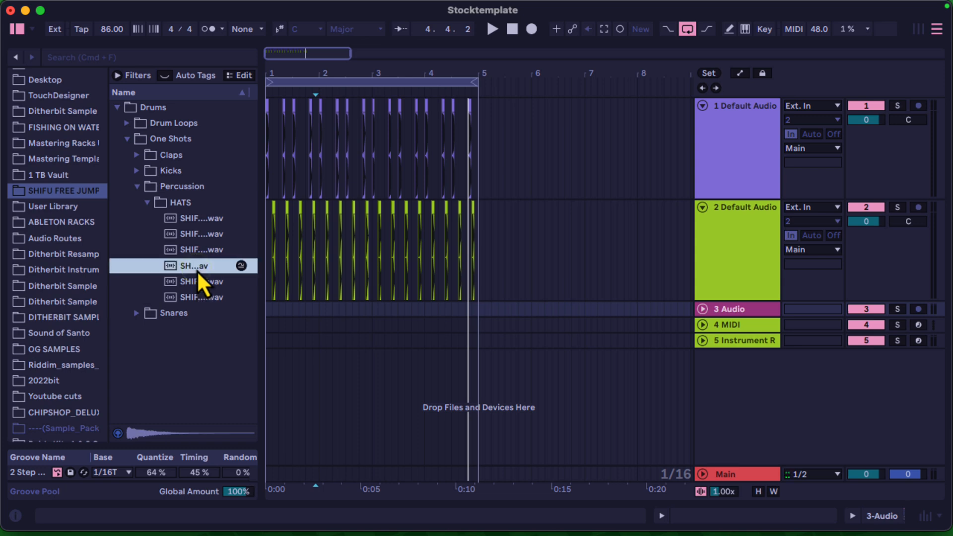
# Step: Place the SHIF_HAT_02_SHUFFLEY sample at the start of the 3 Audio track and shorten the clip to 1/32 on a 1/32 grid
pyautogui.click(304, 80)
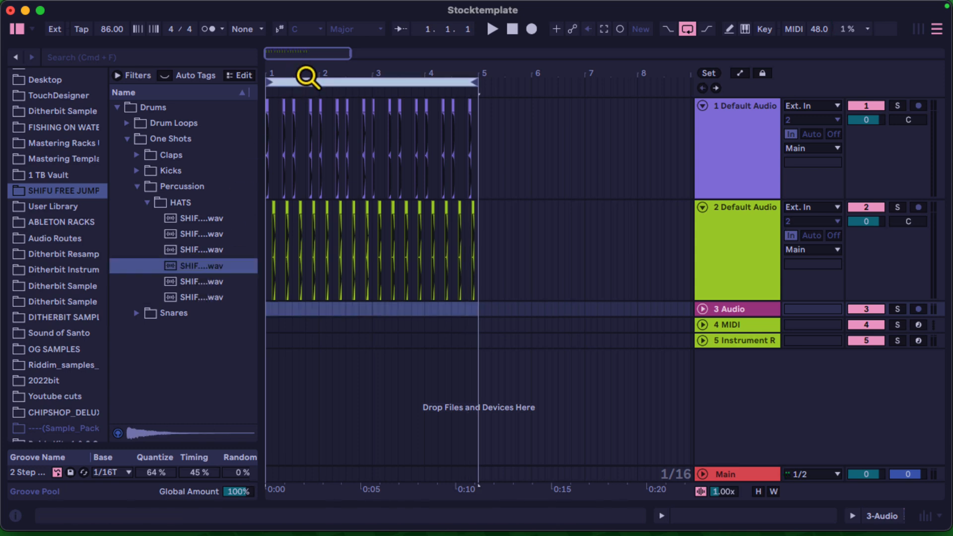
pyautogui.moveTo(305, 75); pyautogui.dragTo(305, 78)
pyautogui.click(212, 223)
pyautogui.click(199, 234)
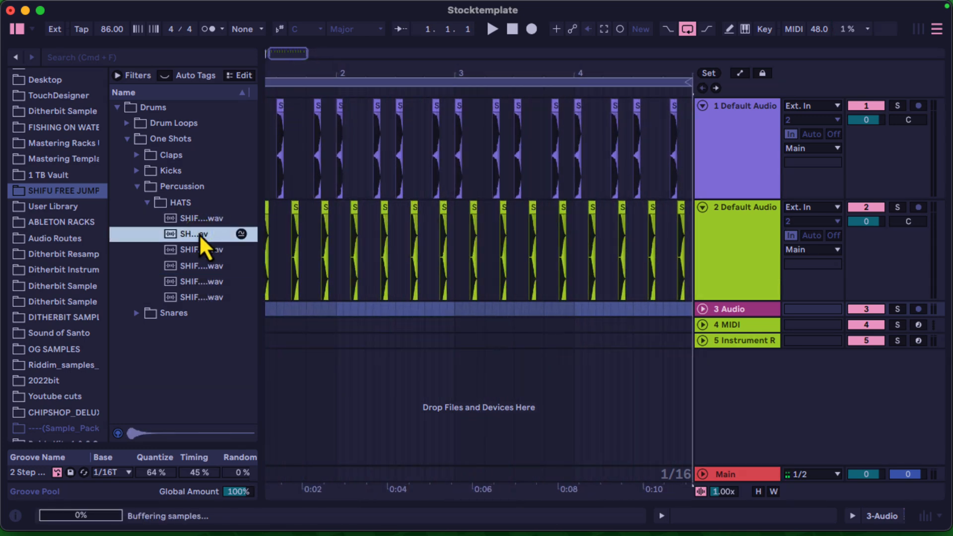
pyautogui.moveTo(199, 234); pyautogui.dragTo(268, 119)
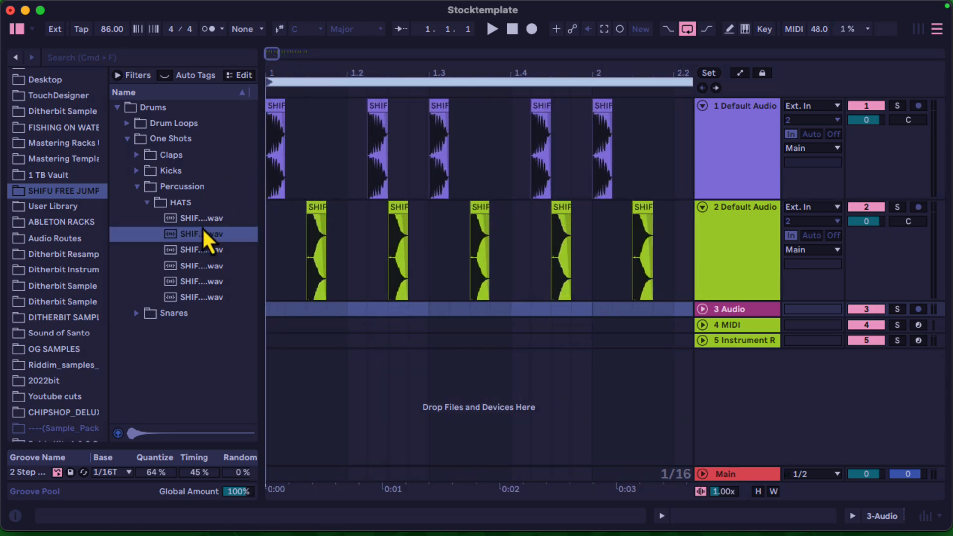
pyautogui.moveTo(201, 234); pyautogui.dragTo(276, 309)
pyautogui.click(703, 308)
pyautogui.press('super+1')
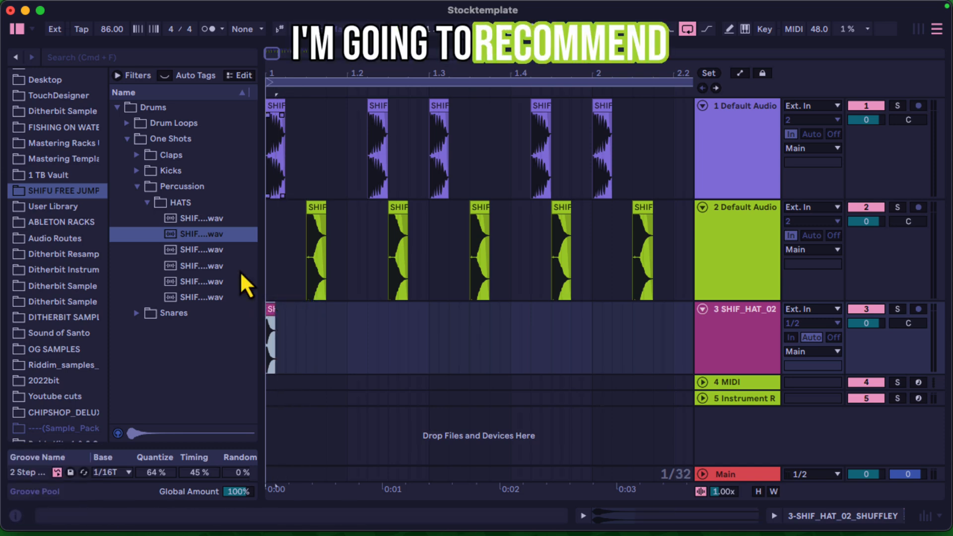
# Step: Hide the browser and add a short fade-out to the end of the first hat clip
pyautogui.click(20, 31)
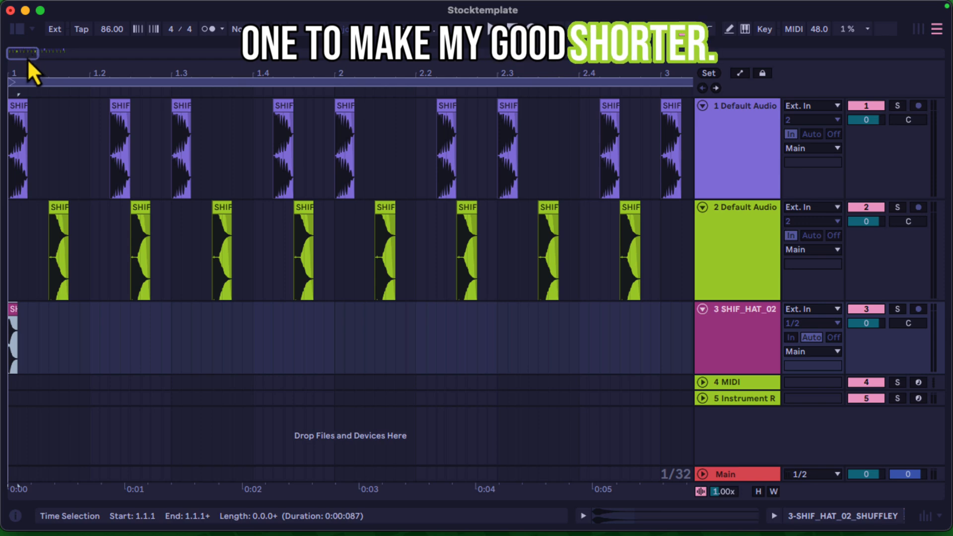
pyautogui.moveTo(32, 70); pyautogui.dragTo(72, 70)
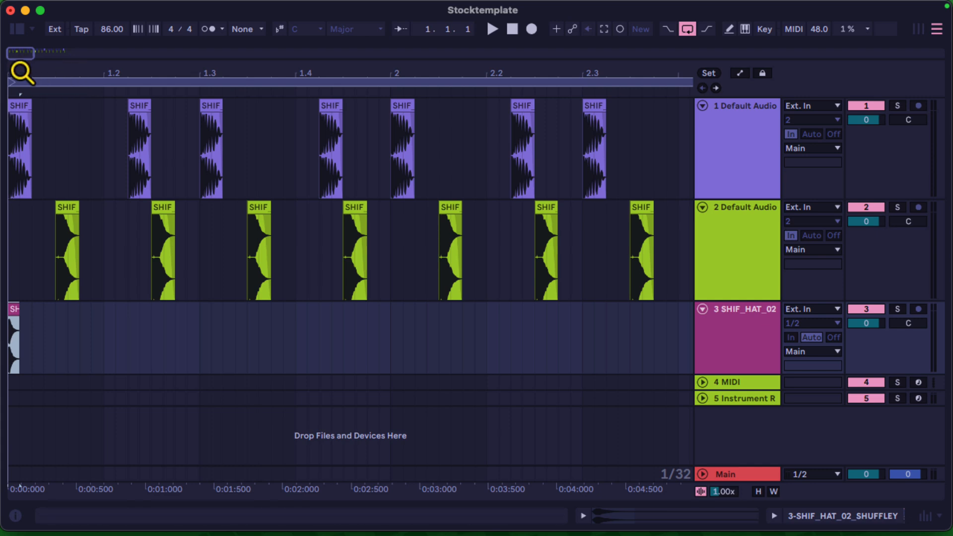
pyautogui.moveTo(20, 71); pyautogui.dragTo(21, 73)
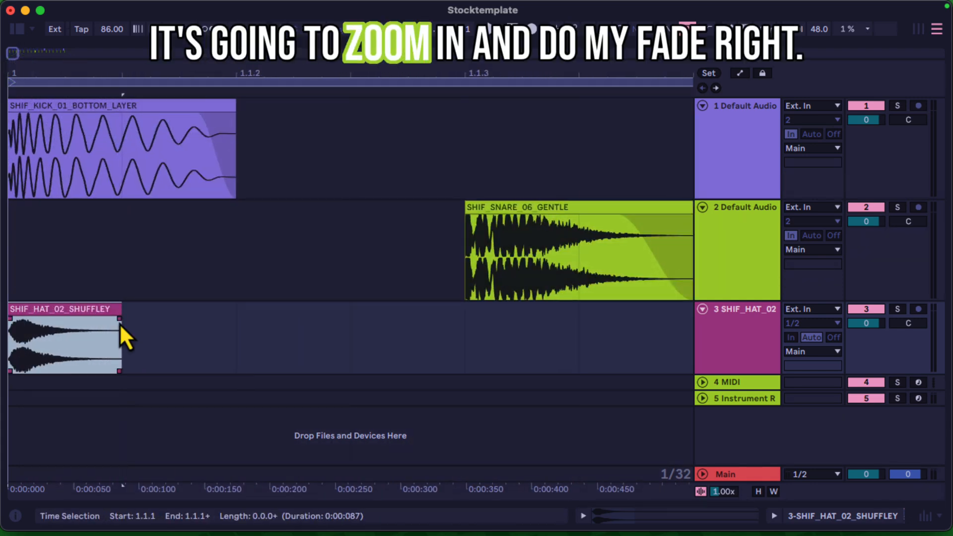
pyautogui.moveTo(119, 324); pyautogui.dragTo(91, 321)
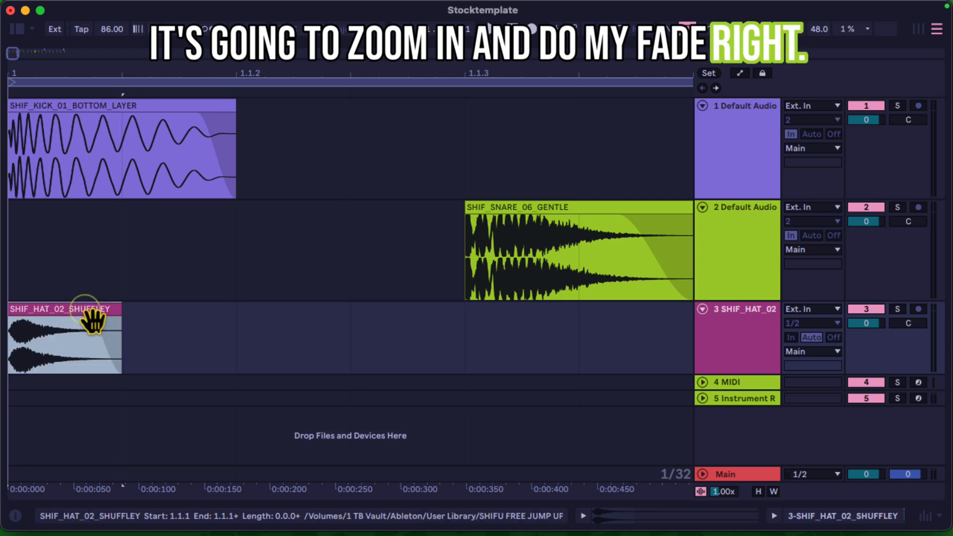
# Step: Duplicate the hat clip, play it back, and move the copy to 1.1.2
pyautogui.press('super+d')
pyautogui.press('space')
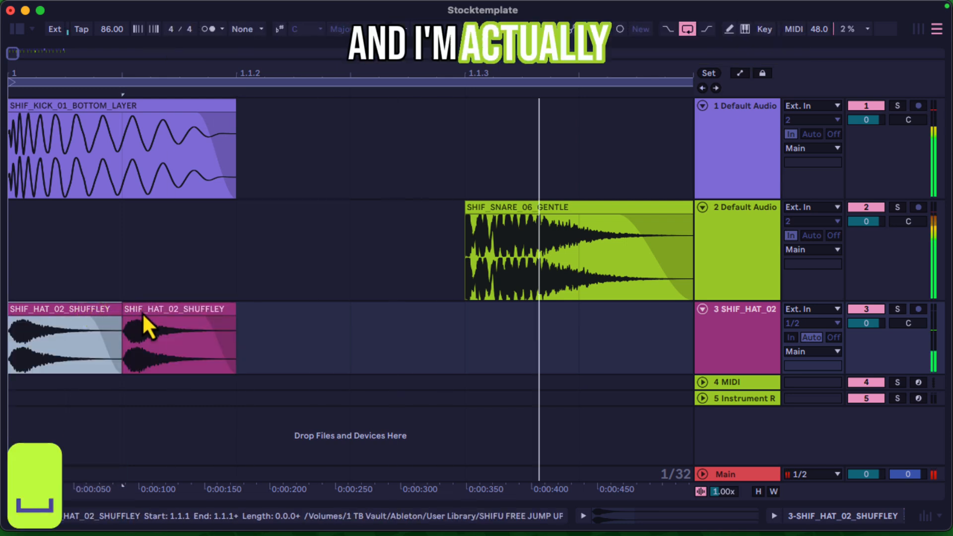
pyautogui.moveTo(159, 315); pyautogui.dragTo(286, 318)
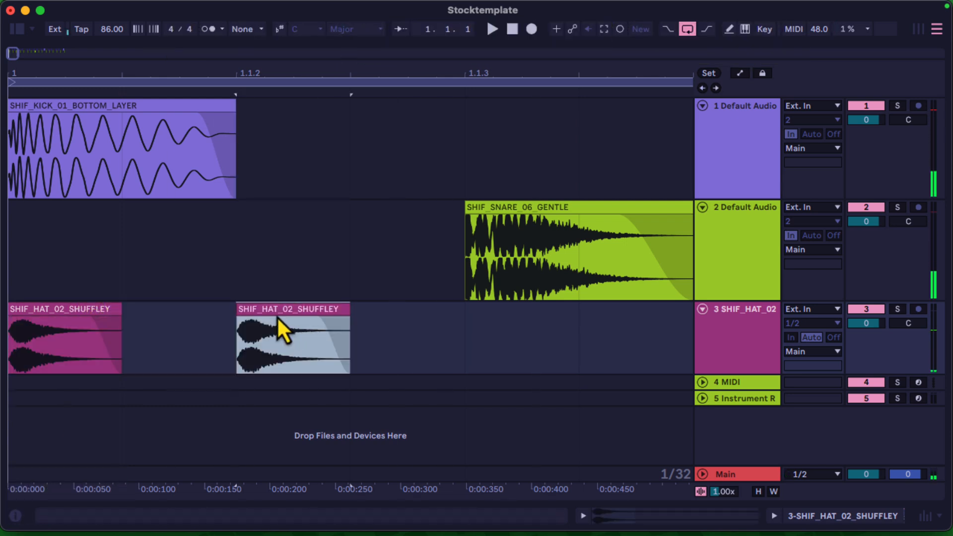
# Step: Open the hat clip's sample settings and lower the second hat clip's gain to about -2.3 dB
pyautogui.doubleClick(103, 320)
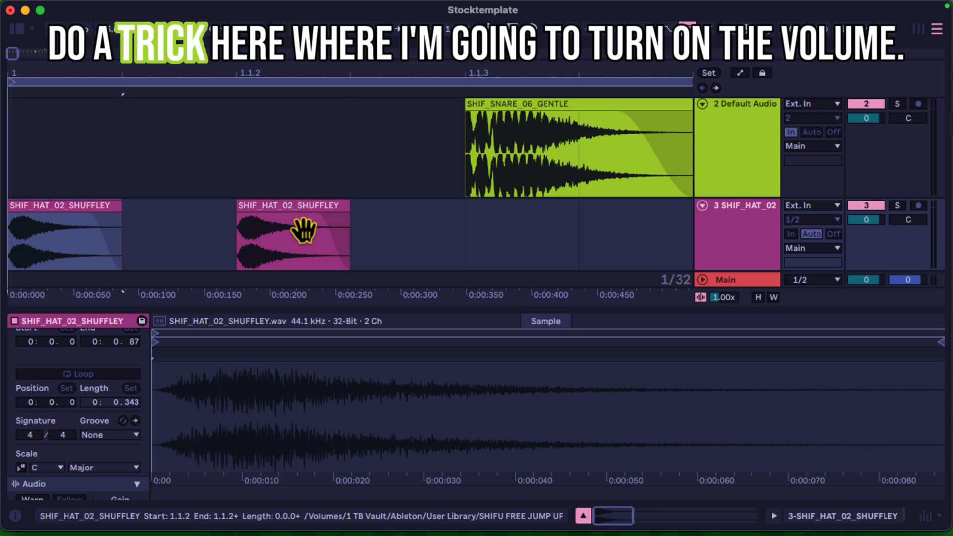
pyautogui.click(287, 224)
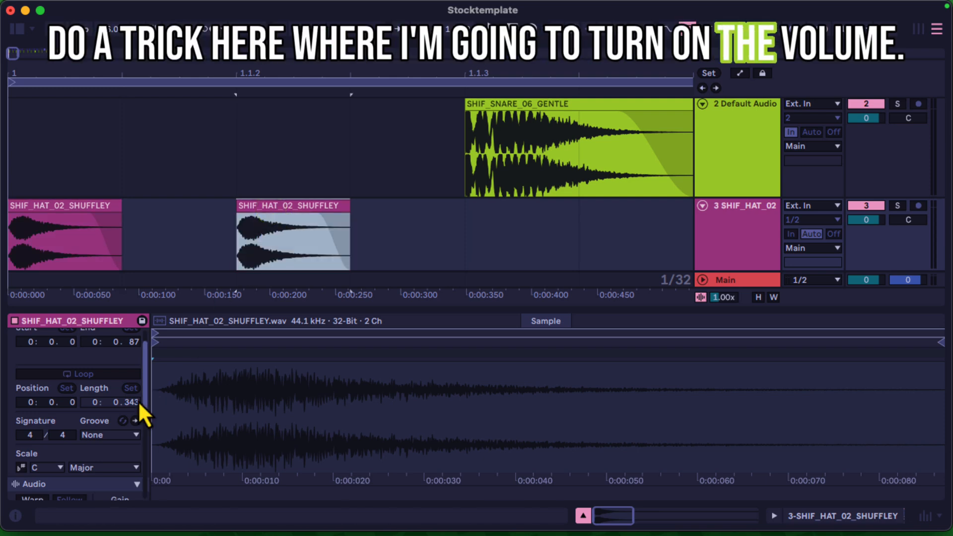
pyautogui.scroll(-5, 139, 405)
pyautogui.moveTo(114, 386); pyautogui.dragTo(114, 388)
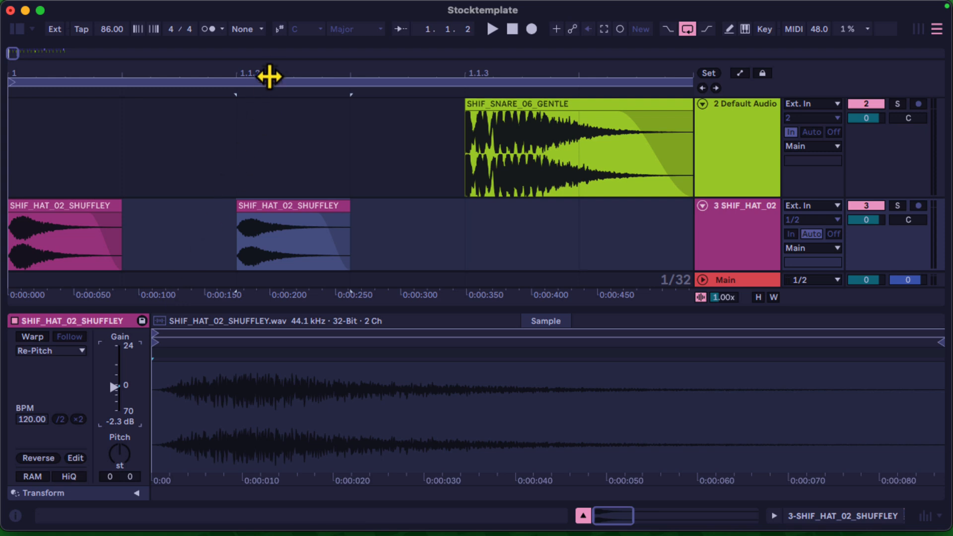
# Step: Widen the grid to 1/8 and enable Warp on all kick, snare and hat clips in bars 1 to 4
pyautogui.moveTo(275, 72); pyautogui.dragTo(278, 82)
pyautogui.press('super+2')
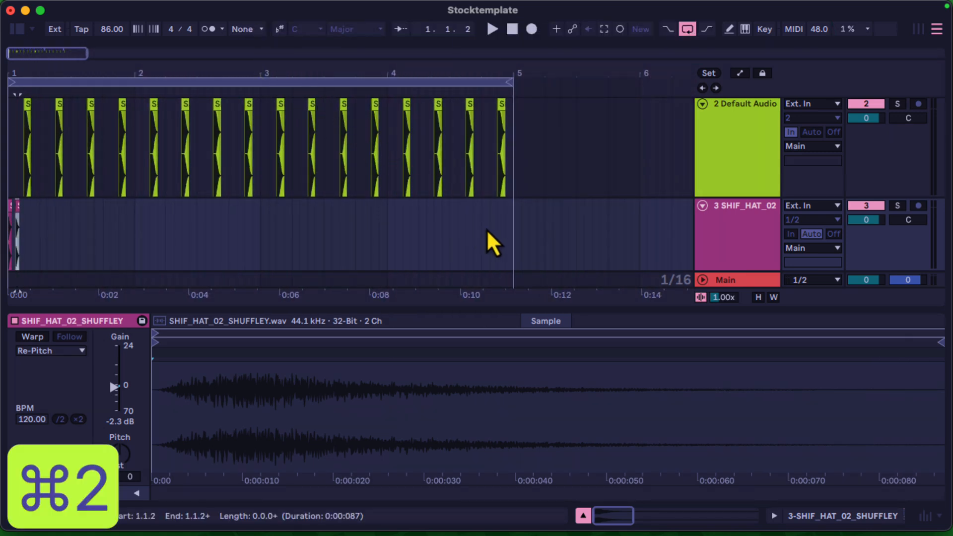
pyautogui.press('super+2')
pyautogui.click(498, 241)
pyautogui.moveTo(511, 246); pyautogui.dragTo(13, 25)
pyautogui.scroll(-2, 261, 184)
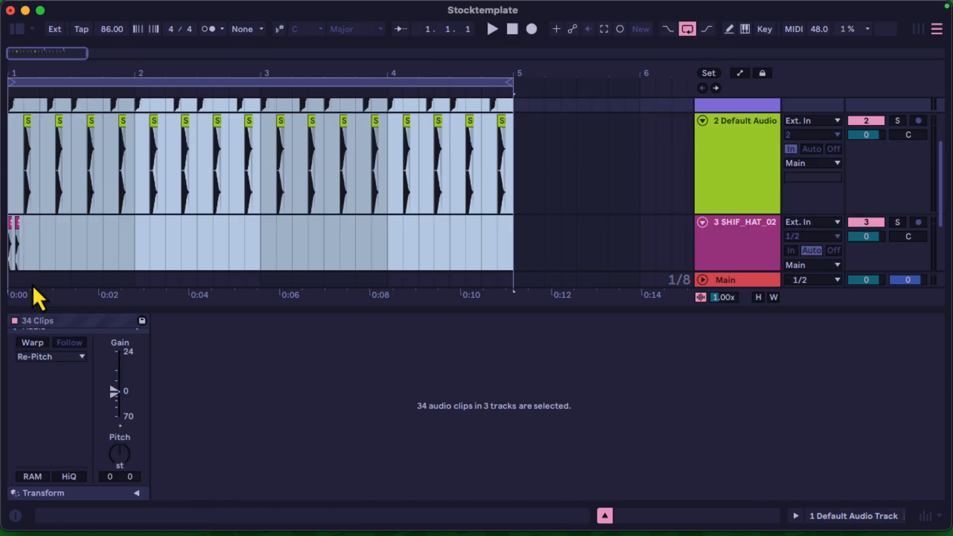
pyautogui.click(37, 344)
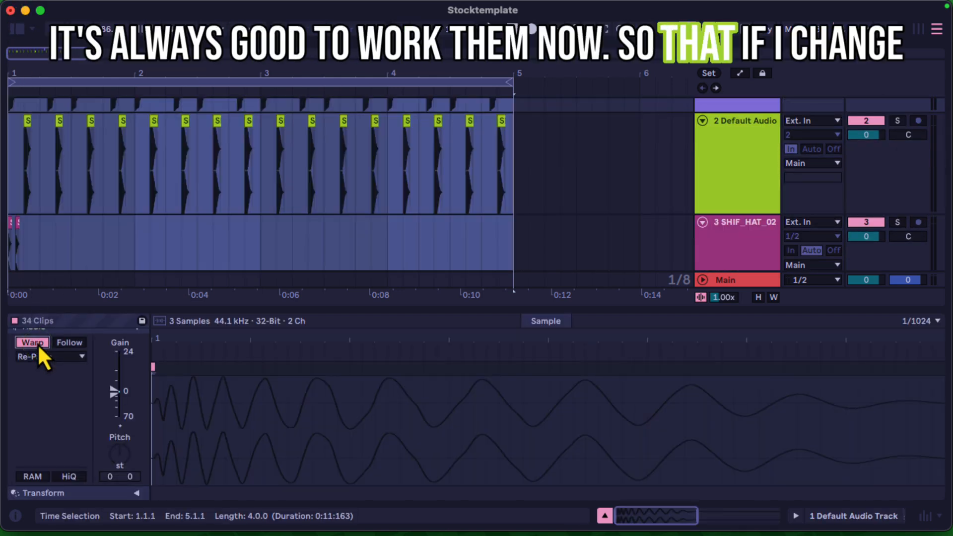
# Step: Lower the gain of the second hat clip at 1.1.2 to about -4.6 dB
pyautogui.moveTo(44, 73); pyautogui.dragTo(54, 108)
pyautogui.hscroll(-2, 87, 210)
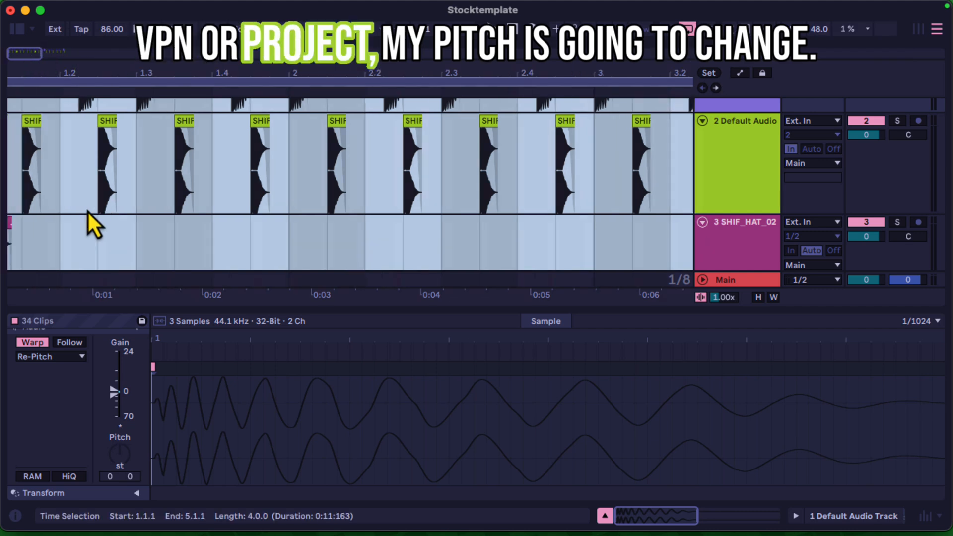
pyautogui.moveTo(52, 74); pyautogui.dragTo(56, 107)
pyautogui.hscroll(-2, 79, 227)
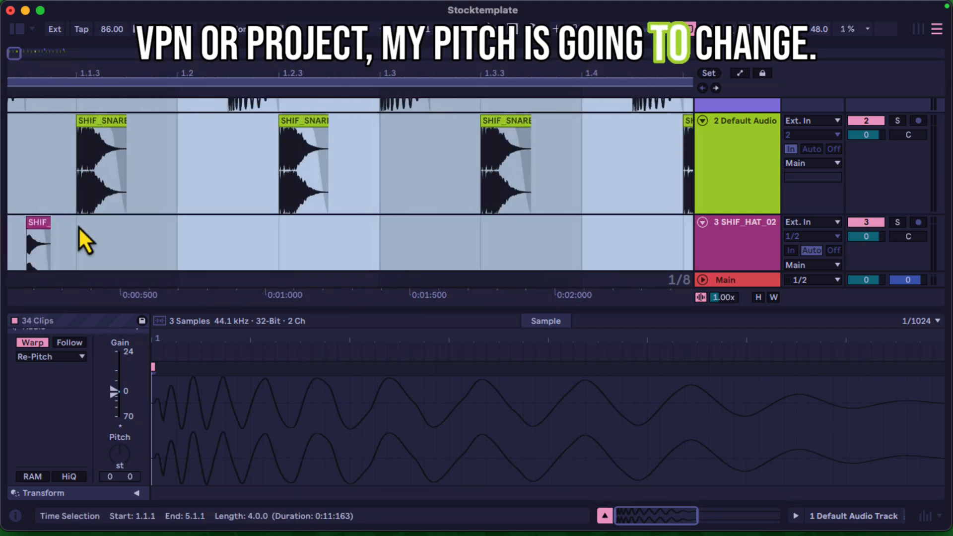
pyautogui.click(24, 228)
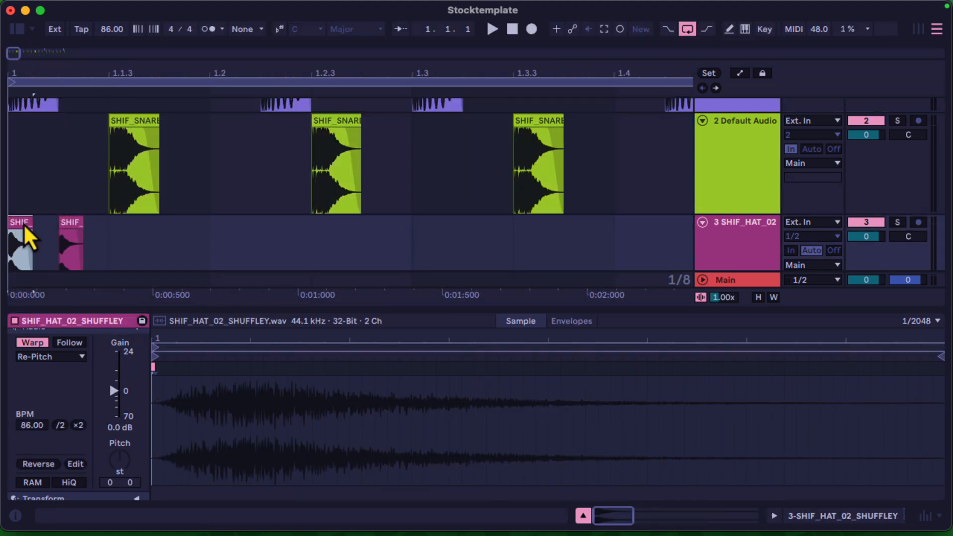
pyautogui.click(71, 237)
pyautogui.moveTo(109, 384); pyautogui.dragTo(113, 399)
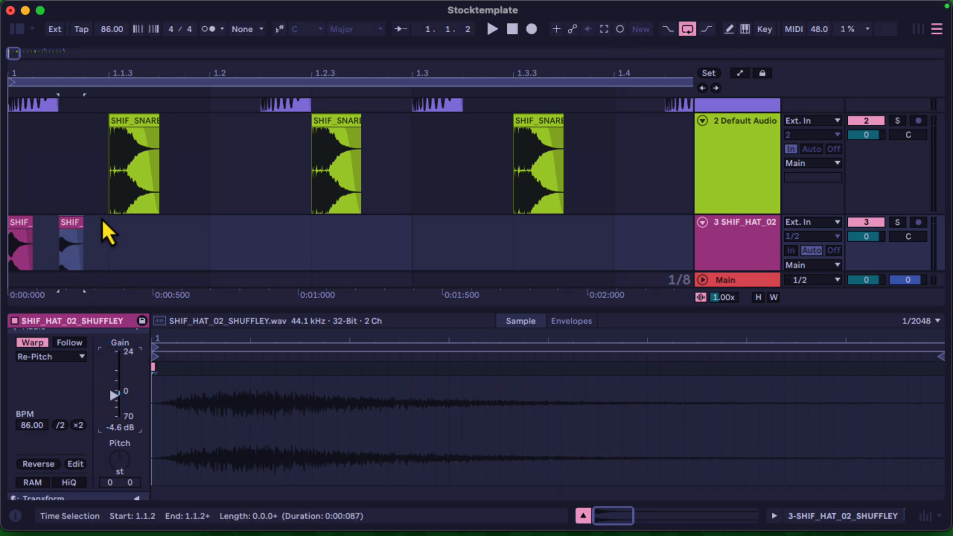
# Step: Duplicate the first 1/8-note section containing the two hat clips twice, filling the hat track up to 1.2.3
pyautogui.moveTo(101, 218); pyautogui.dragTo(3, 229)
pyautogui.press('super+d')
pyautogui.press('super+d')
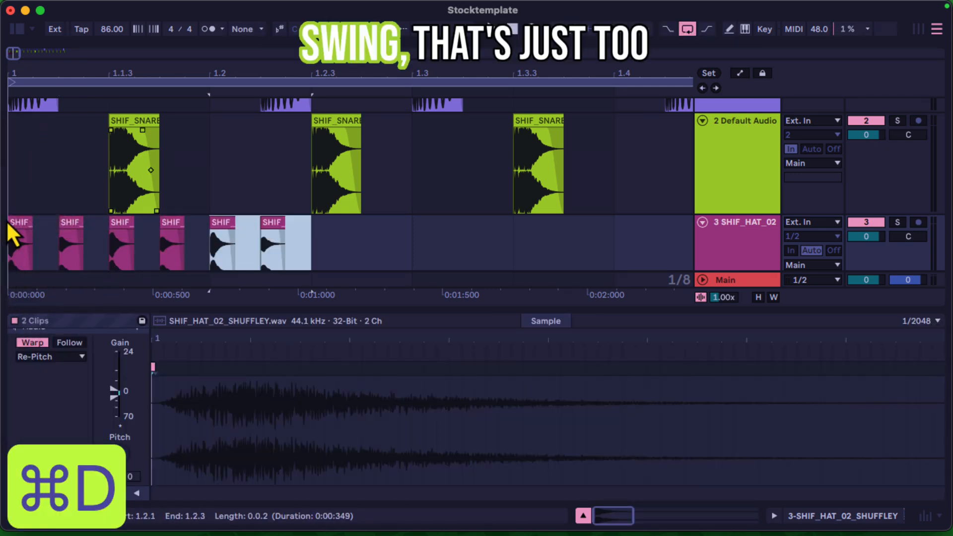
# Step: Solo the hat track and play back the hat pattern from the start
pyautogui.click(21, 238)
pyautogui.moveTo(187, 72); pyautogui.dragTo(187, 70)
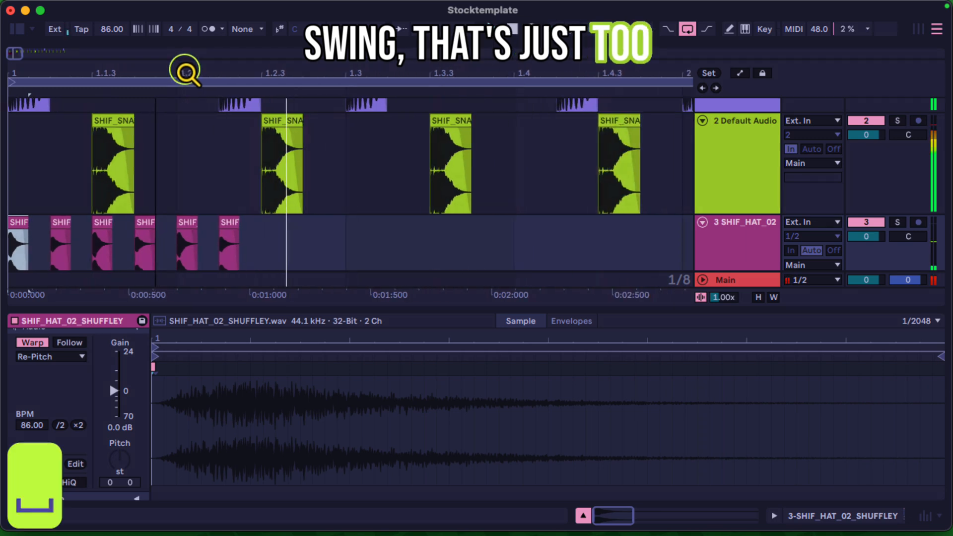
pyautogui.click(898, 223)
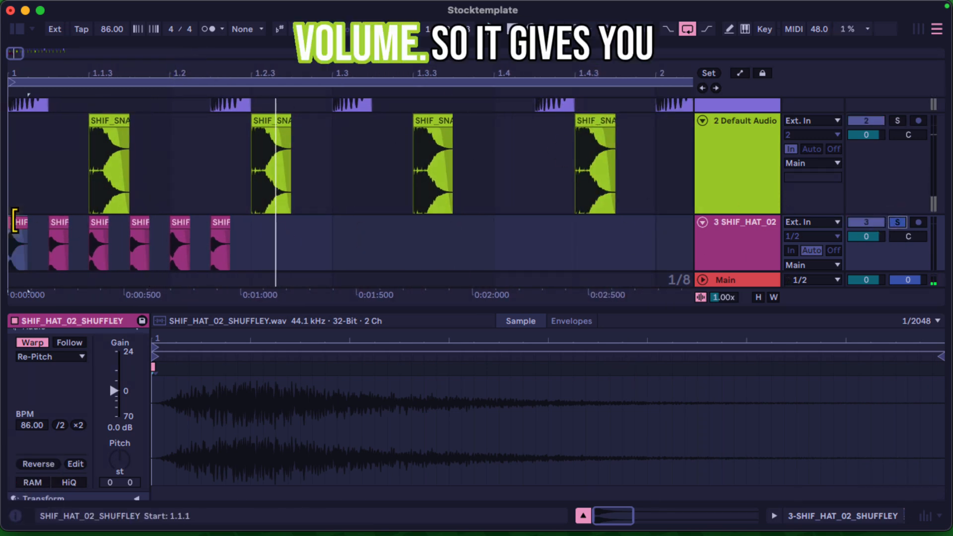
pyautogui.press('space')
pyautogui.press('space')
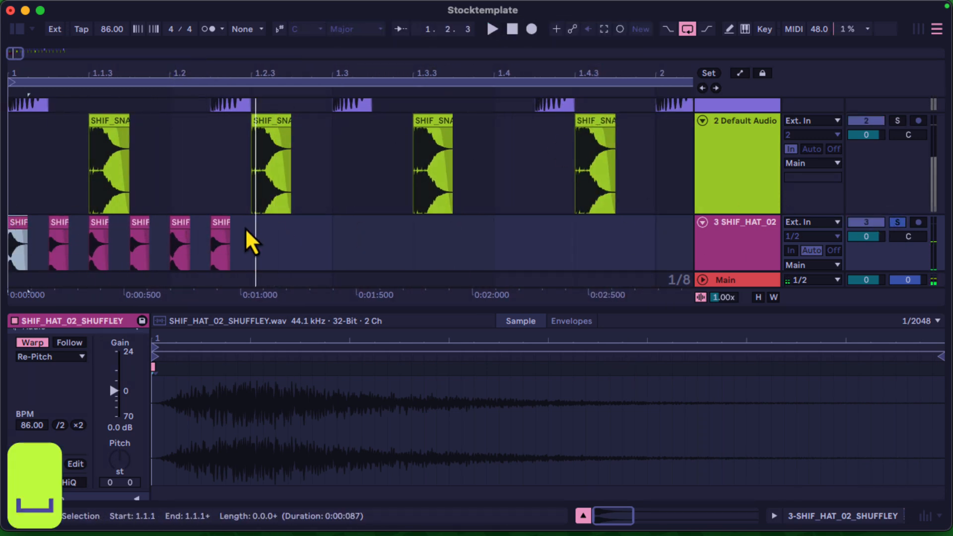
# Step: Duplicate the two hat clips between 1.2.1 and 1.2.3 once, extending the hat pattern up to 1.3.1
pyautogui.click(253, 228)
pyautogui.moveTo(255, 231); pyautogui.dragTo(172, 239)
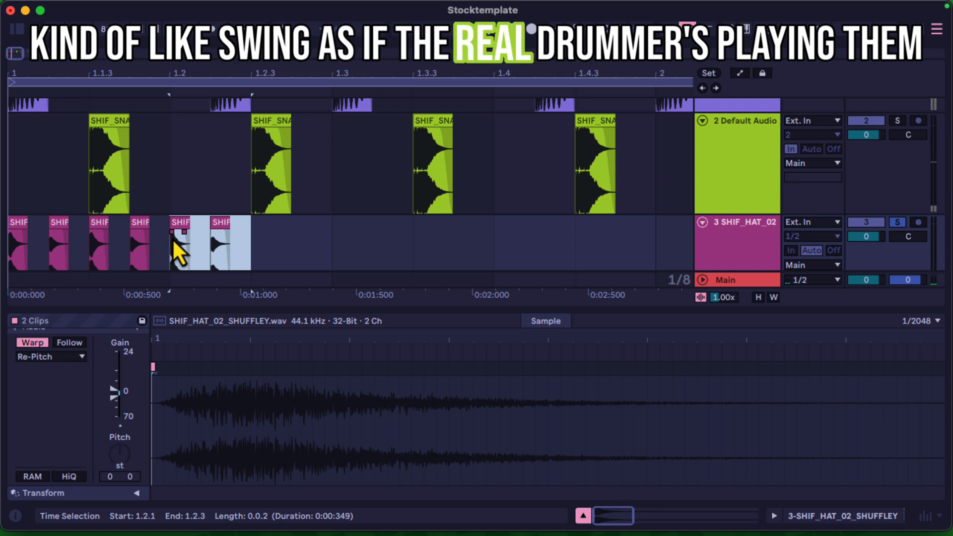
pyautogui.moveTo(215, 75); pyautogui.dragTo(215, 54)
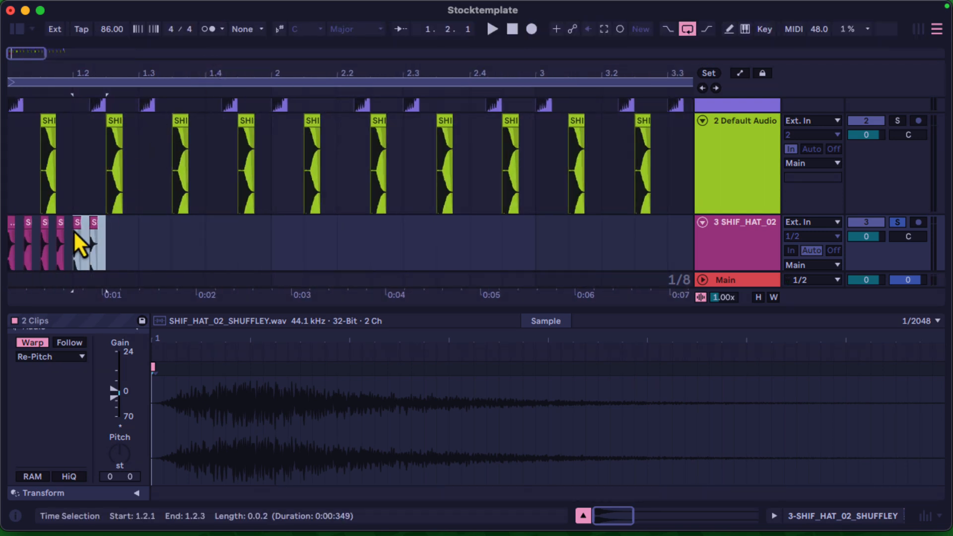
pyautogui.moveTo(66, 234); pyautogui.dragTo(8, 237)
pyautogui.moveTo(72, 239); pyautogui.dragTo(7, 247)
pyautogui.press('super+d')
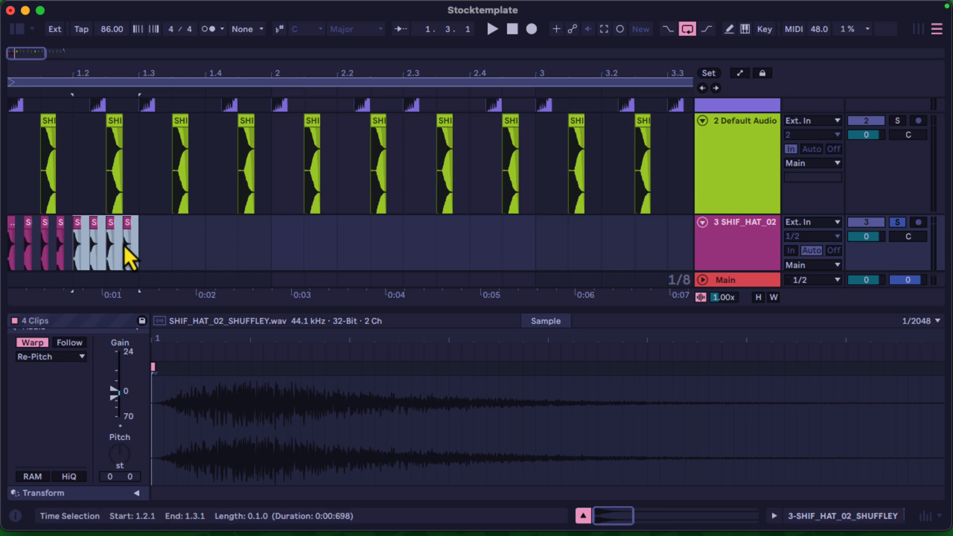
# Step: Duplicate the eight hat clips from 1.1.1 to 1.3.1 repeatedly until the hat track is filled up to 5.1.1
pyautogui.moveTo(135, 245); pyautogui.dragTo(7, 245)
pyautogui.press('super+d')
pyautogui.press('super+d')
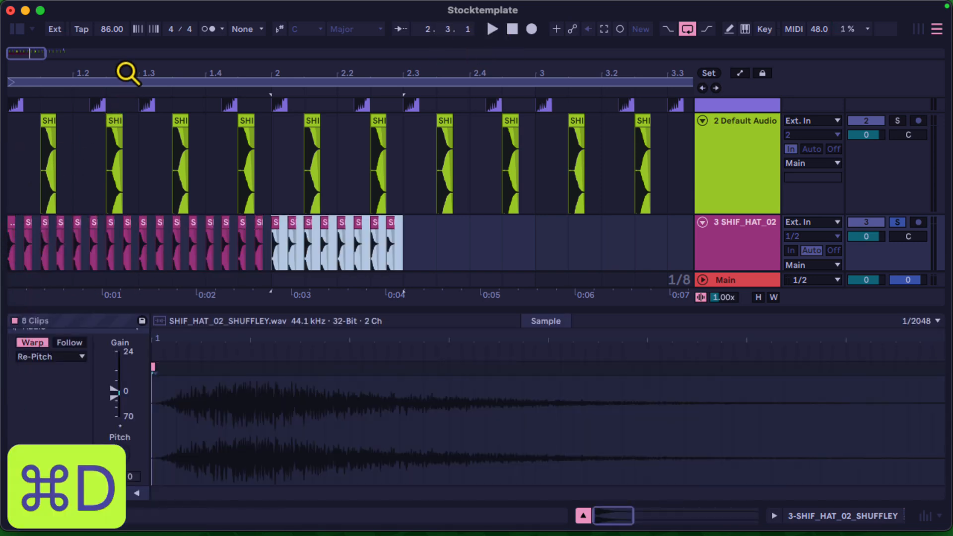
pyautogui.press('super+d')
pyautogui.press('super+d')
pyautogui.press('super+d')
pyautogui.press('super+d')
pyautogui.press('super+d')
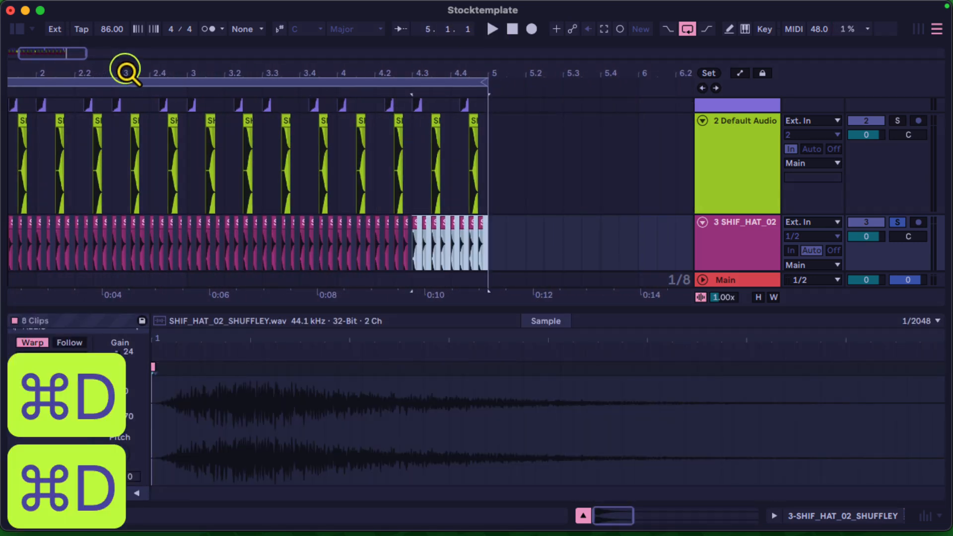
# Step: Play the beat from the start with the hat track unsoloed, and hide the clip detail view to show all three drum tracks
pyautogui.press('space')
pyautogui.click(512, 30)
pyautogui.click(512, 29)
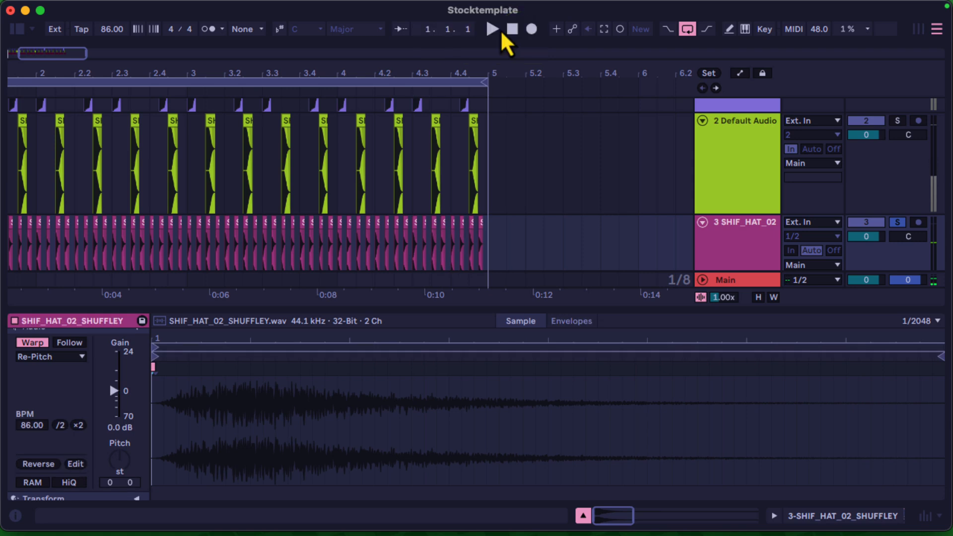
pyautogui.click(897, 223)
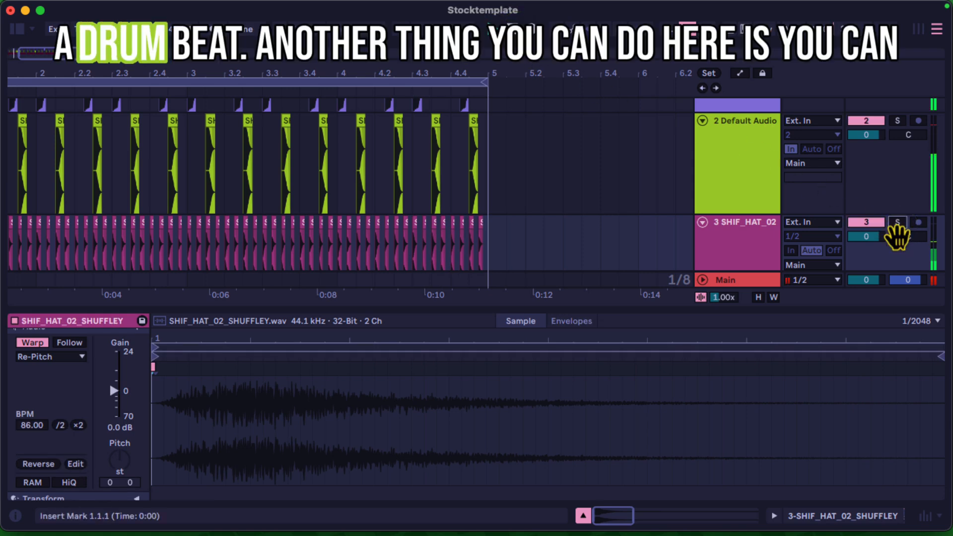
pyautogui.moveTo(310, 311); pyautogui.dragTo(293, 416)
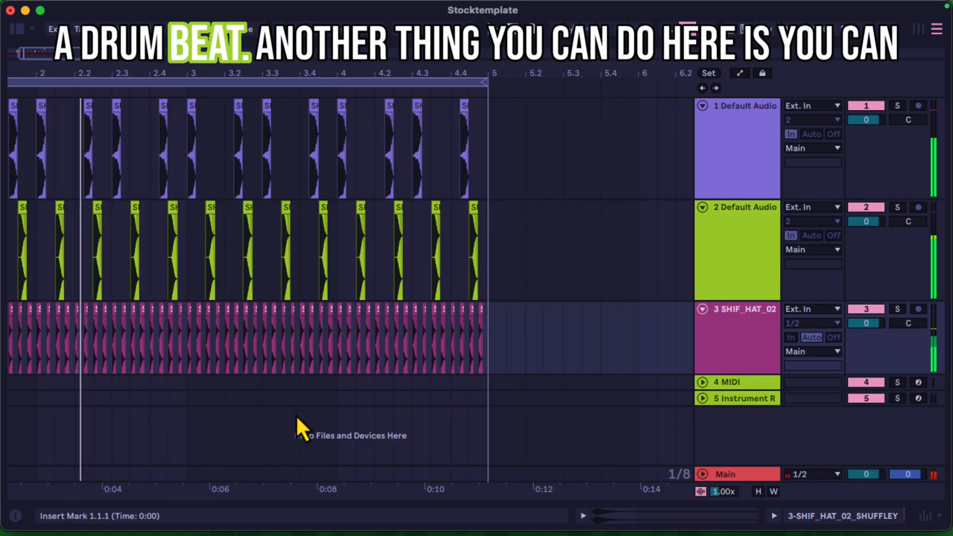
pyautogui.moveTo(65, 75); pyautogui.dragTo(66, 119)
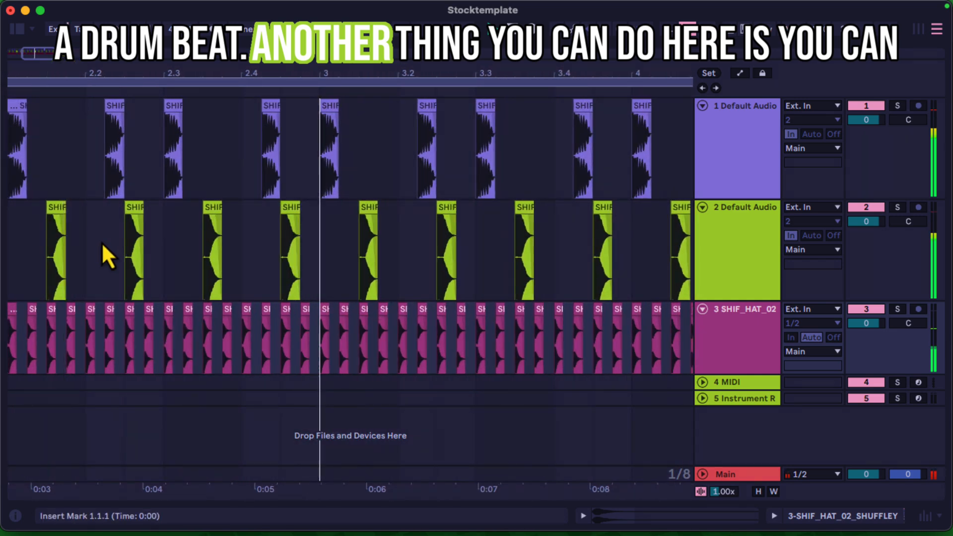
pyautogui.hscroll(-8, 102, 243)
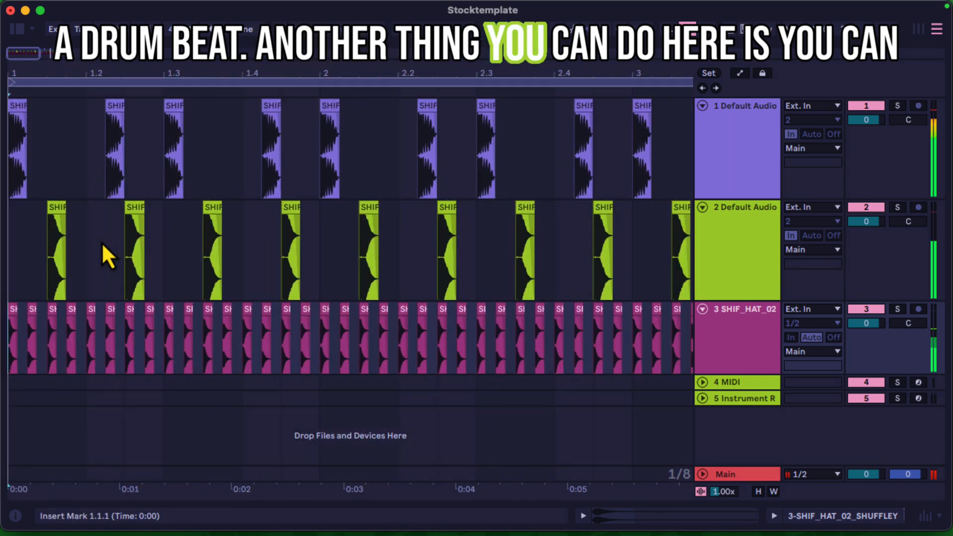
pyautogui.moveTo(138, 85); pyautogui.dragTo(138, 68)
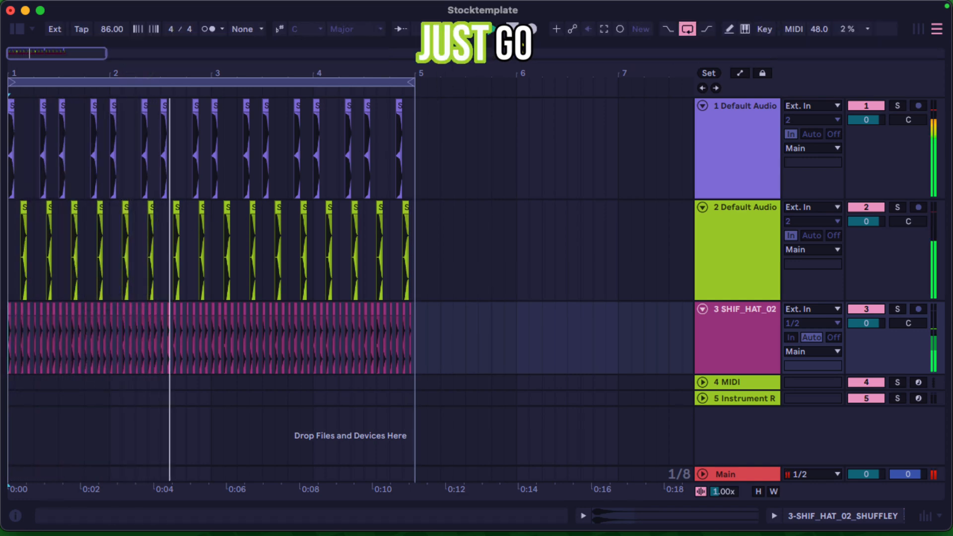
# Step: Collapse the hat track and consolidate the kicks and the snares in bars 1 to 4 into one clip per track
pyautogui.click(702, 309)
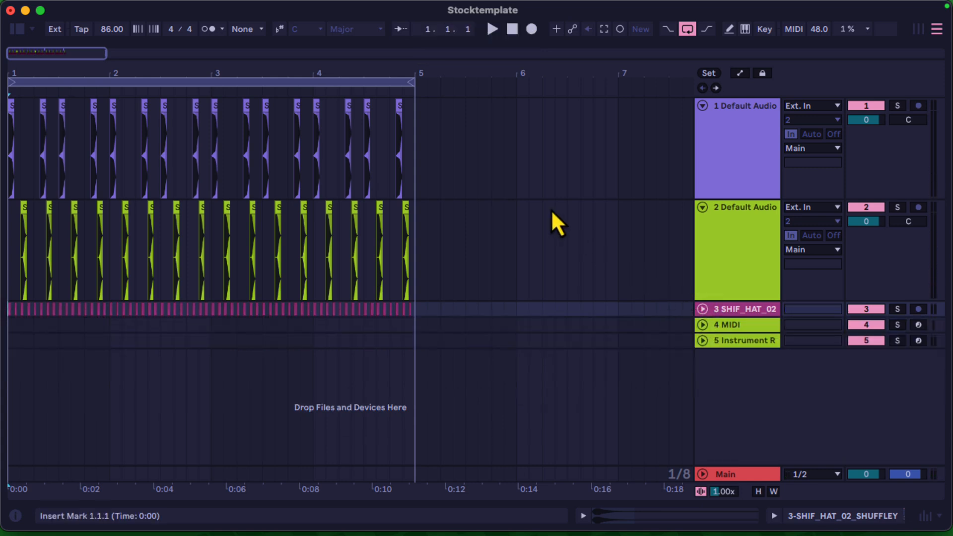
pyautogui.moveTo(416, 124); pyautogui.dragTo(3, 158)
pyautogui.press('super+j')
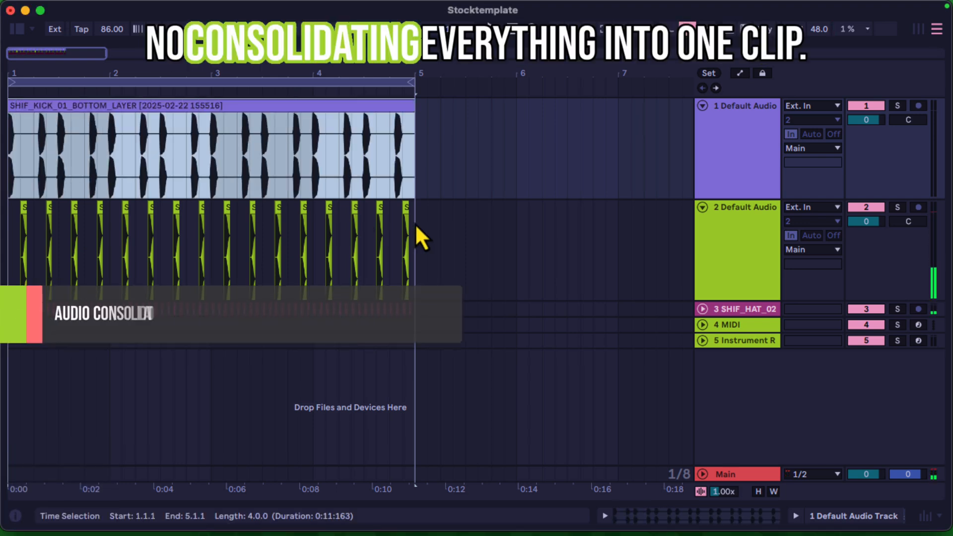
pyautogui.moveTo(415, 225); pyautogui.dragTo(2, 264)
pyautogui.press('super+j')
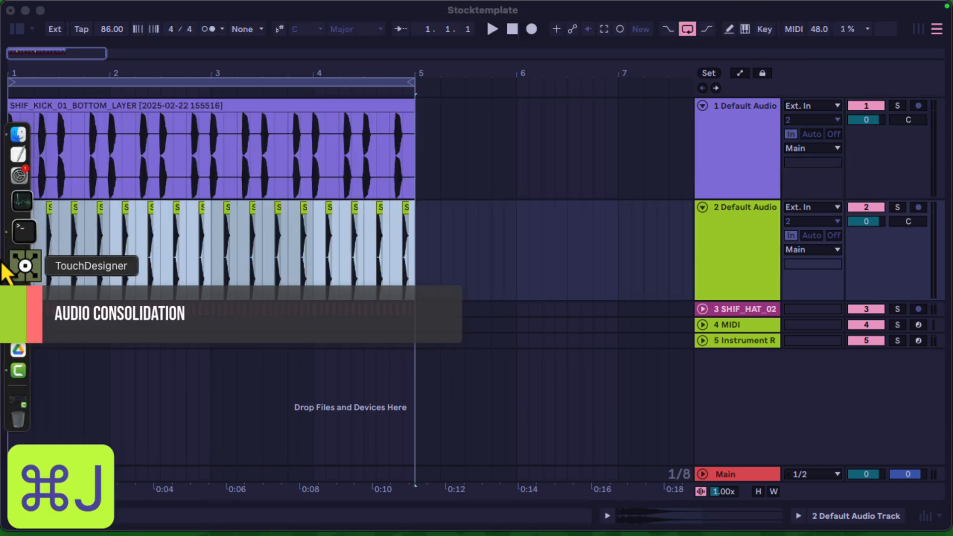
# Step: Expand the hat track and consolidate its clips in bars 1 to 4 into a single clip
pyautogui.click(703, 309)
pyautogui.moveTo(413, 343); pyautogui.dragTo(3, 329)
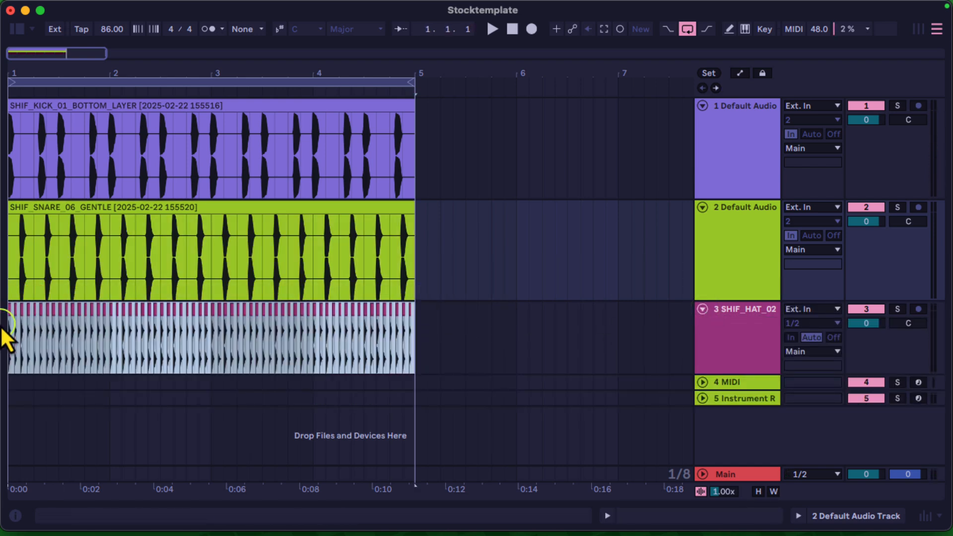
pyautogui.rightClick(104, 325)
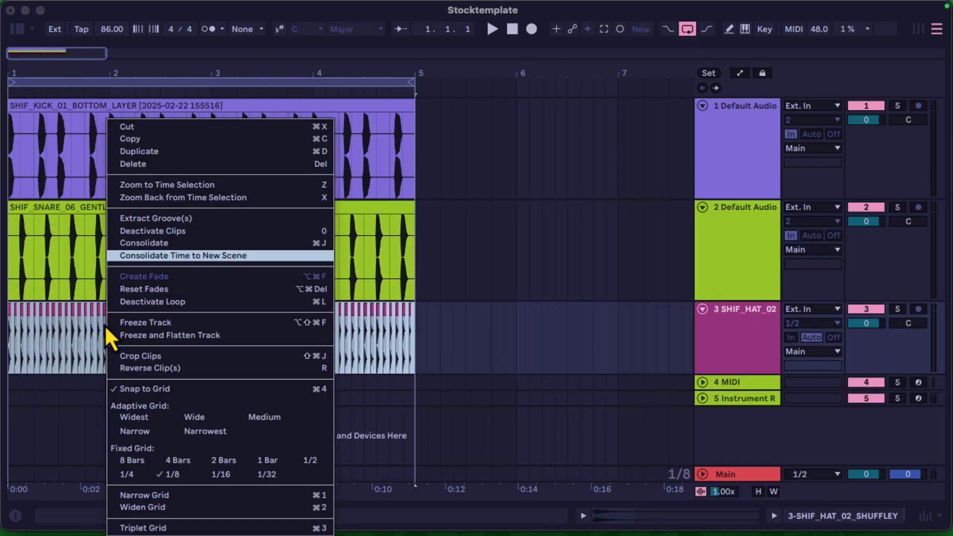
pyautogui.click(500, 349)
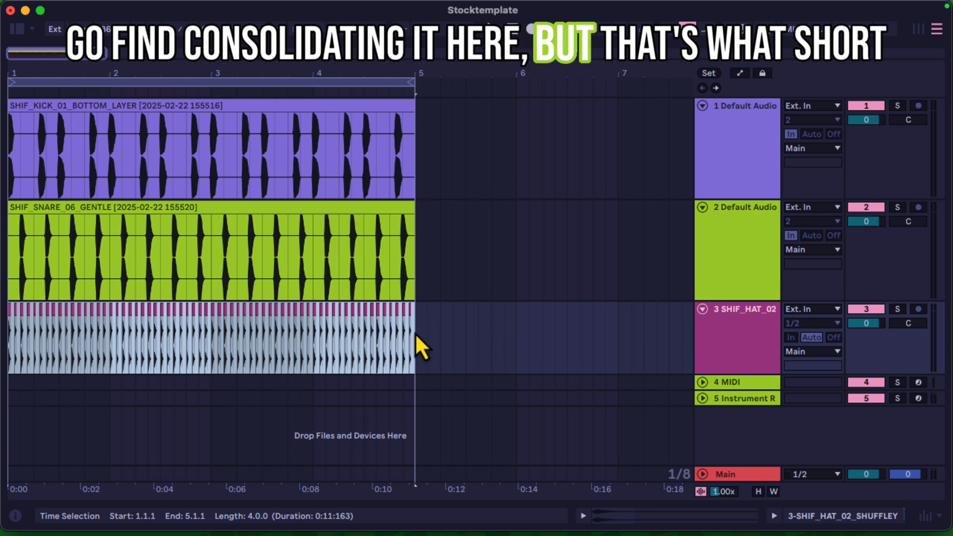
pyautogui.press('super+j')
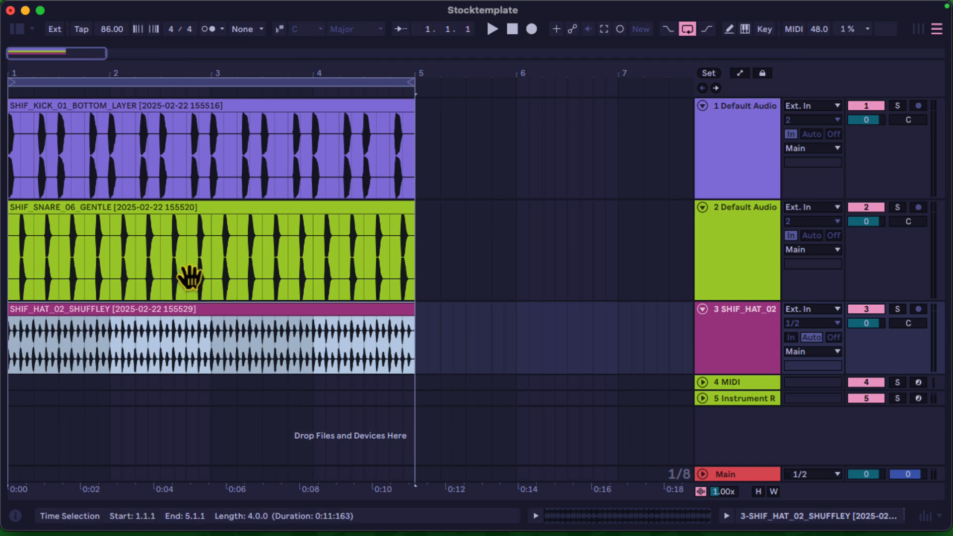
# Step: Convert the drums of the consolidated kick clip to a new MIDI track and select that track to show its devices
pyautogui.rightClick(141, 109)
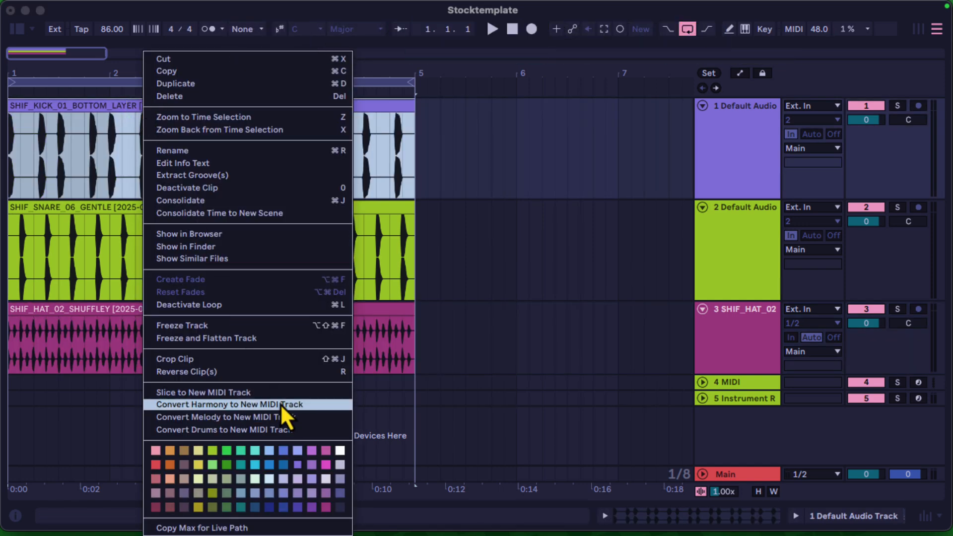
pyautogui.click(263, 430)
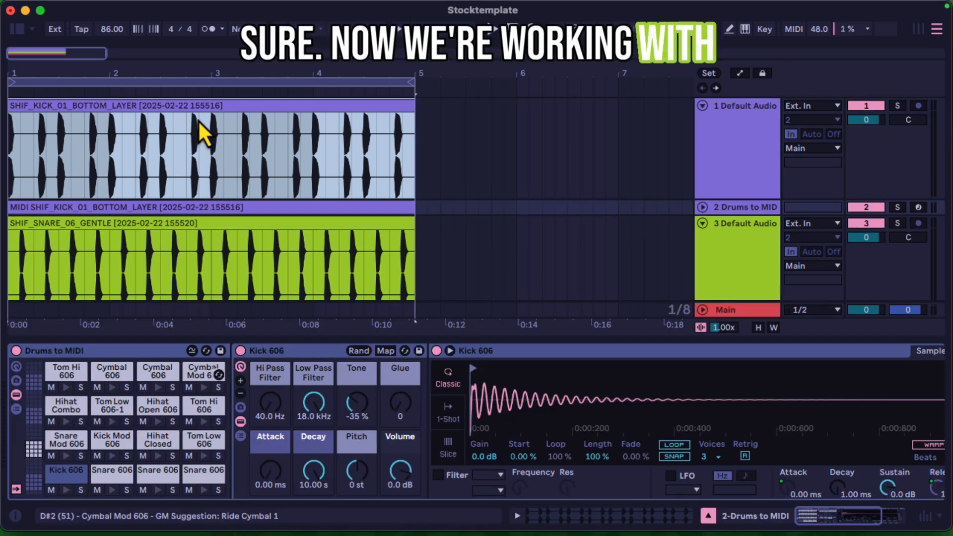
pyautogui.click(734, 114)
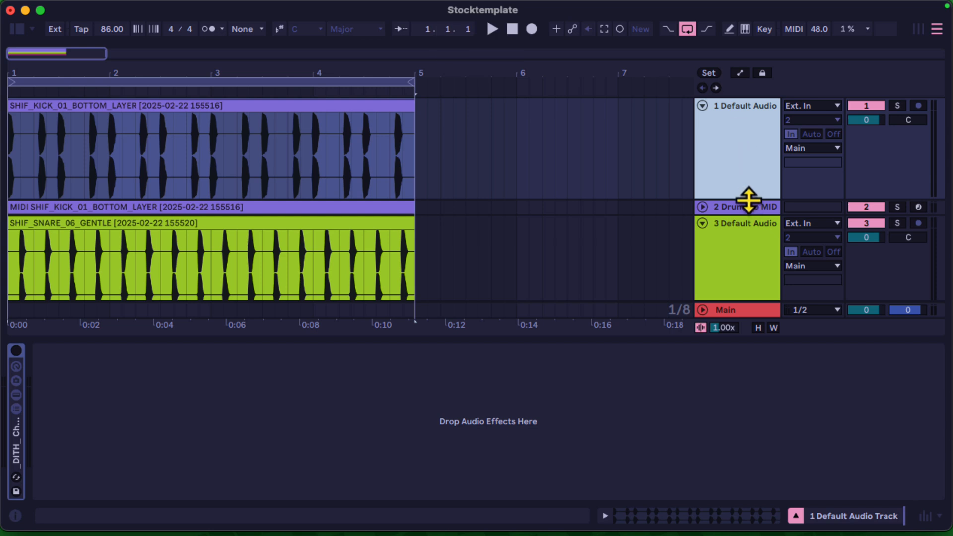
pyautogui.click(750, 210)
pyautogui.click(742, 244)
pyautogui.click(738, 207)
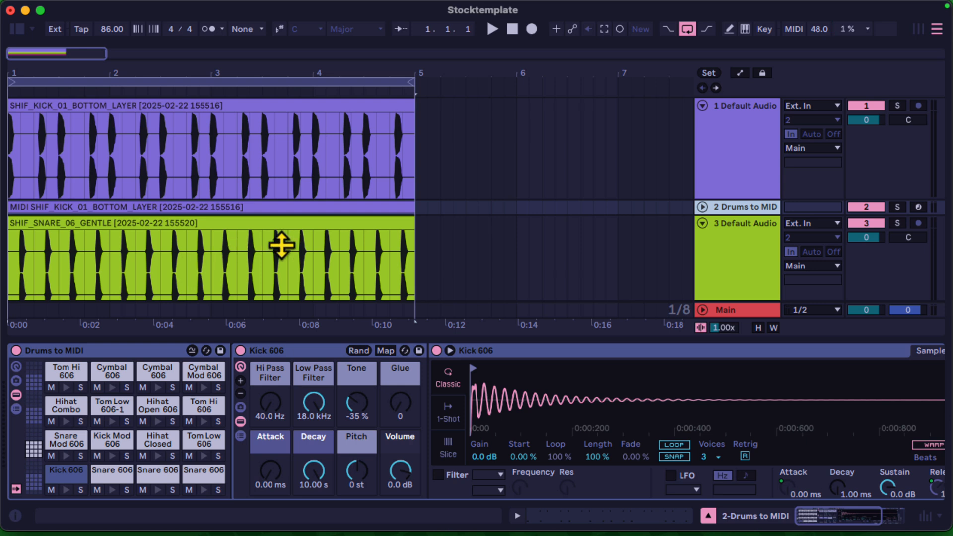
# Step: Expand the converted drum MIDI track, solo it and play it back
pyautogui.click(708, 214)
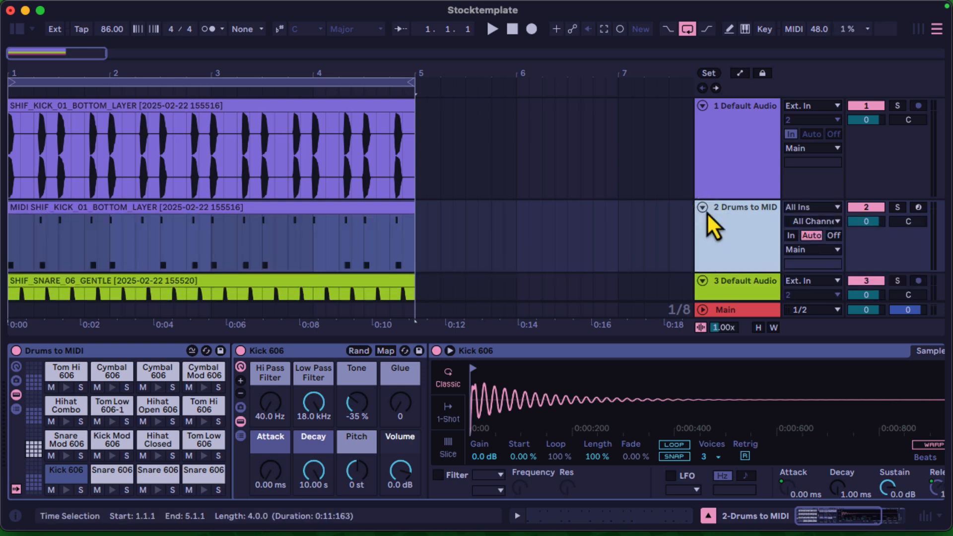
pyautogui.click(897, 207)
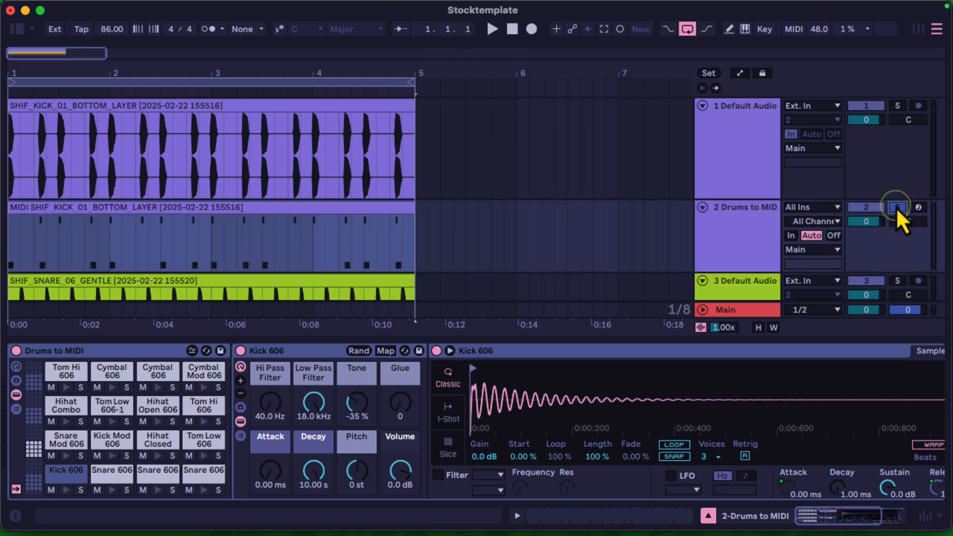
pyautogui.press('space')
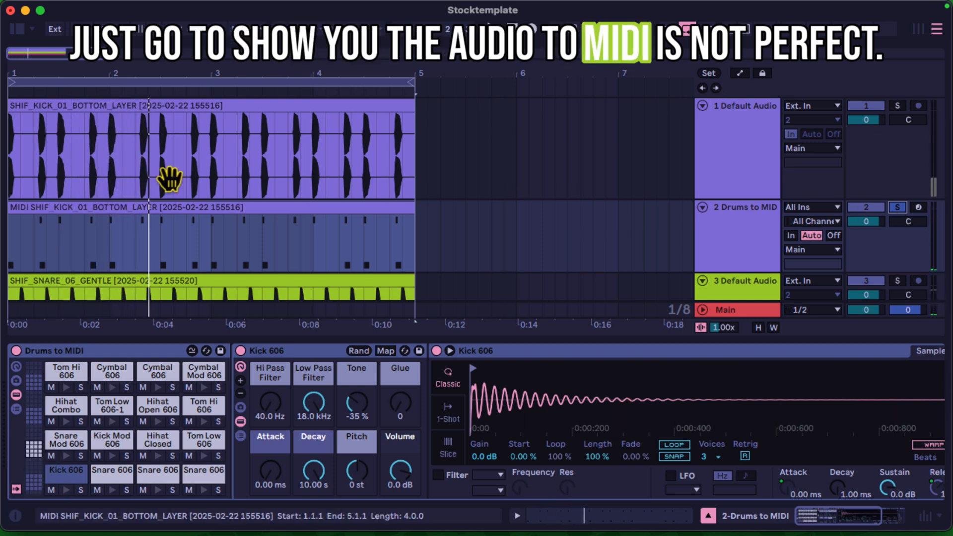
# Step: Undo the conversion of the kick clip to a MIDI track, including the track's solo
pyautogui.press('super+z')
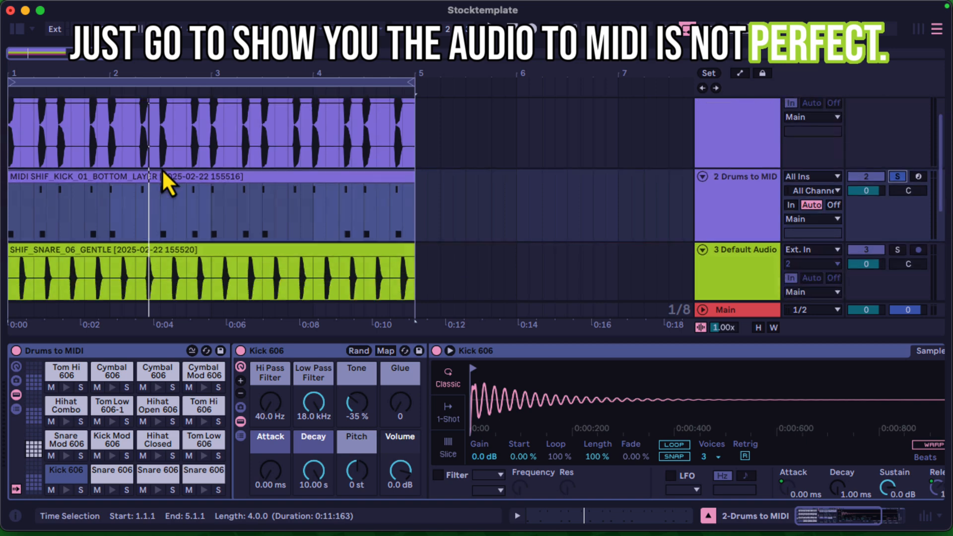
pyautogui.scroll(-4, 162, 169)
pyautogui.scroll(5, 162, 169)
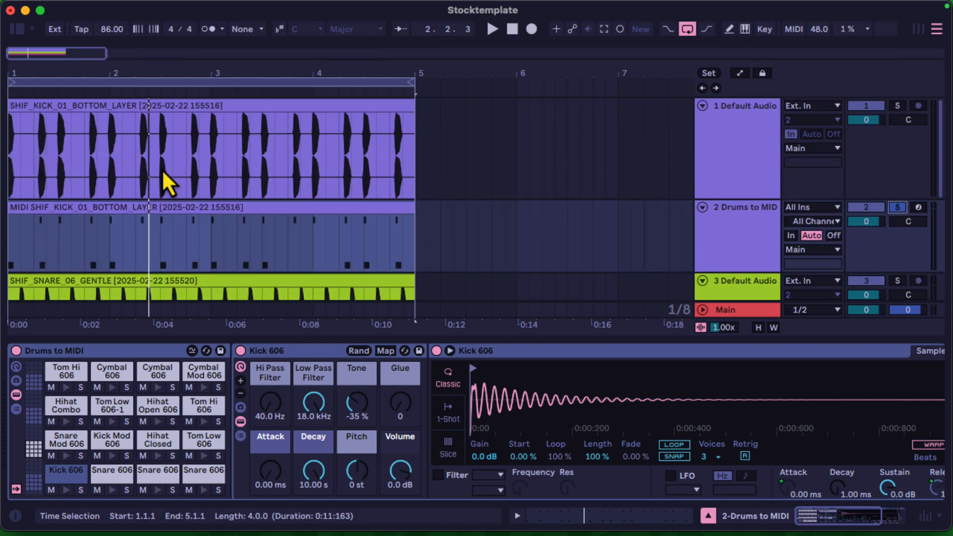
pyautogui.scroll(-2, 162, 169)
pyautogui.press('super+z')
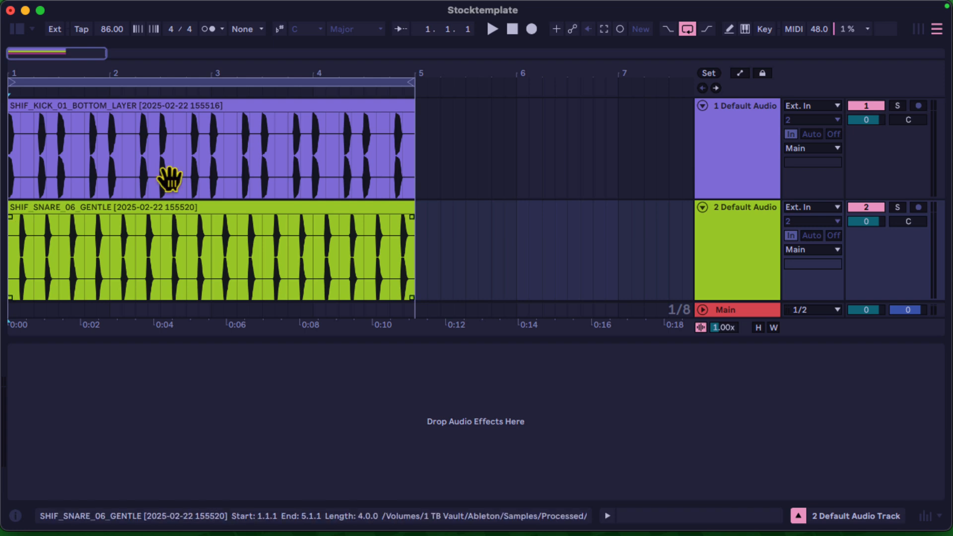
# Step: Play back the consolidated drum beat from the start and collapse the hat track
pyautogui.scroll(-5, 161, 169)
pyautogui.press('space')
pyautogui.scroll(-1, 169, 181)
pyautogui.press('space')
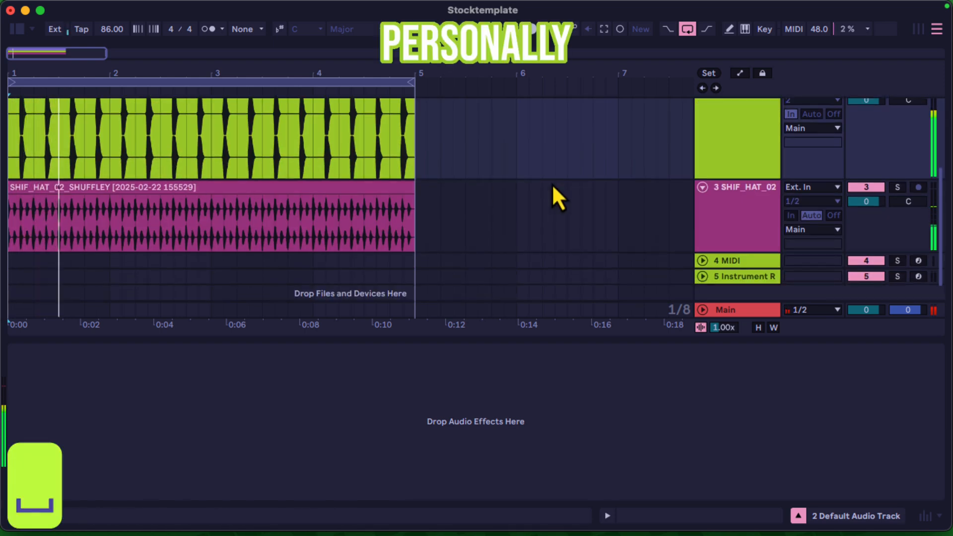
pyautogui.click(702, 188)
# Step: Add a Drum Rack from the library's instruments as a new track below the existing tracks
pyautogui.click(17, 30)
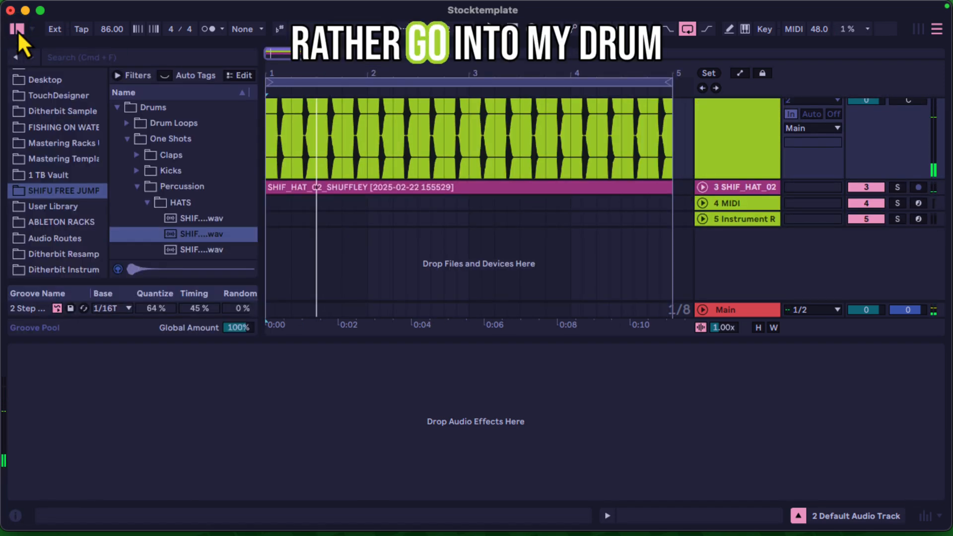
pyautogui.scroll(10, 70, 110)
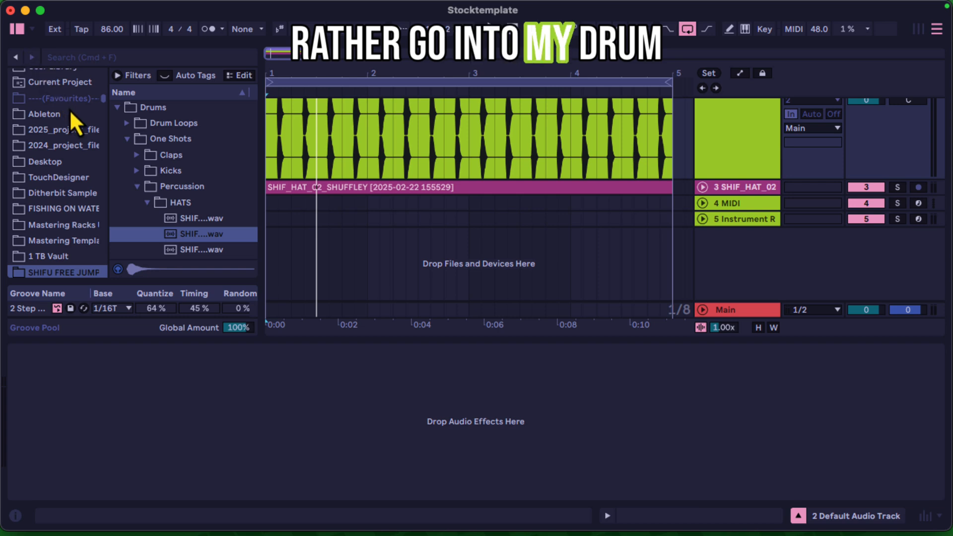
pyautogui.scroll(5, 78, 125)
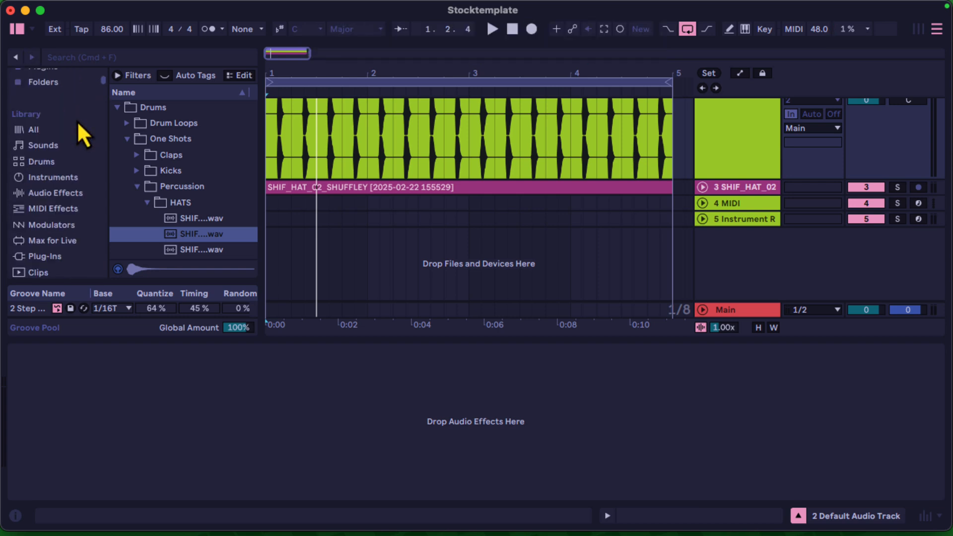
pyautogui.click(40, 163)
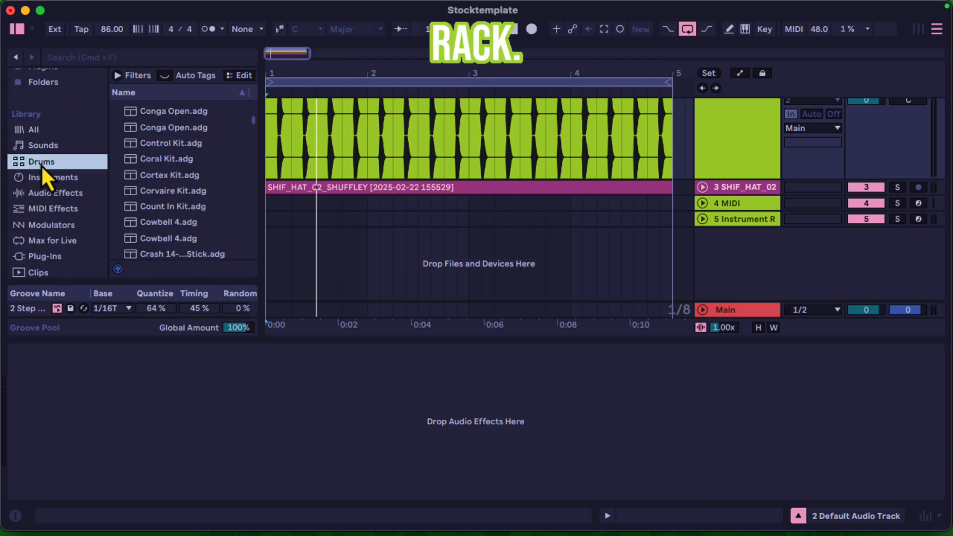
pyautogui.click(61, 179)
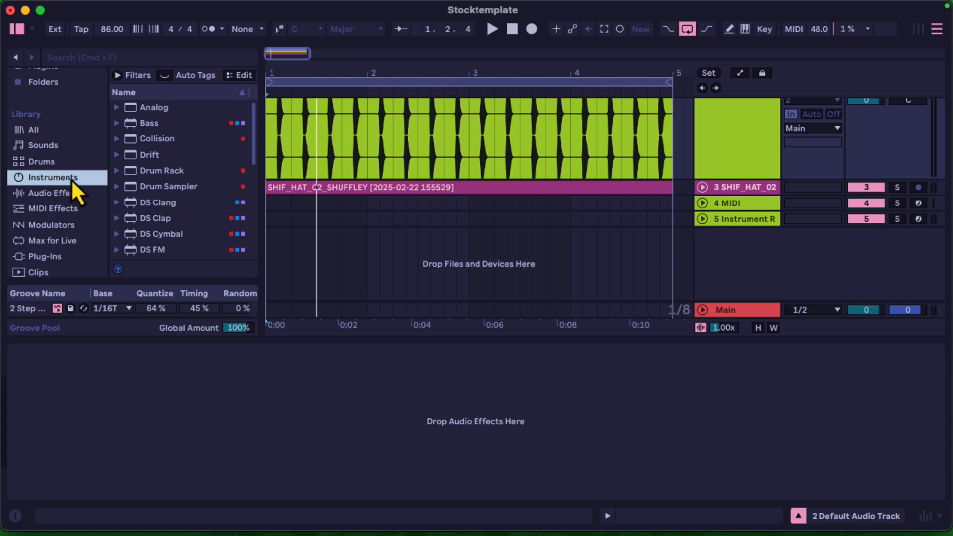
pyautogui.click(167, 172)
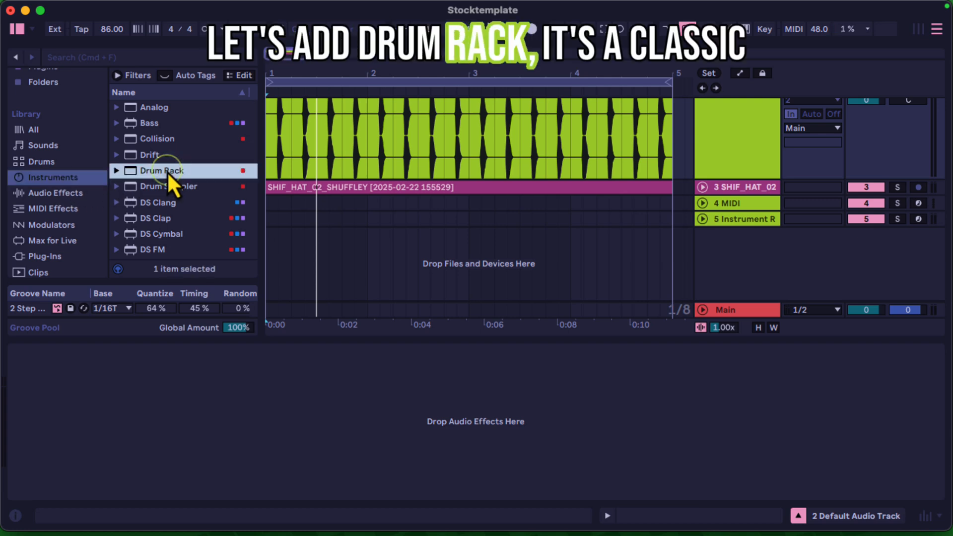
pyautogui.moveTo(167, 171); pyautogui.dragTo(719, 264)
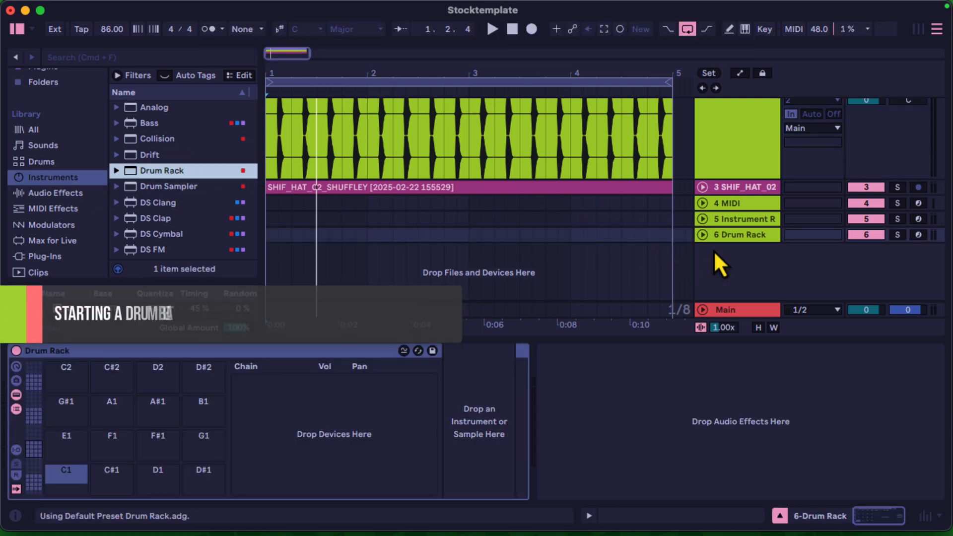
# Step: Narrow the grid to 1/32 and cut and paste the first kick hit, 1.1.1 to 1.1.2, in place as its own clip
pyautogui.scroll(5, 538, 180)
pyautogui.moveTo(290, 75); pyautogui.dragTo(275, 117)
pyautogui.press('super+1')
pyautogui.press('super+1')
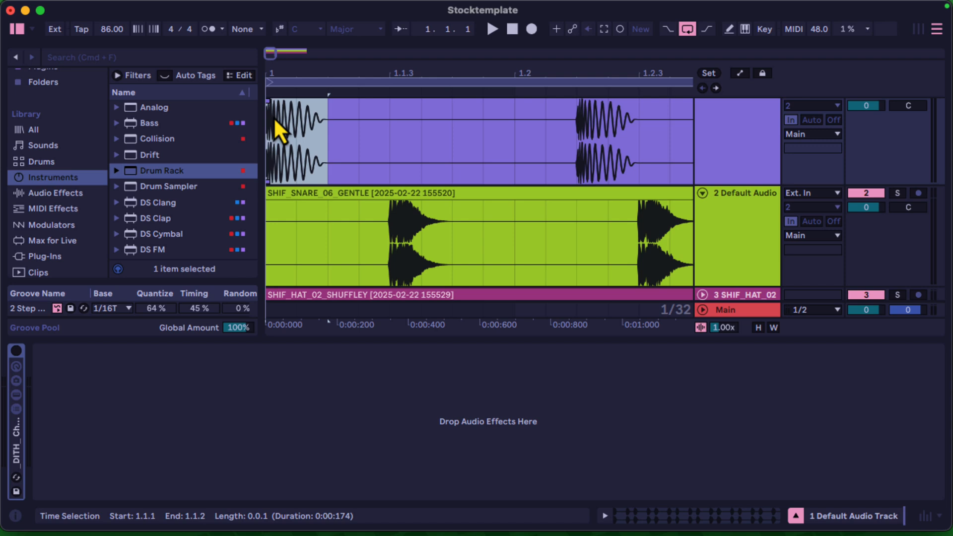
pyautogui.press('super+x')
pyautogui.press('super+v')
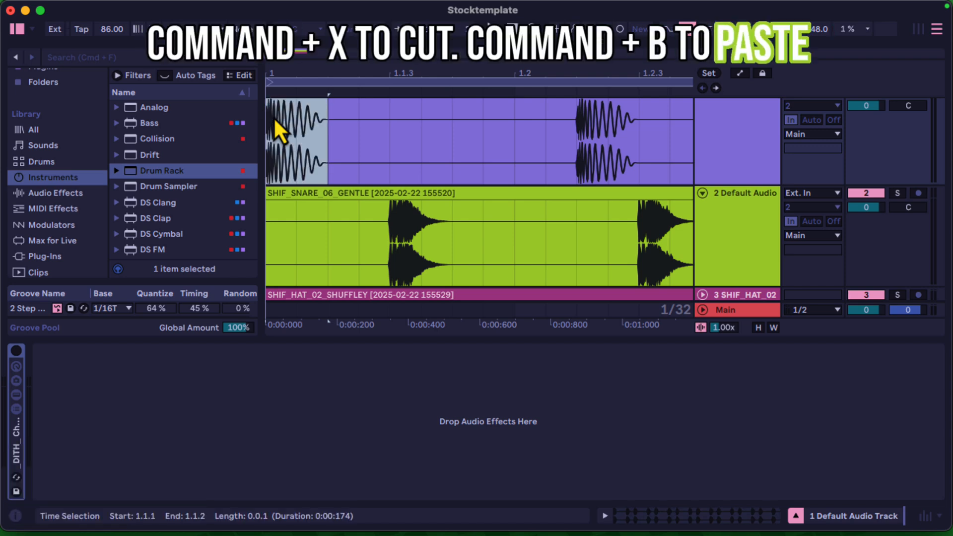
# Step: Load the separated kick hit onto the Drum Rack's C1 pad
pyautogui.scroll(-3, 273, 117)
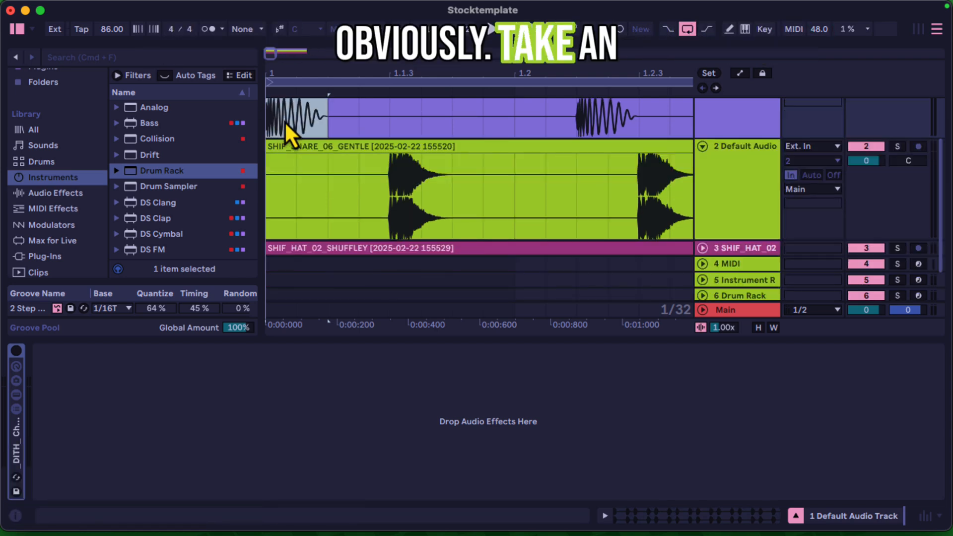
pyautogui.click(734, 296)
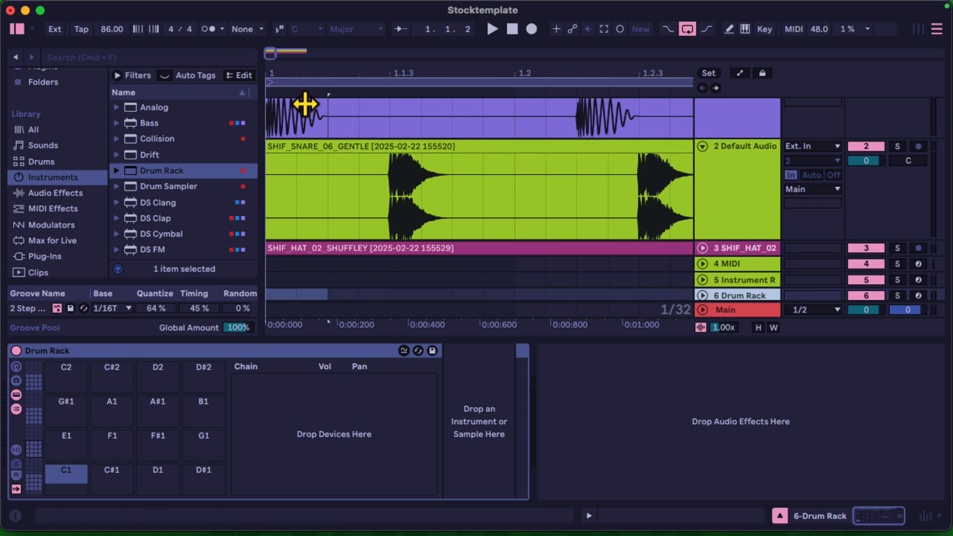
pyautogui.scroll(3, 305, 112)
pyautogui.moveTo(314, 115); pyautogui.dragTo(66, 476)
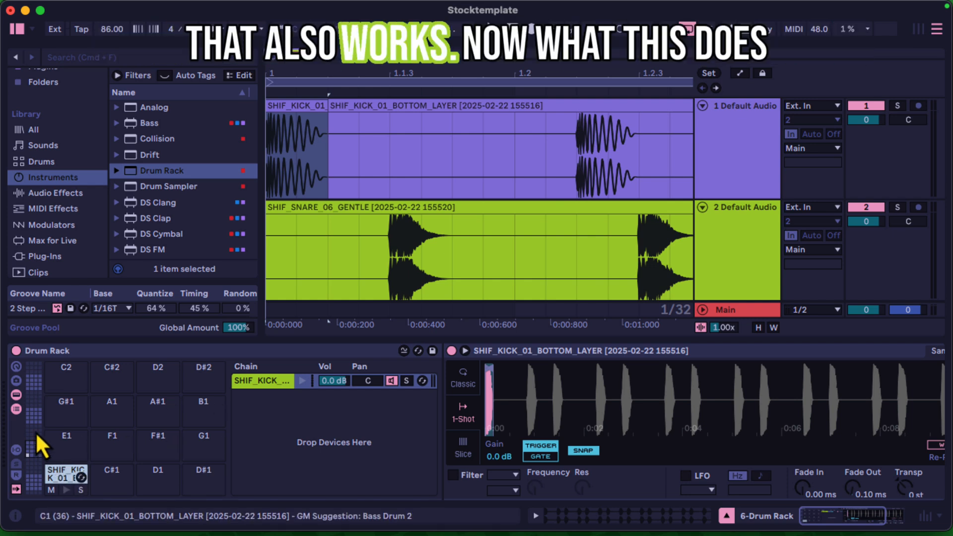
# Step: Hide the Drum Rack's chain list and devices, show them again and keep the pad view on C1 to D#2
pyautogui.click(17, 397)
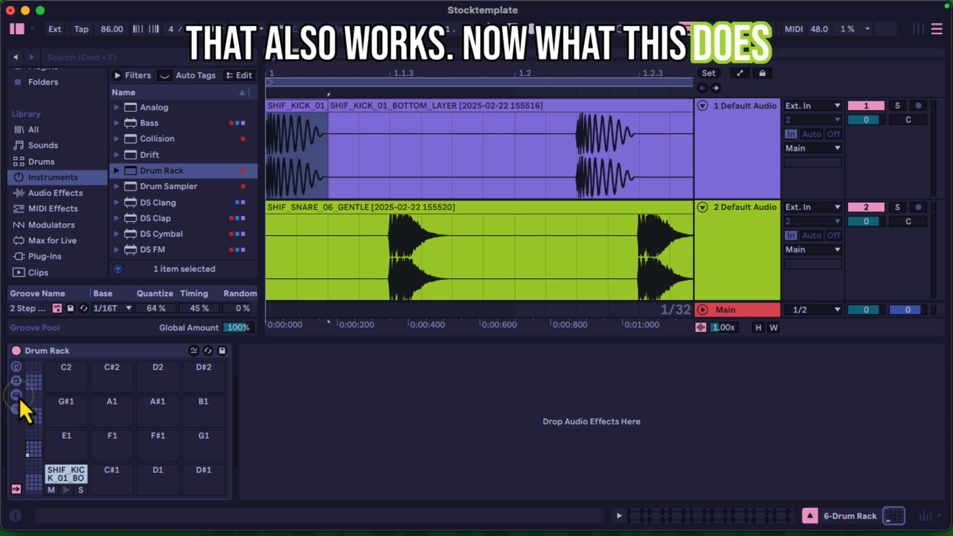
pyautogui.click(18, 396)
pyautogui.click(17, 409)
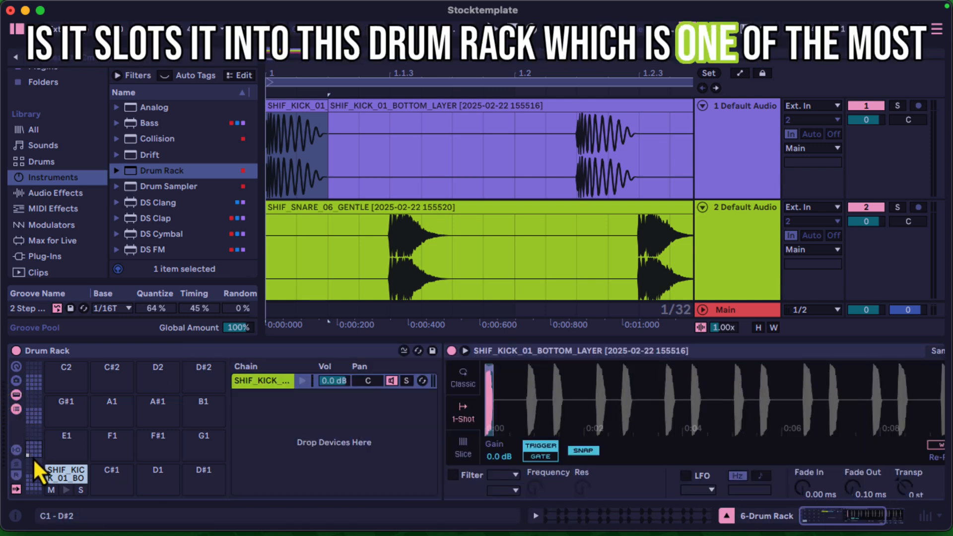
pyautogui.moveTo(34, 455)
pyautogui.mouseDown()
pyautogui.moveTo(34, 383)
pyautogui.moveTo(35, 449)
pyautogui.mouseUp()
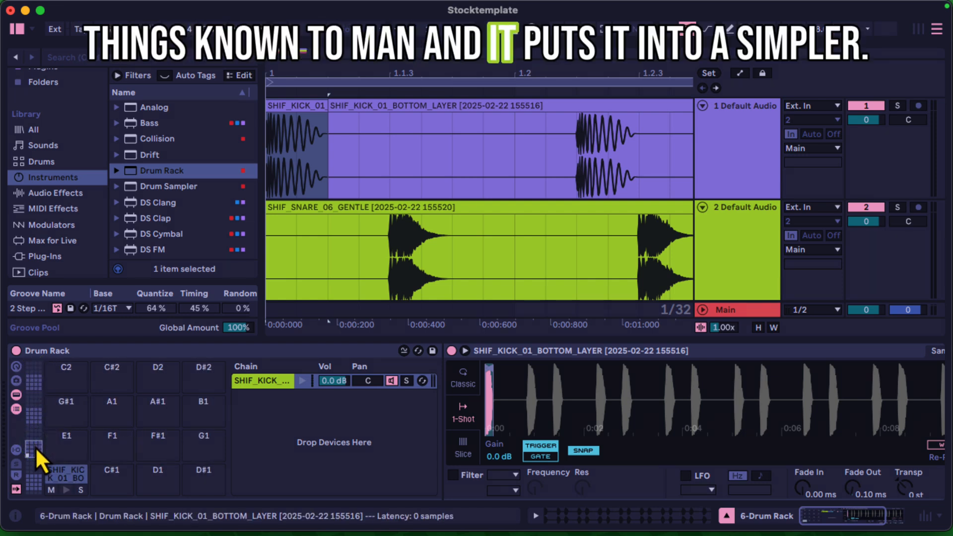
# Step: Convert the kick pad's Simpler to Sampler and undo the conversion
pyautogui.rightClick(533, 352)
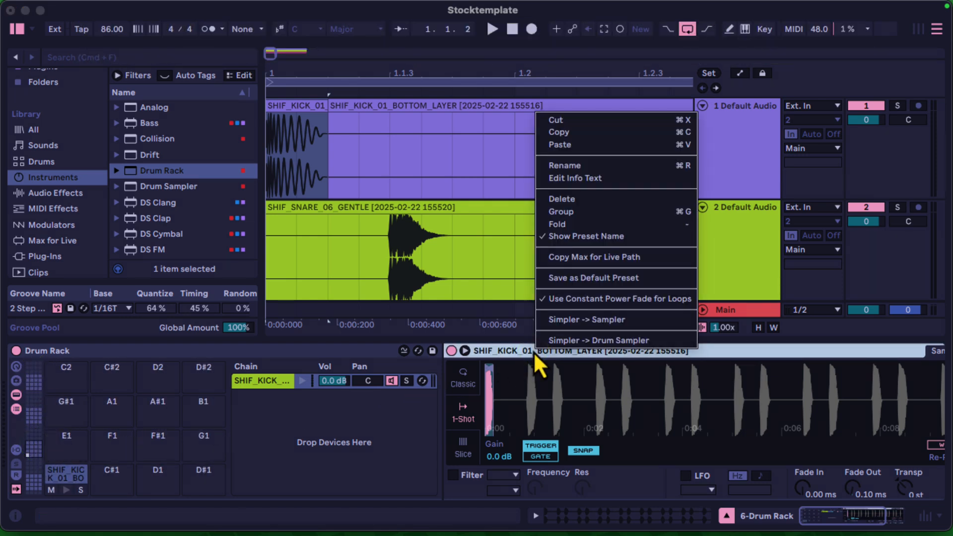
pyautogui.click(588, 320)
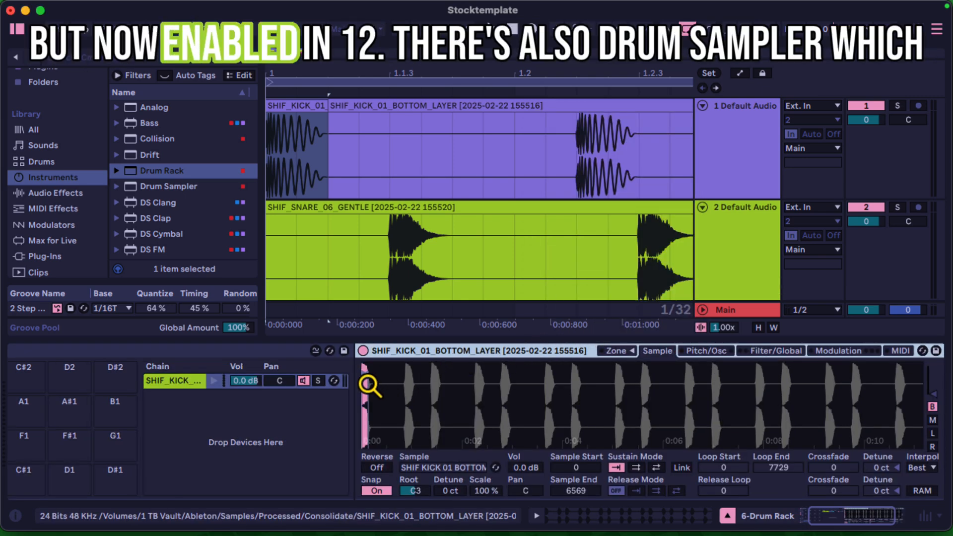
pyautogui.press('super+z')
# Step: Convert the kick pad's Simpler to Drum Sampler
pyautogui.rightClick(457, 350)
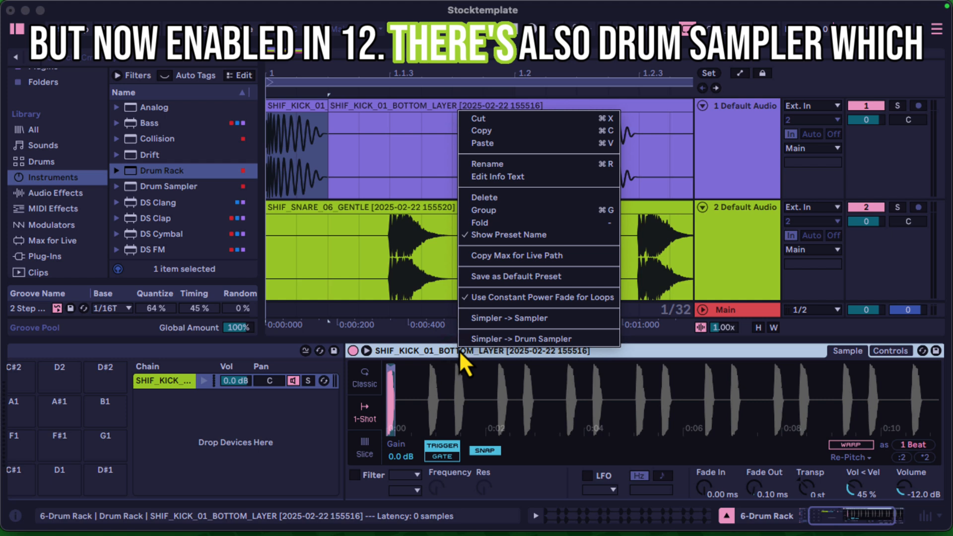
pyautogui.click(506, 338)
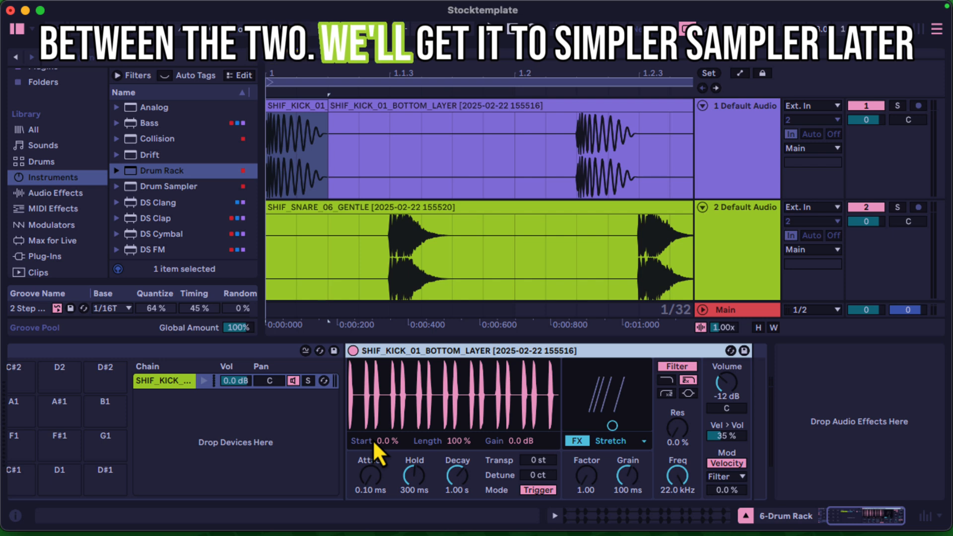
pyautogui.rightClick(449, 351)
pyautogui.click(430, 349)
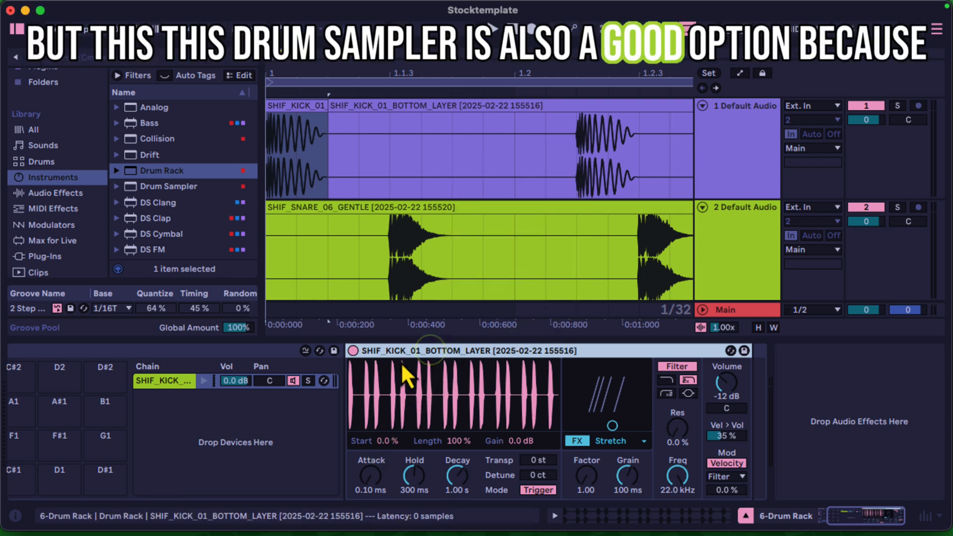
pyautogui.hscroll(-3, 247, 416)
# Step: Cut and paste the first snare hit, 1.1.3 to 1.1.4, in place so it becomes its own clip
pyautogui.scroll(-1, 420, 260)
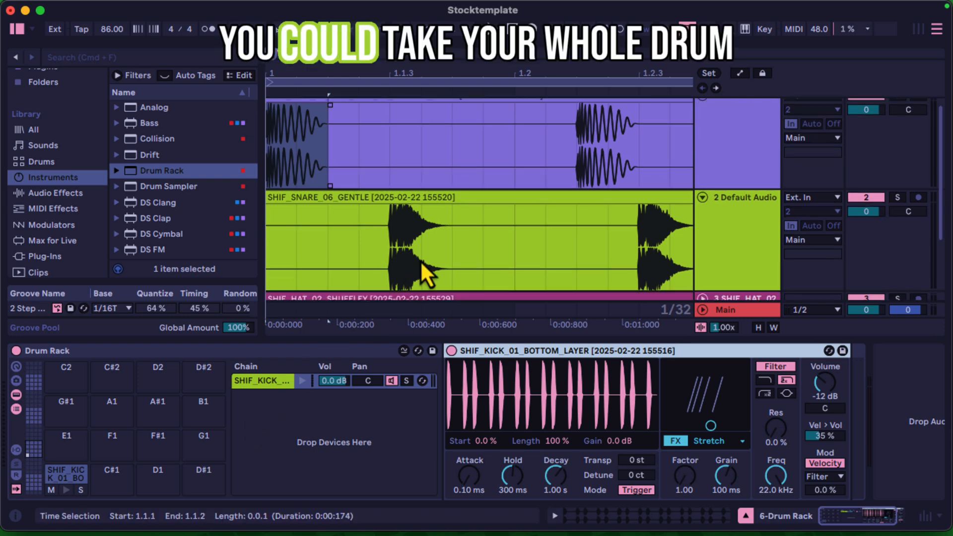
pyautogui.click(446, 237)
pyautogui.moveTo(445, 237); pyautogui.dragTo(396, 234)
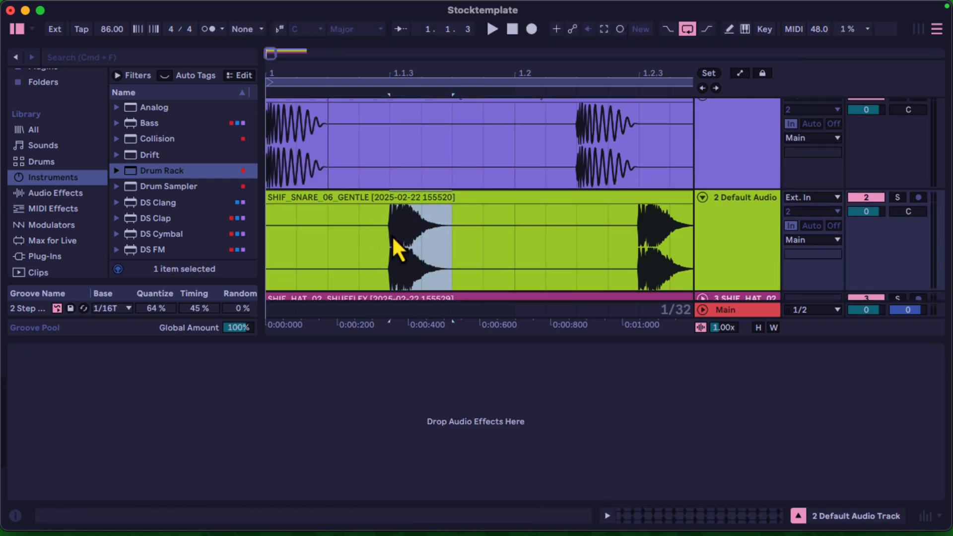
pyautogui.scroll(-3, 397, 248)
pyautogui.click(733, 256)
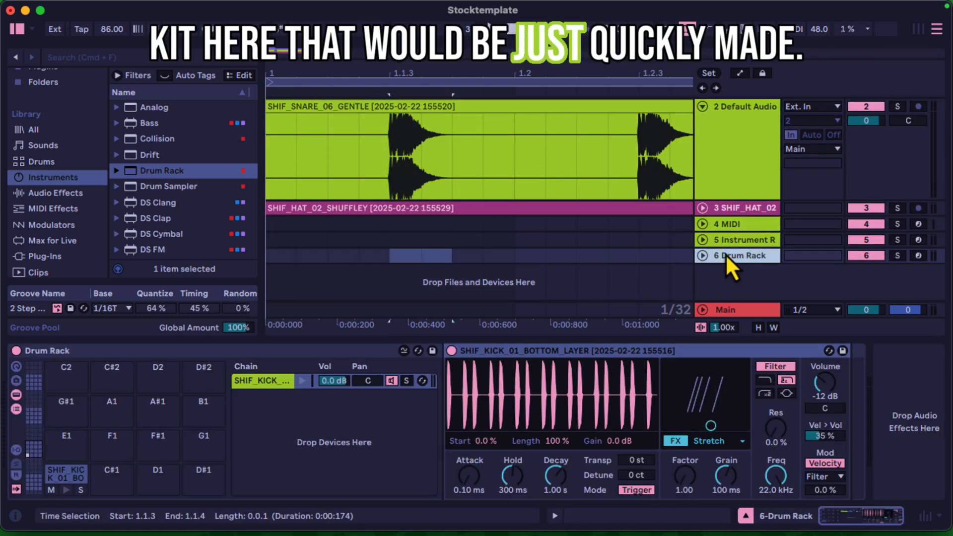
pyautogui.moveTo(455, 142); pyautogui.dragTo(415, 122)
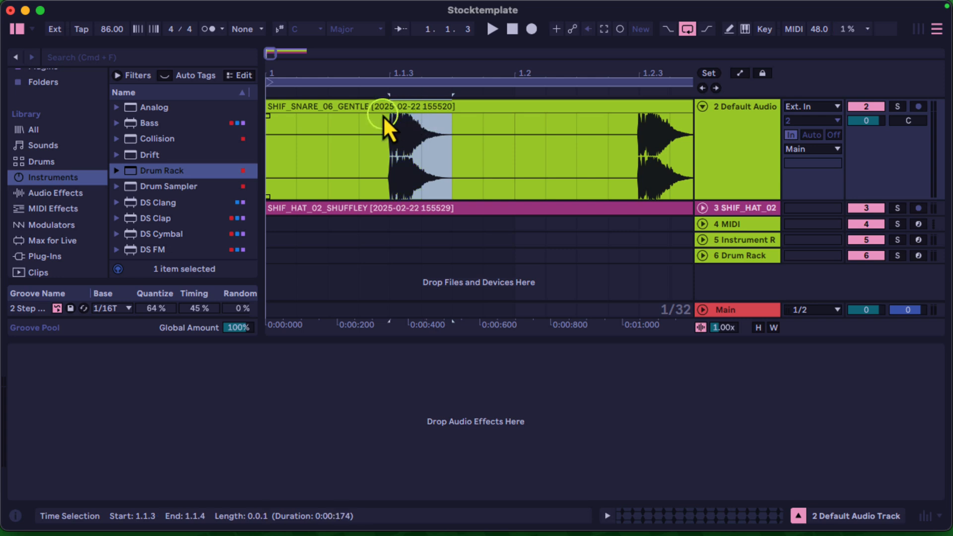
pyautogui.scroll(3, 382, 115)
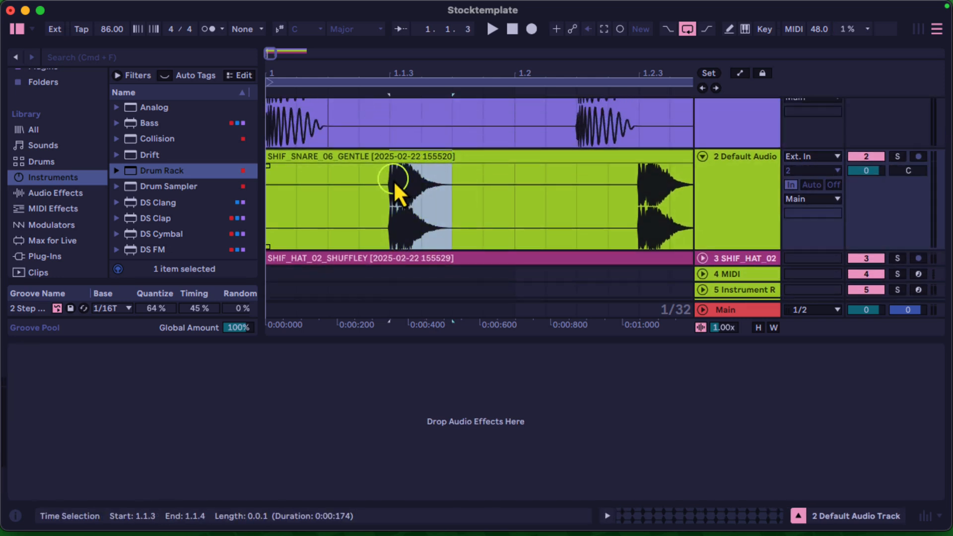
pyautogui.press('super+x')
pyautogui.press('super+v')
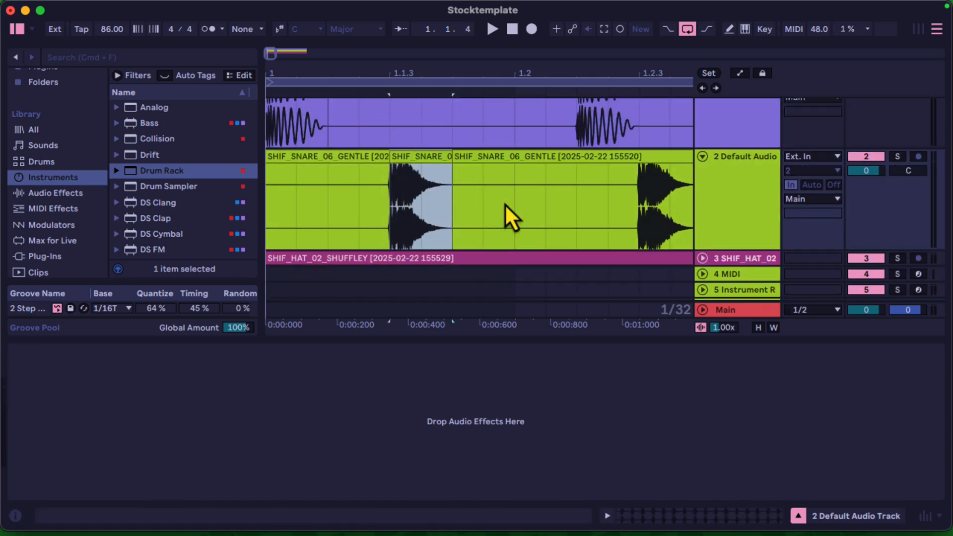
# Step: Load the separated snare hit onto the Drum Rack's C#1 pad
pyautogui.scroll(-2, 740, 263)
pyautogui.click(740, 257)
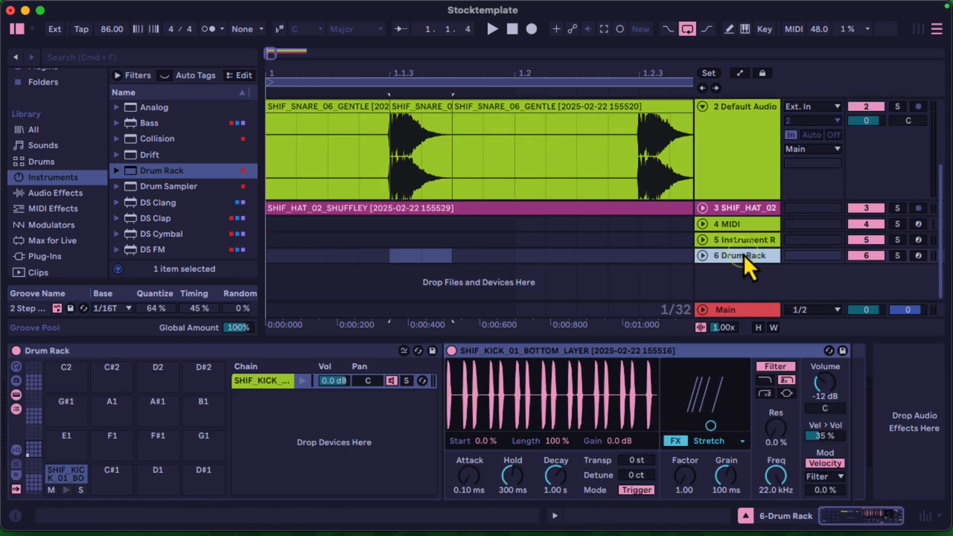
pyautogui.rightClick(417, 119)
pyautogui.press('super+v')
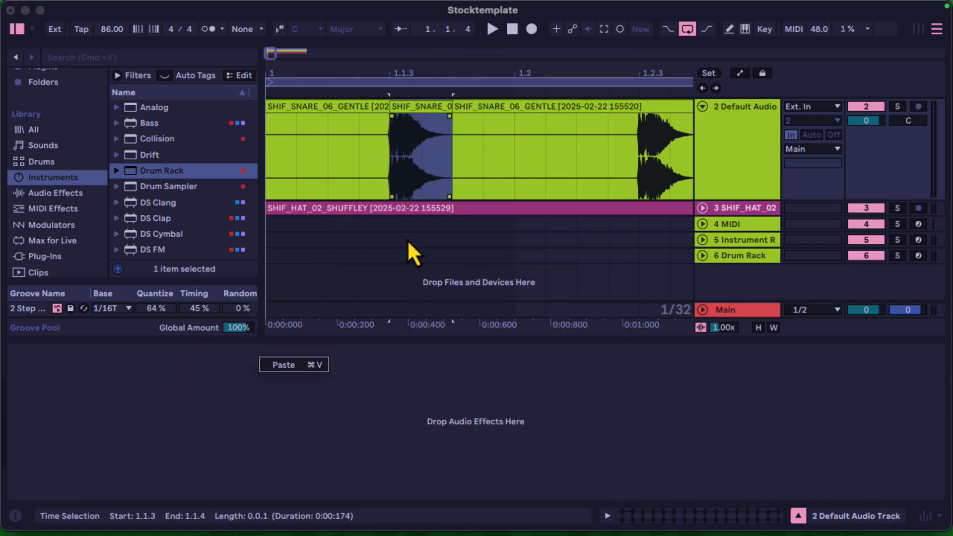
pyautogui.click(715, 252)
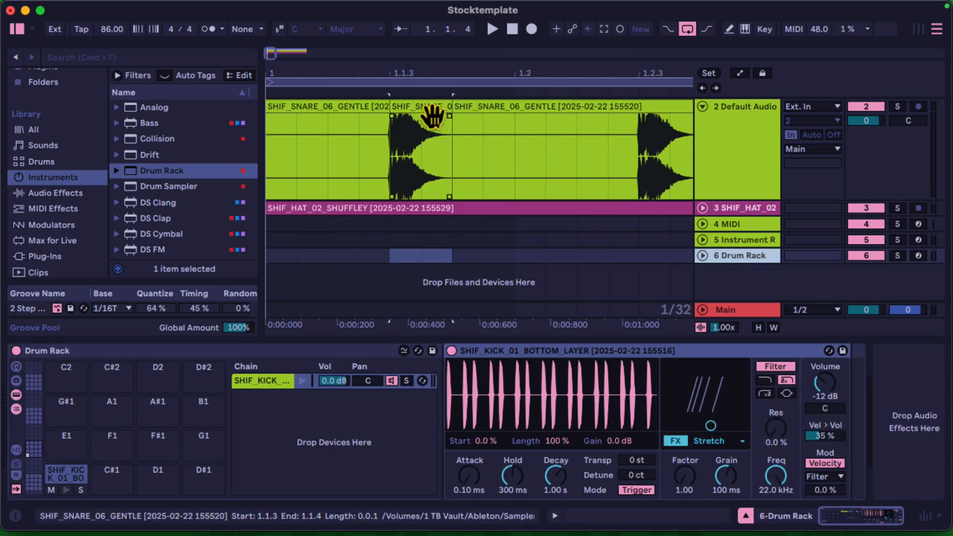
pyautogui.moveTo(432, 116); pyautogui.dragTo(112, 478)
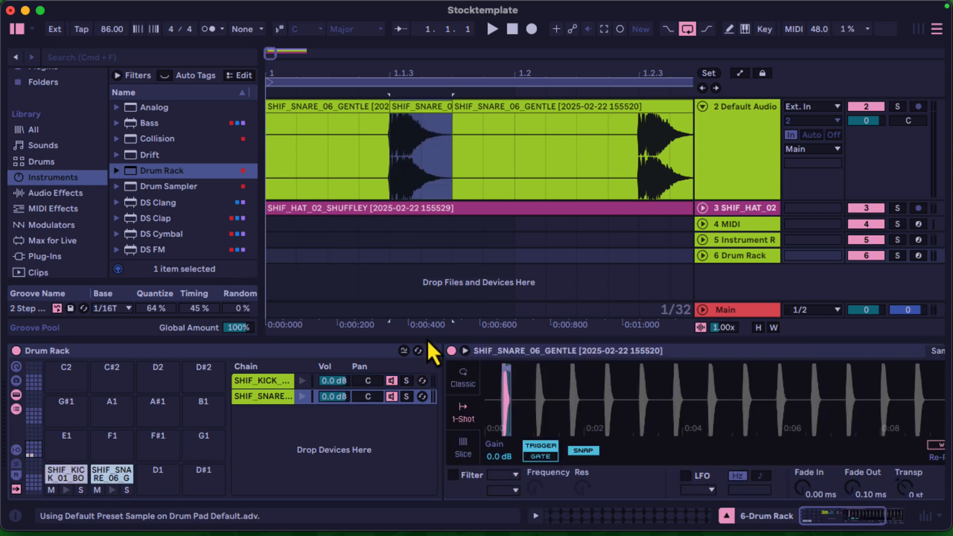
# Step: Separate the first hit of the expanded hat track into its own clip and paste it onto the Drum Rack's D1 pad
pyautogui.click(704, 213)
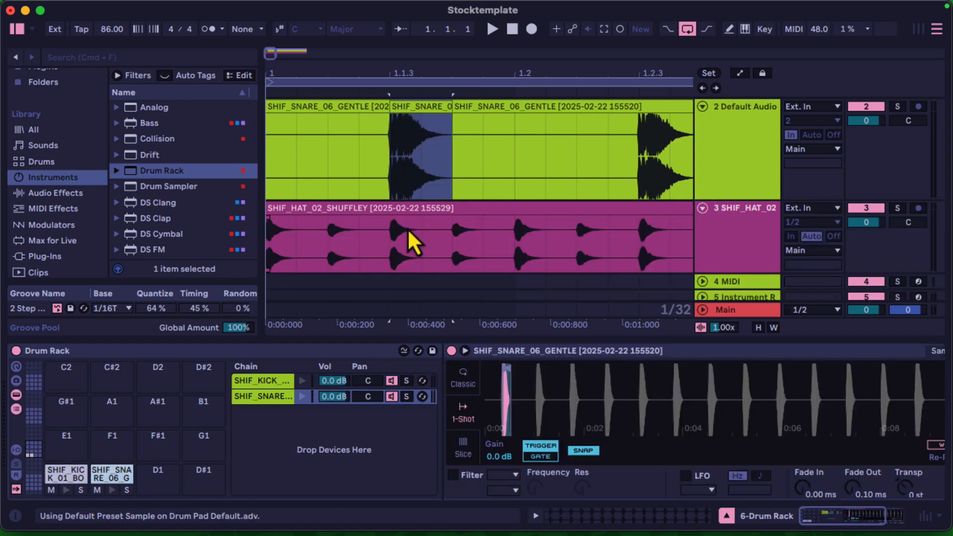
pyautogui.moveTo(300, 237); pyautogui.dragTo(271, 231)
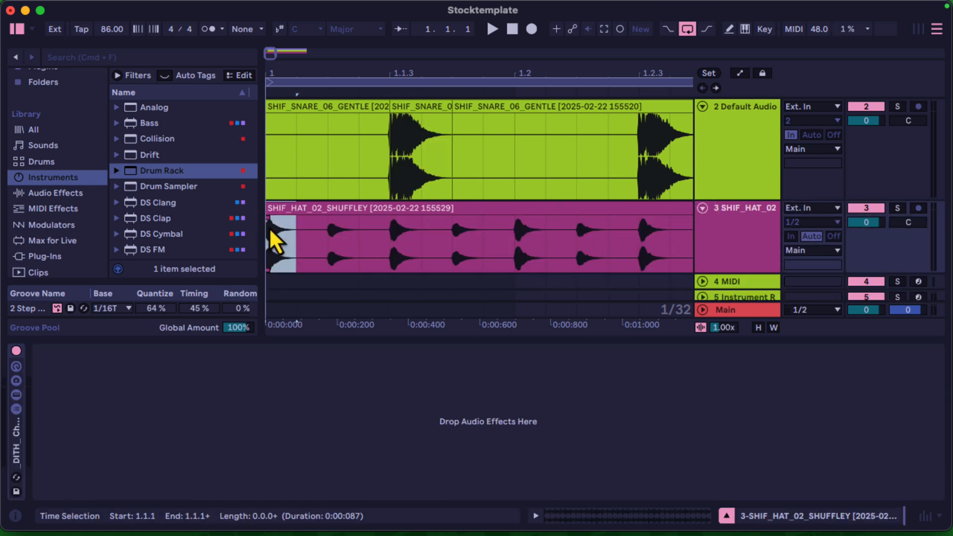
pyautogui.press('super+x')
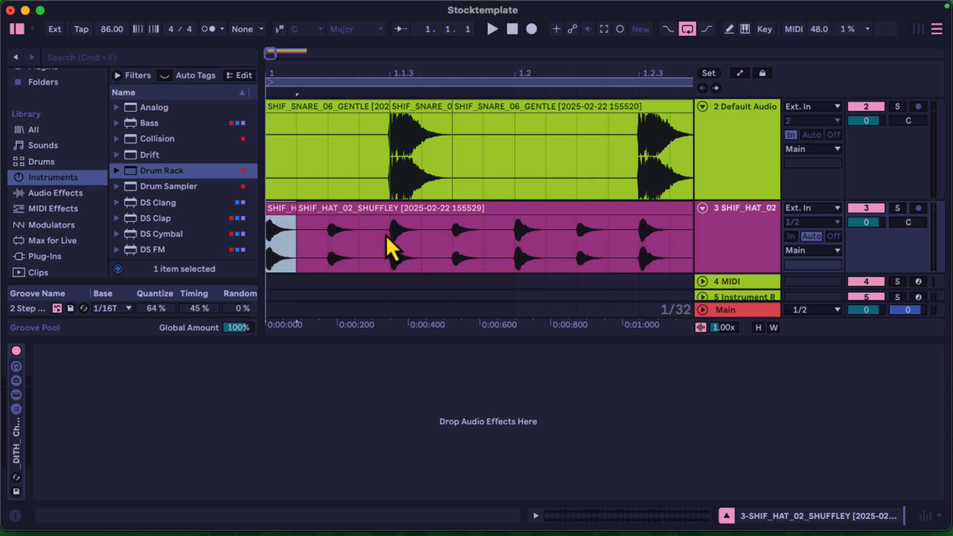
pyautogui.scroll(-2, 725, 269)
pyautogui.click(740, 257)
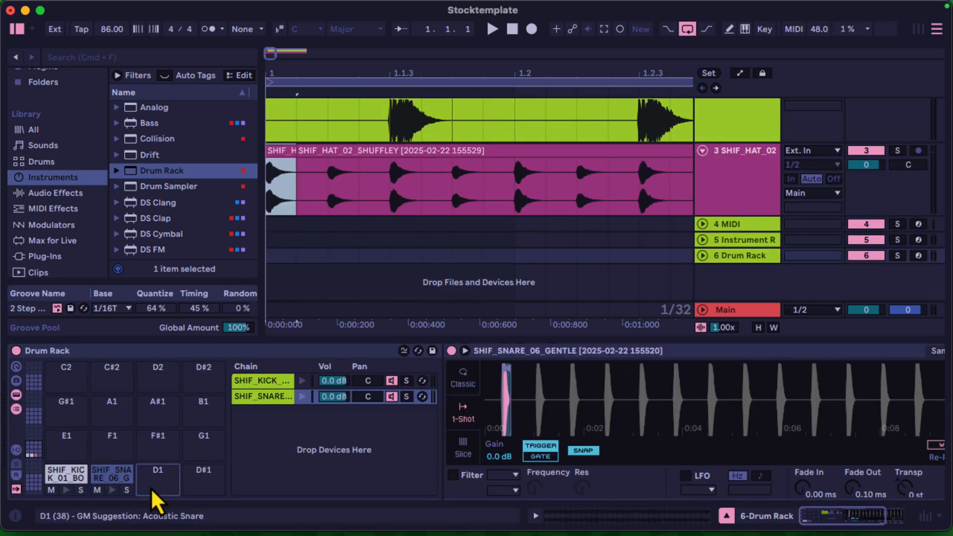
pyautogui.press('super+v')
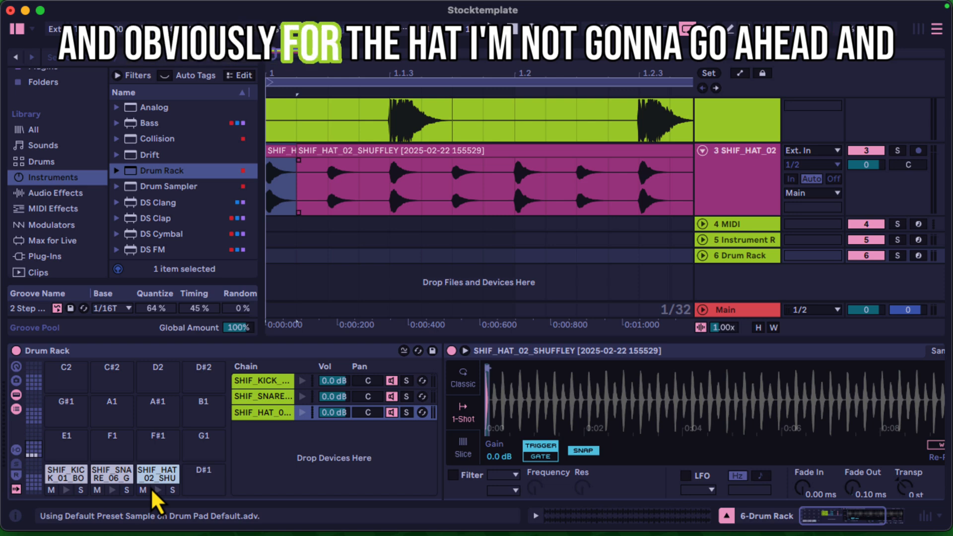
# Step: Create an empty four-bar MIDI clip on the Drum Rack track, spanning 1.1.1 to 5.1.1
pyautogui.moveTo(561, 70); pyautogui.dragTo(296, 88)
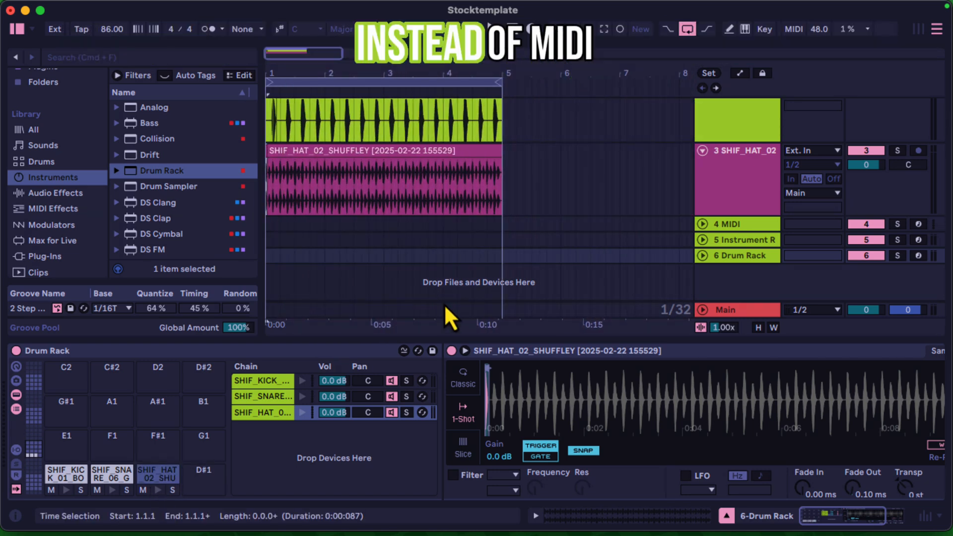
pyautogui.press('super+2')
pyautogui.click(495, 246)
pyautogui.press('super+2')
pyautogui.press('super+2')
pyautogui.press('super+2')
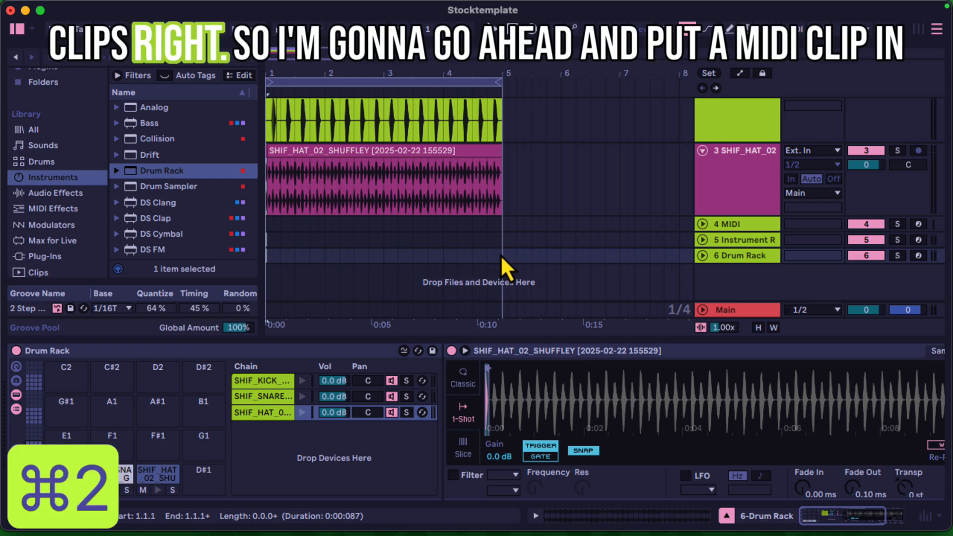
pyautogui.moveTo(500, 257); pyautogui.dragTo(272, 261)
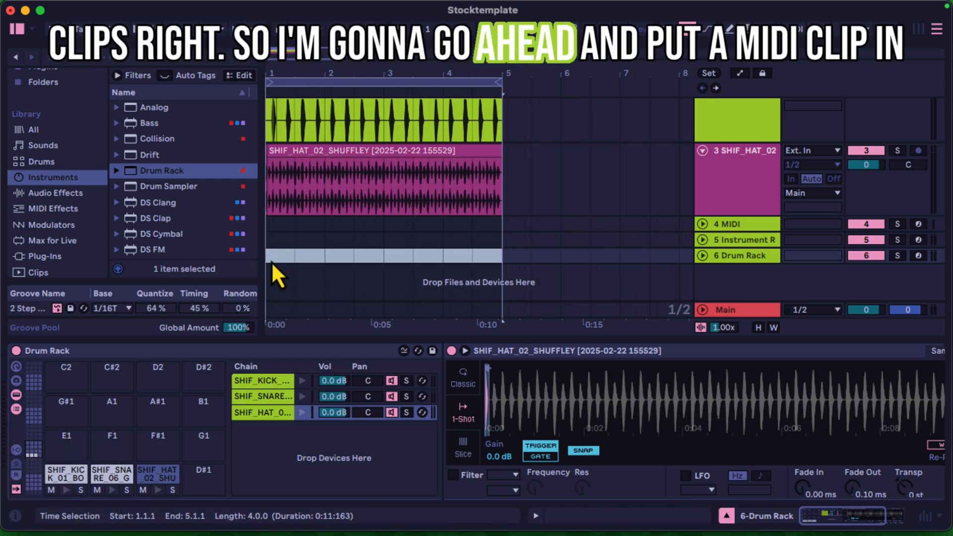
pyautogui.press('shift+super+m')
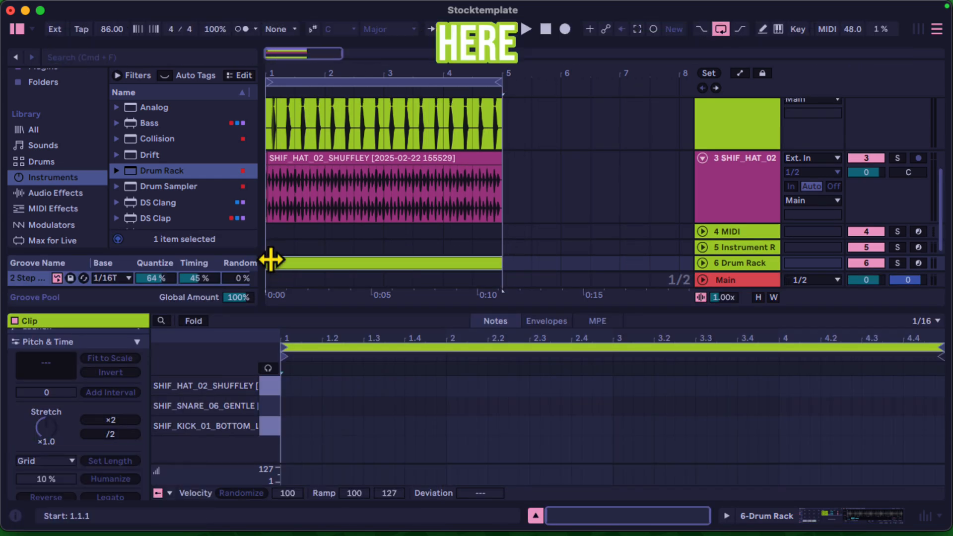
# Step: Add a kick note at 1.1.1 and a snare note at 1.1.2, and play them with the Drum Rack track soloed
pyautogui.doubleClick(288, 425)
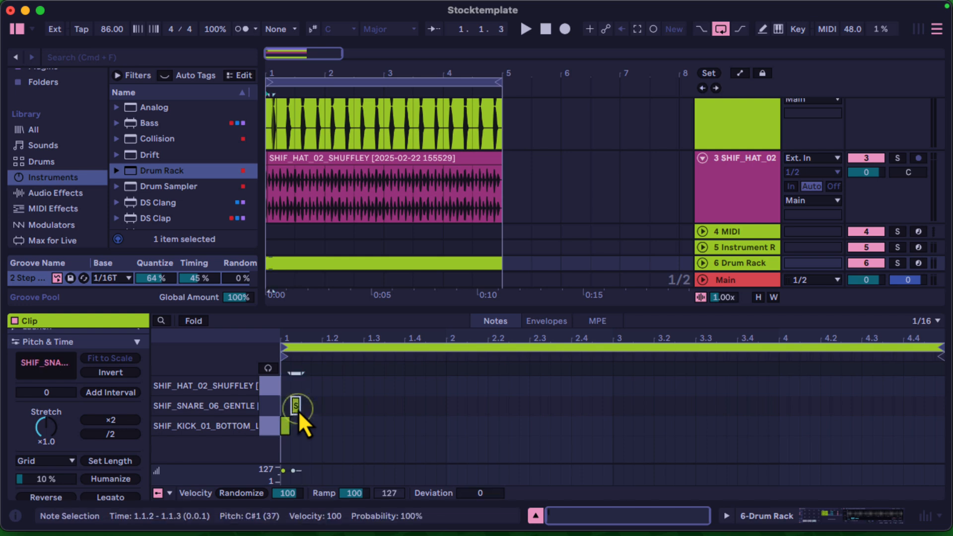
pyautogui.doubleClick(296, 406)
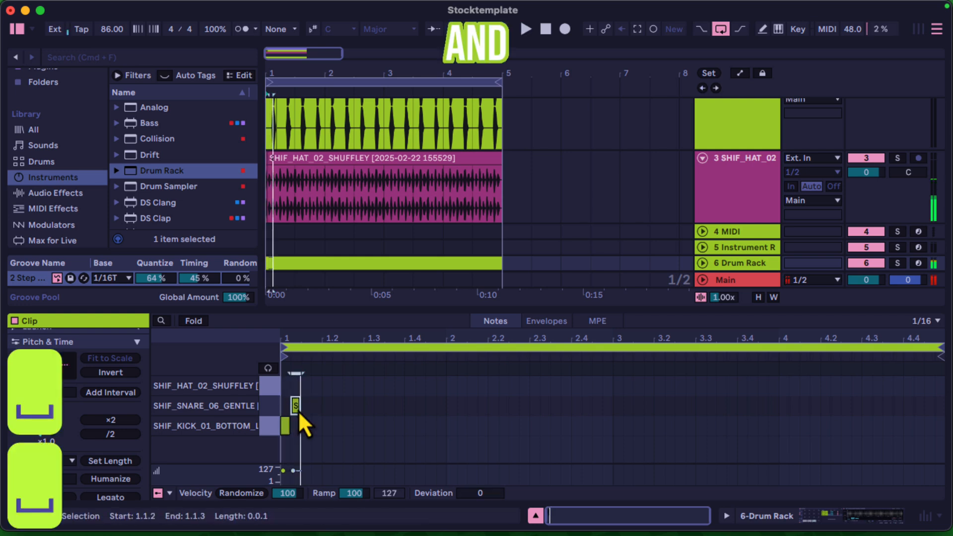
pyautogui.scroll(-2, 645, 248)
pyautogui.click(898, 226)
pyautogui.press('space')
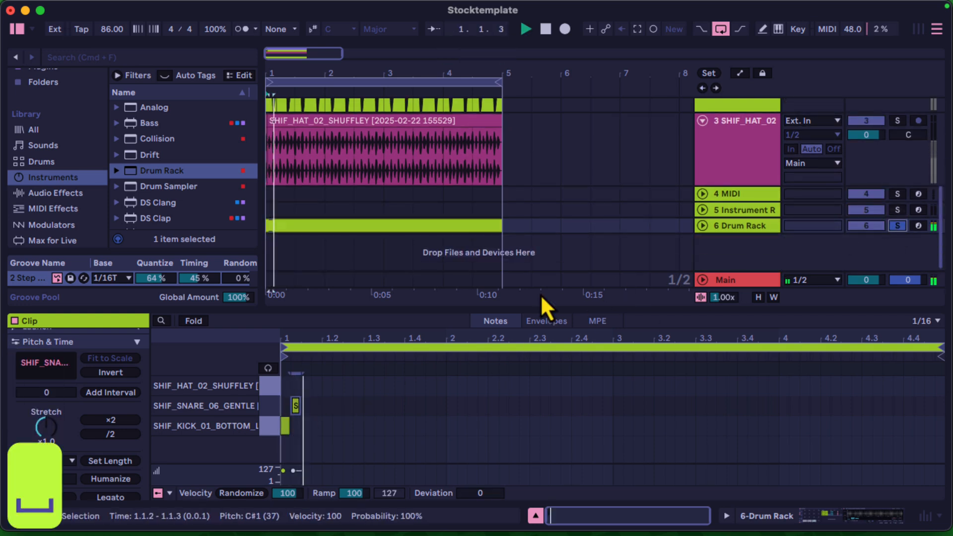
# Step: Replay the clip and move the snare note one sixteenth later to 1.1.3
pyautogui.press('space')
pyautogui.moveTo(298, 339); pyautogui.dragTo(298, 350)
pyautogui.press('space')
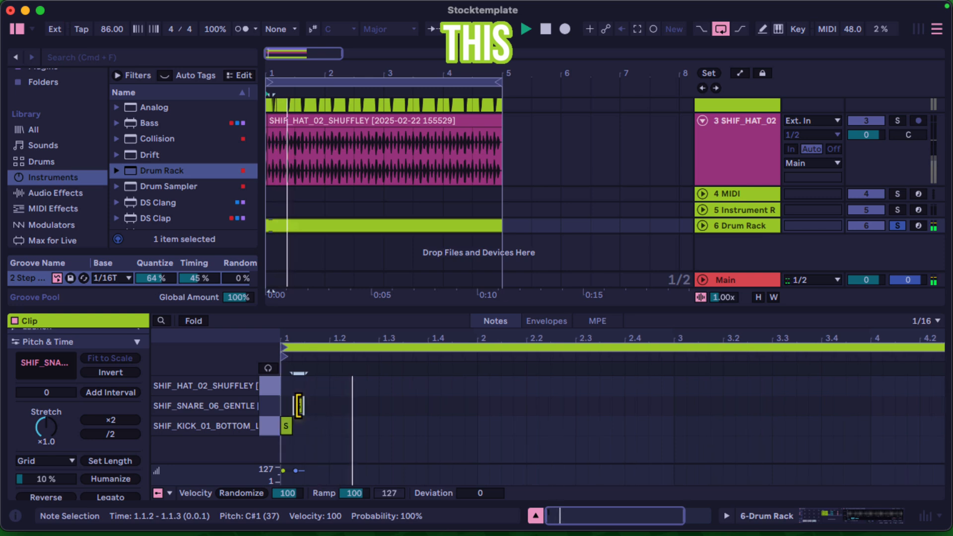
pyautogui.press('Right')
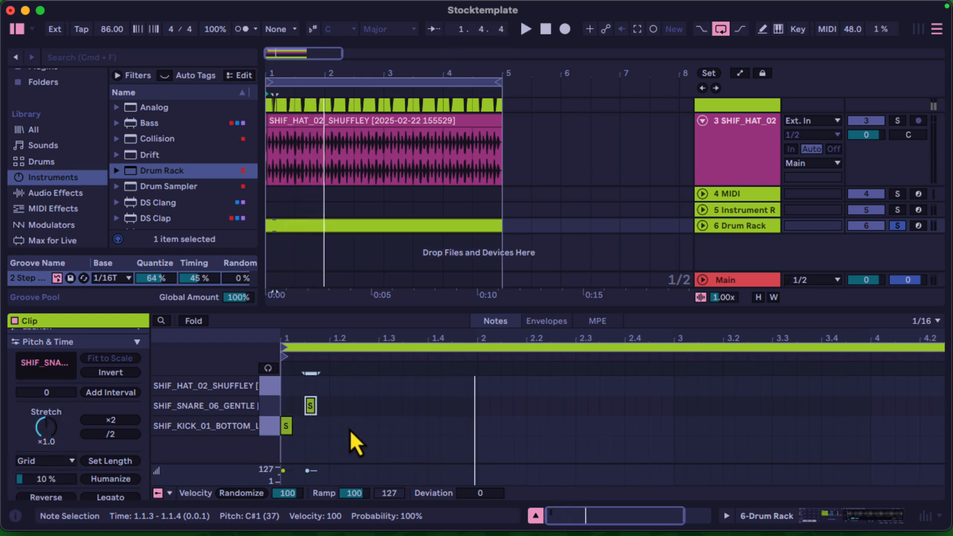
# Step: Duplicate the one-beat snare pattern three times so snares fall on 1.2.3, 1.3.3 and 1.4.3
pyautogui.moveTo(323, 396); pyautogui.dragTo(280, 409)
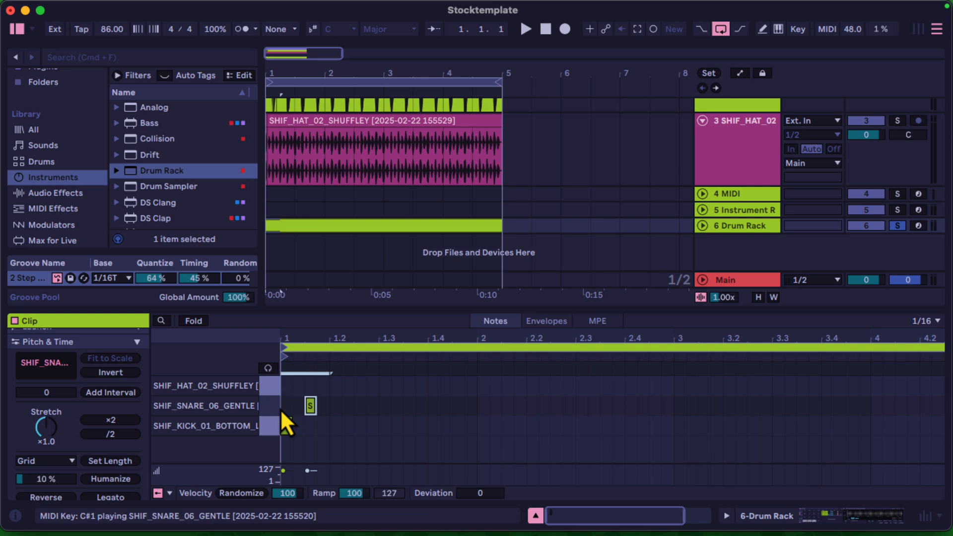
pyautogui.press('super+d')
pyautogui.press('super+d')
pyautogui.press('super+d')
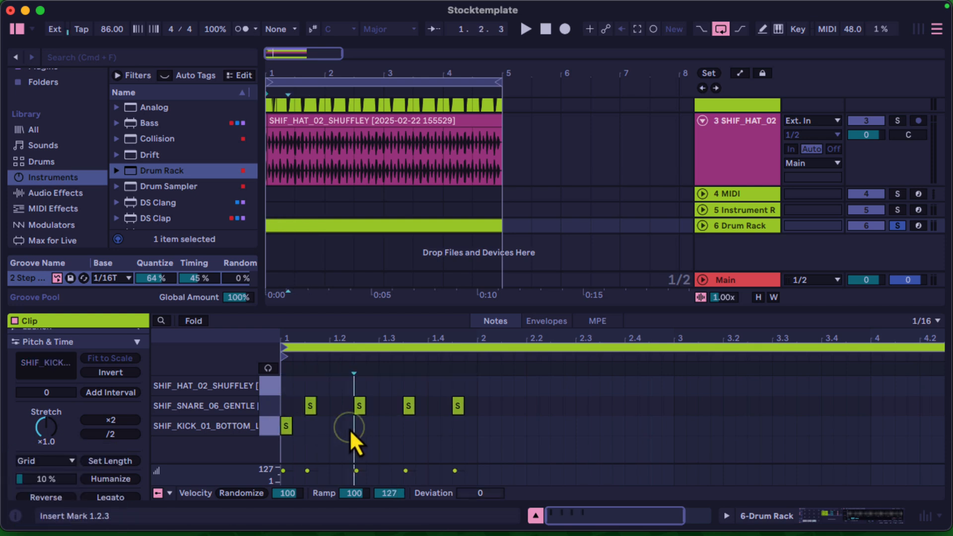
# Step: Add a kick note at 1.2.2 and duplicate the first two beats to complete bar 1
pyautogui.doubleClick(349, 428)
pyautogui.moveTo(375, 391); pyautogui.dragTo(237, 467)
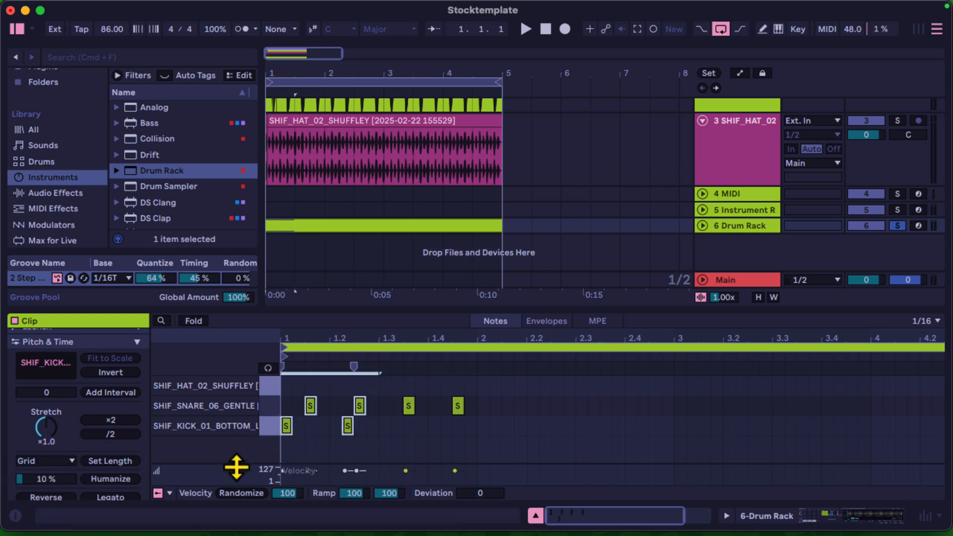
pyautogui.press('super+d')
# Step: Add hat notes at 1.1.1 and 1.1.2, setting the second one's velocity to 44
pyautogui.doubleClick(288, 391)
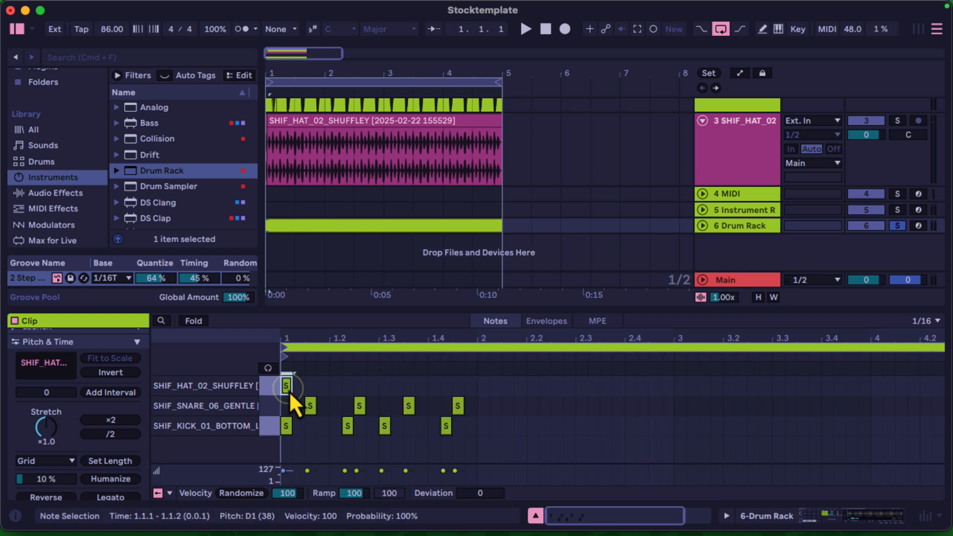
pyautogui.doubleClick(299, 386)
pyautogui.moveTo(297, 472); pyautogui.dragTo(297, 474)
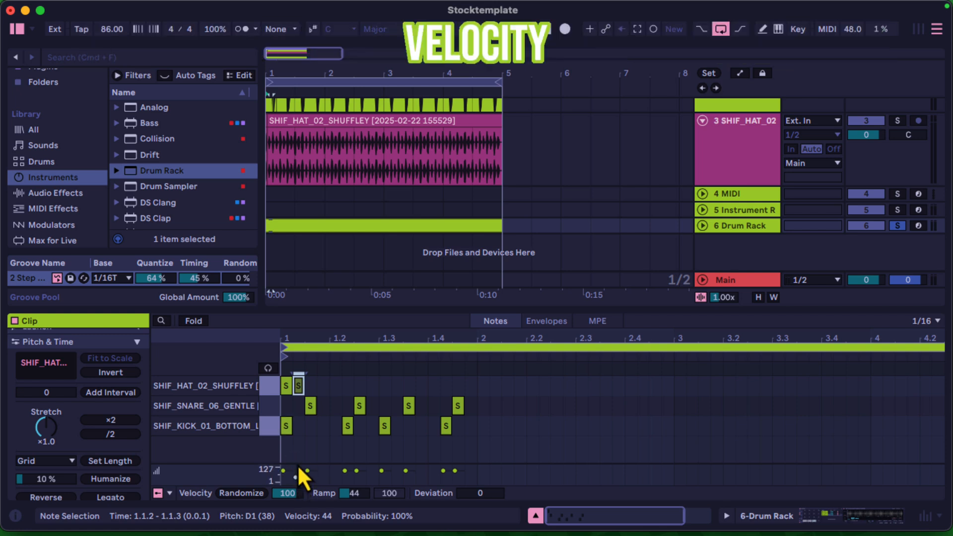
# Step: Select both hat notes and duplicate the pair seven times to fill bar 1 with sixteenths
pyautogui.keyDown('shift'); pyautogui.click(286, 386); pyautogui.keyUp('shift')
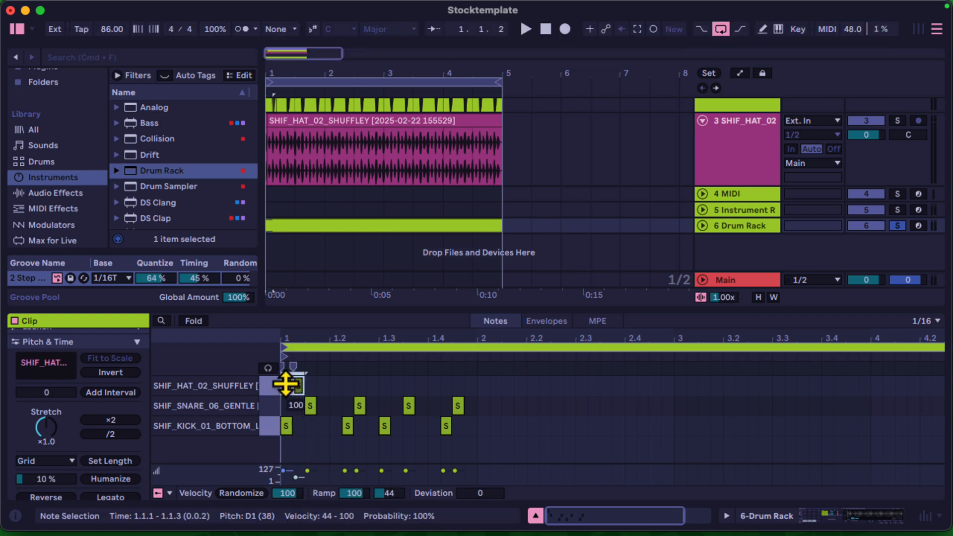
pyautogui.press('super+d')
pyautogui.press('super+d')
pyautogui.press('super+d')
pyautogui.press('super+d')
pyautogui.press('super+d')
pyautogui.press('super+d')
pyautogui.press('super+d')
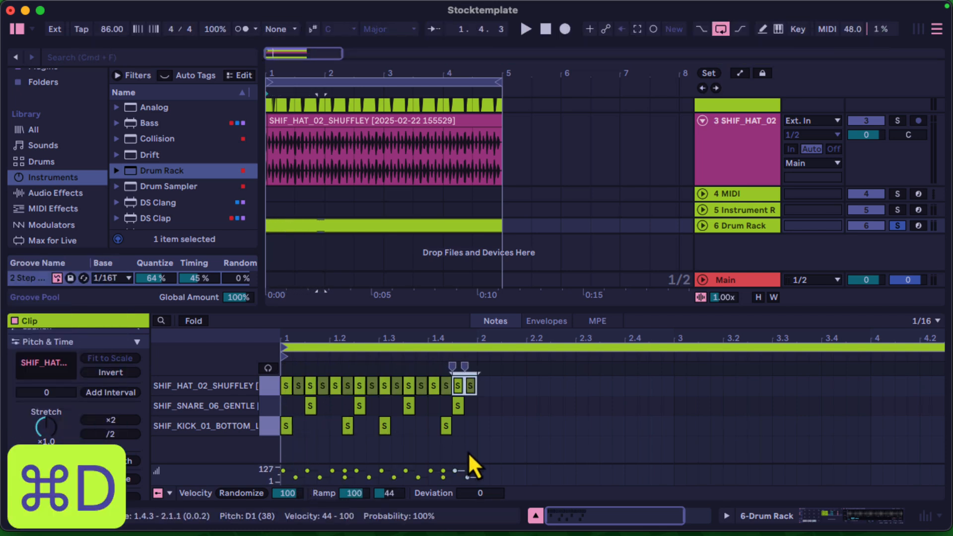
# Step: Duplicate the complete bar 1 drum pattern four times, through the end of bar 5
pyautogui.moveTo(469, 452); pyautogui.dragTo(231, 347)
pyautogui.press('super+d')
pyautogui.press('super+d')
pyautogui.press('super+d')
pyautogui.press('super+d')
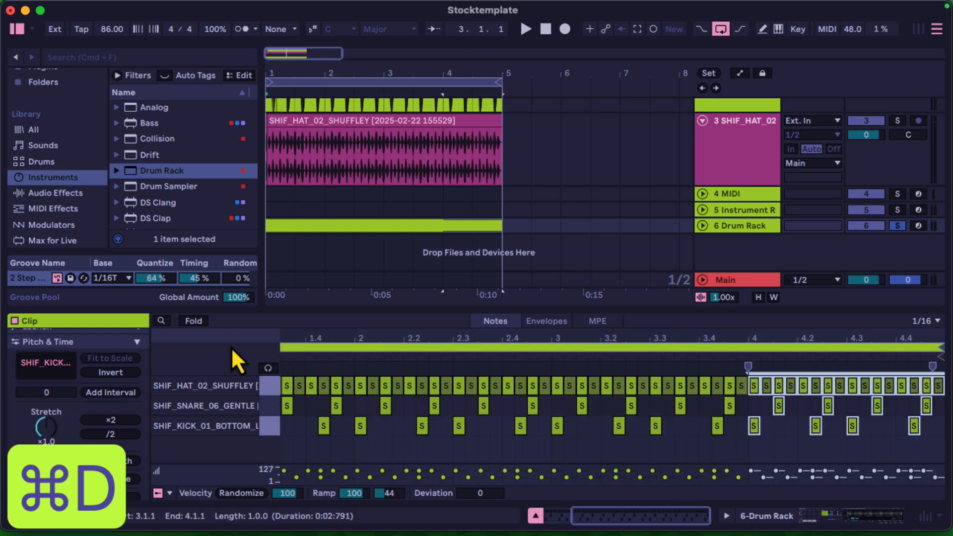
# Step: Expand the Drum Rack track, hide the browser and play the MIDI drum pattern
pyautogui.click(703, 225)
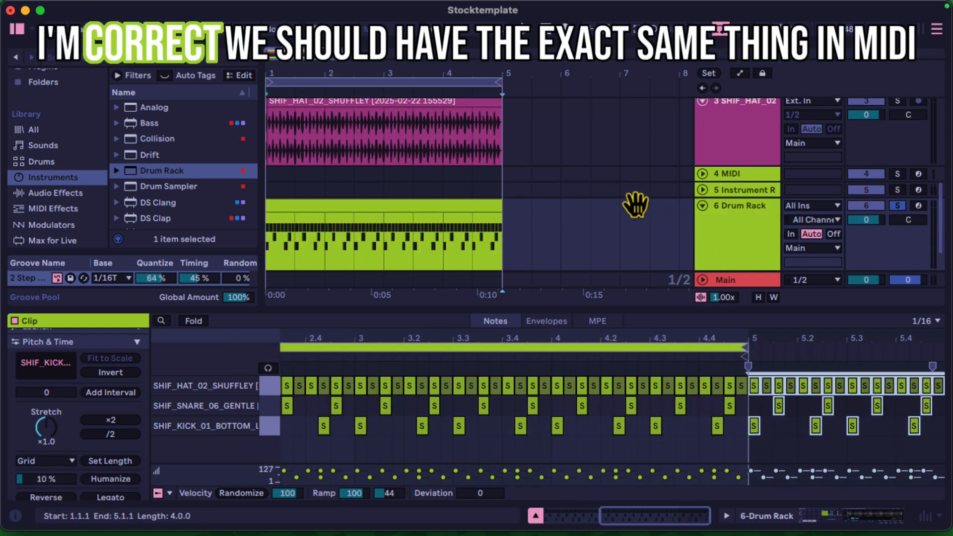
pyautogui.moveTo(319, 68); pyautogui.dragTo(312, 68)
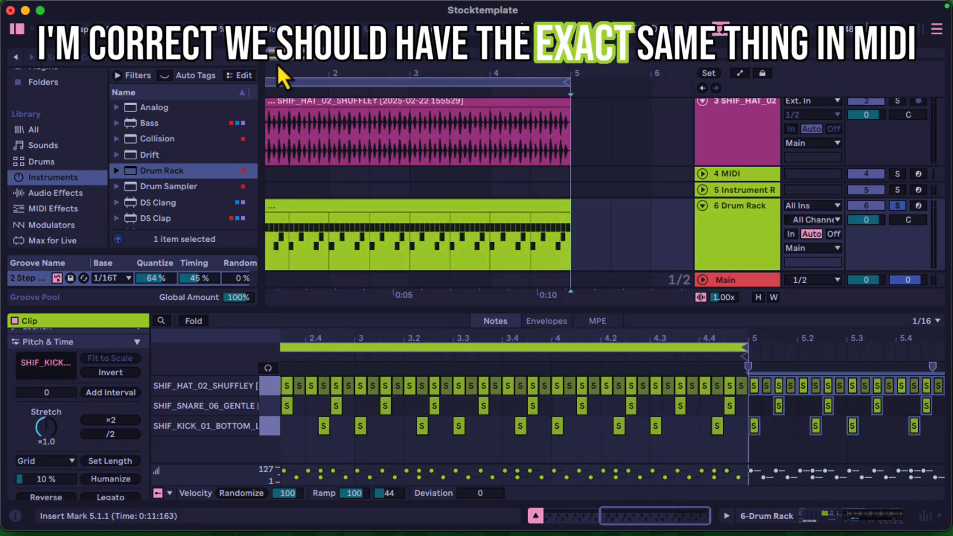
pyautogui.click(17, 30)
pyautogui.press('space')
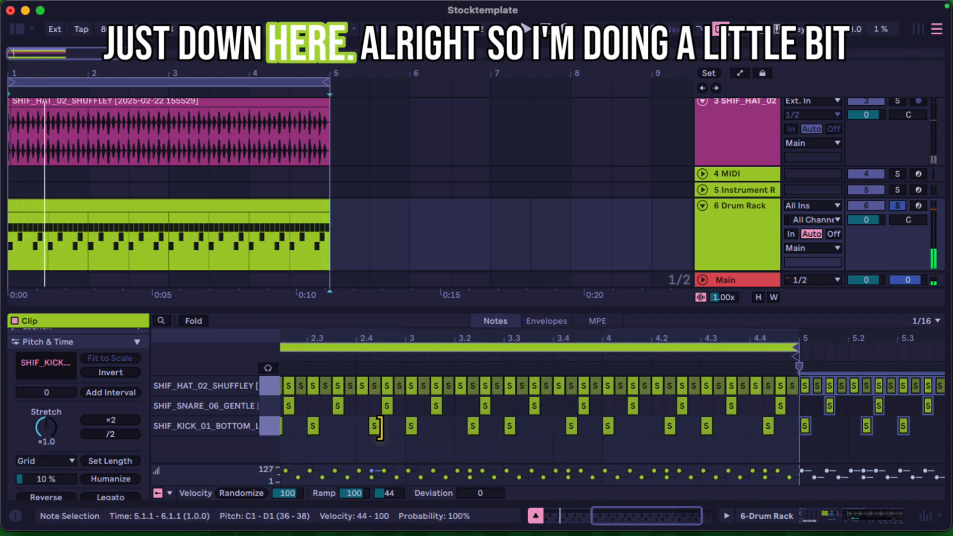
pyautogui.press('space')
# Step: Replay the MIDI pattern and compare its opening notes up close with the hat audio clip
pyautogui.click(293, 344)
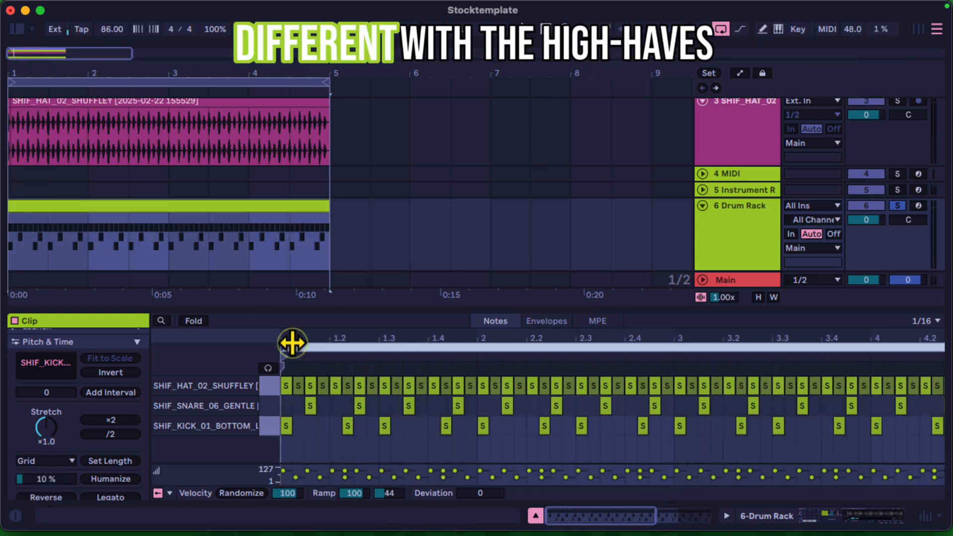
pyautogui.moveTo(293, 341); pyautogui.dragTo(293, 344)
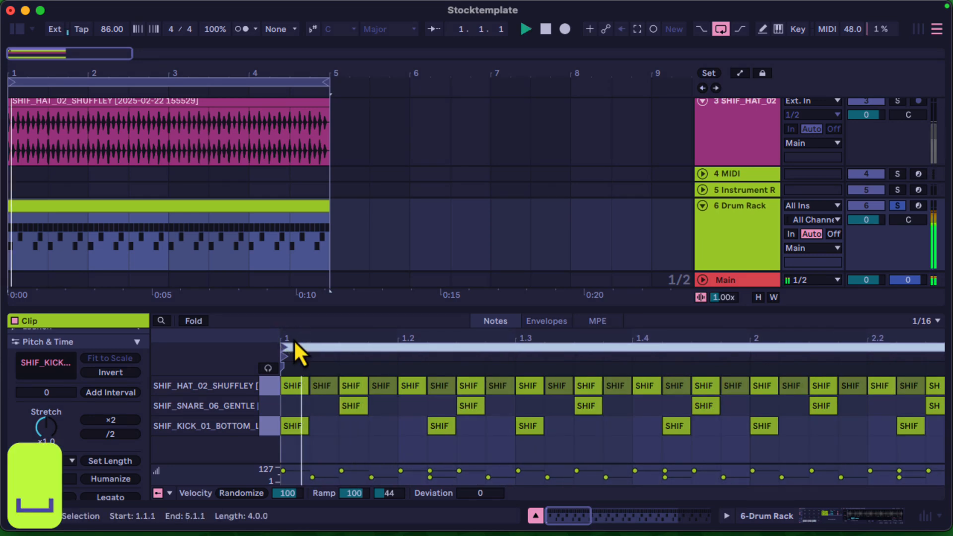
pyautogui.press('space')
pyautogui.moveTo(29, 75); pyautogui.dragTo(29, 134)
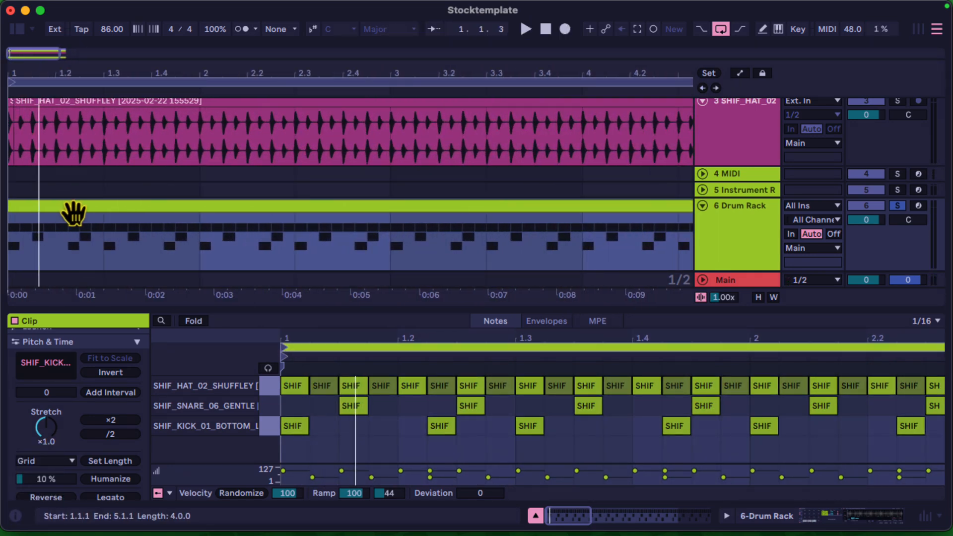
pyautogui.moveTo(26, 73); pyautogui.dragTo(23, 72)
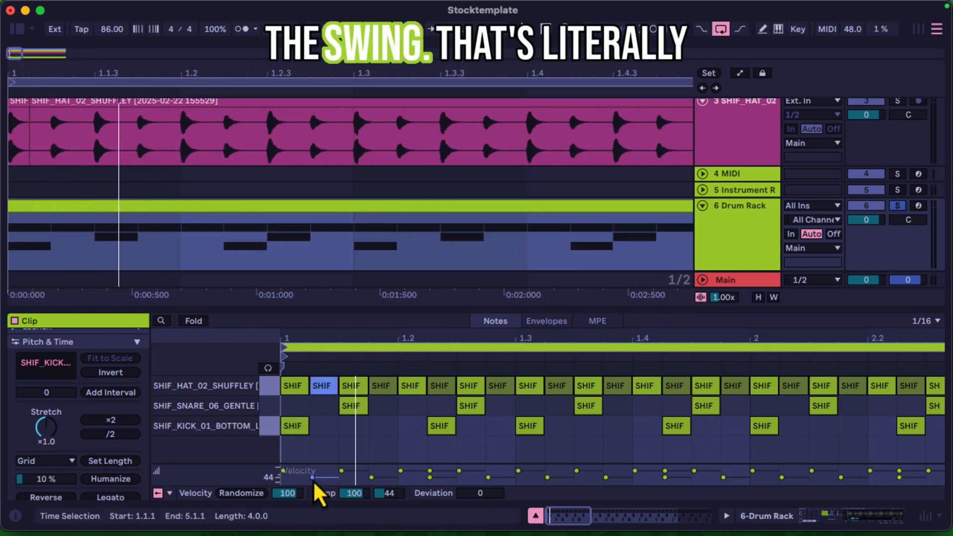
# Step: Set the velocity of the hat note at 1.1.2 to 110 and play the start of the clip repeatedly
pyautogui.moveTo(313, 480); pyautogui.dragTo(312, 471)
pyautogui.press('space')
pyautogui.press('space')
pyautogui.press('space')
pyautogui.press('space')
pyautogui.press('space')
pyautogui.press('space')
pyautogui.press('space')
pyautogui.press('space')
pyautogui.press('space')
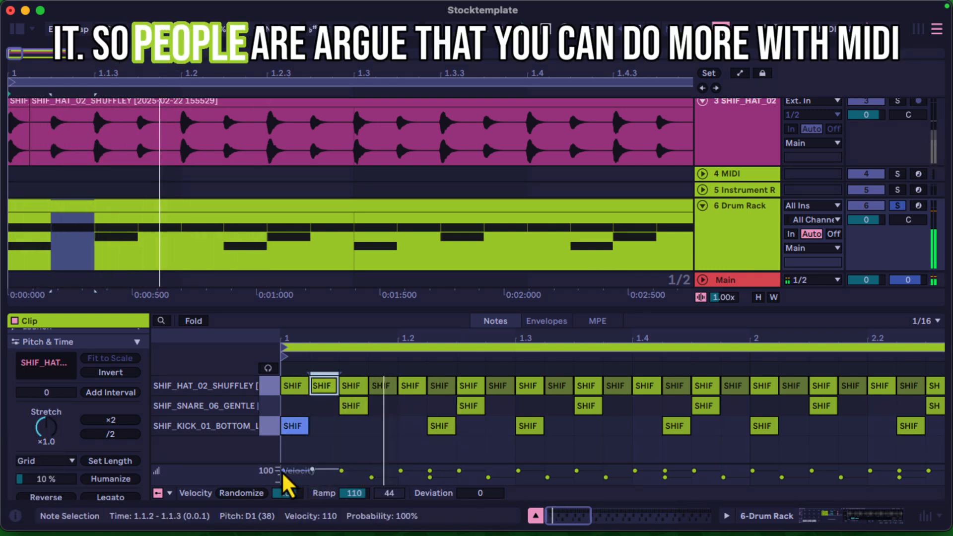
# Step: Try a velocity of 127 on the kick note at 1.1.1 and undo it after playback
pyautogui.click(282, 470)
pyautogui.press('space')
pyautogui.press('space')
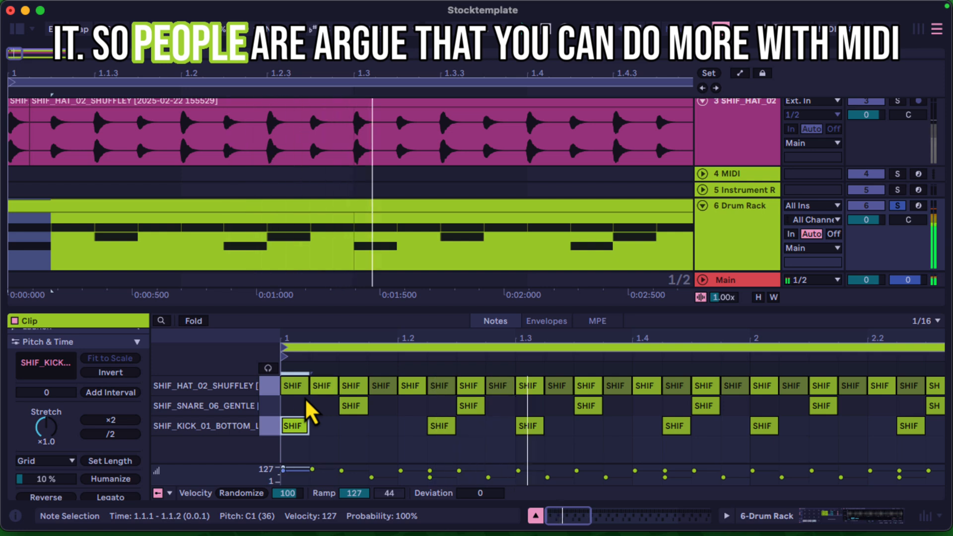
pyautogui.press('super+z')
# Step: Set the velocities of the first two hat notes to 127 and 80, checking them by playback
pyautogui.moveTo(331, 411); pyautogui.dragTo(298, 389)
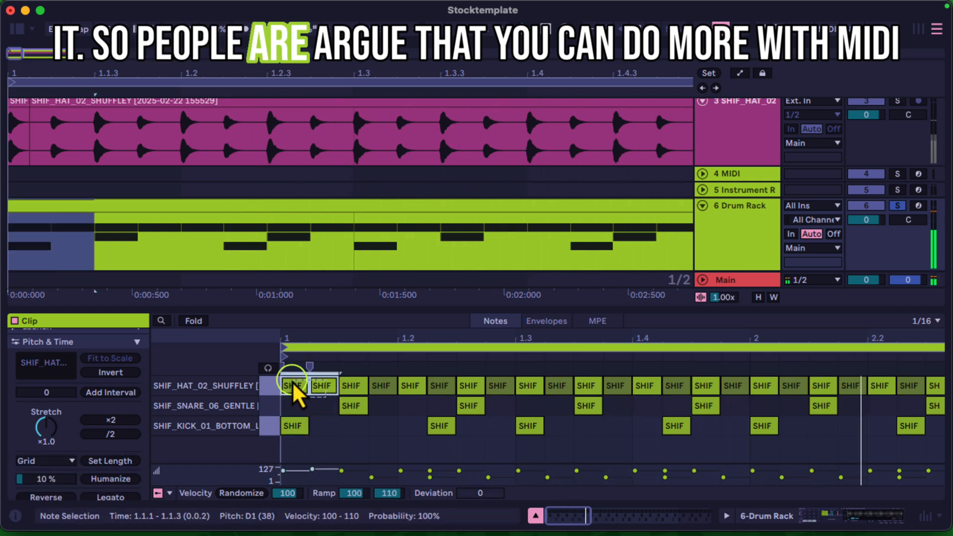
pyautogui.moveTo(312, 471); pyautogui.dragTo(313, 473)
pyautogui.click(314, 480)
pyautogui.press('space')
pyautogui.press('space')
pyautogui.click(318, 410)
pyautogui.moveTo(318, 411); pyautogui.dragTo(298, 387)
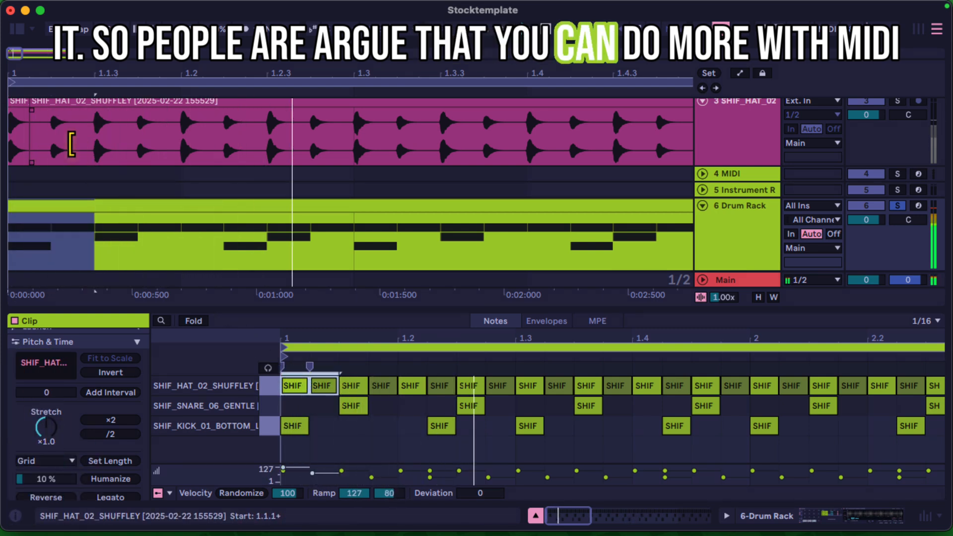
# Step: Look over the hat audio clip and the Drum Rack's MIDI clip during playback, comparing their hits
pyautogui.click(4, 112)
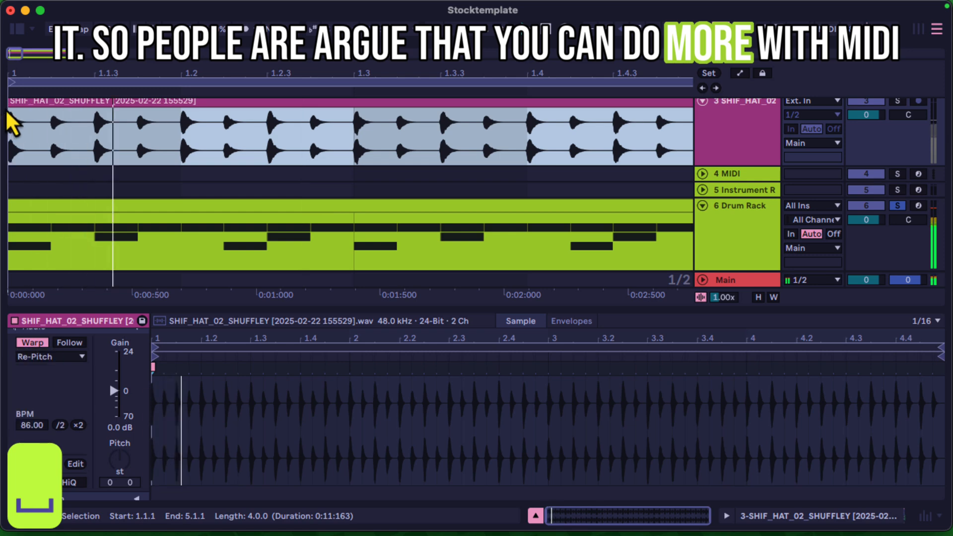
pyautogui.moveTo(141, 74); pyautogui.dragTo(136, 66)
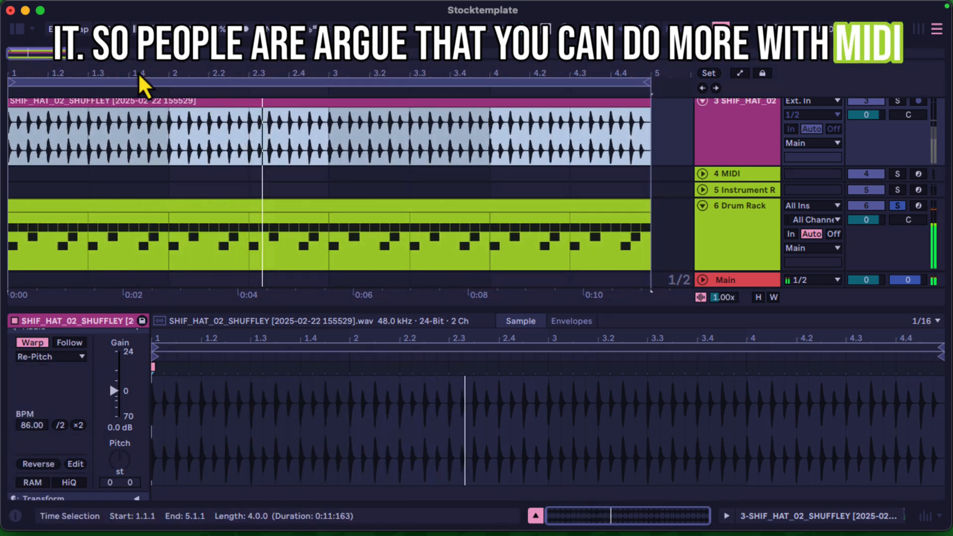
pyautogui.click(132, 217)
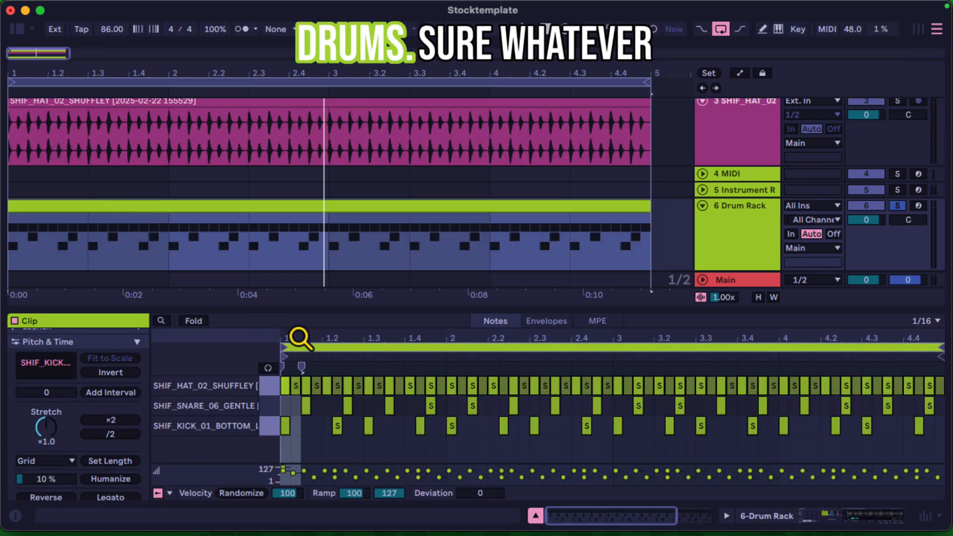
pyautogui.moveTo(299, 337); pyautogui.dragTo(304, 368)
pyautogui.hscroll(-3, 317, 449)
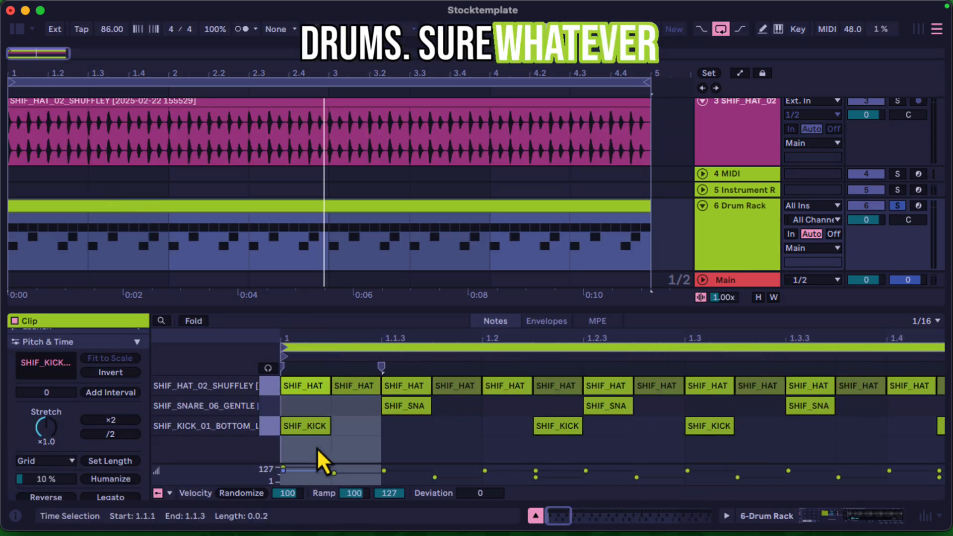
pyautogui.click(344, 403)
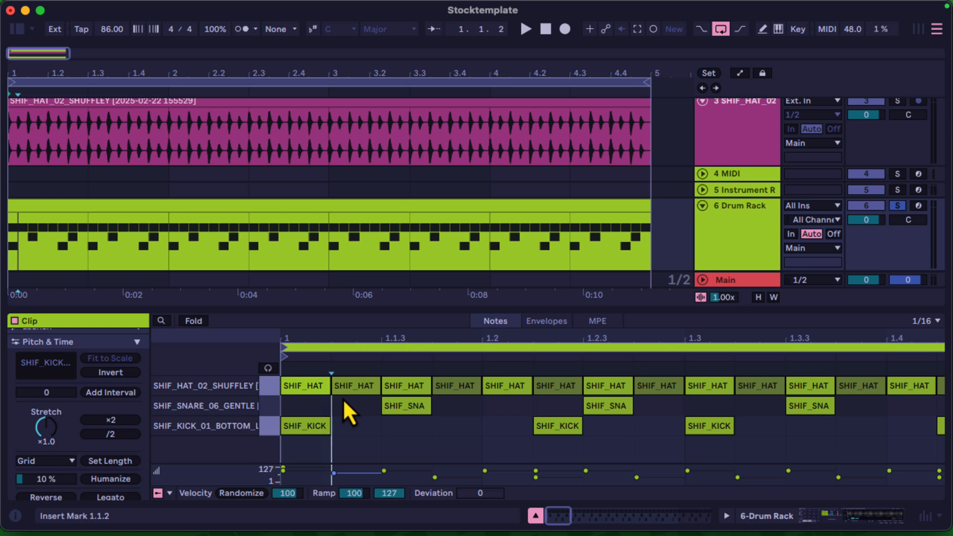
pyautogui.doubleClick(358, 360)
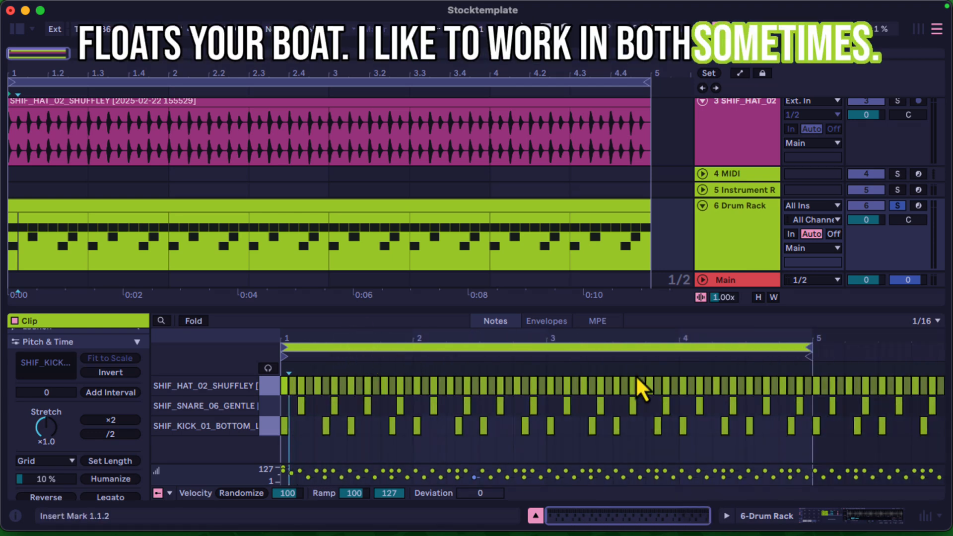
# Step: Delete the hat note at 5.1.1, just past the end of the four-bar loop
pyautogui.click(817, 385)
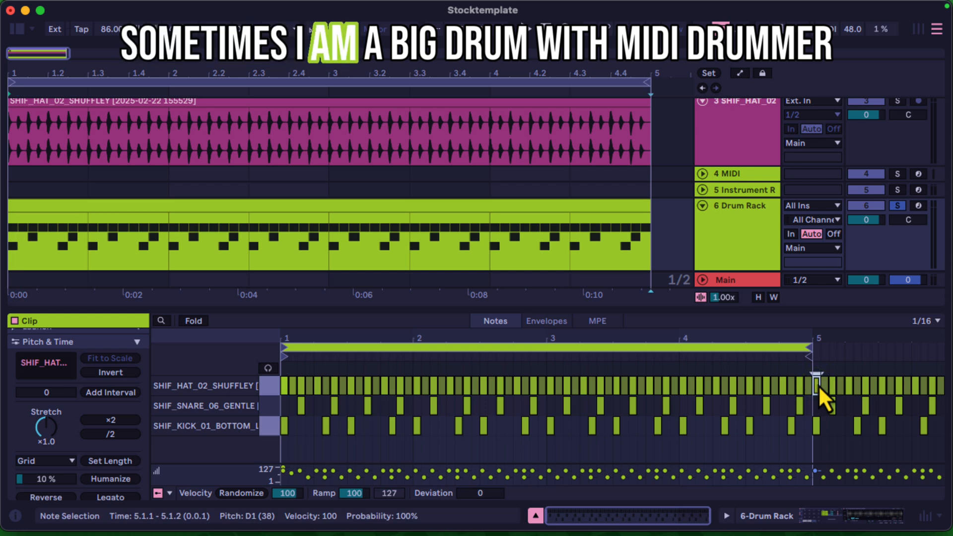
pyautogui.press('BackSpace')
# Step: Try halving the timing of all the looped hat notes during playback, and double it back
pyautogui.click(250, 389)
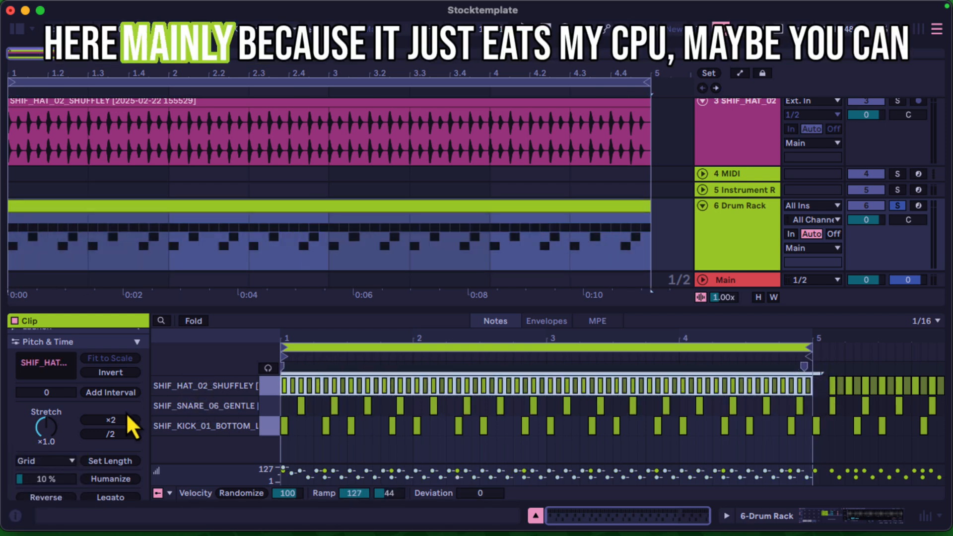
pyautogui.click(115, 436)
pyautogui.press('space')
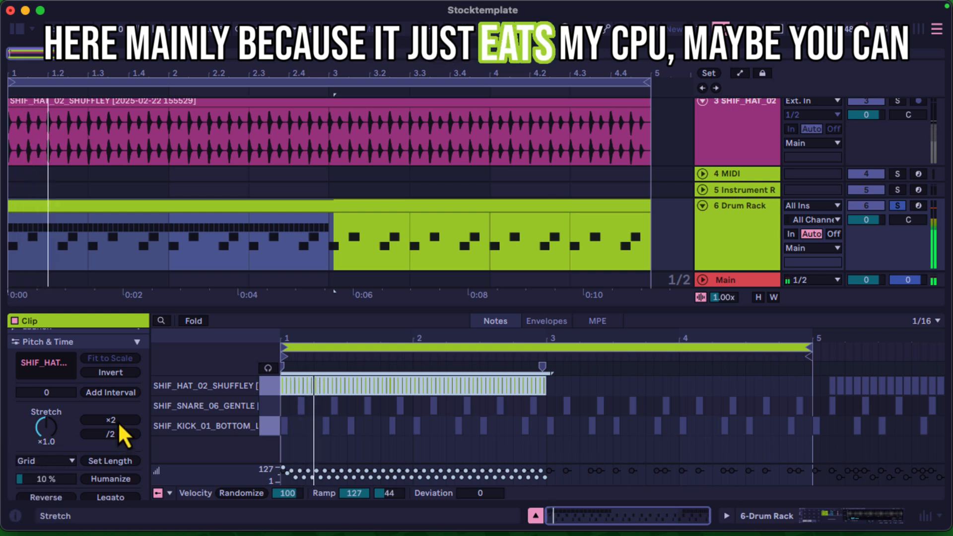
pyautogui.click(116, 422)
pyautogui.press('space')
pyautogui.press('space')
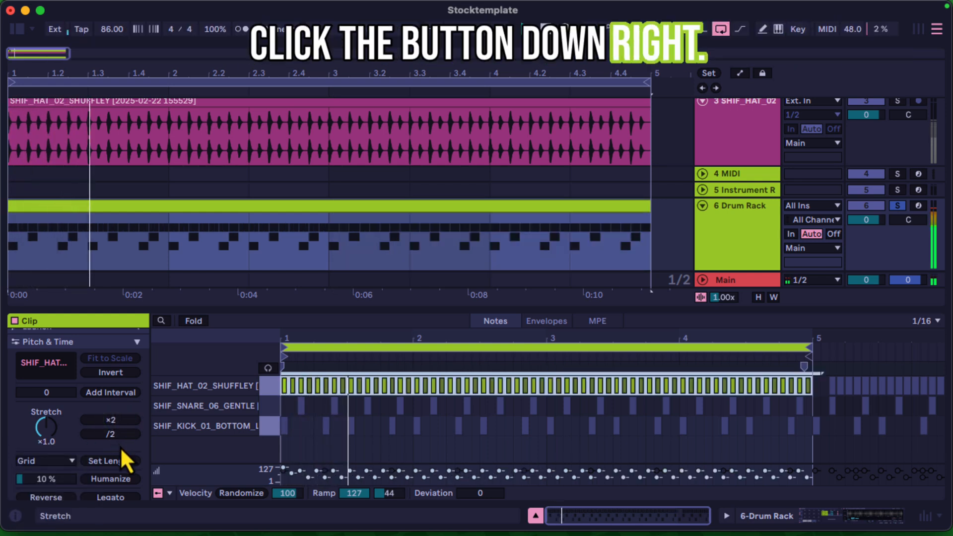
# Step: Show the MIDI clip's start, end, loop and groove settings
pyautogui.scroll(-2, 124, 447)
pyautogui.scroll(6, 125, 454)
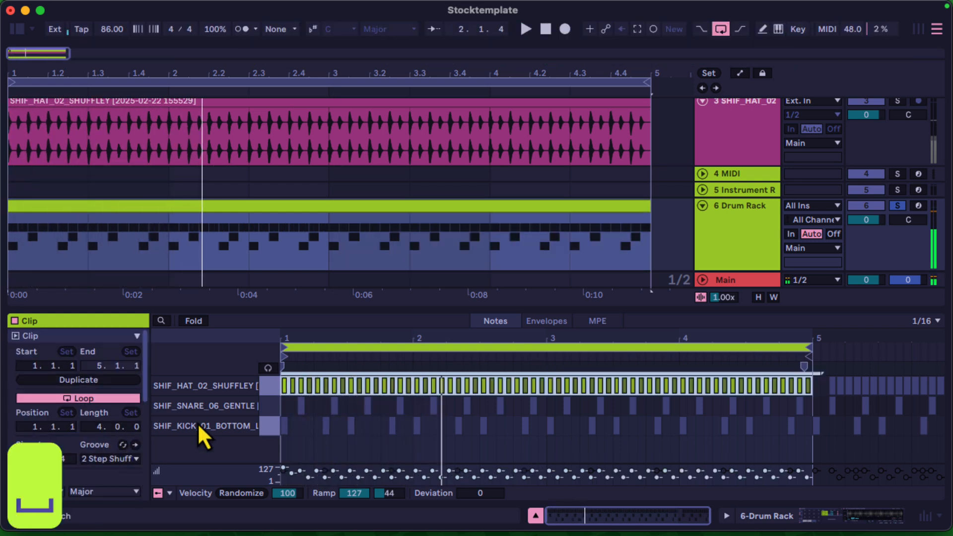
# Step: Unsolo the Drum Rack track and deactivate its four-bar MIDI clip
pyautogui.click(898, 206)
pyautogui.click(760, 213)
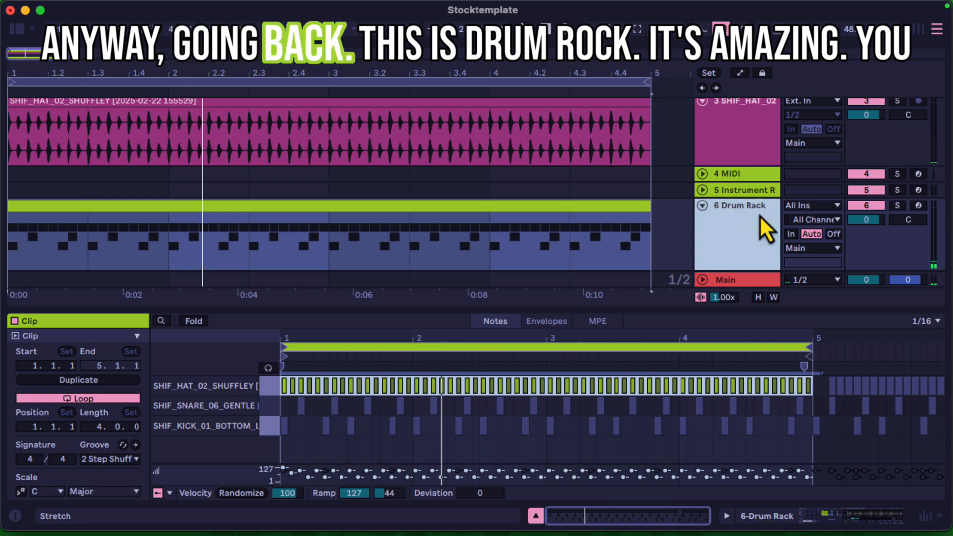
pyautogui.click(606, 220)
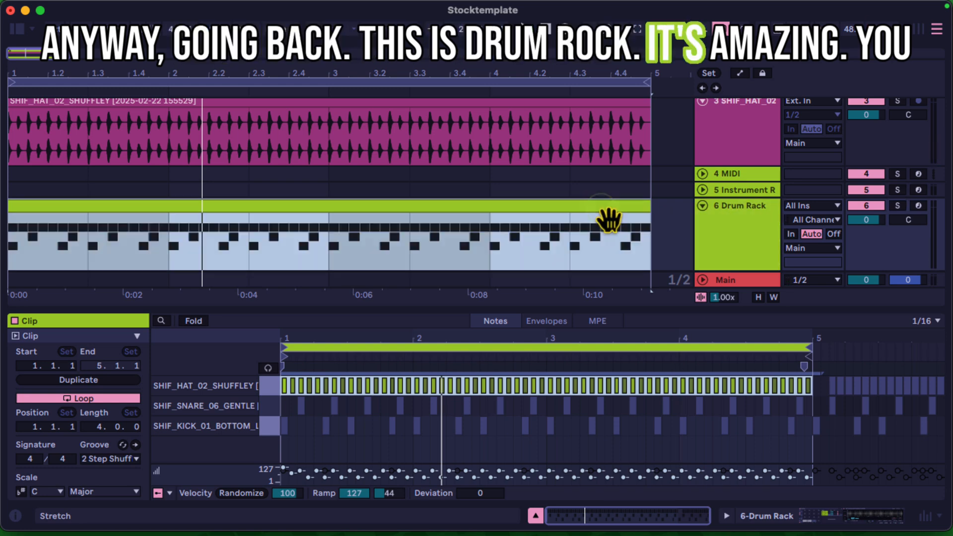
pyautogui.scroll(3, 266, 172)
pyautogui.click(271, 178)
pyautogui.press('0')
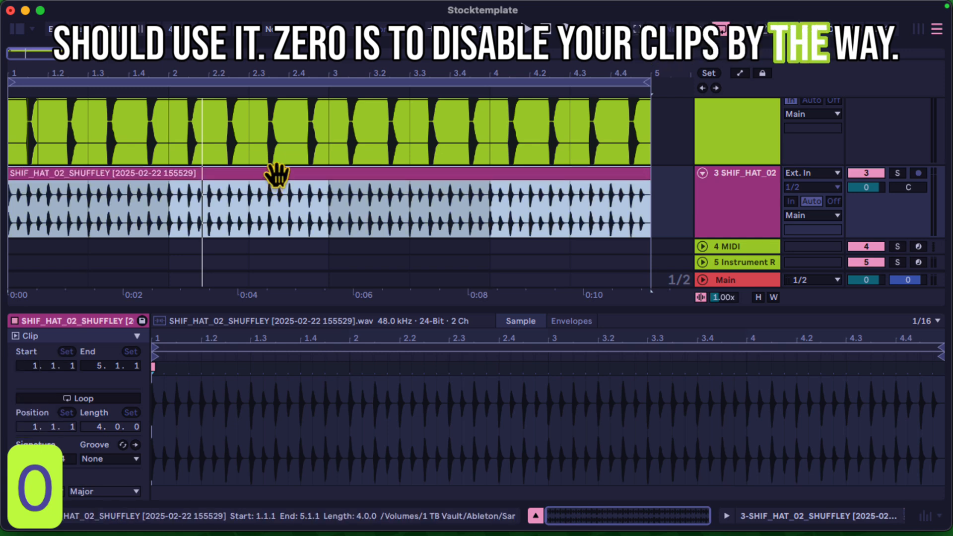
# Step: Extend the long SHIF_SNARE_06_GENTLE clip on track 2 back to 1.1.1, covering the short fragments before it
pyautogui.scroll(3, 272, 163)
pyautogui.click(272, 158)
pyautogui.press('0')
pyautogui.scroll(1, 277, 169)
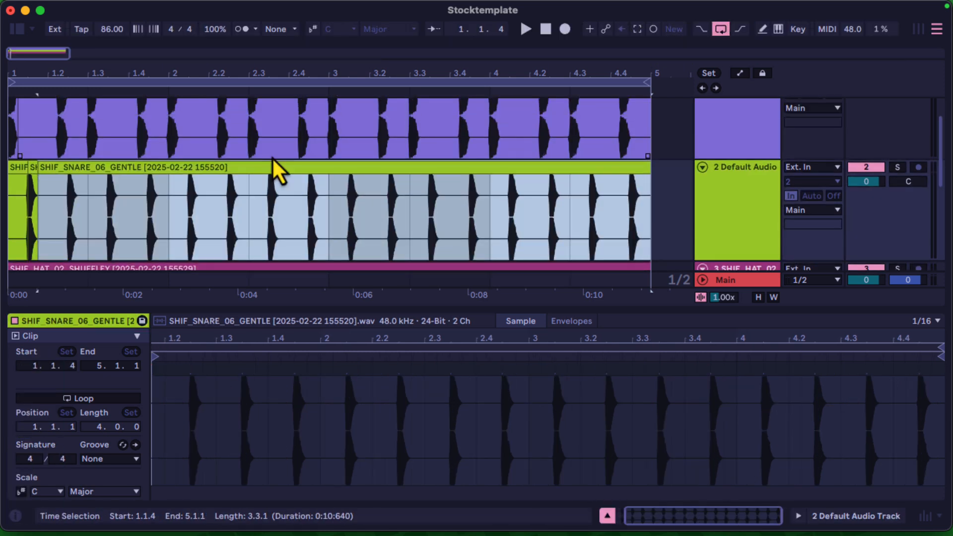
pyautogui.moveTo(39, 176); pyautogui.dragTo(8, 170)
pyautogui.scroll(1, 10, 168)
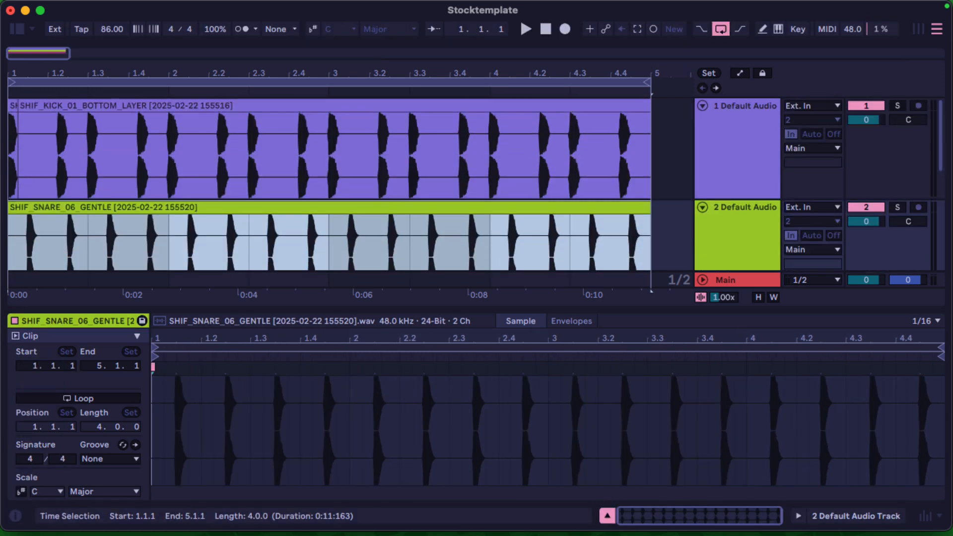
# Step: Delete the empty 4 MIDI and 5 Instrument Rack tracks together
pyautogui.scroll(-2, 185, 159)
pyautogui.scroll(2, 228, 161)
pyautogui.scroll(-5, 228, 163)
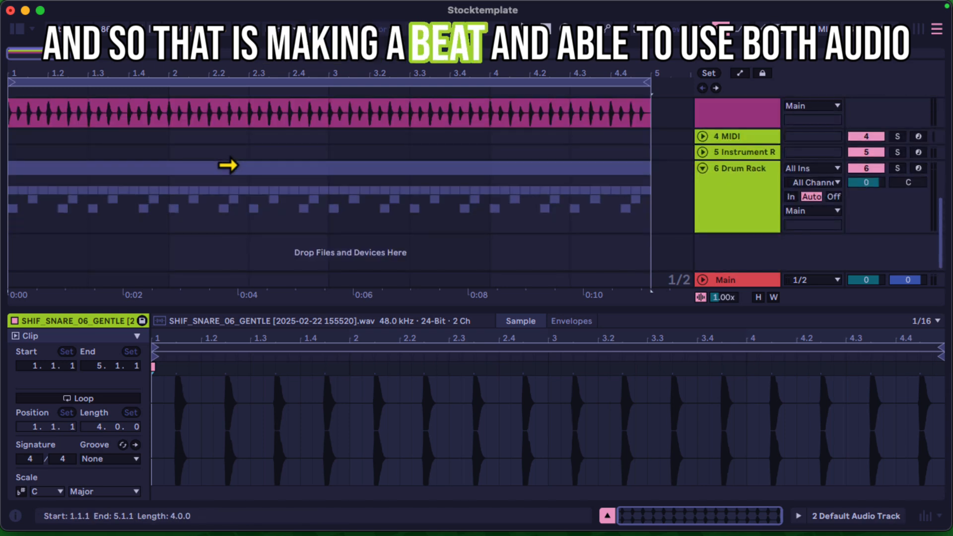
pyautogui.scroll(3, 227, 165)
pyautogui.scroll(-2, 228, 164)
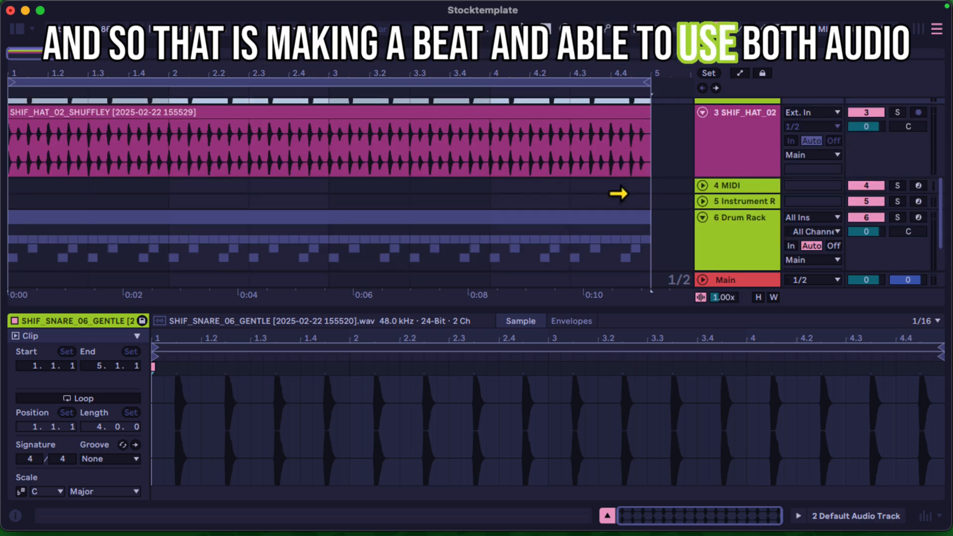
pyautogui.click(742, 202)
pyautogui.click(740, 188)
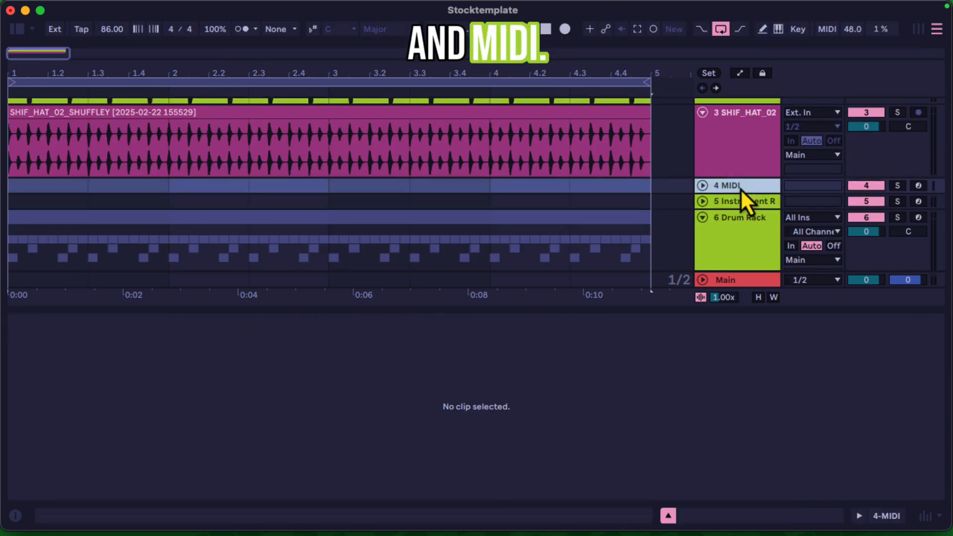
pyautogui.keyDown('shift'); pyautogui.click(742, 202); pyautogui.keyUp('shift')
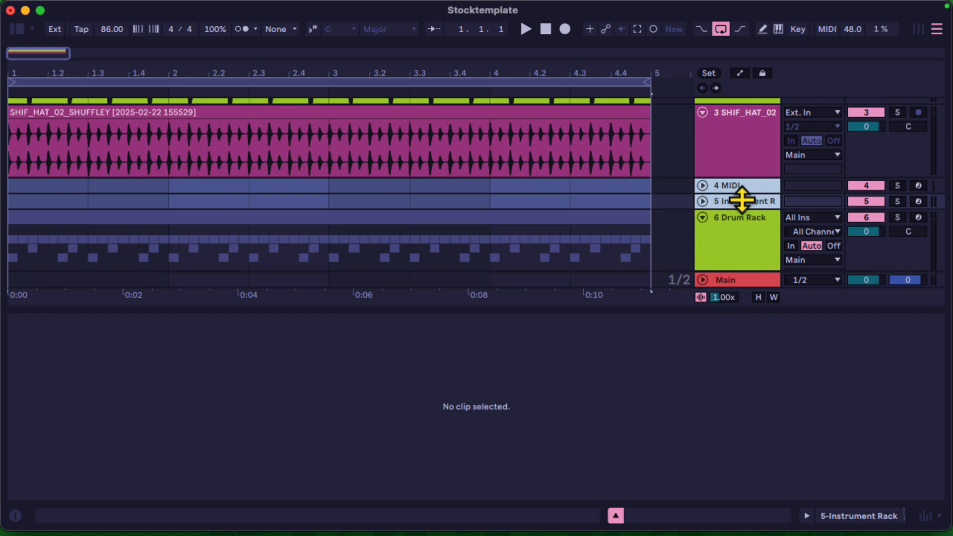
pyautogui.press('BackSpace')
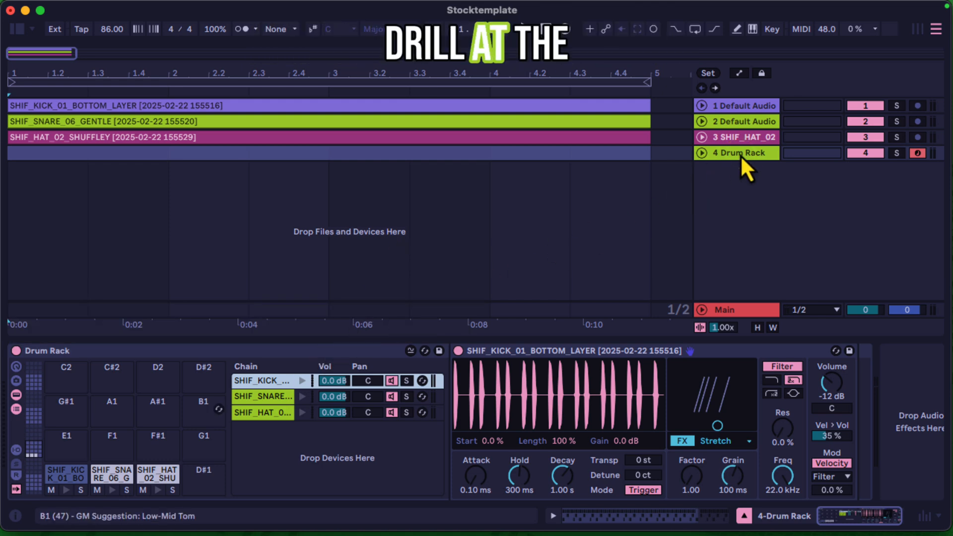
# Step: Check which device conversions are offered for the kick's Drum Sampler and the snare's Simpler in the Drum Rack
pyautogui.rightClick(520, 349)
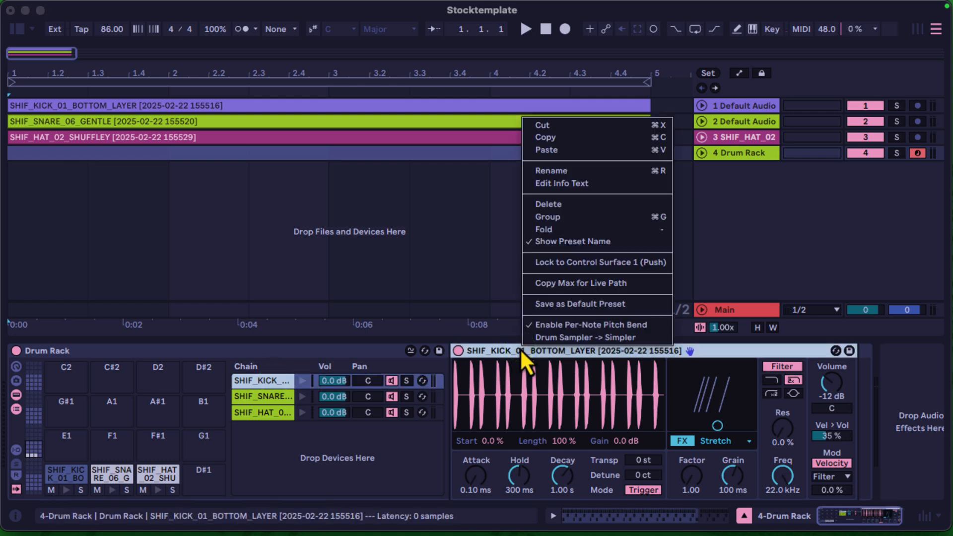
pyautogui.click(305, 452)
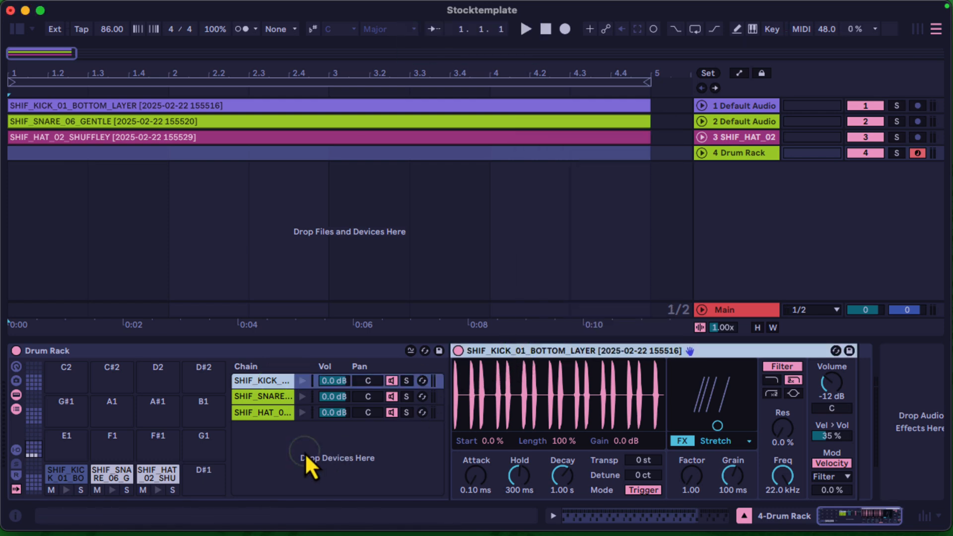
pyautogui.click(273, 401)
pyautogui.rightClick(576, 350)
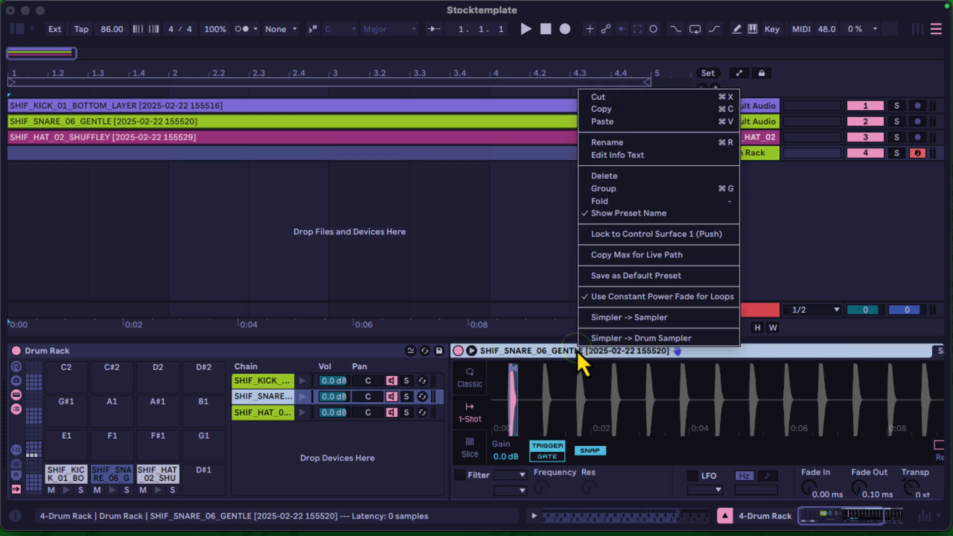
pyautogui.click(291, 459)
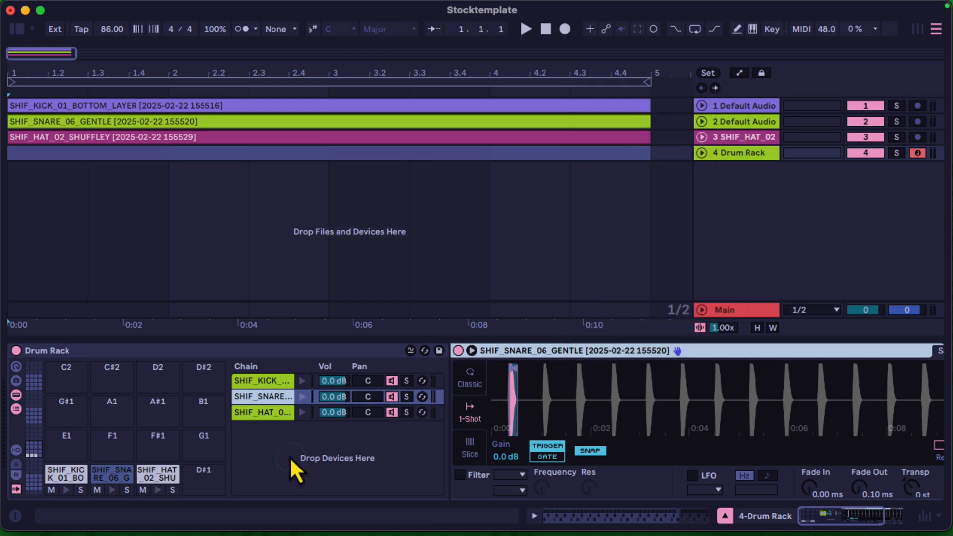
# Step: Convert the Simpler on the SHIF_HAT_02_SHUFFLEY chain to Sampler
pyautogui.click(265, 415)
pyautogui.rightClick(582, 352)
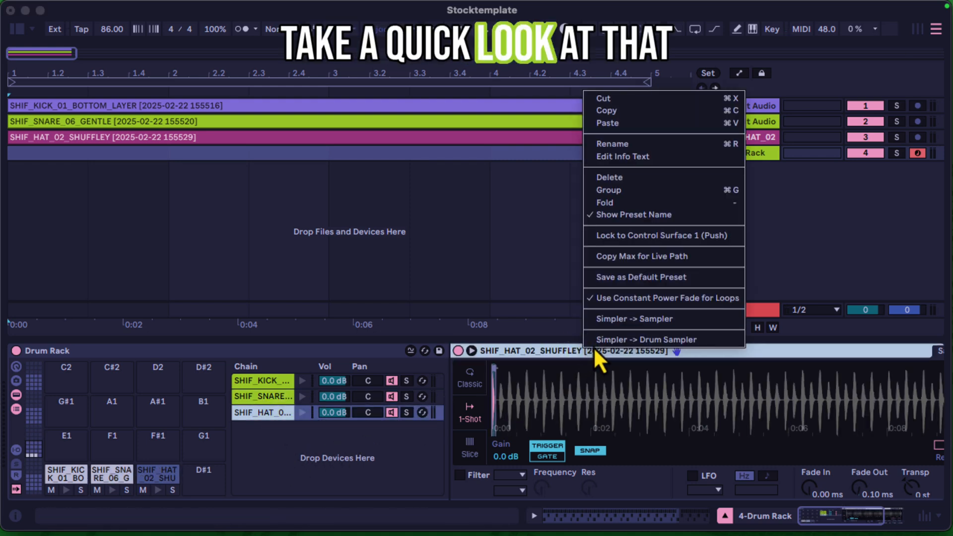
pyautogui.click(652, 320)
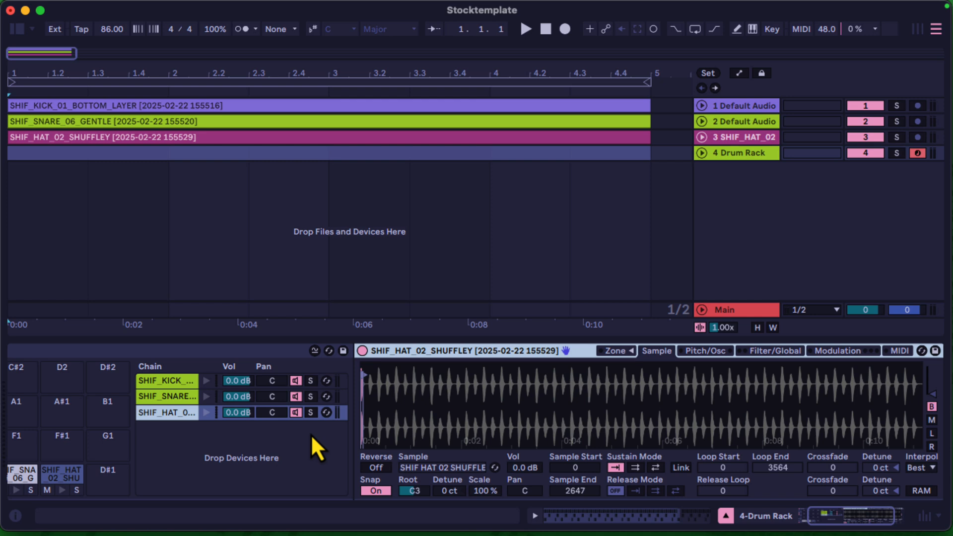
# Step: Extend the hat's playback region in Sampler to a sample end of about 5006
pyautogui.hscroll(3, 312, 436)
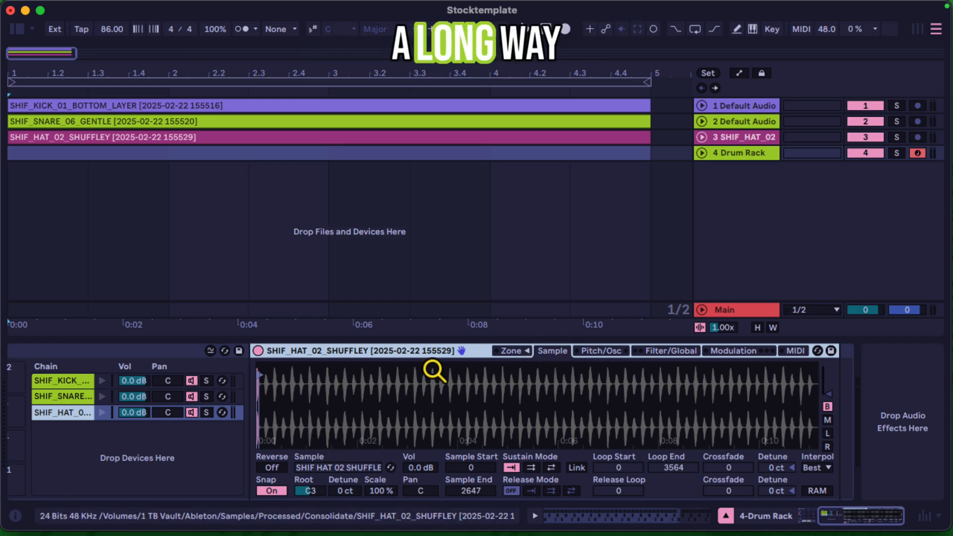
pyautogui.scroll(10, 270, 391)
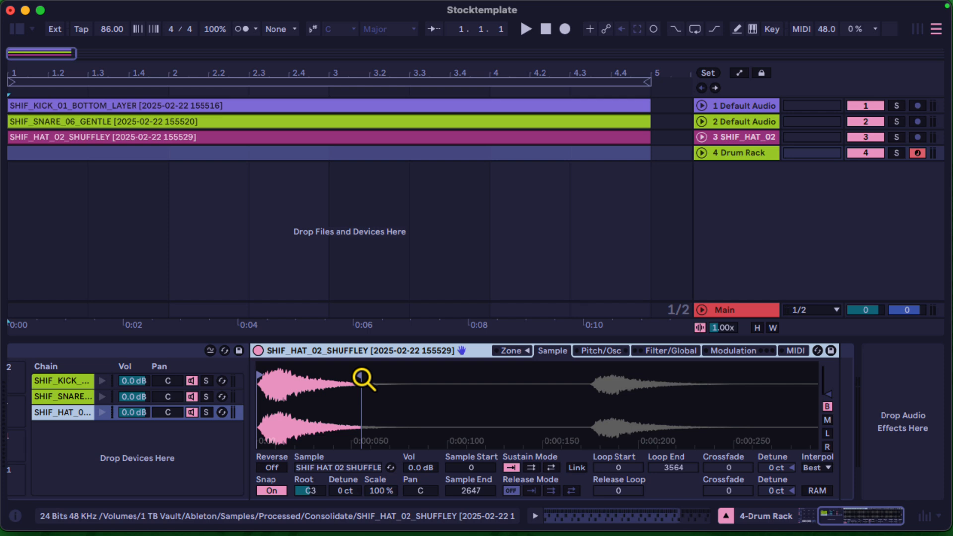
pyautogui.moveTo(353, 376); pyautogui.dragTo(453, 376)
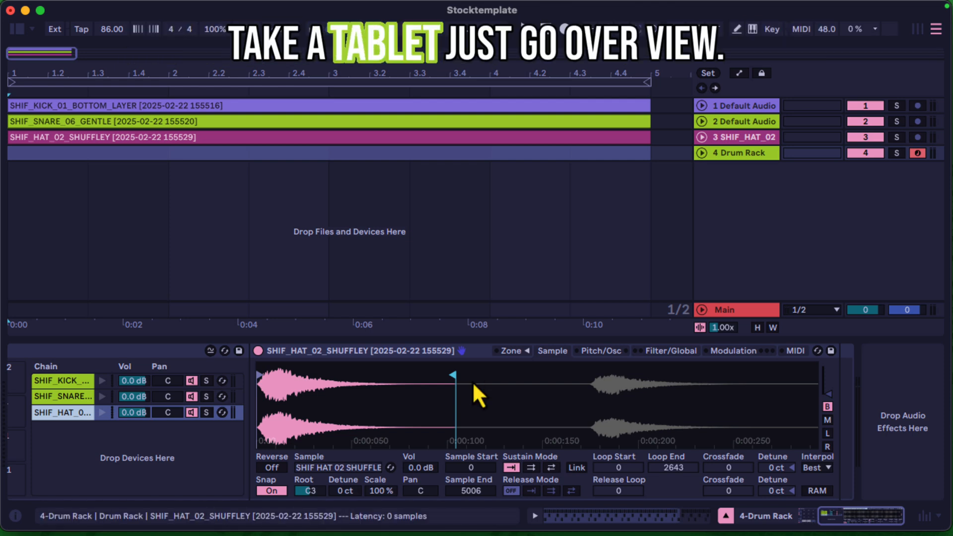
# Step: Look through the hat Sampler's Zone, Pitch/Osc, Filter/Global, Modulation and MIDI pages, returning to the Sample page
pyautogui.click(513, 355)
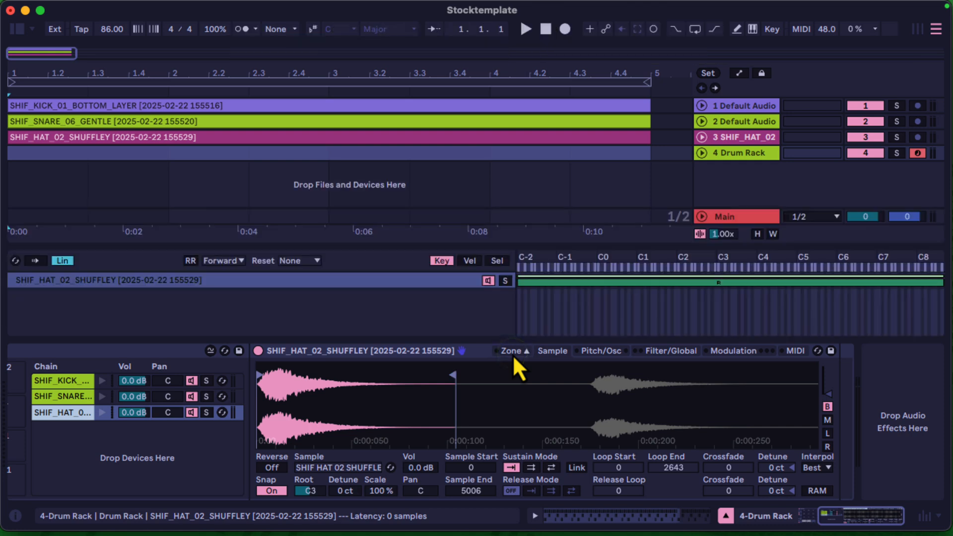
pyautogui.click(513, 354)
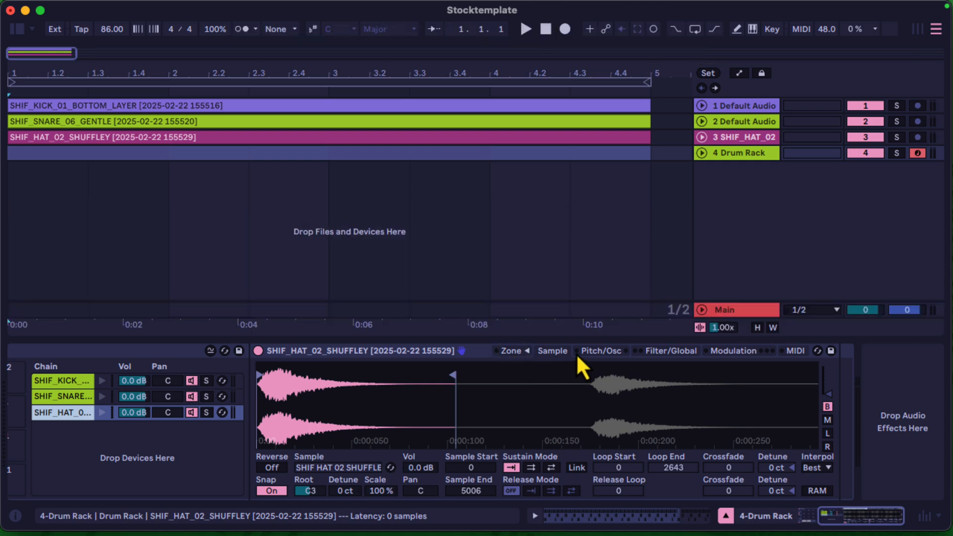
pyautogui.click(595, 353)
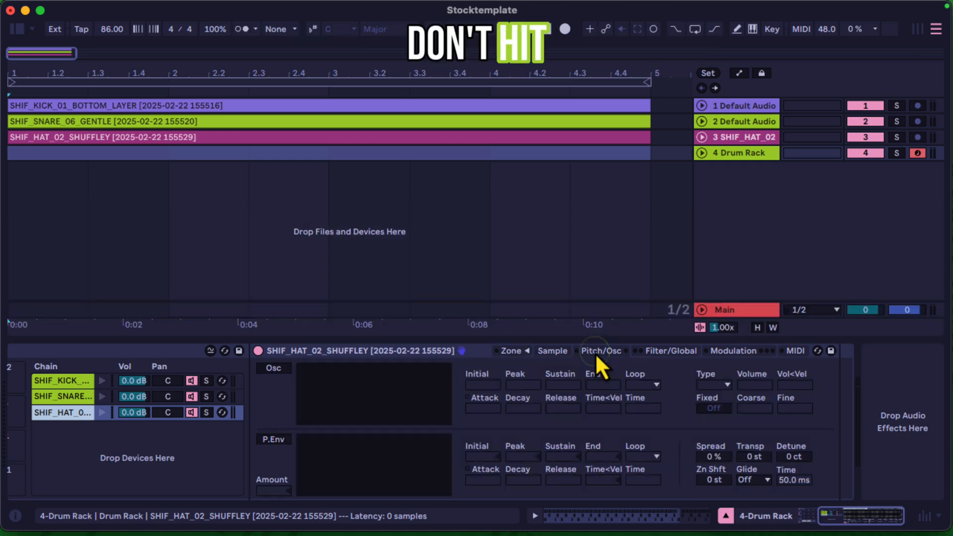
pyautogui.click(677, 353)
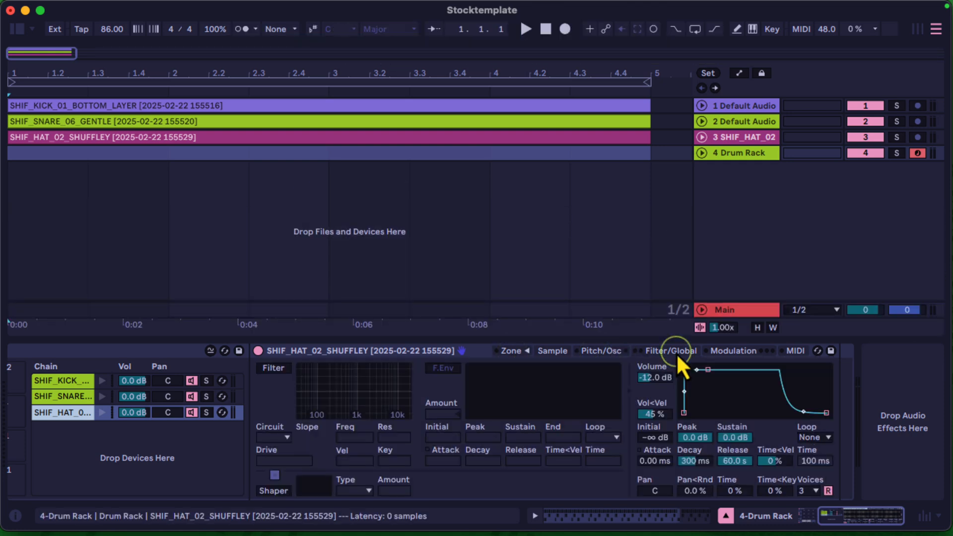
pyautogui.click(735, 350)
pyautogui.click(792, 351)
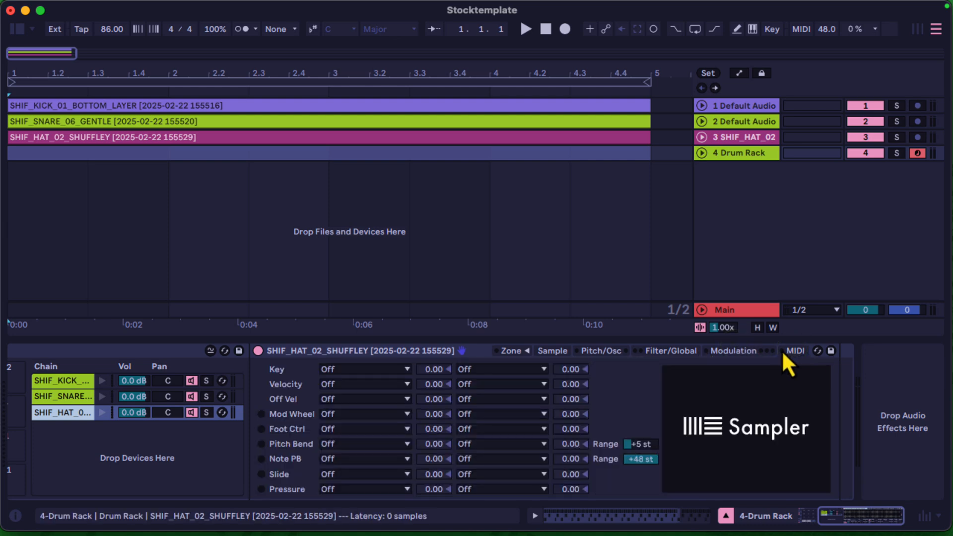
pyautogui.click(605, 353)
pyautogui.click(556, 353)
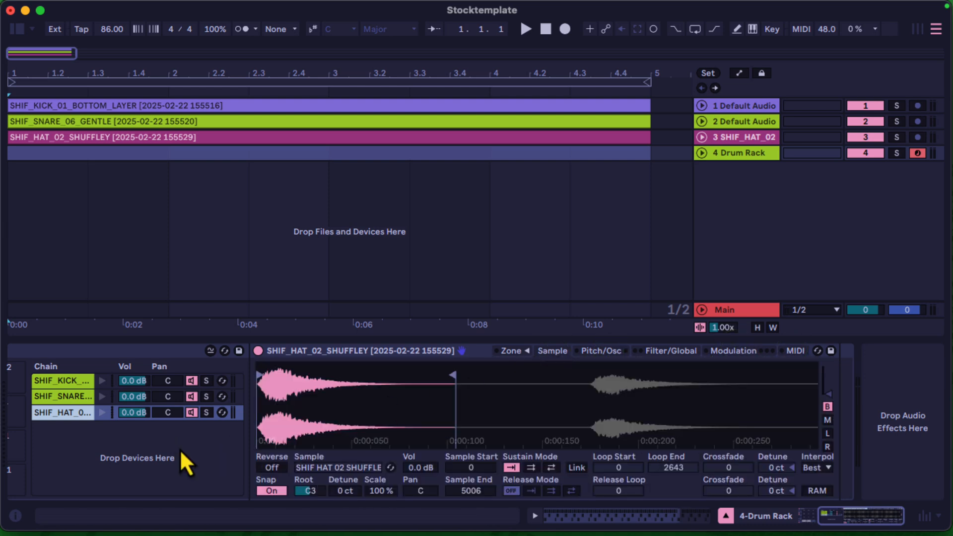
# Step: Compare the sampler devices on the kick, snare and hat chains of the Drum Rack
pyautogui.hscroll(-5, 180, 449)
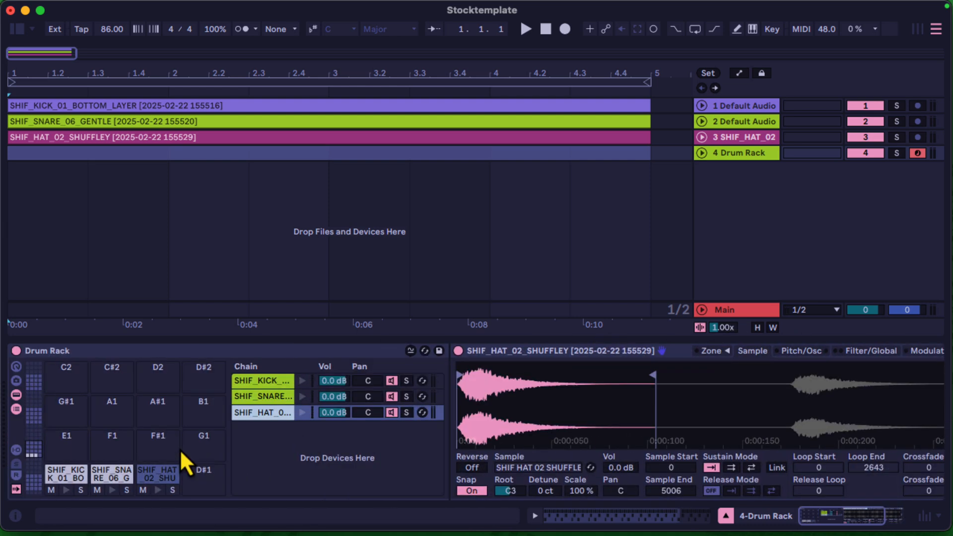
pyautogui.click(256, 397)
pyautogui.click(255, 411)
pyautogui.click(263, 383)
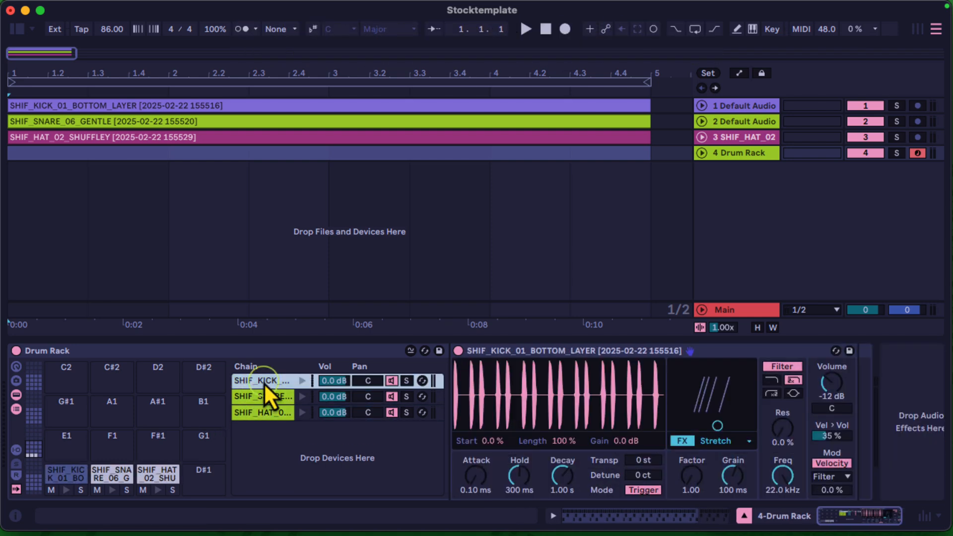
pyautogui.click(263, 397)
pyautogui.click(263, 412)
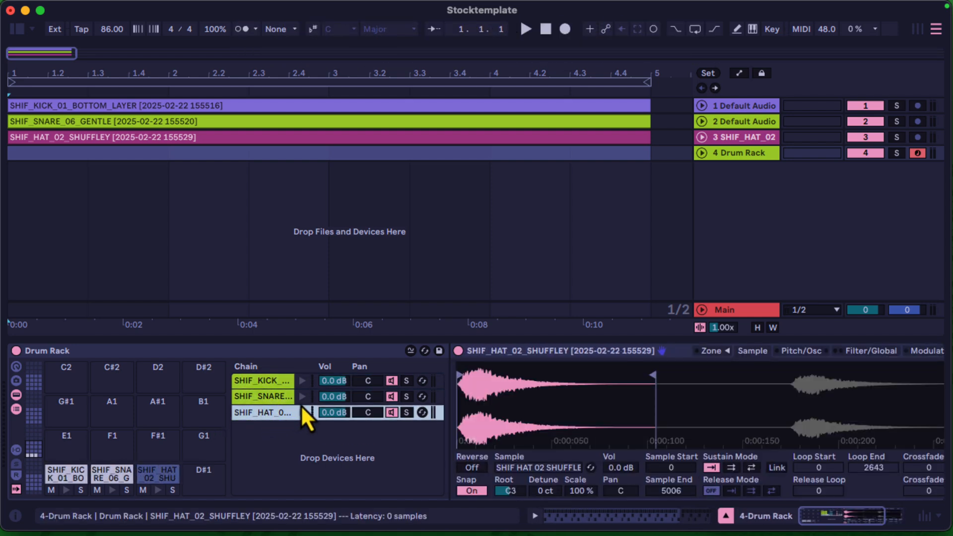
pyautogui.click(282, 384)
pyautogui.click(253, 397)
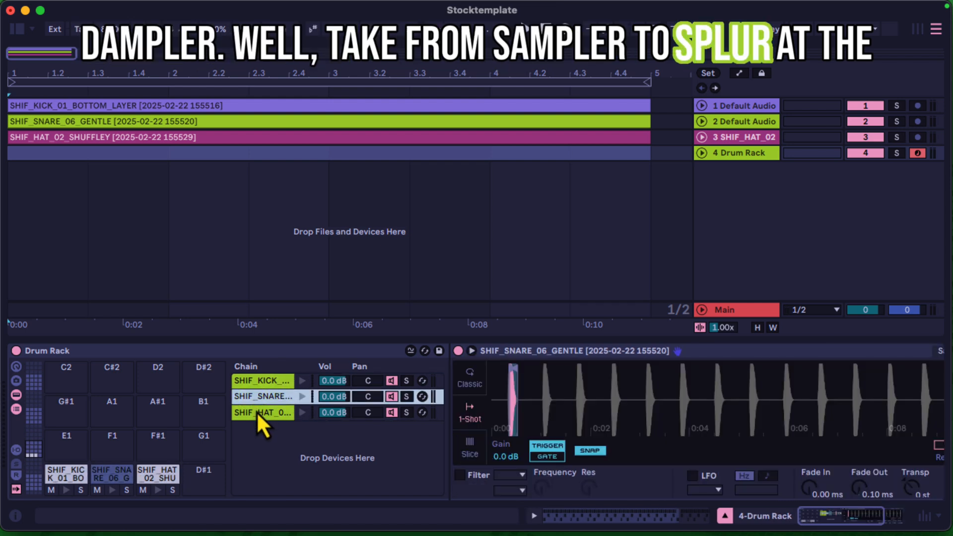
pyautogui.click(257, 413)
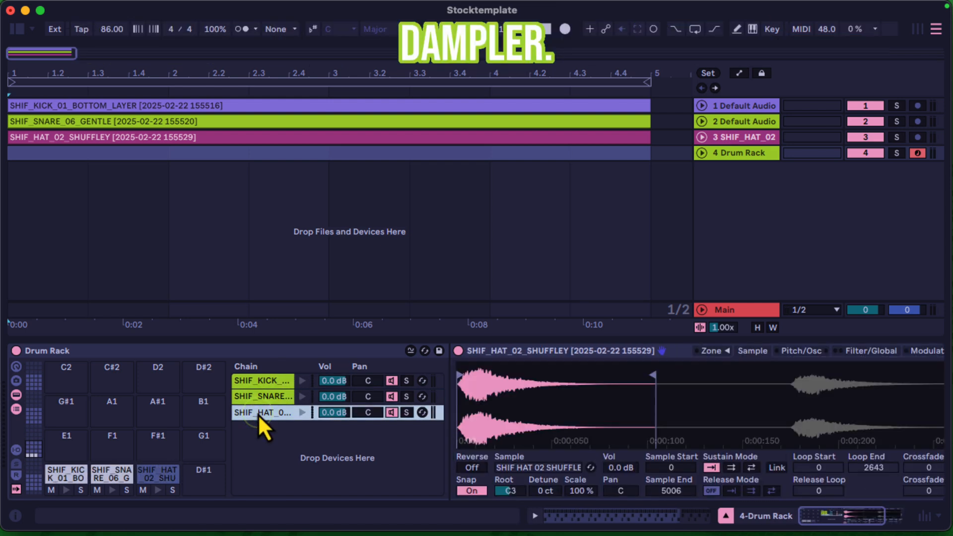
# Step: Show the chain input/output settings and the macro controls in the Drum Rack
pyautogui.click(16, 450)
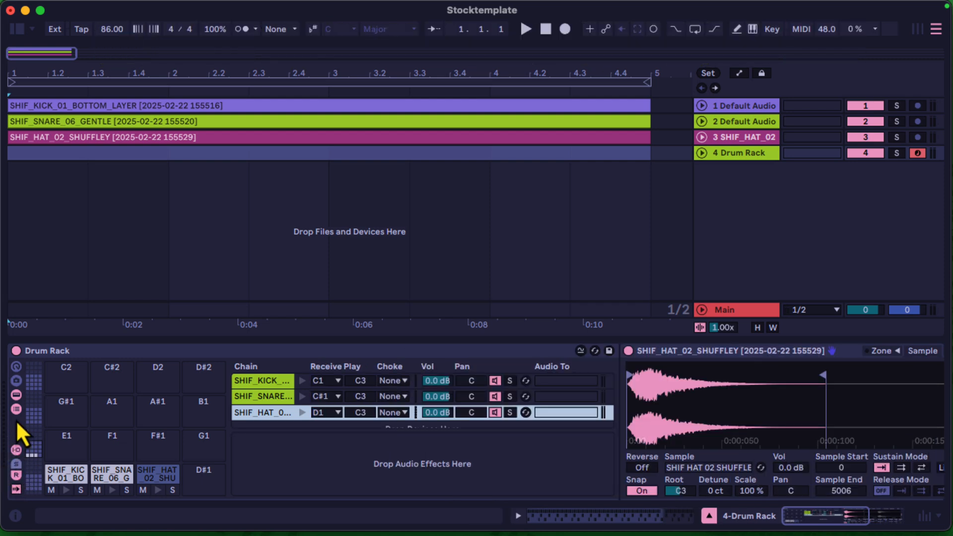
pyautogui.click(16, 367)
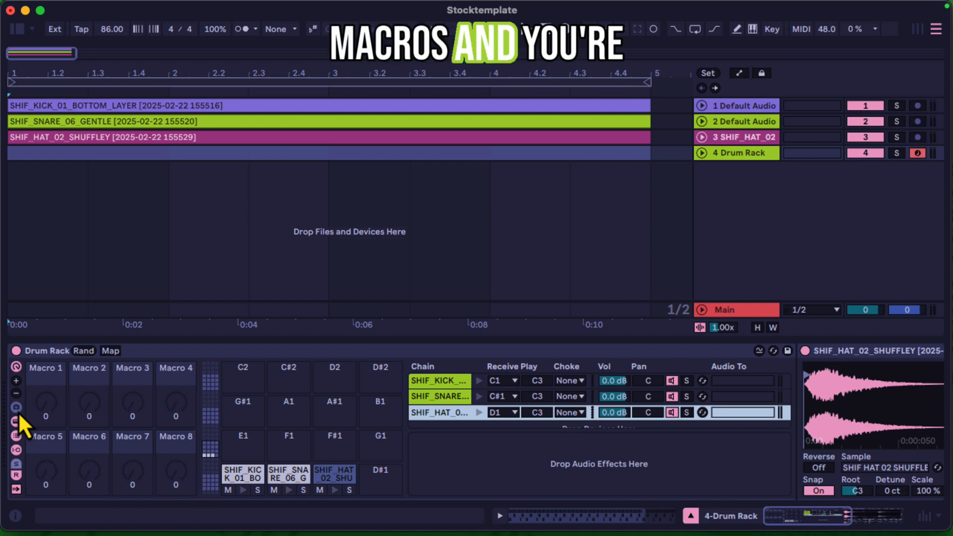
# Step: View the Drum Rack's macro variations section and hide it again
pyautogui.click(17, 408)
pyautogui.click(18, 412)
pyautogui.click(18, 411)
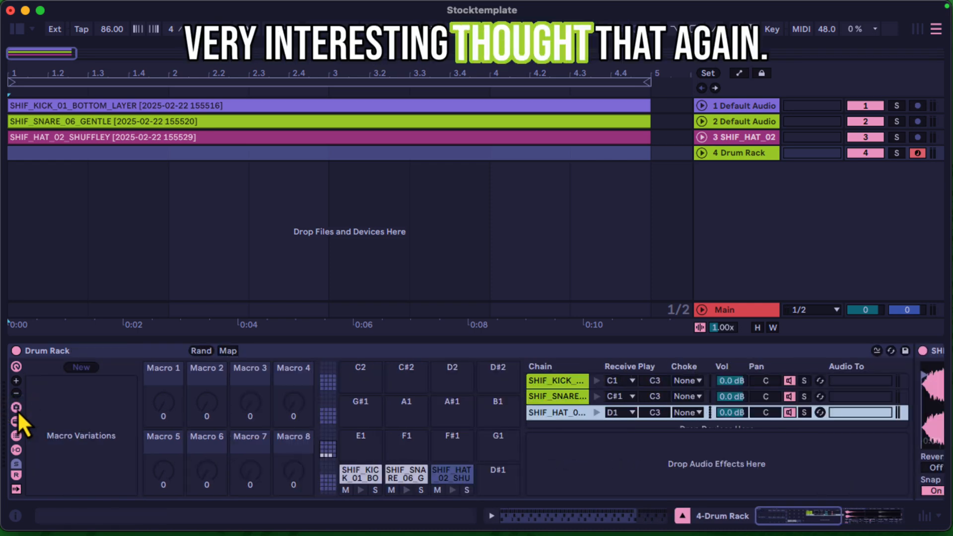
pyautogui.click(16, 409)
pyautogui.click(17, 409)
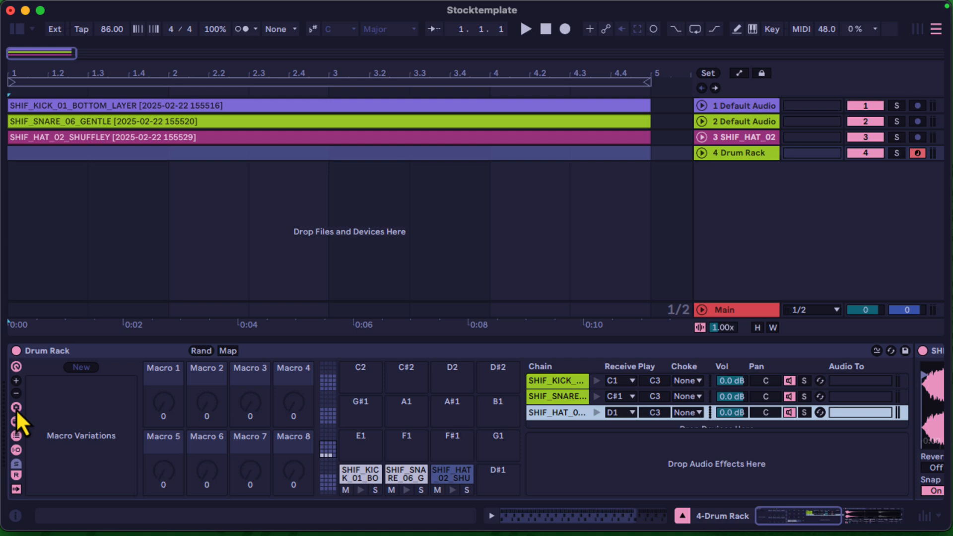
pyautogui.click(16, 407)
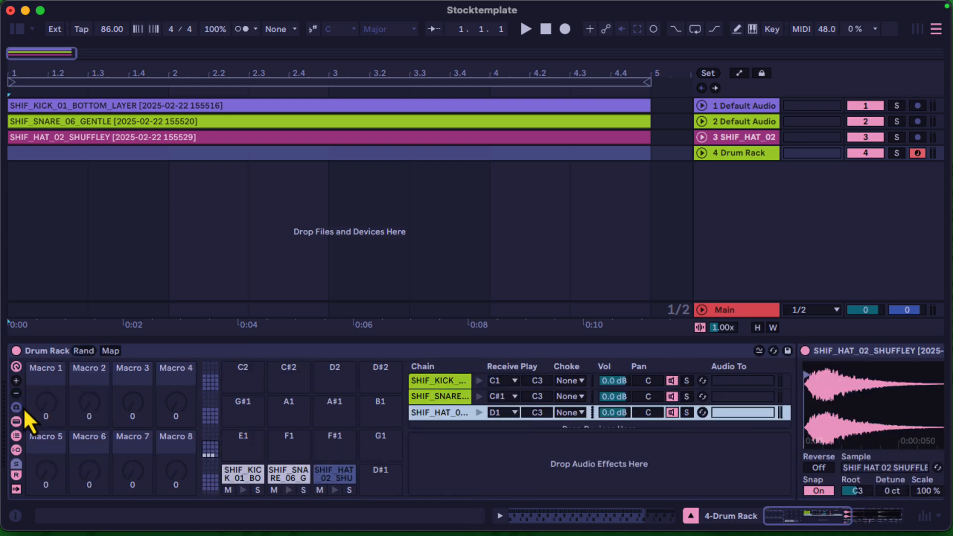
# Step: Examine the Drum Rack's chain list together with its auto-select, send and return chain options
pyautogui.scroll(-1, 553, 412)
pyautogui.scroll(1, 553, 412)
pyautogui.scroll(-1, 553, 412)
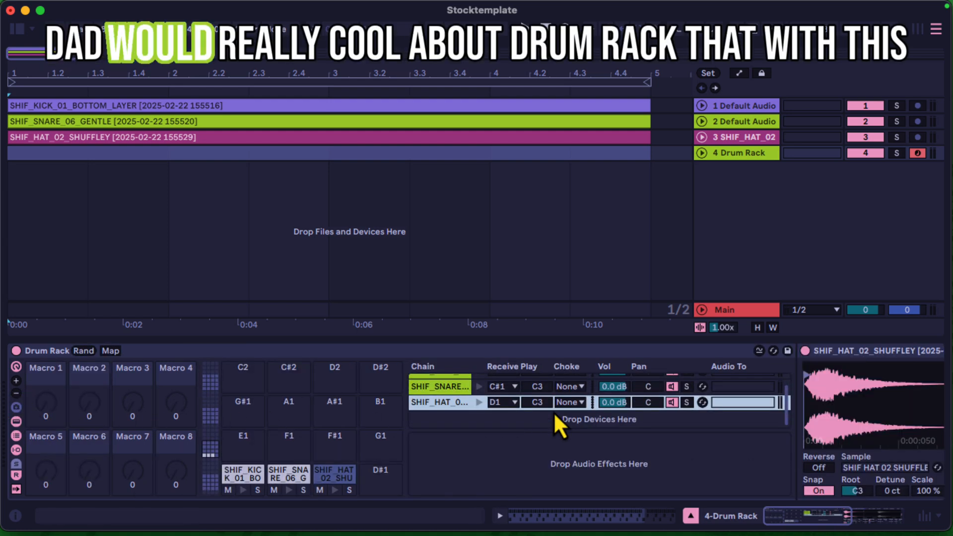
pyautogui.click(16, 491)
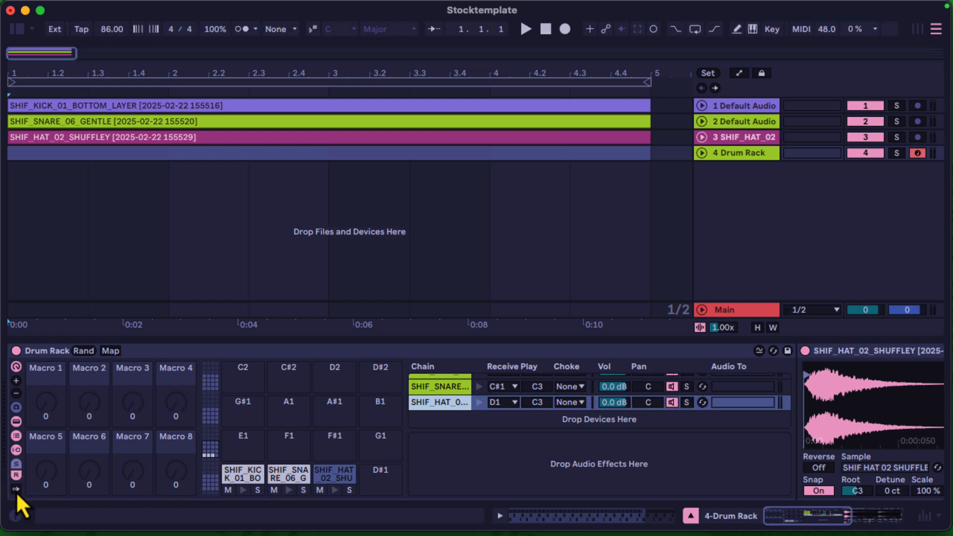
pyautogui.click(16, 464)
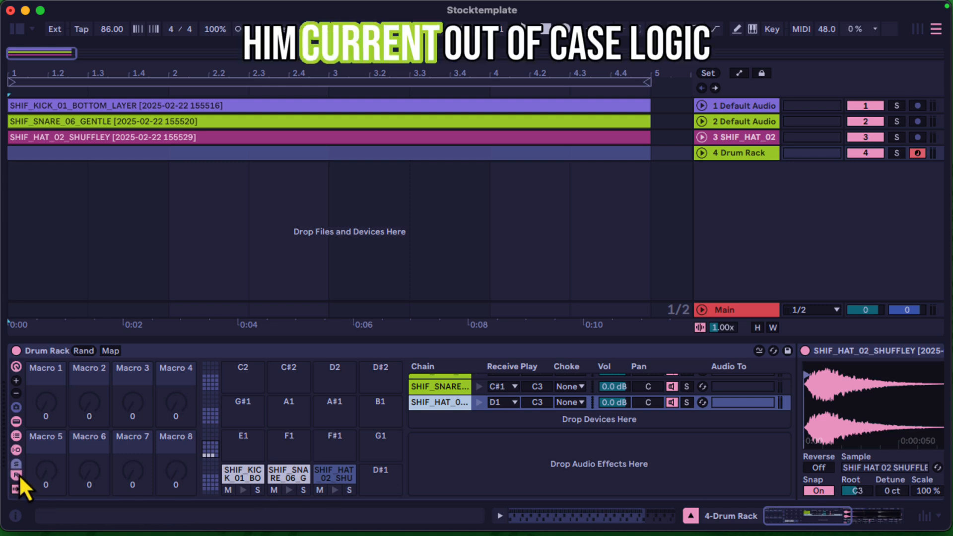
pyautogui.click(18, 474)
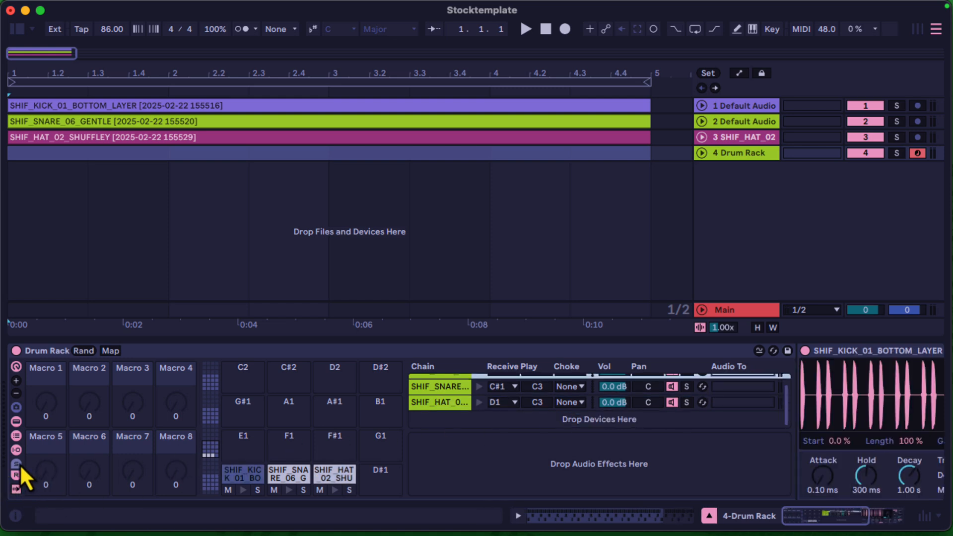
pyautogui.click(18, 464)
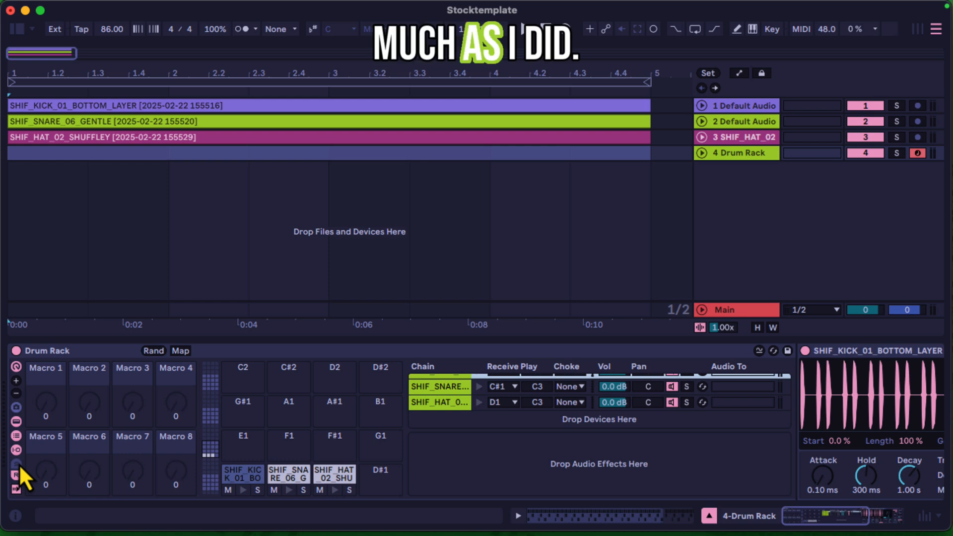
# Step: Show the browser and display the Audio Effects library
pyautogui.click(19, 31)
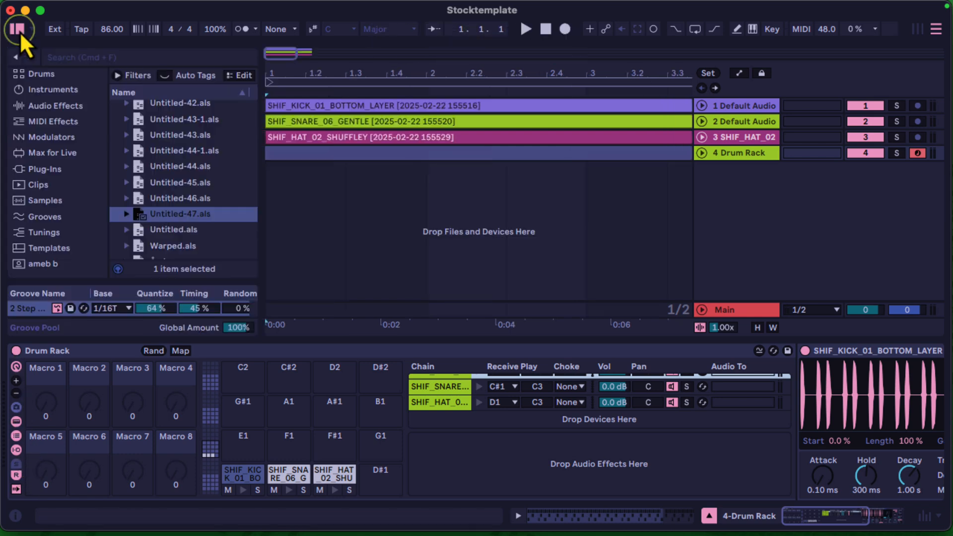
pyautogui.scroll(5, 38, 133)
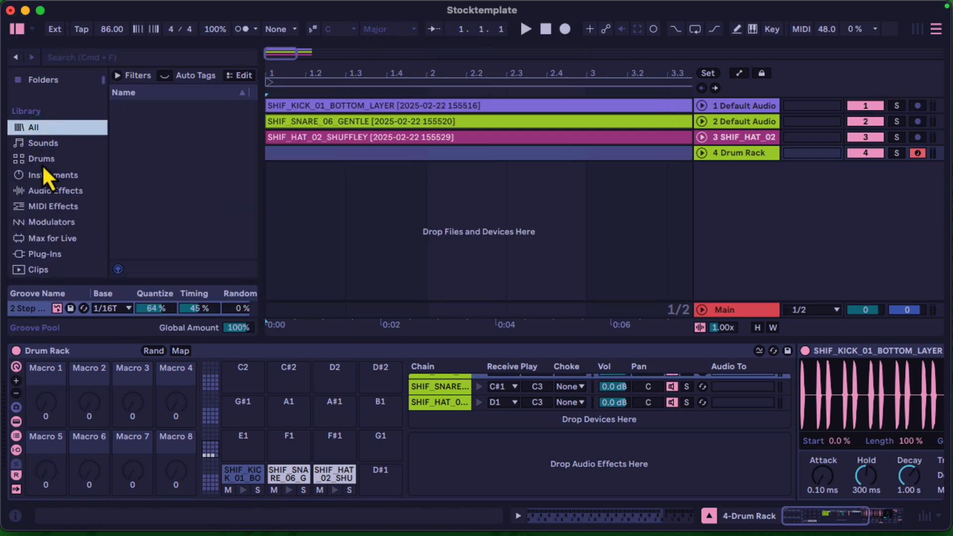
pyautogui.click(44, 189)
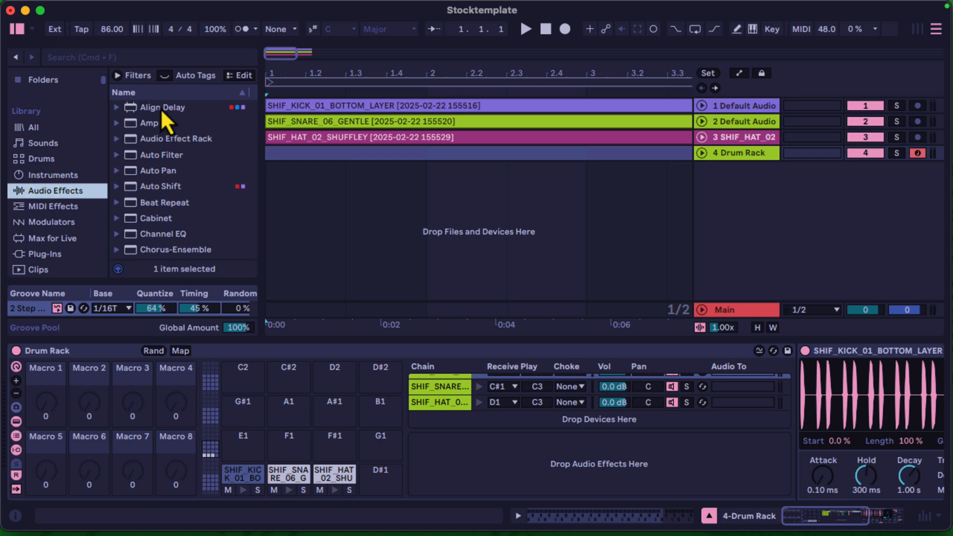
# Step: Try Align Delay as a return chain in the Drum Rack, checking the hat chain's Audio To options
pyautogui.moveTo(160, 108); pyautogui.dragTo(514, 470)
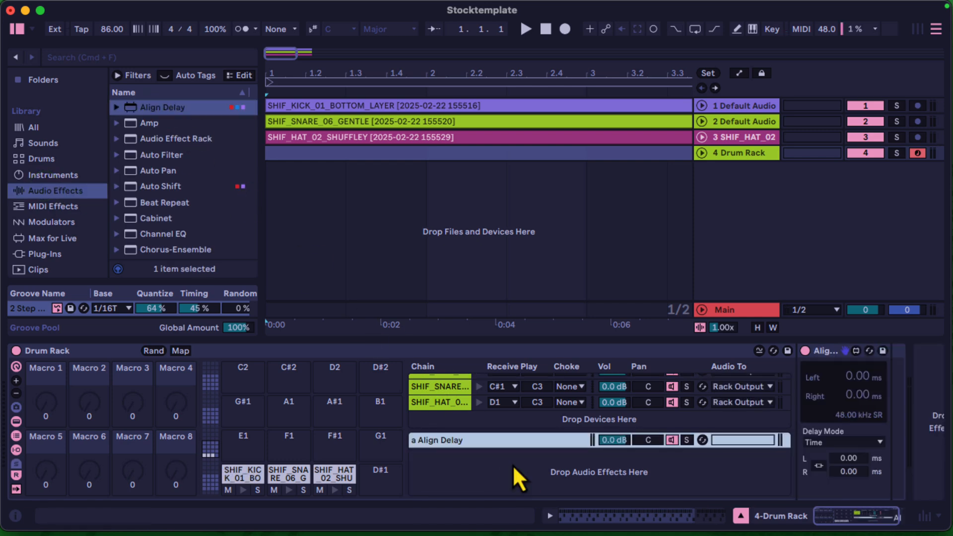
pyautogui.click(755, 402)
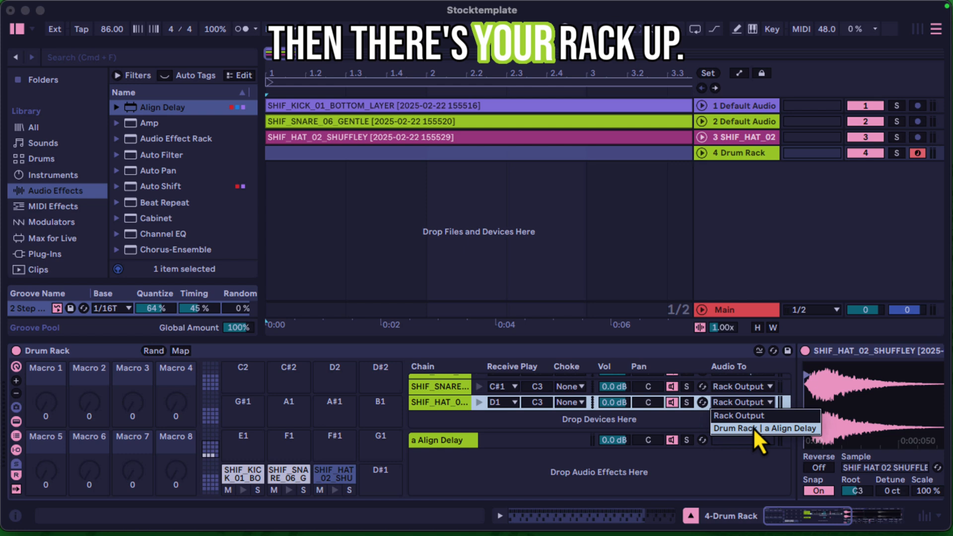
pyautogui.click(520, 421)
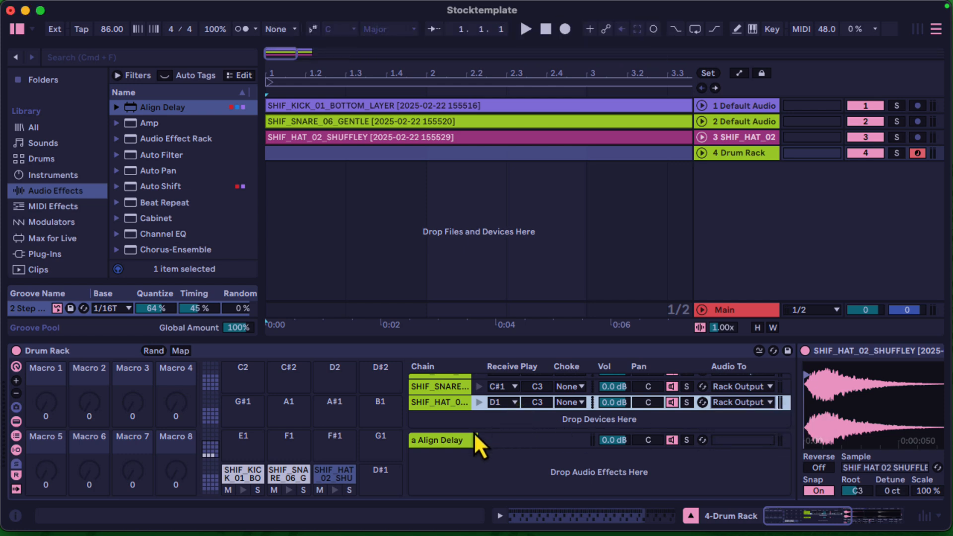
pyautogui.press('super+z')
pyautogui.press('super+z')
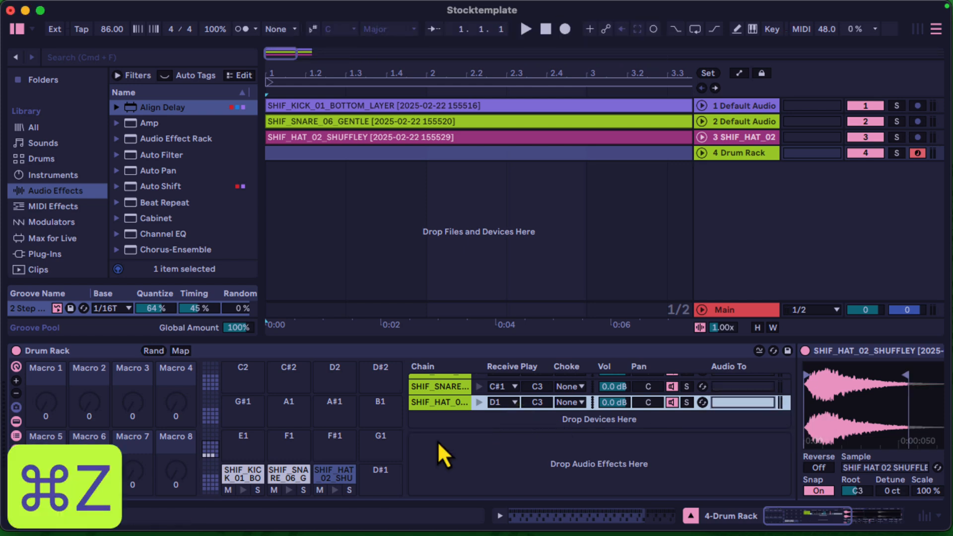
# Step: Hide the Drum Rack's return chains, input/output settings and chain list
pyautogui.click(17, 477)
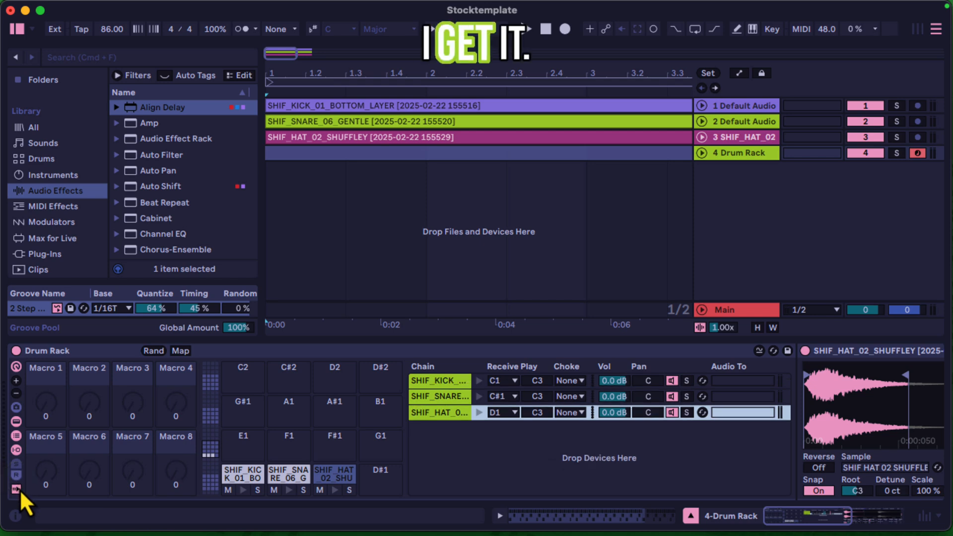
pyautogui.click(17, 450)
pyautogui.click(17, 436)
# Step: Compare the Drum Rack with its devices and macro variations shown and hidden, ending with only the devices shown
pyautogui.click(16, 423)
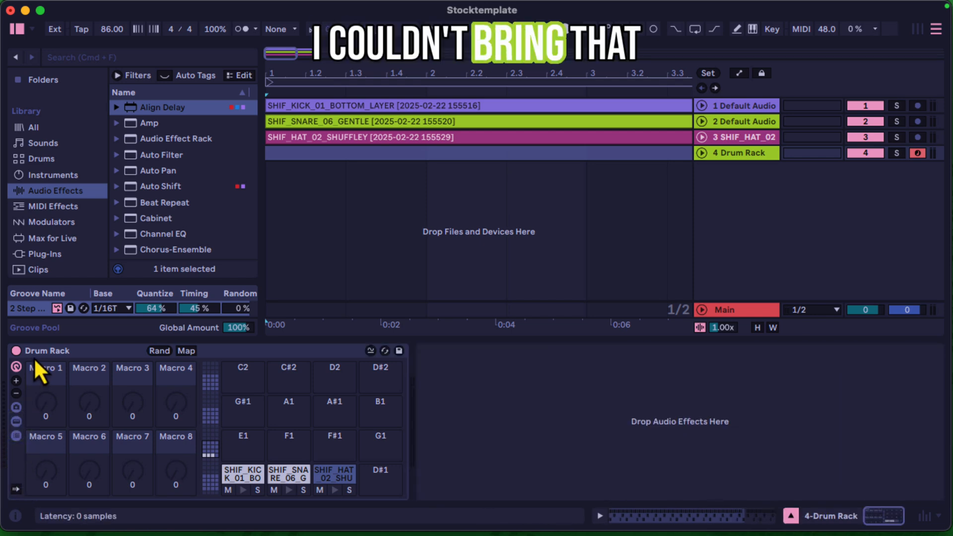
pyautogui.click(16, 423)
pyautogui.click(17, 407)
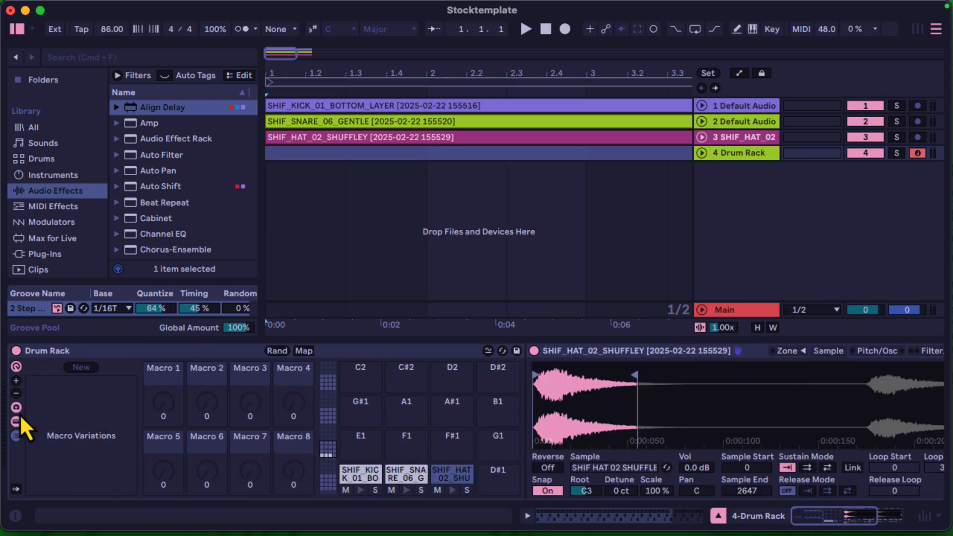
pyautogui.click(16, 408)
pyautogui.click(16, 422)
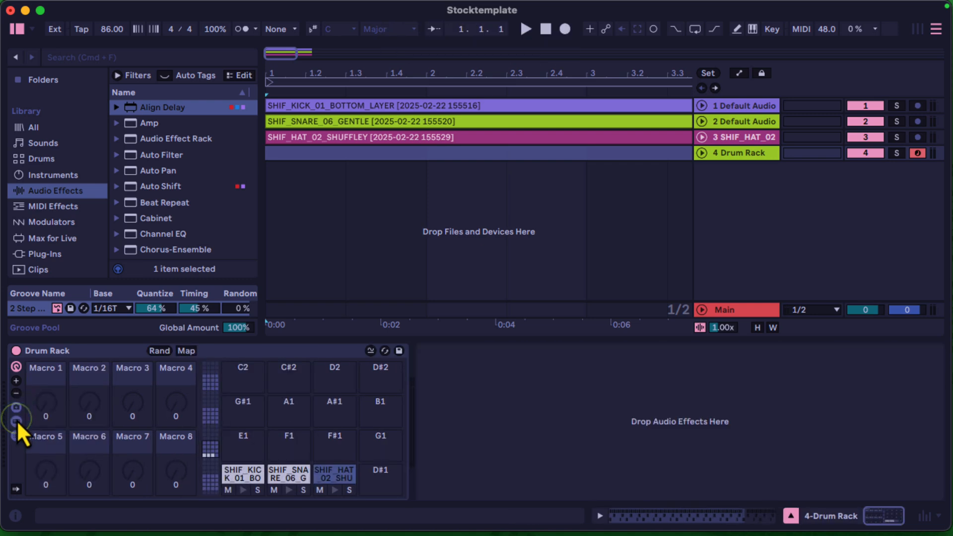
pyautogui.click(16, 421)
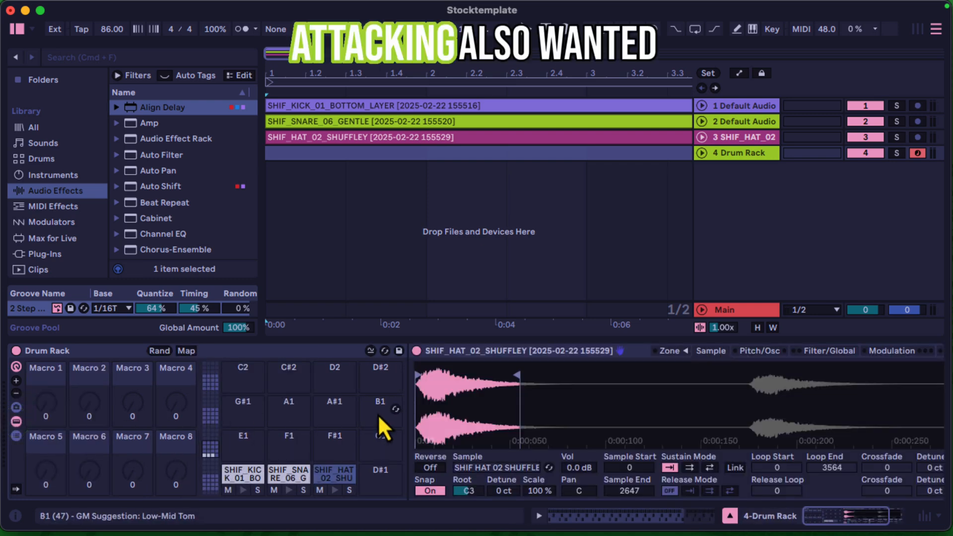
# Step: View the sampler devices on the kick, snare and hat pads
pyautogui.hscroll(5, 378, 414)
pyautogui.click(89, 475)
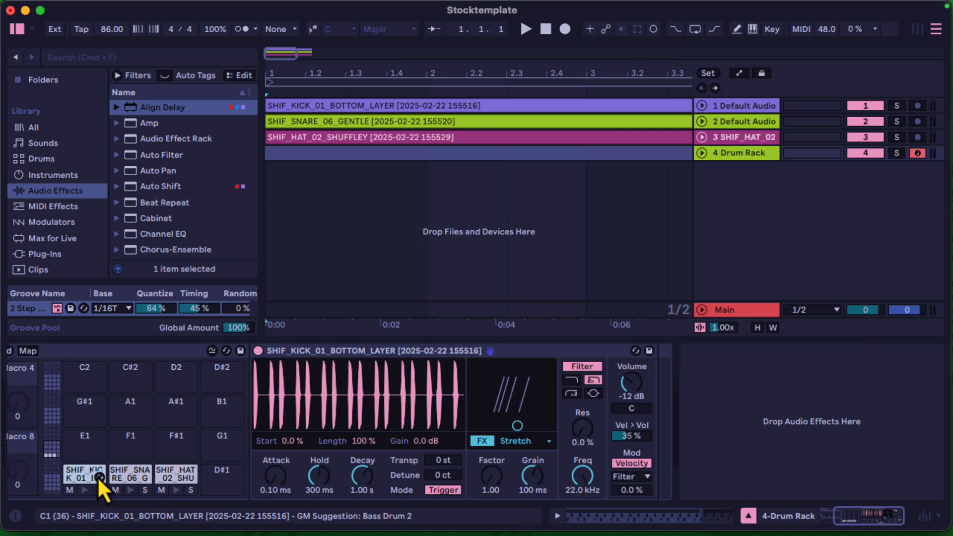
pyautogui.click(121, 475)
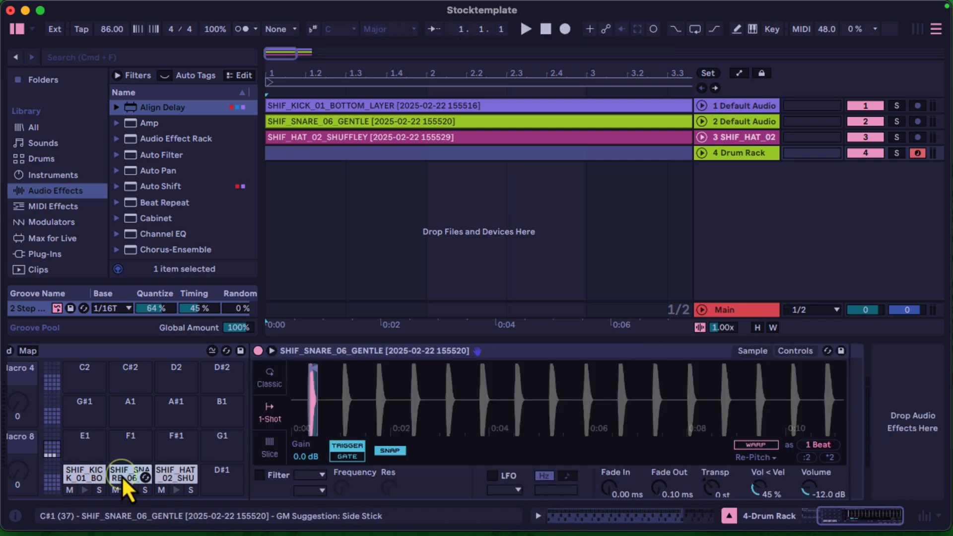
pyautogui.click(174, 471)
# Step: Add EQ Eight after the kick pad's sampler and fold both devices
pyautogui.click(84, 472)
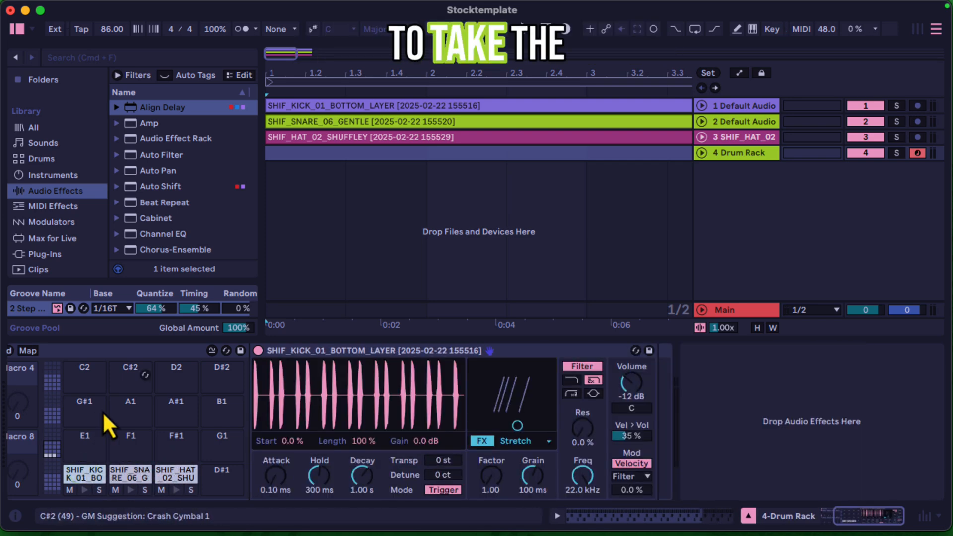
pyautogui.scroll(-3, 177, 171)
pyautogui.scroll(1, 178, 172)
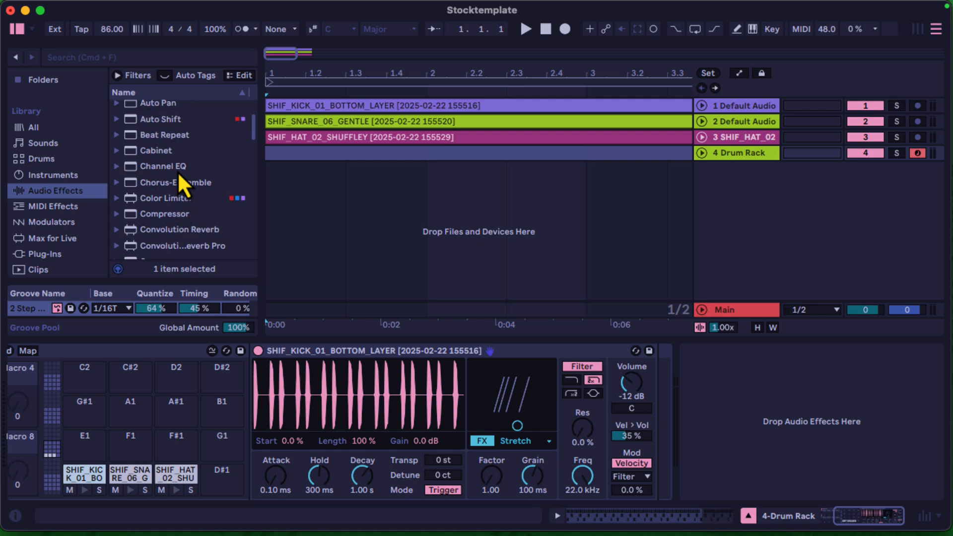
pyautogui.scroll(-3, 177, 171)
pyautogui.scroll(-2, 178, 174)
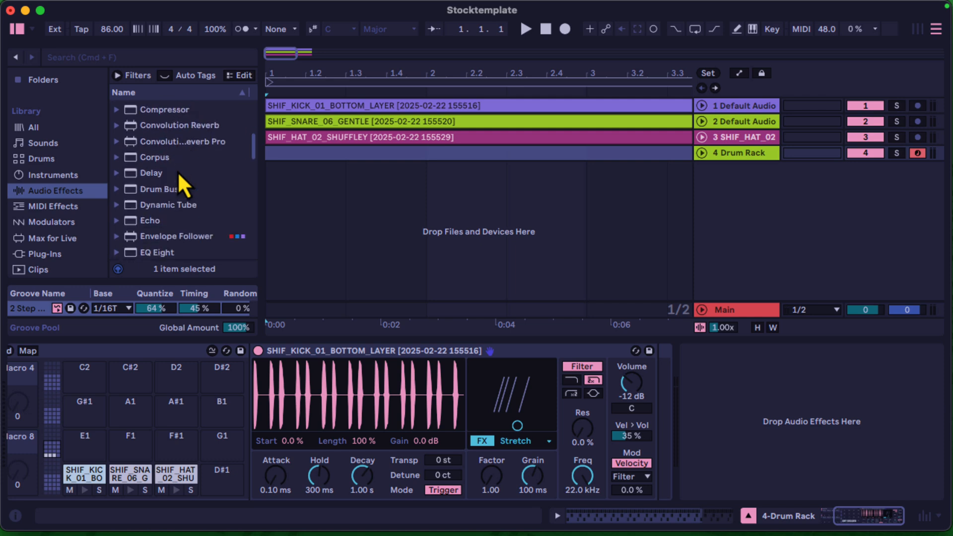
pyautogui.moveTo(158, 253); pyautogui.dragTo(663, 391)
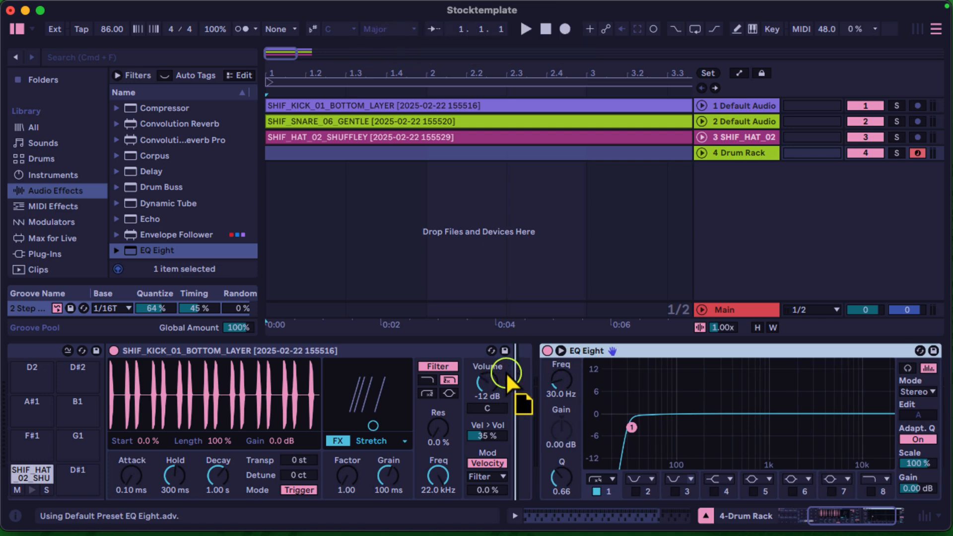
pyautogui.doubleClick(358, 347)
pyautogui.doubleClick(260, 355)
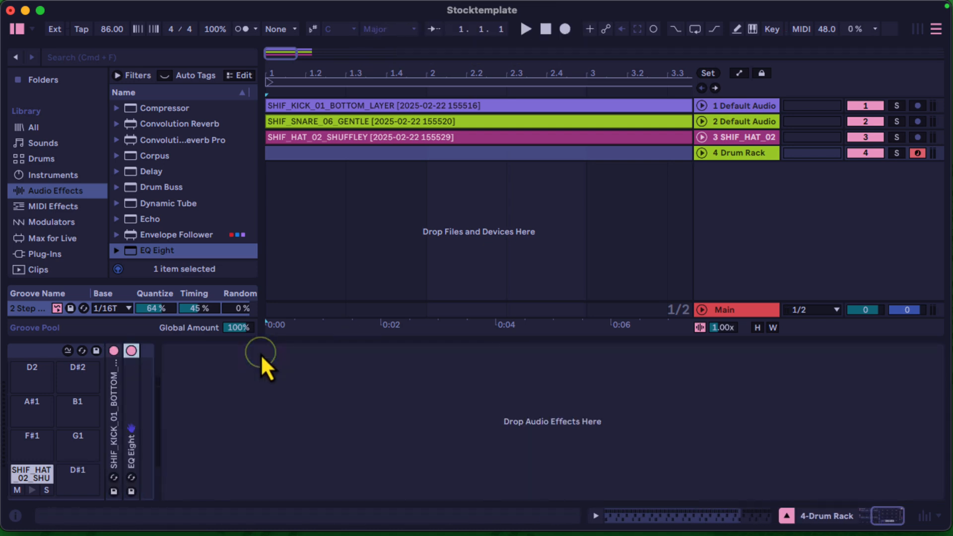
# Step: Fold the sampler devices on the snare and hat pads
pyautogui.hscroll(-10, 158, 389)
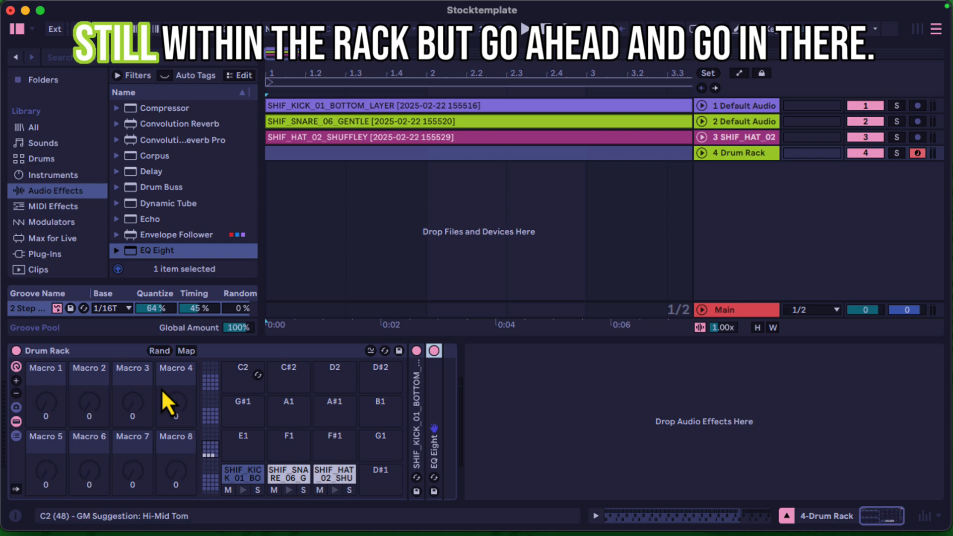
pyautogui.rightClick(440, 380)
pyautogui.click(528, 426)
pyautogui.click(289, 475)
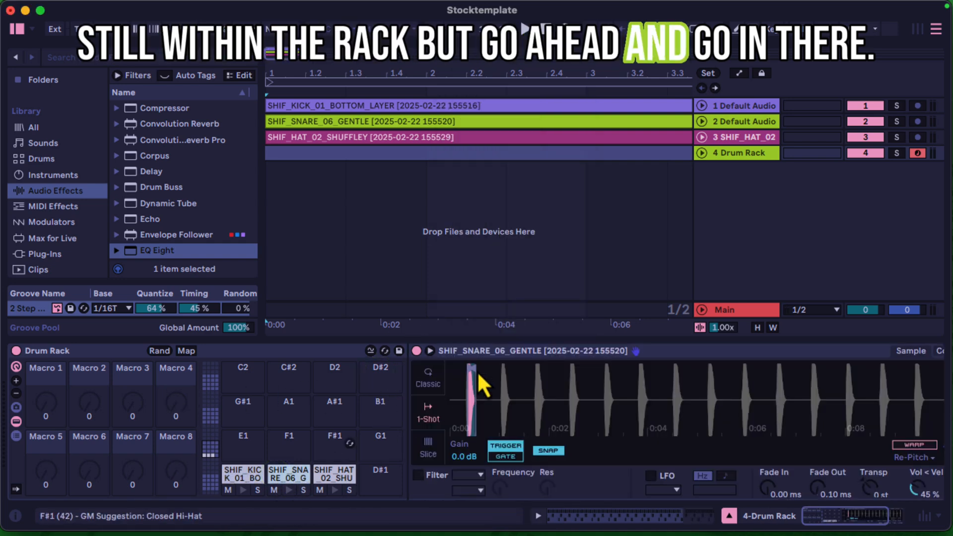
pyautogui.hscroll(5, 510, 354)
pyautogui.doubleClick(510, 353)
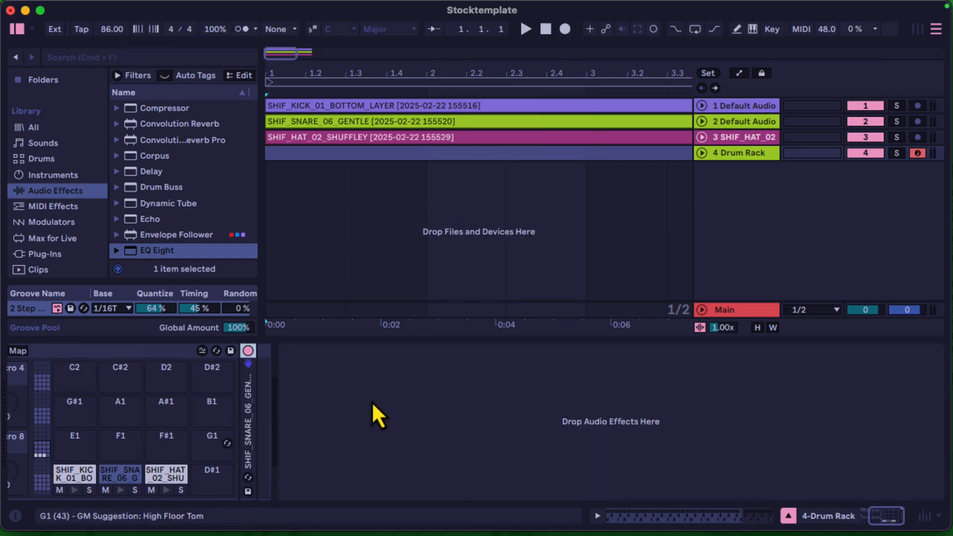
pyautogui.click(166, 472)
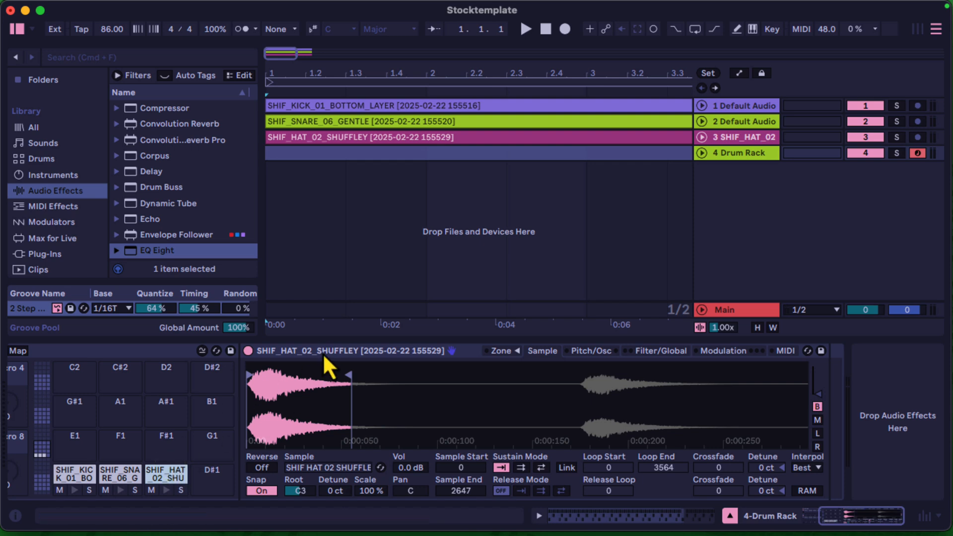
pyautogui.doubleClick(270, 352)
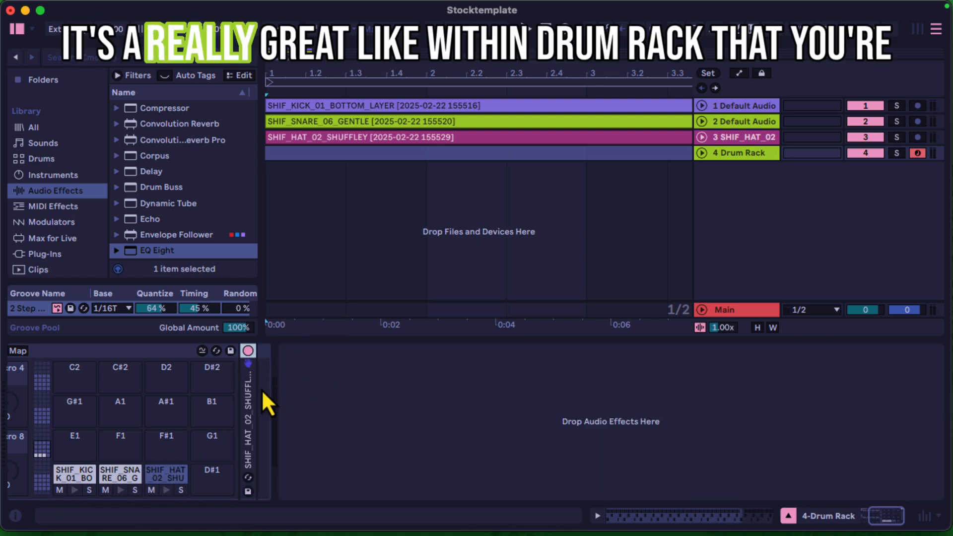
# Step: Add EQ Eight after the snare pad's folded sampler and fold the EQ
pyautogui.click(121, 472)
pyautogui.moveTo(152, 251); pyautogui.dragTo(254, 365)
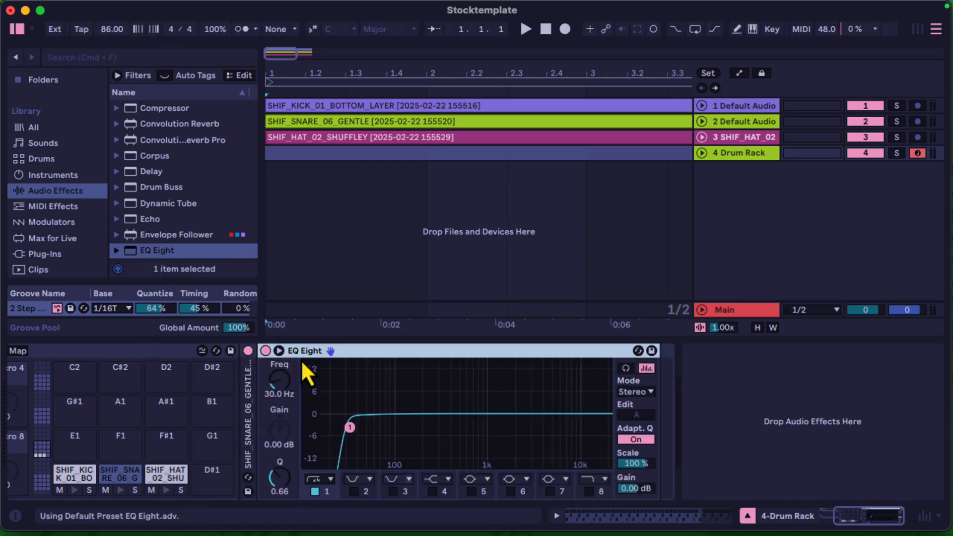
pyautogui.doubleClick(399, 353)
# Step: Add EQ Eight after the hat pad's folded sampler and fold the EQ
pyautogui.click(163, 473)
pyautogui.moveTo(168, 252); pyautogui.dragTo(252, 398)
pyautogui.doubleClick(390, 353)
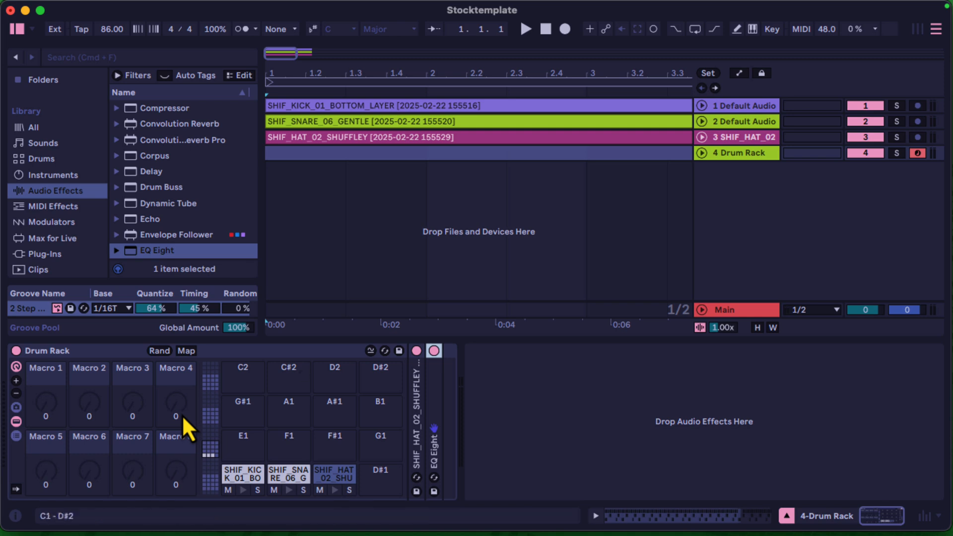
# Step: Hide the Drum Rack's devices and macro controls, leaving only the pad grid and pad overview
pyautogui.click(16, 421)
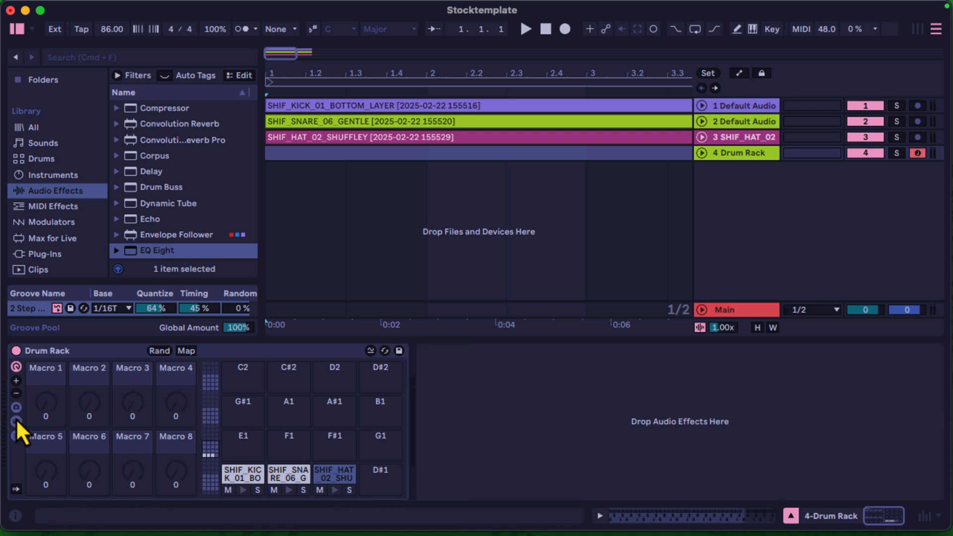
pyautogui.click(17, 368)
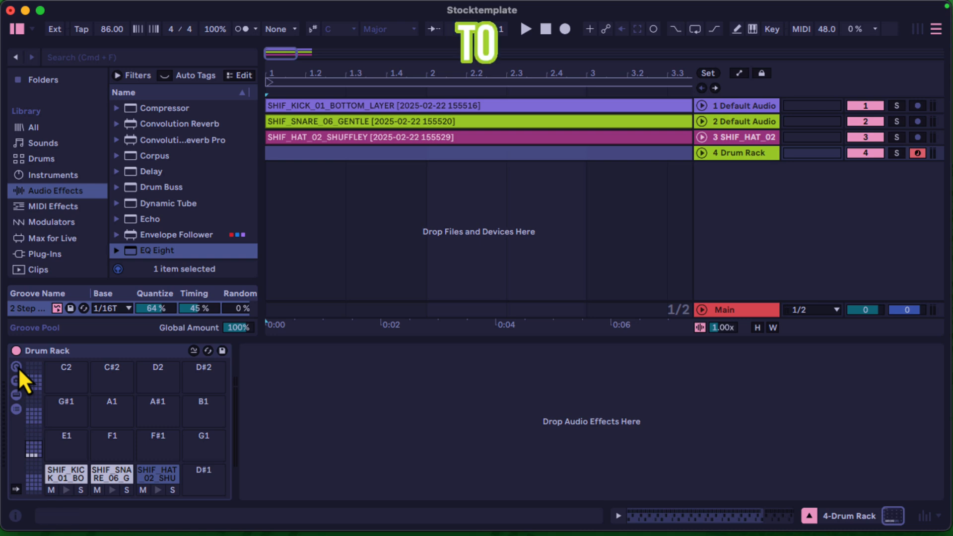
pyautogui.moveTo(35, 453)
pyautogui.mouseDown()
pyautogui.moveTo(35, 363)
pyautogui.moveTo(34, 452)
pyautogui.mouseUp()
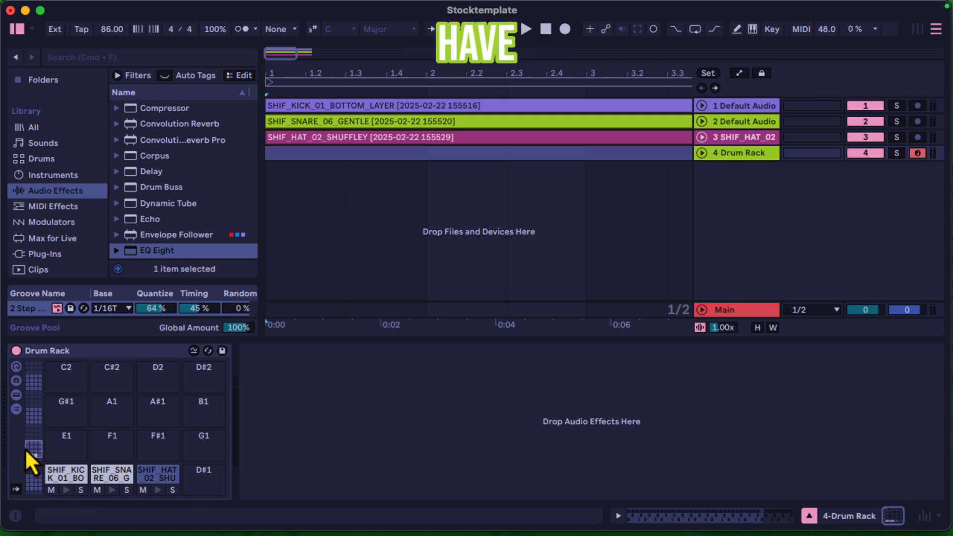
pyautogui.click(17, 396)
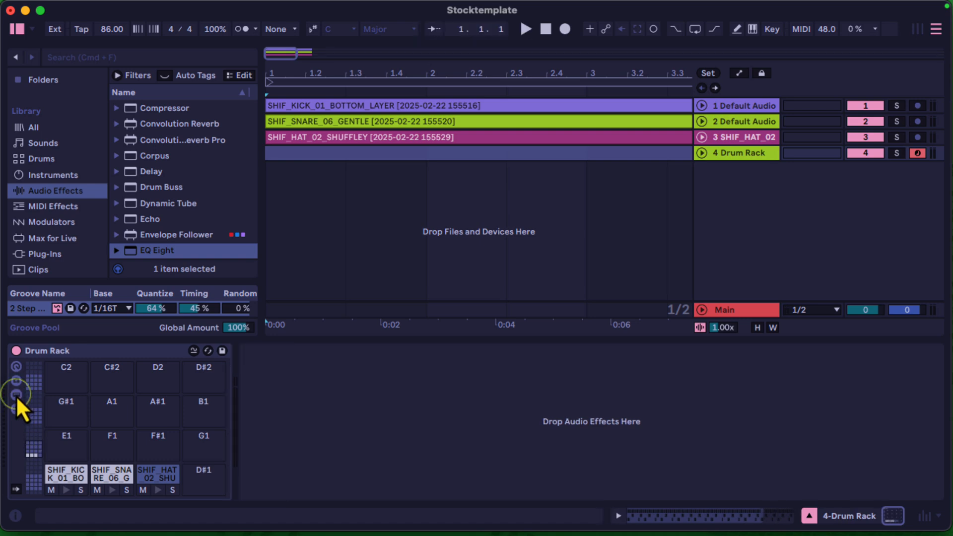
# Step: Unfold the kick pad's sampler, check the snare pad, and unfold the hat pad's sampler to compare them
pyautogui.click(64, 476)
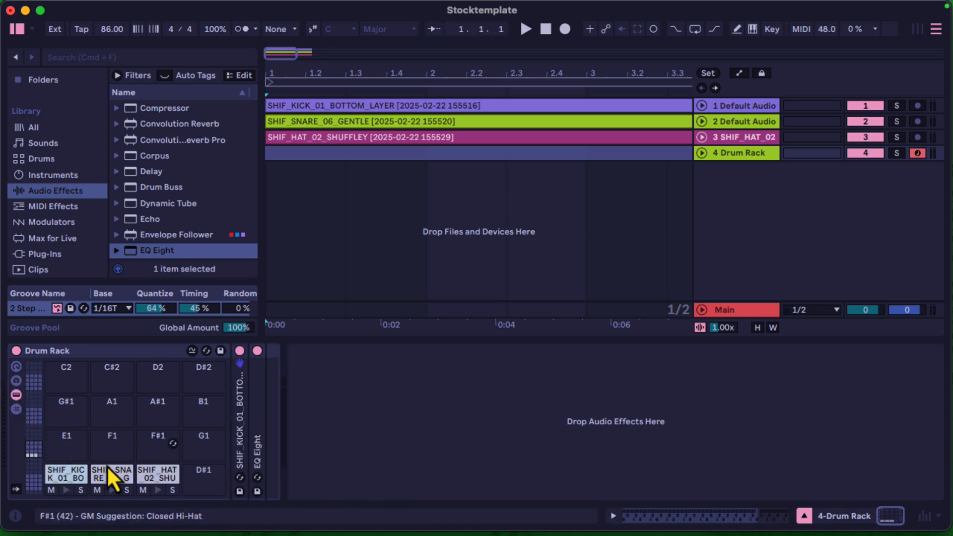
pyautogui.doubleClick(240, 436)
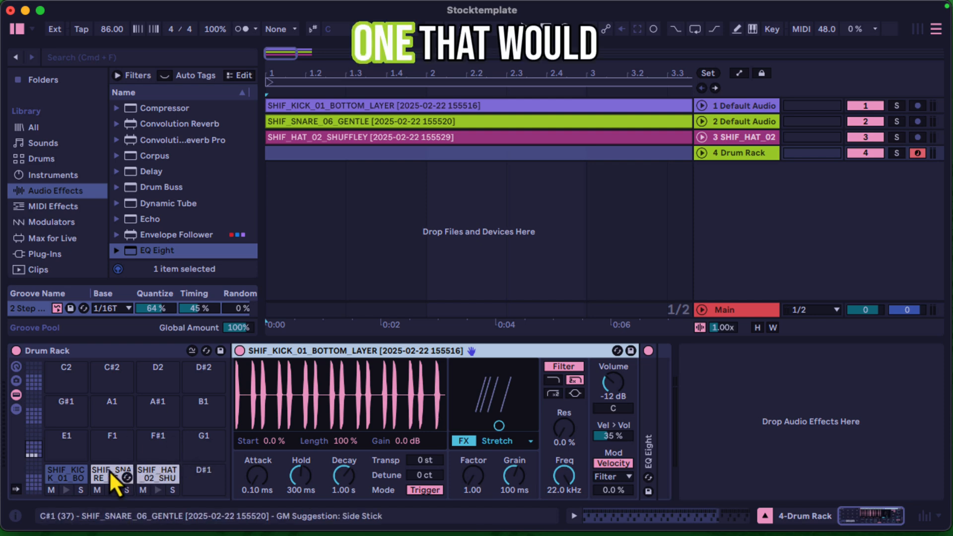
pyautogui.click(109, 473)
pyautogui.click(154, 472)
pyautogui.doubleClick(240, 417)
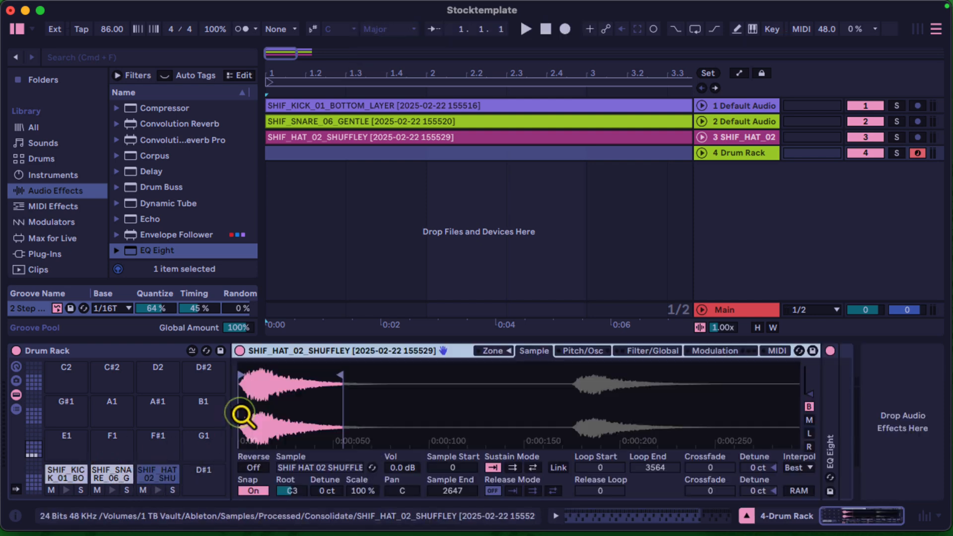
# Step: Show the hat sampler's zone editor, view its velocity zones, and hide the editor again
pyautogui.click(510, 350)
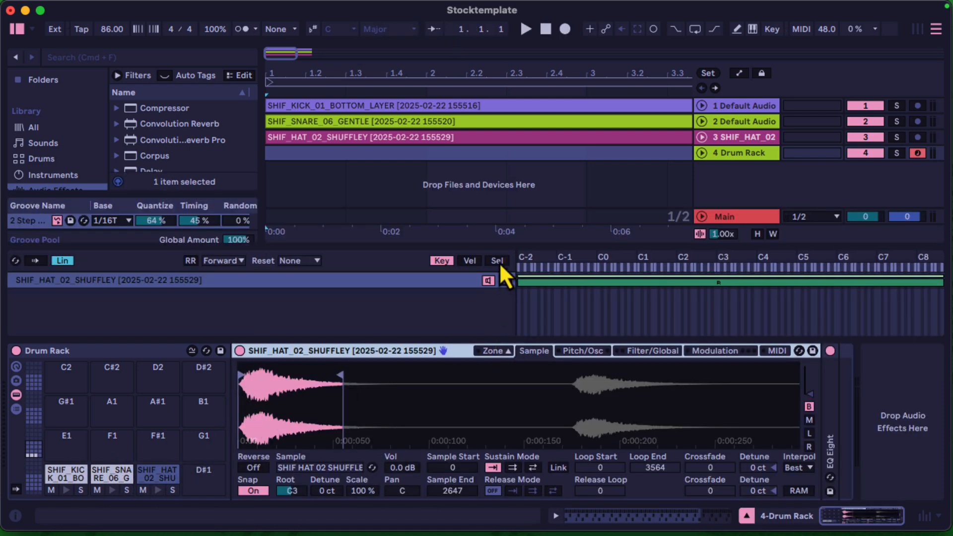
pyautogui.click(470, 261)
pyautogui.click(494, 351)
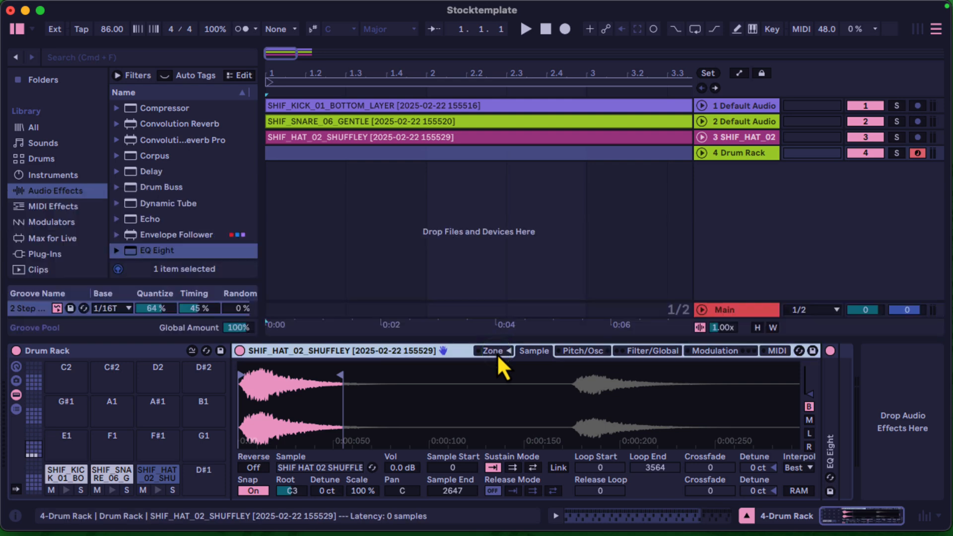
# Step: Fold and deactivate the Drum Rack device, and hide the browser
pyautogui.doubleClick(81, 353)
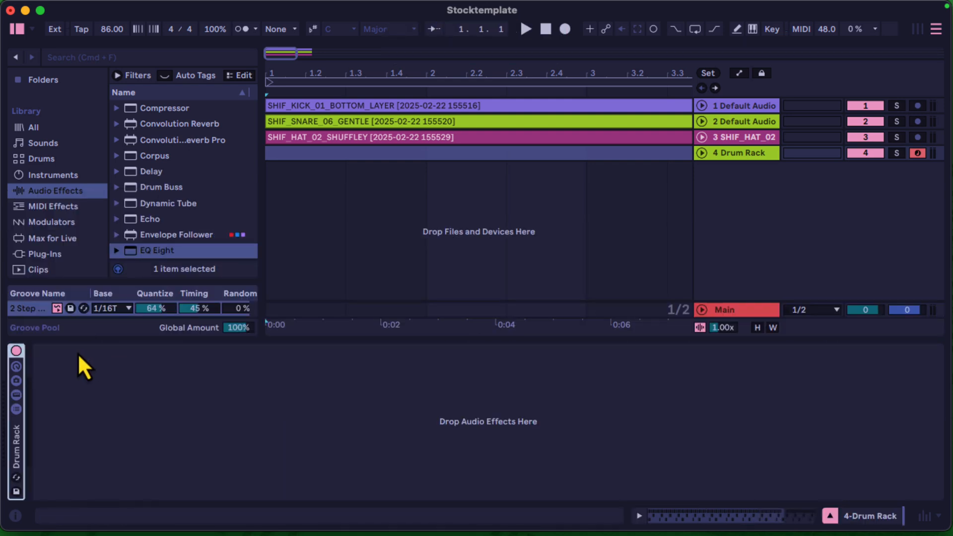
pyautogui.click(16, 351)
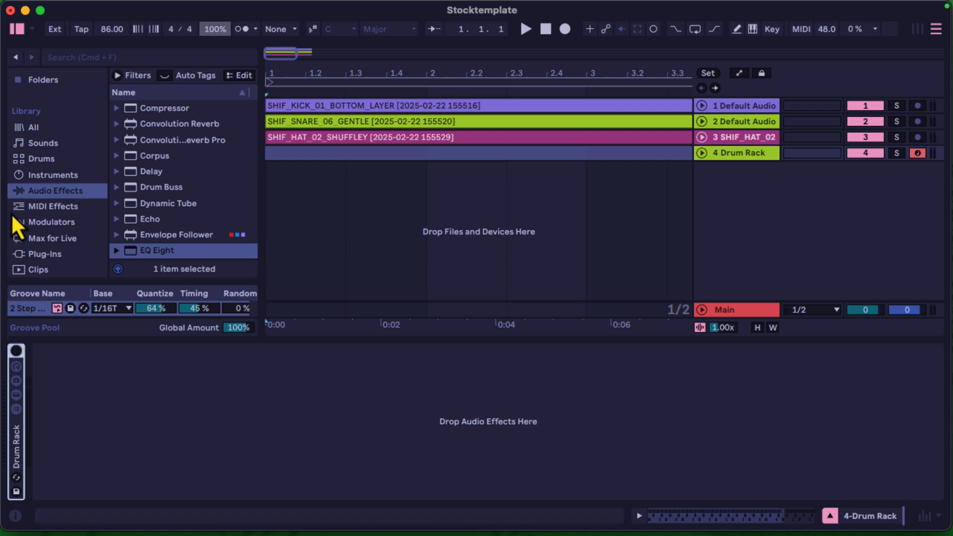
pyautogui.click(17, 29)
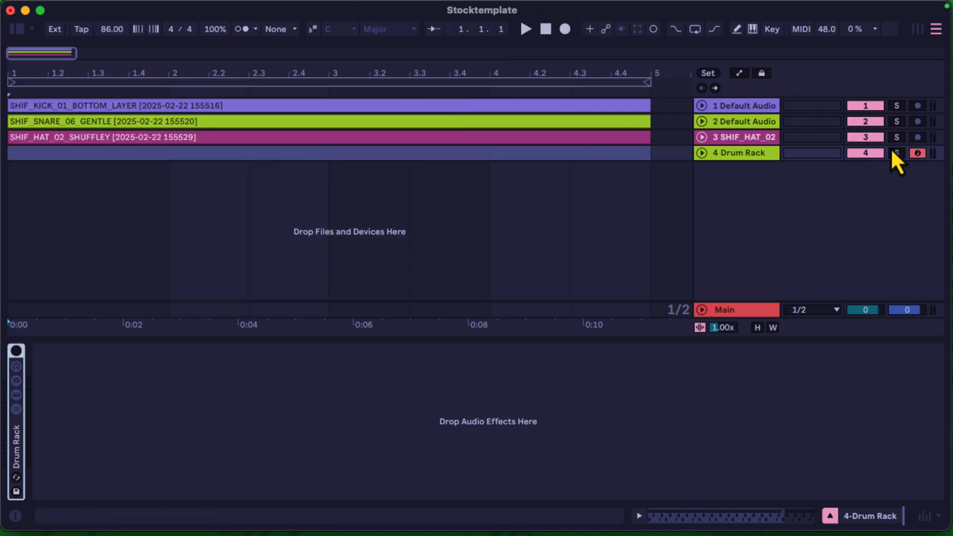
# Step: Disarm the Drum Rack track and unfold the hat, snare and kick audio tracks in the arrangement
pyautogui.click(916, 154)
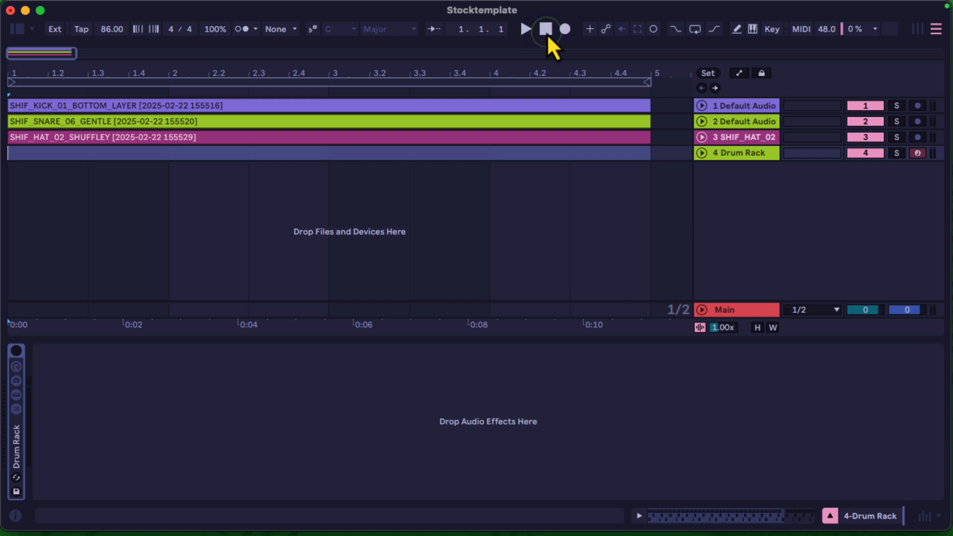
pyautogui.click(701, 137)
pyautogui.click(702, 122)
pyautogui.click(701, 106)
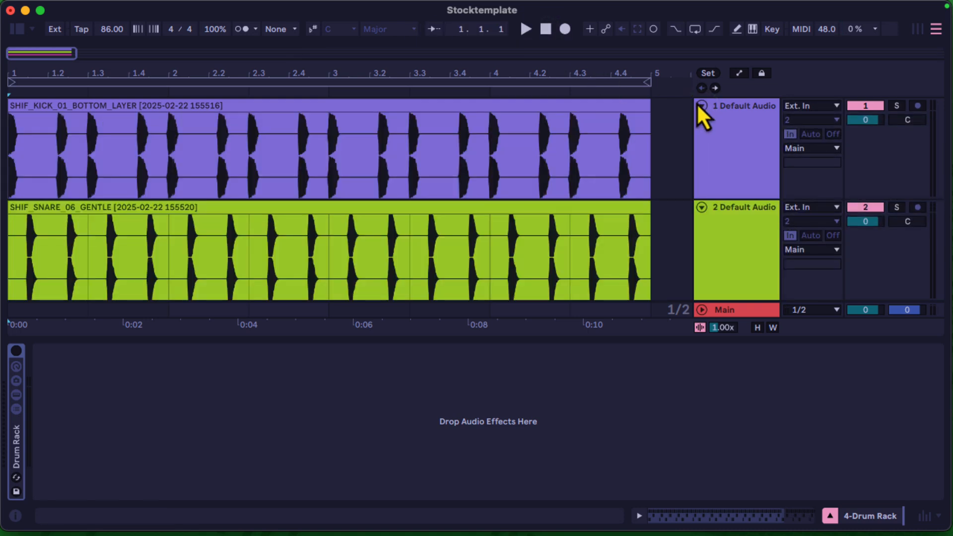
# Step: Play the drum arrangement briefly, select the kick track to show its devices, and stop playback
pyautogui.click(526, 29)
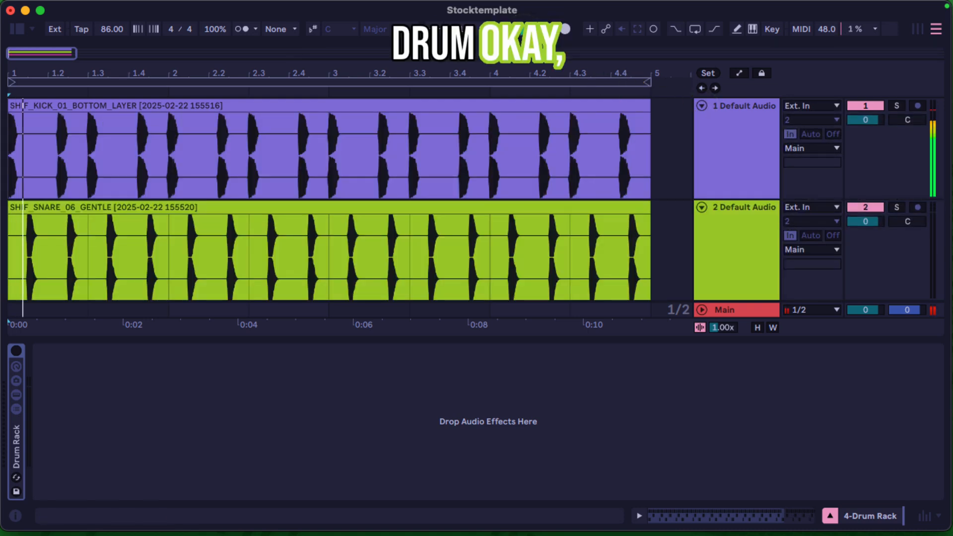
pyautogui.click(737, 124)
pyautogui.press('space')
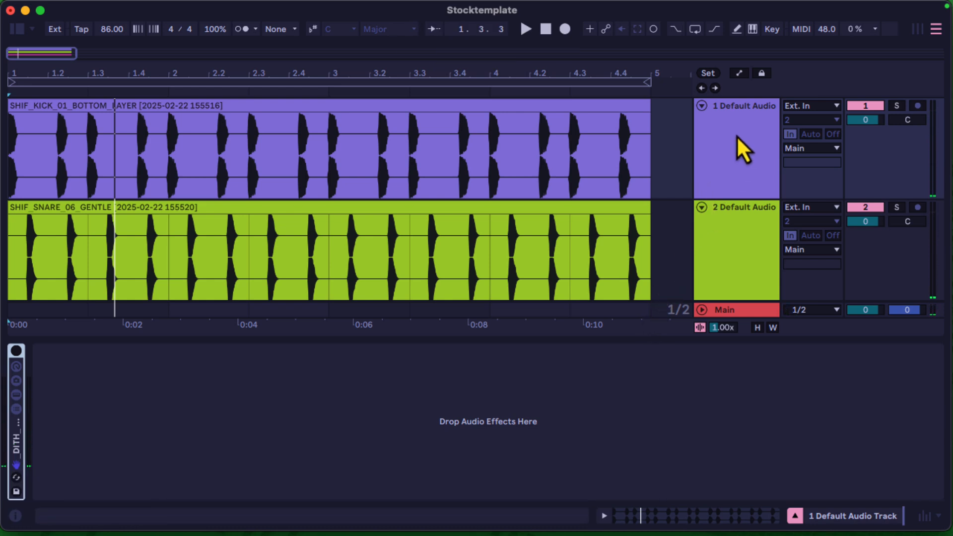
# Step: Select the Main track and fold the kick, snare and hat audio tracks
pyautogui.scroll(-1, 737, 187)
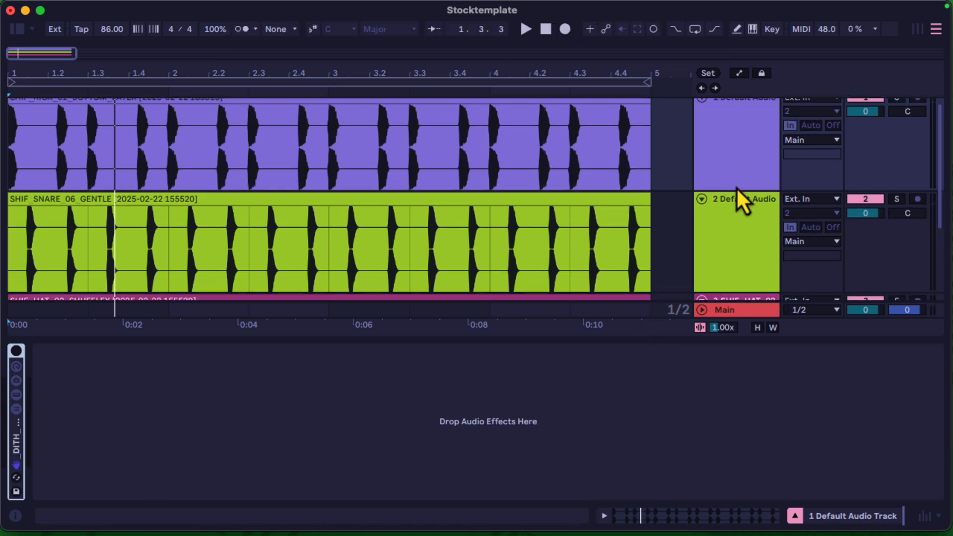
pyautogui.click(734, 311)
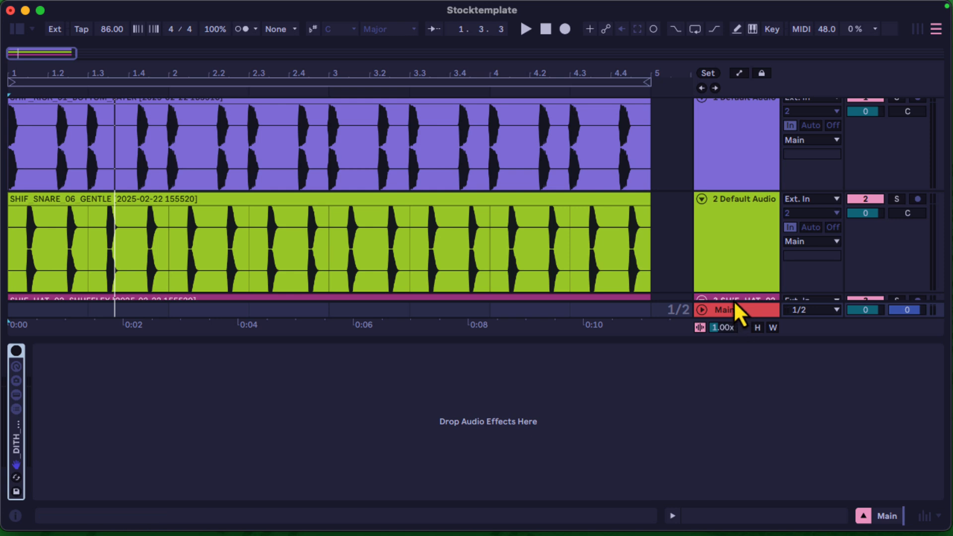
pyautogui.scroll(1, 715, 159)
pyautogui.click(702, 106)
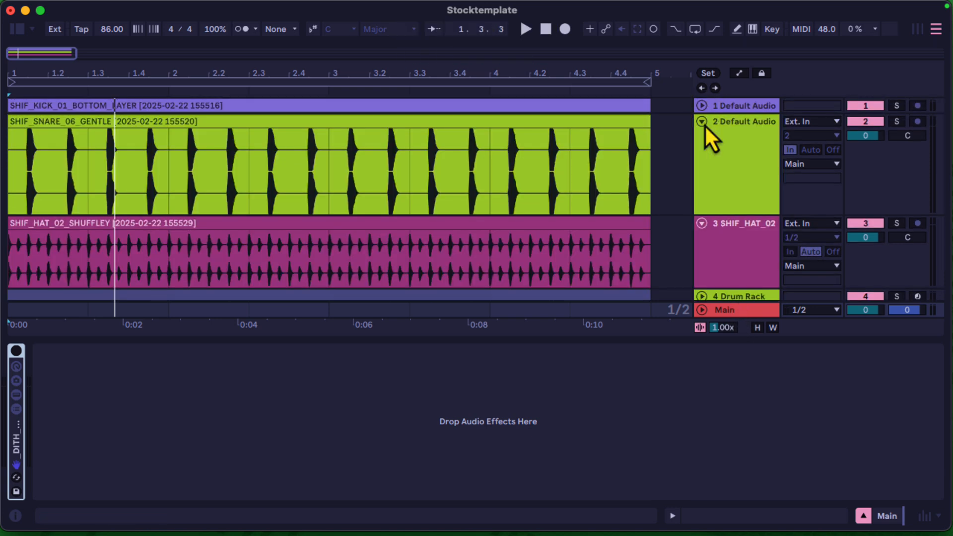
pyautogui.click(702, 122)
pyautogui.click(702, 138)
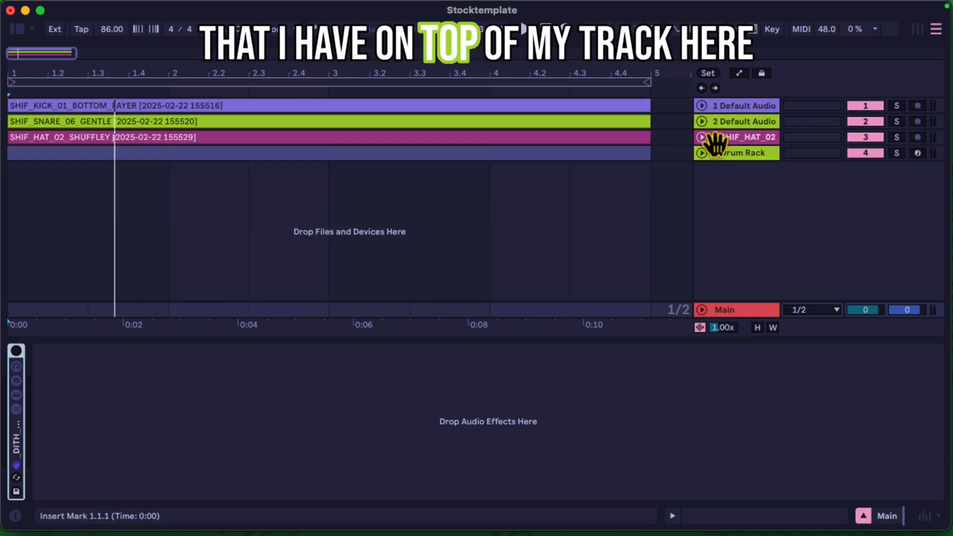
# Step: Select the kick track and unfold its Channel Default -16dbToolkit rack to look over the device chain
pyautogui.click(725, 107)
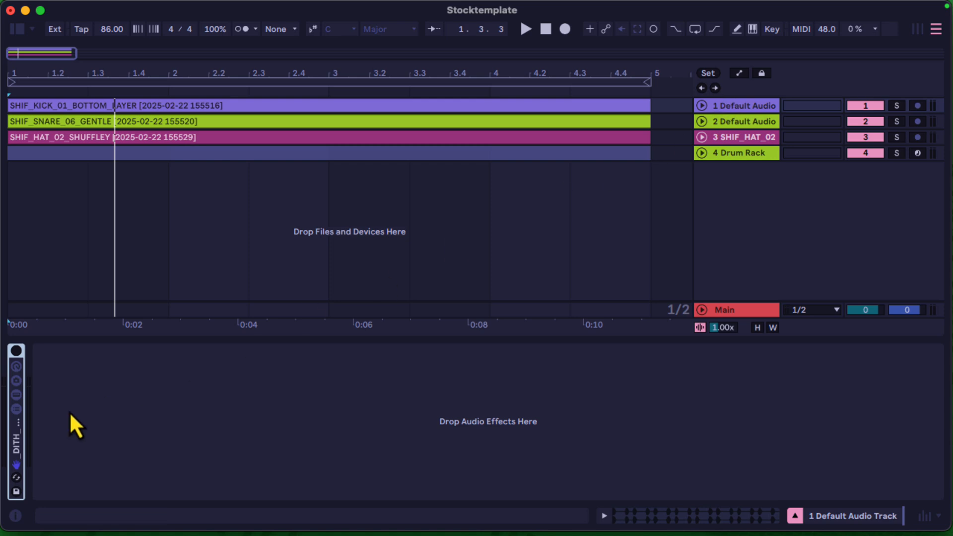
pyautogui.doubleClick(15, 438)
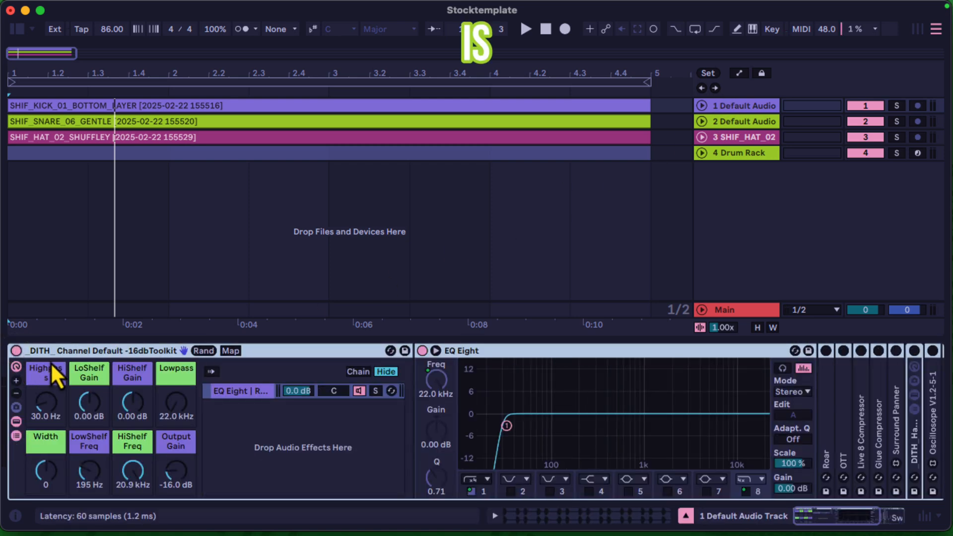
pyautogui.hscroll(3, 118, 385)
pyautogui.hscroll(-3, 118, 385)
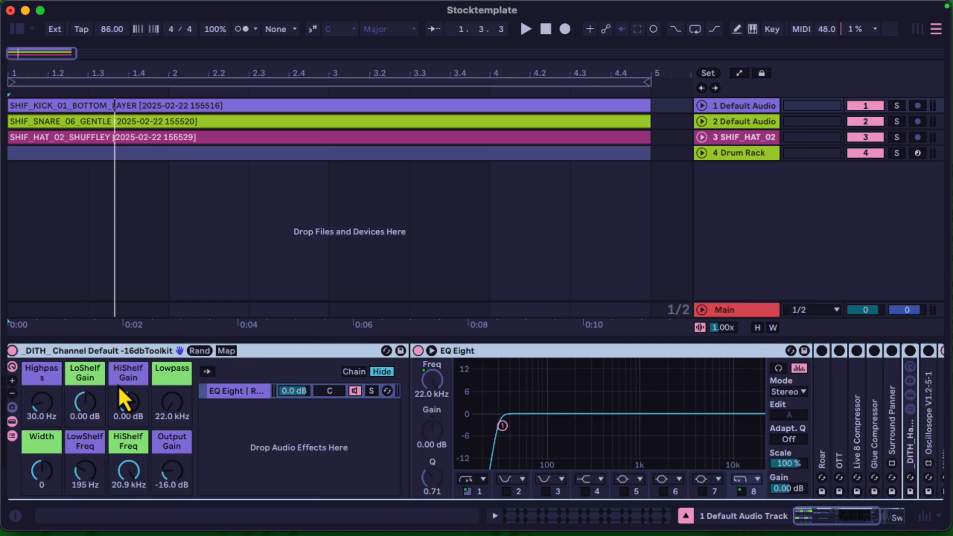
# Step: Toggle the channel rack's devices off and on, and hide its chain list, leaving macros and devices shown
pyautogui.click(12, 423)
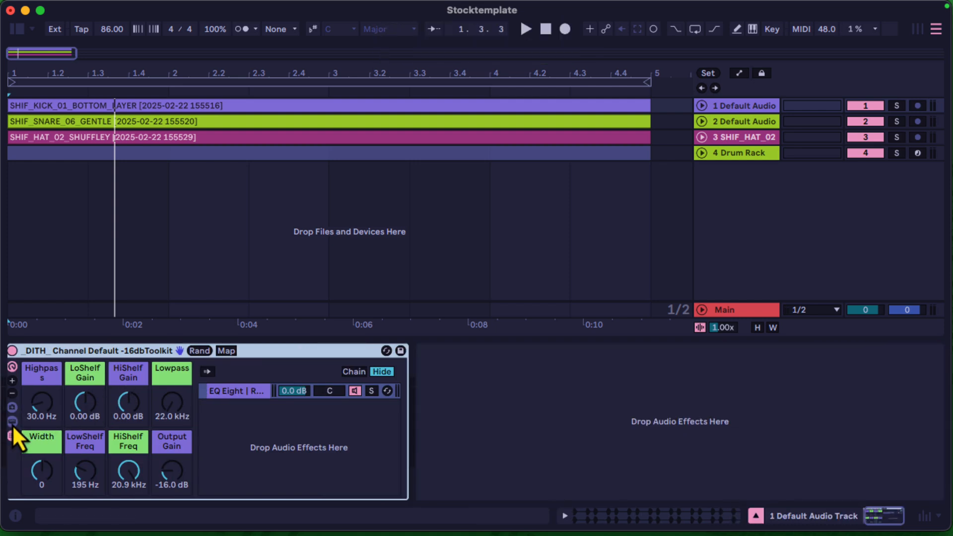
pyautogui.click(12, 423)
pyautogui.click(12, 431)
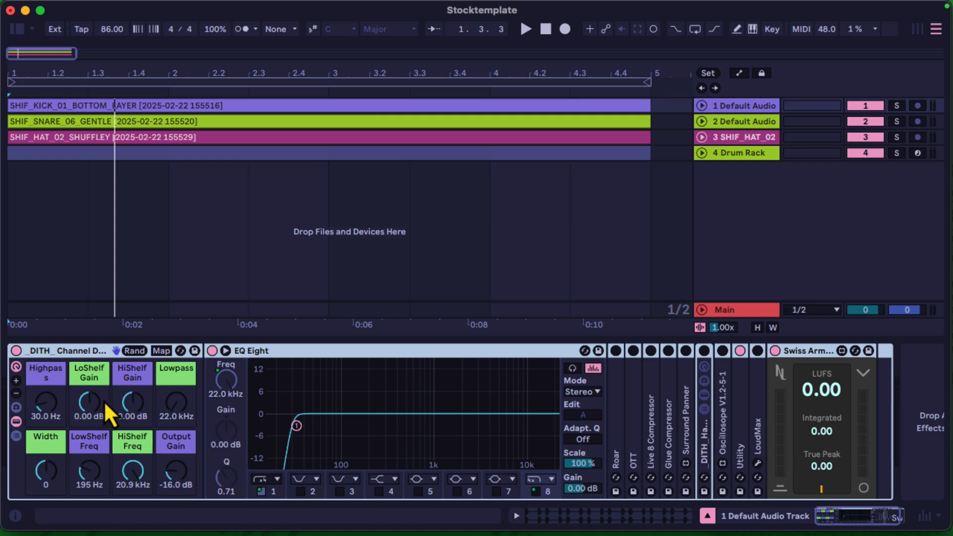
# Step: Look over the channel rack's effects, then unfold OTT to view its settings and fold it again
pyautogui.hscroll(2, 104, 400)
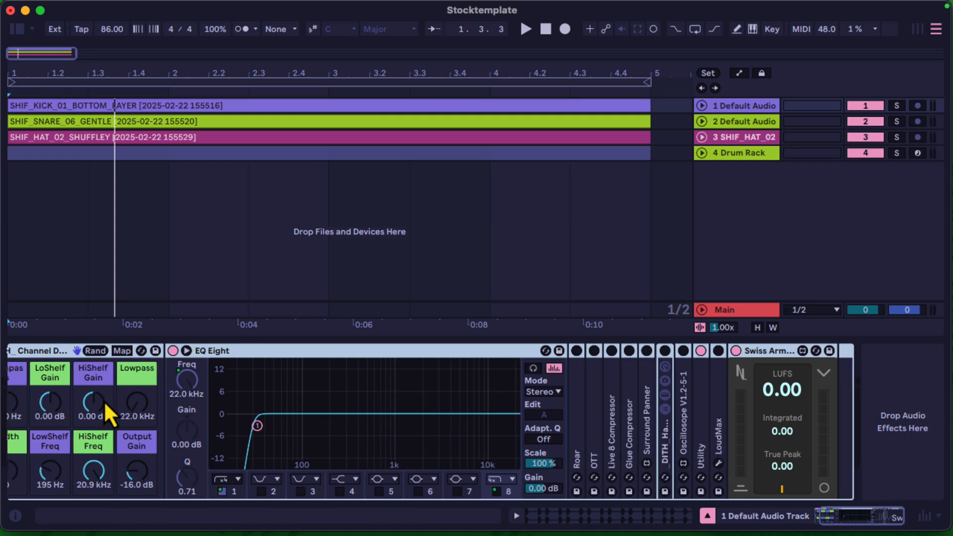
pyautogui.hscroll(-2, 96, 416)
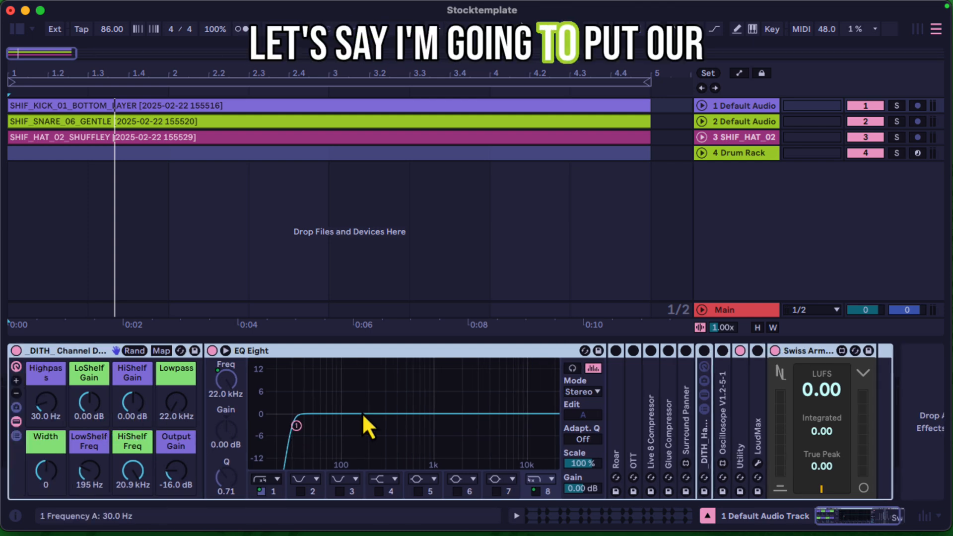
pyautogui.hscroll(2, 367, 416)
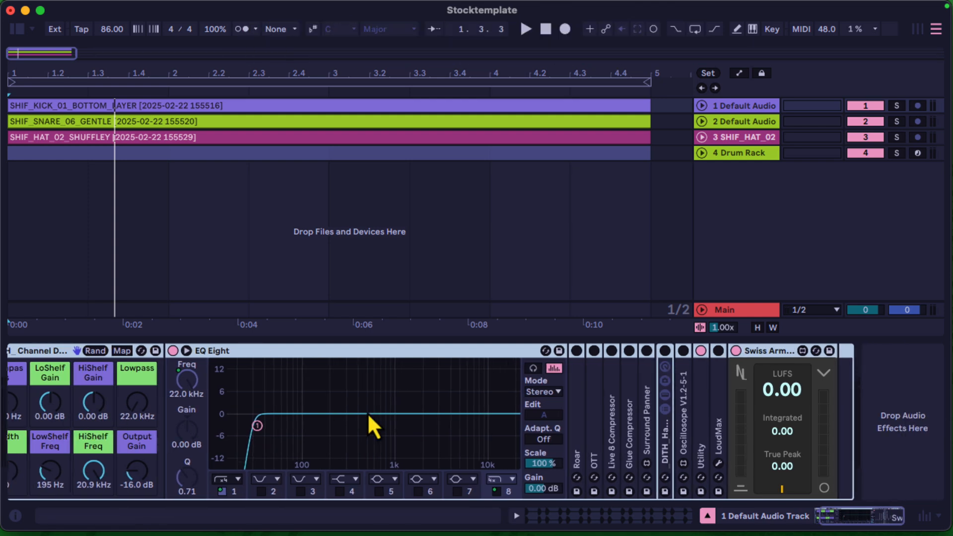
pyautogui.click(579, 393)
pyautogui.doubleClick(593, 384)
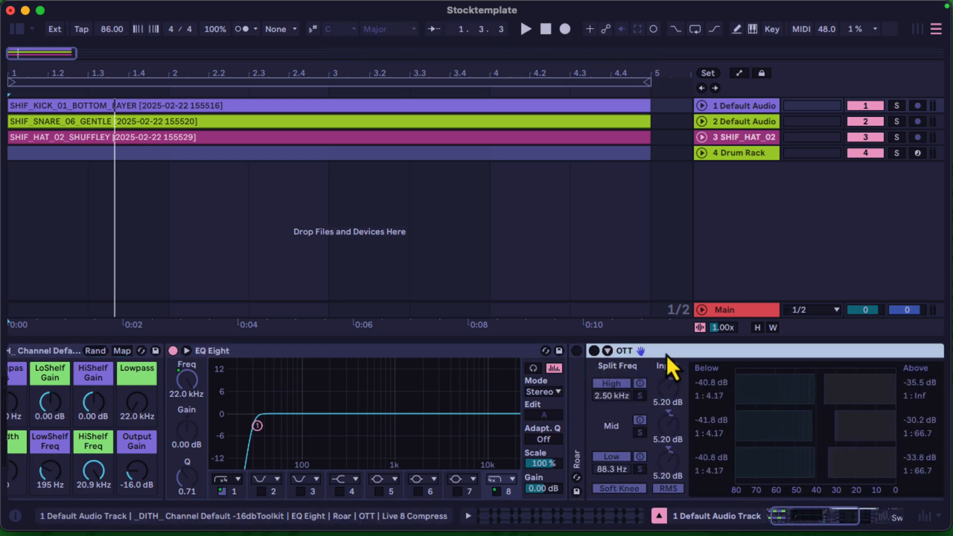
pyautogui.doubleClick(679, 348)
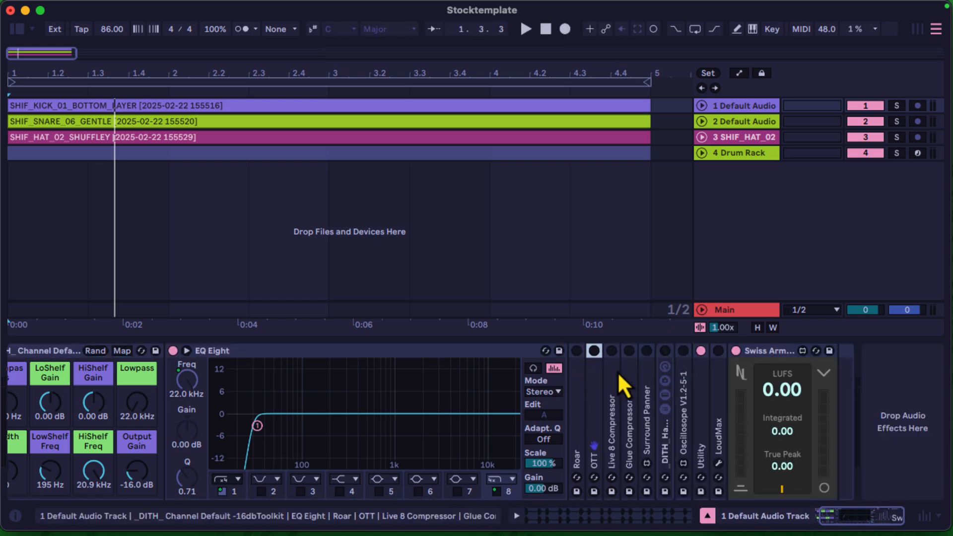
# Step: Unfold the Live 8 Compressor to view its settings and fold it again
pyautogui.doubleClick(618, 371)
pyautogui.hscroll(5, 616, 371)
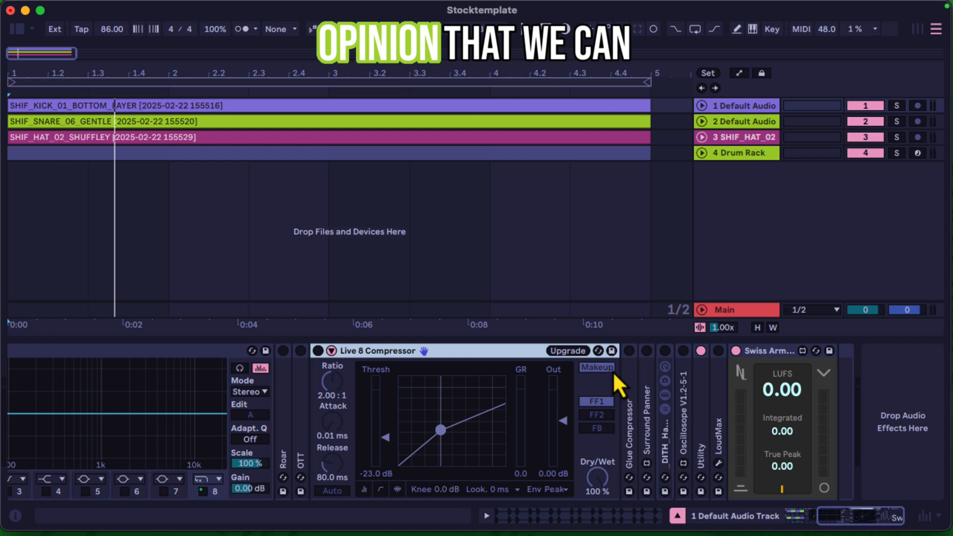
pyautogui.click(452, 353)
pyautogui.doubleClick(451, 353)
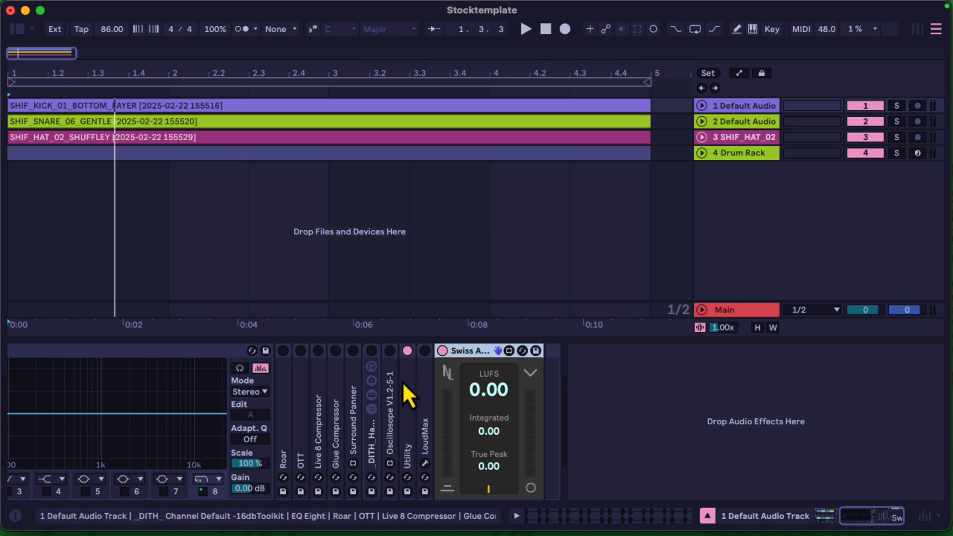
# Step: Unfold and refold the Glue Compressor and then the Live 8 Compressor to compare their controls
pyautogui.doubleClick(335, 421)
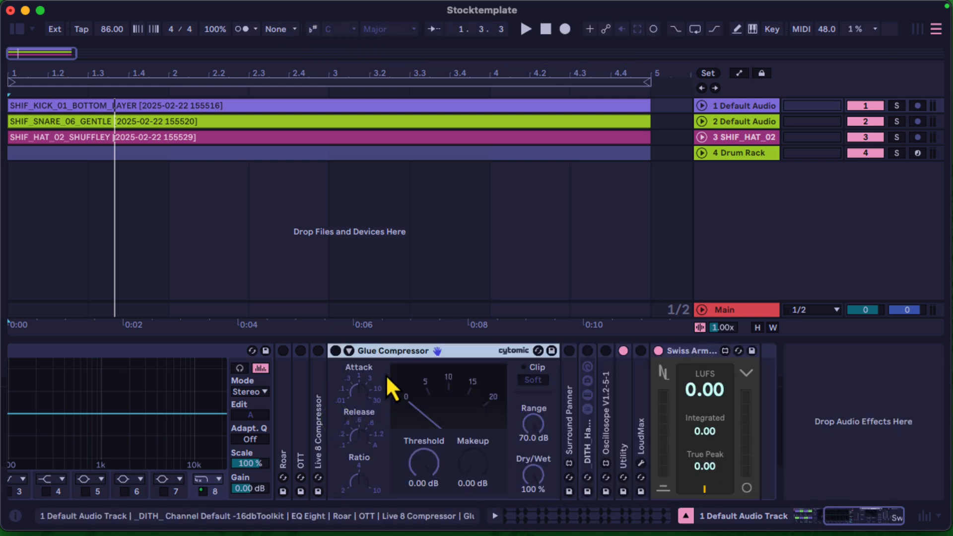
pyautogui.doubleClick(411, 351)
pyautogui.doubleClick(321, 412)
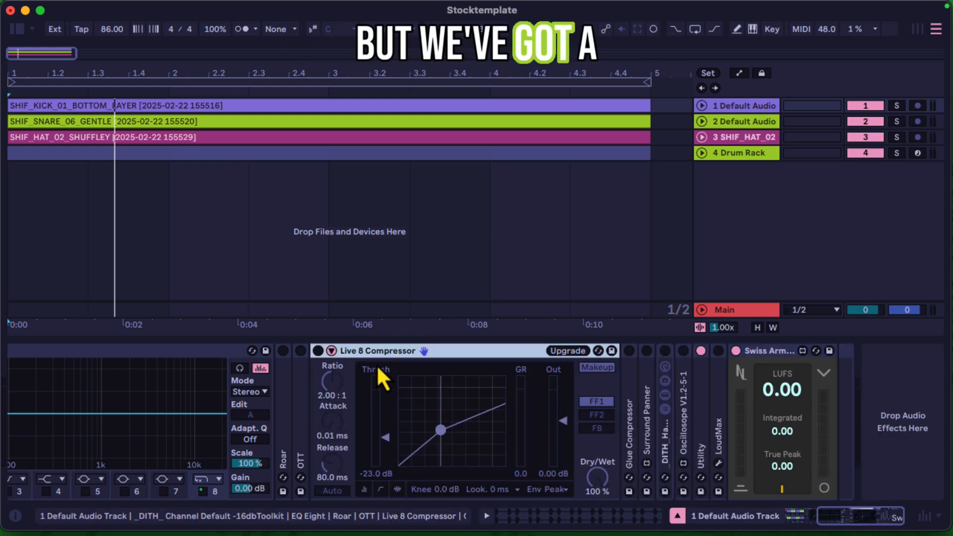
pyautogui.click(394, 350)
pyautogui.doubleClick(395, 349)
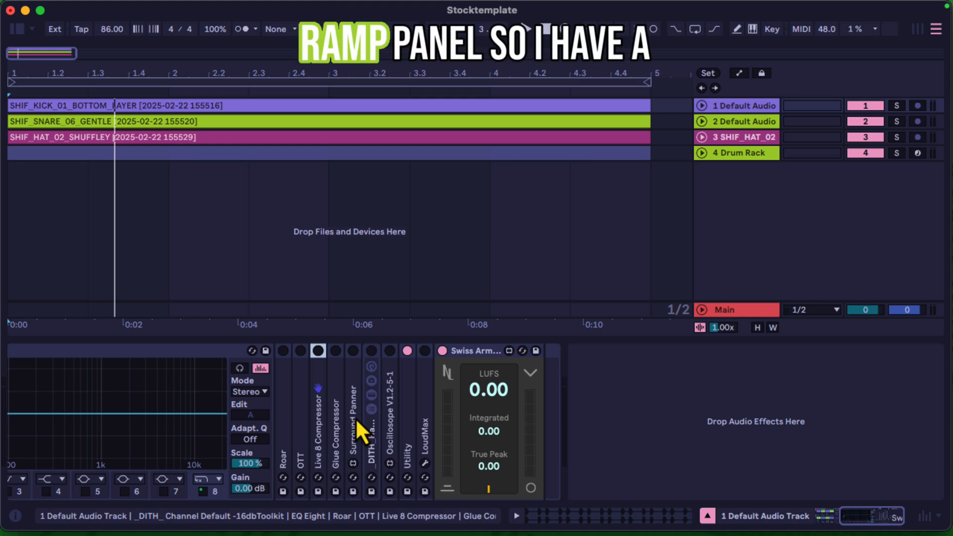
# Step: View the Surround Panner, the nested _DITH_ rack and Oscilloscope V1.2-5-1 in turn, folding each one again
pyautogui.doubleClick(356, 418)
pyautogui.doubleClick(484, 351)
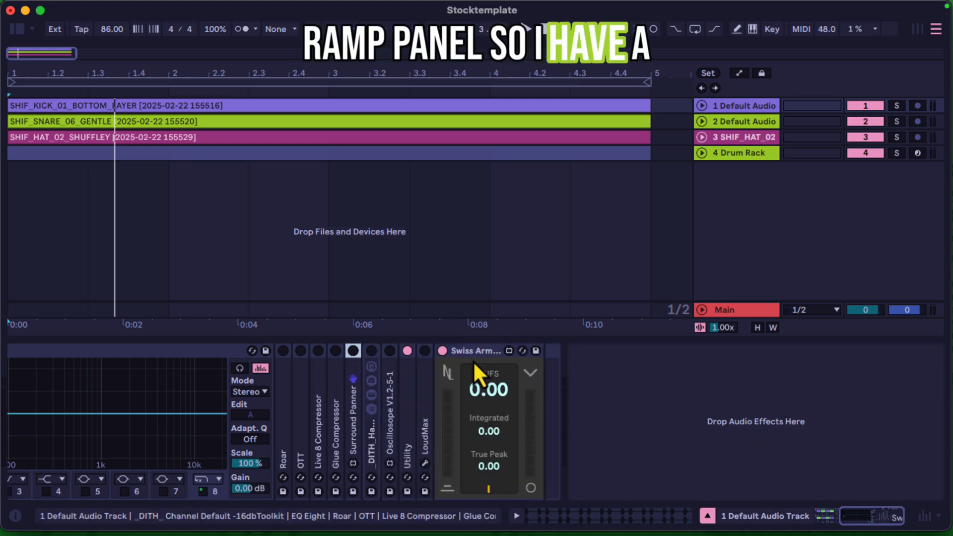
pyautogui.doubleClick(378, 447)
pyautogui.doubleClick(462, 351)
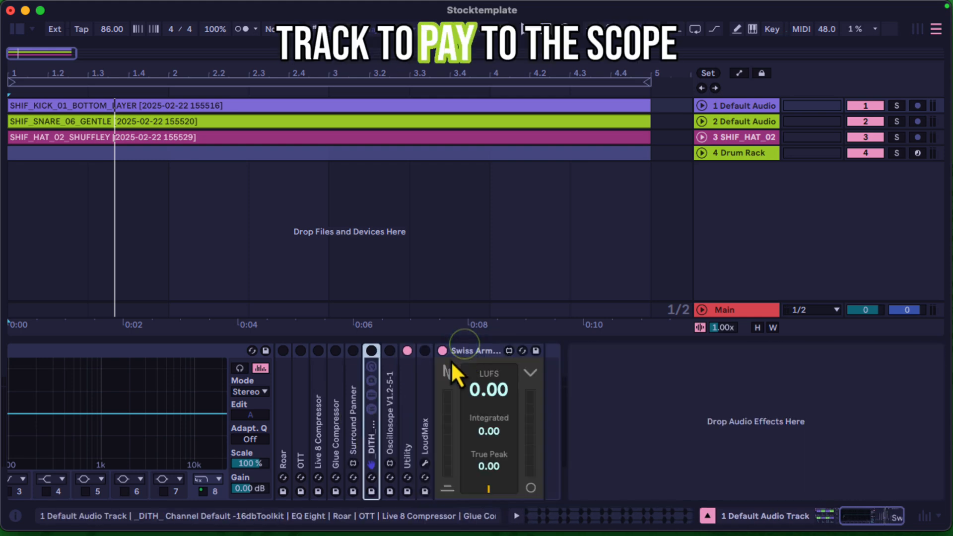
pyautogui.doubleClick(390, 422)
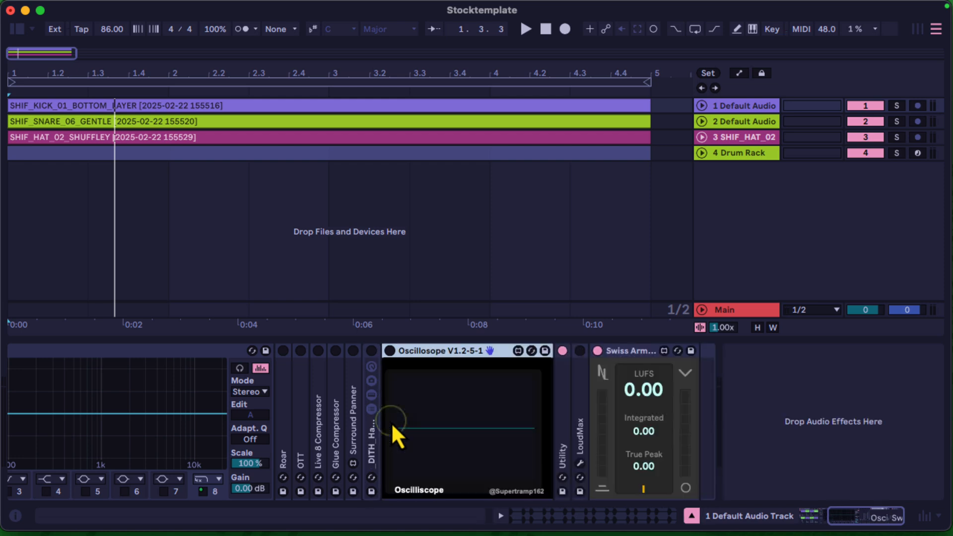
pyautogui.doubleClick(472, 350)
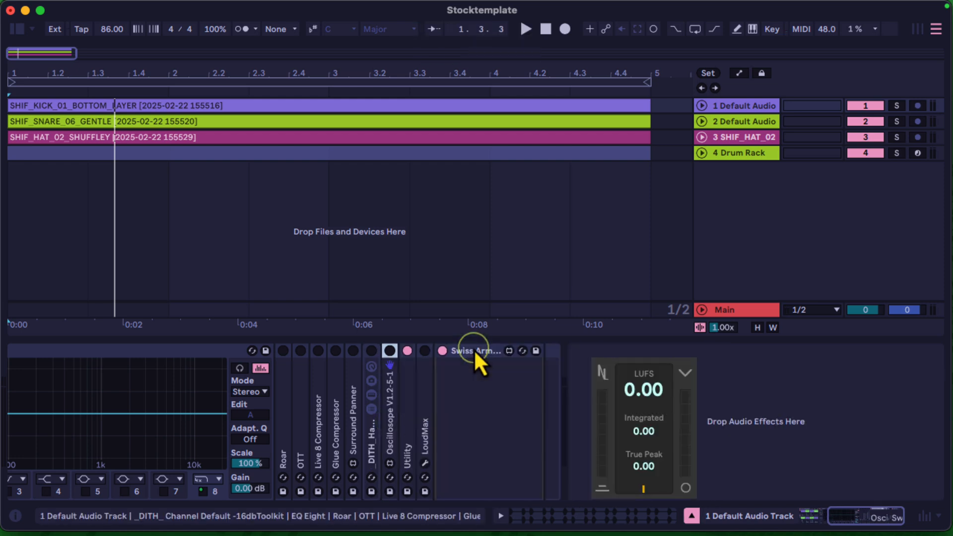
# Step: Switch the Utility device from Mono to Bass Mono, set the bass mono frequency to 111 Hz, and fold the device
pyautogui.doubleClick(409, 416)
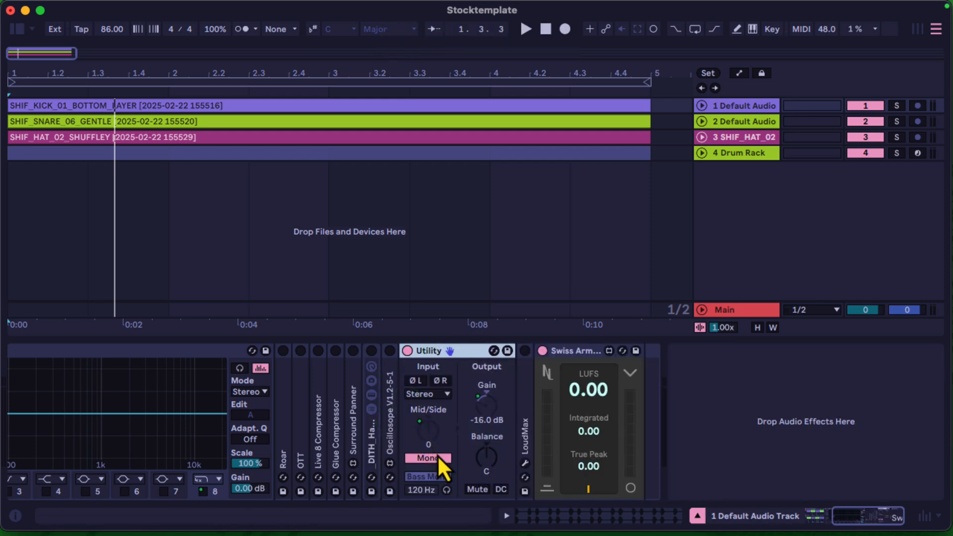
pyautogui.doubleClick(464, 356)
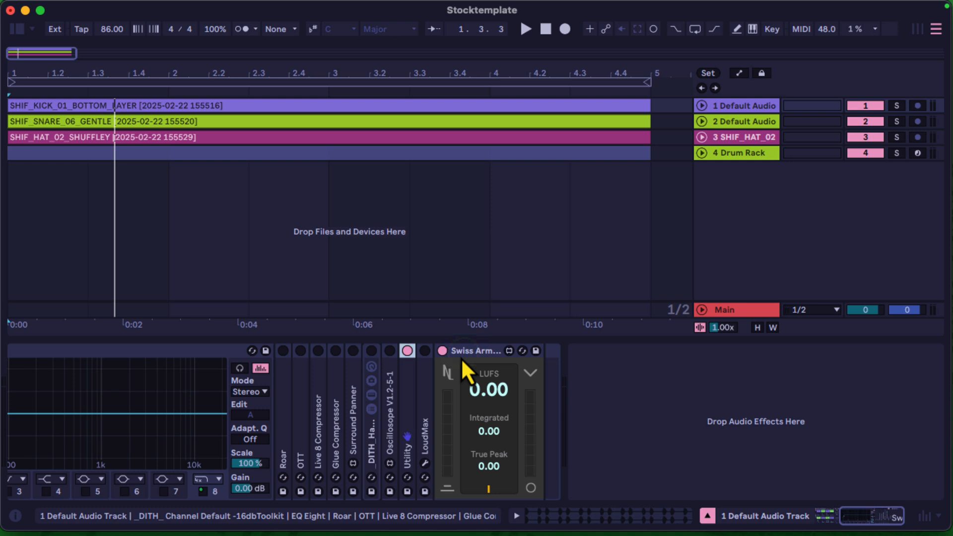
pyautogui.doubleClick(410, 403)
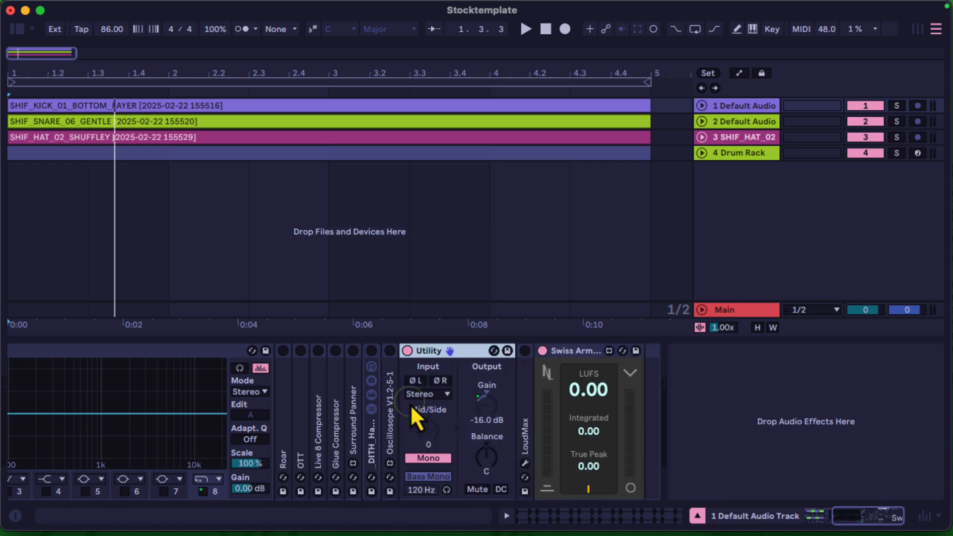
pyautogui.click(437, 476)
pyautogui.click(421, 491)
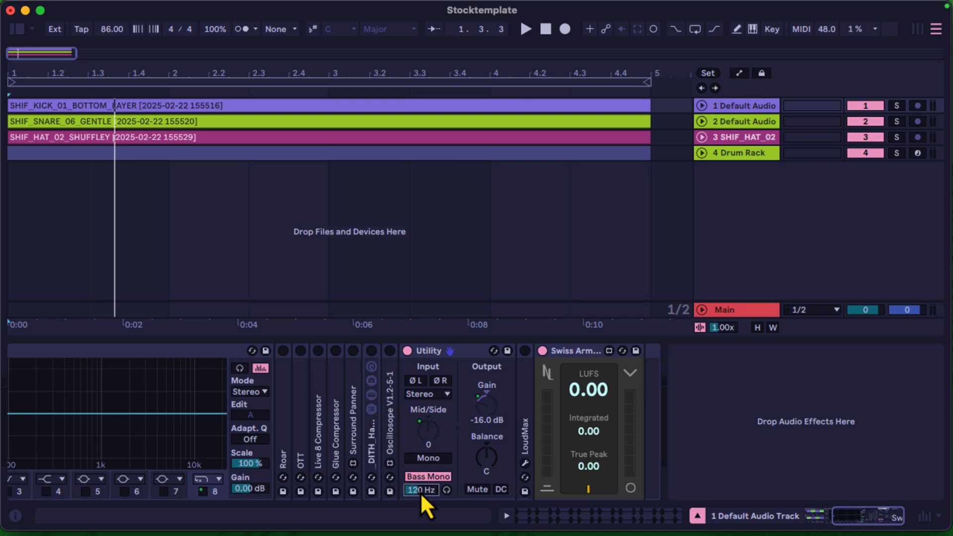
pyautogui.write('111')
pyautogui.press('Return')
pyautogui.doubleClick(457, 354)
# Step: Unfold LoudMax to view it, then fold both it and the Swiss Army Meter
pyautogui.doubleClick(424, 392)
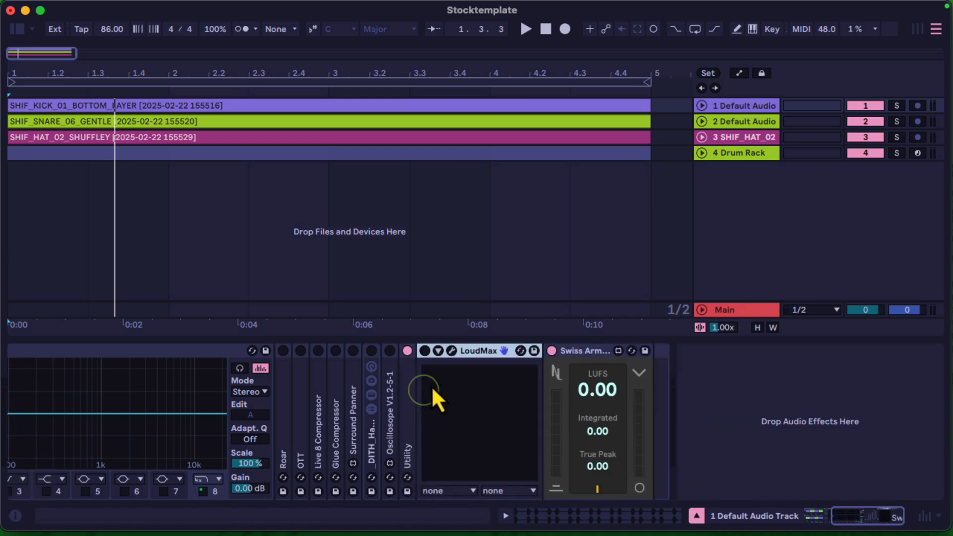
pyautogui.doubleClick(475, 352)
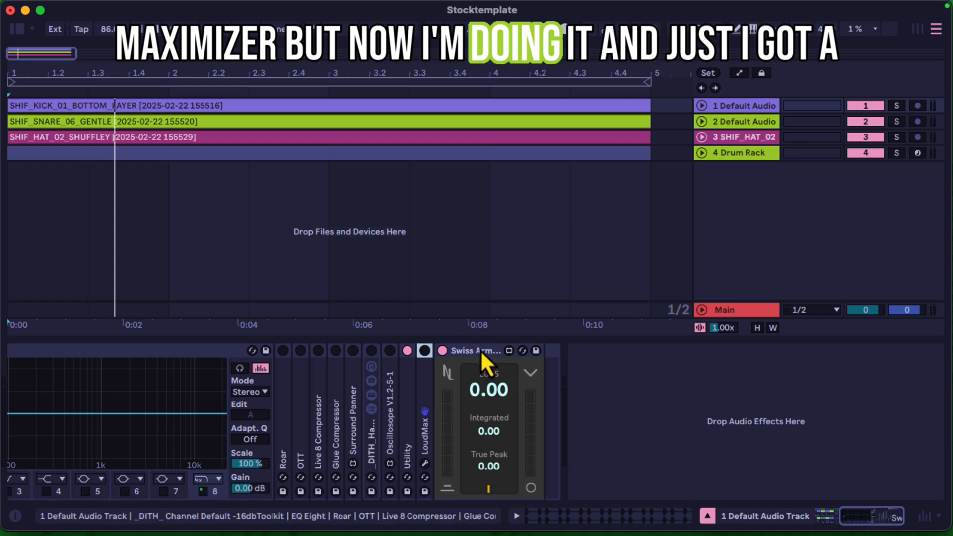
pyautogui.click(481, 350)
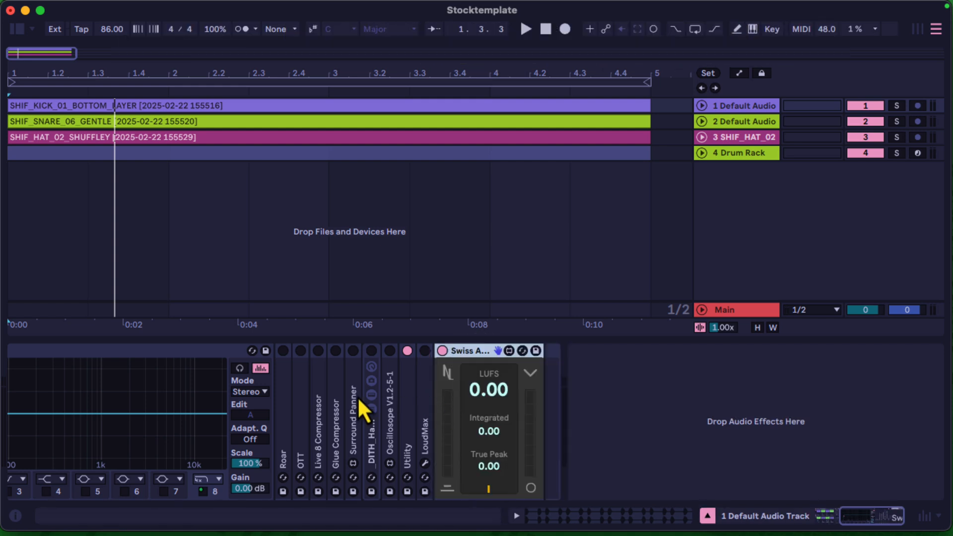
pyautogui.hscroll(-5, 239, 404)
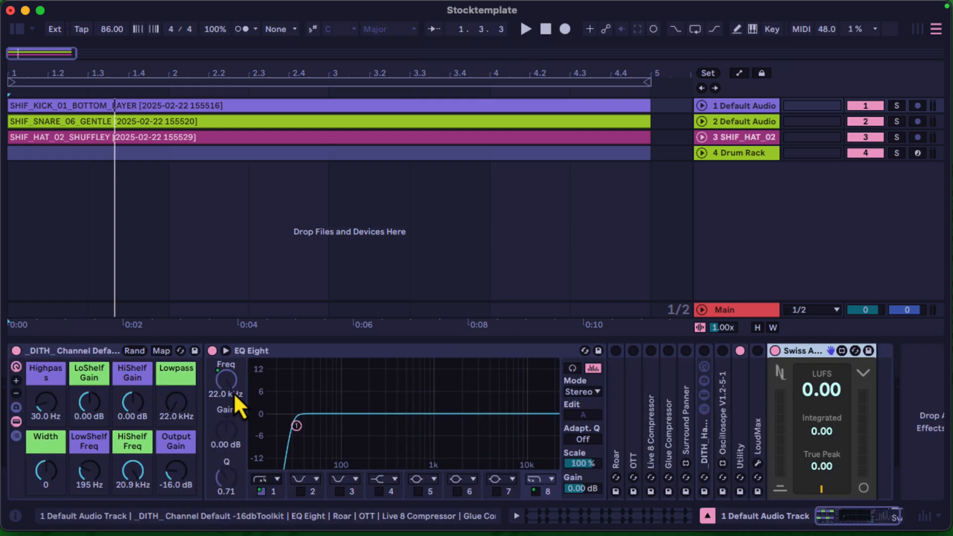
pyautogui.doubleClick(807, 349)
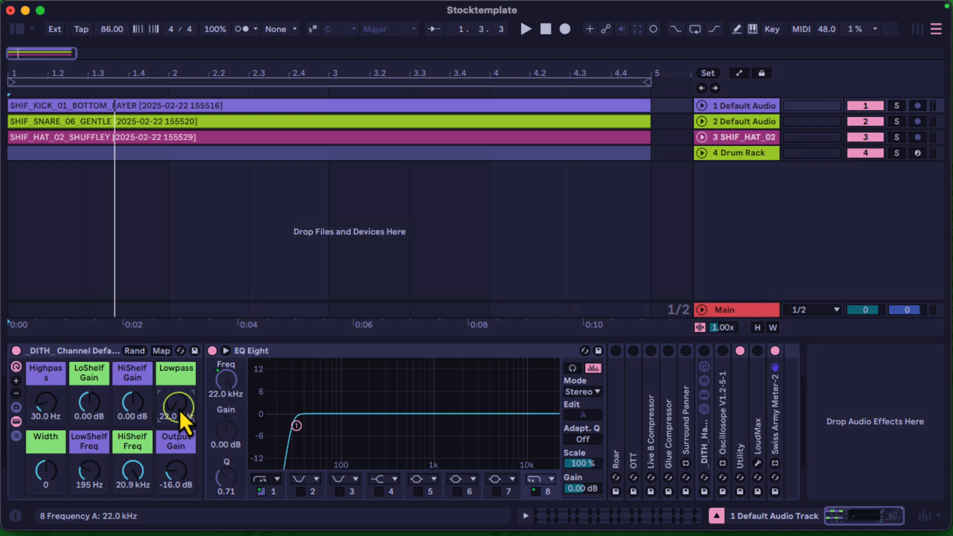
# Step: Turn off Oversampling and Shelf Scaling Legacy Mode for EQ Eight, and turn its Adaptive Q on
pyautogui.moveTo(179, 409); pyautogui.dragTo(178, 409)
pyautogui.rightClick(450, 348)
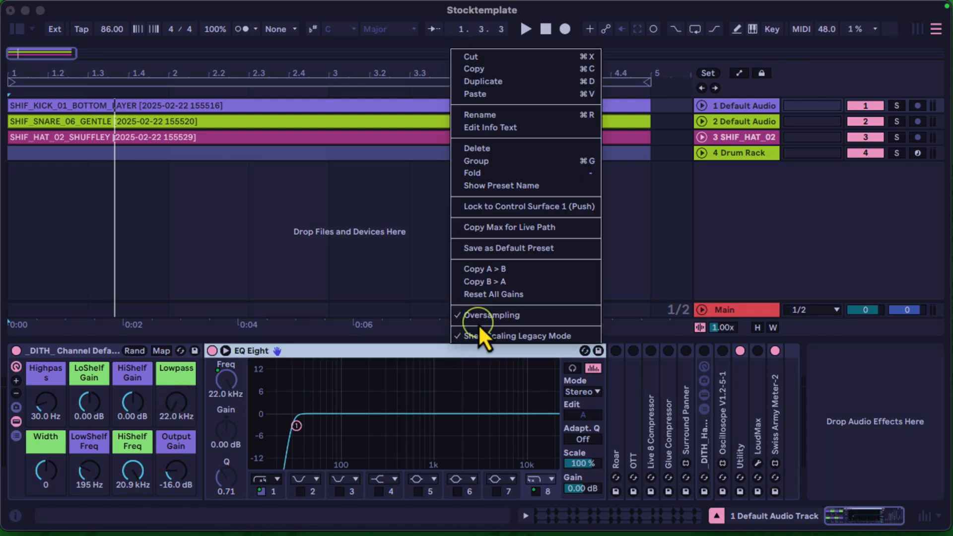
pyautogui.click(478, 322)
pyautogui.rightClick(460, 349)
pyautogui.click(488, 320)
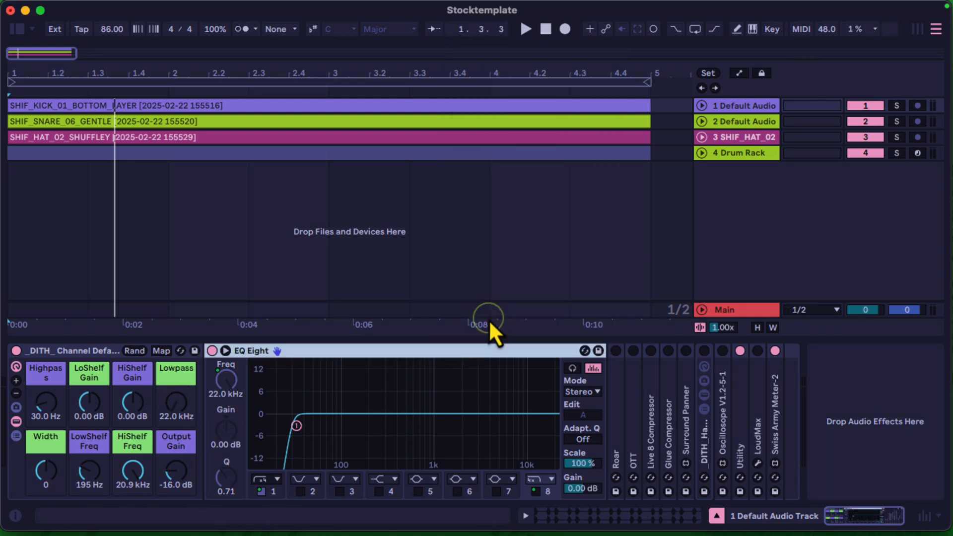
pyautogui.rightClick(405, 352)
pyautogui.click(454, 344)
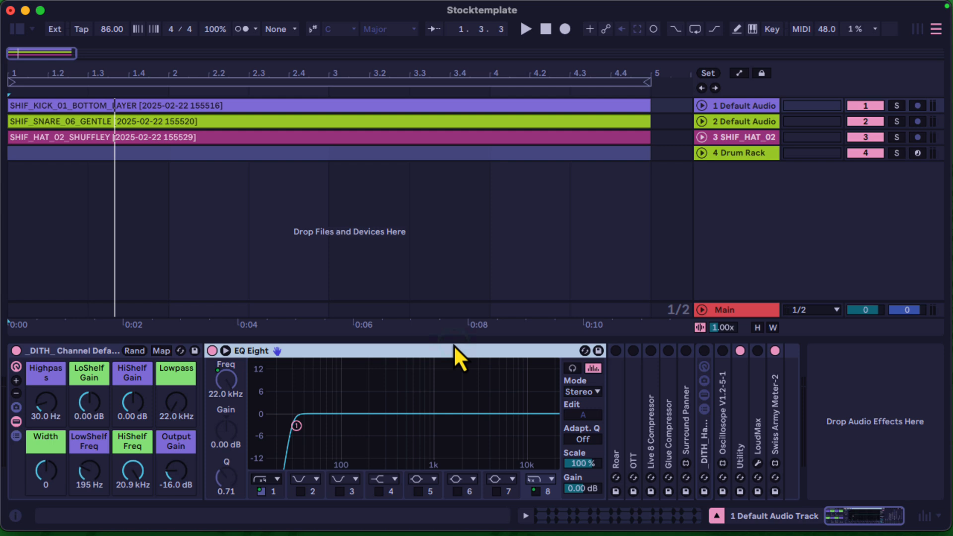
pyautogui.rightClick(357, 353)
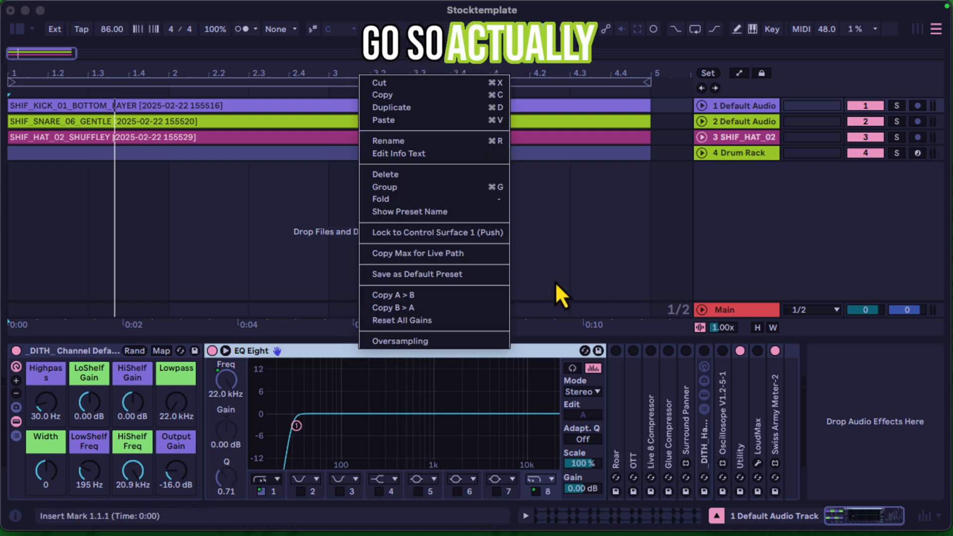
pyautogui.click(274, 309)
pyautogui.click(577, 441)
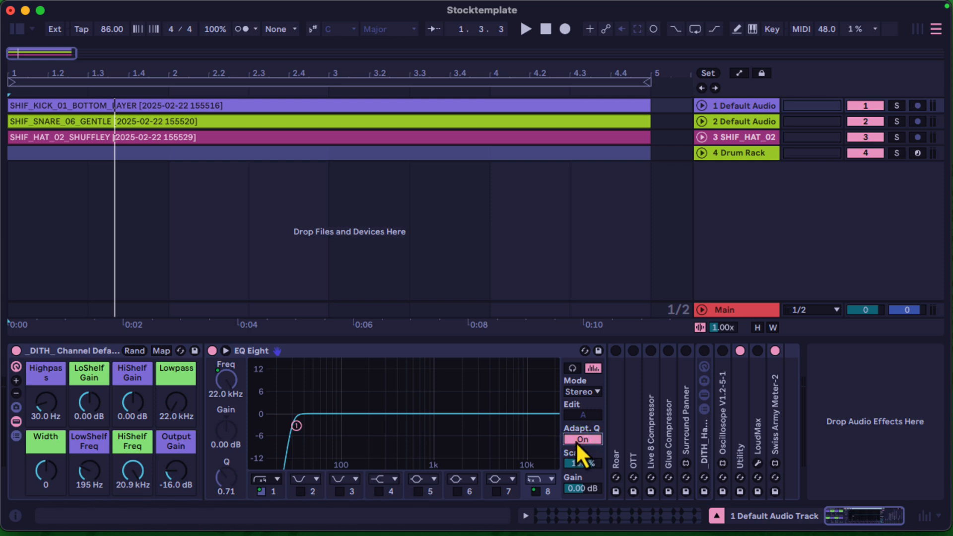
# Step: Save the first audio track with its channel rack as the default audio track
pyautogui.click(752, 104)
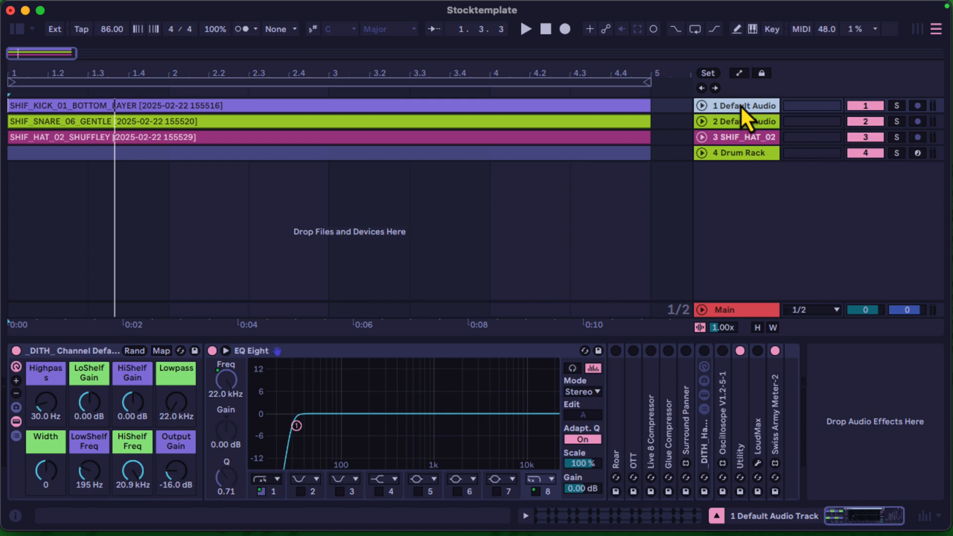
pyautogui.rightClick(742, 106)
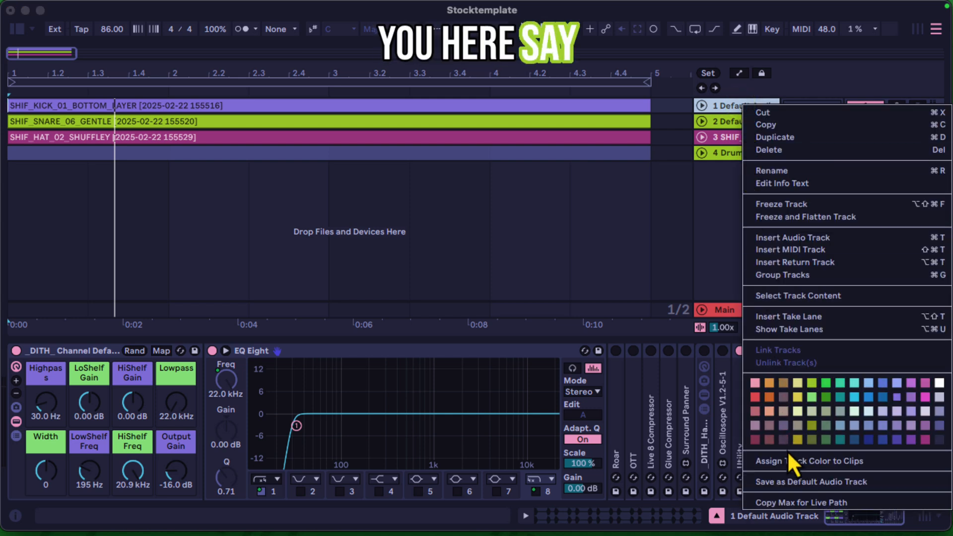
pyautogui.click(795, 484)
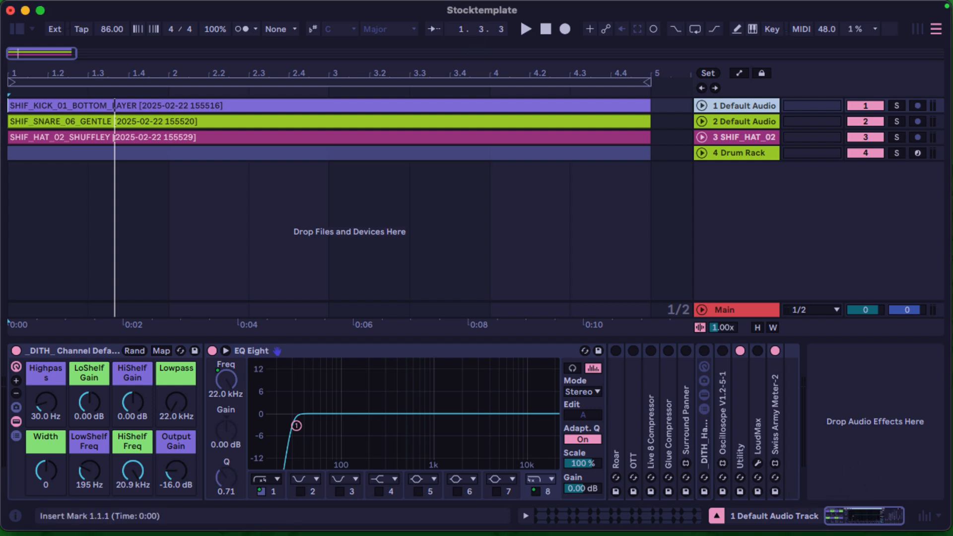
# Step: Insert a new audio track to check that it loads the default channel rack, then delete that track
pyautogui.rightClick(713, 195)
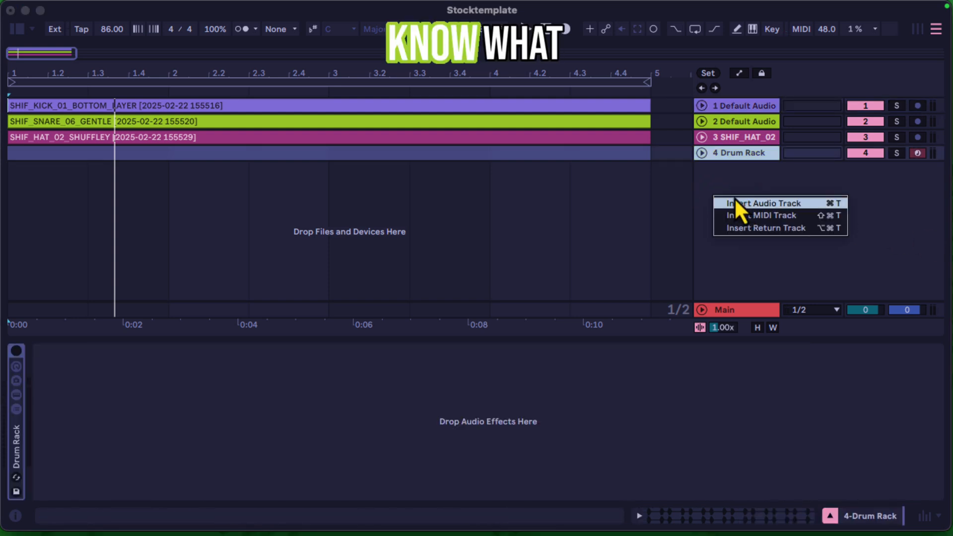
pyautogui.press('super+t')
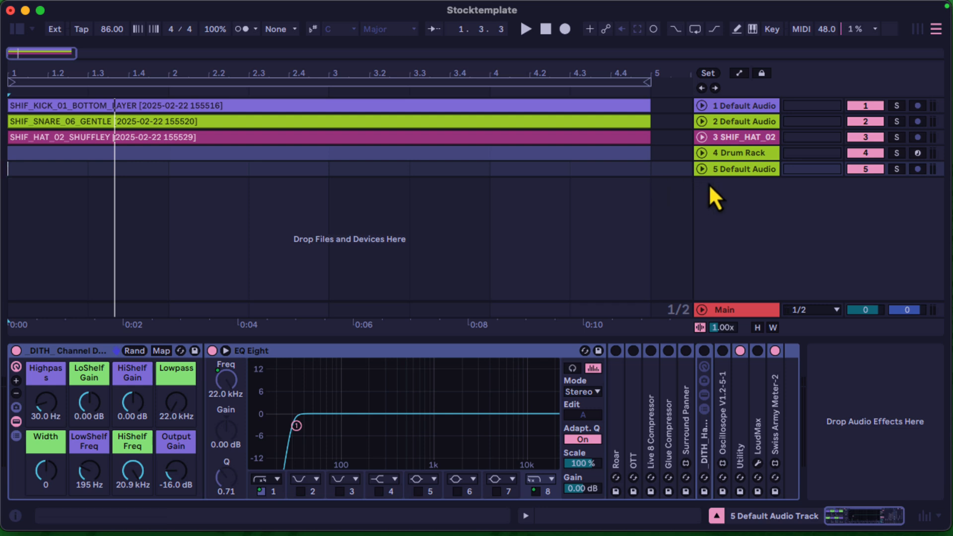
pyautogui.click(657, 169)
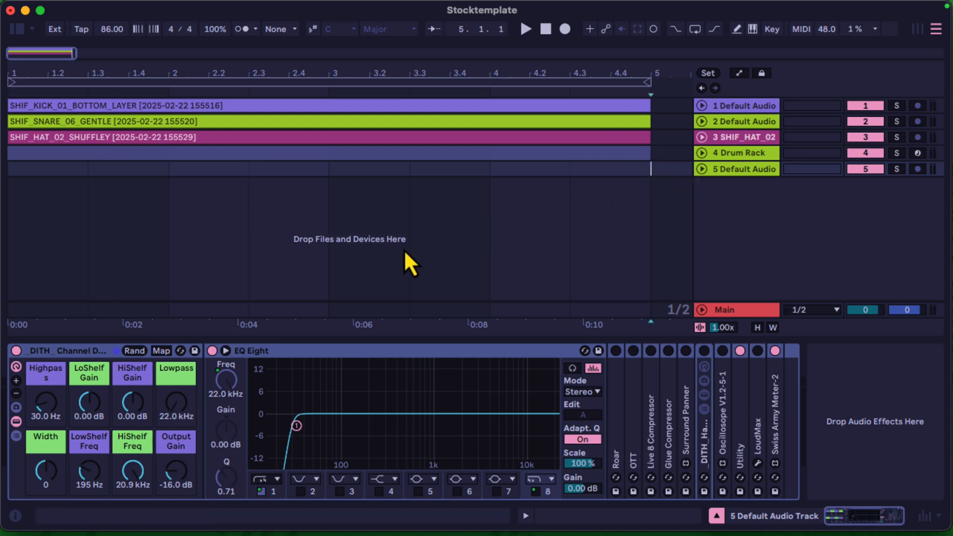
pyautogui.click(86, 366)
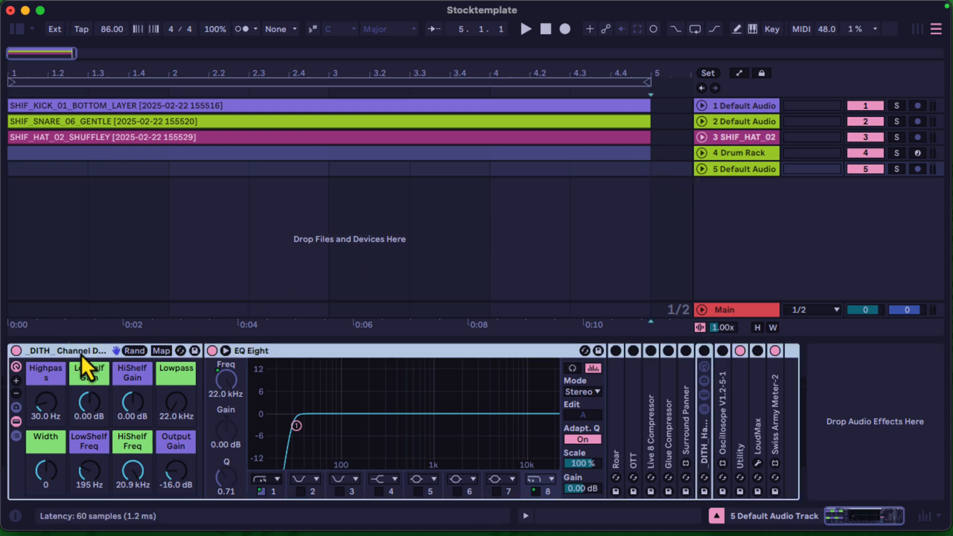
pyautogui.click(730, 171)
pyautogui.press('BackSpace')
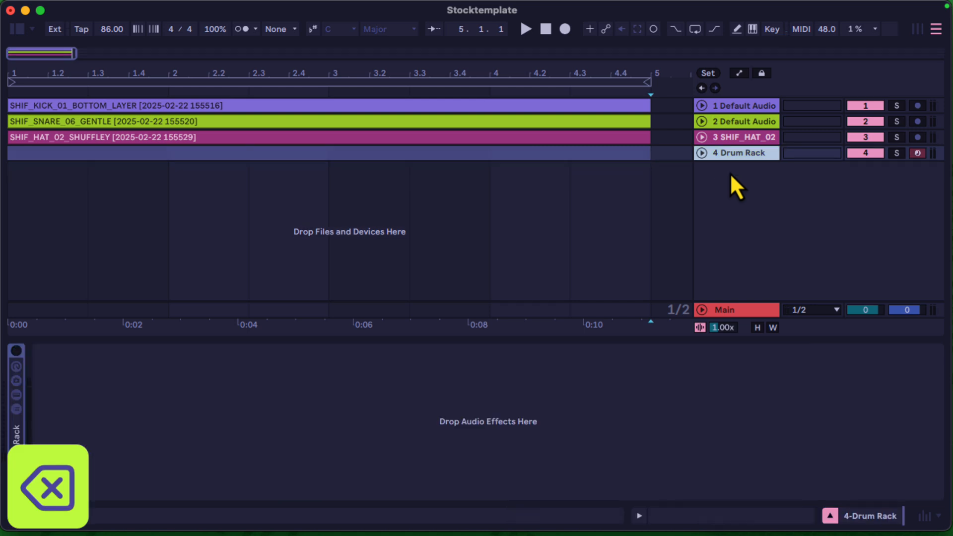
# Step: Replace the channel rack on audio track 2 with the updated rack taken from a newly inserted default audio track
pyautogui.click(734, 103)
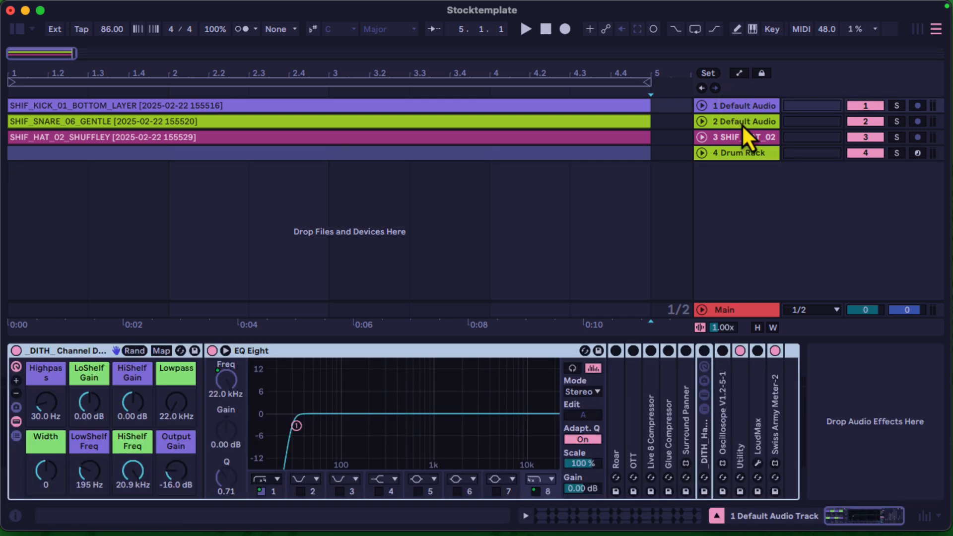
pyautogui.click(744, 124)
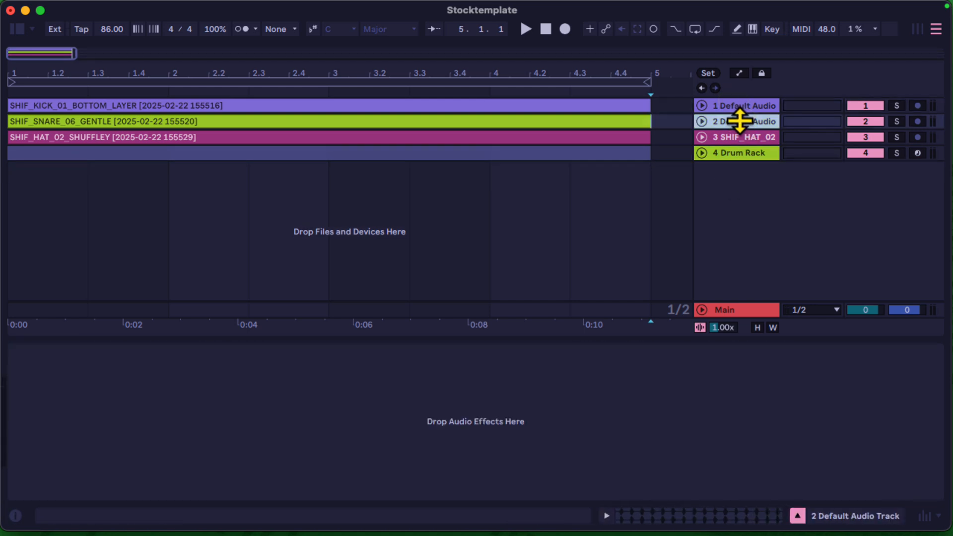
pyautogui.rightClick(722, 184)
pyautogui.click(749, 189)
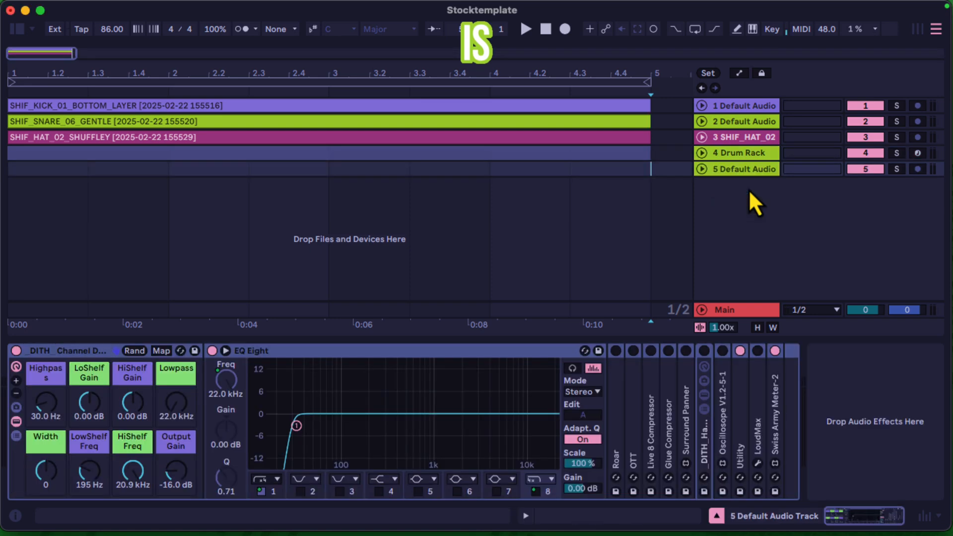
pyautogui.moveTo(66, 350); pyautogui.dragTo(753, 127)
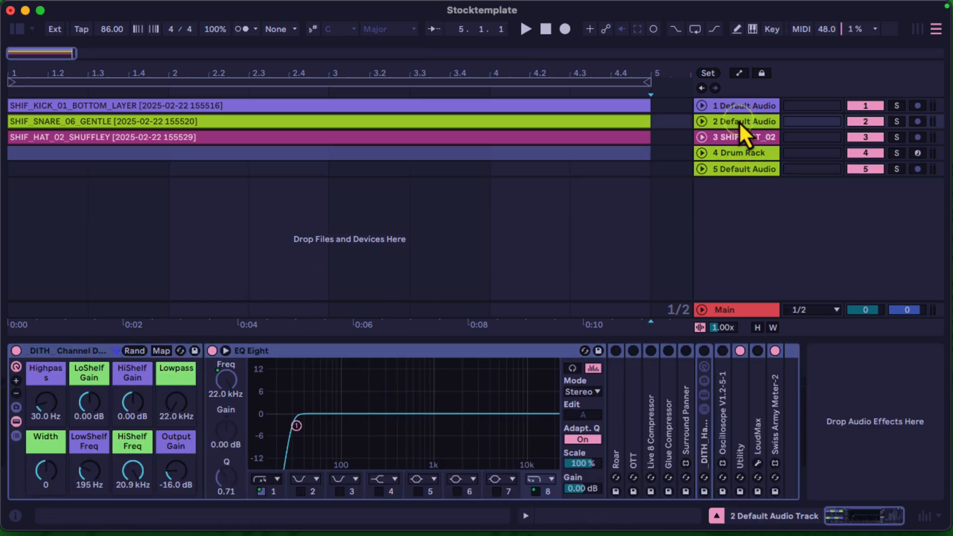
pyautogui.click(739, 121)
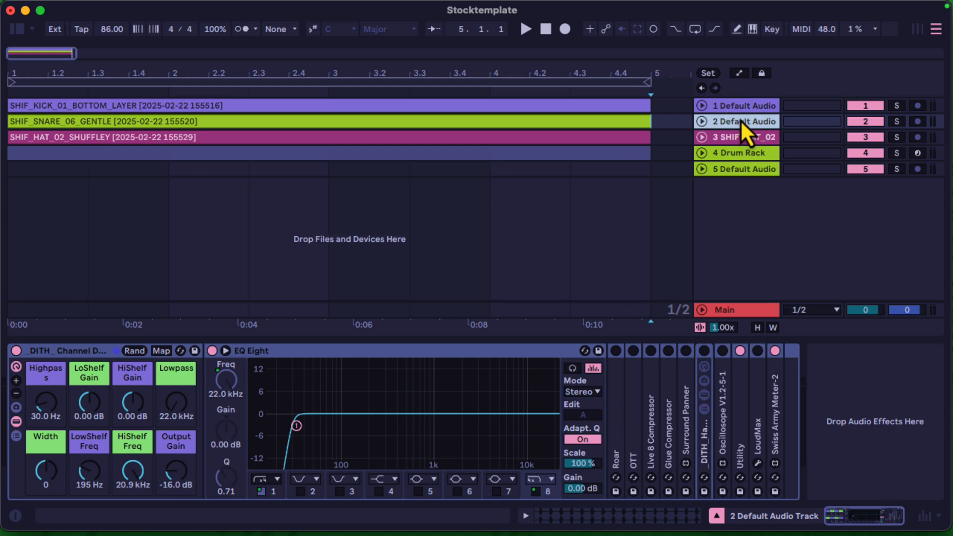
pyautogui.click(738, 107)
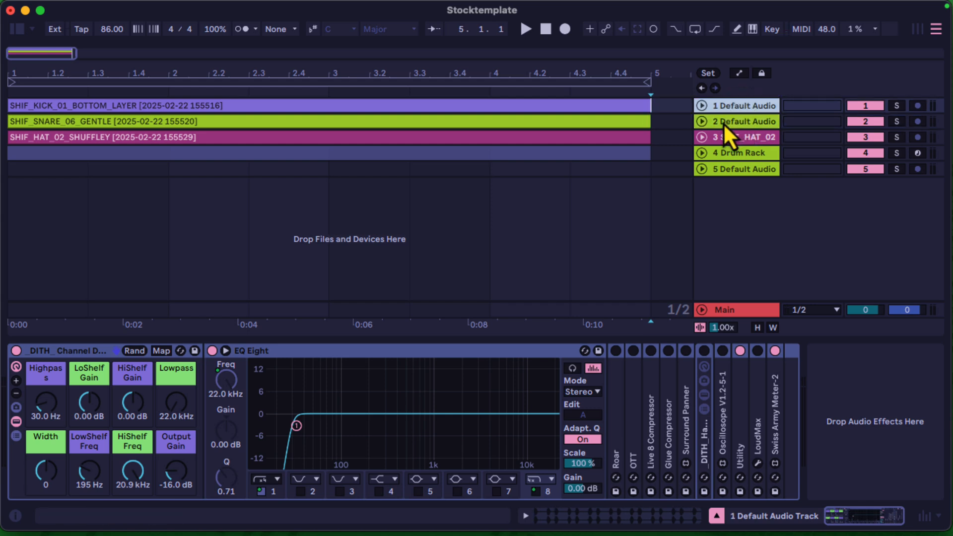
pyautogui.click(723, 124)
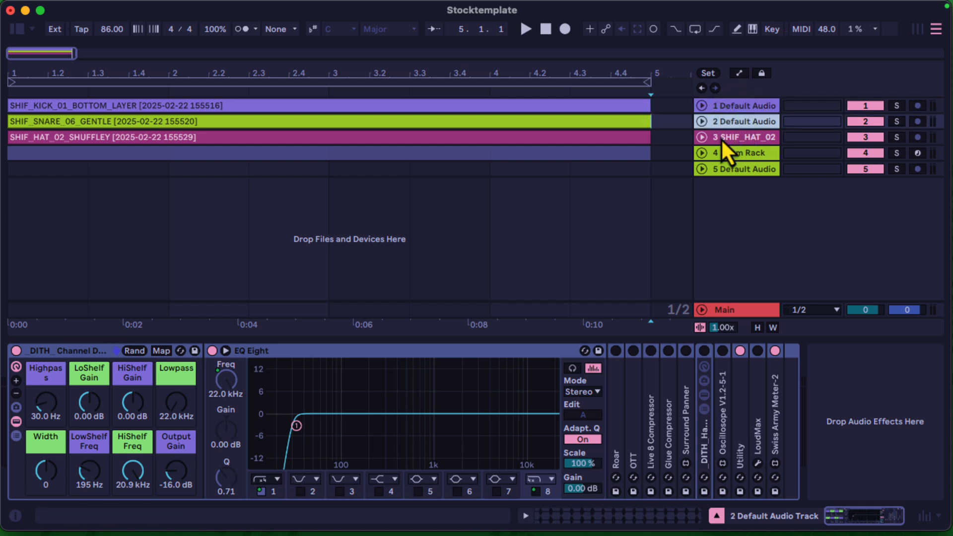
# Step: Delete the old rack from the SHIF_HAT_02 track and move in the updated channel rack from another new audio track
pyautogui.click(721, 139)
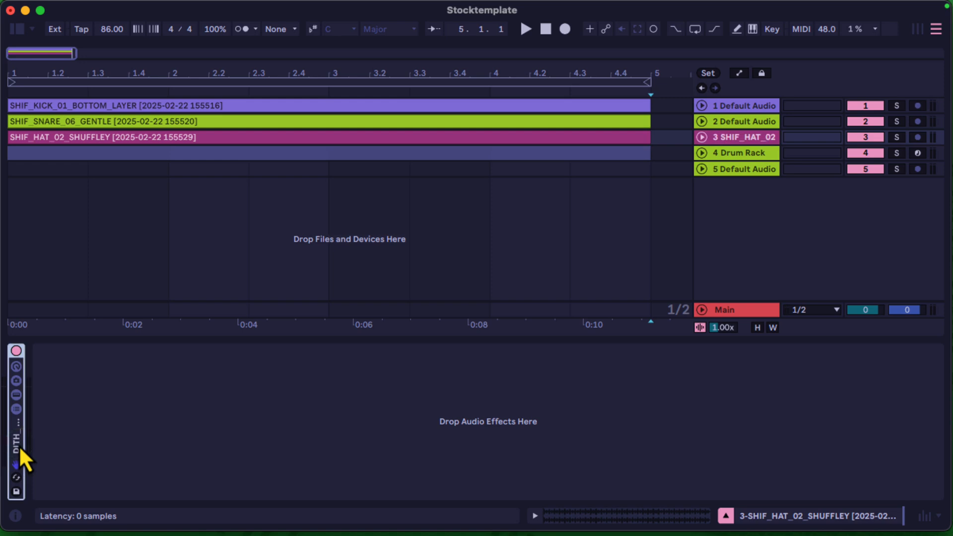
pyautogui.press('BackSpace')
pyautogui.rightClick(722, 210)
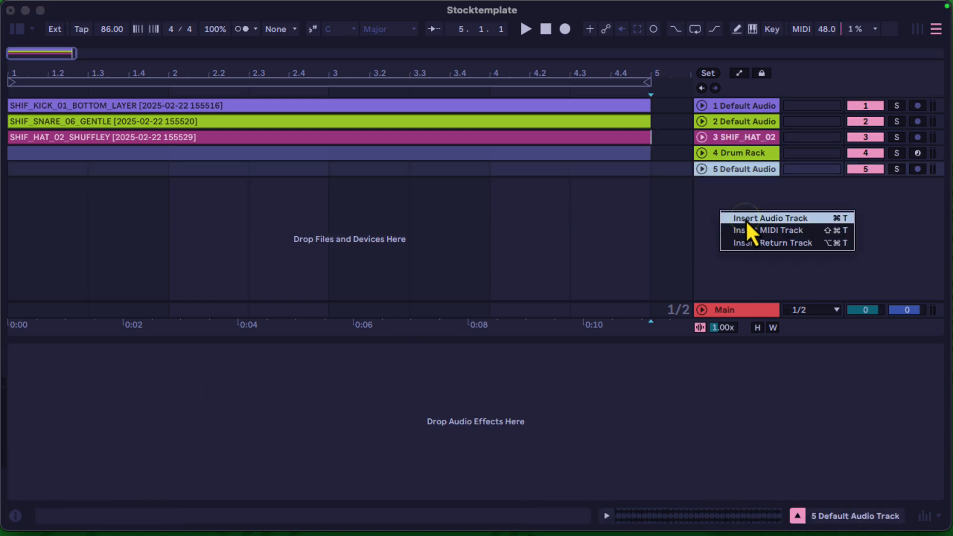
pyautogui.click(745, 220)
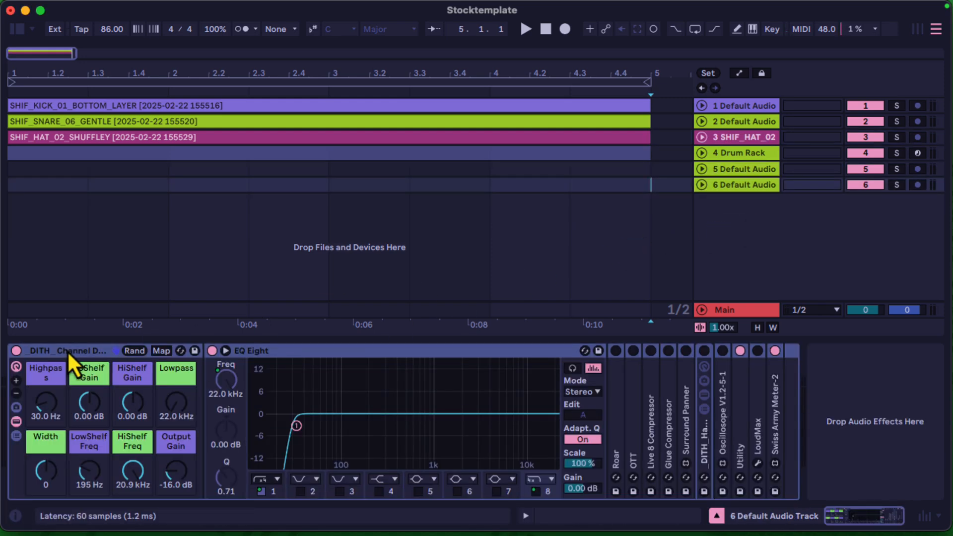
pyautogui.moveTo(67, 351); pyautogui.dragTo(733, 138)
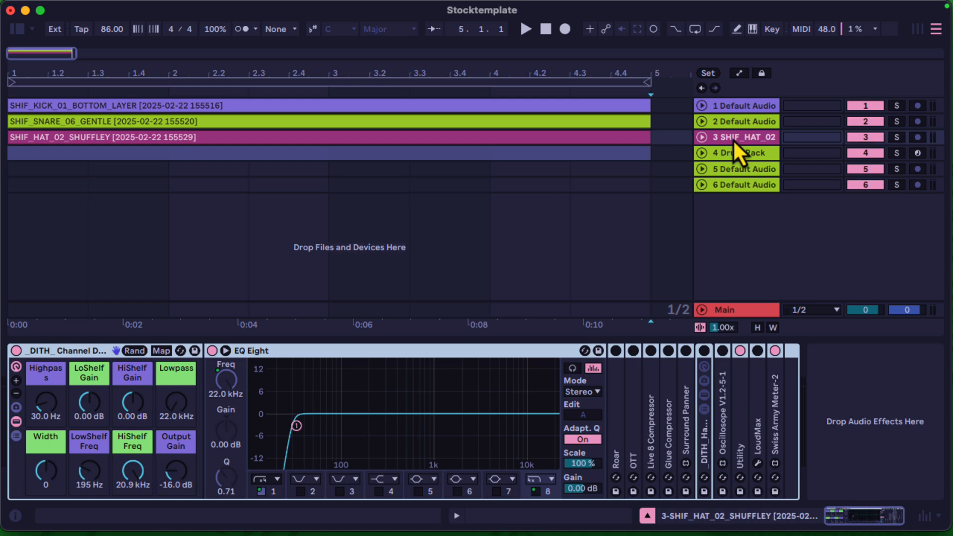
# Step: Unfold the Drum Rack on track 4 to view it, then fold it again
pyautogui.click(752, 156)
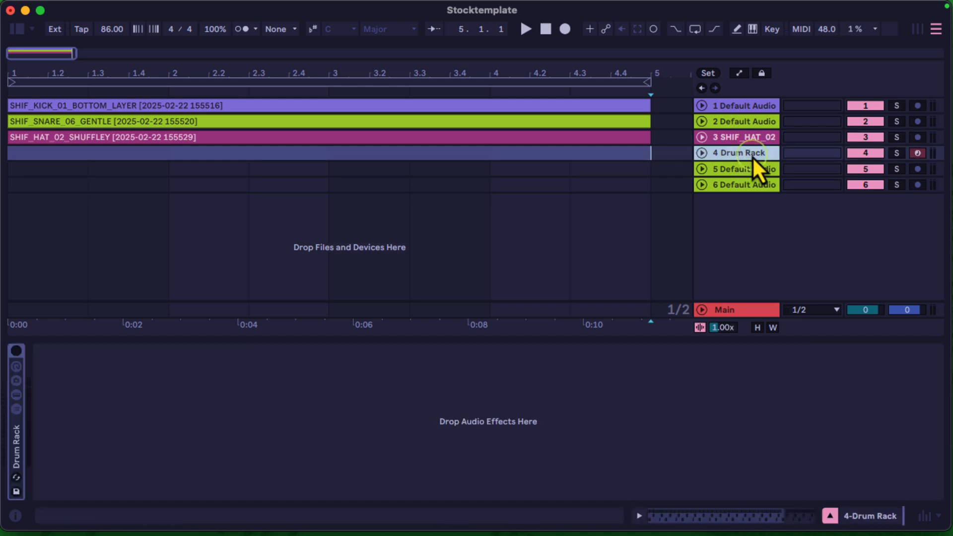
pyautogui.doubleClick(16, 453)
pyautogui.doubleClick(116, 350)
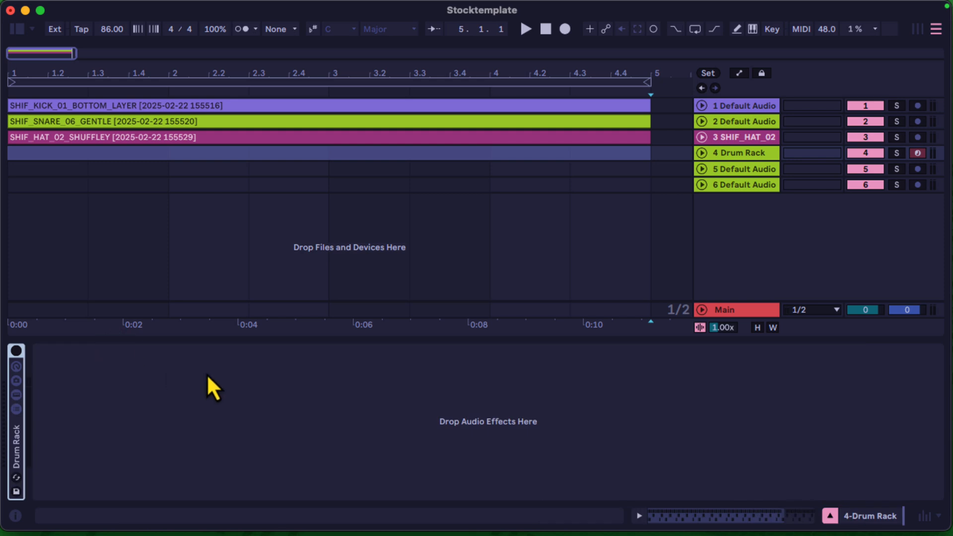
# Step: Try to paste the channel rack after the Drum Rack on track 4
pyautogui.rightClick(269, 390)
pyautogui.click(307, 396)
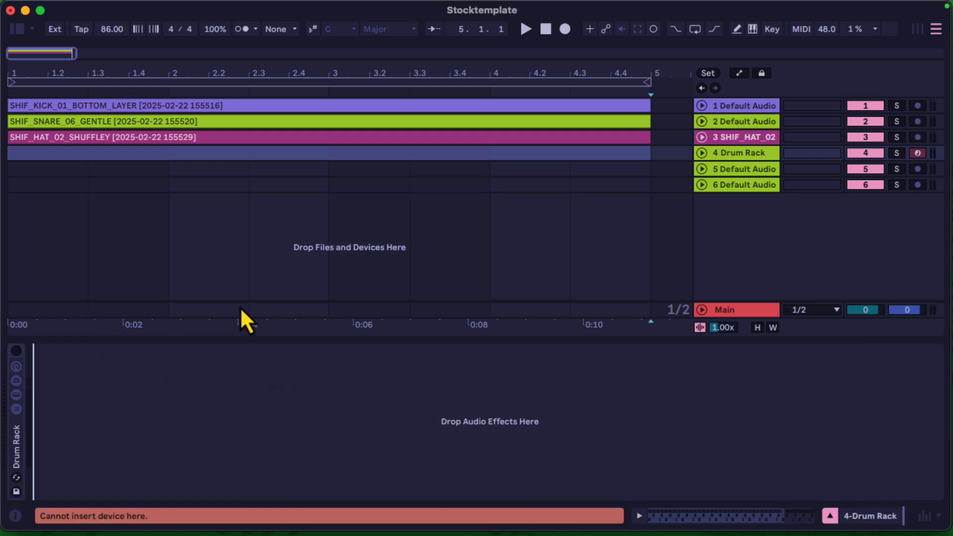
pyautogui.rightClick(65, 400)
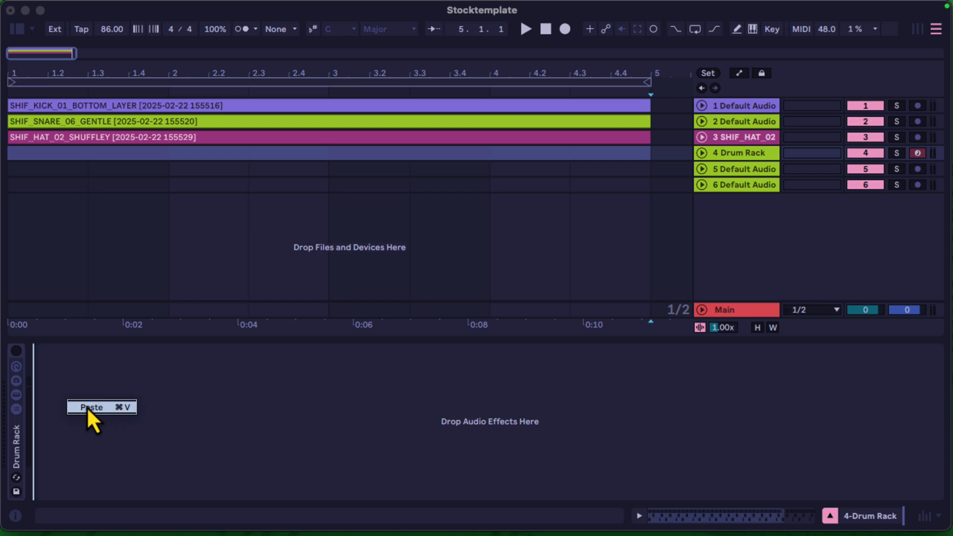
pyautogui.click(87, 407)
# Step: Insert another default audio track, move its channel rack onto the Drum Rack track, and fold the rack there
pyautogui.click(737, 169)
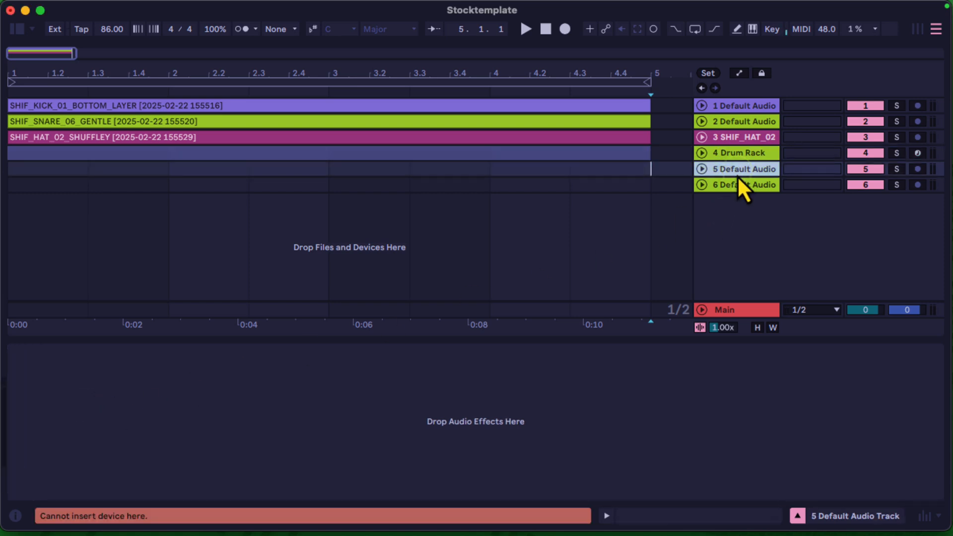
pyautogui.click(736, 185)
pyautogui.rightClick(730, 208)
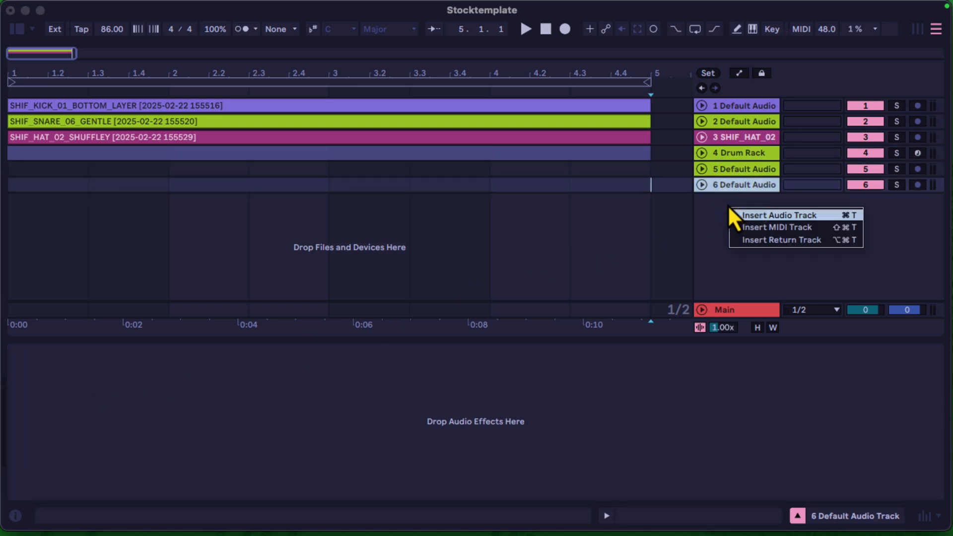
pyautogui.click(730, 211)
pyautogui.moveTo(75, 354); pyautogui.dragTo(742, 152)
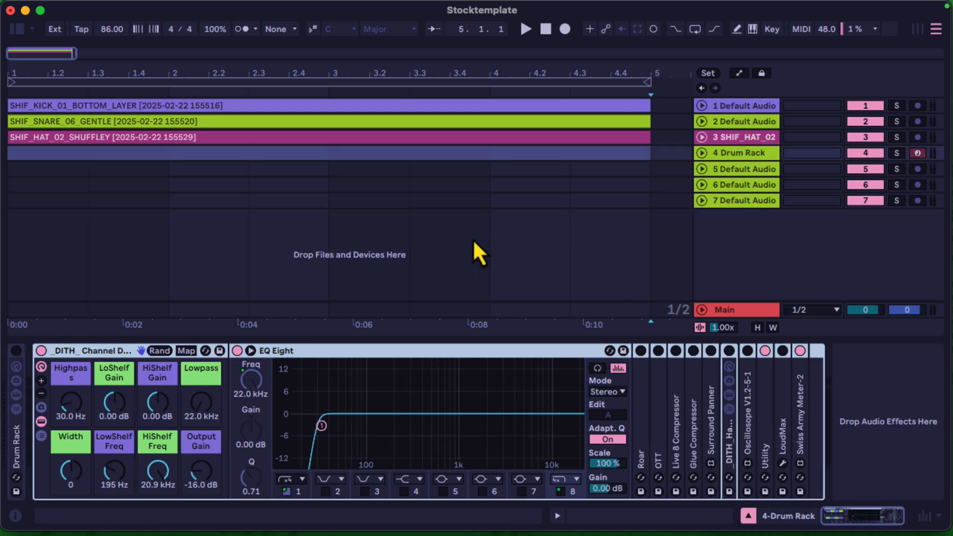
pyautogui.doubleClick(95, 351)
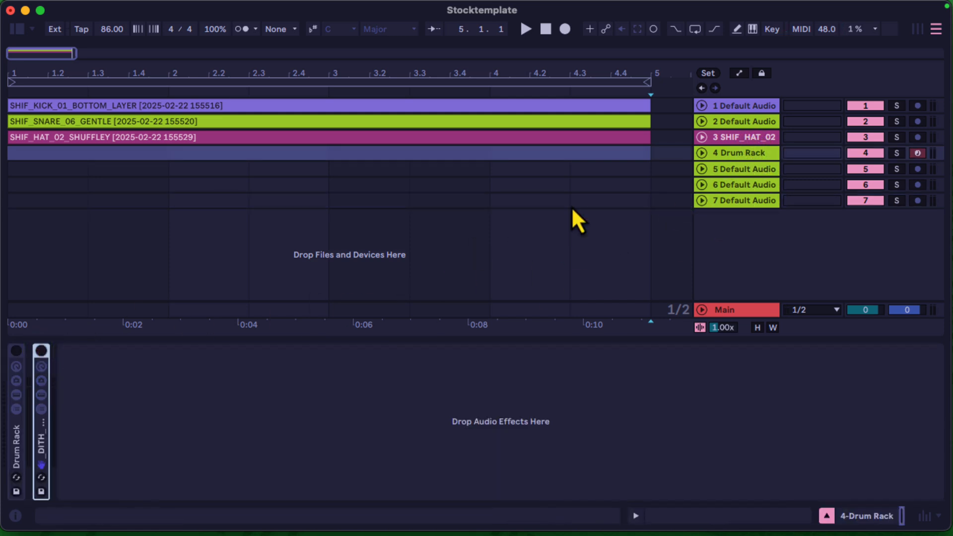
# Step: Delete the leftover default audio tracks 5 to 7
pyautogui.click(737, 169)
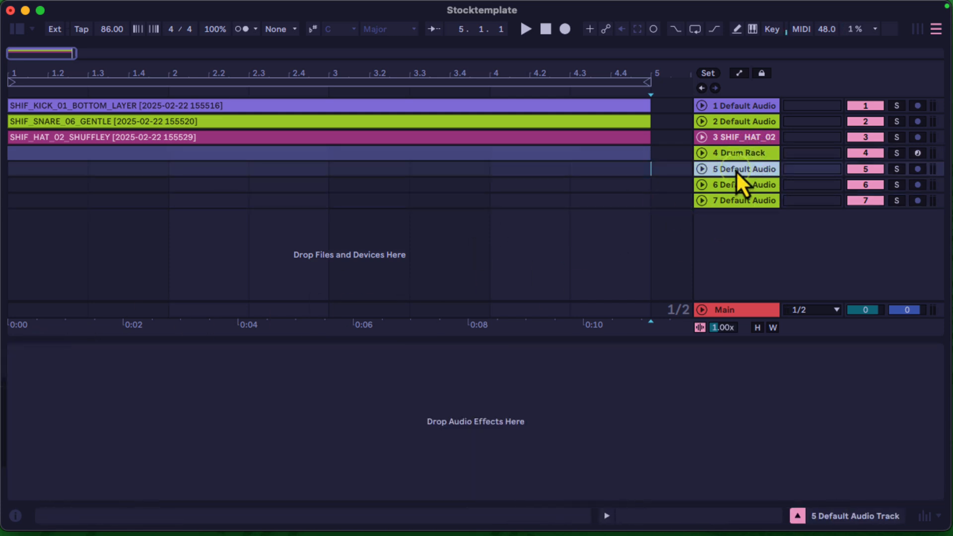
pyautogui.keyDown('shift'); pyautogui.click(752, 199); pyautogui.keyUp('shift')
pyautogui.press('BackSpace')
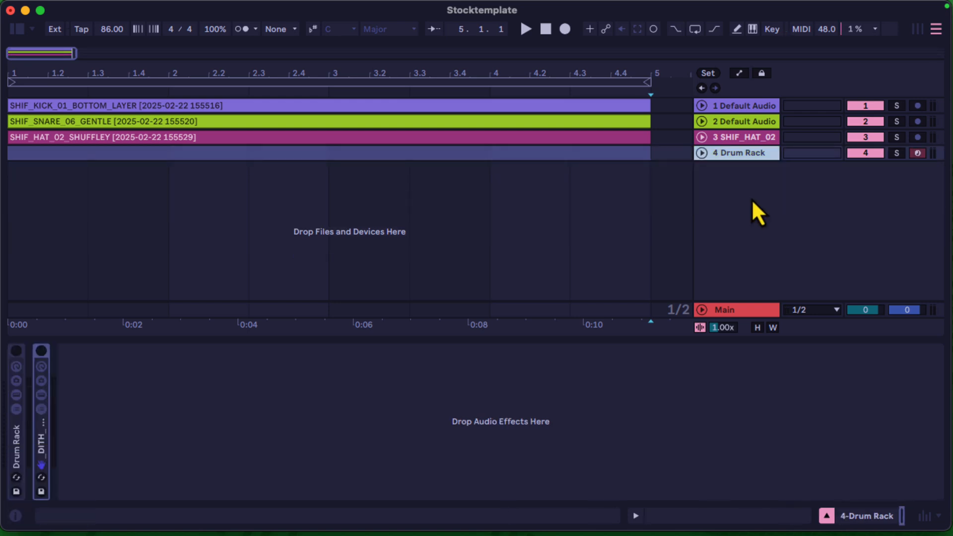
pyautogui.click(702, 155)
pyautogui.click(702, 155)
pyautogui.click(702, 154)
pyautogui.click(702, 153)
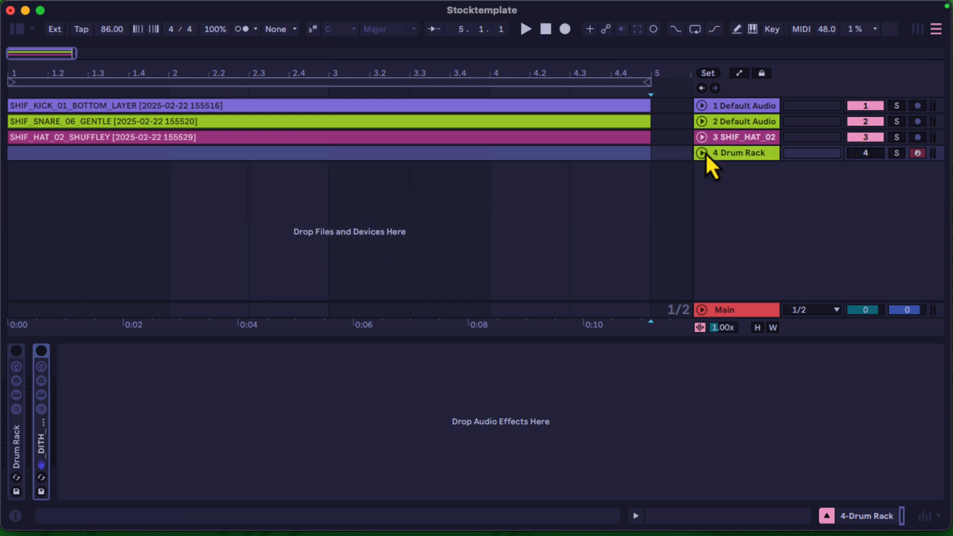
# Step: View the channel racks on the SHIF_HAT_02 track and the two default audio tracks one after another, ending on SHIF_HAT_02
pyautogui.click(733, 137)
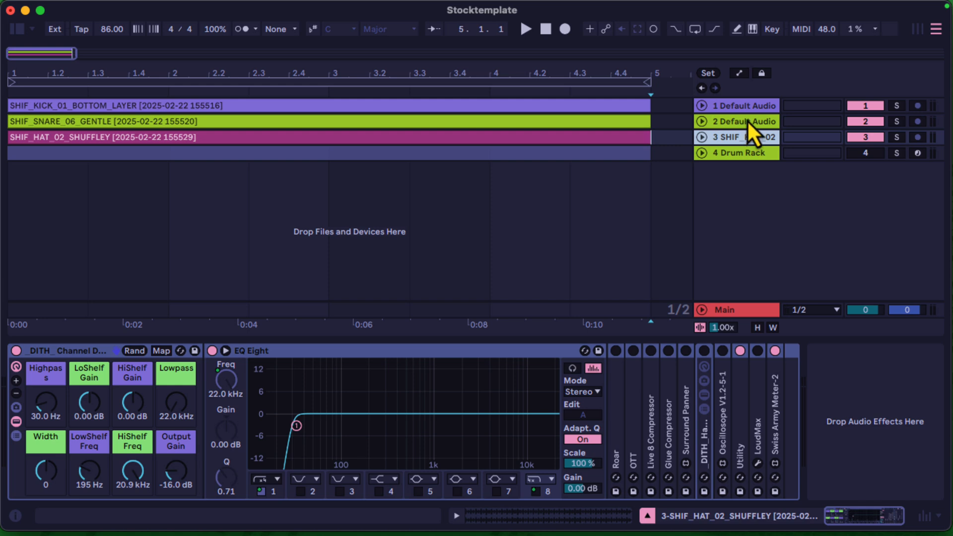
pyautogui.doubleClick(748, 121)
pyautogui.doubleClick(747, 106)
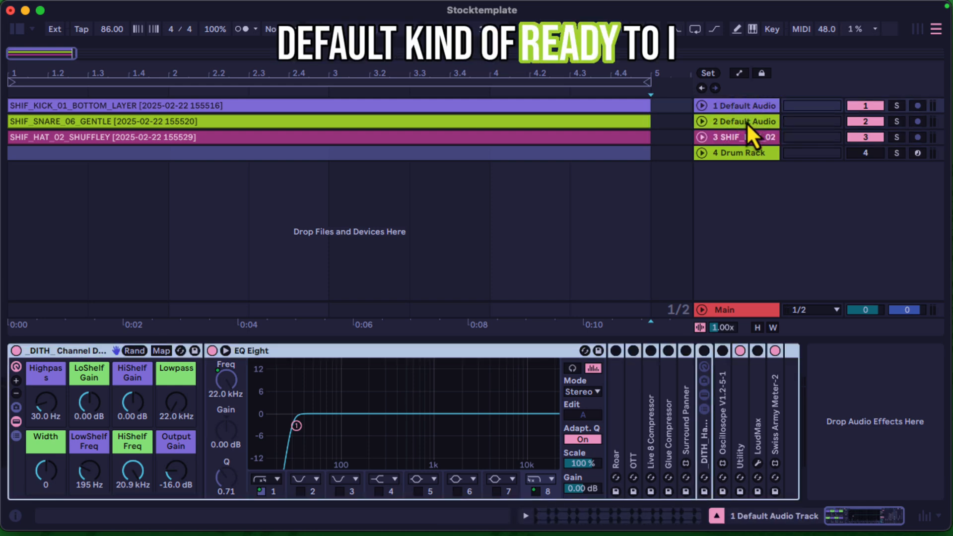
pyautogui.doubleClick(745, 137)
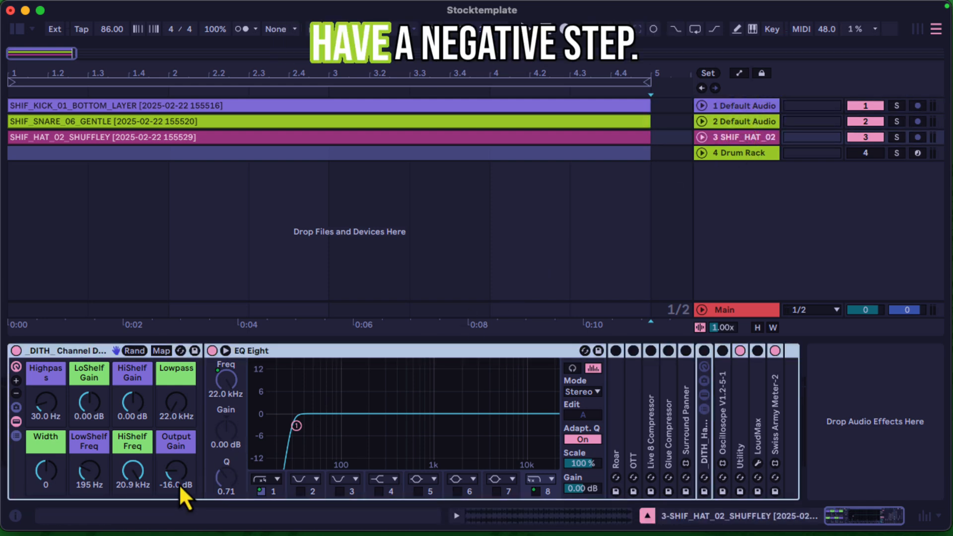
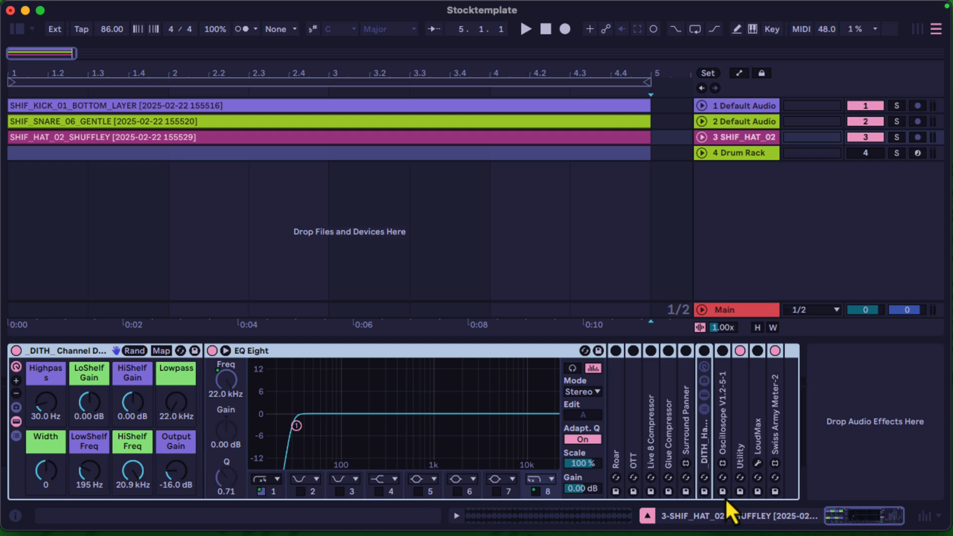
# Step: Show the mixer enlarged to inspect the track faders, undo the Drum Rack track's deactivation, and hide the mixer again
pyautogui.click(923, 516)
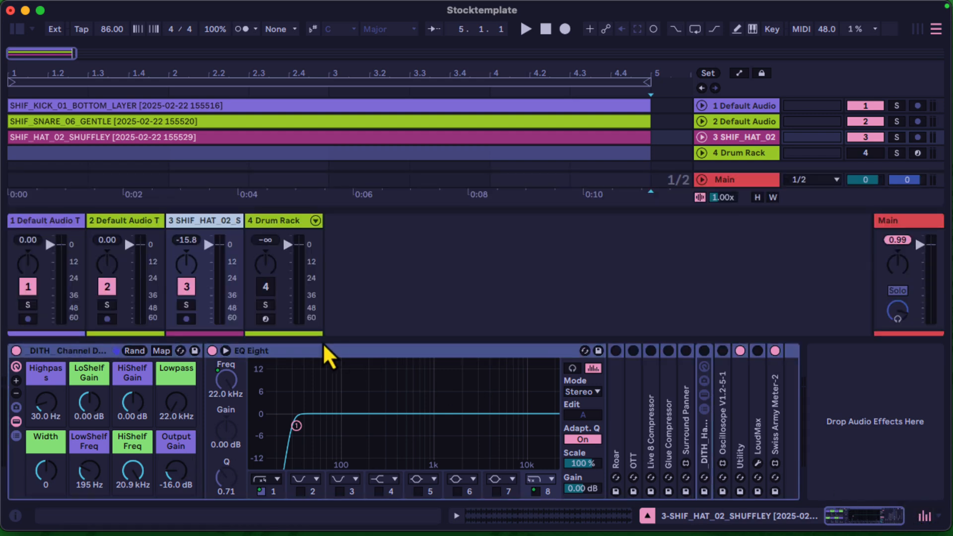
pyautogui.moveTo(319, 340); pyautogui.dragTo(318, 436)
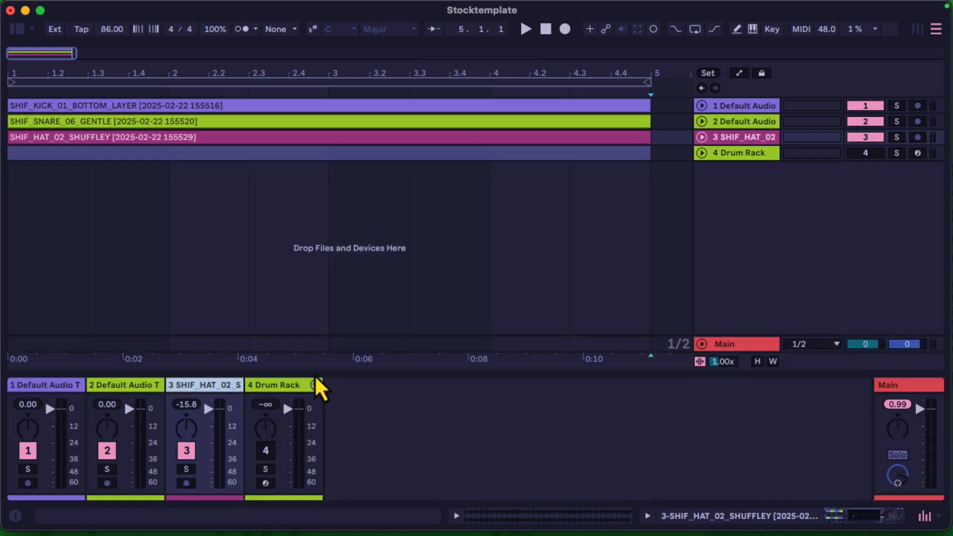
pyautogui.moveTo(314, 371); pyautogui.dragTo(326, 155)
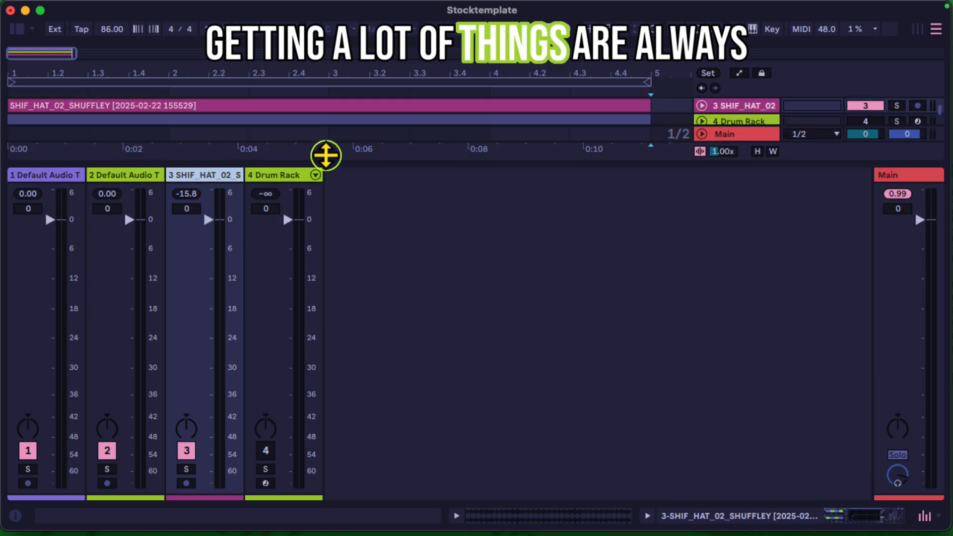
pyautogui.press('super+z')
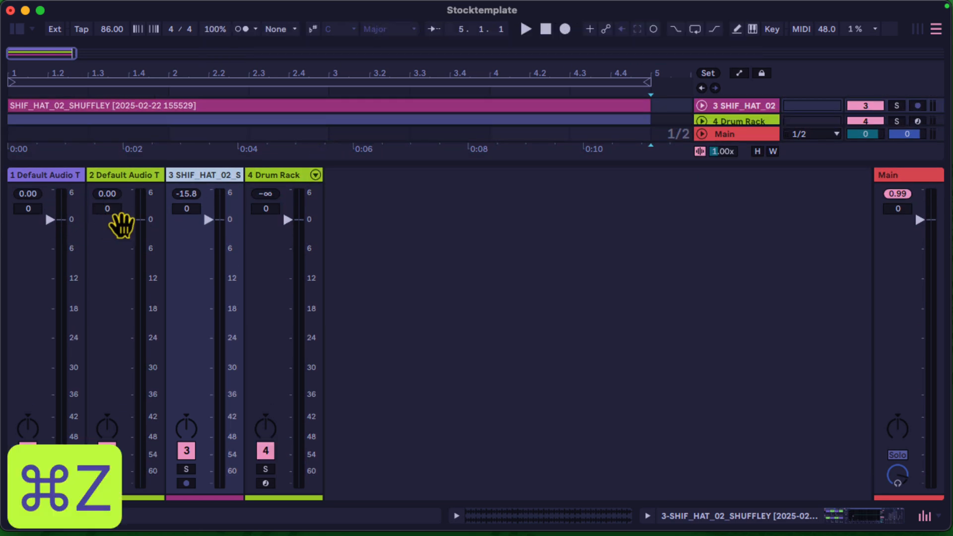
pyautogui.moveTo(683, 162); pyautogui.dragTo(660, 455)
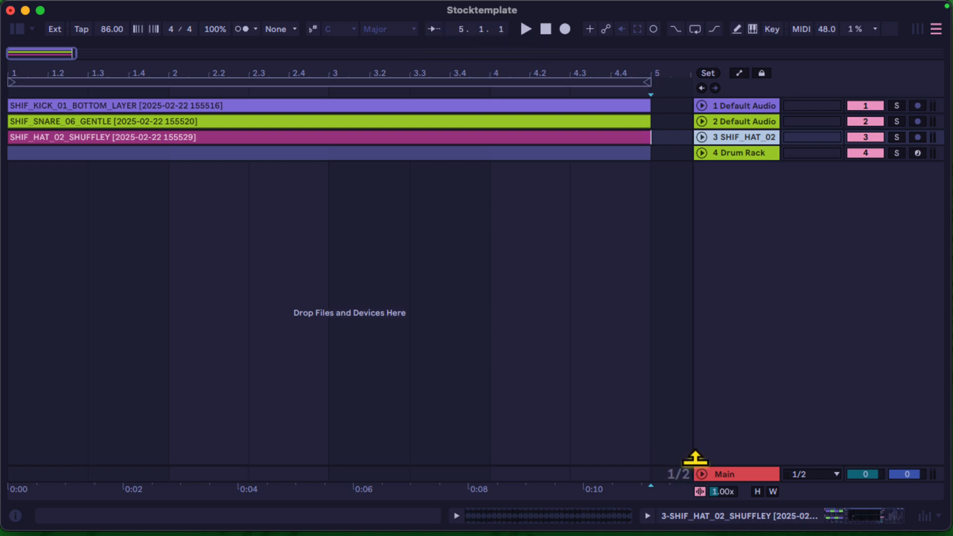
# Step: Show the Main track's devices, unfold its _DITH_Master_Channel rack and switch the rack on
pyautogui.doubleClick(731, 475)
pyautogui.press('F11')
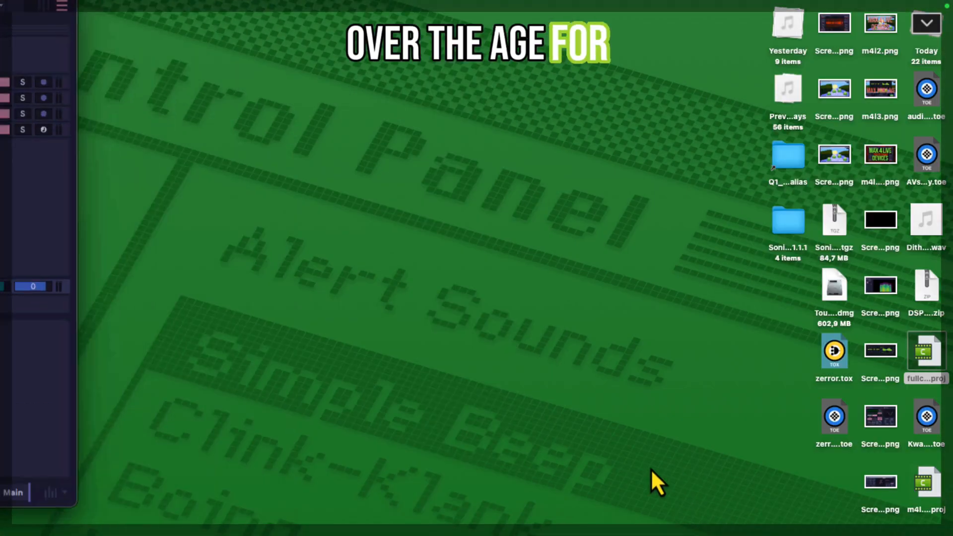
pyautogui.click(9, 418)
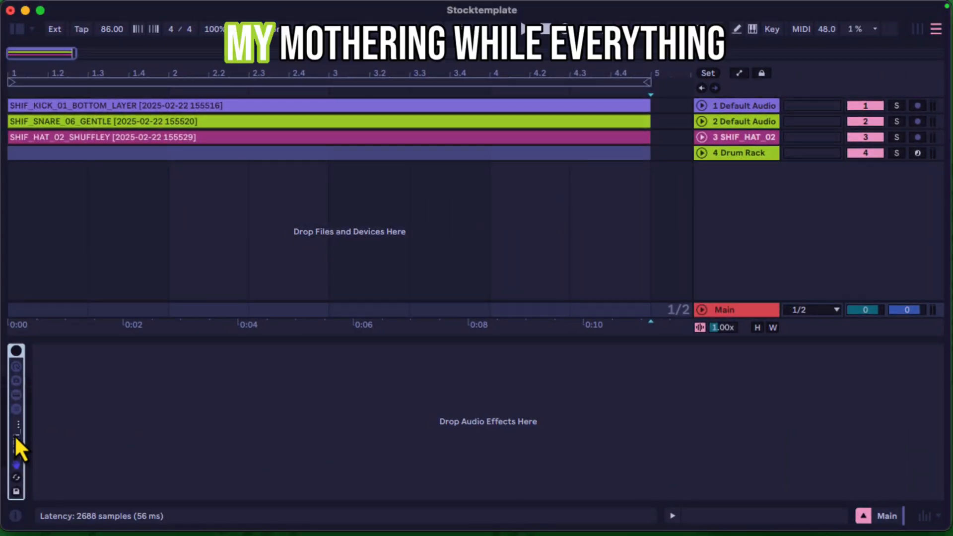
pyautogui.doubleClick(14, 435)
pyautogui.click(16, 351)
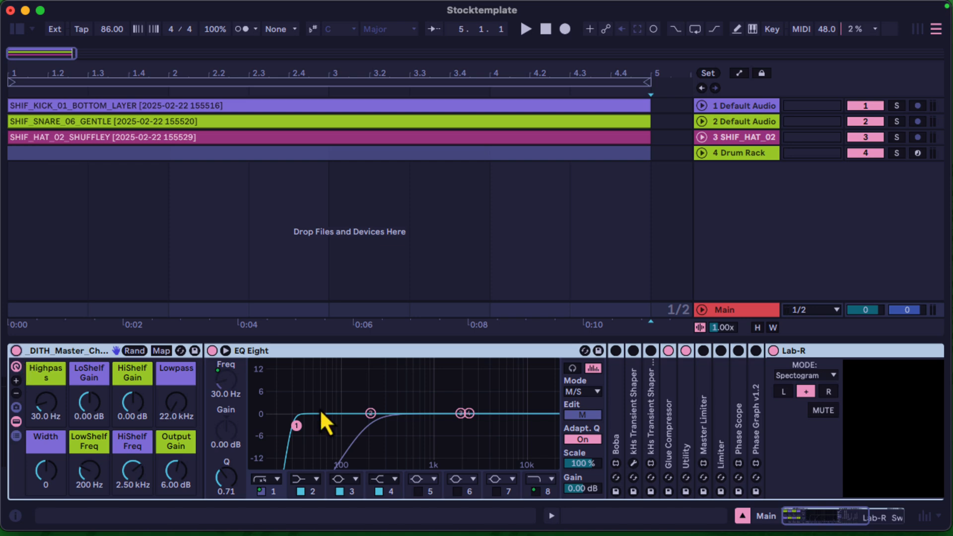
# Step: Unfold the Glue Compressor and the Utility in the master rack in turn to view their settings, folding each again
pyautogui.hscroll(5, 320, 409)
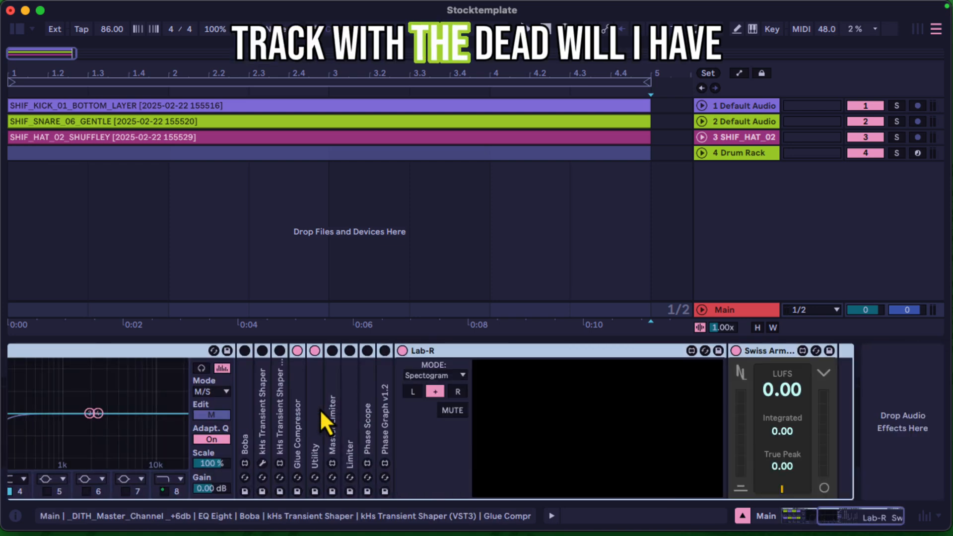
pyautogui.doubleClick(298, 380)
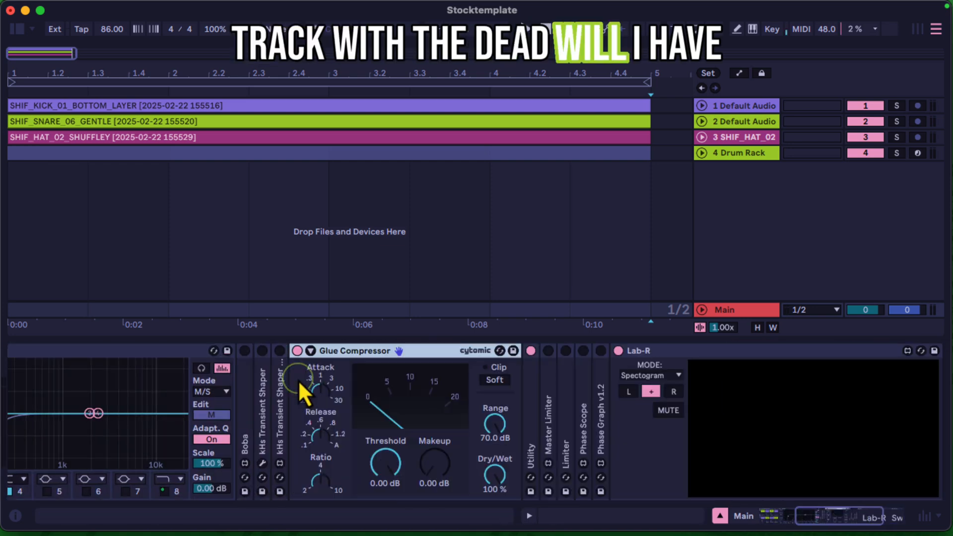
pyautogui.doubleClick(422, 355)
pyautogui.doubleClick(317, 413)
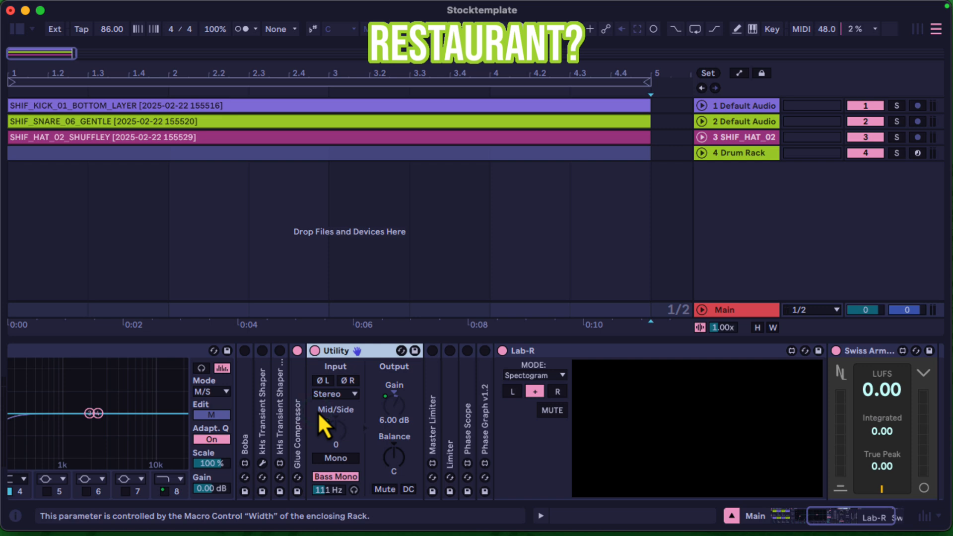
pyautogui.doubleClick(373, 355)
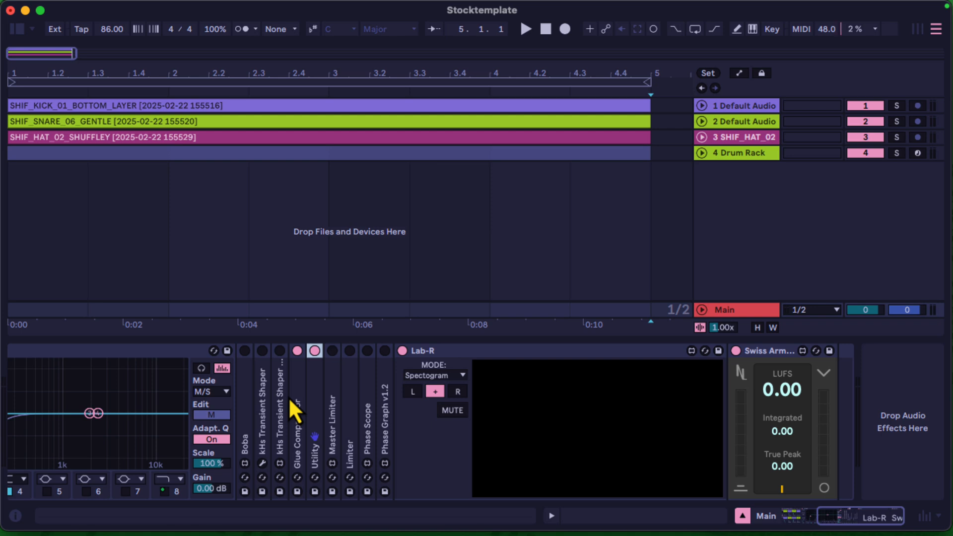
# Step: Fold the Lab-R and Swiss Army Meter devices at the end of the master rack
pyautogui.click(532, 352)
pyautogui.doubleClick(532, 352)
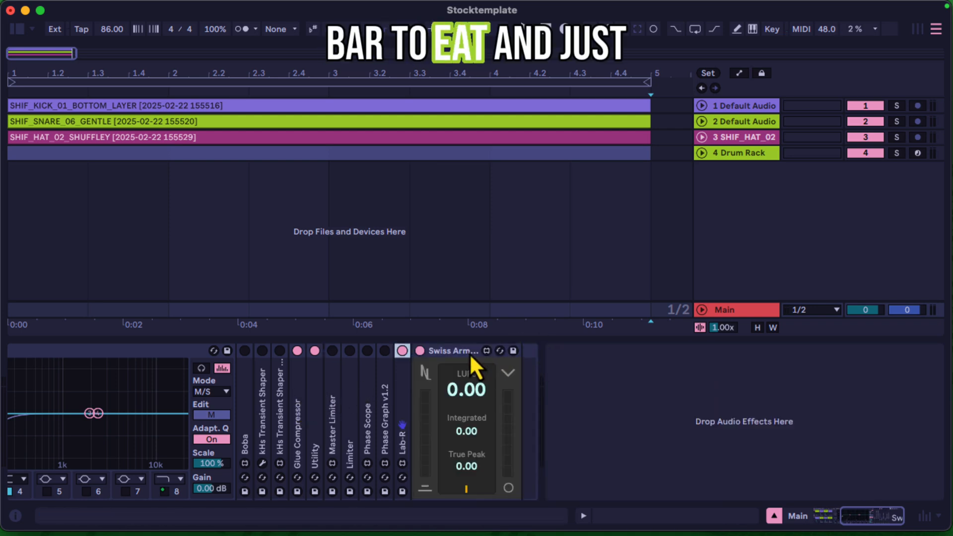
pyautogui.doubleClick(445, 354)
# Step: Examine the master rack's macros and the gain setting of its unfolded Utility, then fold the Utility again
pyautogui.hscroll(-8, 266, 433)
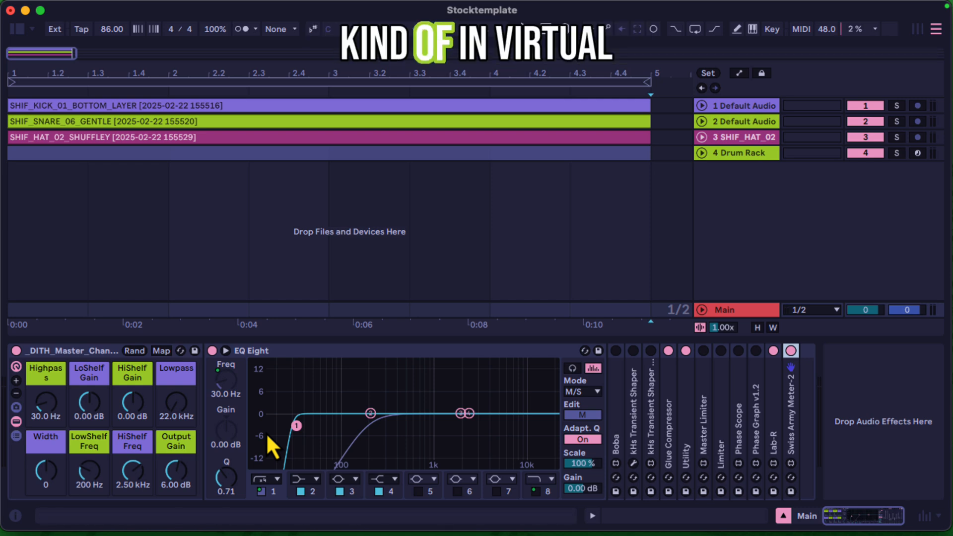
pyautogui.doubleClick(688, 412)
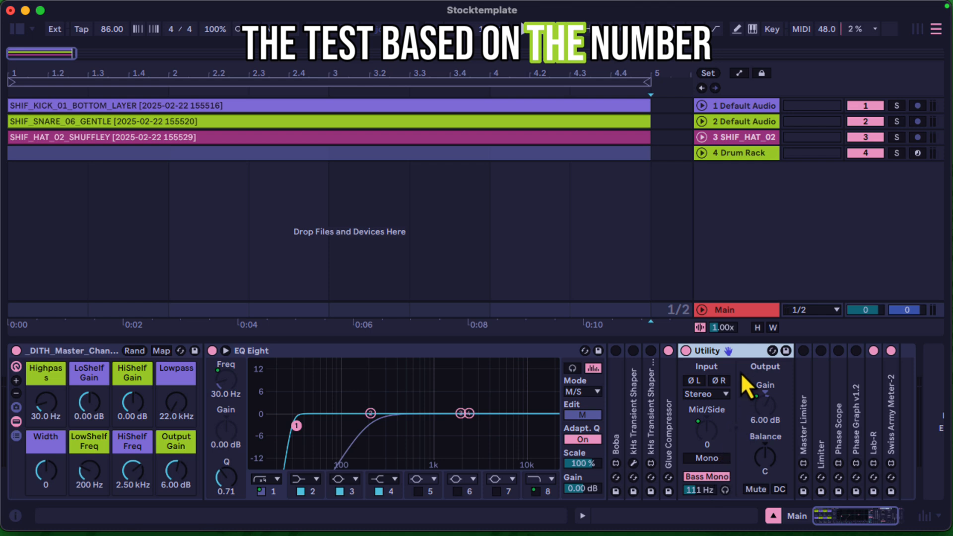
pyautogui.doubleClick(746, 354)
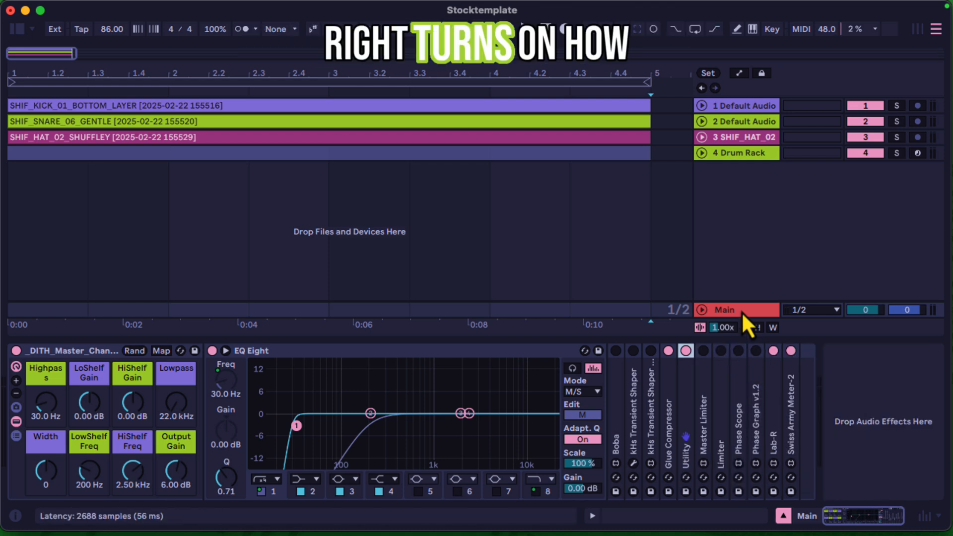
# Step: View the device chains of tracks 4, 3, 2 and 1 in turn, finishing with the Main track
pyautogui.click(726, 154)
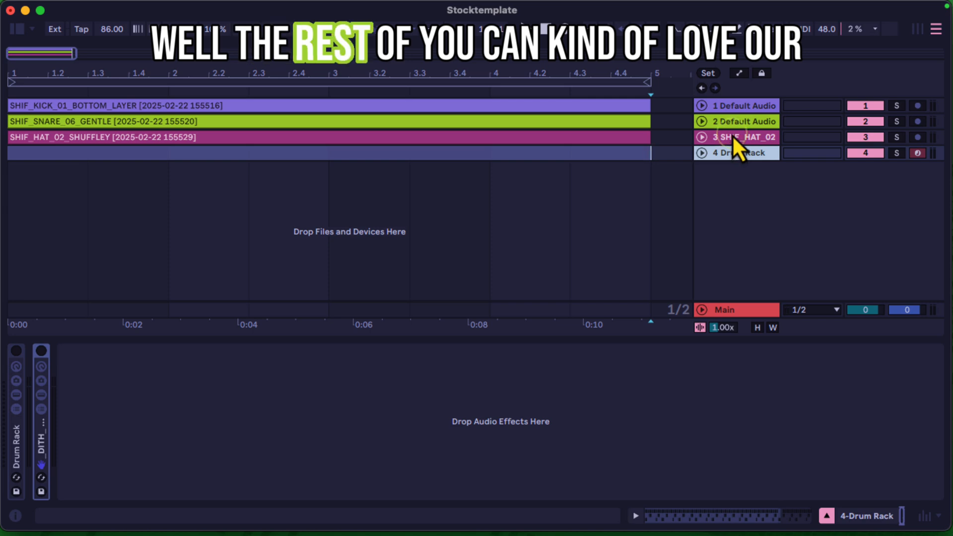
pyautogui.click(731, 137)
pyautogui.click(734, 122)
pyautogui.click(741, 106)
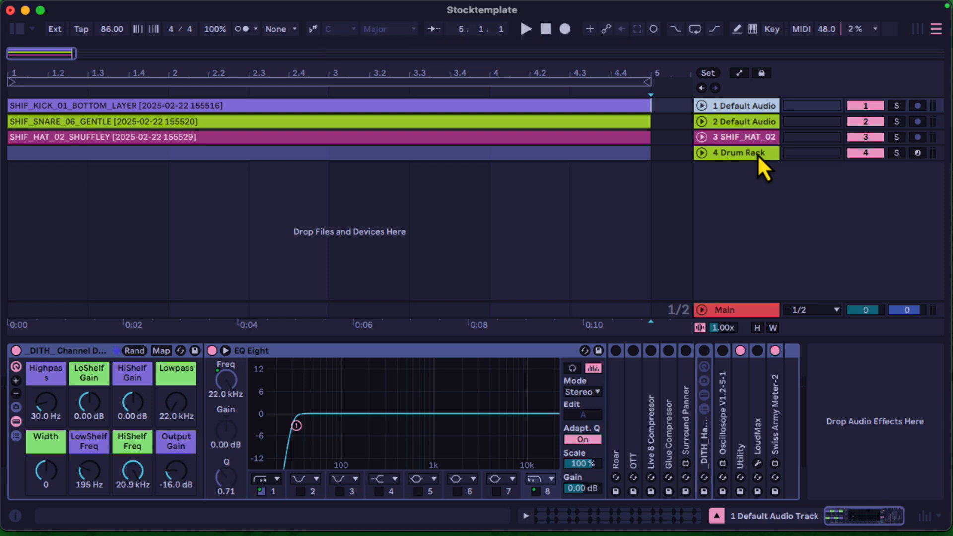
pyautogui.click(724, 308)
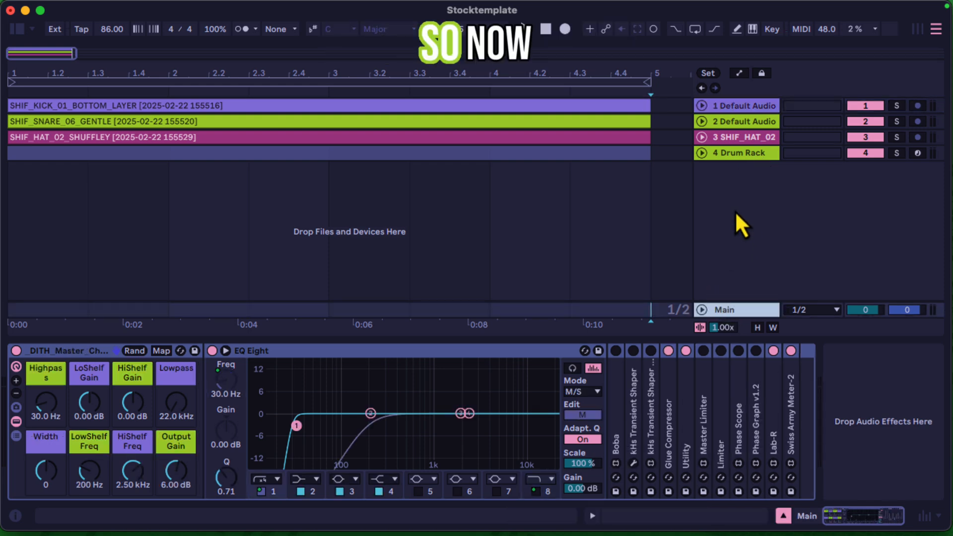
# Step: Group tracks 1 to 4, from the first default audio track to the Drum Rack, and select the new group track
pyautogui.click(742, 150)
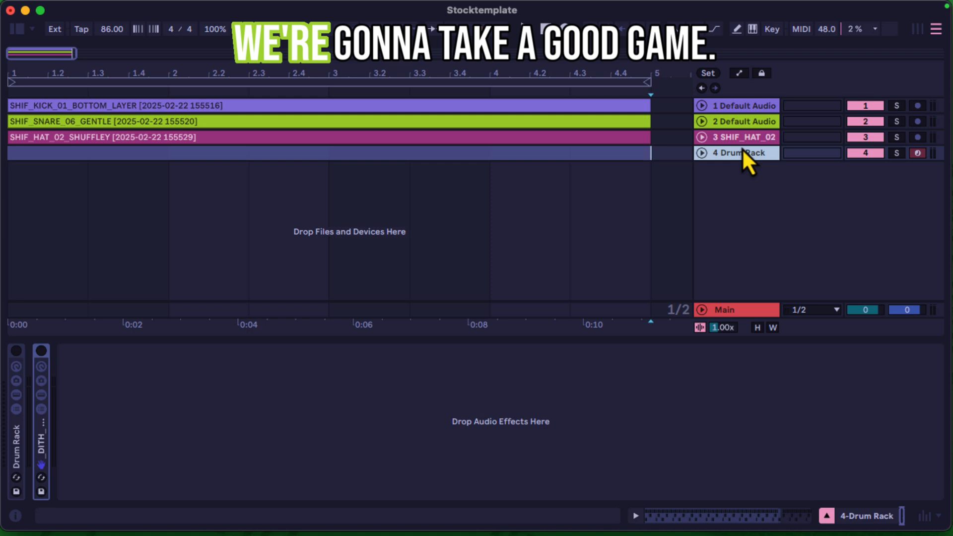
pyautogui.keyDown('shift'); pyautogui.click(751, 102); pyautogui.keyUp('shift')
pyautogui.press('super+g')
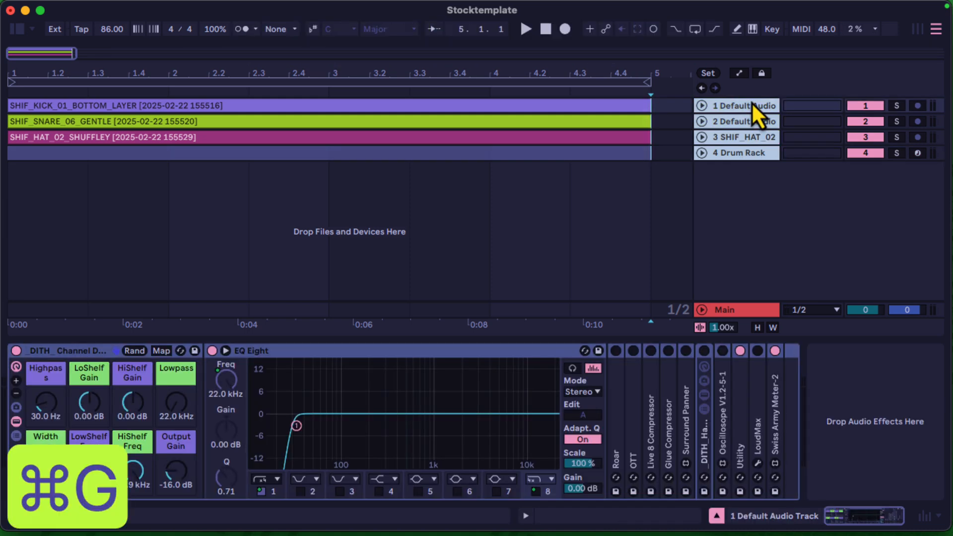
pyautogui.click(728, 102)
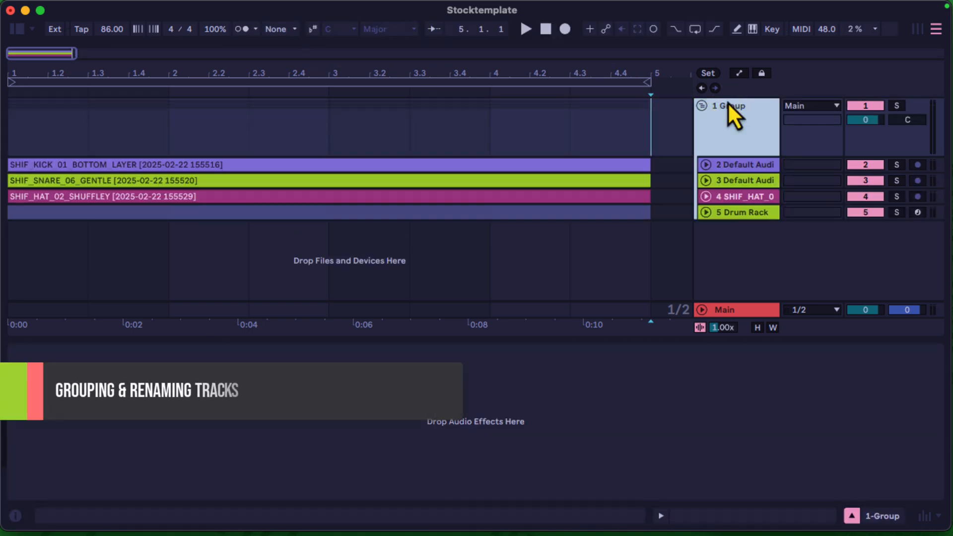
# Step: Rename the new group track to "Drum Group", keeping its automatic number prefix
pyautogui.press('super+r')
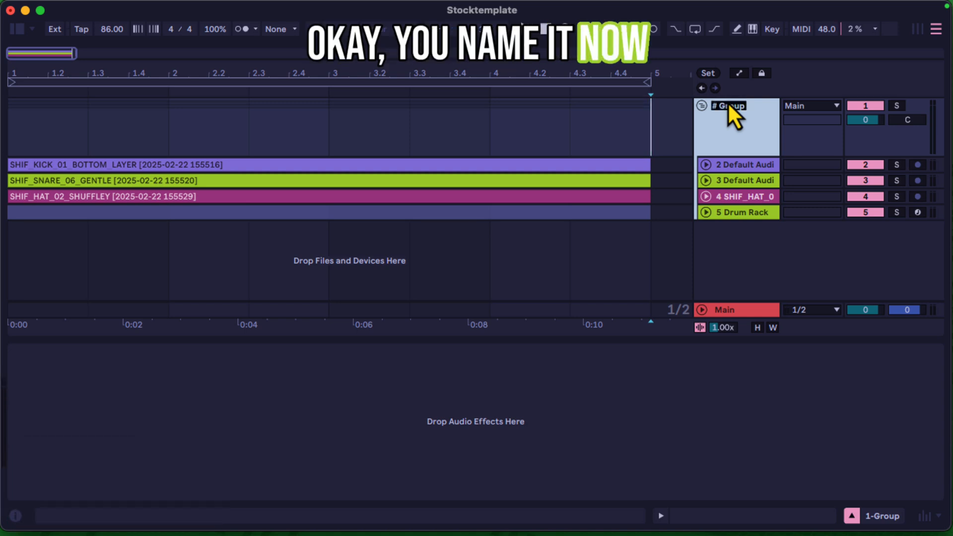
pyautogui.press('BackSpace')
pyautogui.press('BackSpace')
pyautogui.press('BackSpace')
pyautogui.press('BackSpace')
pyautogui.press('BackSpace')
pyautogui.press('BackSpace')
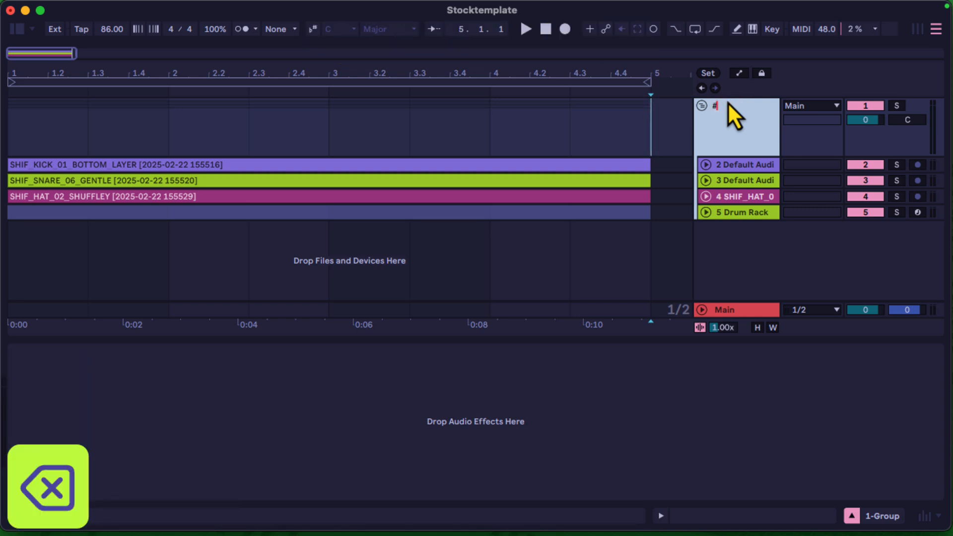
pyautogui.write('Drum ')
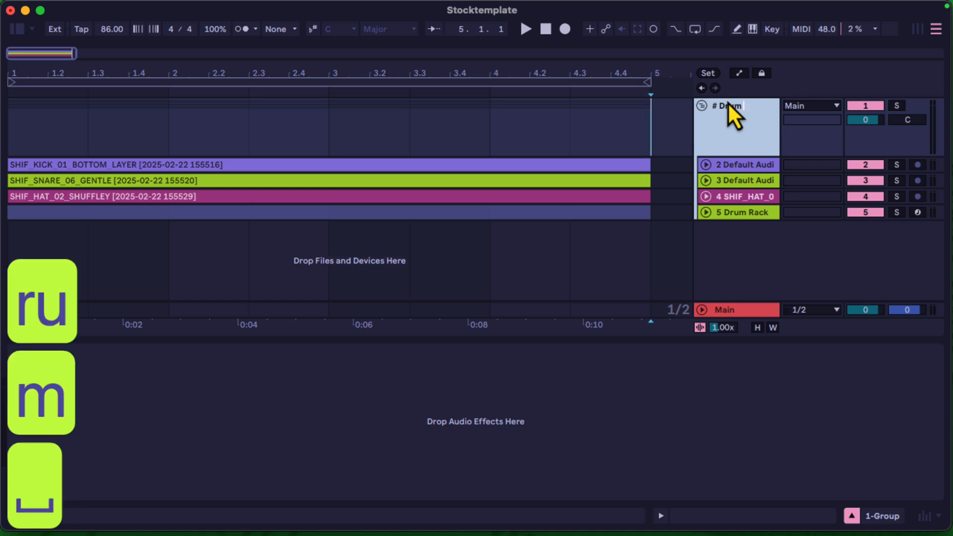
pyautogui.write('Group')
pyautogui.press('Return')
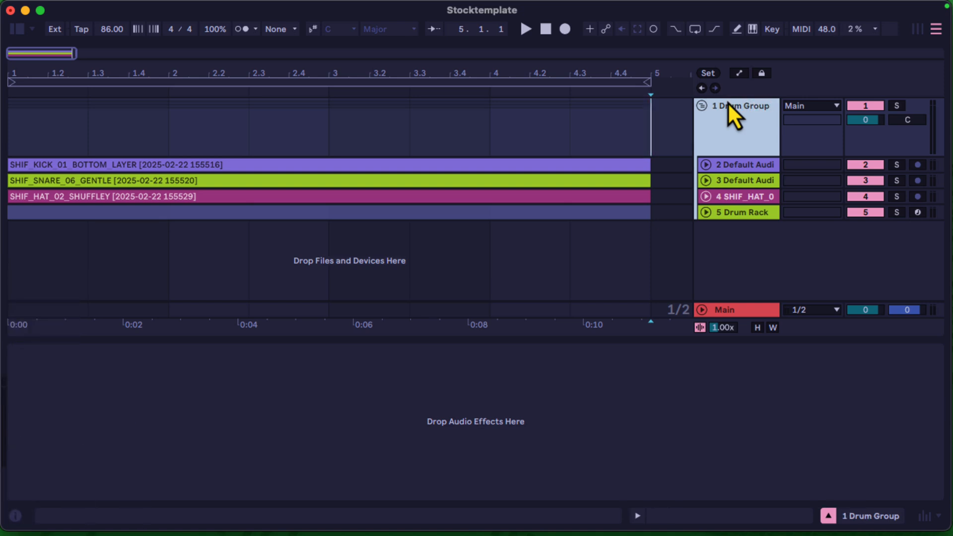
# Step: Rename the first audio track inside the Drum Group to "Kick", keeping the # number prefix
pyautogui.click(743, 167)
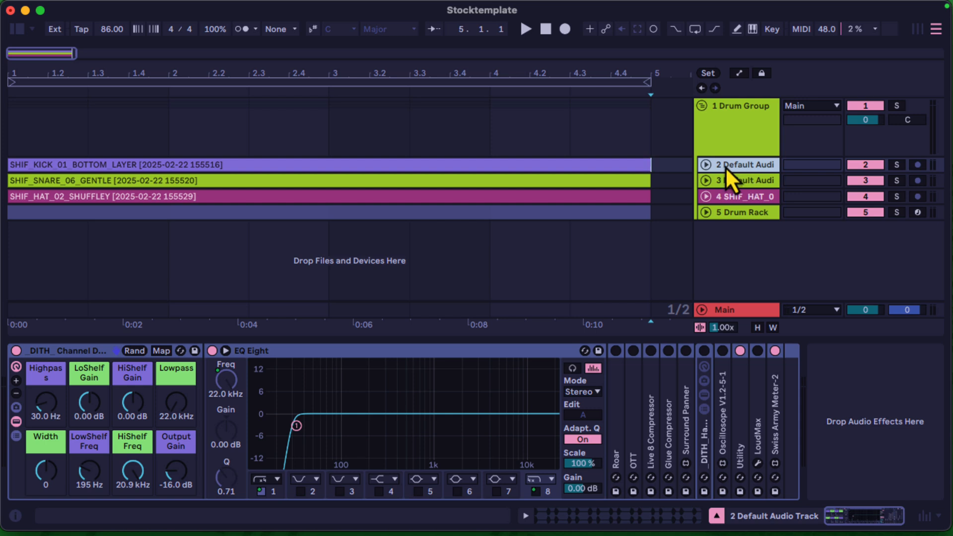
pyautogui.click(707, 164)
pyautogui.click(707, 165)
pyautogui.press('super+r')
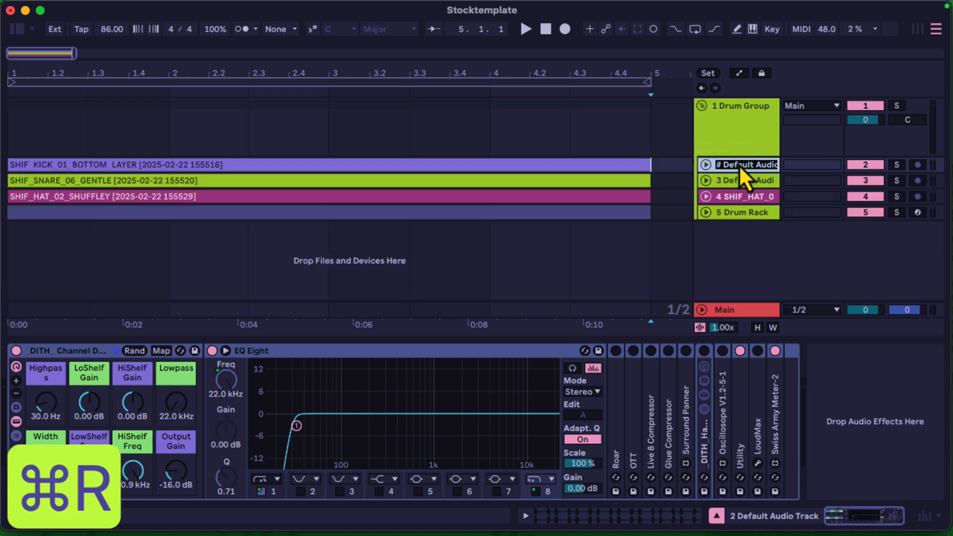
pyautogui.press('Right')
pyautogui.press('BackSpace')
pyautogui.press('BackSpace')
pyautogui.press('BackSpace')
pyautogui.press('BackSpace')
pyautogui.press('BackSpace')
pyautogui.press('BackSpace')
pyautogui.press('BackSpace')
pyautogui.press('BackSpace')
pyautogui.press('BackSpace')
pyautogui.press('BackSpace')
pyautogui.press('BackSpace')
pyautogui.press('BackSpace')
pyautogui.press('BackSpace')
pyautogui.press('BackSpace')
pyautogui.press('BackSpace')
pyautogui.press('BackSpace')
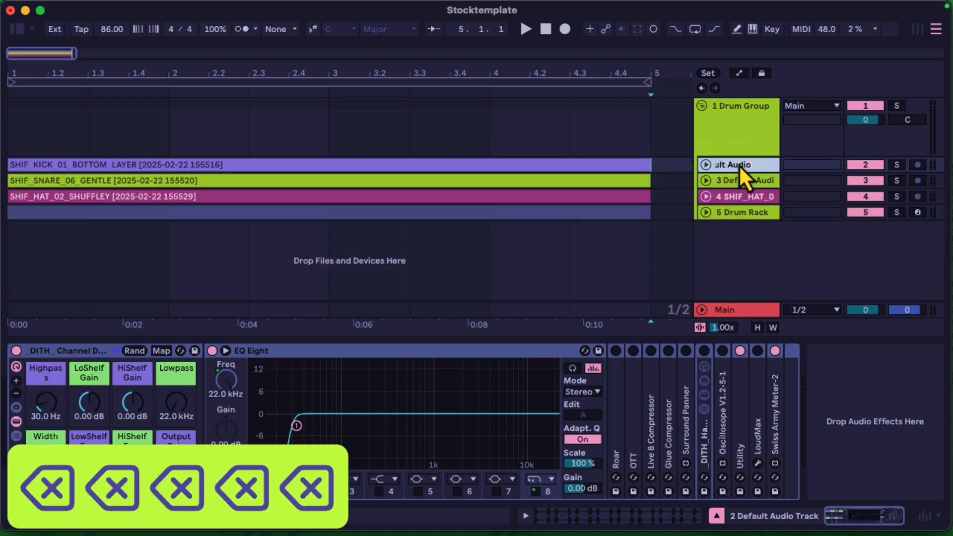
pyautogui.press('BackSpace')
pyautogui.press('BackSpace')
pyautogui.press('BackSpace')
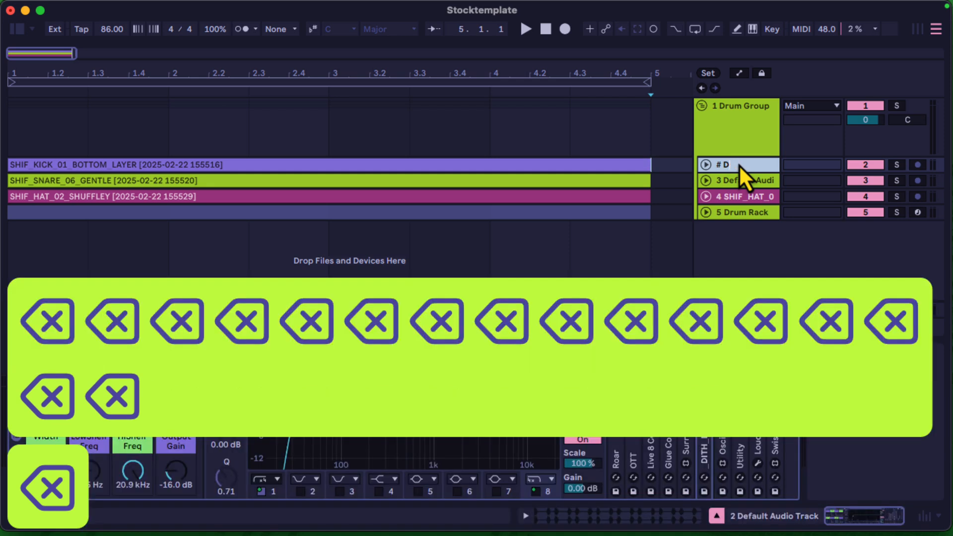
pyautogui.write('Kick')
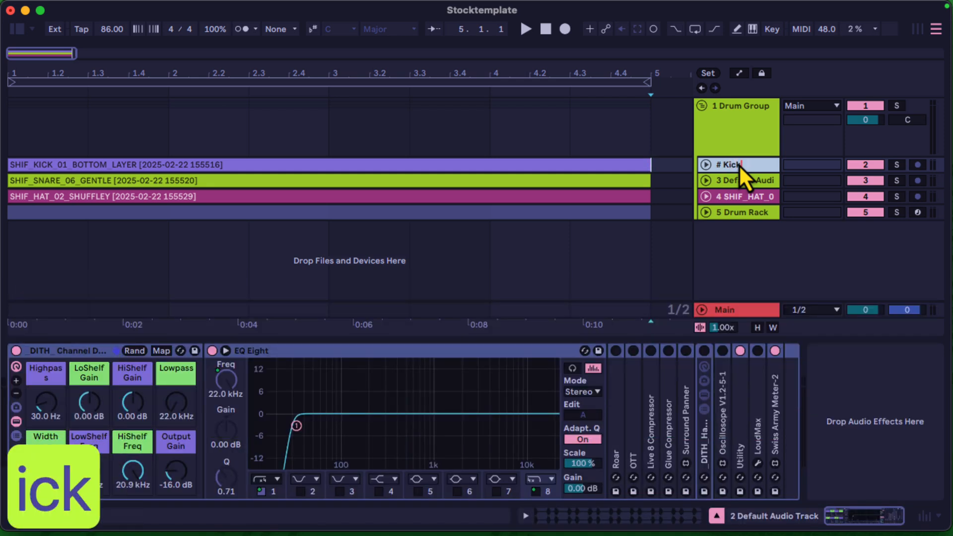
# Step: Rename the remaining default audio track, which holds the snare clip, to "Snare" with its # number prefix kept
pyautogui.click(760, 182)
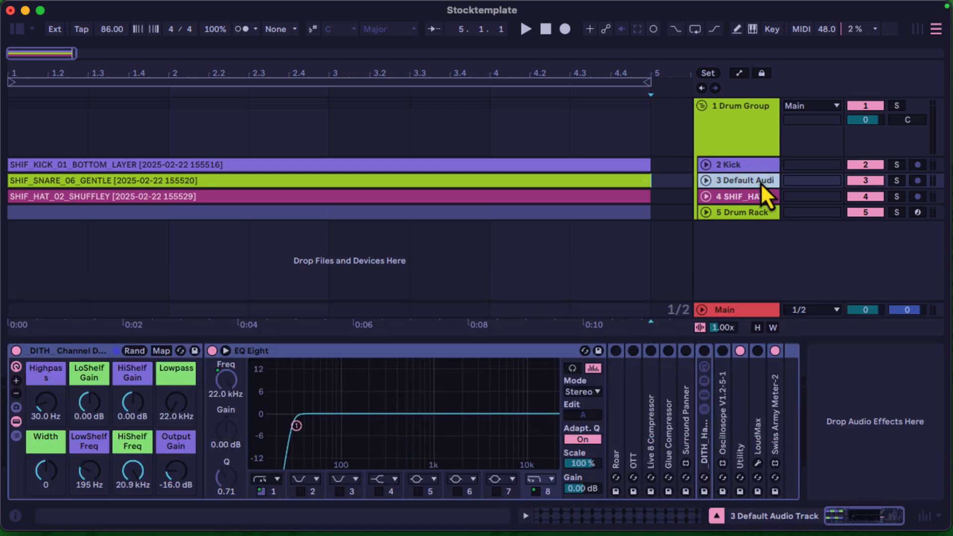
pyautogui.hotkey('ctrl', 'r')
pyautogui.press('BackSpace')
pyautogui.hotkey('ctrl', 'z')
pyautogui.hotkey('ctrl', 'shift', 'z')
pyautogui.hotkey('ctrl', 'r')
pyautogui.press('BackSpace')
pyautogui.press('BackSpace')
pyautogui.press('BackSpace')
pyautogui.press('BackSpace')
pyautogui.press('BackSpace')
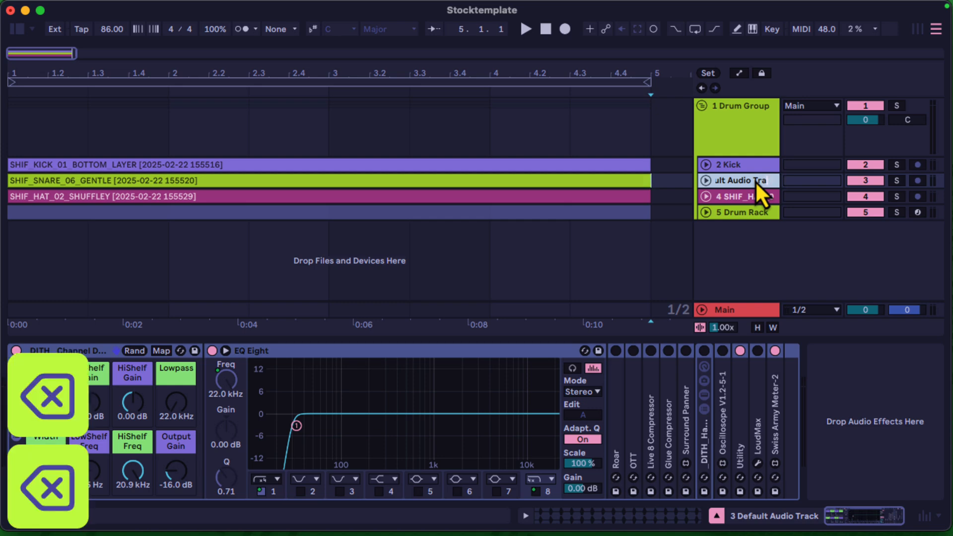
pyautogui.press('BackSpace')
pyautogui.press('BackSpace')
pyautogui.press('BackSpace')
pyautogui.press('BackSpace')
pyautogui.press('BackSpace')
pyautogui.press('BackSpace')
pyautogui.press('BackSpace')
pyautogui.press('BackSpace')
pyautogui.press('BackSpace')
pyautogui.press('BackSpace')
pyautogui.press('BackSpace')
pyautogui.press('BackSpace')
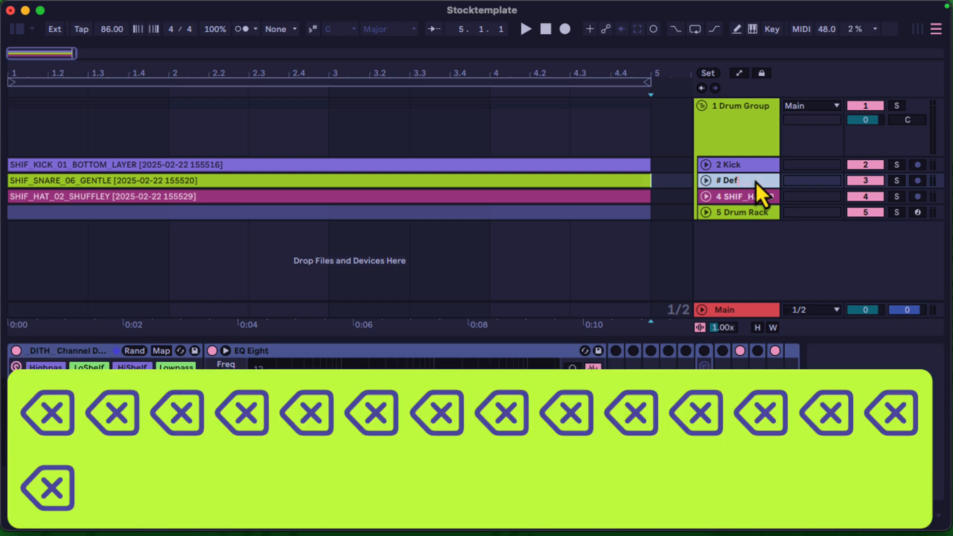
pyautogui.press('BackSpace')
pyautogui.press('BackSpace')
pyautogui.write('S')
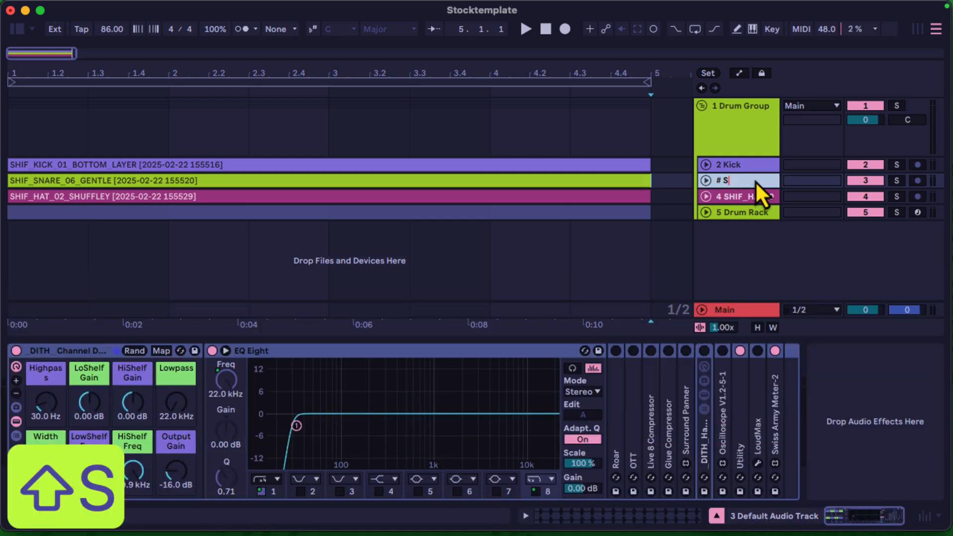
pyautogui.write('nare')
pyautogui.press('Return')
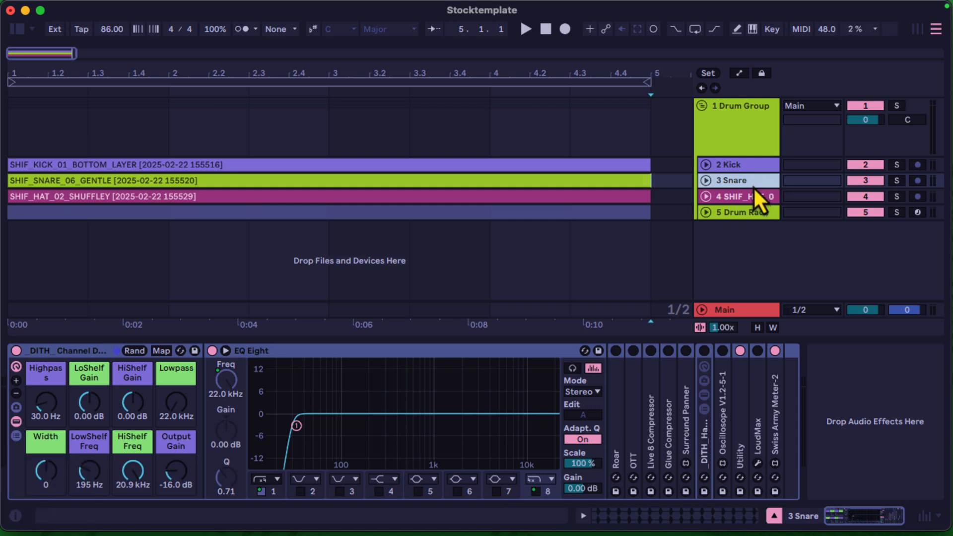
# Step: Replace the name of the SHIF_HAT track with "# Hats"
pyautogui.click(750, 199)
pyautogui.press('super+r')
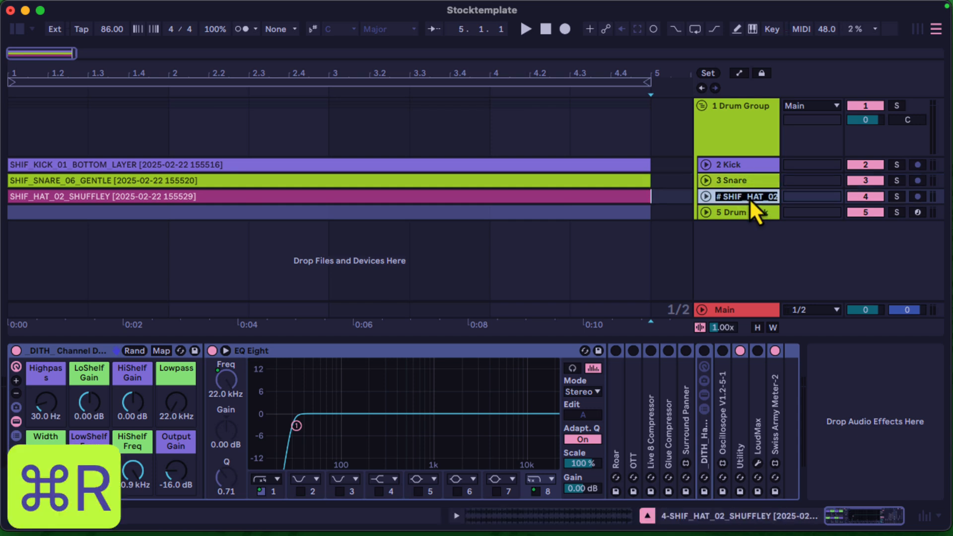
pyautogui.press('Right')
pyautogui.press('BackSpace')
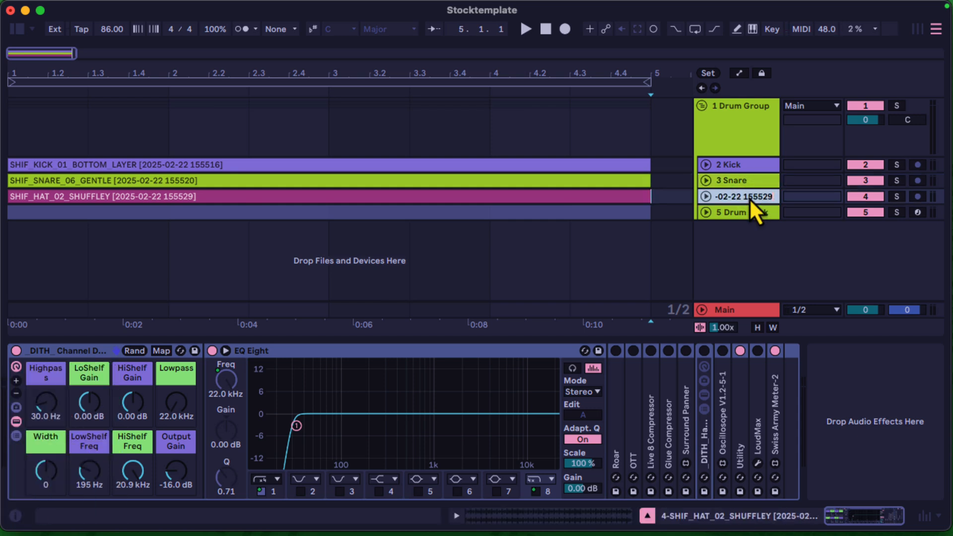
pyautogui.press('BackSpace')
pyautogui.press('BackSpace')
pyautogui.press('BackSpace')
pyautogui.press('BackSpace')
pyautogui.press('BackSpace')
pyautogui.press('BackSpace')
pyautogui.press('BackSpace')
pyautogui.press('BackSpace')
pyautogui.press('BackSpace')
pyautogui.press('BackSpace')
pyautogui.press('BackSpace')
pyautogui.press('BackSpace')
pyautogui.press('BackSpace')
pyautogui.press('BackSpace')
pyautogui.press('BackSpace')
pyautogui.press('BackSpace')
pyautogui.press('BackSpace')
pyautogui.press('BackSpace')
pyautogui.press('BackSpace')
pyautogui.press('BackSpace')
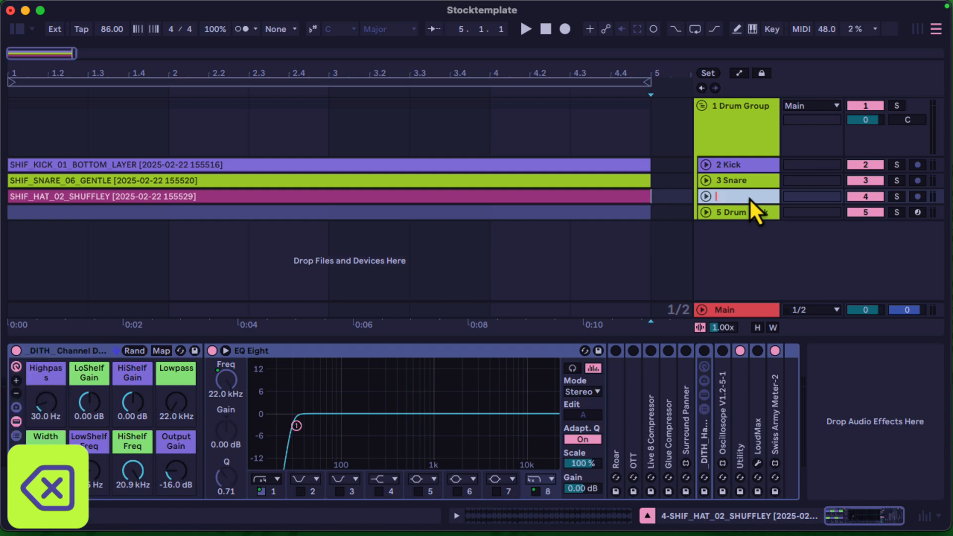
pyautogui.press('BackSpace')
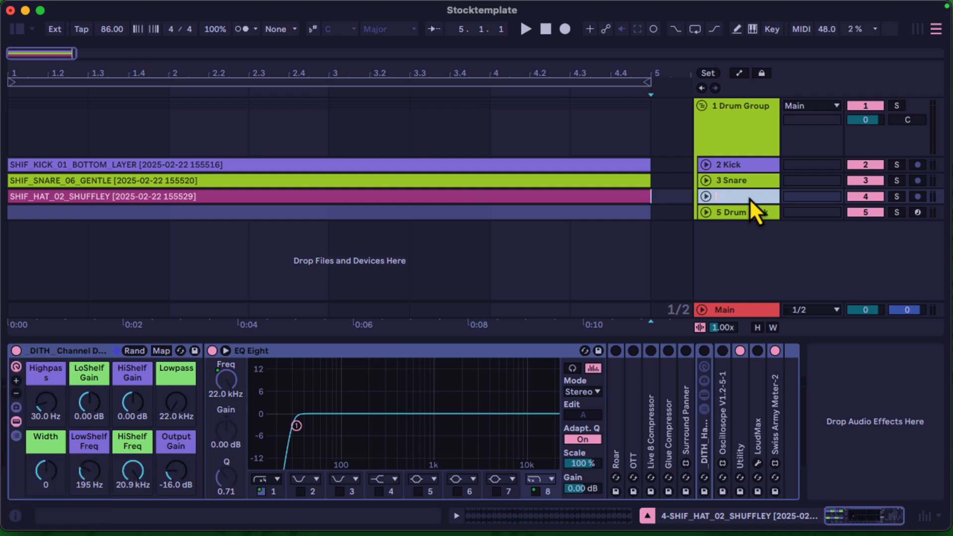
pyautogui.press('BackSpace')
pyautogui.press('BackSpace')
pyautogui.press('BackSpace')
pyautogui.press('BackSpace')
pyautogui.press('BackSpace')
pyautogui.press('BackSpace')
pyautogui.press('BackSpace')
pyautogui.press('BackSpace')
pyautogui.press('BackSpace')
pyautogui.press('BackSpace')
pyautogui.press('BackSpace')
pyautogui.press('BackSpace')
pyautogui.press('BackSpace')
pyautogui.press('BackSpace')
pyautogui.press('BackSpace')
pyautogui.press('BackSpace')
pyautogui.press('BackSpace')
pyautogui.press('BackSpace')
pyautogui.press('BackSpace')
pyautogui.press('BackSpace')
pyautogui.press('BackSpace')
pyautogui.press('BackSpace')
pyautogui.press('BackSpace')
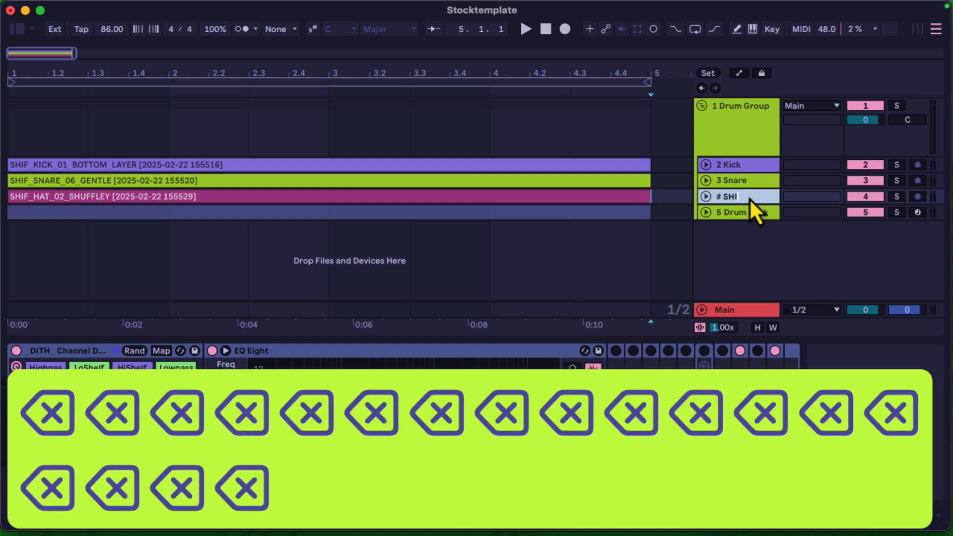
pyautogui.write('# ')
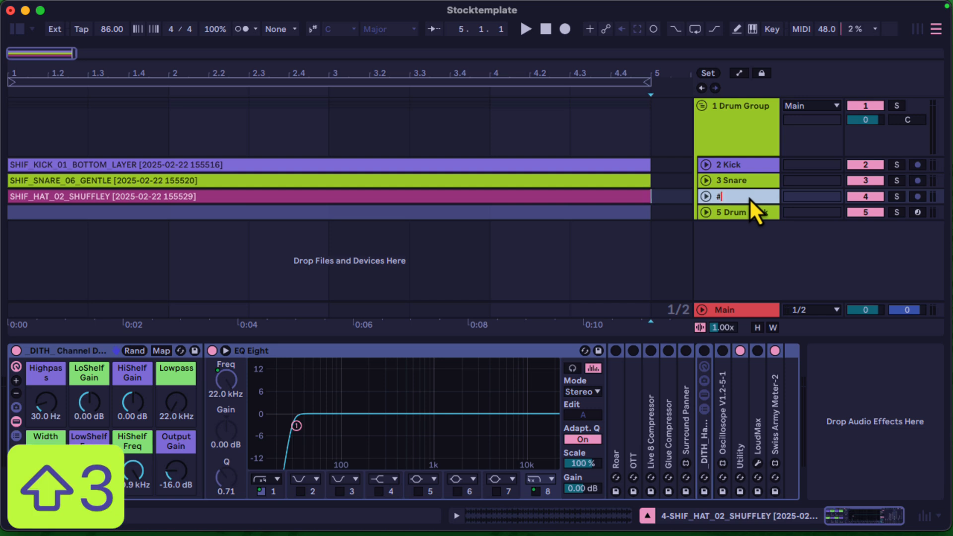
pyautogui.write('Hats')
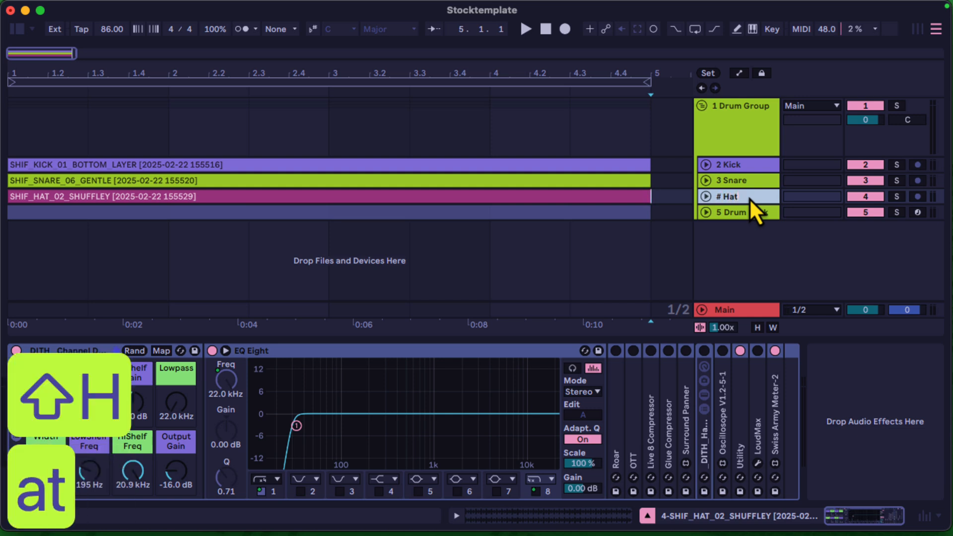
pyautogui.press('Return')
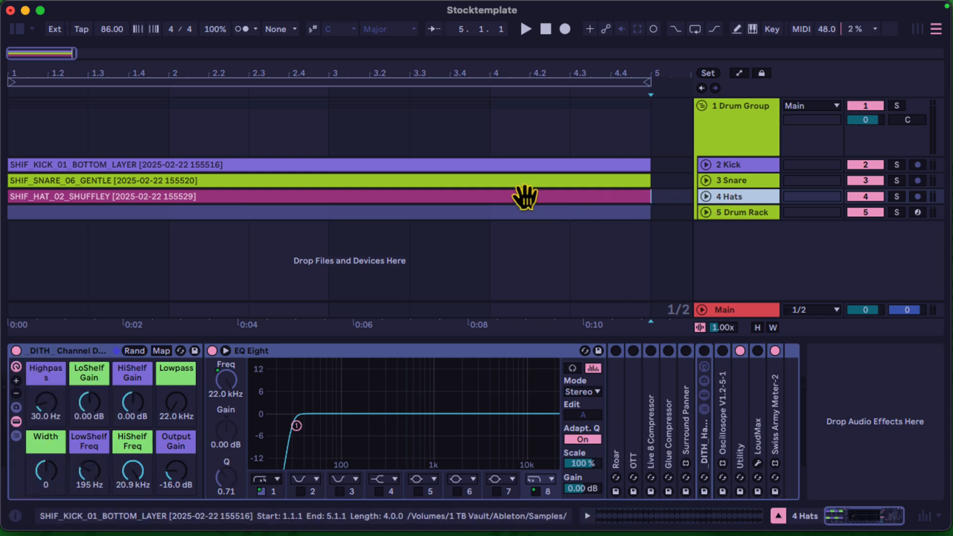
# Step: Rename the audio clip on the Kick track to "Kicks"
pyautogui.click(203, 169)
pyautogui.press('super+r')
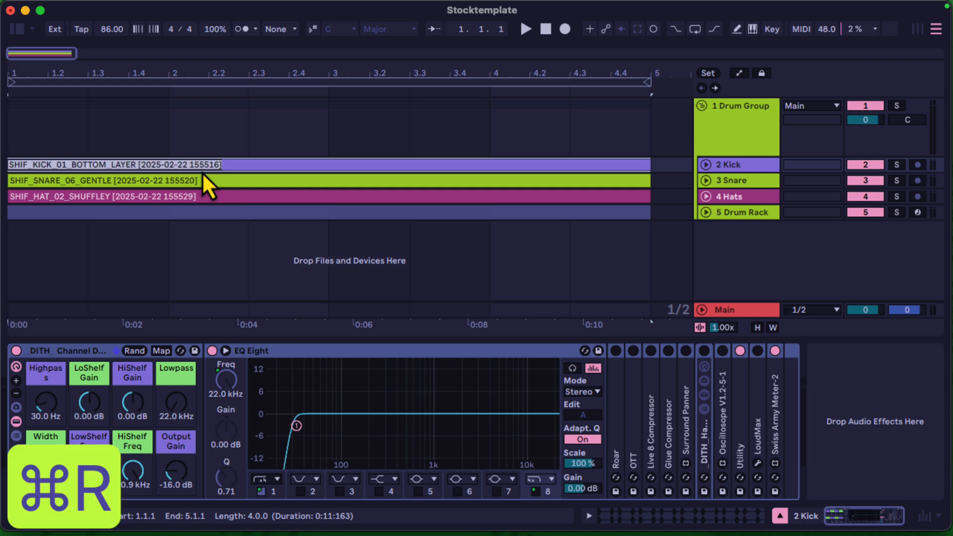
pyautogui.press('BackSpace')
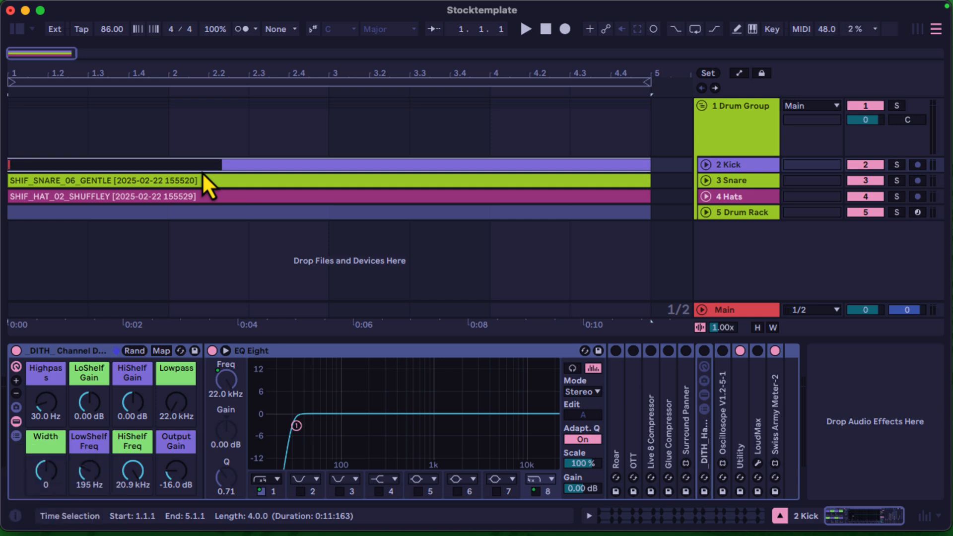
pyautogui.write('Kicks')
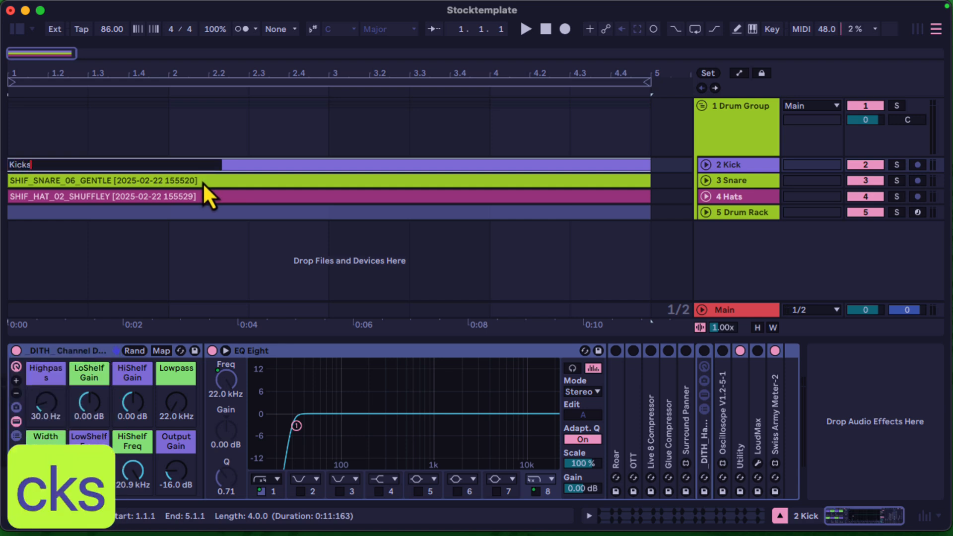
# Step: Rename the audio clip on the Snare track to "Snare"
pyautogui.click(204, 184)
pyautogui.press('super+r')
pyautogui.press('BackSpace')
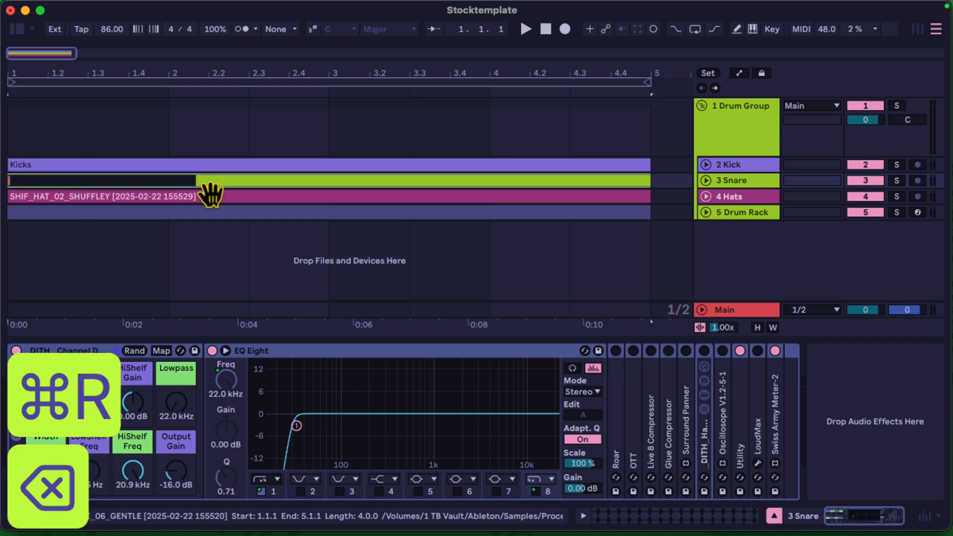
pyautogui.write('Snare')
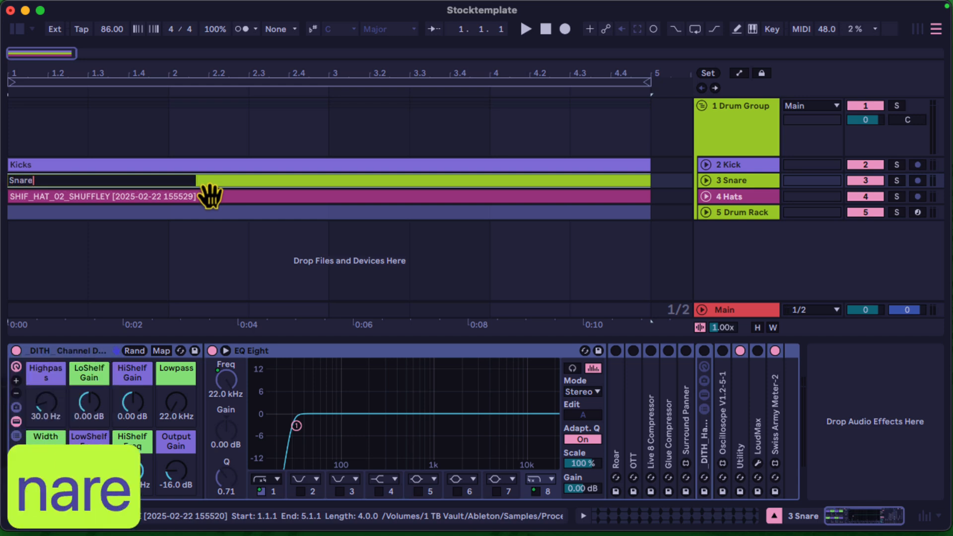
# Step: Rename the audio clip on the Hats track to "Hats"
pyautogui.click(205, 201)
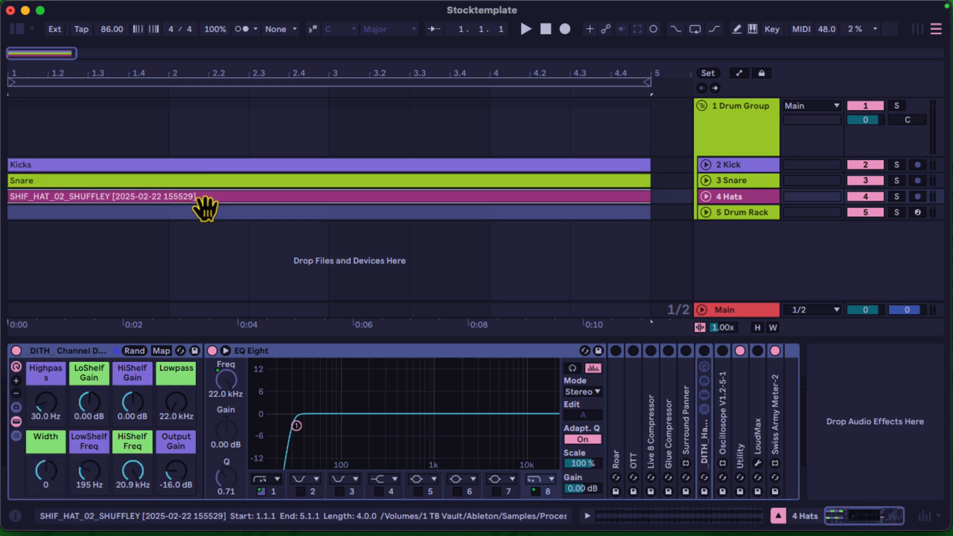
pyautogui.press('super+r')
pyautogui.press('BackSpace')
pyautogui.write('Ha')
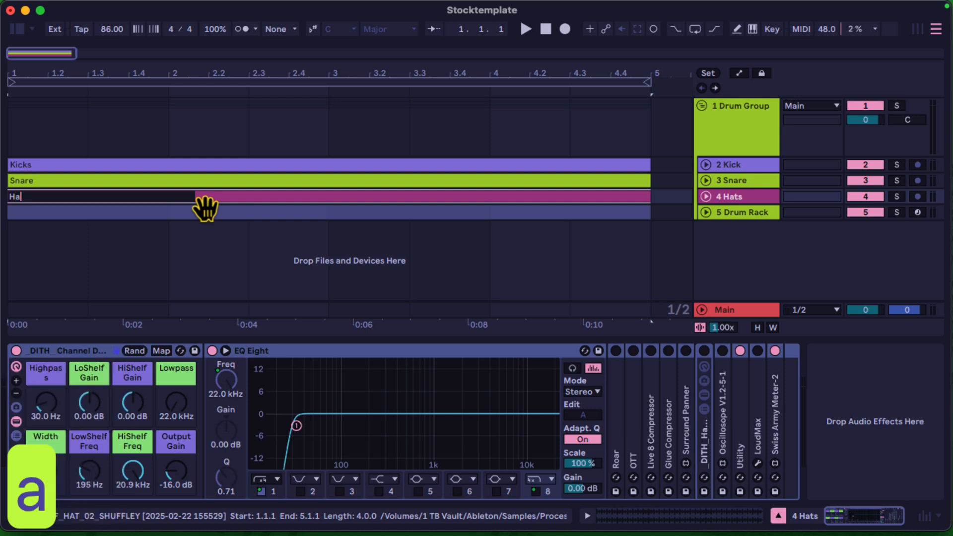
pyautogui.write('ts')
pyautogui.press('Return')
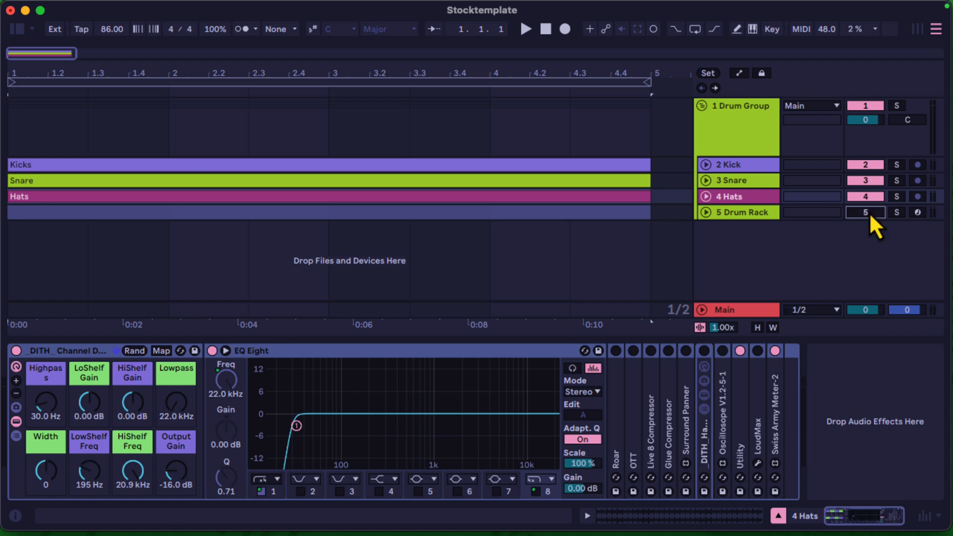
# Step: Unfold and refold the Kick, Snare and Hats tracks in turn, then play the arrangement from the start
pyautogui.click(708, 166)
pyautogui.click(708, 166)
pyautogui.click(706, 180)
pyautogui.click(706, 180)
pyautogui.click(705, 197)
pyautogui.click(705, 197)
pyautogui.press('space')
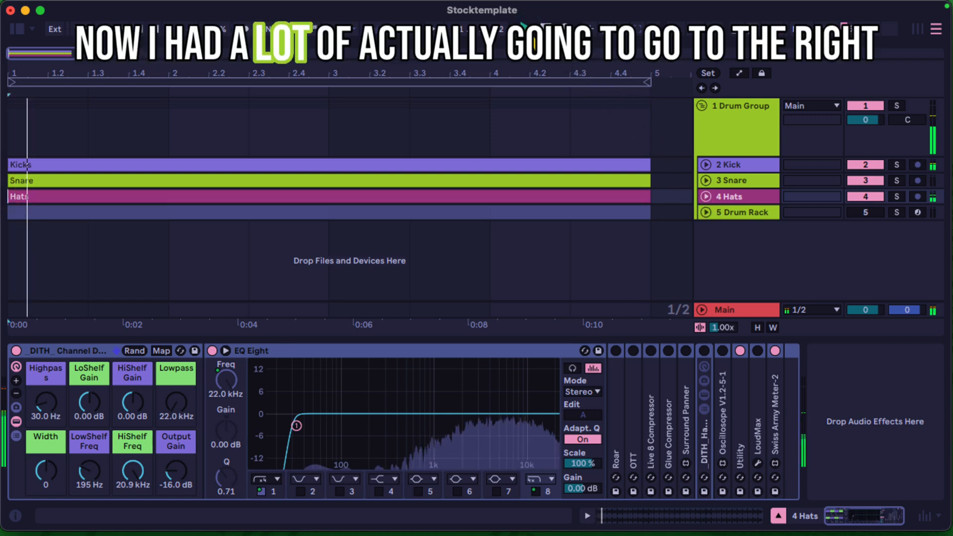
# Step: Unfold the Hats track, open its clip and examine the clip's audio options, including warp mode, gain and pitch
pyautogui.click(706, 198)
pyautogui.doubleClick(371, 206)
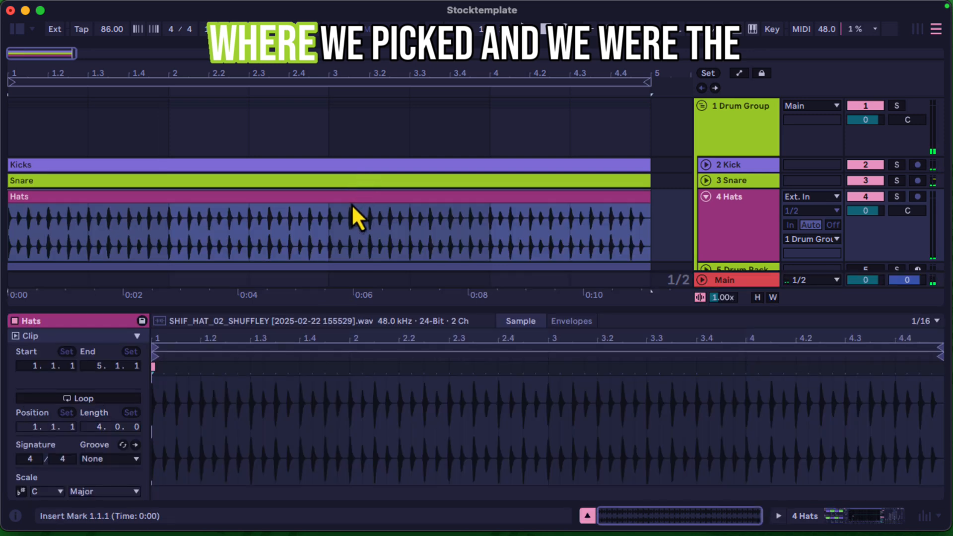
pyautogui.scroll(-5, 102, 394)
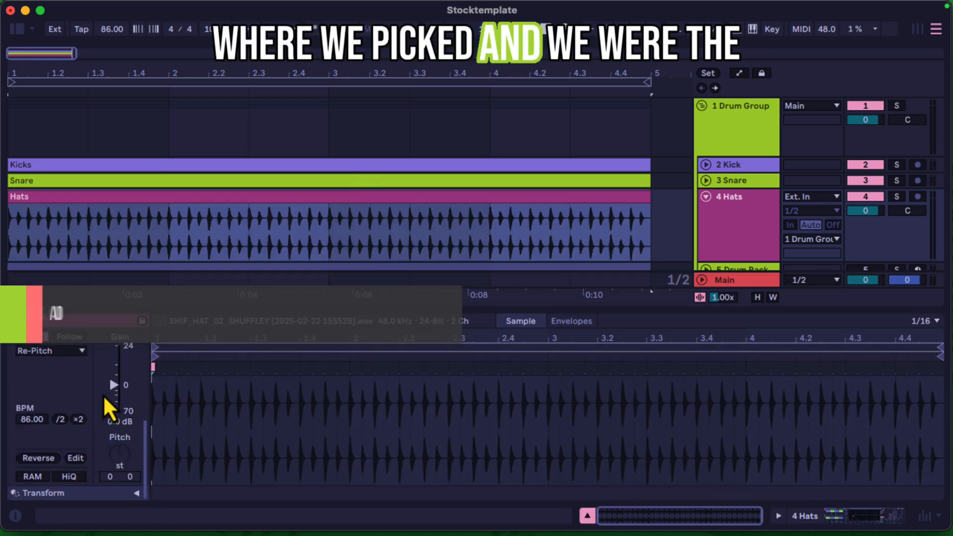
pyautogui.scroll(3, 103, 395)
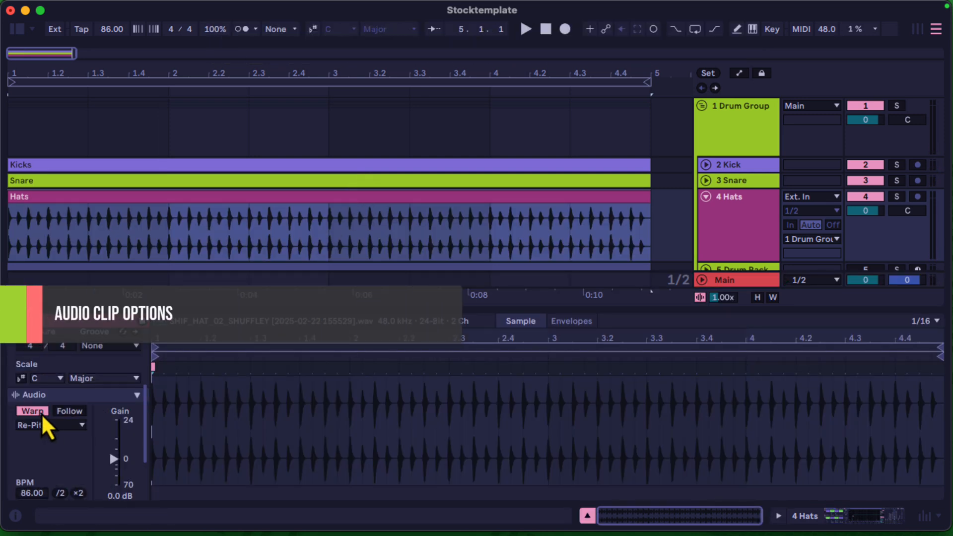
pyautogui.scroll(-2, 91, 454)
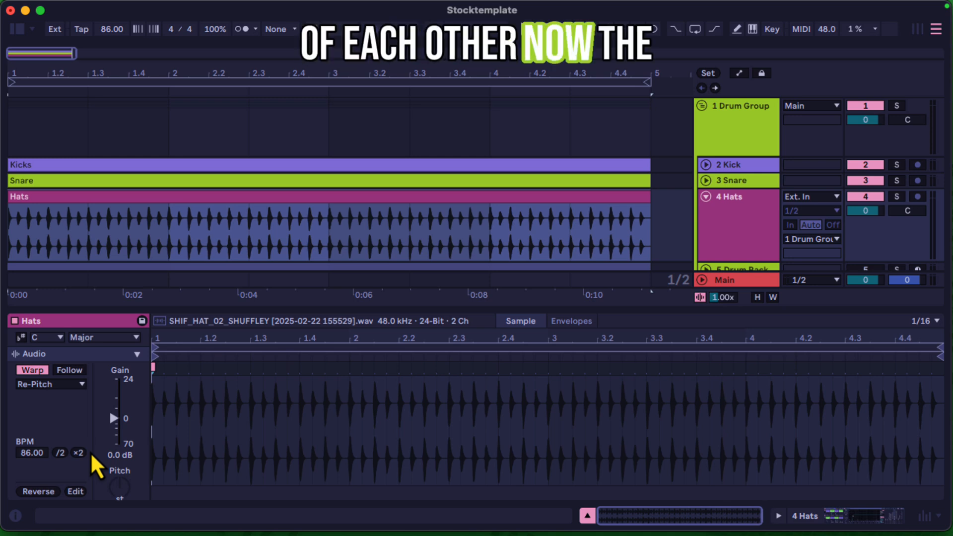
# Step: Halve the Hats clip's tempo and play the arrangement from the start
pyautogui.click(60, 453)
pyautogui.press('space')
pyautogui.press('space')
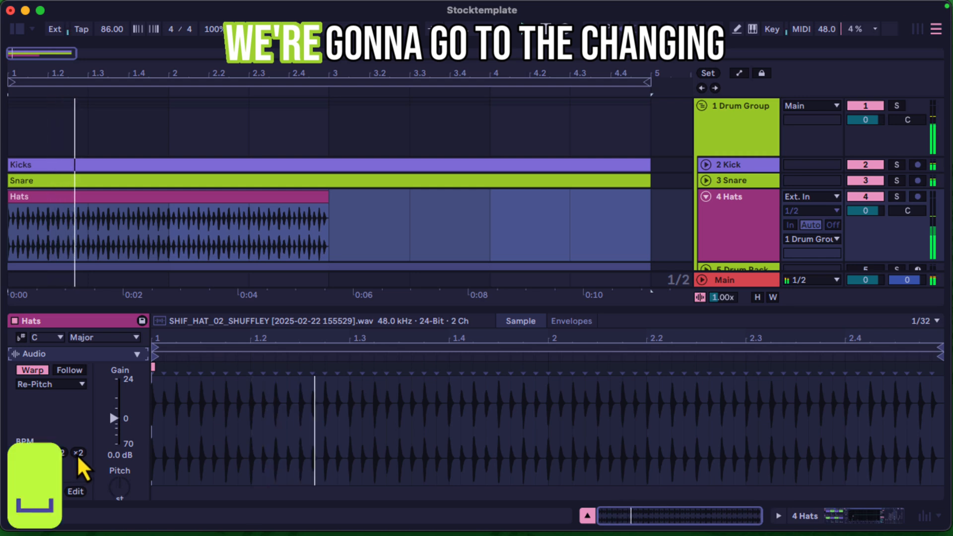
# Step: Double the Hats clip's tempo up to 172 BPM while auditioning it, and stop playback
pyautogui.click(78, 453)
pyautogui.press('space')
pyautogui.click(78, 453)
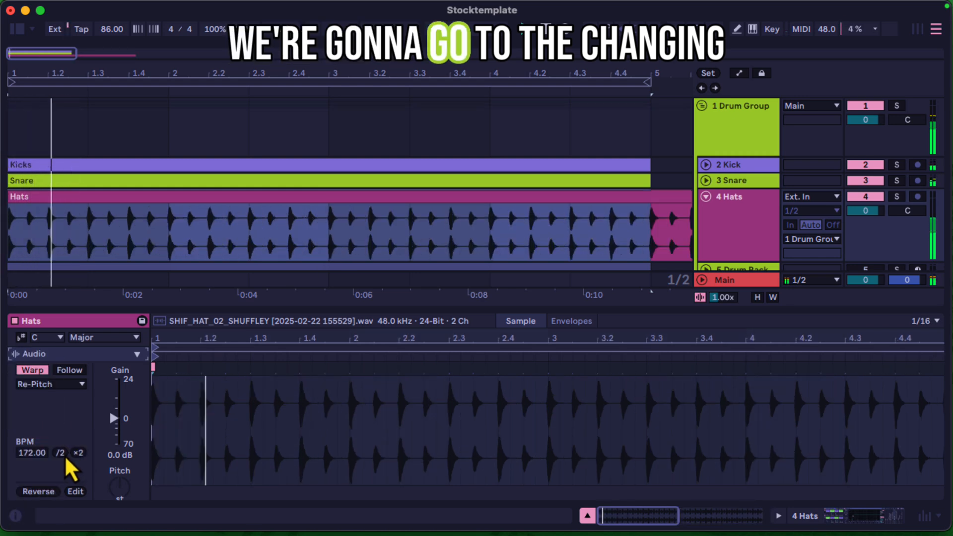
pyautogui.press('space')
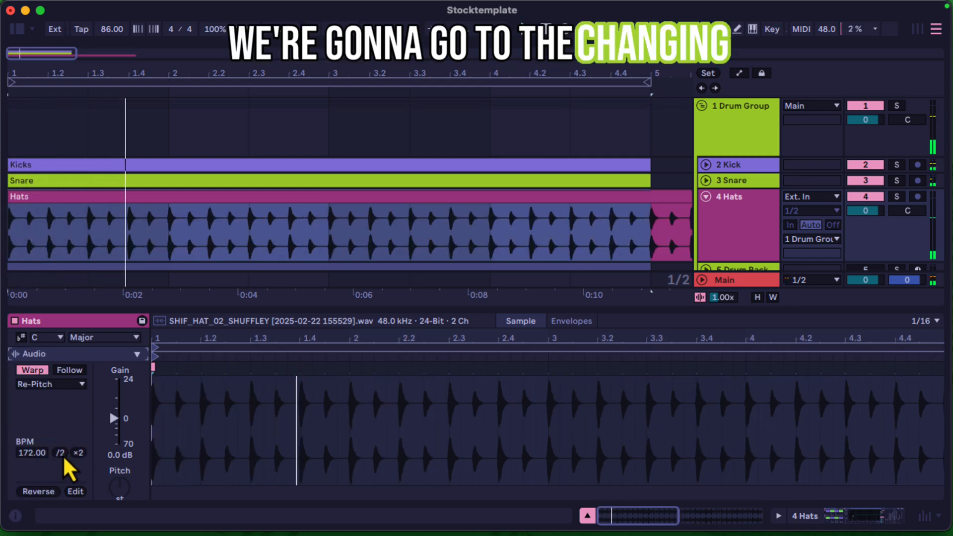
# Step: Set the Hats clip's warp mode to Beats with transient looping off and a transient envelope of 16
pyautogui.click(69, 387)
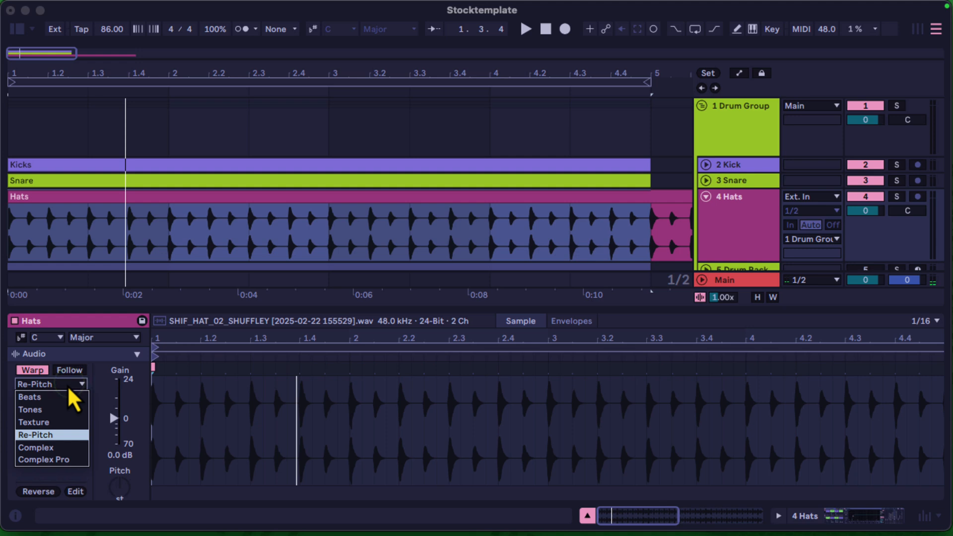
pyautogui.click(39, 397)
pyautogui.click(44, 422)
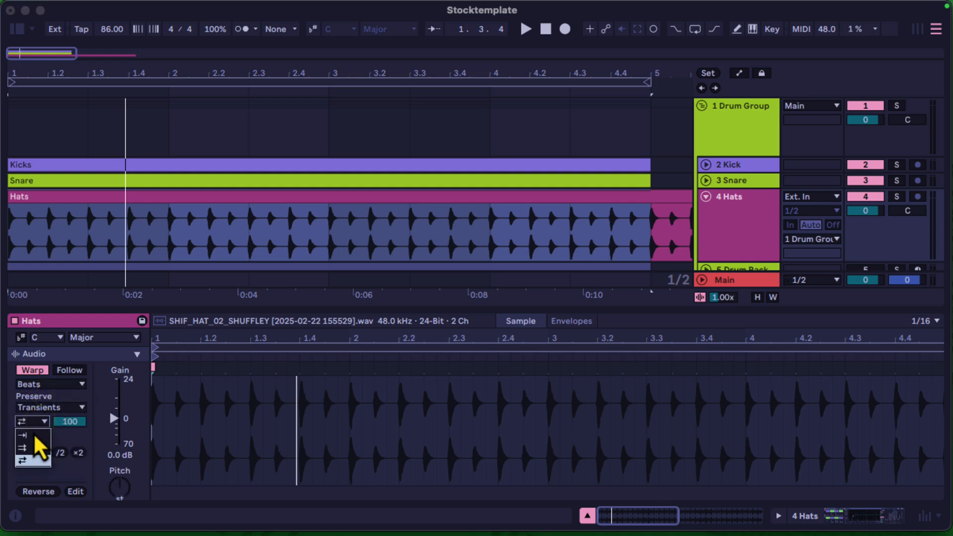
pyautogui.click(65, 427)
pyautogui.write('16')
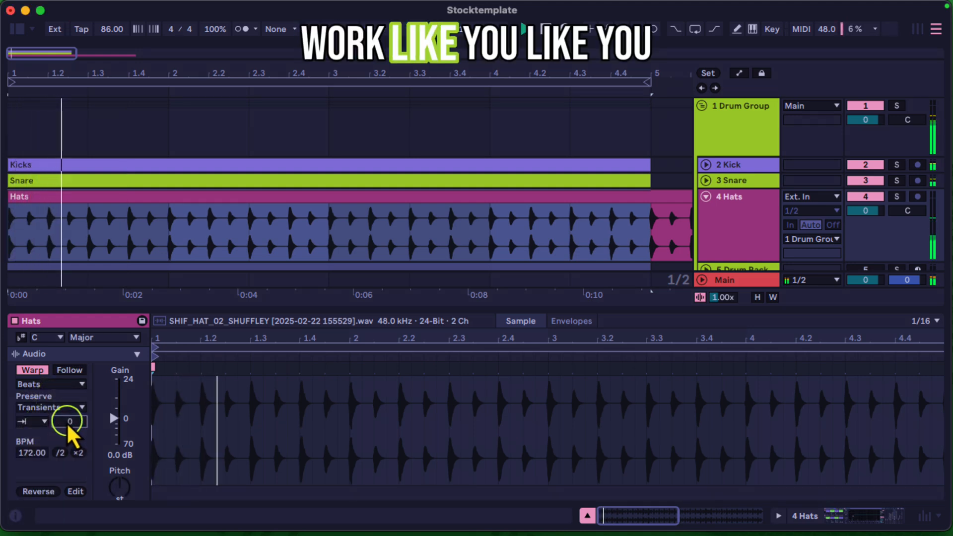
# Step: Solo the Hats track, restart playback and set the clip's transient envelope to 0
pyautogui.click(897, 197)
pyautogui.press('space')
pyautogui.press('space')
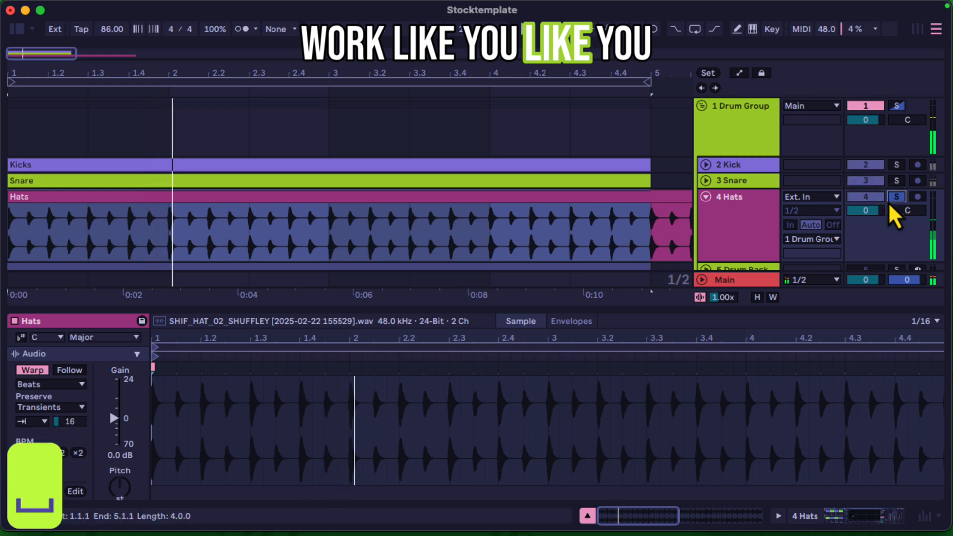
pyautogui.moveTo(73, 425); pyautogui.dragTo(74, 426)
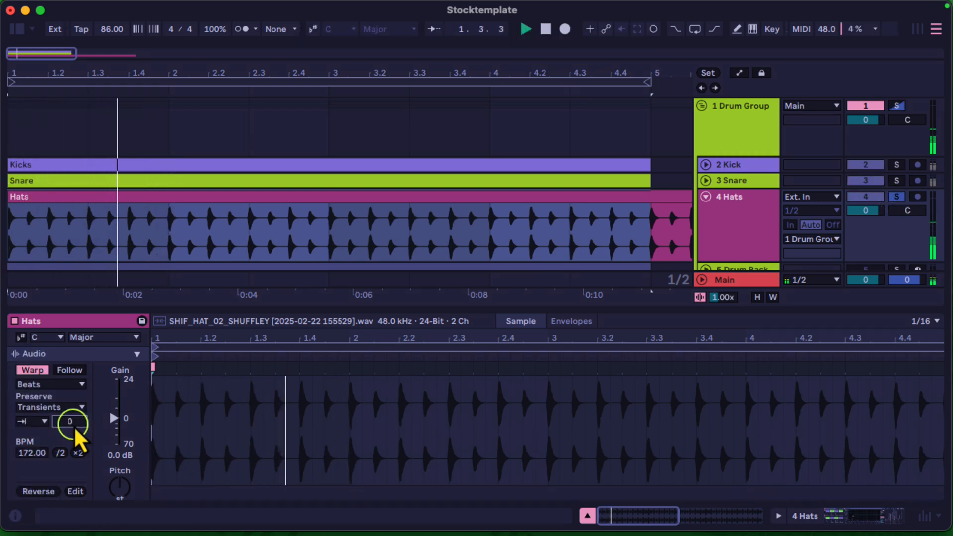
# Step: Set the Hats clip's warp mode back to Re-Pitch and audition it from the start
pyautogui.click(60, 385)
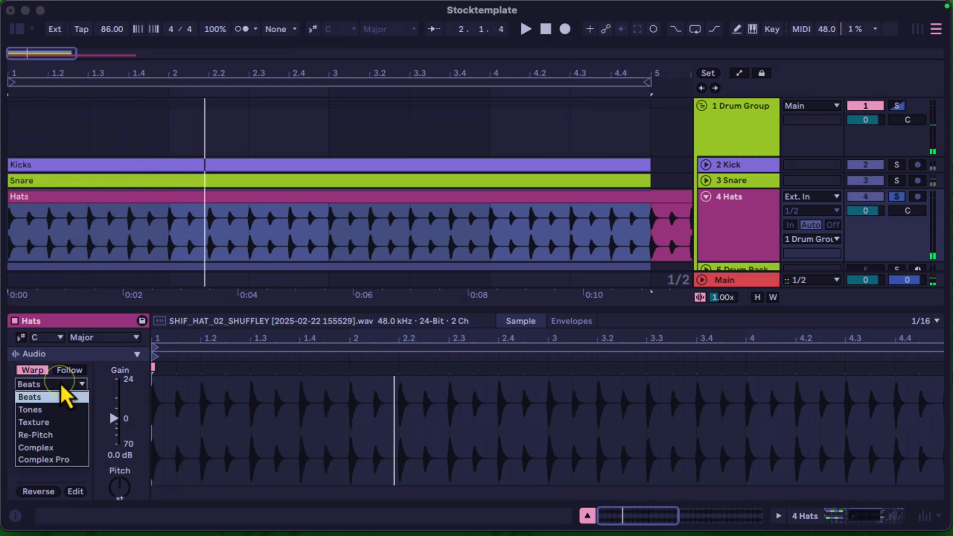
pyautogui.click(48, 435)
pyautogui.press('space')
pyautogui.press('space')
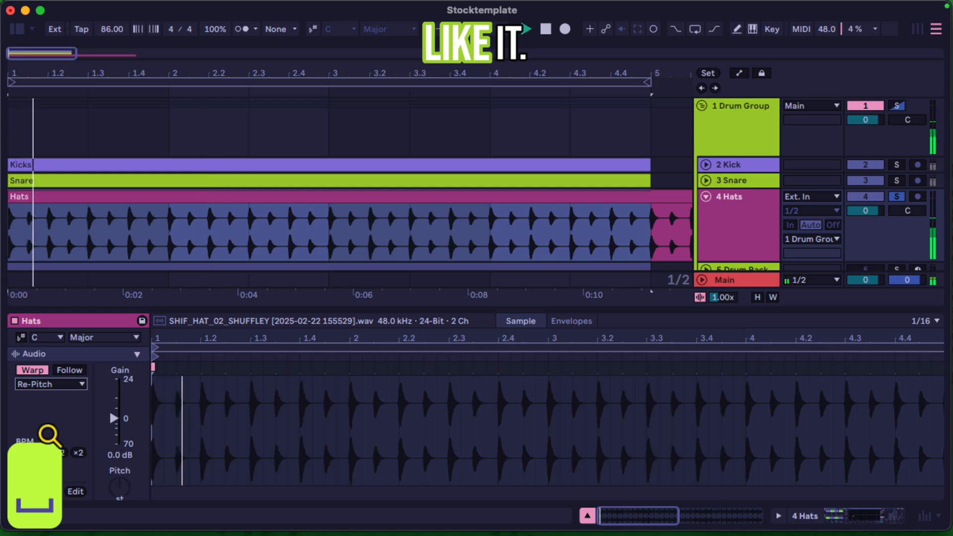
pyautogui.click(715, 213)
pyautogui.press('space')
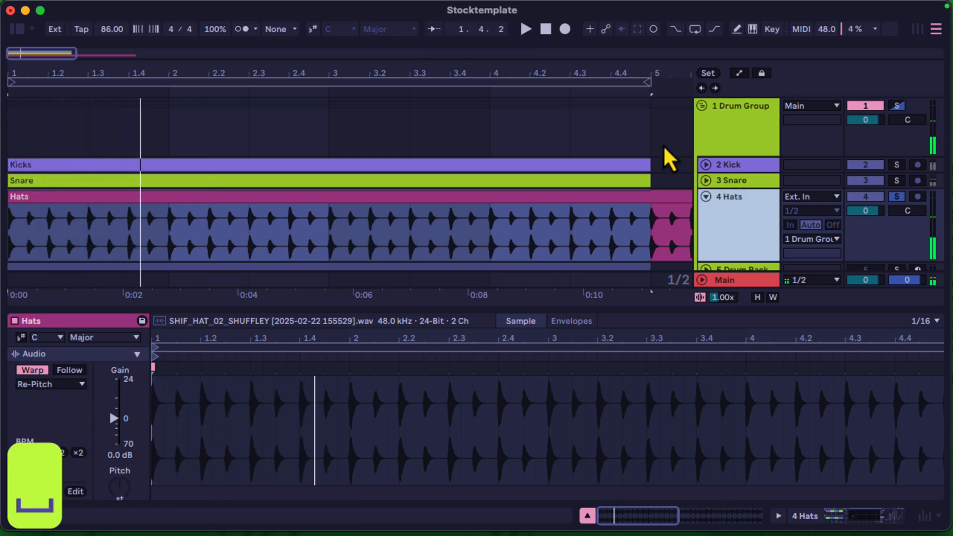
# Step: Halve the Hats clip's tempo to 86 BPM, then double it back to 172 BPM
pyautogui.moveTo(561, 72); pyautogui.dragTo(181, 82)
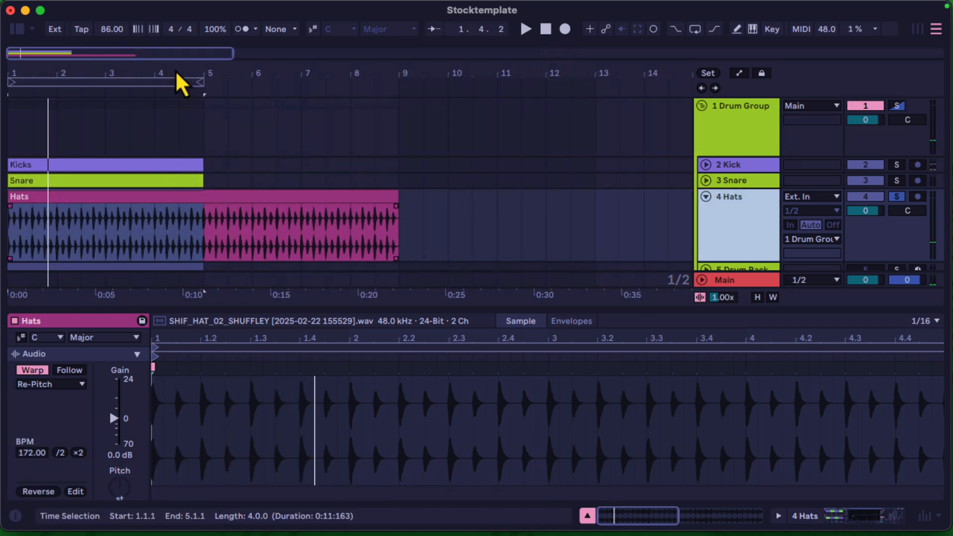
pyautogui.click(60, 453)
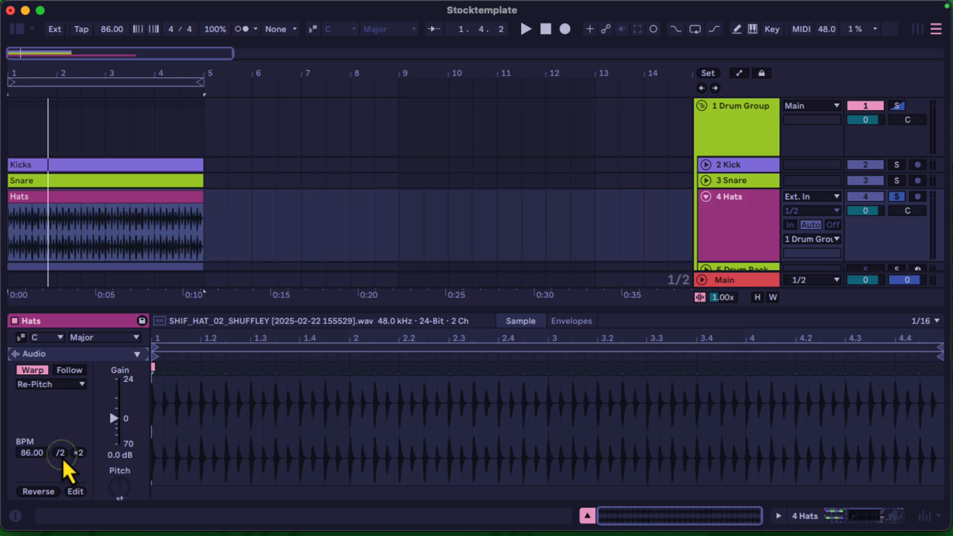
pyautogui.click(78, 453)
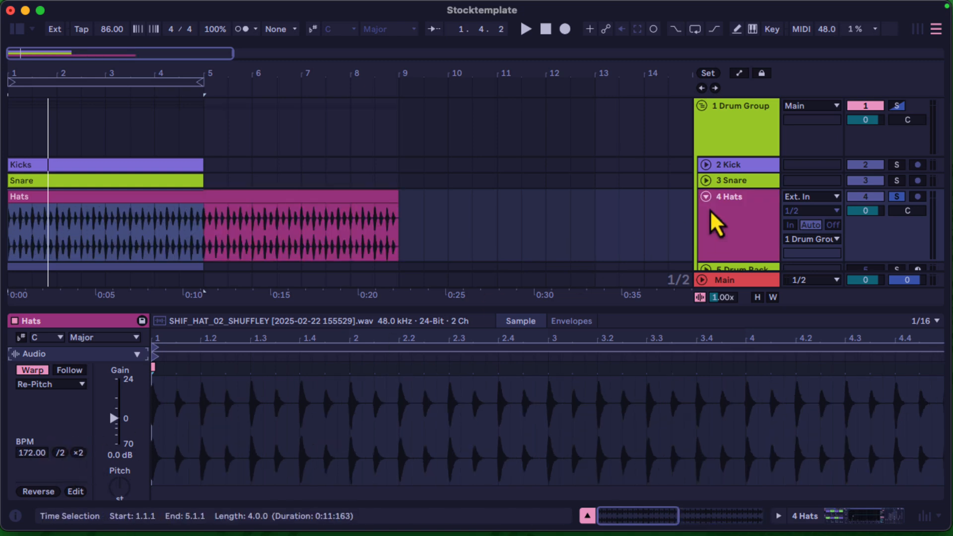
# Step: Duplicate the Hats track and halve the duplicated clip's tempo to 86 BPM
pyautogui.click(726, 208)
pyautogui.press('super+d')
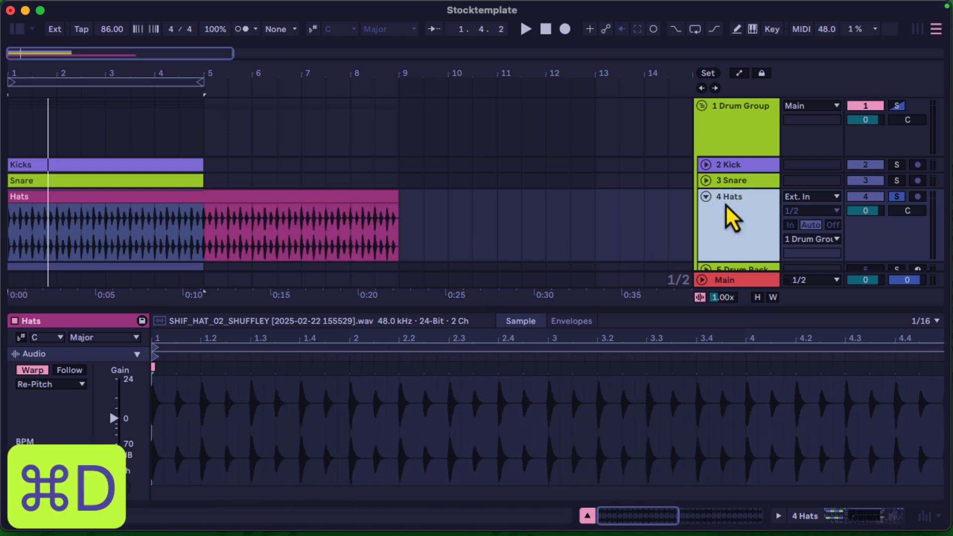
pyautogui.click(185, 219)
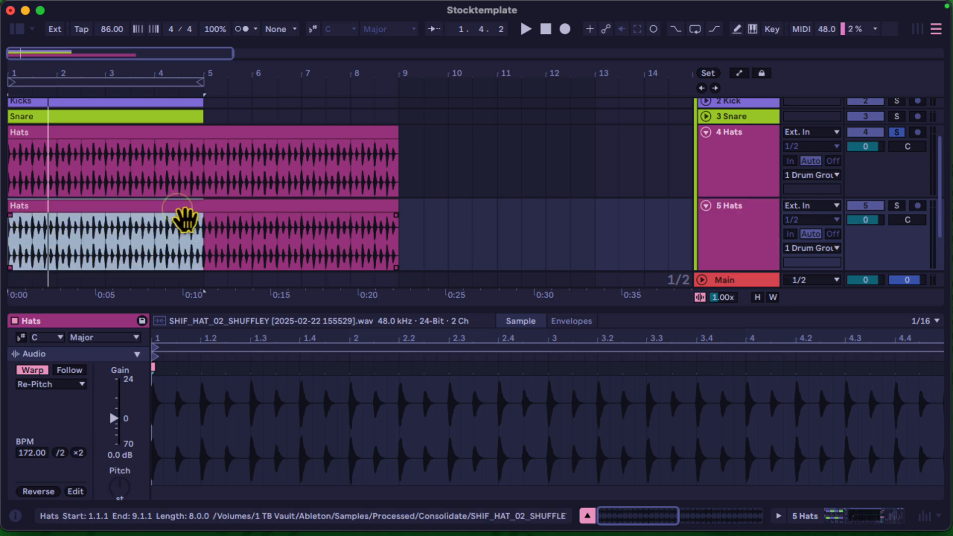
pyautogui.click(61, 454)
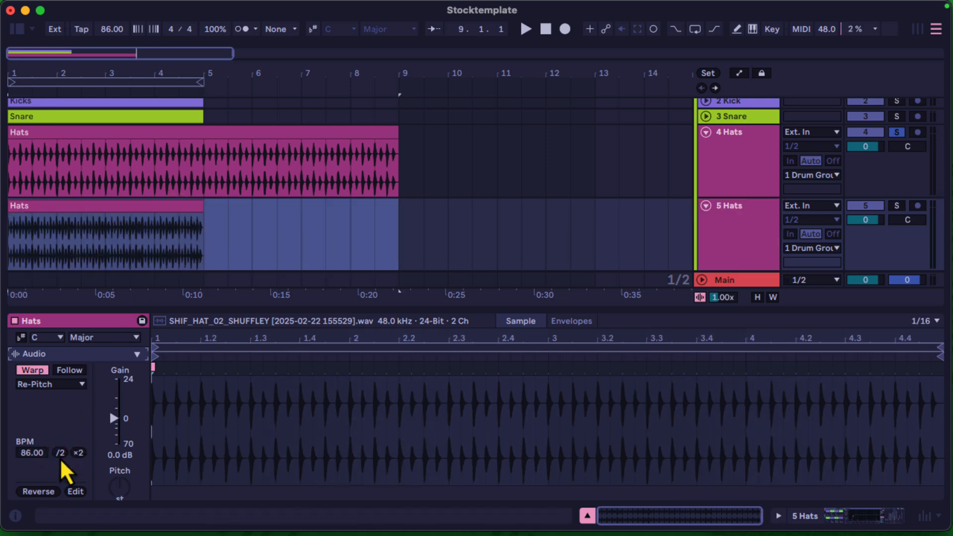
# Step: Set the duplicated Hats clip's warp mode to Beats and solo its track during playback
pyautogui.click(73, 387)
pyautogui.click(49, 398)
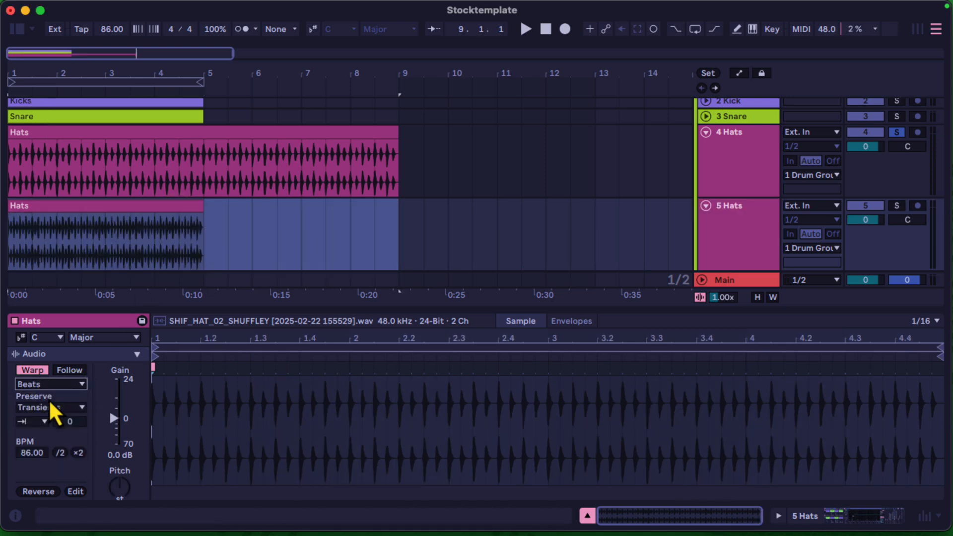
pyautogui.click(58, 425)
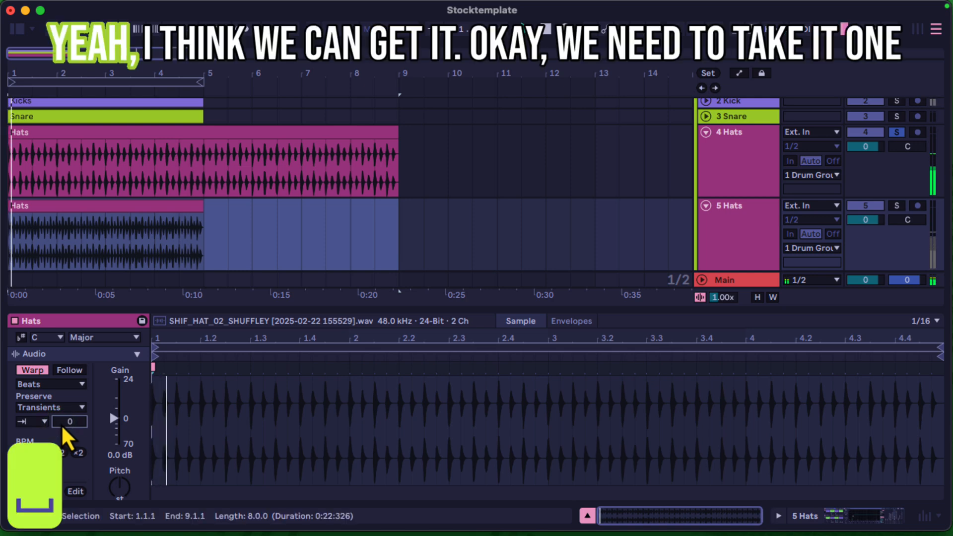
pyautogui.press('space')
pyautogui.click(898, 207)
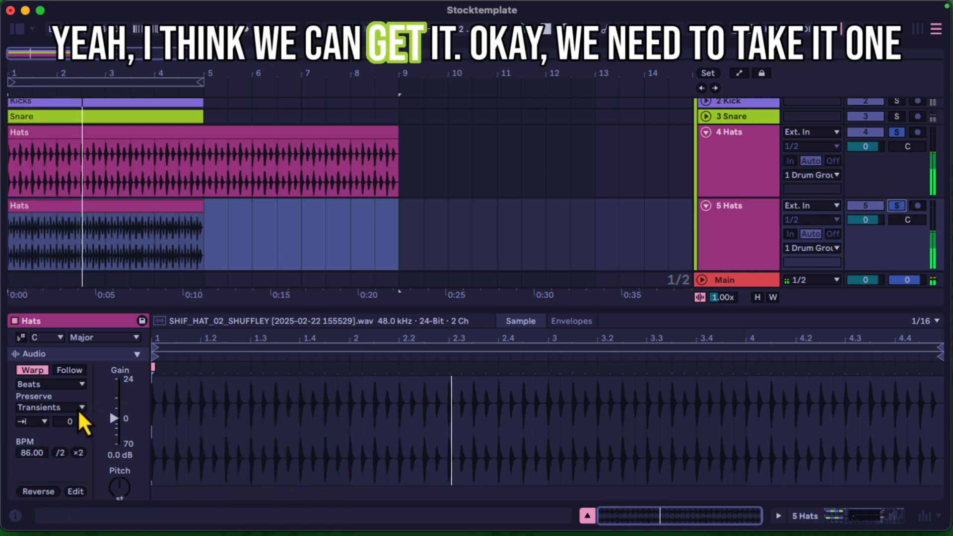
# Step: Set the second Hats clip's warp mode to Re-Pitch and duplicate its track
pyautogui.click(77, 385)
pyautogui.click(52, 433)
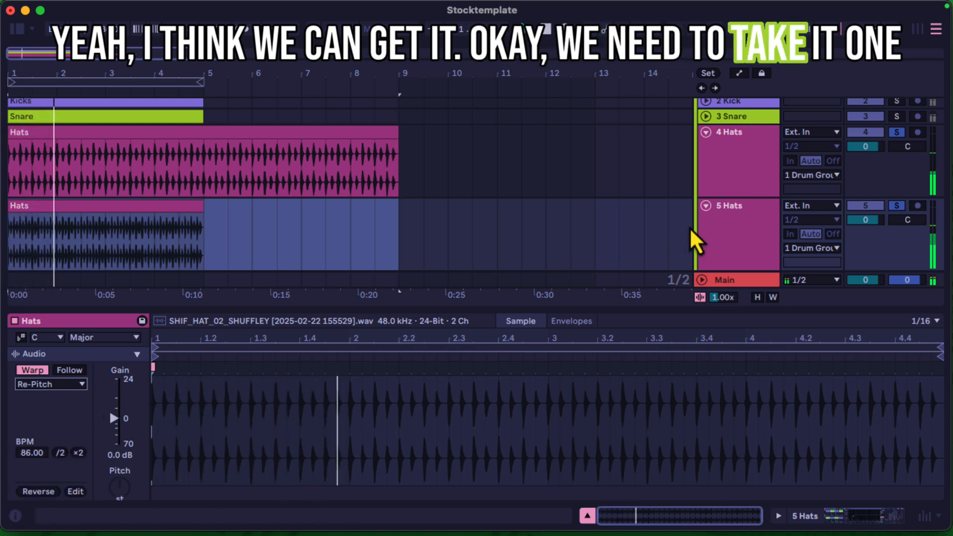
pyautogui.click(728, 217)
pyautogui.press('super+d')
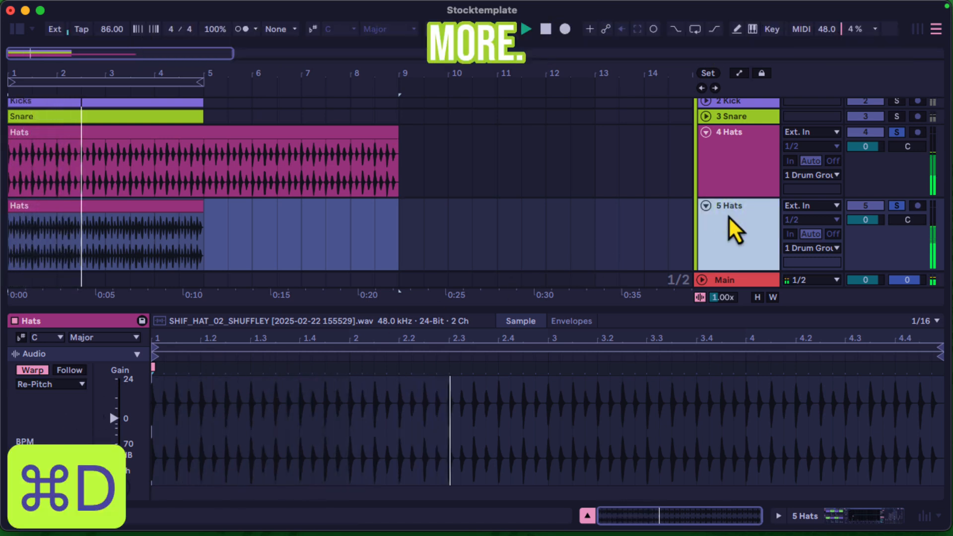
# Step: Set the third Hats clip's warp mode to Beats, then restart playback and solo its track
pyautogui.click(77, 384)
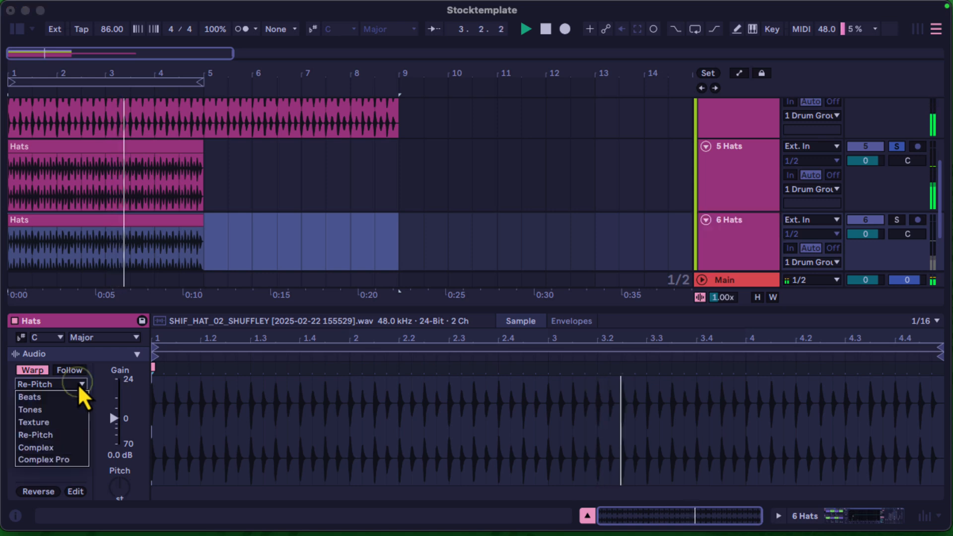
pyautogui.click(54, 401)
pyautogui.click(37, 422)
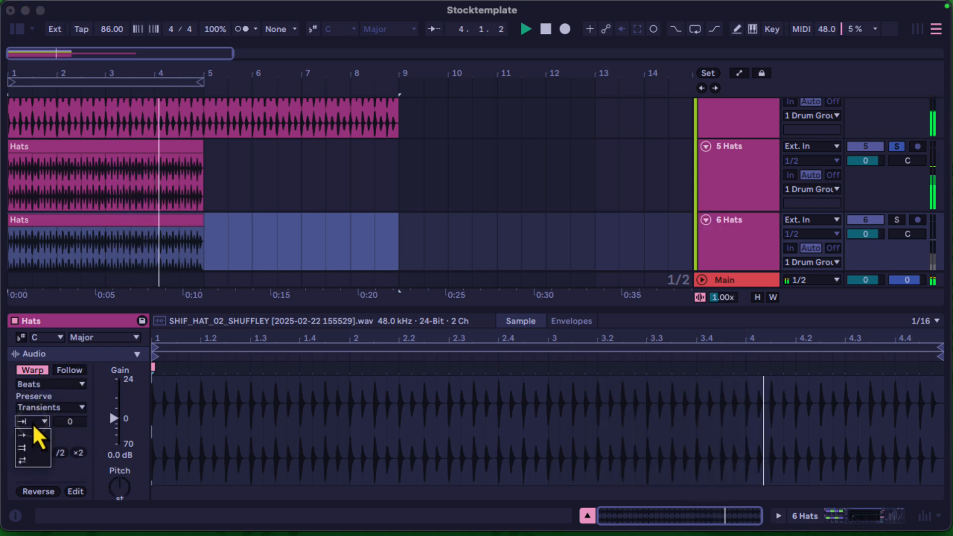
pyautogui.click(71, 394)
pyautogui.click(735, 248)
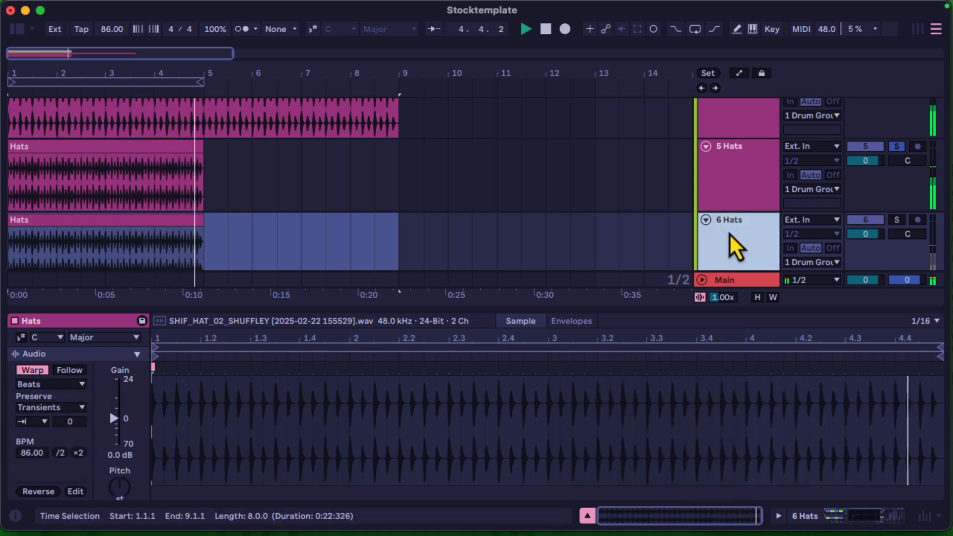
pyautogui.press('space')
pyautogui.press('space')
pyautogui.click(896, 221)
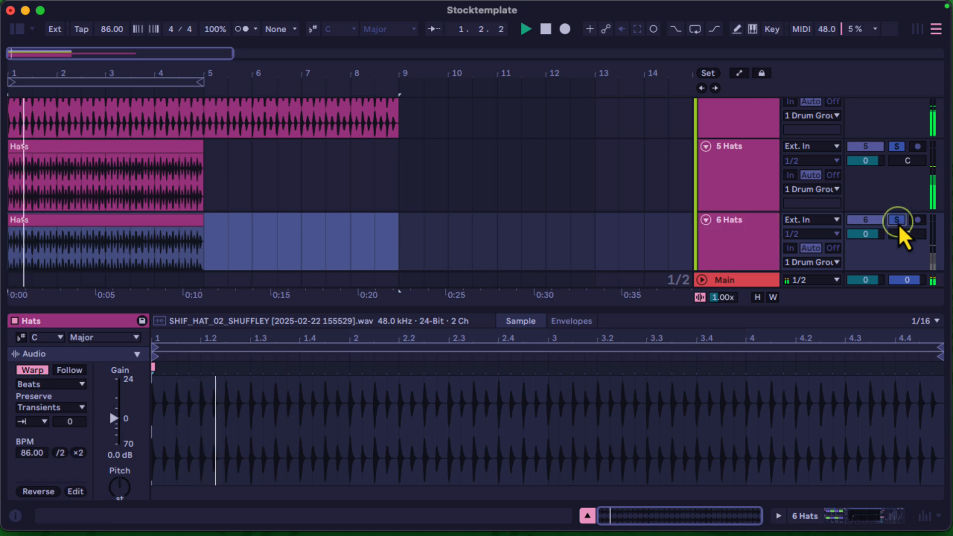
# Step: Halve the third Hats clip's tempo to 43 BPM and replay the arrangement from the start
pyautogui.click(138, 233)
pyautogui.click(61, 451)
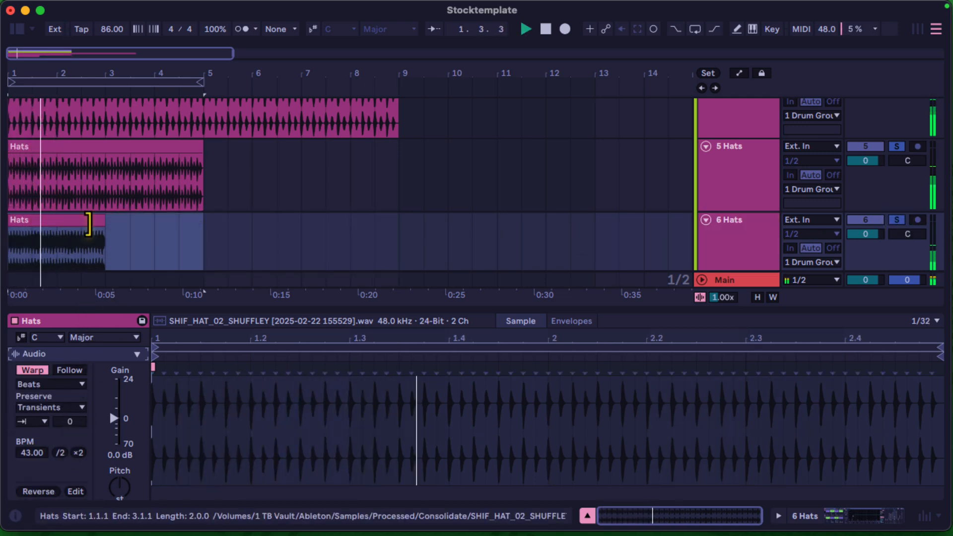
pyautogui.click(93, 236)
pyautogui.press('space')
pyautogui.press('space')
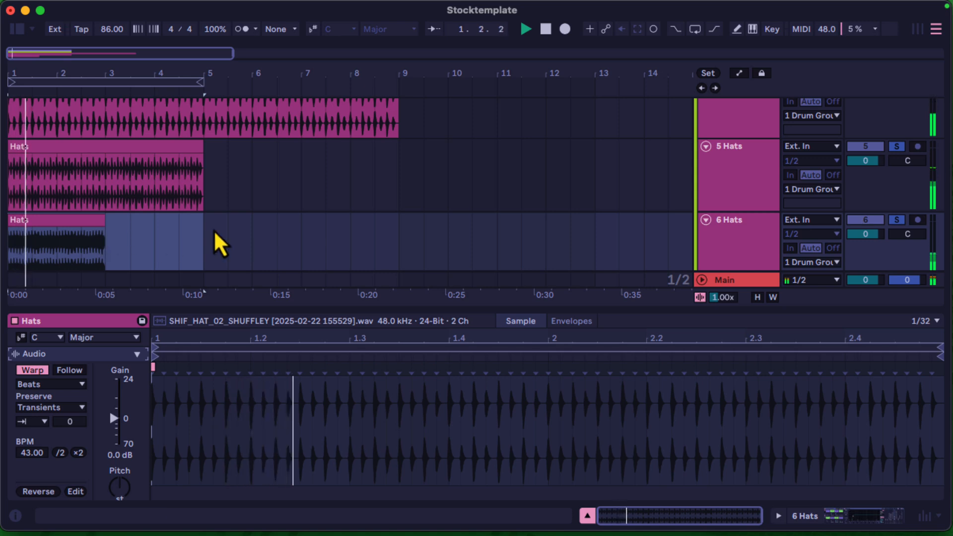
# Step: Set the third Hats clip's transient envelope to 4 and replay the layered hats from the start
pyautogui.click(727, 256)
pyautogui.press('space')
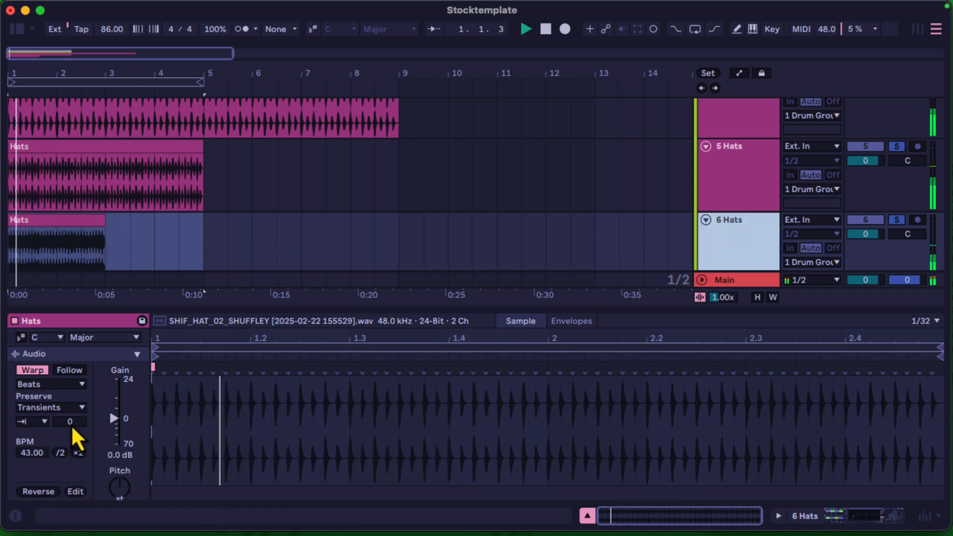
pyautogui.moveTo(71, 425); pyautogui.dragTo(71, 425)
pyautogui.press('space')
pyautogui.press('space')
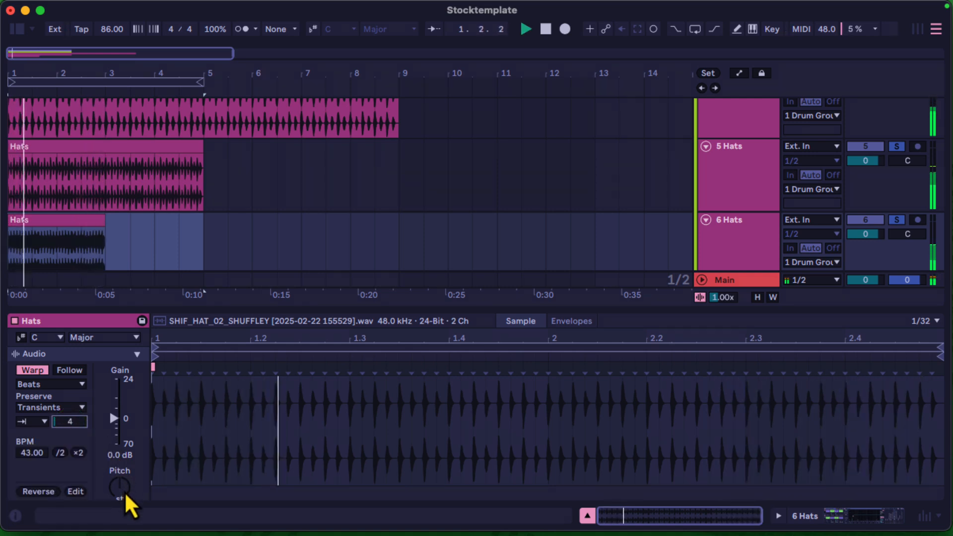
# Step: Raise the third Hats clip's pitch and restart playback to hear the layered hats
pyautogui.press('space')
pyautogui.press('space')
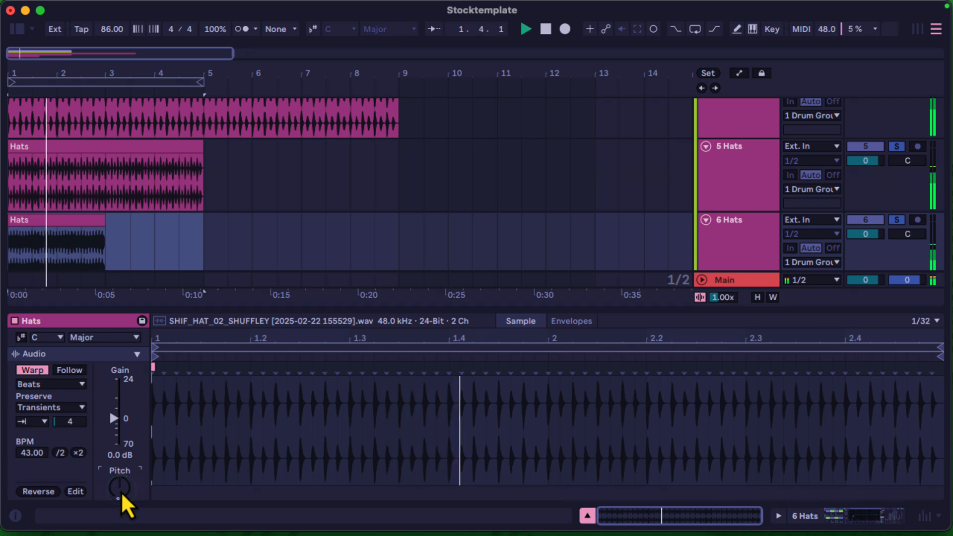
pyautogui.hotkey('shift', 'Up')
pyautogui.press('space')
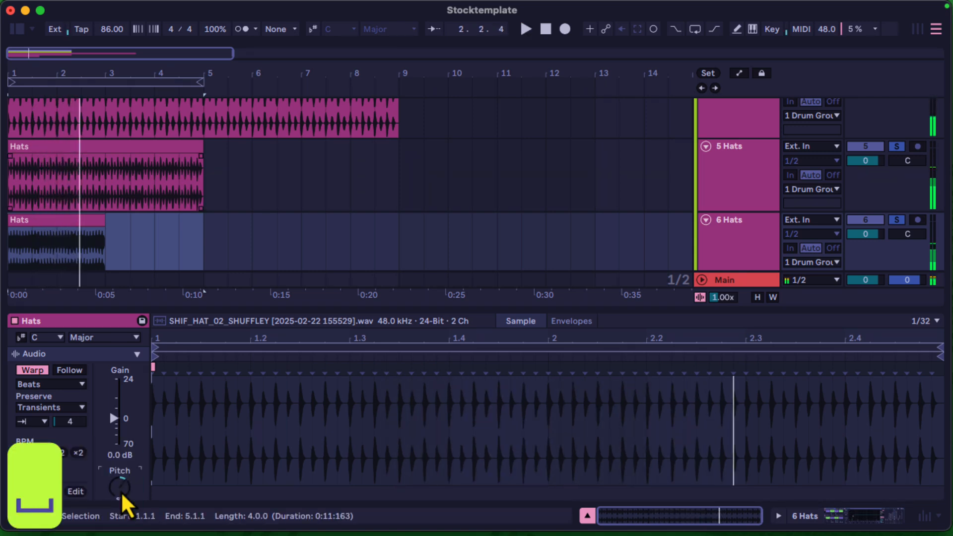
pyautogui.press('space')
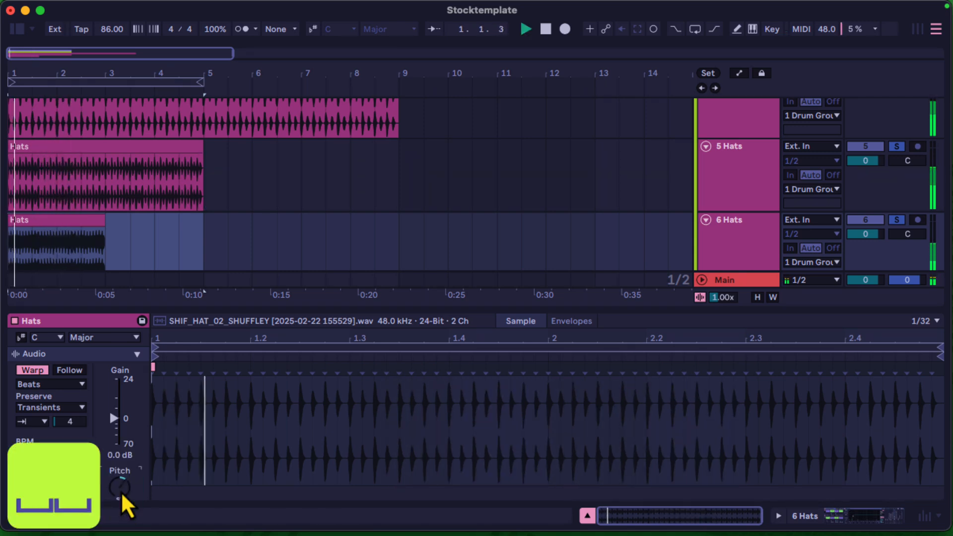
# Step: Set the Highpass of track 4 Hats to 1.60 kHz in its channel rack and restart playback
pyautogui.scroll(3, 754, 171)
pyautogui.click(749, 172)
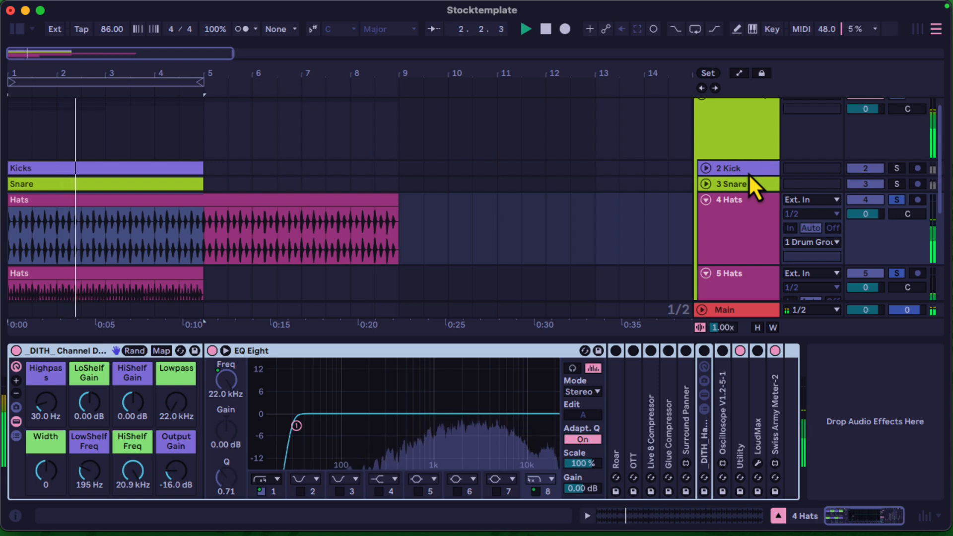
pyautogui.click(49, 413)
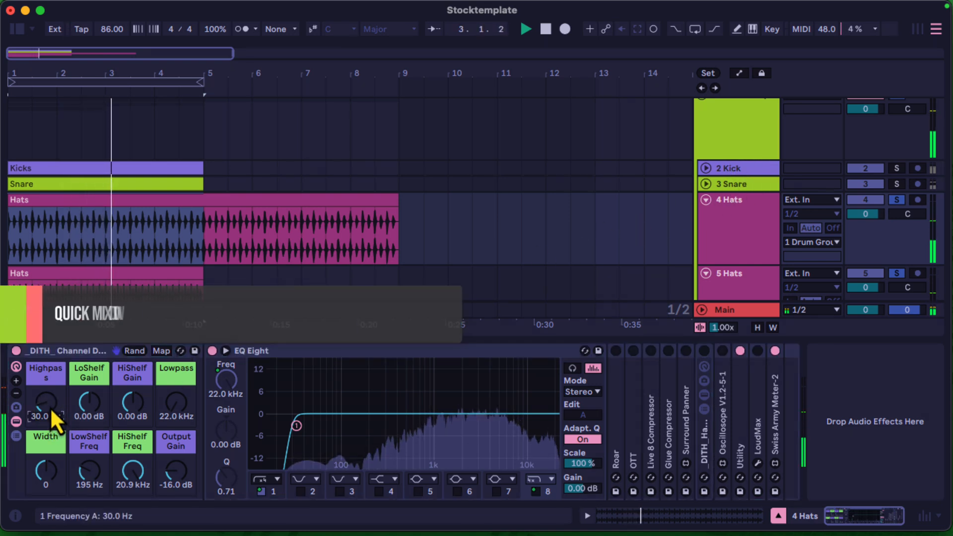
pyautogui.moveTo(50, 407); pyautogui.dragTo(48, 415)
pyautogui.write('1')
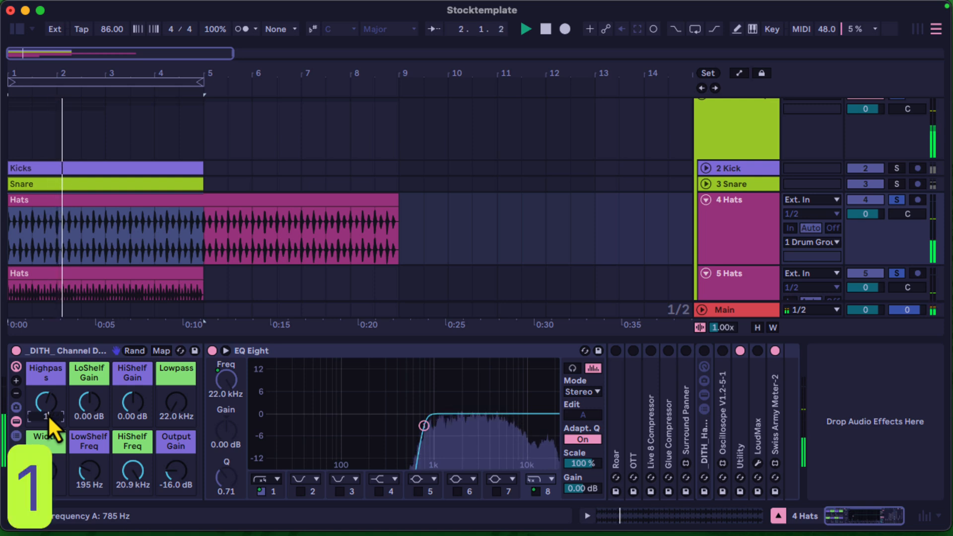
pyautogui.write('6')
pyautogui.press('BackSpace')
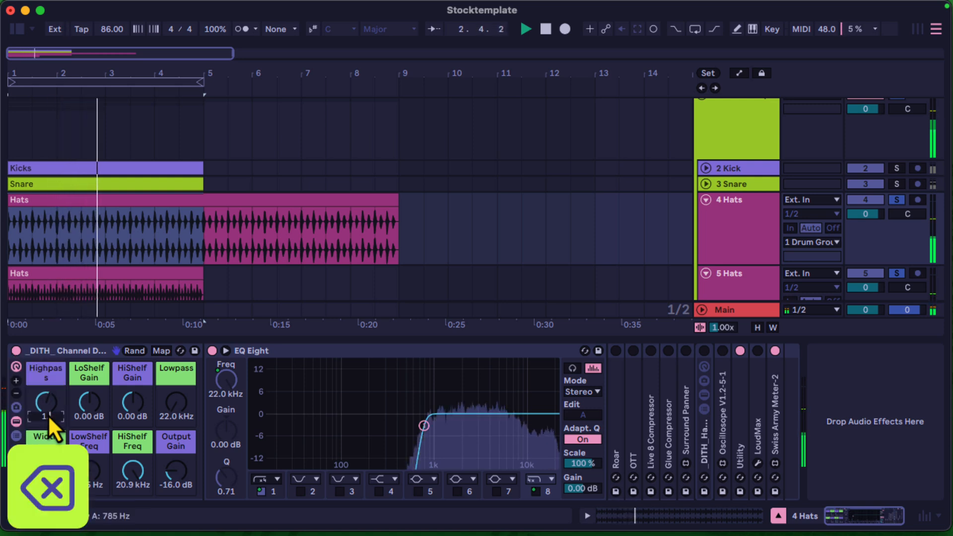
pyautogui.write('600')
pyautogui.press('Return')
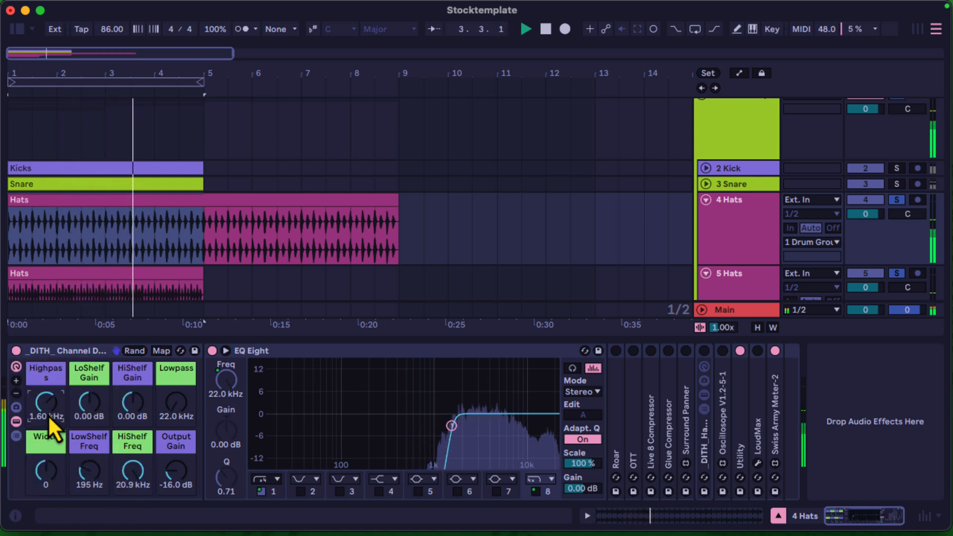
pyautogui.press('space')
pyautogui.press('space')
# Step: Set the Highpass of track 5 Hats to 1600 Hz in its channel rack
pyautogui.scroll(-2, 157, 228)
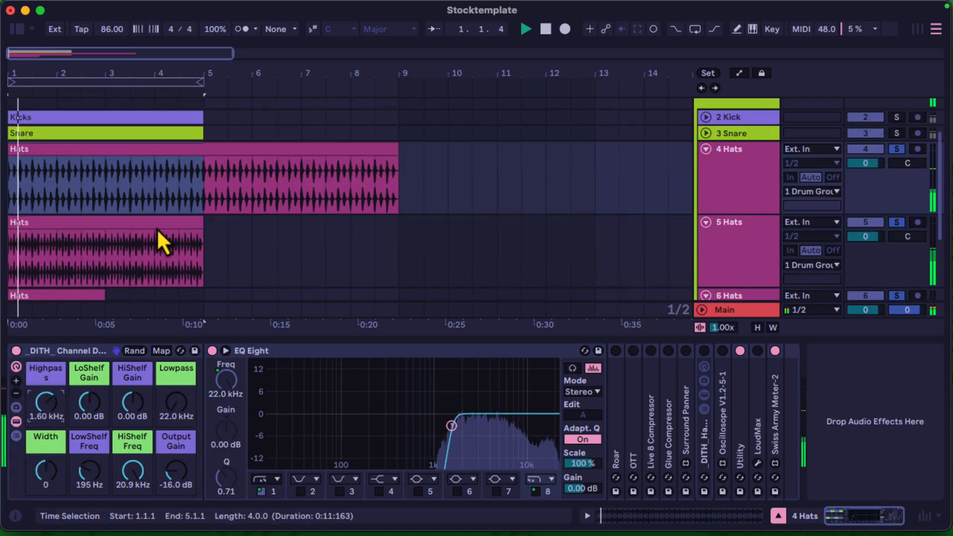
pyautogui.click(158, 230)
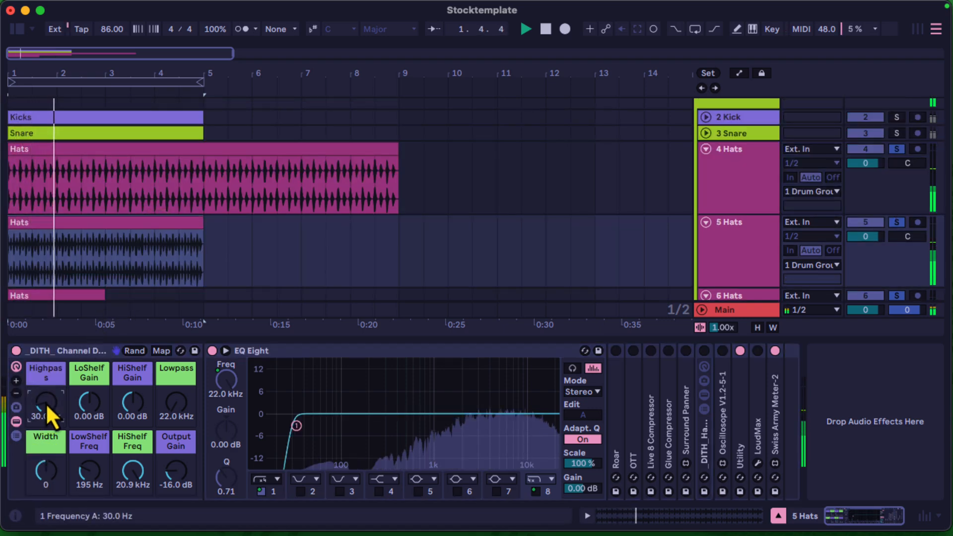
pyautogui.write('1600')
pyautogui.press('Return')
# Step: Set the Highpass of track 6 Hats to 1600 Hz and replay the layered hats from the start
pyautogui.scroll(-3, 79, 198)
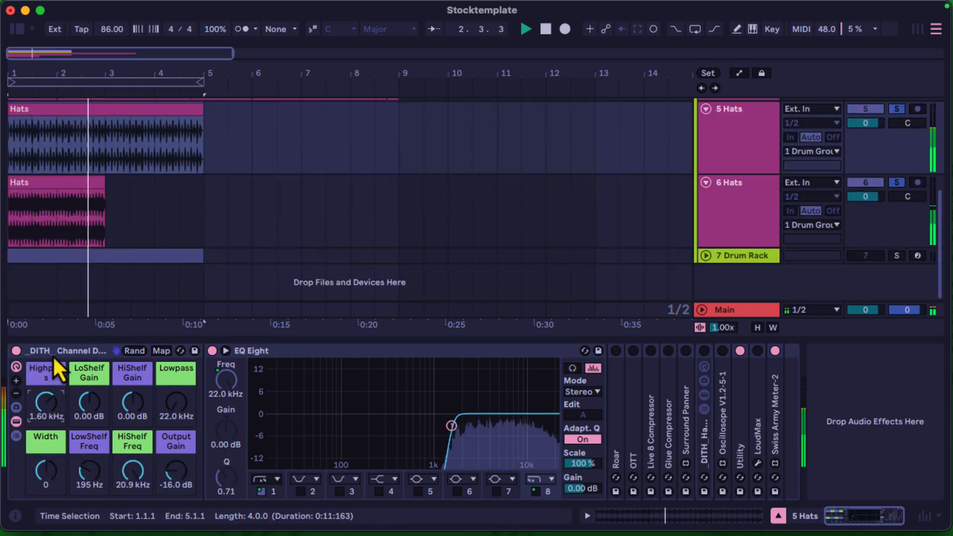
pyautogui.click(82, 203)
pyautogui.click(49, 409)
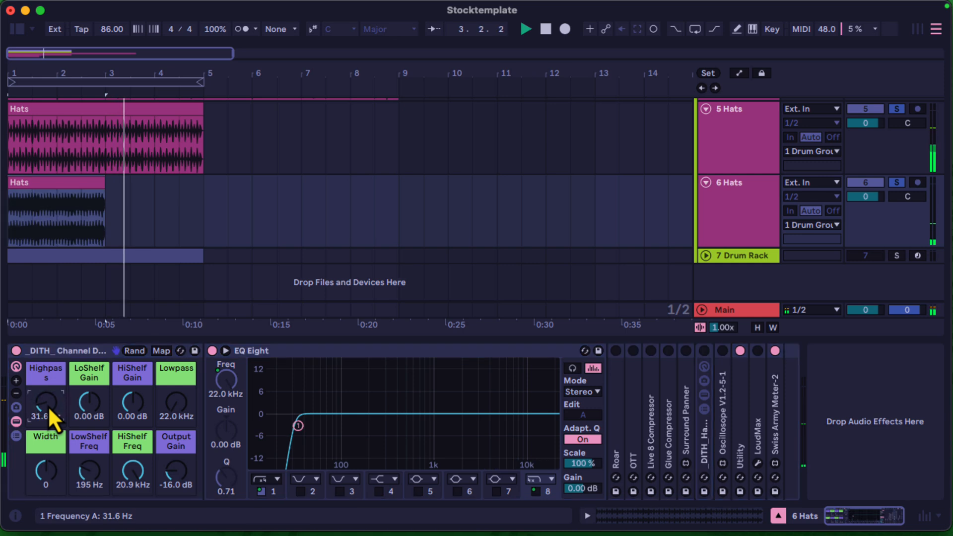
pyautogui.write('1600')
pyautogui.press('Return')
pyautogui.press('space')
pyautogui.press('space')
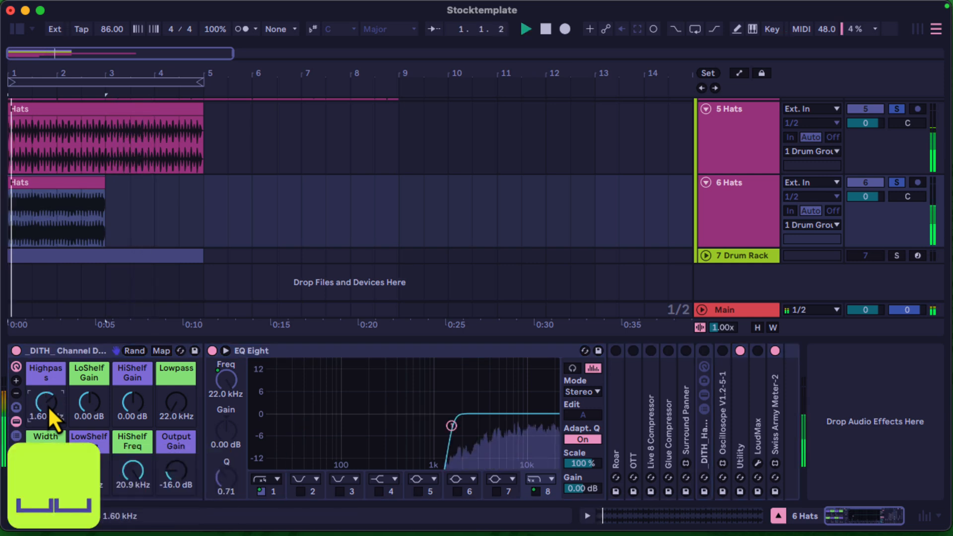
# Step: Replay the filtered hats and raise the Highpass of track 6 Hats to about 4.28 kHz
pyautogui.scroll(3, 279, 328)
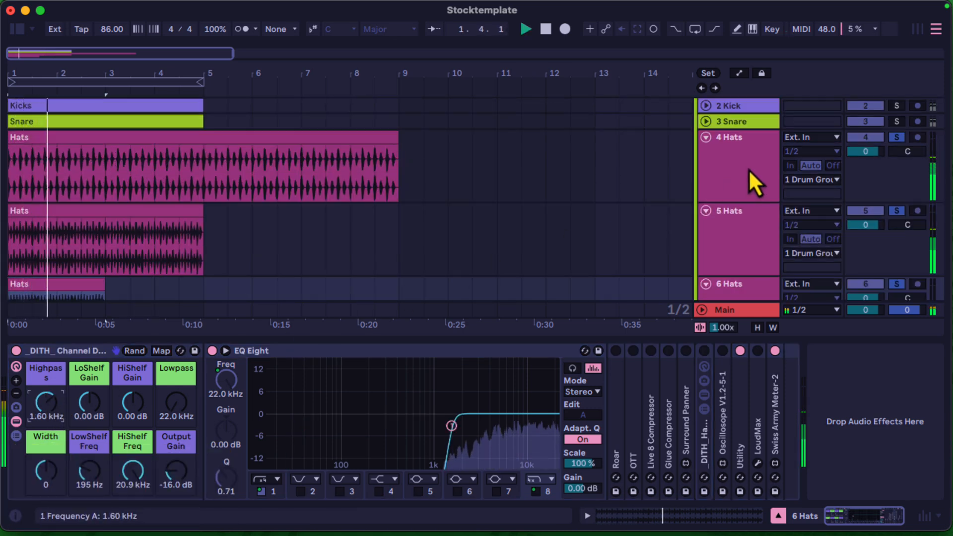
pyautogui.press('space')
pyautogui.press('space')
pyautogui.scroll(-3, 496, 248)
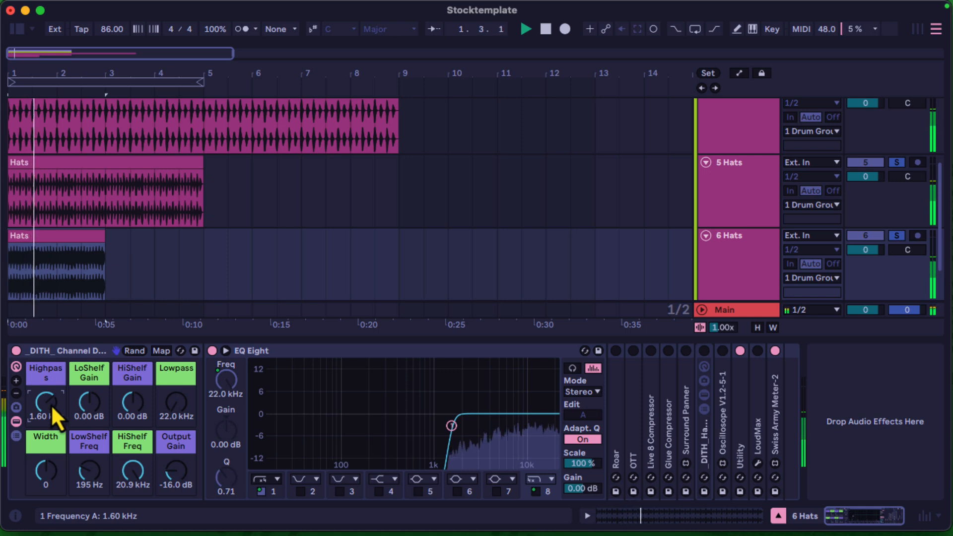
pyautogui.press('space')
pyautogui.press('space')
pyautogui.moveTo(52, 407); pyautogui.dragTo(44, 405)
# Step: Set the Highpass of track 5 Hats to about 580 Hz, restarting playback to compare the layers
pyautogui.click(739, 189)
pyautogui.press('space')
pyautogui.press('space')
pyautogui.press('space')
pyautogui.press('space')
pyautogui.press('space')
pyautogui.press('space')
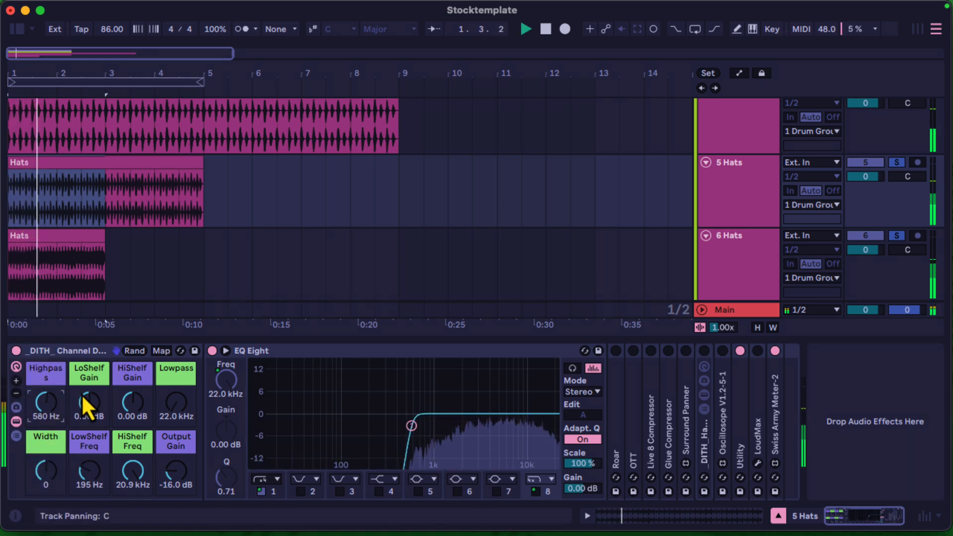
pyautogui.press('space')
pyautogui.press('space')
# Step: Unsolo all three Hats tracks and replay them with the full drum group from the start
pyautogui.click(897, 163)
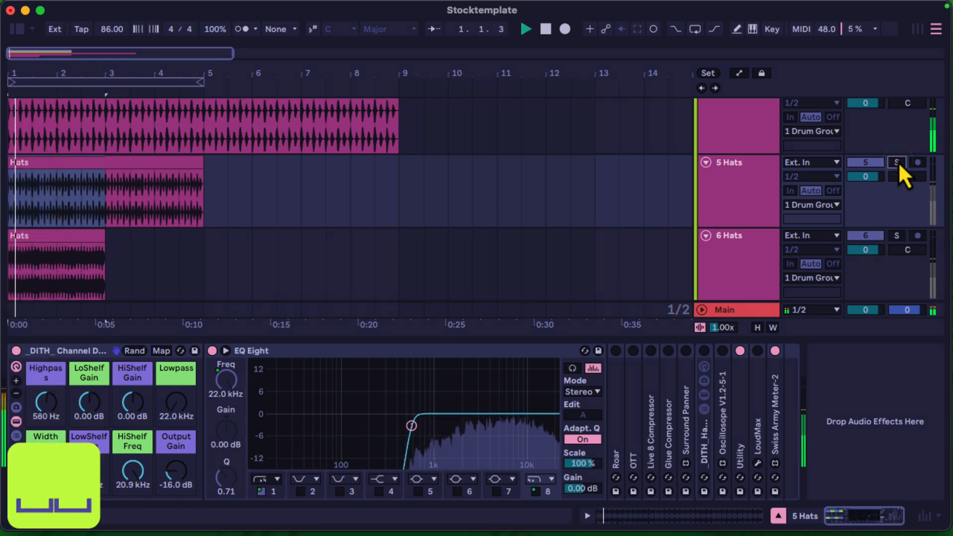
pyautogui.scroll(4, 898, 166)
pyautogui.click(897, 189)
pyautogui.press('space')
pyautogui.press('space')
# Step: Lower the Lowpass of the first hat track to about 9.58 kHz and replay the full beat
pyautogui.click(812, 214)
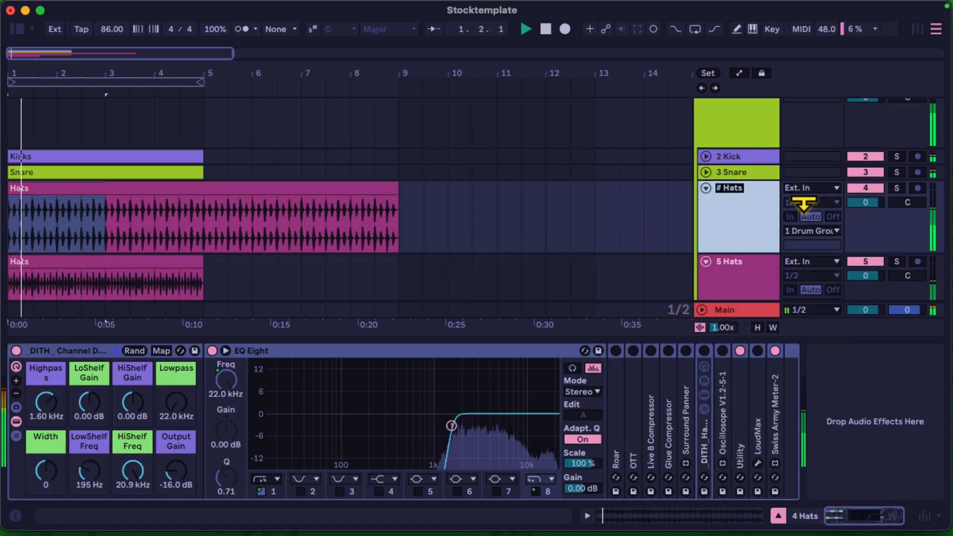
pyautogui.moveTo(174, 420); pyautogui.dragTo(171, 412)
pyautogui.press('space')
pyautogui.press('space')
pyautogui.press('space')
pyautogui.press('space')
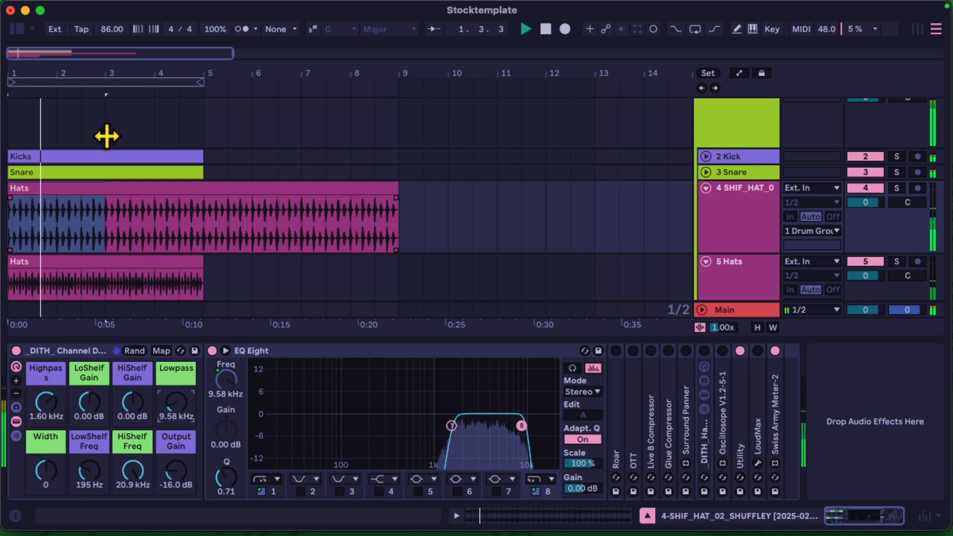
# Step: Replay the beat and shorten the first hat track's clip so it ends at bar 5
pyautogui.moveTo(94, 74); pyautogui.dragTo(94, 76)
pyautogui.press('space')
pyautogui.press('space')
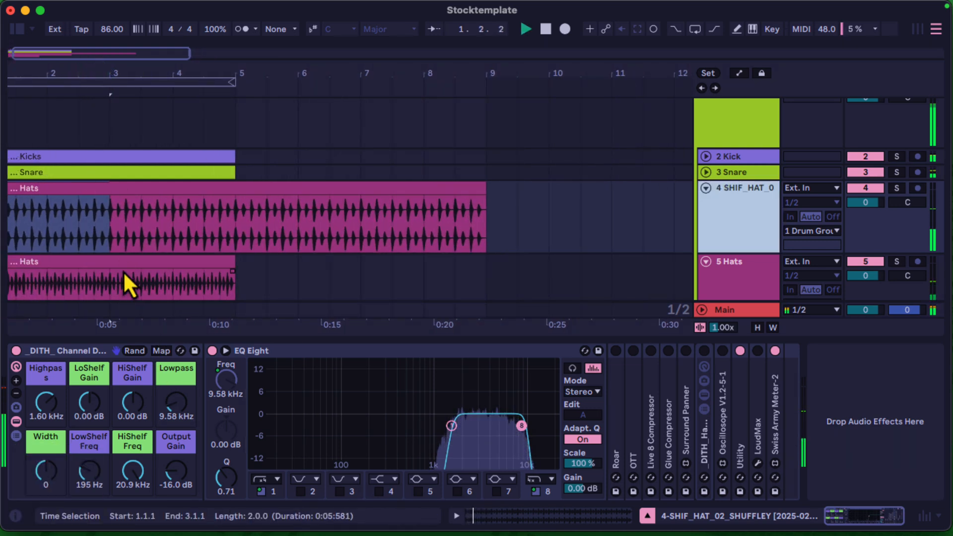
pyautogui.press('space')
pyautogui.press('space')
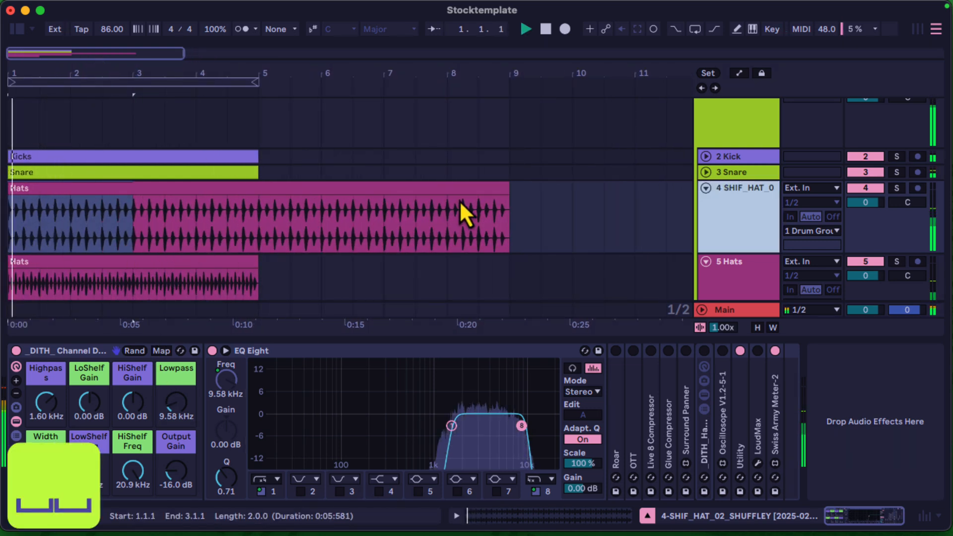
pyautogui.moveTo(504, 188); pyautogui.dragTo(255, 209)
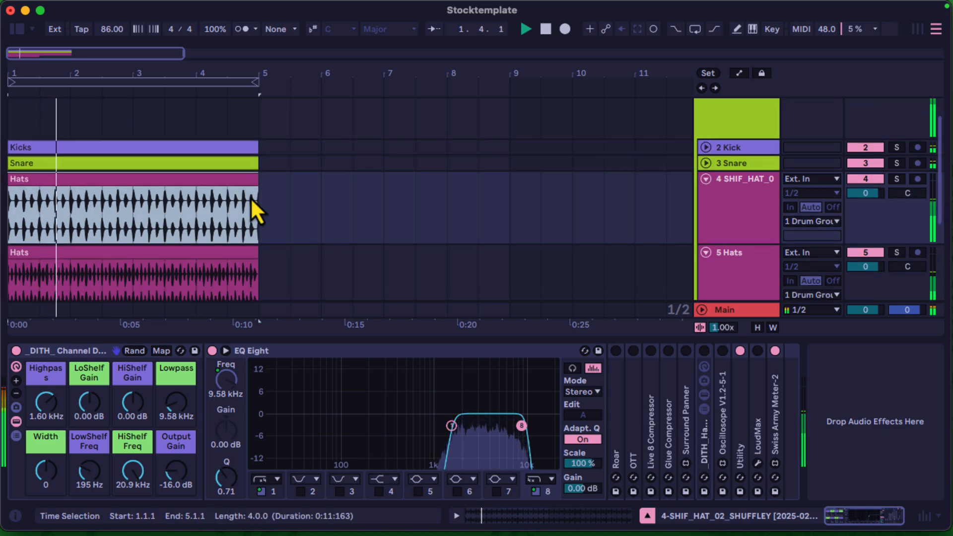
# Step: Duplicate the third hat track's clip to fill bars 3 to 5 and stop playback at the start
pyautogui.scroll(-3, 256, 208)
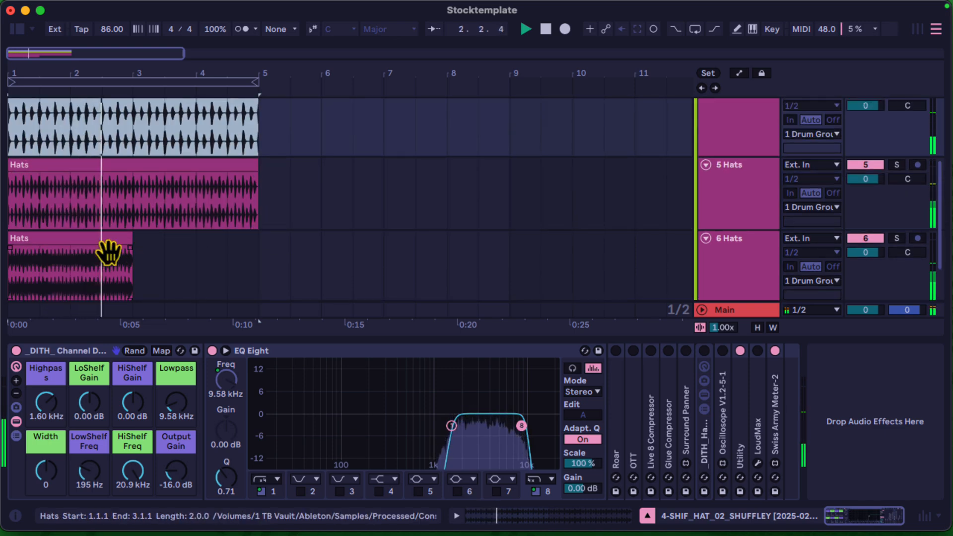
pyautogui.click(108, 253)
pyautogui.press('super+d')
pyautogui.press('space')
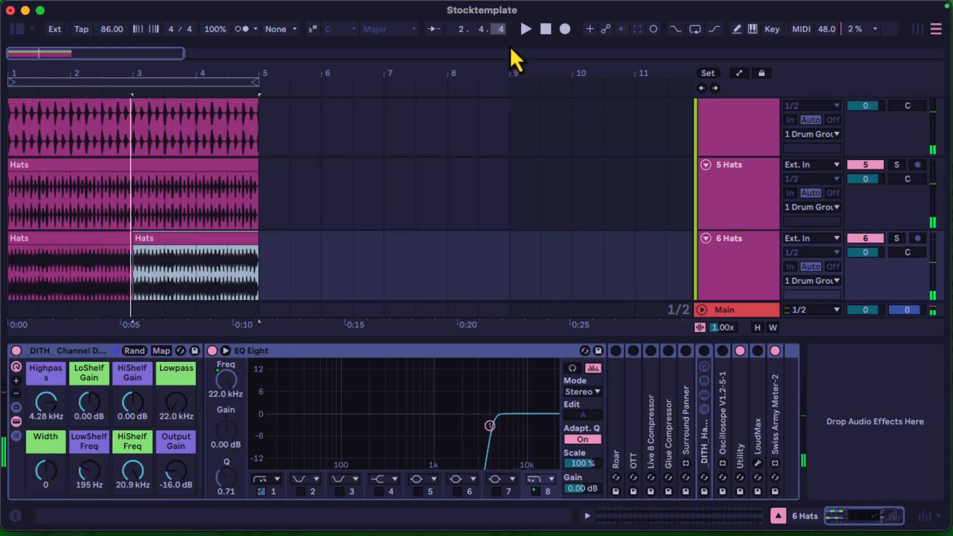
pyautogui.click(545, 30)
# Step: Fold the three hat tracks and group them into a nested group inside the Drum Group
pyautogui.scroll(1, 545, 30)
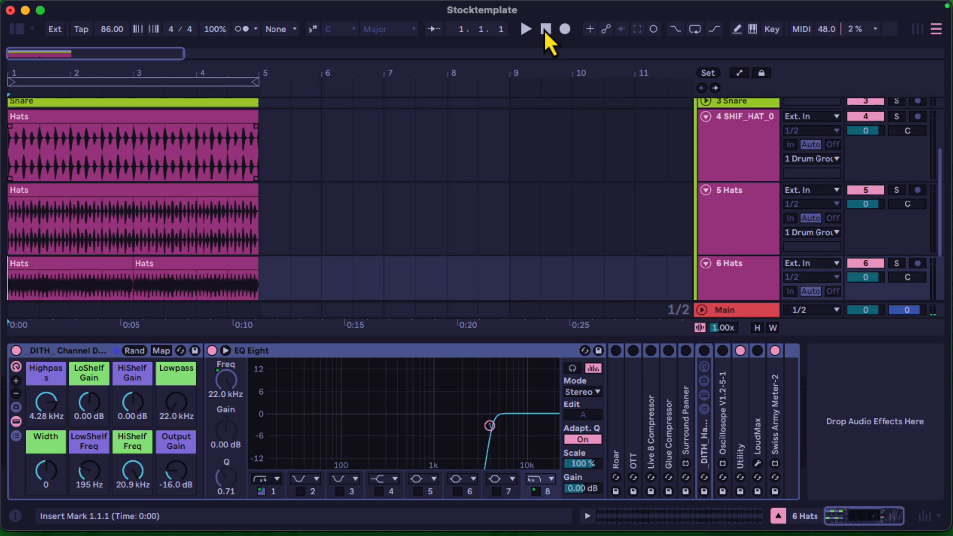
pyautogui.click(706, 191)
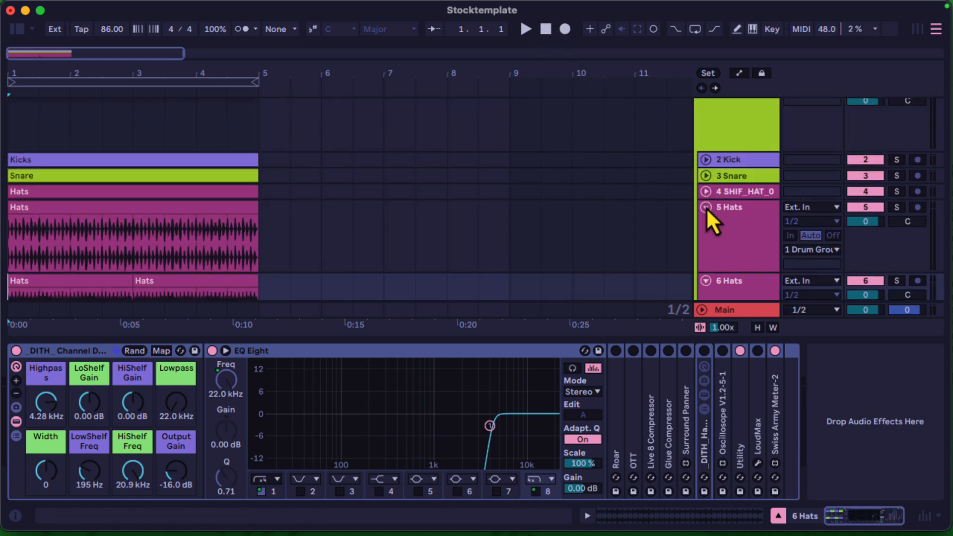
pyautogui.click(706, 207)
pyautogui.click(706, 223)
pyautogui.click(748, 192)
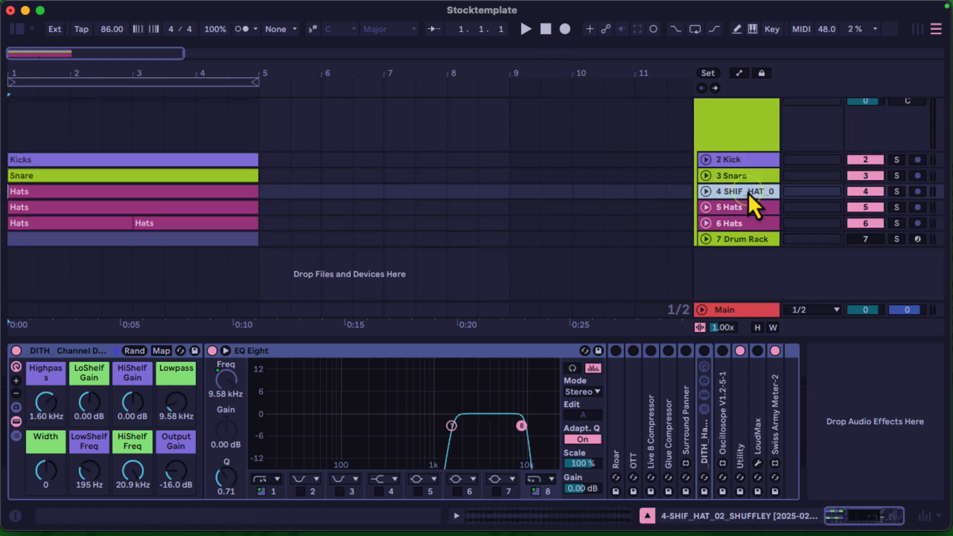
pyautogui.keyDown('shift'); pyautogui.click(733, 227); pyautogui.keyUp('shift')
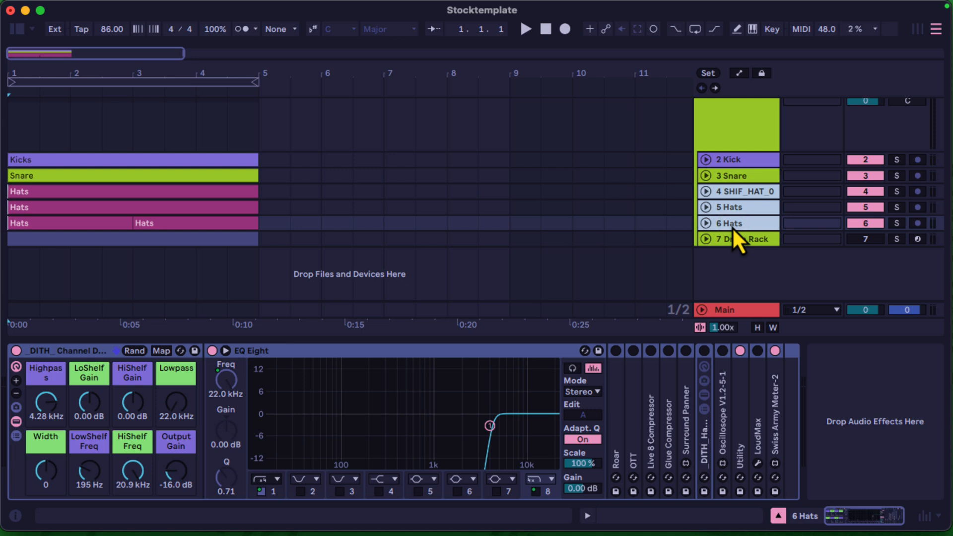
pyautogui.press('super+g')
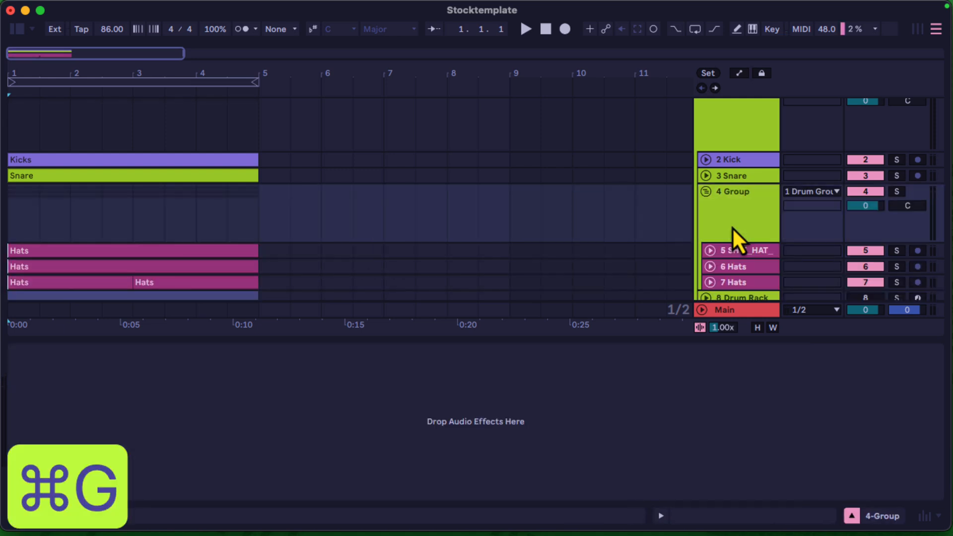
pyautogui.click(701, 192)
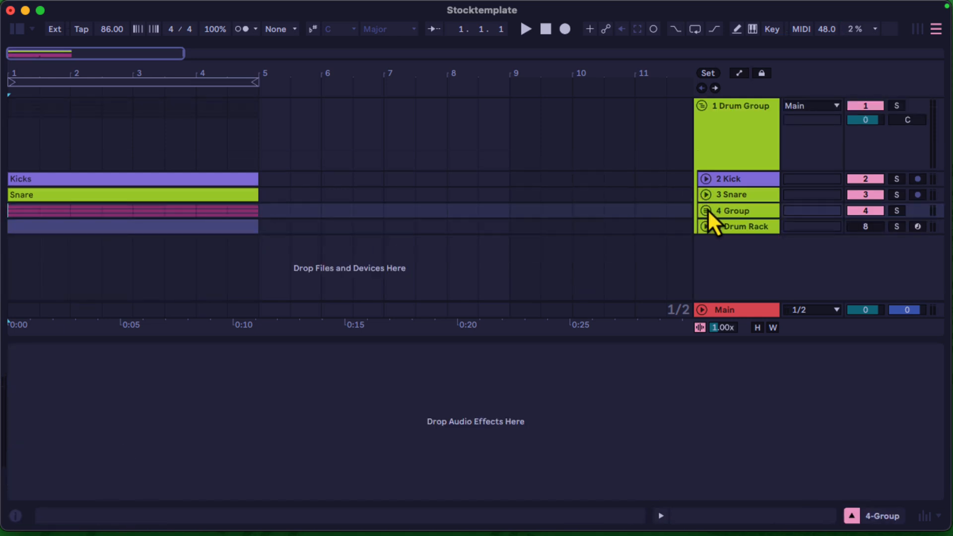
pyautogui.click(708, 212)
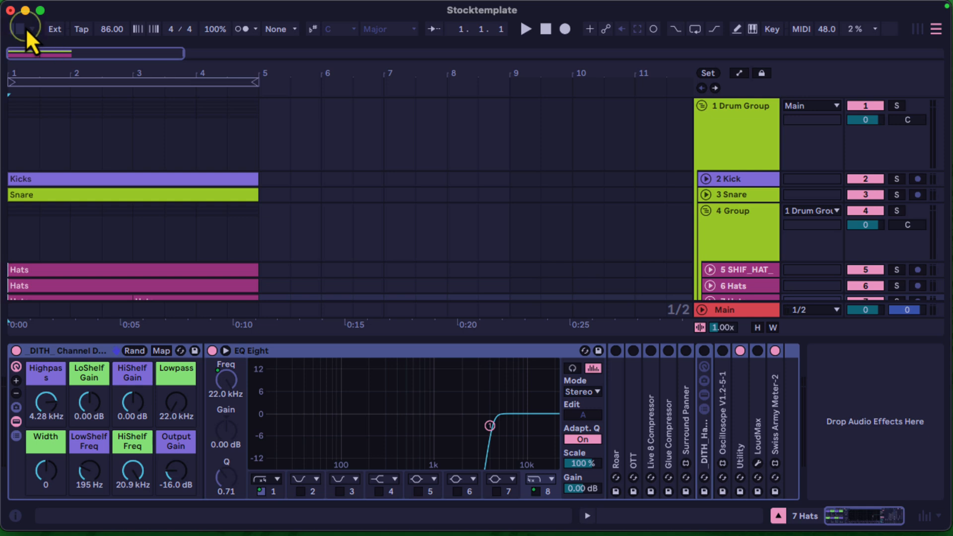
pyautogui.click(32, 30)
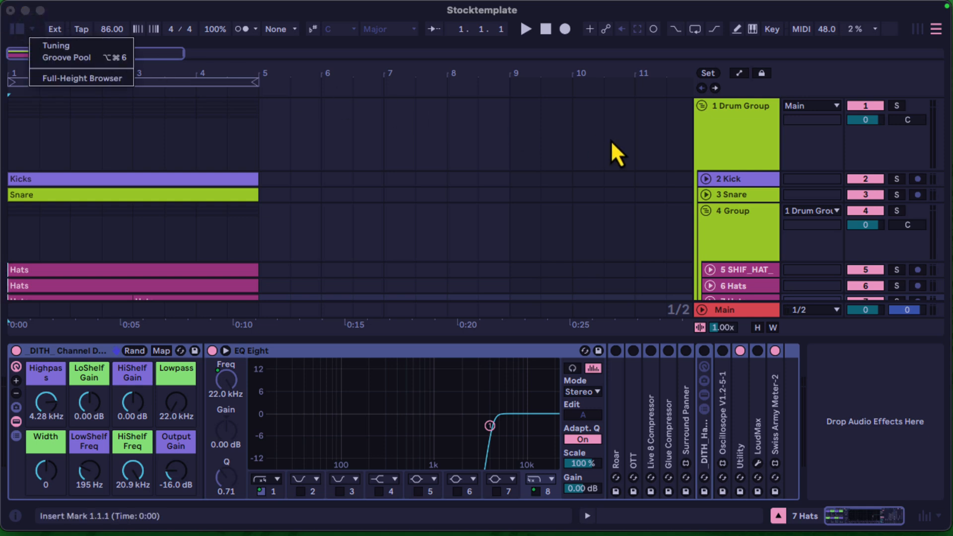
pyautogui.click(633, 145)
pyautogui.click(706, 195)
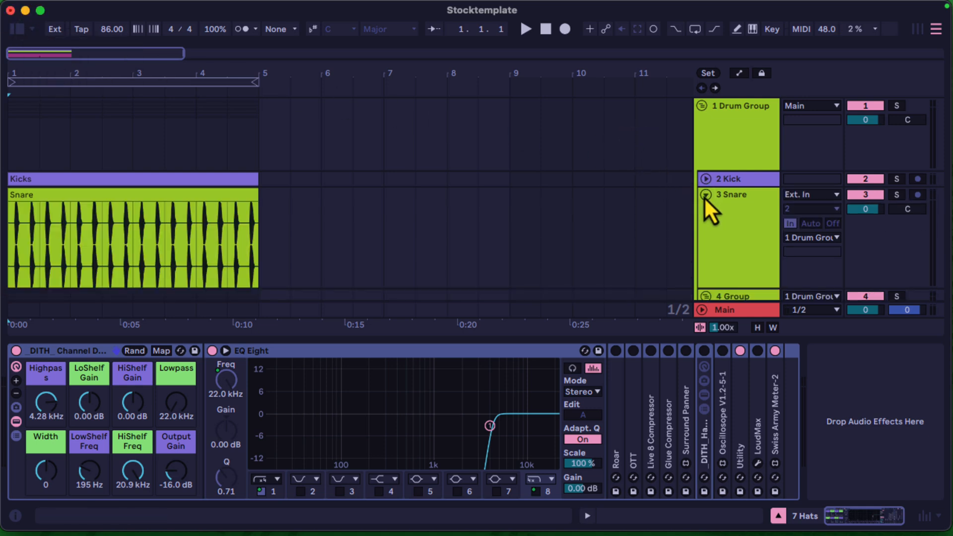
pyautogui.click(706, 195)
# Step: Select the Kick and Snare tracks together, unfold them to inspect their clips, and fold them again
pyautogui.click(726, 181)
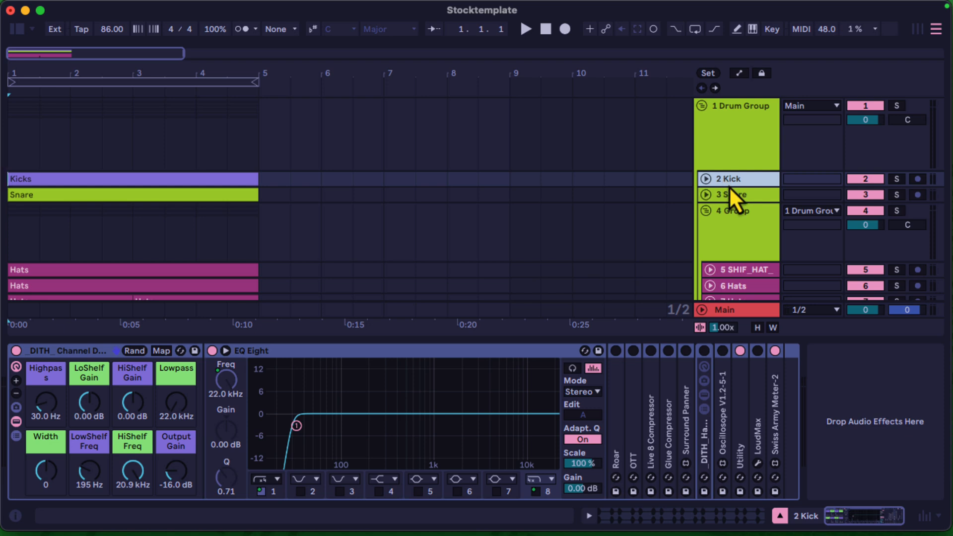
pyautogui.click(736, 196)
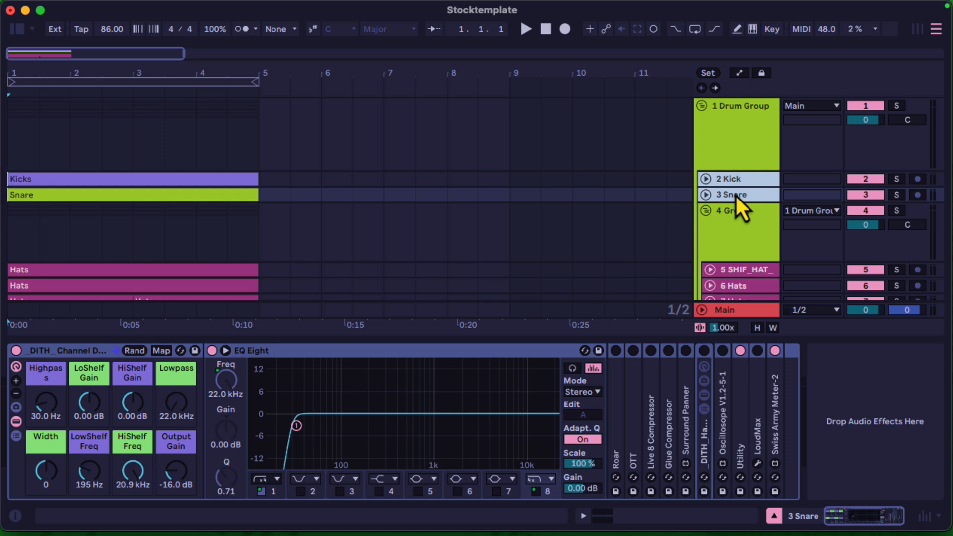
pyautogui.click(706, 195)
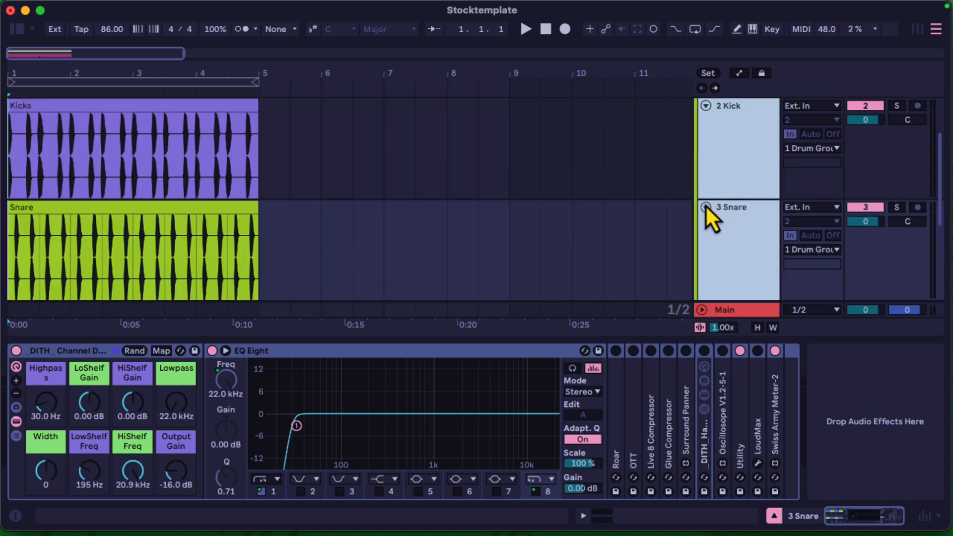
pyautogui.click(707, 212)
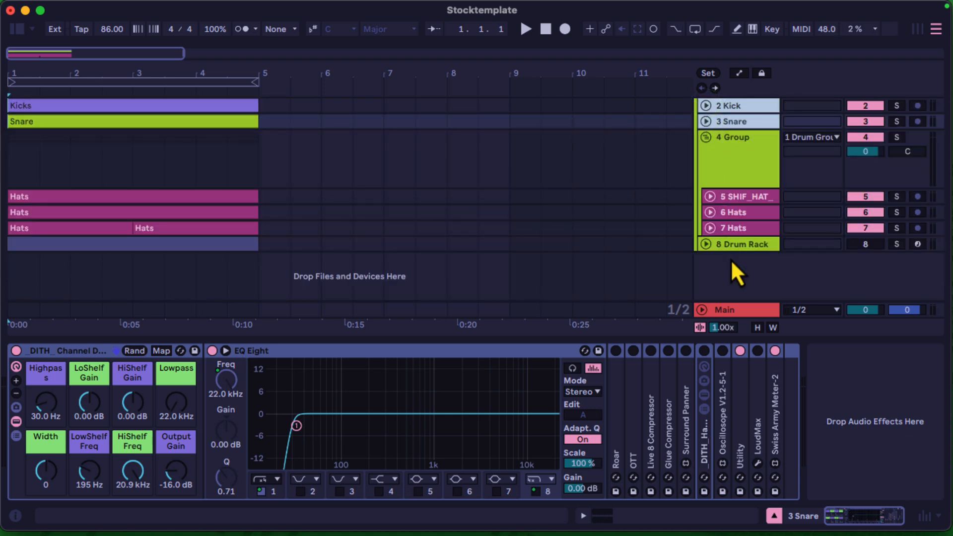
pyautogui.scroll(3, 734, 255)
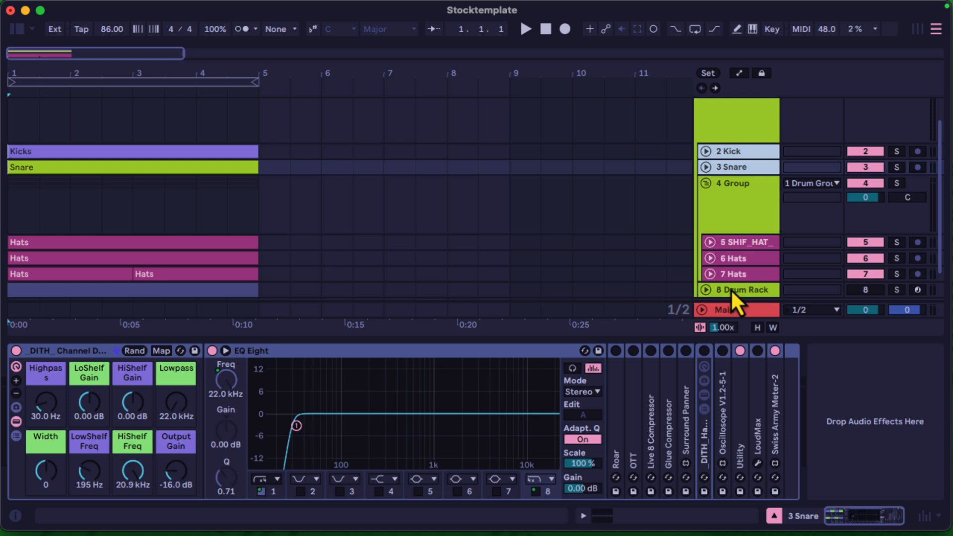
# Step: Move the Drum Rack track above the Kick track inside the Drum Group, unfold it and open its MIDI clip
pyautogui.moveTo(731, 289); pyautogui.dragTo(711, 150)
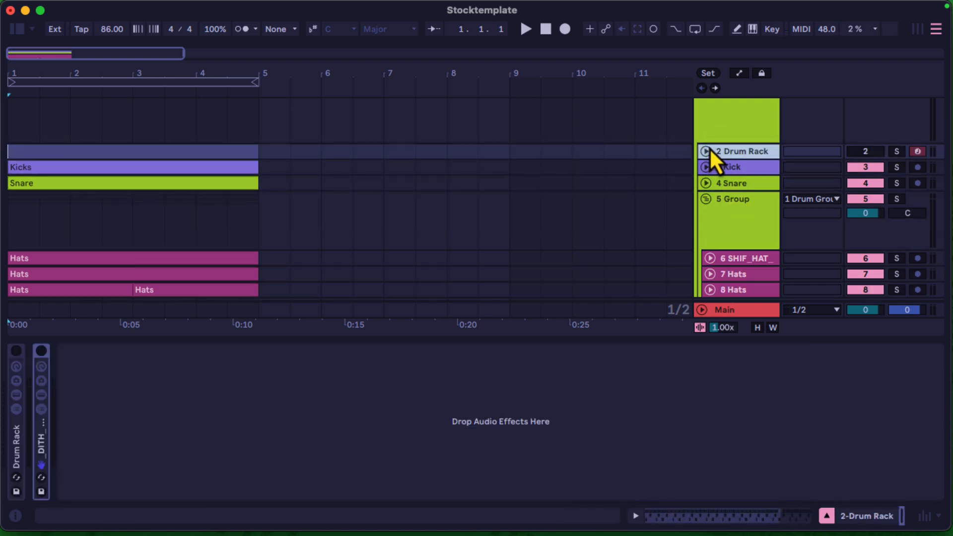
pyautogui.click(706, 150)
pyautogui.click(68, 159)
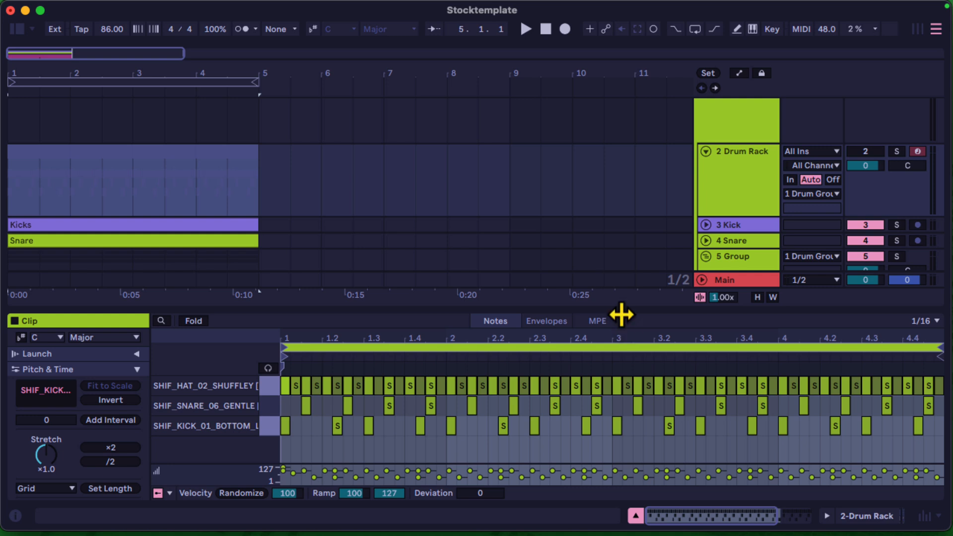
# Step: Deactivate all SHIF_HAT_02_SHUFFLEY notes between bars 1 and 5 in the Drum Rack clip
pyautogui.moveTo(542, 366); pyautogui.dragTo(546, 356)
pyautogui.moveTo(818, 386); pyautogui.dragTo(197, 387)
pyautogui.press('0')
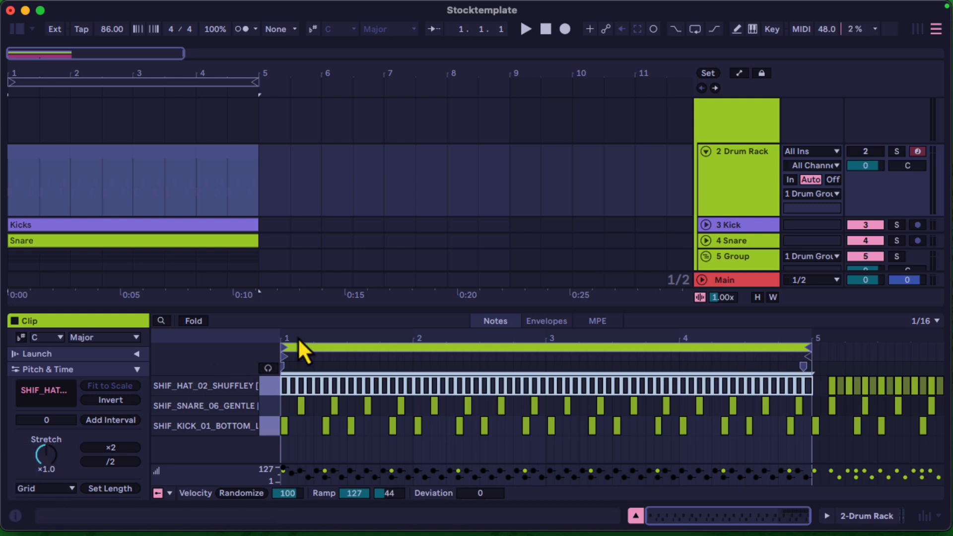
pyautogui.click(746, 152)
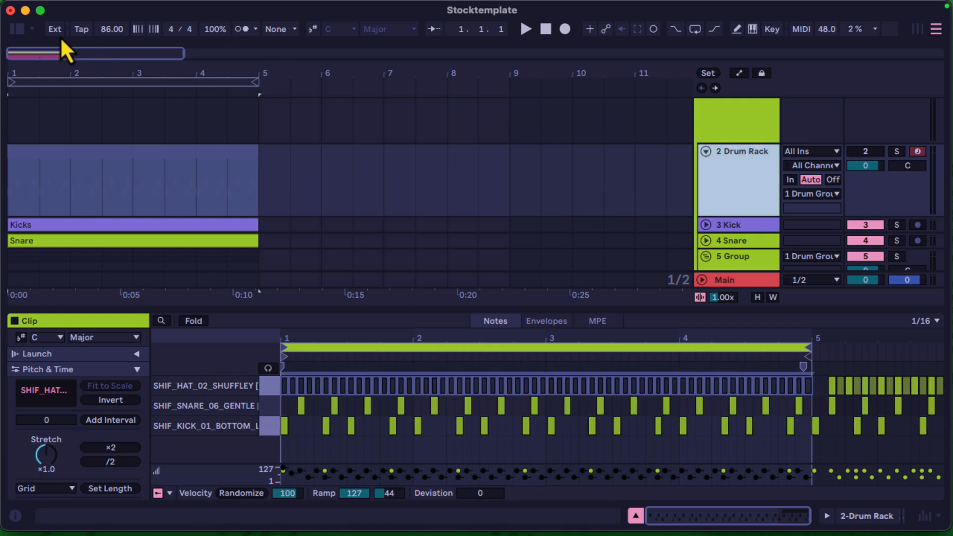
# Step: Open the browser and search the entire library for "click"
pyautogui.click(18, 29)
pyautogui.click(83, 53)
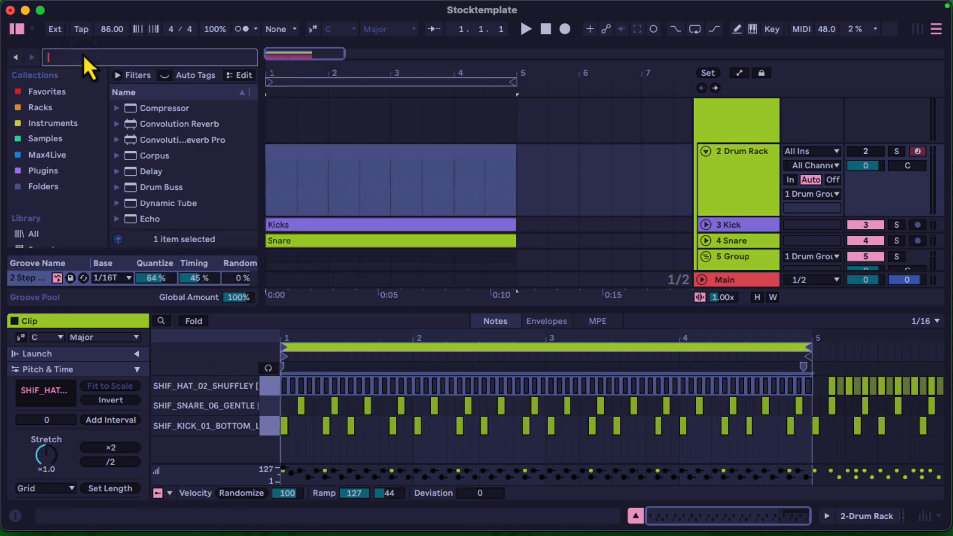
pyautogui.write('click')
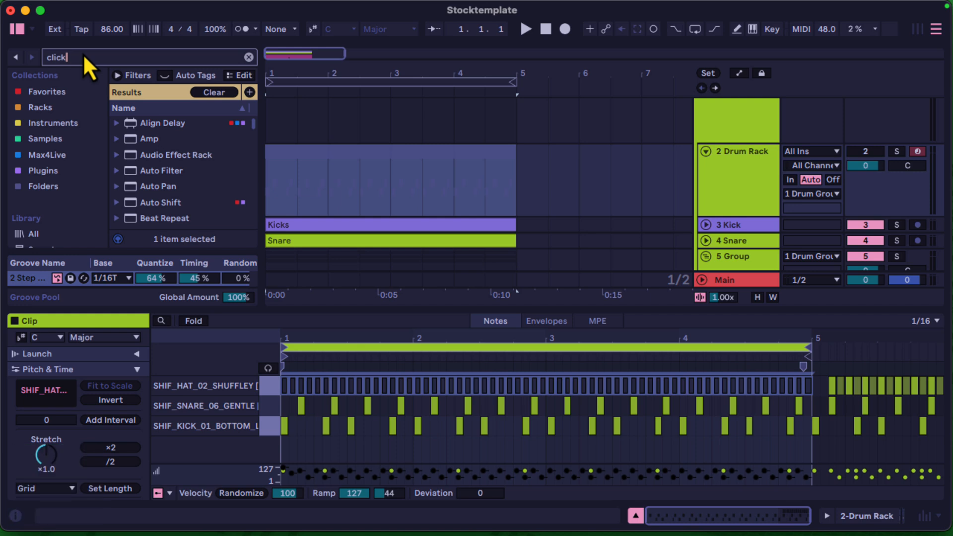
pyautogui.click(34, 234)
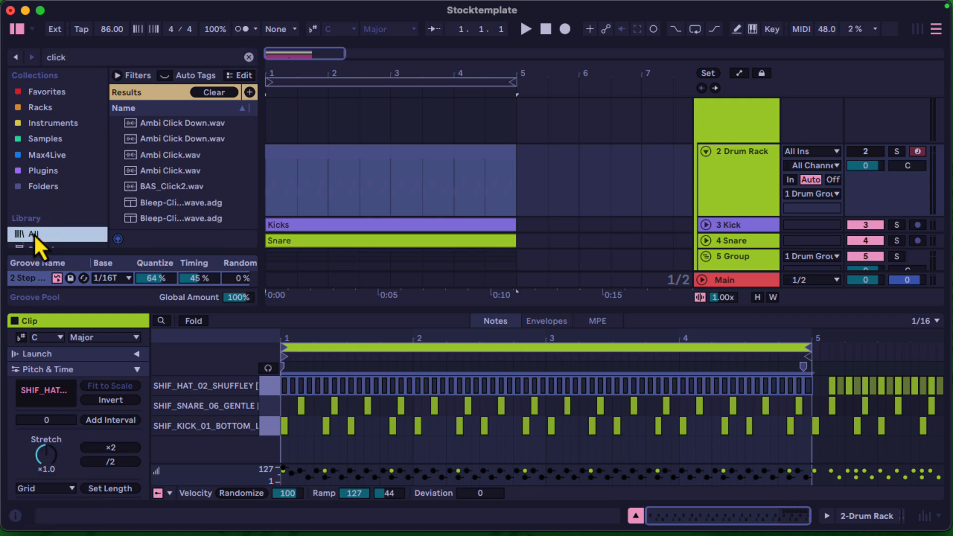
# Step: Audition BAS_Click2.wav, BMX Click Perc.wav and the ButtonClick samples from the search results
pyautogui.click(180, 187)
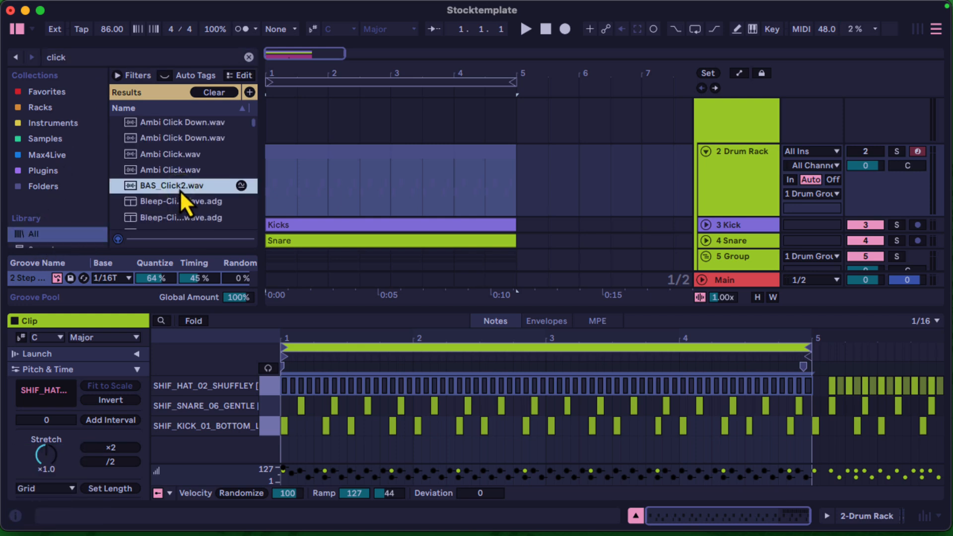
pyautogui.scroll(-3, 180, 191)
pyautogui.scroll(-3, 180, 189)
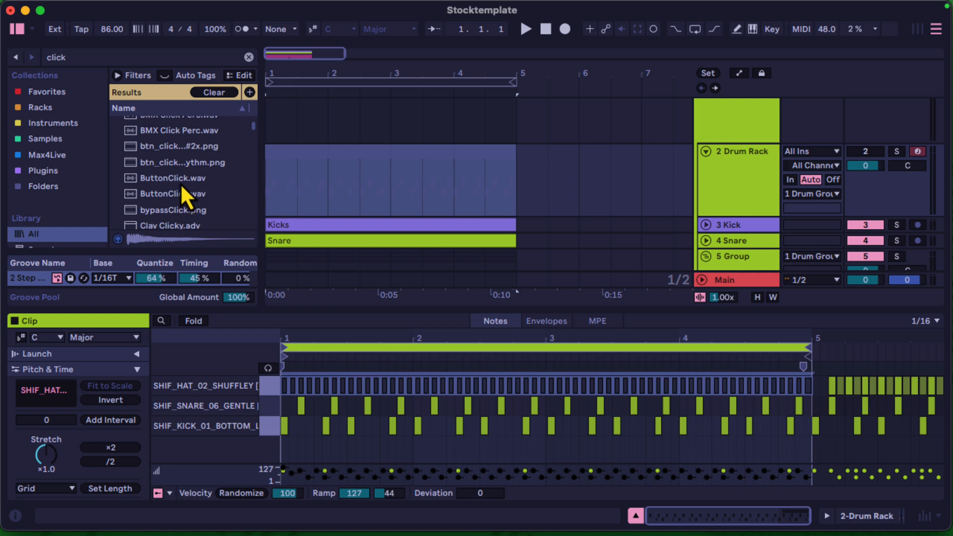
pyautogui.click(183, 130)
pyautogui.click(179, 195)
pyautogui.click(182, 177)
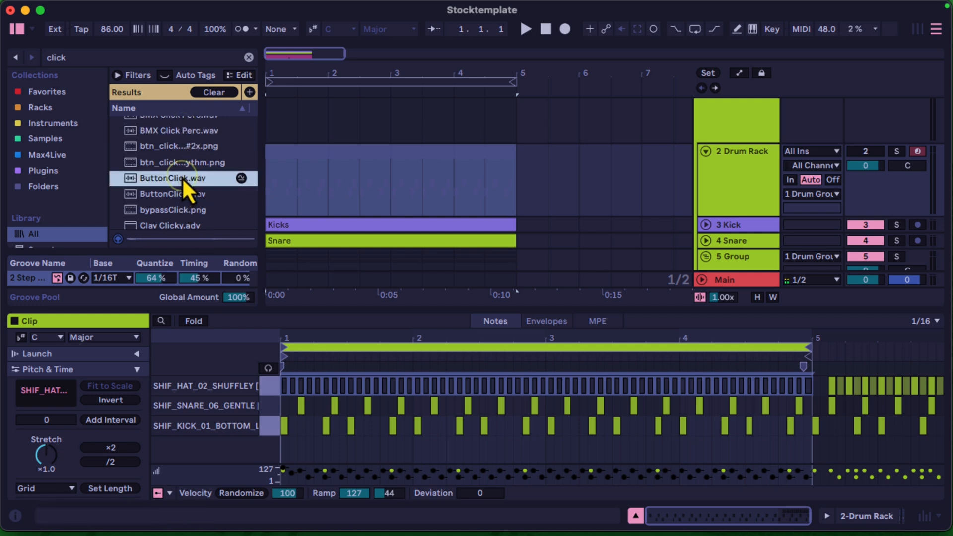
pyautogui.scroll(2, 182, 177)
pyautogui.click(190, 132)
pyautogui.scroll(-4, 177, 148)
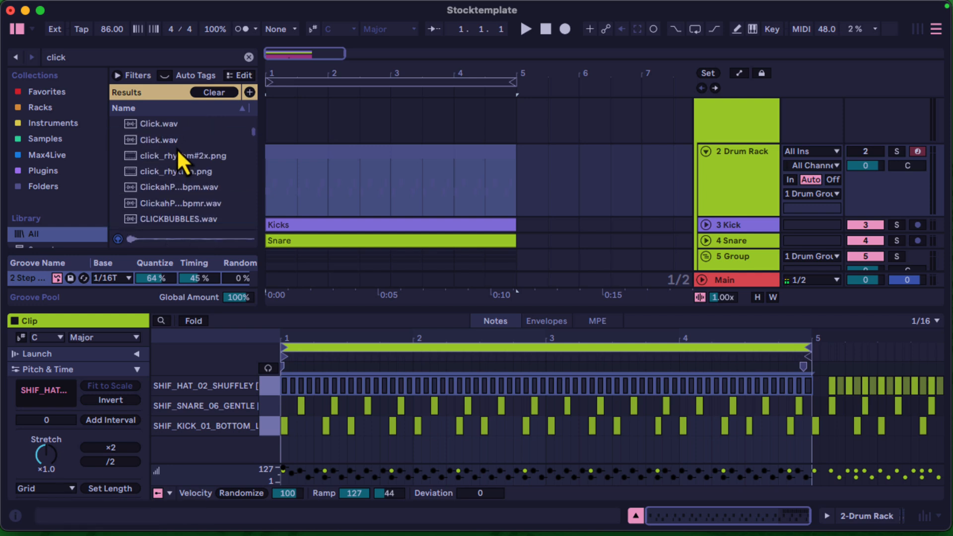
# Step: Audition the Click Pad, Click Early Ref and Click samples in the results
pyautogui.scroll(2, 175, 151)
pyautogui.click(177, 160)
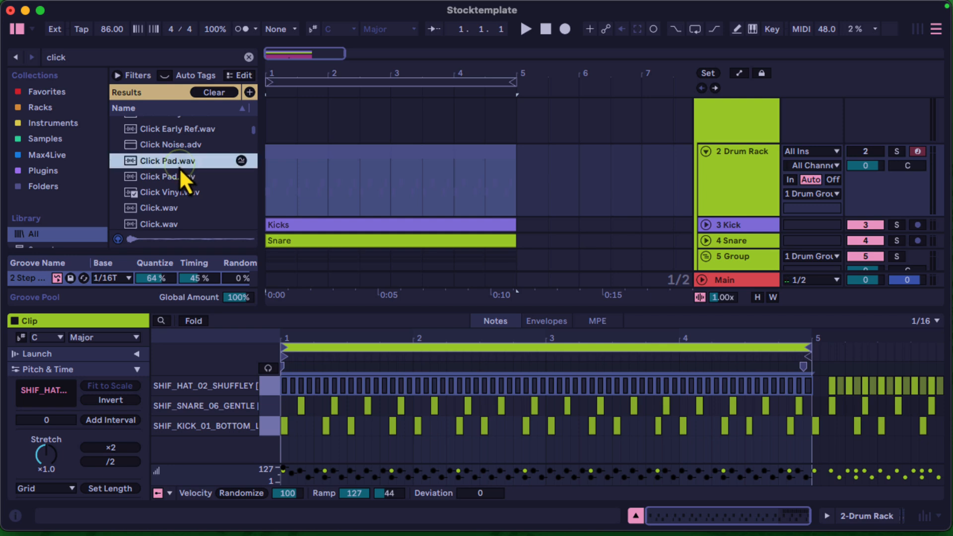
pyautogui.click(175, 177)
pyautogui.click(186, 130)
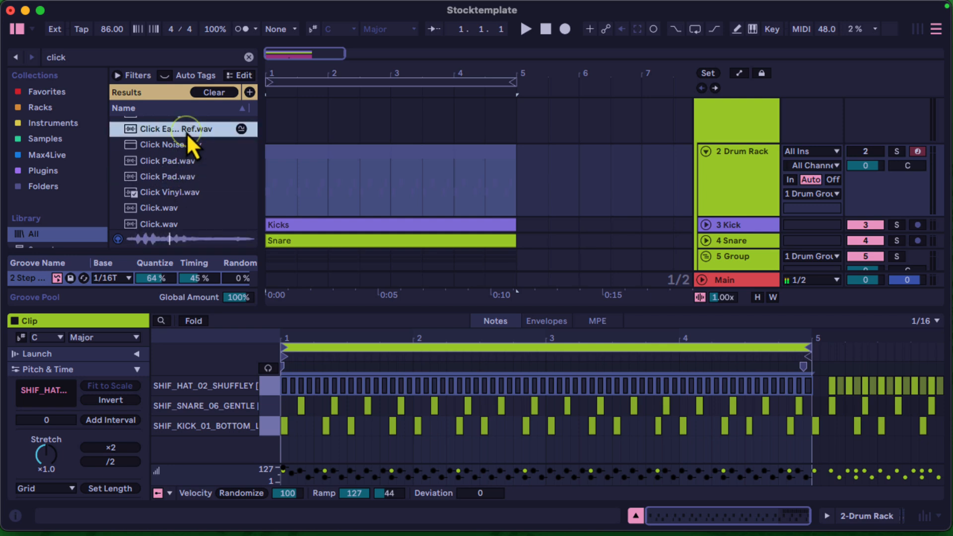
pyautogui.click(165, 214)
pyautogui.scroll(-3, 165, 216)
pyautogui.click(168, 177)
pyautogui.scroll(-2, 175, 196)
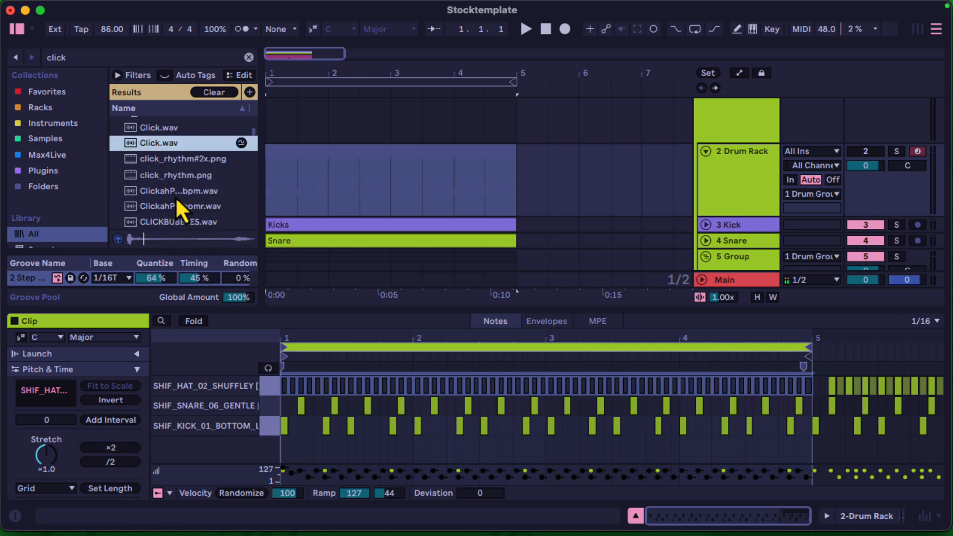
# Step: Preview the Clickah and ClickSeq loops and the Clicky Robot samples
pyautogui.click(175, 196)
pyautogui.click(170, 211)
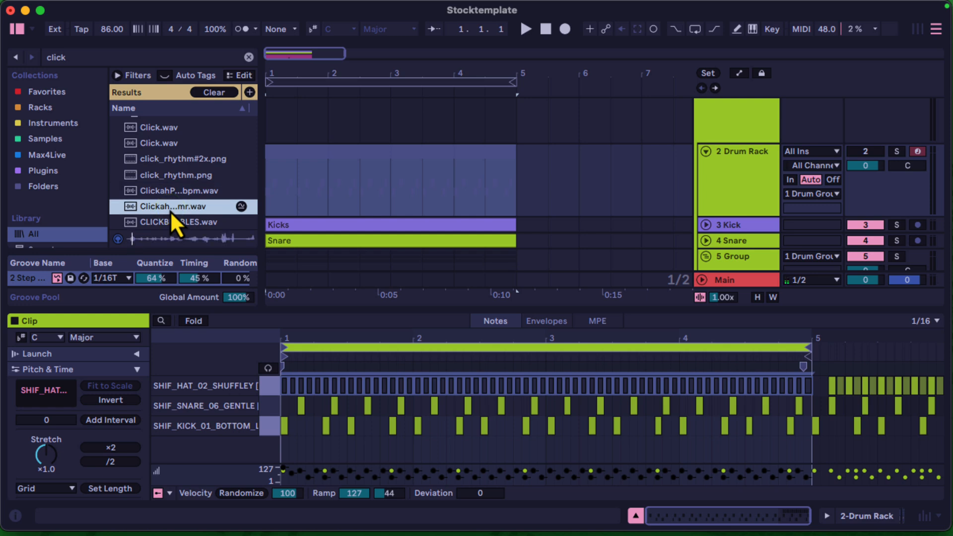
pyautogui.scroll(-3, 169, 211)
pyautogui.click(179, 173)
pyautogui.click(174, 187)
pyautogui.click(181, 139)
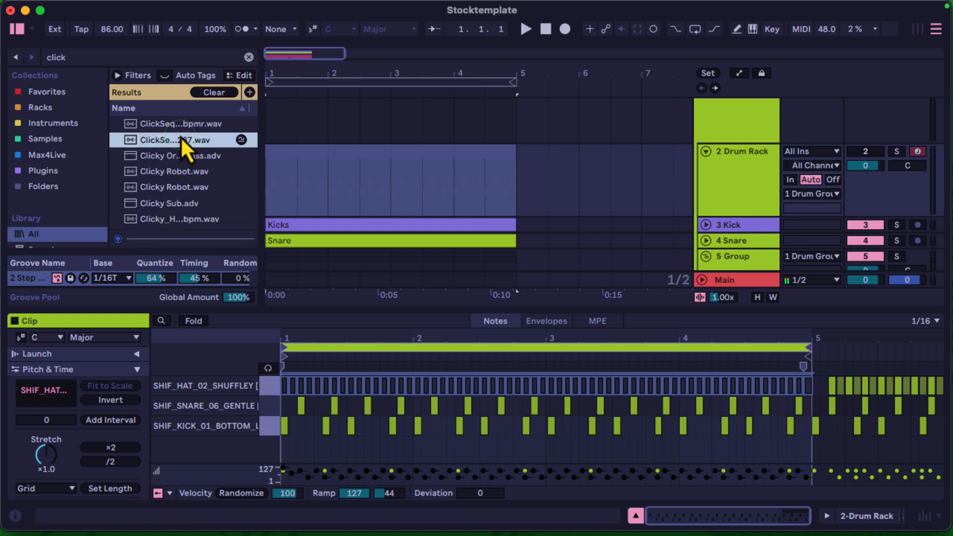
pyautogui.scroll(-2, 180, 136)
pyautogui.click(183, 152)
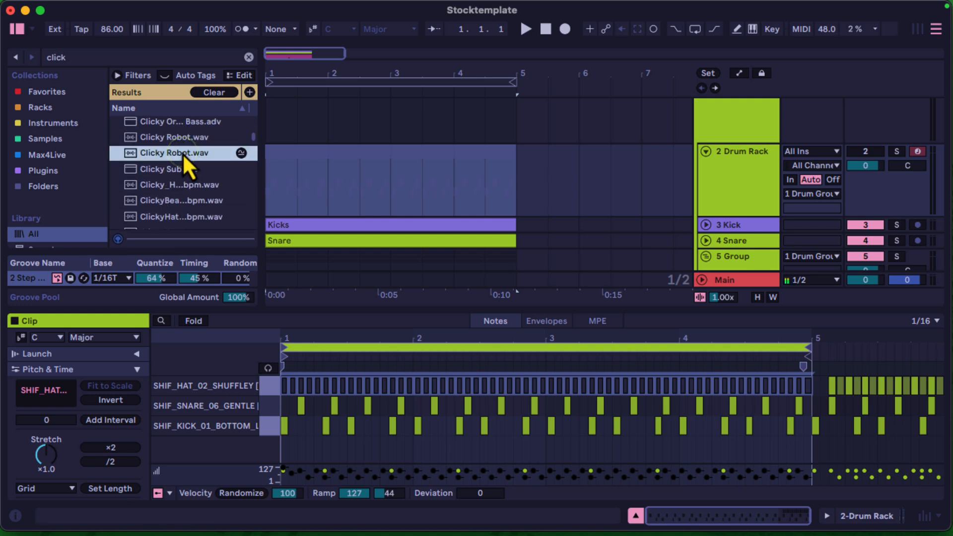
pyautogui.click(172, 143)
# Step: Preview the ClickyBeat, ClickyHat and Decap click loops among the results
pyautogui.click(165, 200)
pyautogui.scroll(-2, 165, 201)
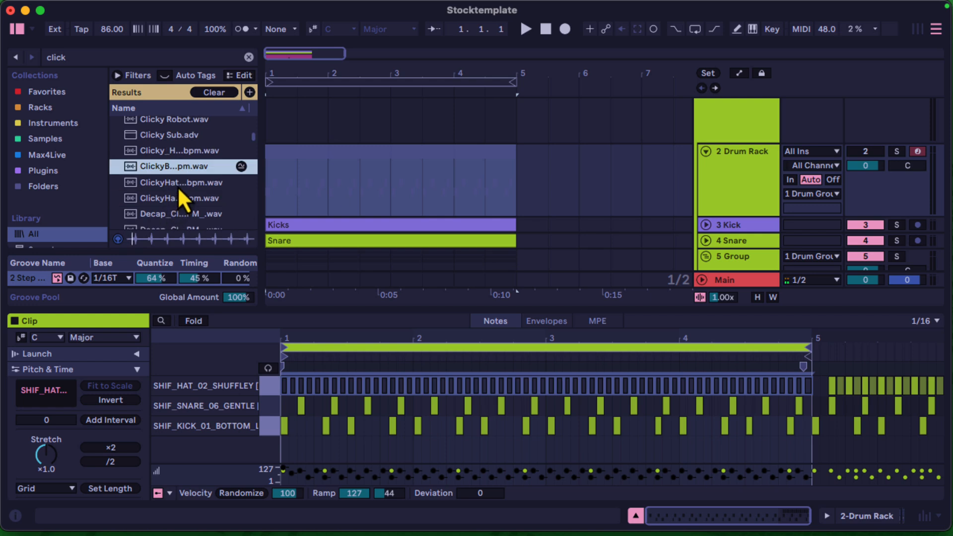
pyautogui.click(178, 186)
pyautogui.click(186, 199)
pyautogui.click(178, 215)
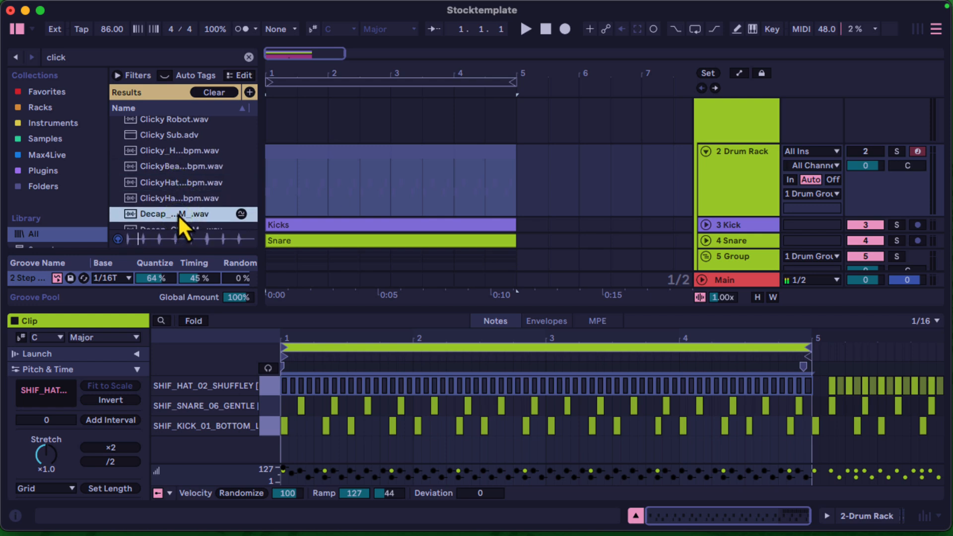
pyautogui.scroll(-5, 181, 183)
pyautogui.scroll(2, 184, 151)
pyautogui.scroll(-2, 184, 191)
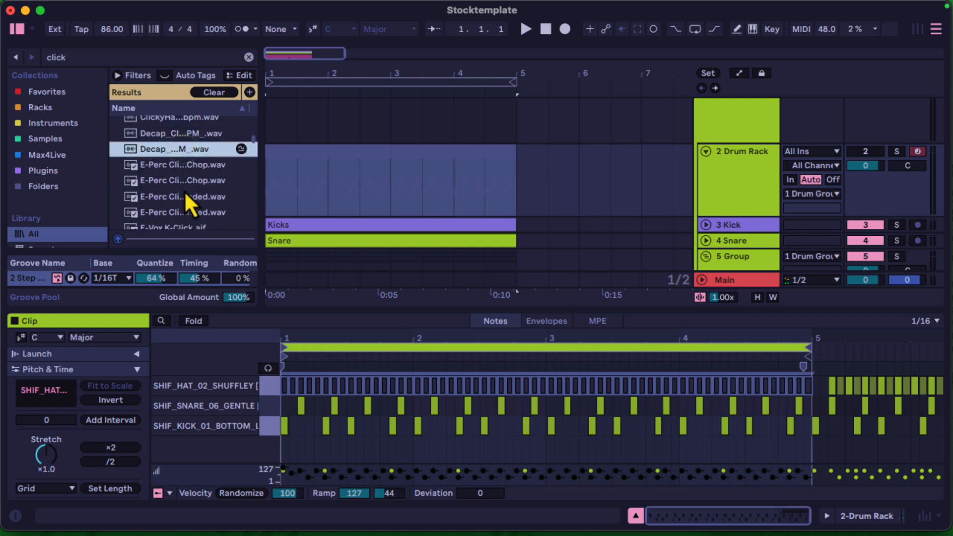
# Step: Audition and compare the different FIT Click.wav samples
pyautogui.scroll(-7, 183, 191)
pyautogui.click(179, 145)
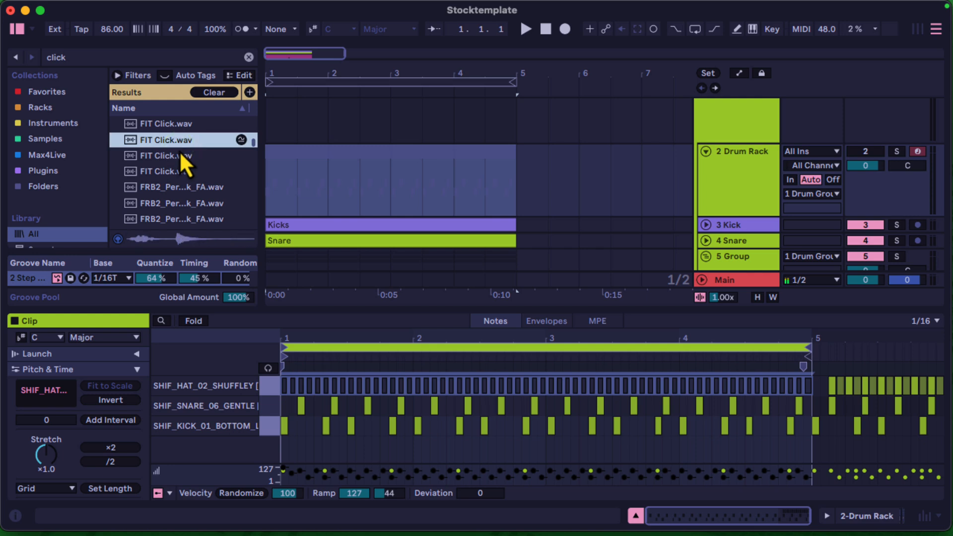
pyautogui.click(180, 154)
pyautogui.click(177, 168)
pyautogui.click(185, 140)
pyautogui.scroll(2, 182, 149)
pyautogui.click(182, 152)
pyautogui.scroll(-5, 184, 204)
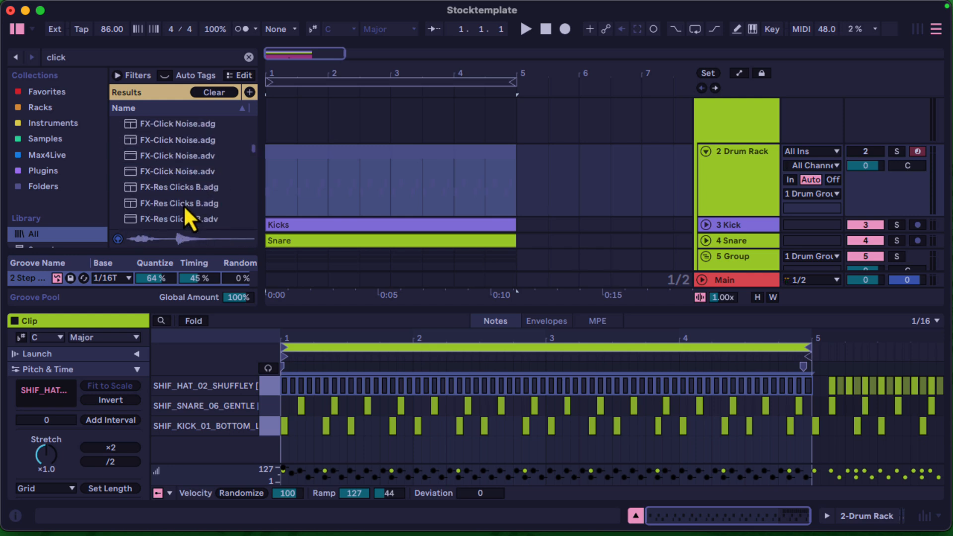
# Step: Look past the FX click presets and audition GSP_Click_1.wav and GSP_Click_2.wav
pyautogui.scroll(1, 196, 161)
pyautogui.click(195, 158)
pyautogui.scroll(-5, 192, 169)
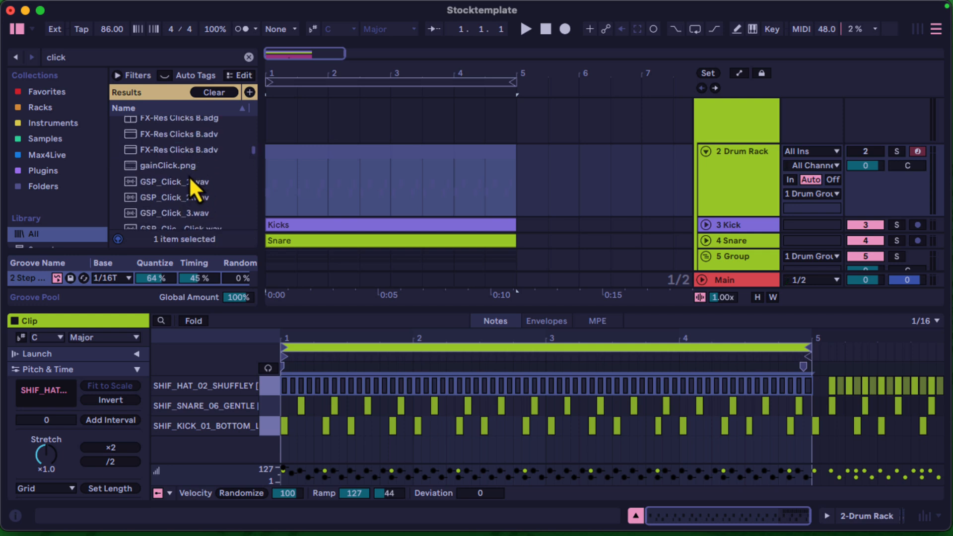
pyautogui.click(187, 181)
pyautogui.click(183, 196)
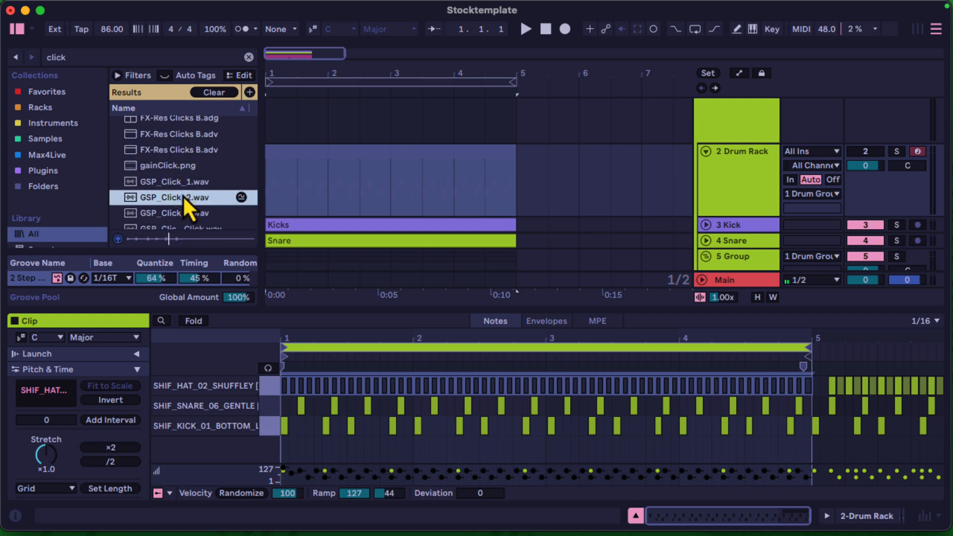
pyautogui.scroll(-5, 183, 195)
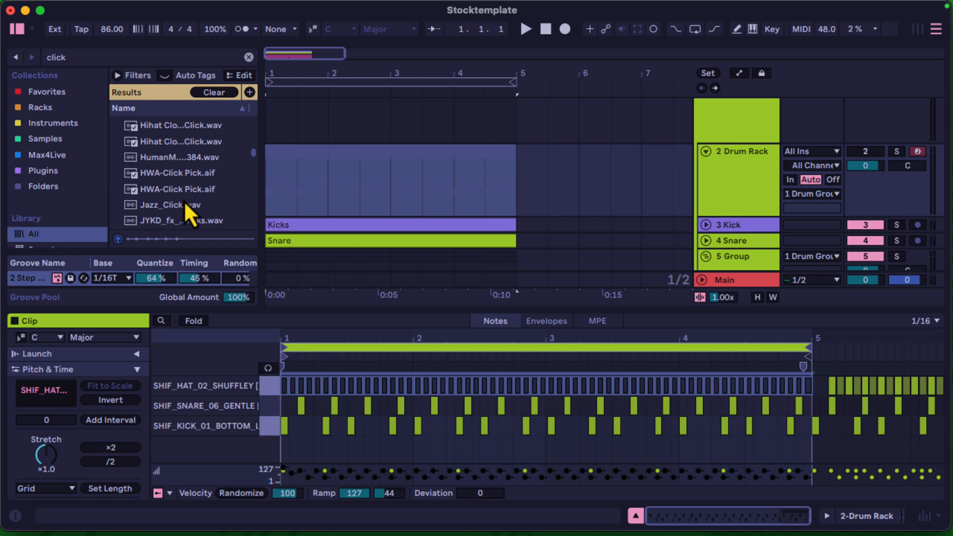
# Step: Hide the clip editor to lengthen the results list, and audition Jazz_Click.wav, the JYKD clicks and the Kick 808 layer
pyautogui.moveTo(206, 308); pyautogui.dragTo(200, 509)
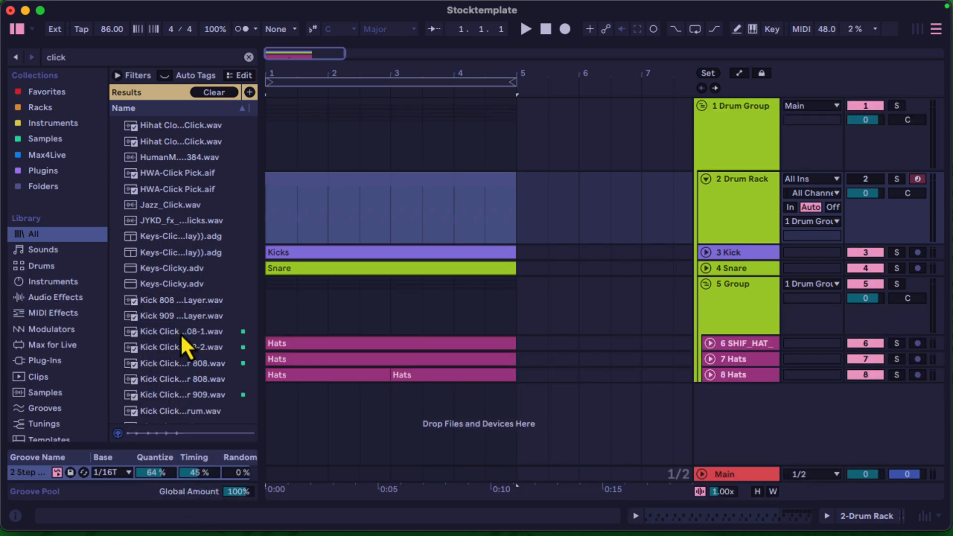
pyautogui.click(168, 211)
pyautogui.click(168, 220)
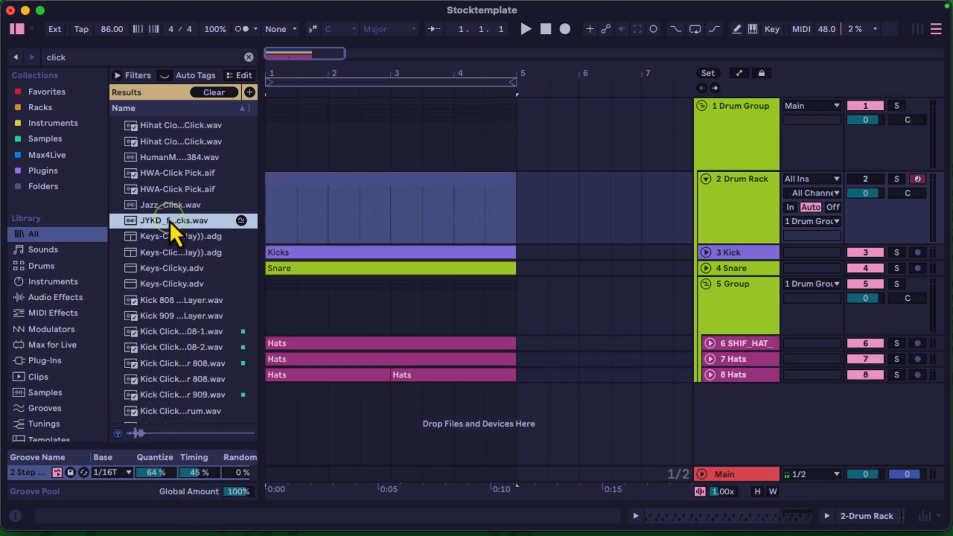
pyautogui.click(174, 301)
pyautogui.scroll(-1, 175, 301)
pyautogui.scroll(-4, 174, 302)
pyautogui.scroll(2, 188, 164)
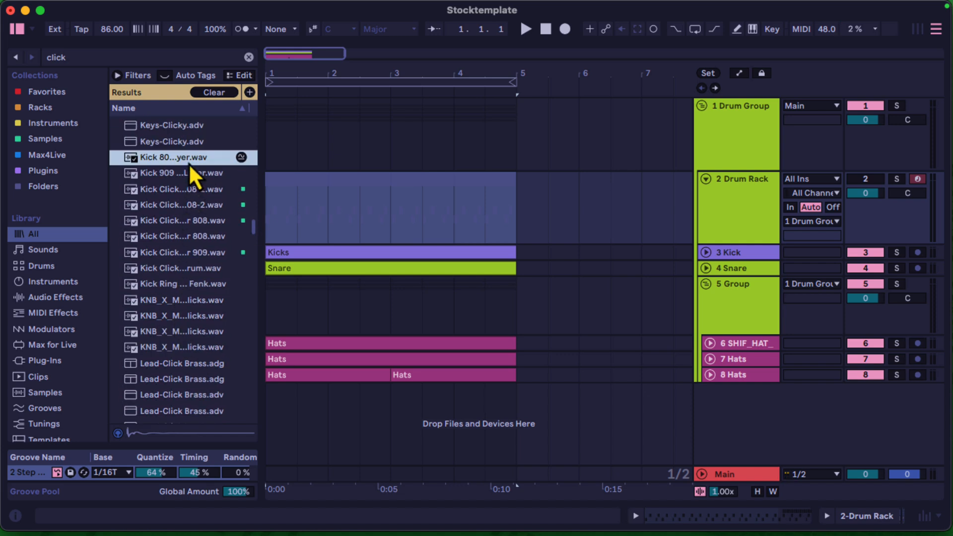
# Step: Audition the Kick 909 layer, the Kick Click Layer samples and Kick Ring Click Fenk.wav
pyautogui.click(187, 173)
pyautogui.click(189, 188)
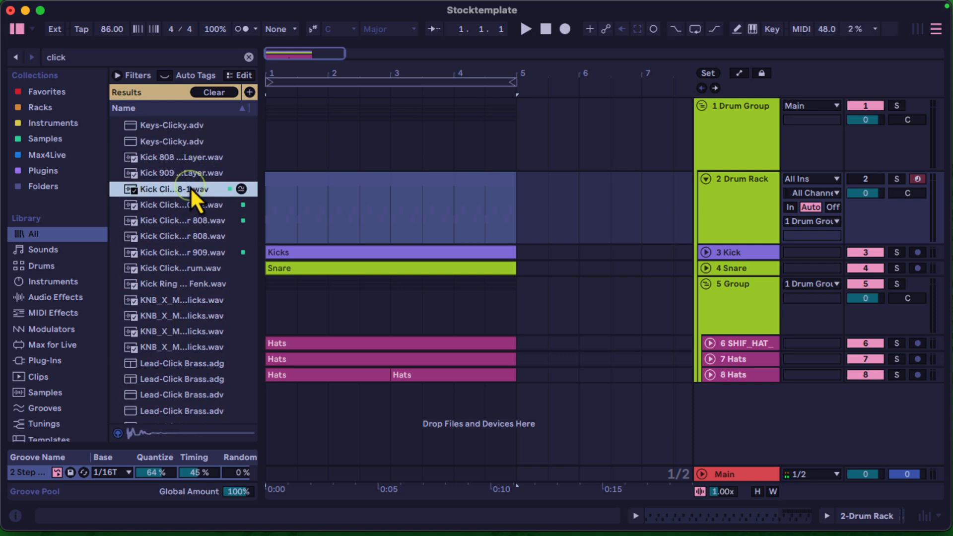
pyautogui.click(199, 223)
pyautogui.click(197, 238)
pyautogui.click(197, 253)
pyautogui.click(195, 269)
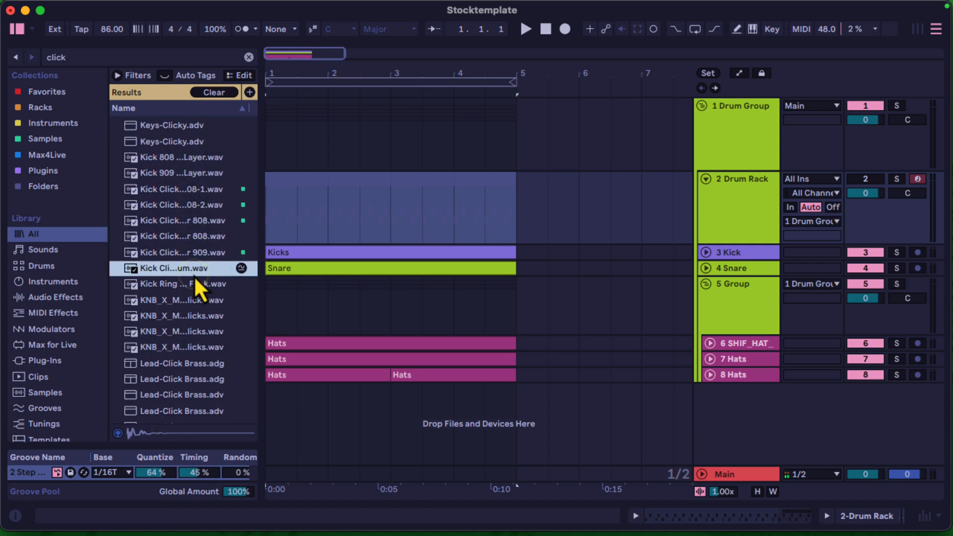
pyautogui.click(198, 285)
pyautogui.click(197, 189)
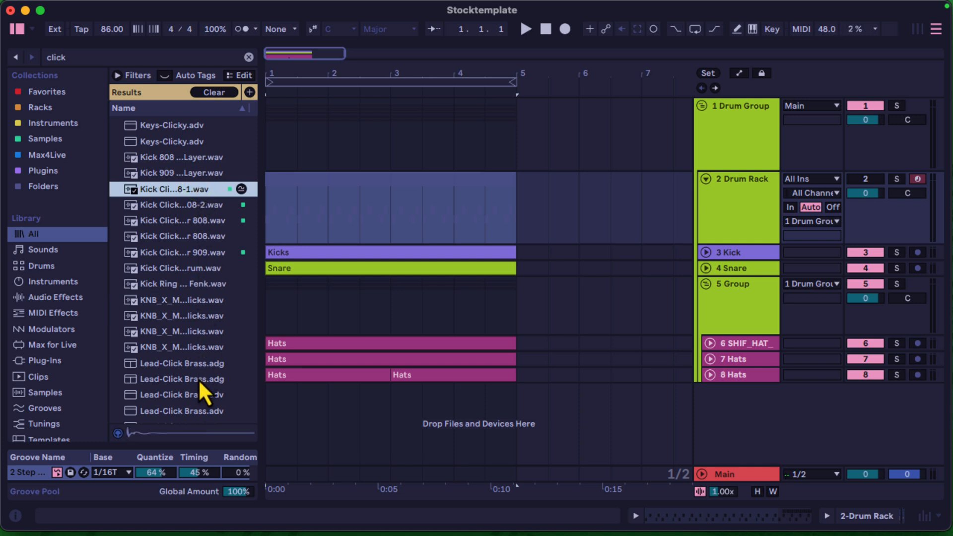
# Step: Widen the browser and audition the lh_oneshot_clap click samples, from high_click_clock through mid_click_pew
pyautogui.scroll(-6, 198, 379)
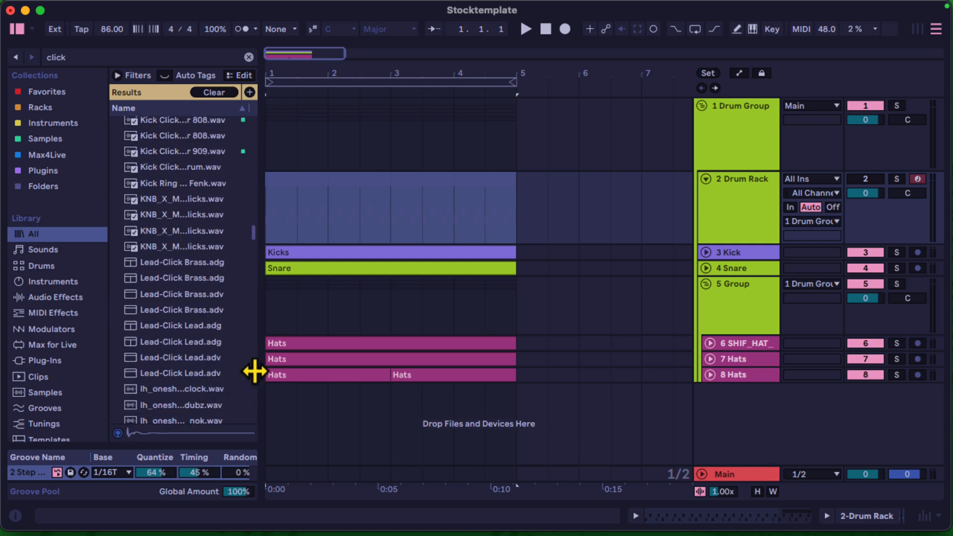
pyautogui.moveTo(261, 370); pyautogui.dragTo(451, 362)
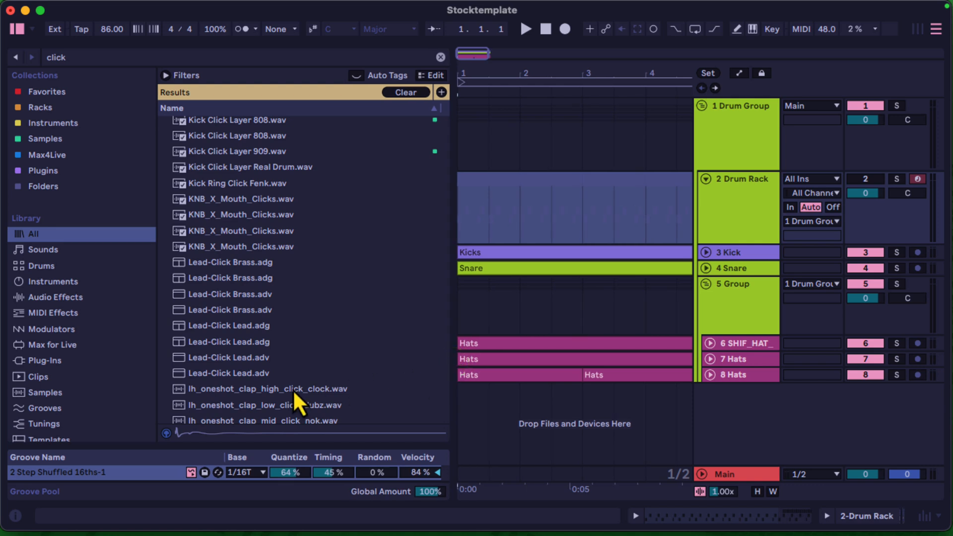
pyautogui.click(264, 394)
pyautogui.click(260, 405)
pyautogui.scroll(-5, 262, 397)
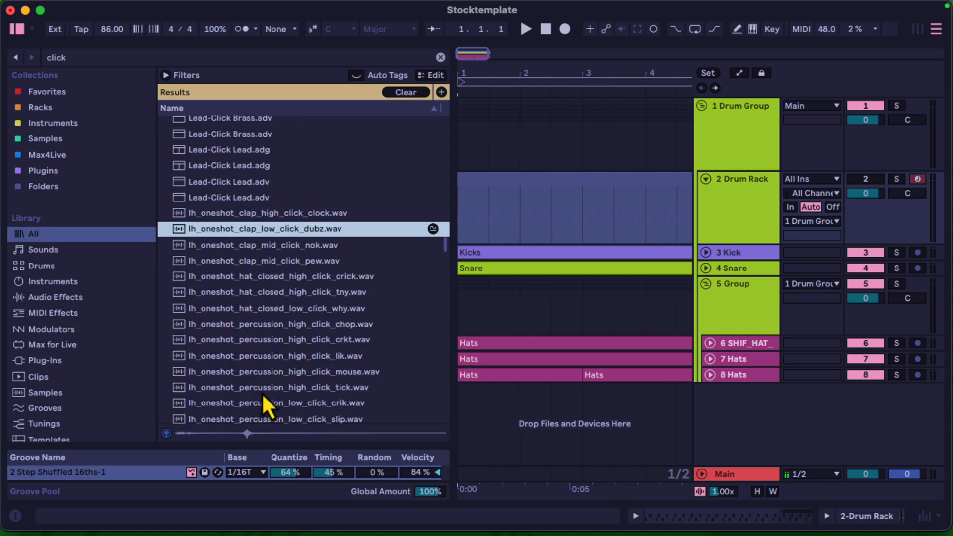
pyautogui.click(292, 245)
pyautogui.click(291, 259)
# Step: Audition the three lh_oneshot_hat_closed click samples and lh_oneshot_percussion_high_click_chop.wav
pyautogui.click(320, 278)
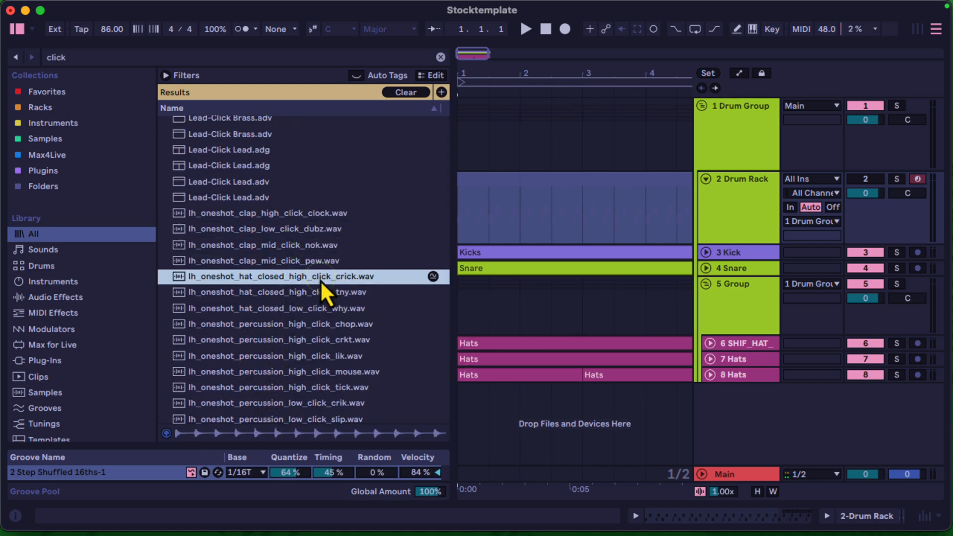
pyautogui.click(318, 291)
pyautogui.click(314, 309)
pyautogui.click(317, 325)
# Step: Audition and compare several MINUTES_percussion_sky_click.wav samples
pyautogui.scroll(-2, 317, 326)
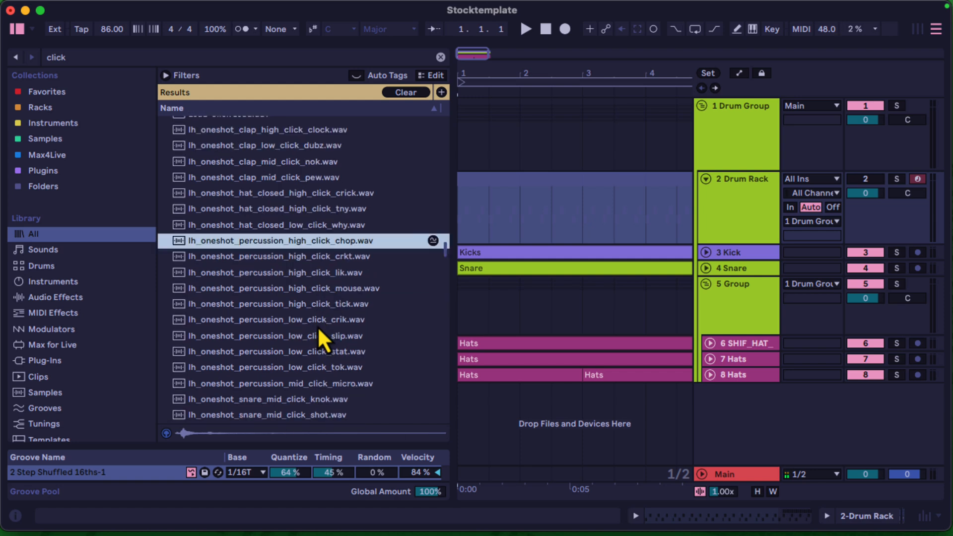
pyautogui.scroll(-5, 317, 326)
pyautogui.click(285, 284)
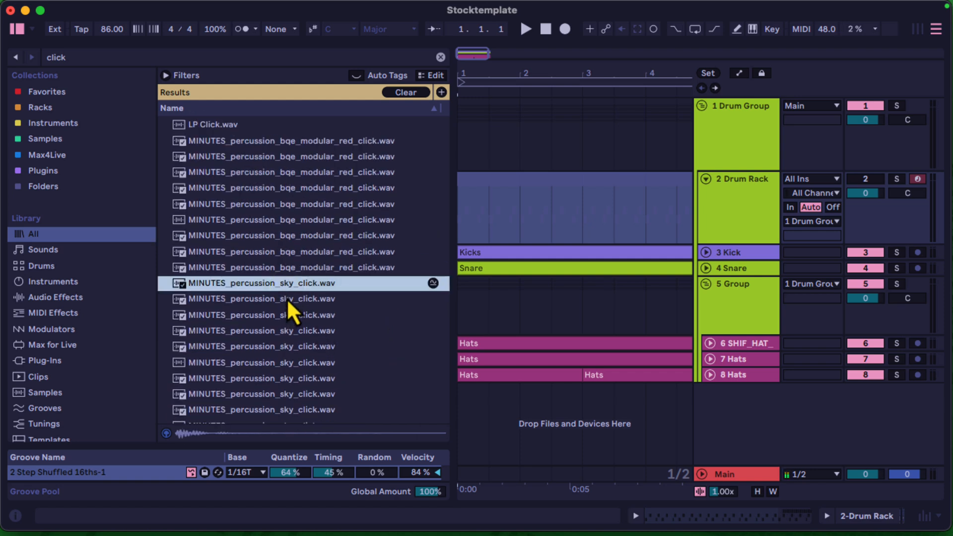
pyautogui.click(288, 299)
pyautogui.click(293, 282)
pyautogui.click(281, 373)
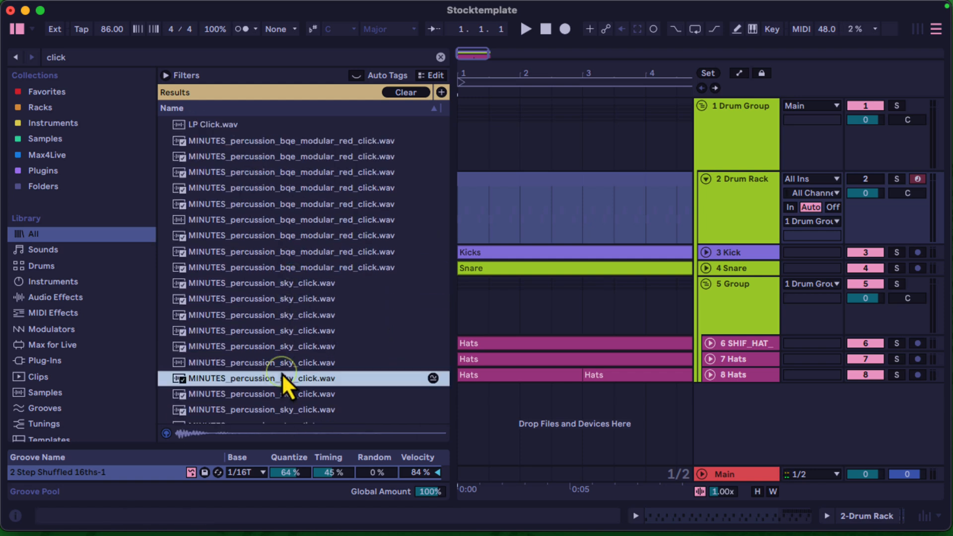
# Step: Audition MSKRB_foley_clicks_05.wav, an MM_2099_percussion_mouth_click.wav sample and MM_-_CLICK_KICK_-_FM.wav
pyautogui.scroll(-5, 295, 332)
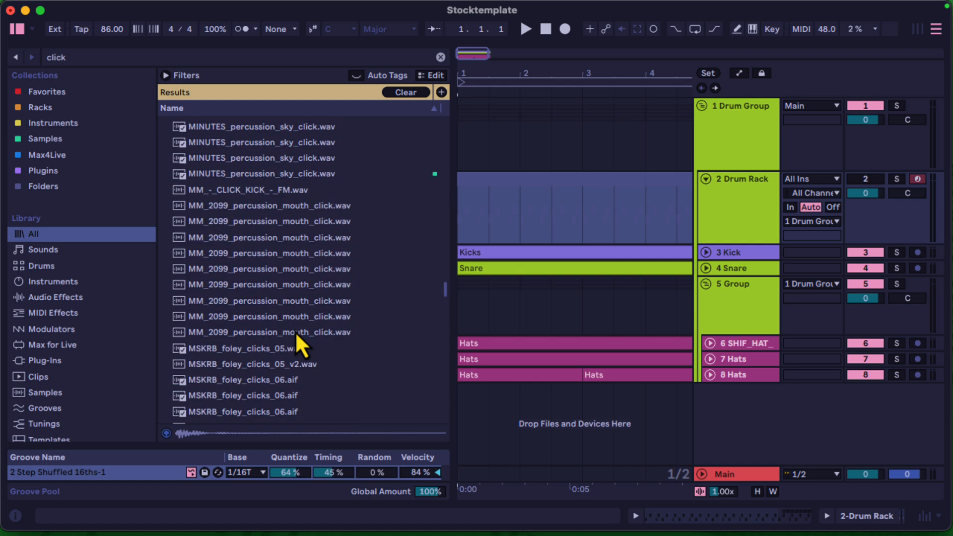
pyautogui.click(251, 348)
pyautogui.click(282, 335)
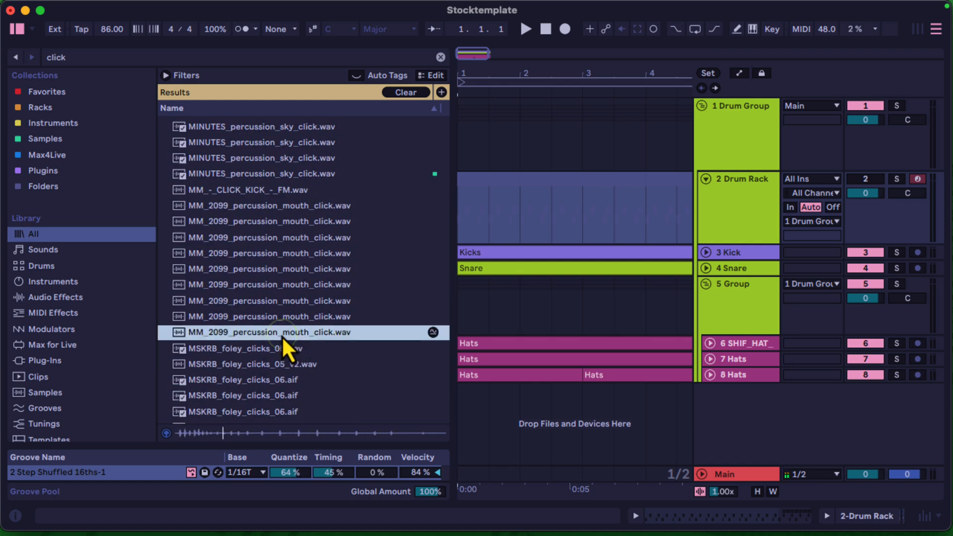
pyautogui.click(261, 191)
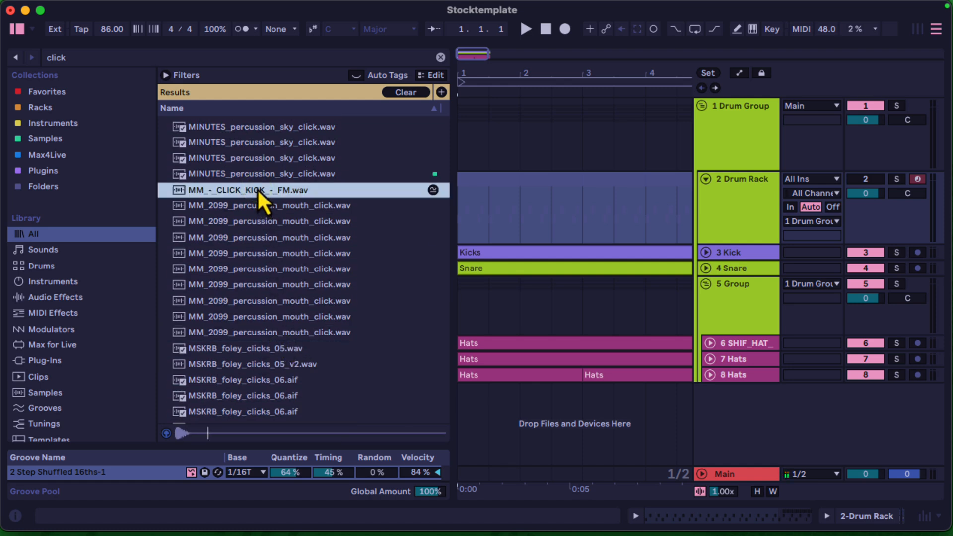
# Step: Unfold the Drum Rack and load MM_-_CLICK_KICK_-_FM.wav onto pads E1 and F1
pyautogui.doubleClick(738, 184)
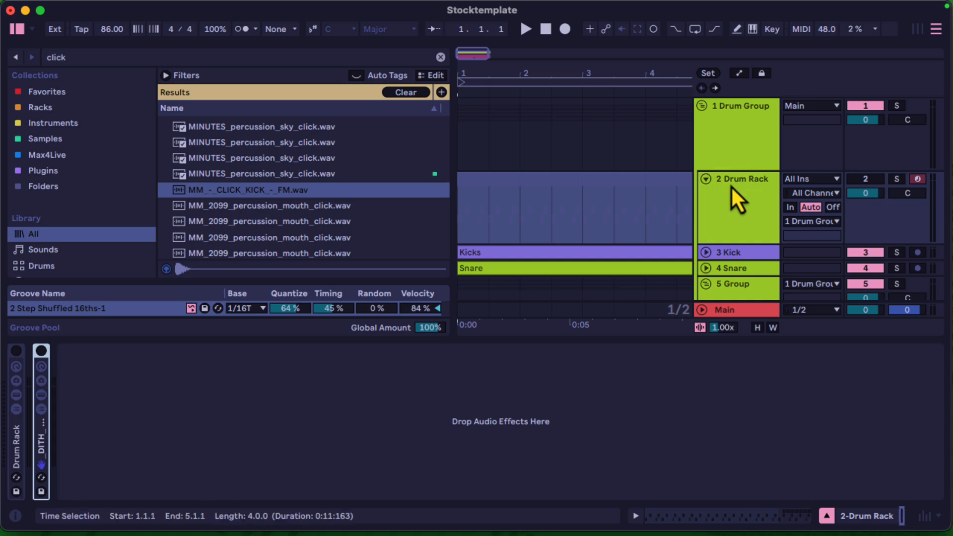
pyautogui.doubleClick(18, 464)
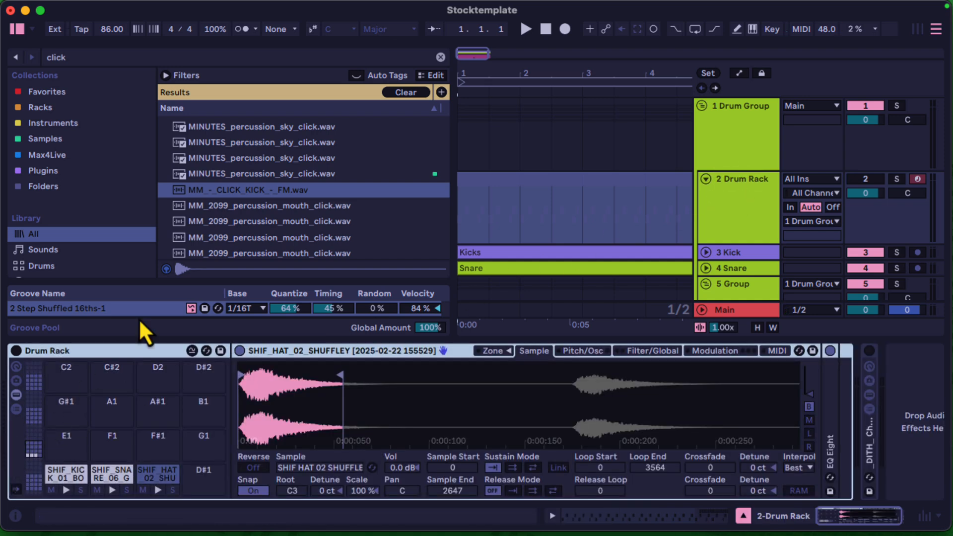
pyautogui.moveTo(255, 189); pyautogui.dragTo(70, 430)
pyautogui.moveTo(240, 194); pyautogui.dragTo(124, 449)
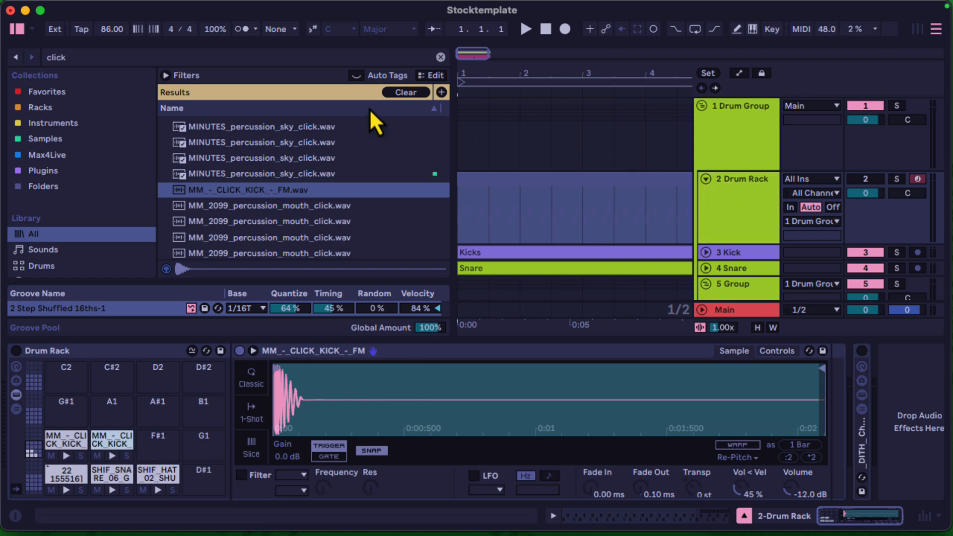
# Step: Hide the browser and reactivate the MIDI clip on the Drum Rack track
pyautogui.click(17, 29)
pyautogui.click(185, 189)
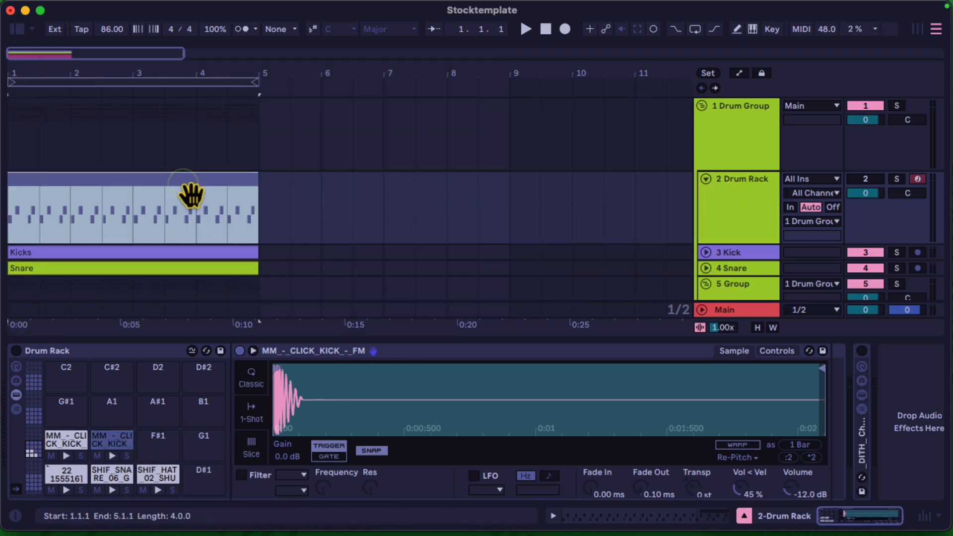
pyautogui.press('0')
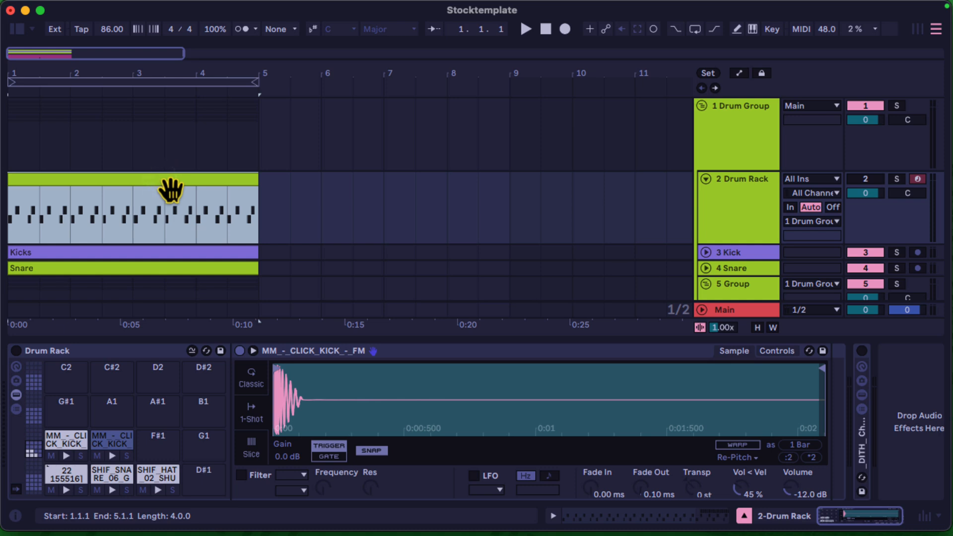
# Step: In the Drum Rack clip, move the kick notes to pad E1 and the snare notes to pad F1
pyautogui.doubleClick(174, 183)
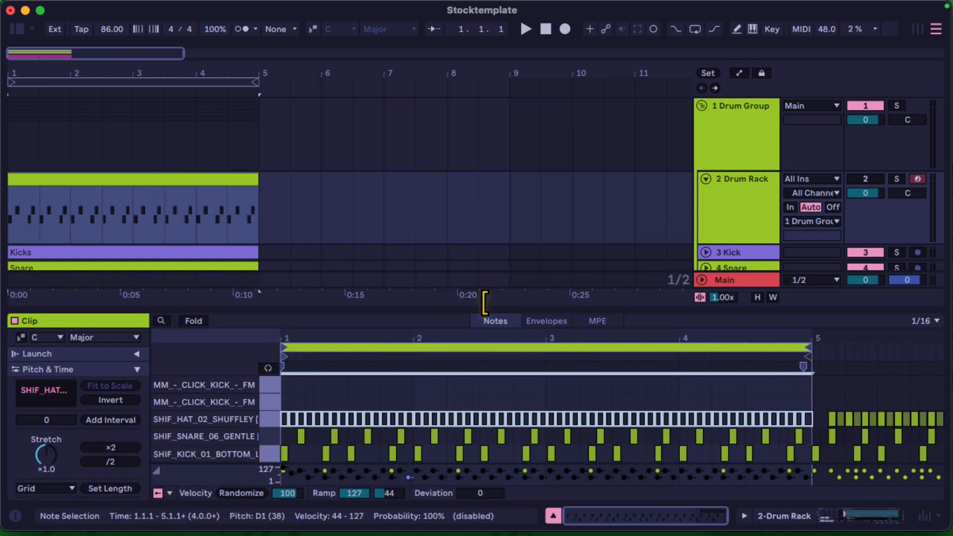
pyautogui.moveTo(808, 435); pyautogui.dragTo(299, 385)
pyautogui.click(301, 438)
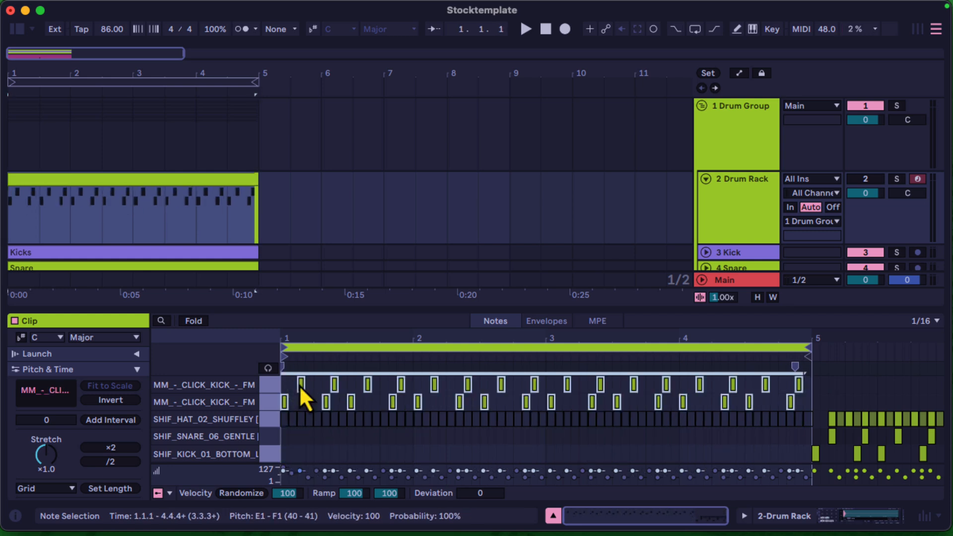
# Step: Play back the beat and unmute the Drum Rack track
pyautogui.click(213, 188)
pyautogui.press('space')
pyautogui.press('space')
pyautogui.press('space')
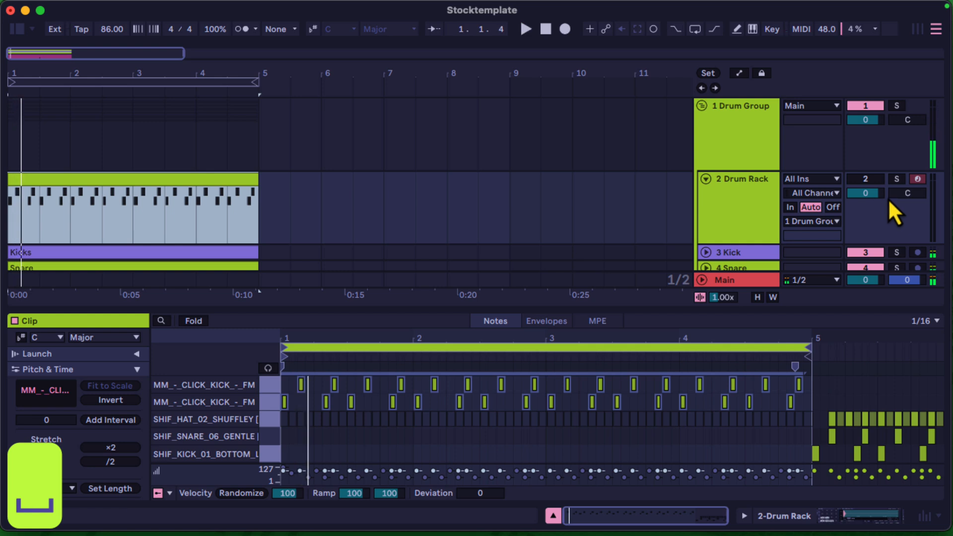
pyautogui.click(875, 179)
pyautogui.press('space')
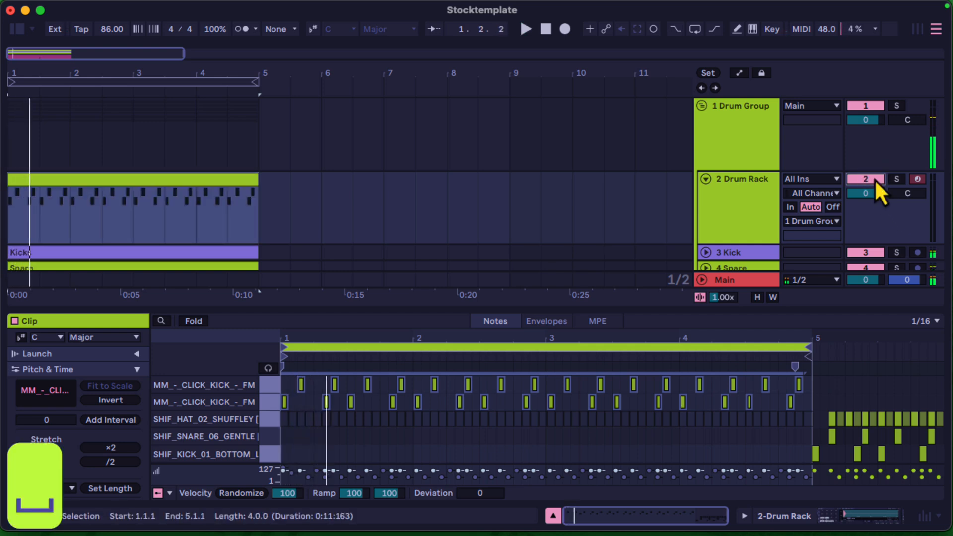
# Step: Route the Drum Rack track's output to Main and check it with a short playback
pyautogui.click(830, 223)
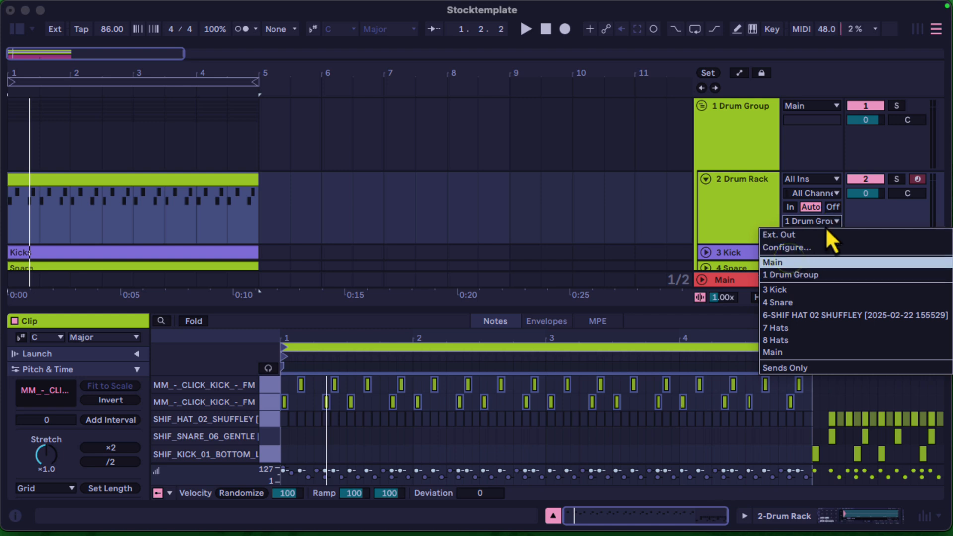
pyautogui.click(824, 261)
pyautogui.press('space')
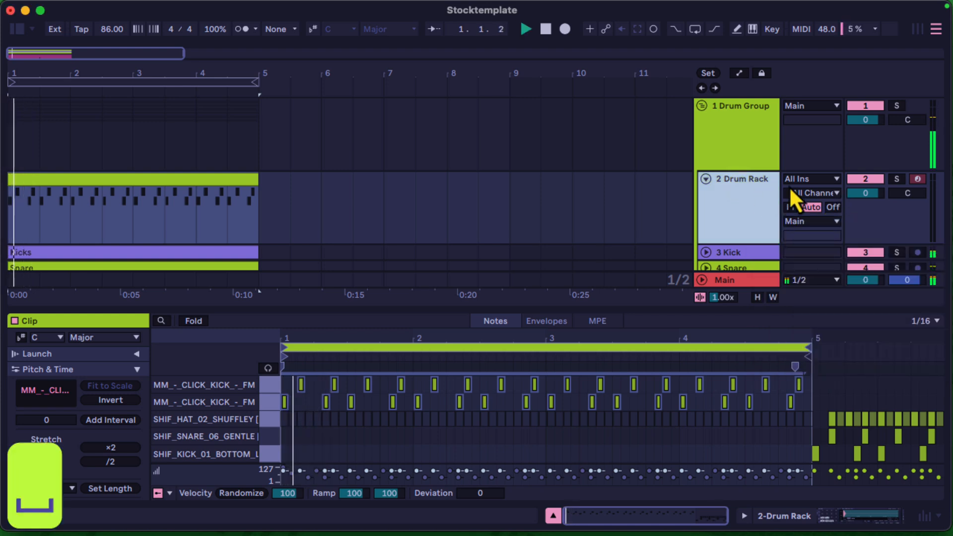
pyautogui.press('space')
# Step: Solo the Drum Rack track and show its devices while playing the clip
pyautogui.click(897, 179)
pyautogui.press('space')
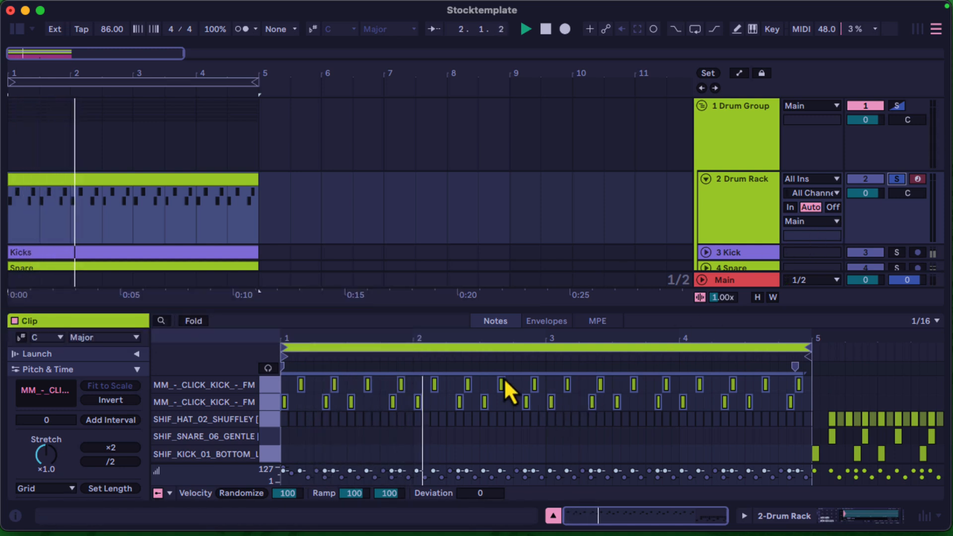
pyautogui.click(196, 191)
pyautogui.click(716, 192)
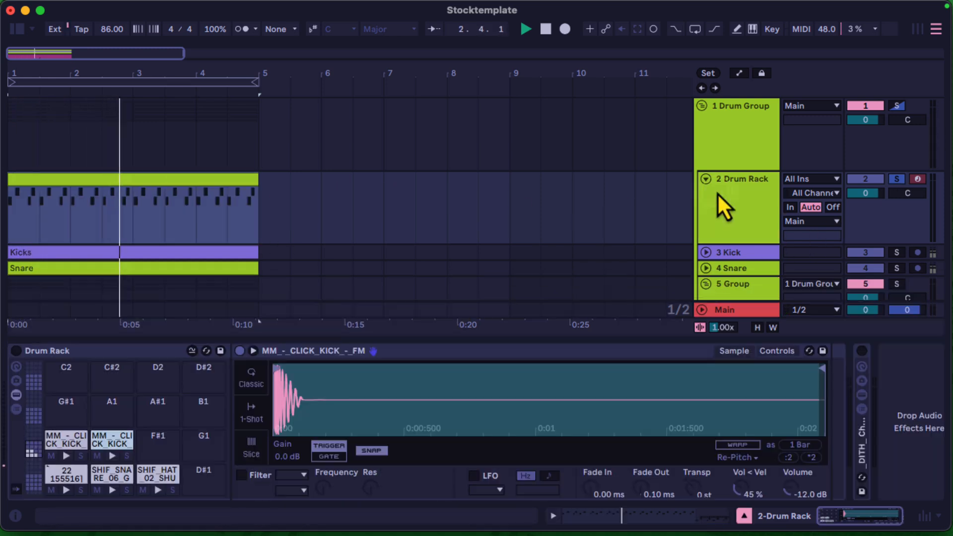
pyautogui.press('space')
pyautogui.press('space')
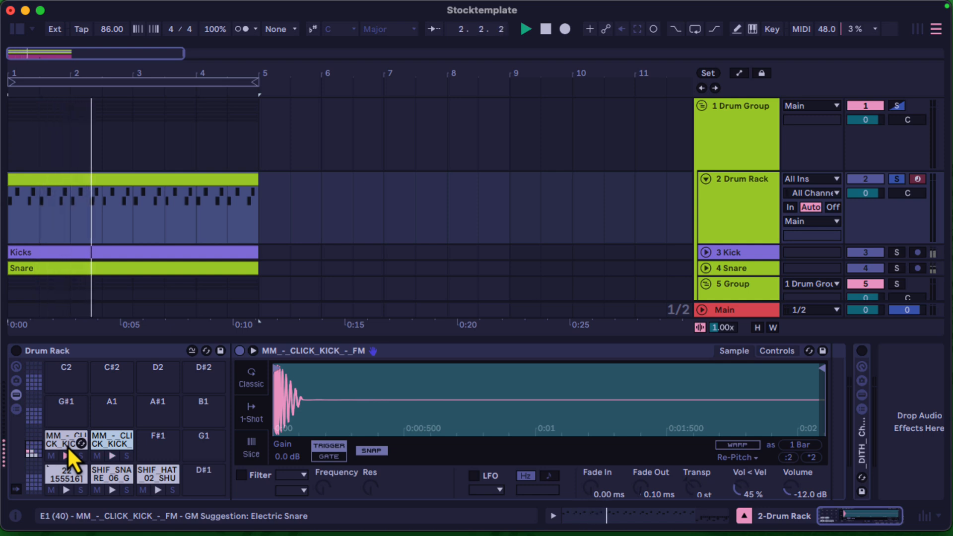
# Step: Turn on the Drum Rack device and play back the click layers on pads E1 and F1
pyautogui.click(67, 446)
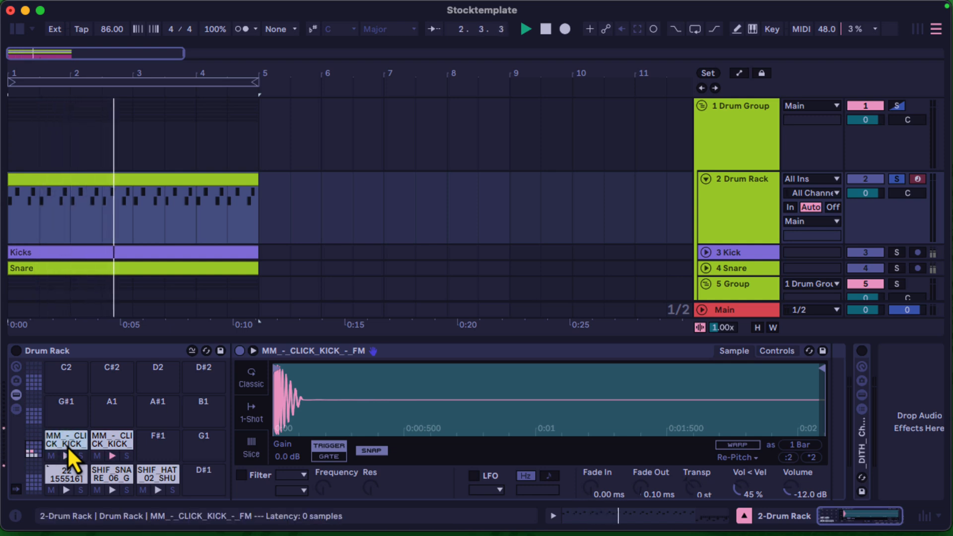
pyautogui.click(17, 351)
pyautogui.press('space')
pyautogui.press('space')
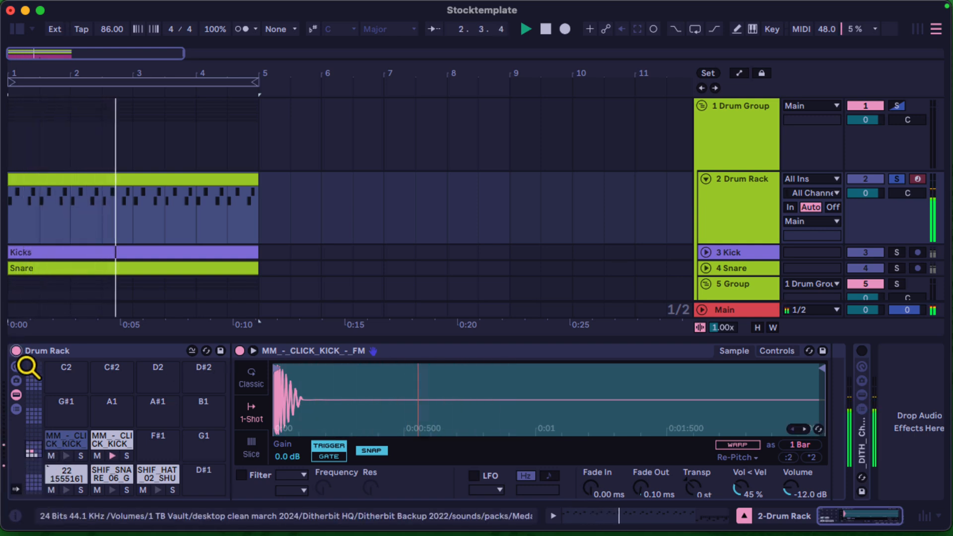
pyautogui.click(109, 442)
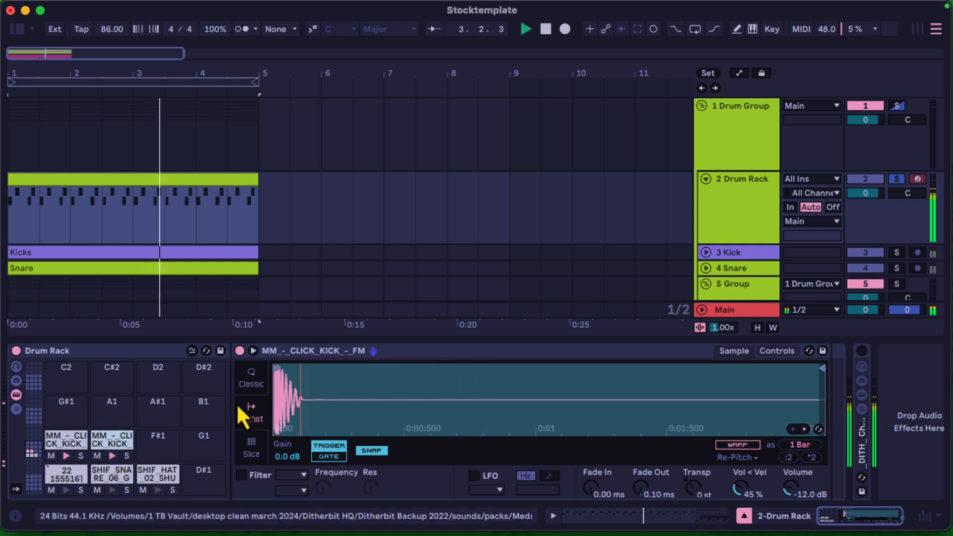
pyautogui.rightClick(409, 351)
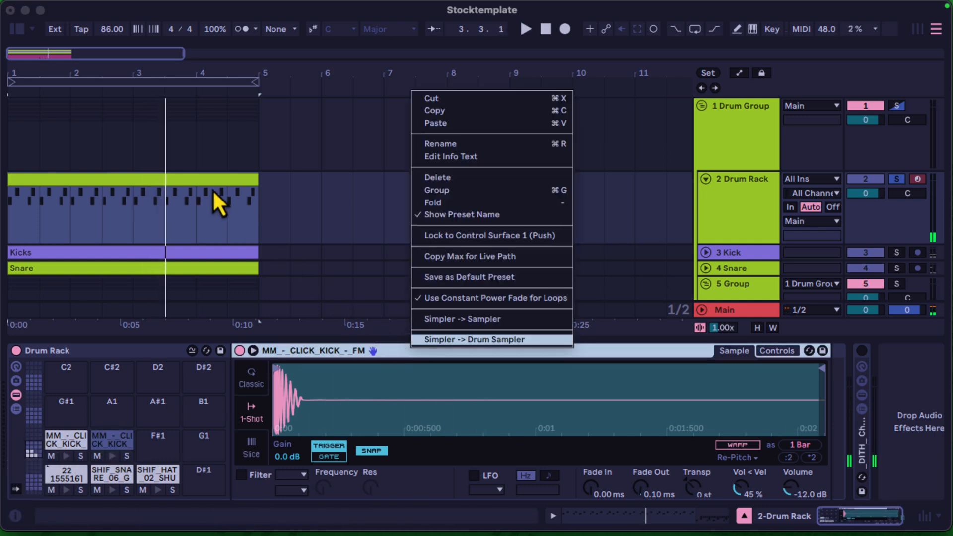
pyautogui.click(22, 31)
# Step: Audition the 808 and 909 kick click layers and replace pad E1's sample with Kick 808 Click Layer.wav
pyautogui.click(20, 29)
pyautogui.scroll(2, 327, 151)
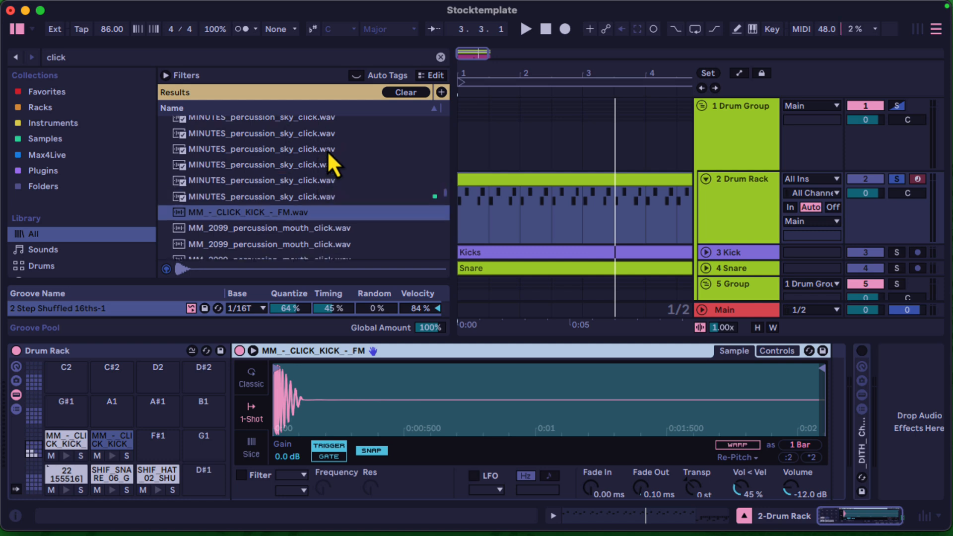
pyautogui.scroll(10, 327, 151)
pyautogui.scroll(-5, 327, 150)
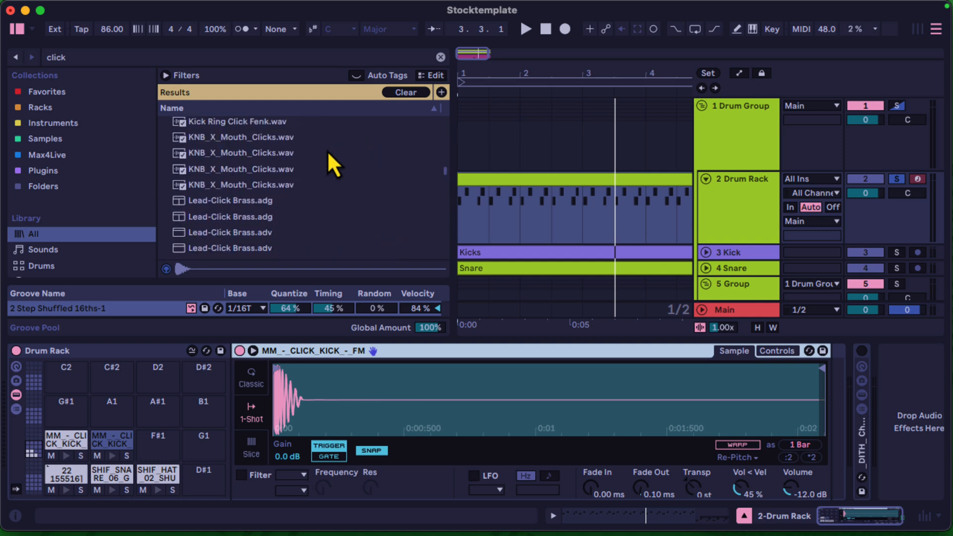
pyautogui.scroll(5, 327, 151)
pyautogui.click(248, 193)
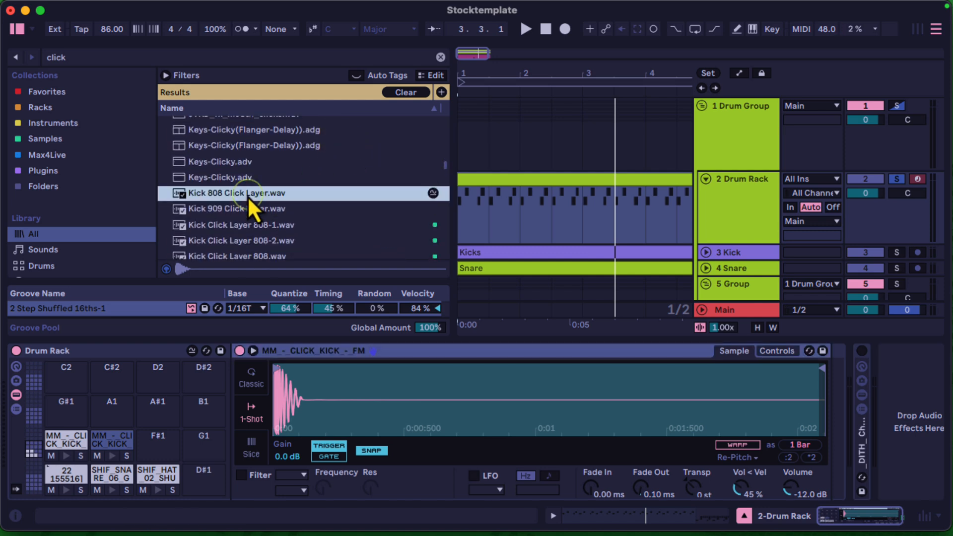
pyautogui.click(243, 209)
pyautogui.click(243, 225)
pyautogui.click(243, 242)
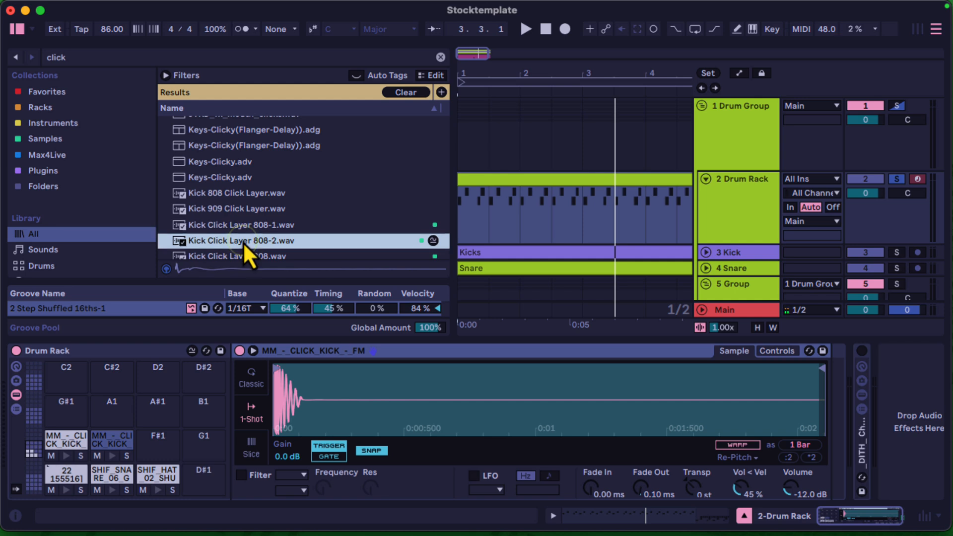
pyautogui.moveTo(243, 195); pyautogui.dragTo(55, 439)
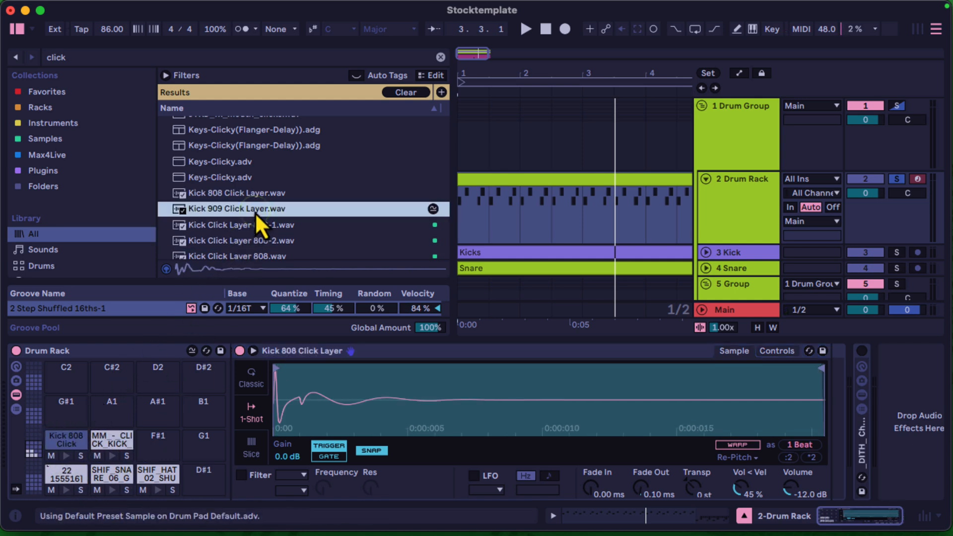
# Step: Audition more Kick Click Layer samples and replace pad F1's sample with Kick Click Layer 808.wav
pyautogui.scroll(-3, 255, 213)
pyautogui.click(269, 163)
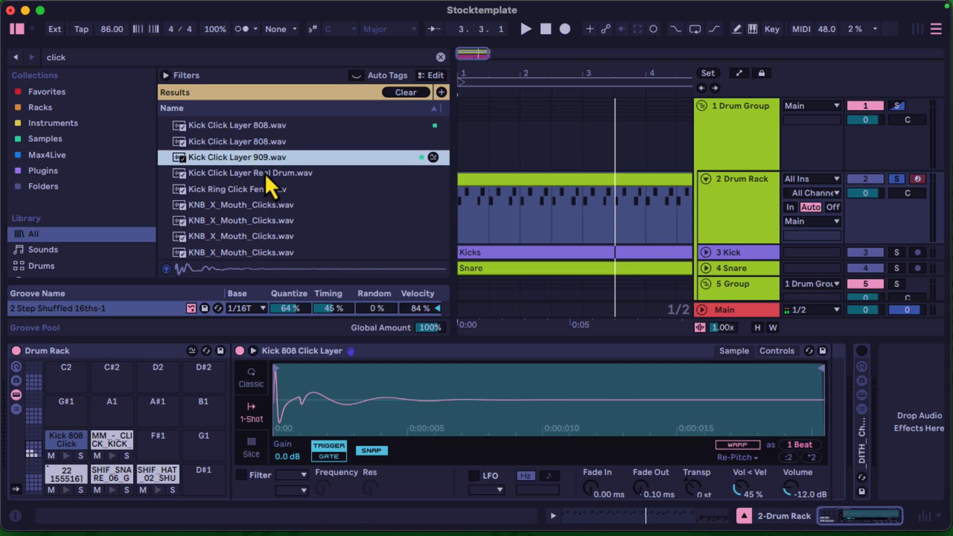
pyautogui.click(264, 173)
pyautogui.click(274, 142)
pyautogui.click(272, 127)
pyautogui.moveTo(270, 127); pyautogui.dragTo(112, 446)
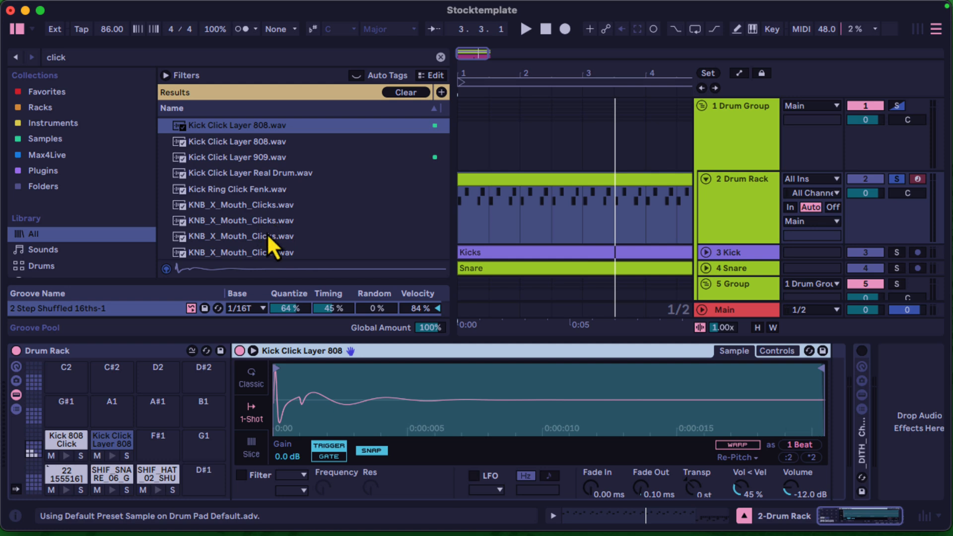
# Step: Undo the last sample replacement on pad F1 and convert its MM_-_CLICK_KICK_-_FM Simpler to a Drum Sampler
pyautogui.press('super+z')
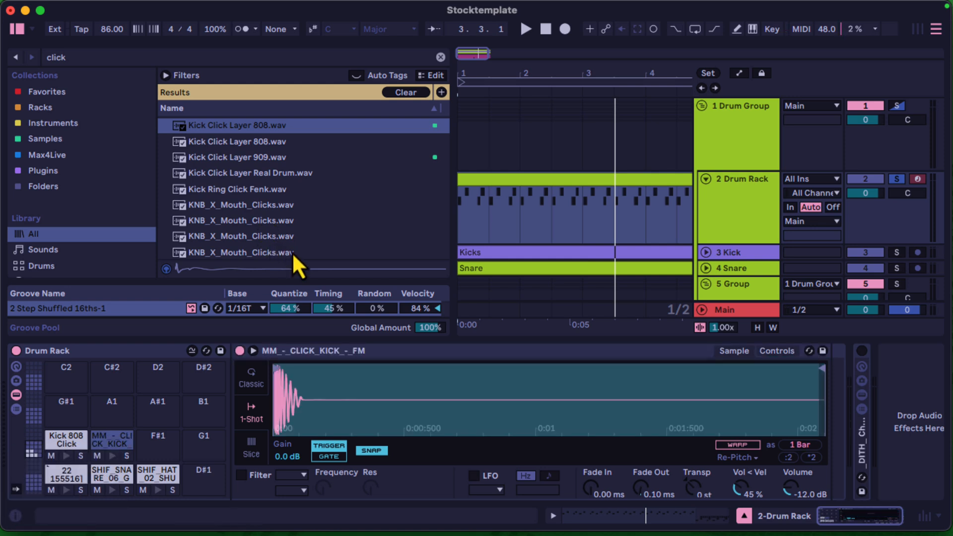
pyautogui.click(423, 351)
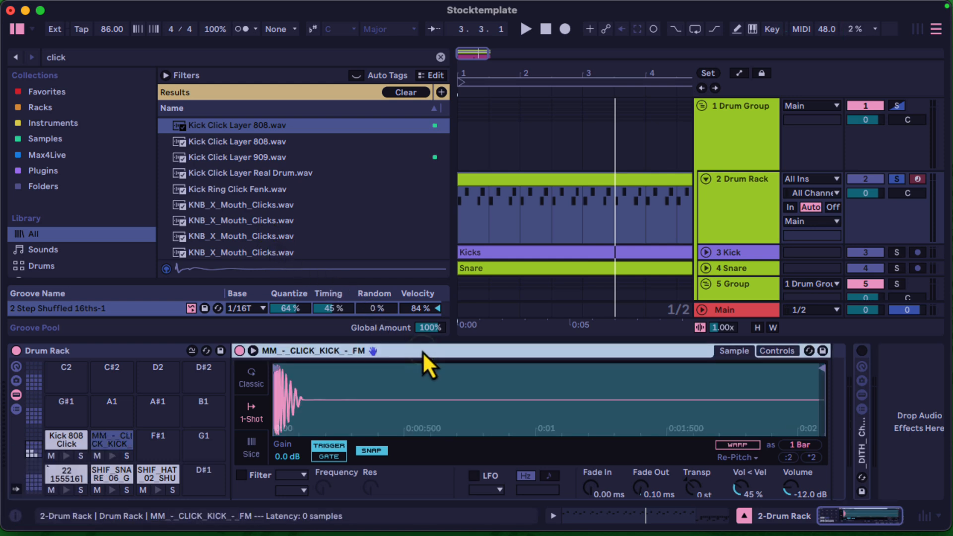
pyautogui.rightClick(423, 351)
pyautogui.click(455, 341)
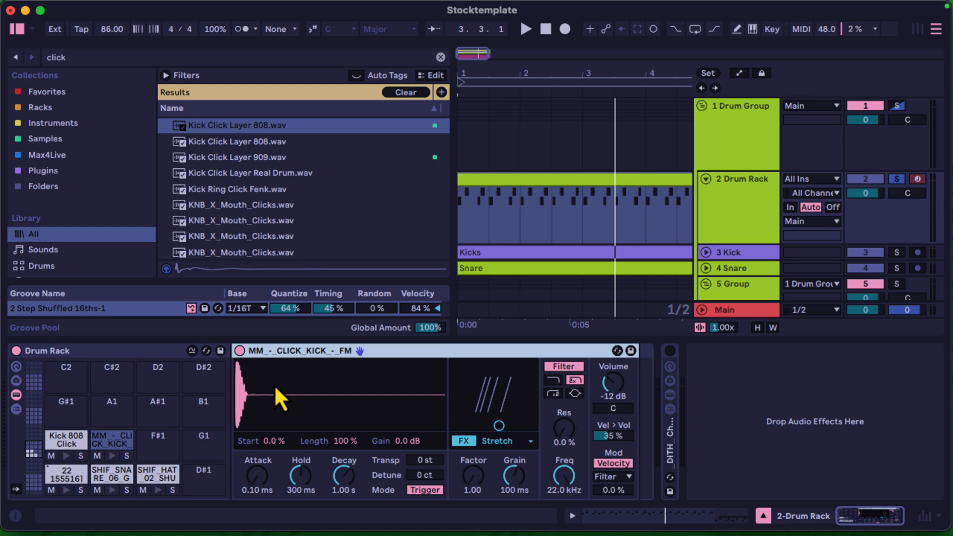
# Step: Convert the Kick 808 Click Layer Simpler on the neighbouring pad to a Drum Sampler
pyautogui.click(61, 436)
pyautogui.click(387, 354)
pyautogui.rightClick(389, 353)
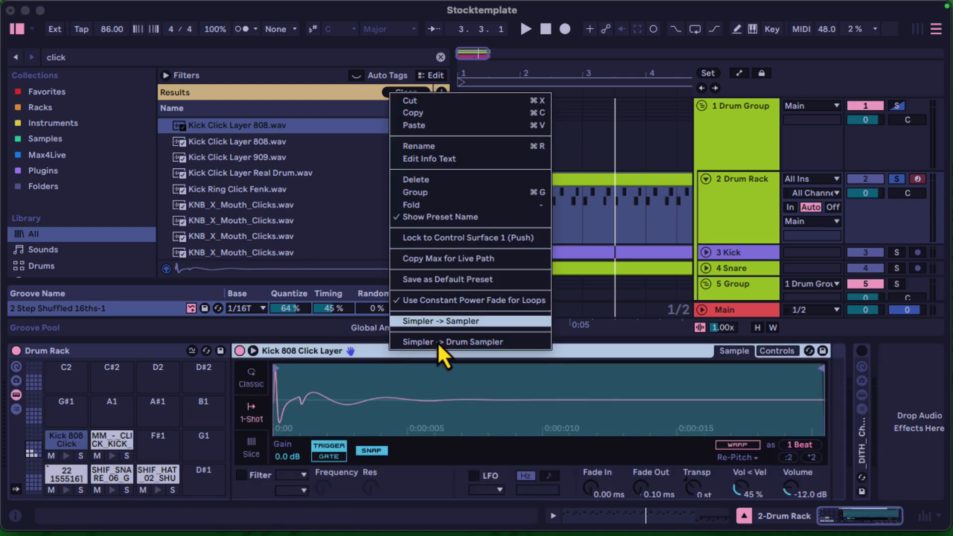
pyautogui.click(437, 341)
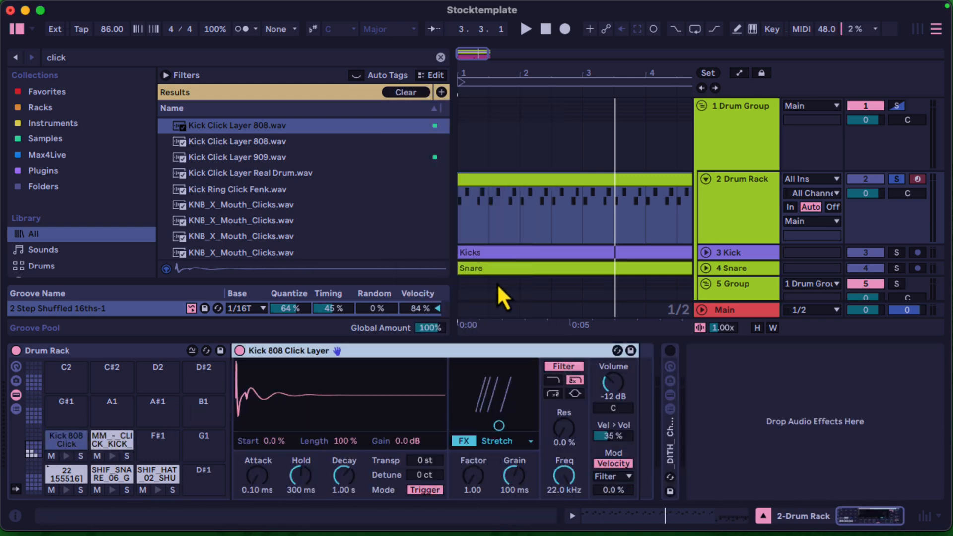
# Step: Open the Drum Rack clip's notes, play the clip briefly and unsolo the Drum Rack track
pyautogui.doubleClick(602, 198)
pyautogui.press('space')
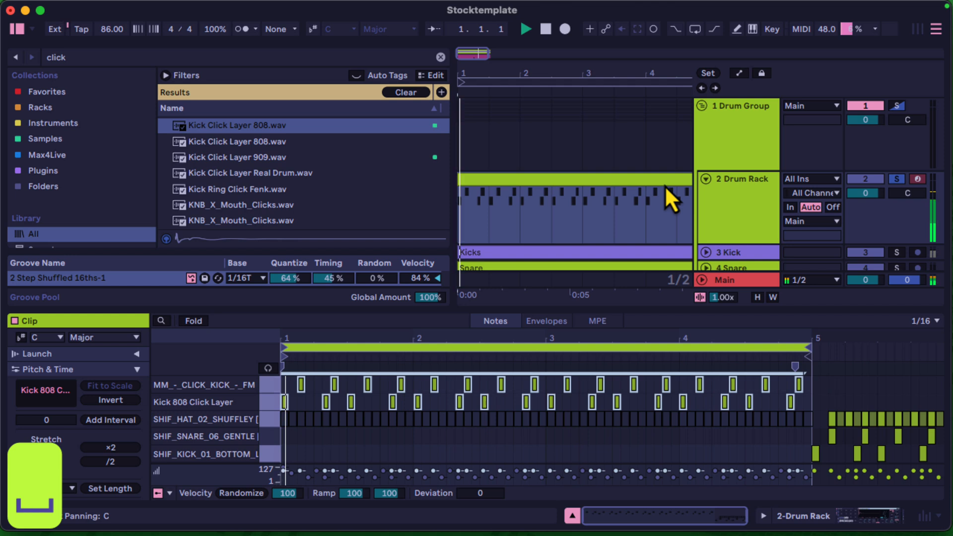
pyautogui.click(897, 180)
pyautogui.press('space')
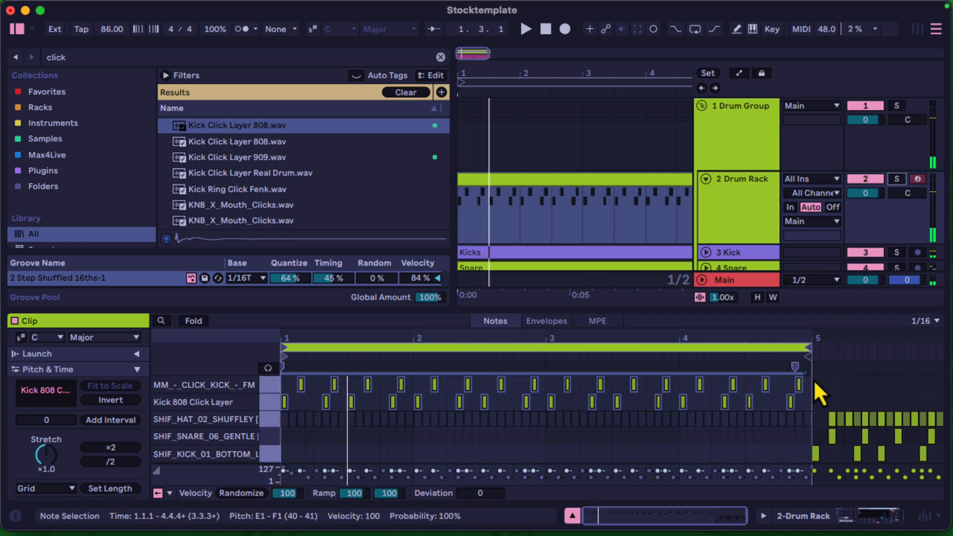
# Step: Select all notes in the two click layer rows of the Drum Rack clip and invert them
pyautogui.click(271, 401)
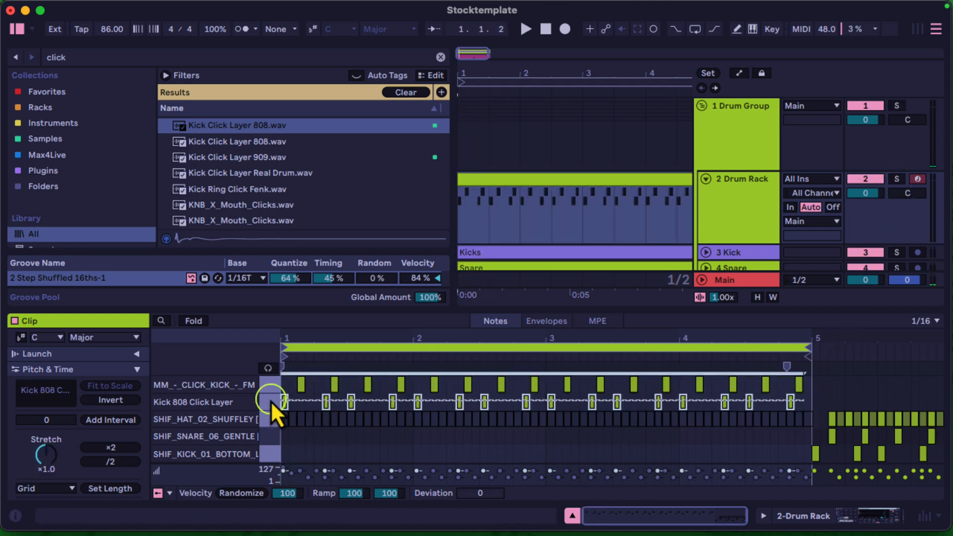
pyautogui.click(326, 403)
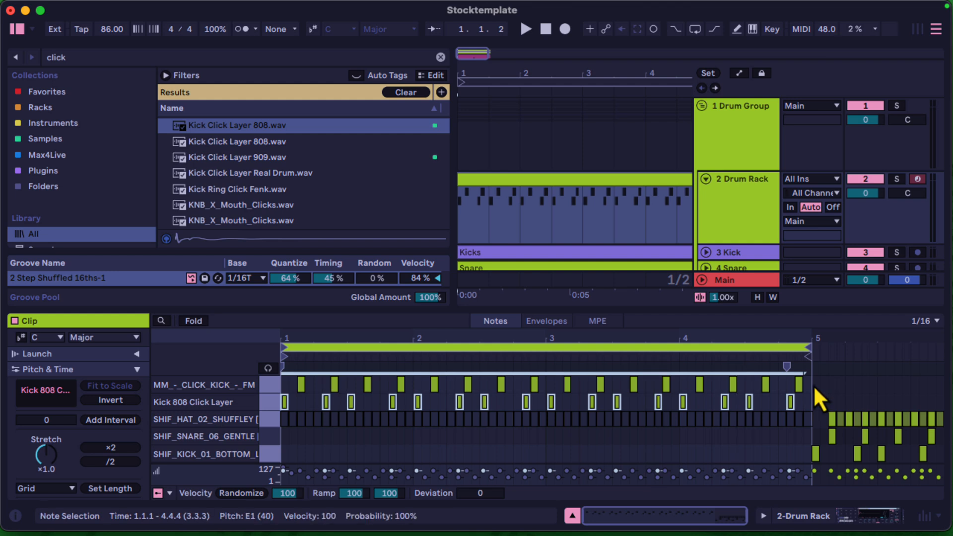
pyautogui.moveTo(814, 384); pyautogui.dragTo(248, 408)
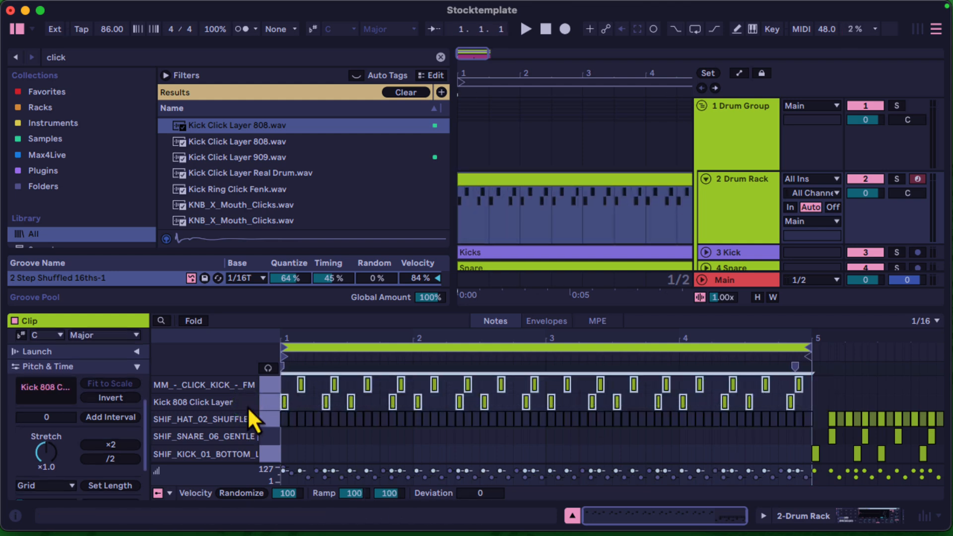
pyautogui.click(117, 400)
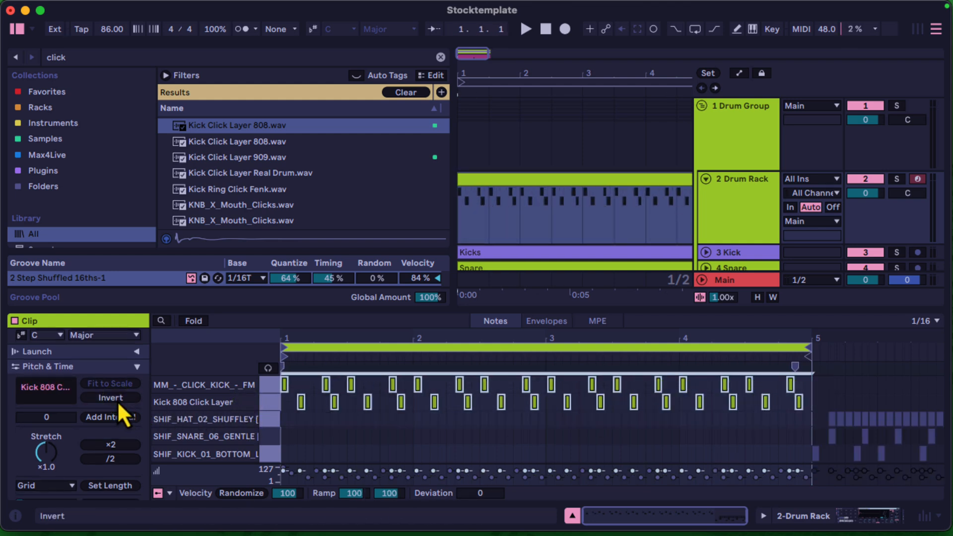
# Step: Play the inverted click notes with the Drum Rack soloed, view both click pads' devices, and unsolo the track
pyautogui.press('space')
pyautogui.click(902, 181)
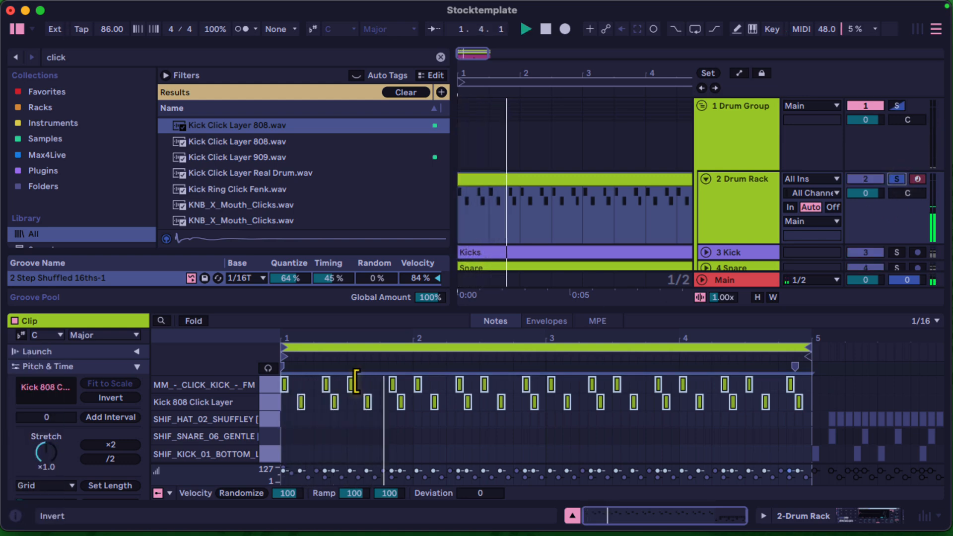
pyautogui.click(754, 177)
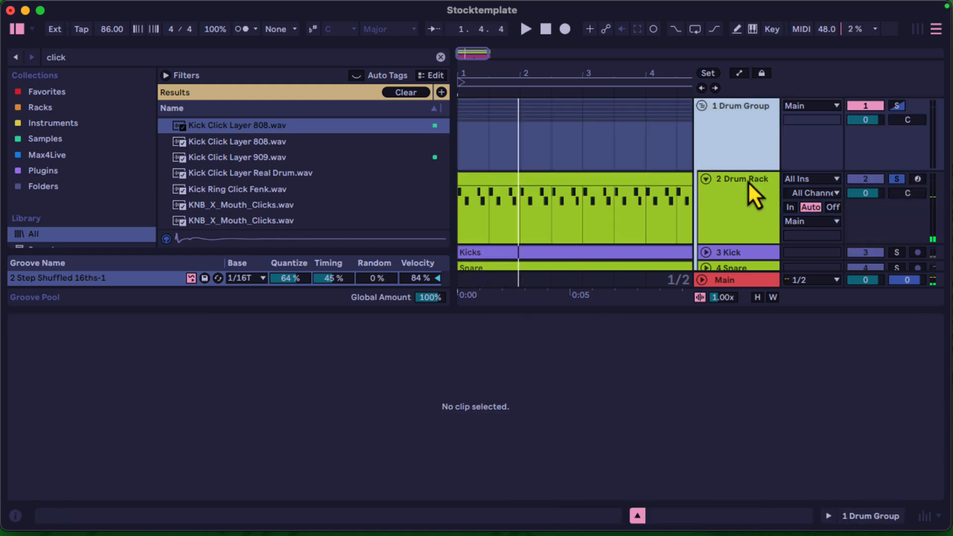
pyautogui.doubleClick(748, 182)
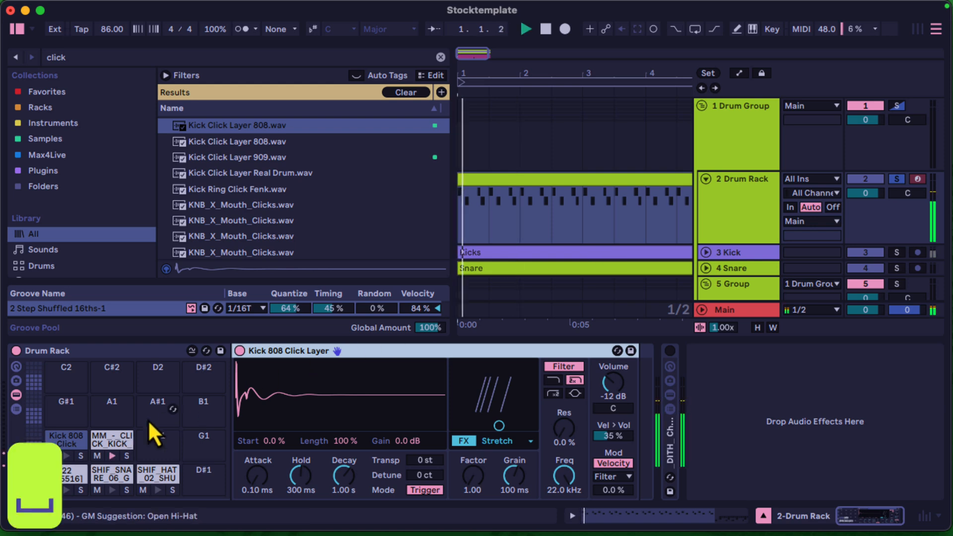
pyautogui.click(115, 433)
pyautogui.click(64, 442)
pyautogui.press('space')
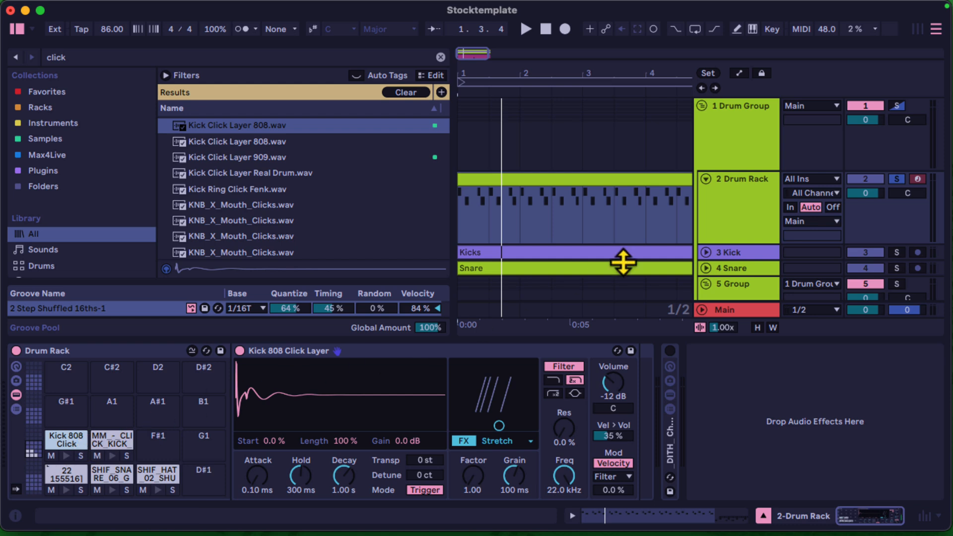
pyautogui.click(896, 179)
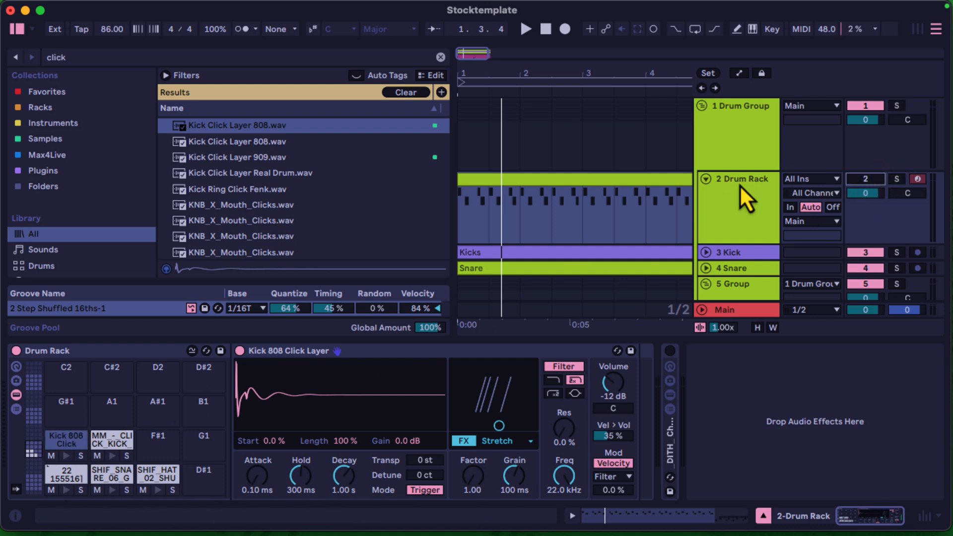
# Step: Select the hats group track 5 Group and search the browser for "live 8", looking through the results
pyautogui.scroll(-5, 740, 184)
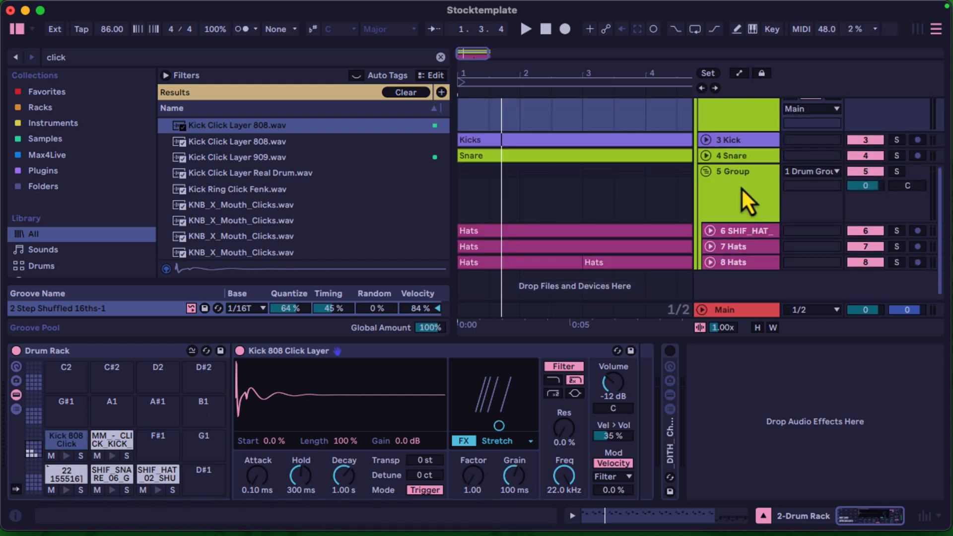
pyautogui.click(743, 190)
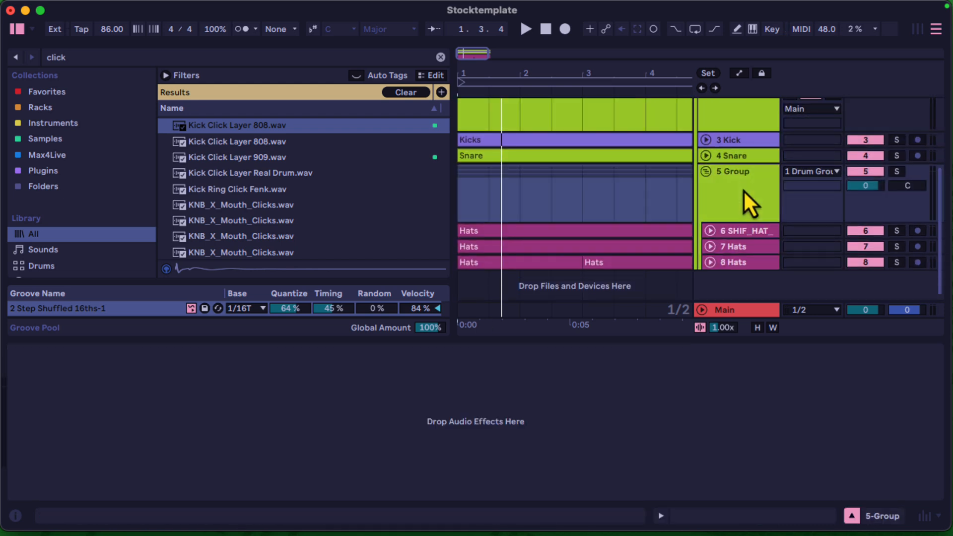
pyautogui.click(440, 58)
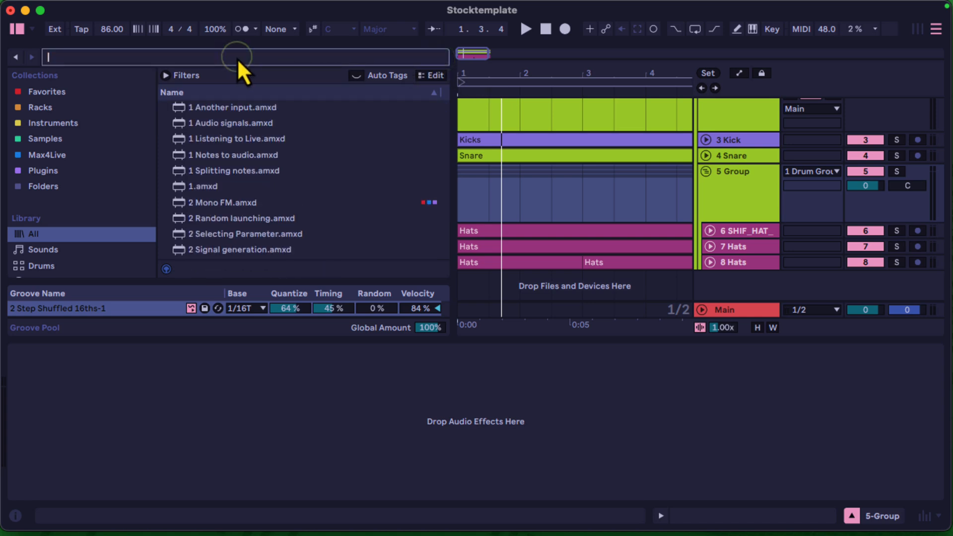
pyautogui.write('live')
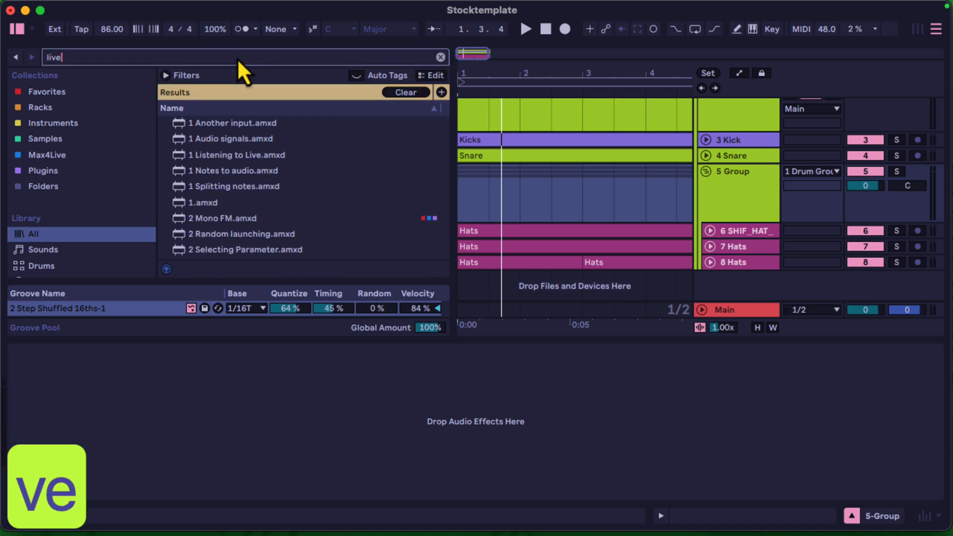
pyautogui.write(' 8')
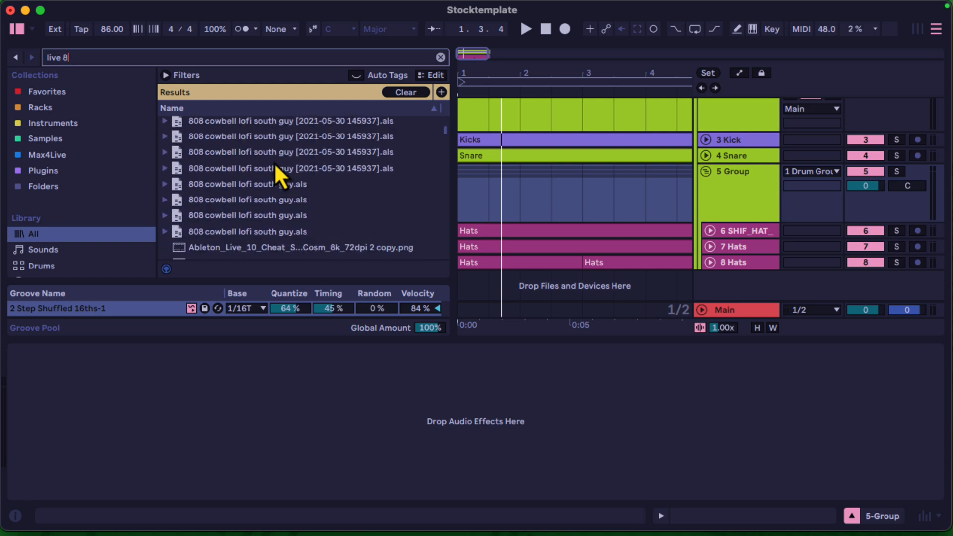
pyautogui.scroll(-15, 274, 163)
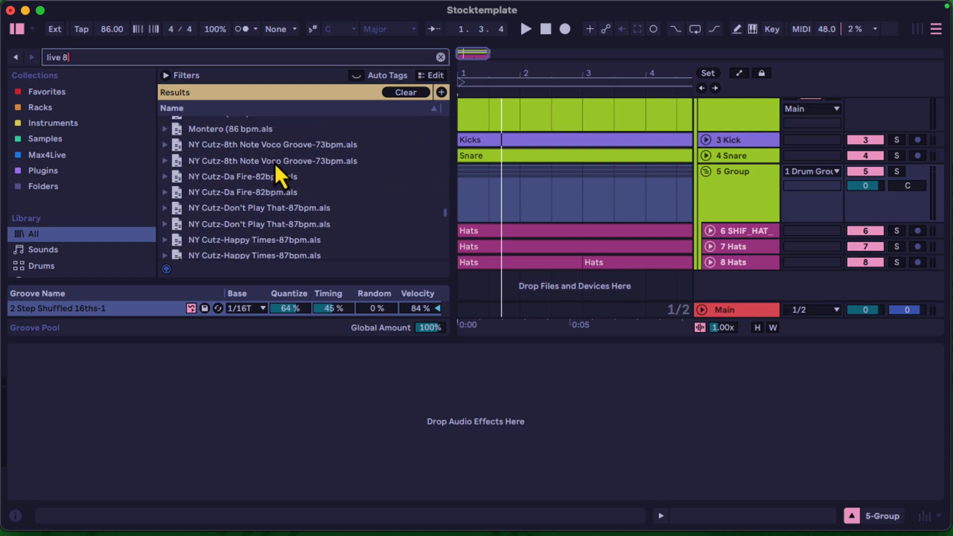
# Step: Duplicate the Live 8 Compressor from the SHIF_HAT track's channel rack and move the copy onto 5 Group
pyautogui.click(763, 231)
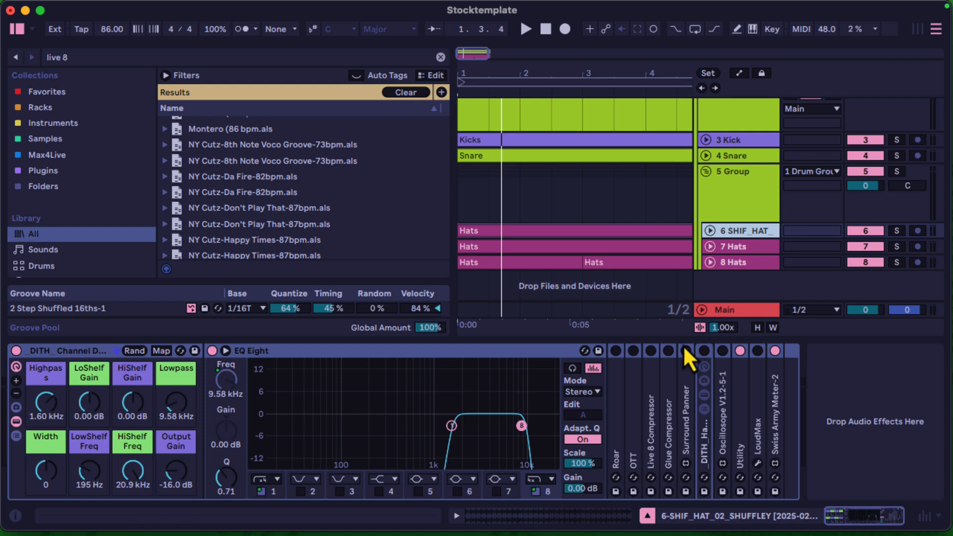
pyautogui.click(648, 393)
pyautogui.press('super+d')
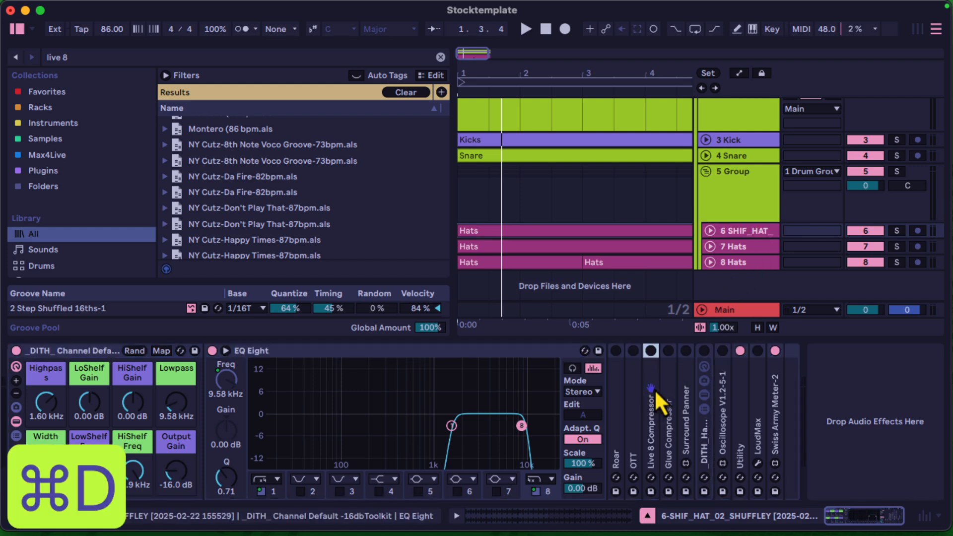
pyautogui.moveTo(669, 378); pyautogui.dragTo(743, 195)
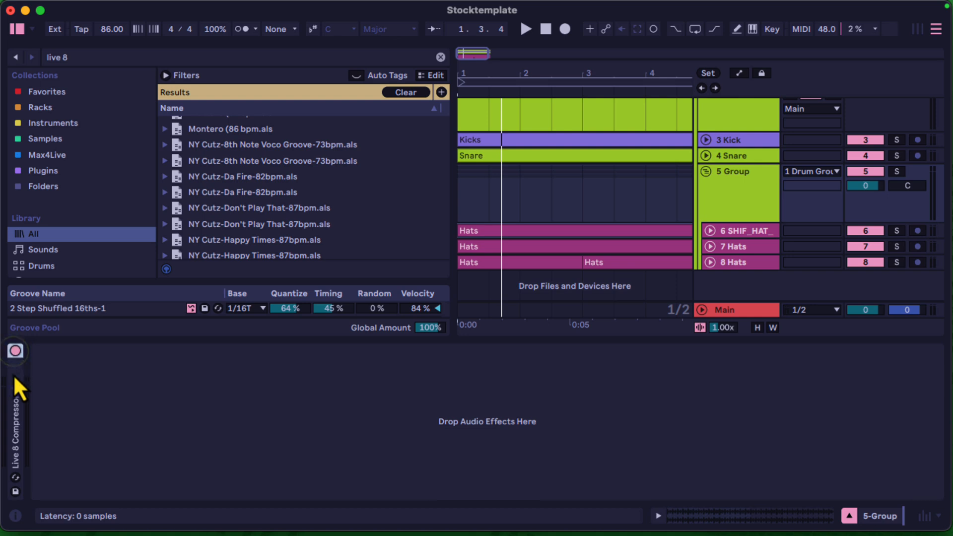
# Step: Unfold the Live 8 Compressor with its sidechain section and set the sidechain source to 2-Drum Rack, Post FX
pyautogui.doubleClick(14, 417)
pyautogui.click(28, 352)
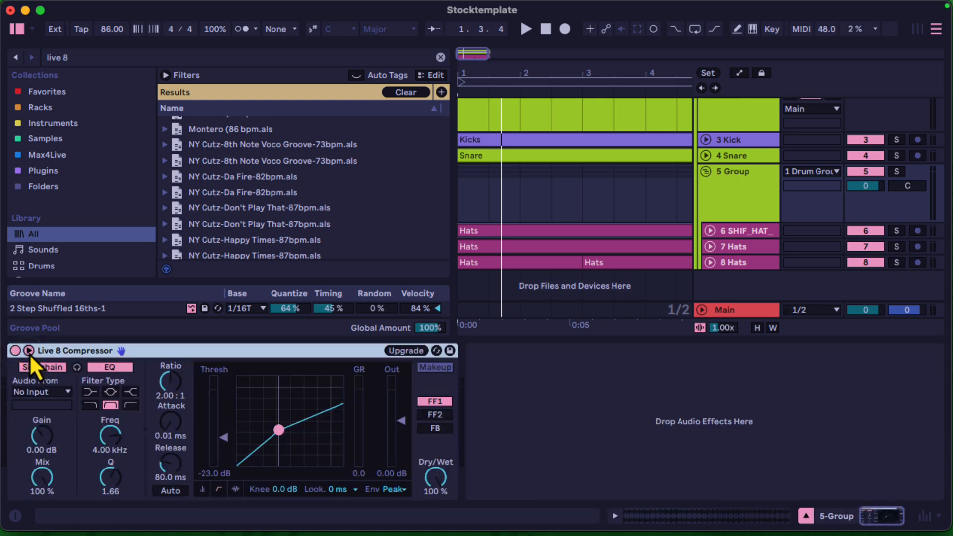
pyautogui.click(64, 393)
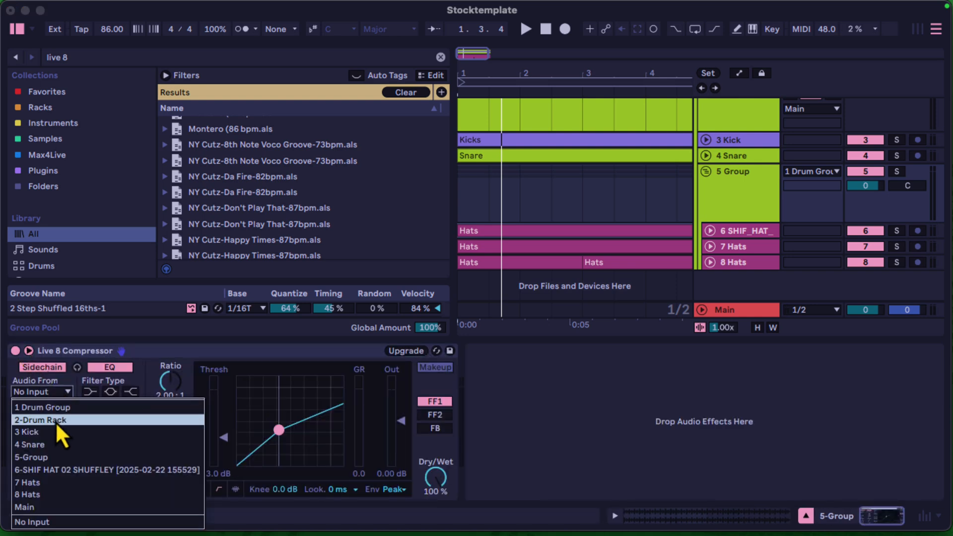
pyautogui.click(55, 421)
pyautogui.click(61, 408)
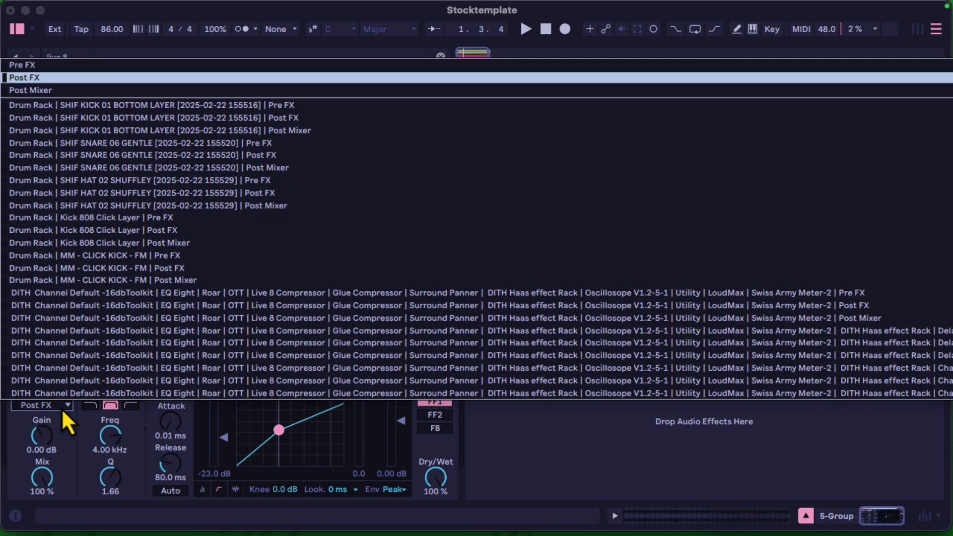
pyautogui.click(61, 408)
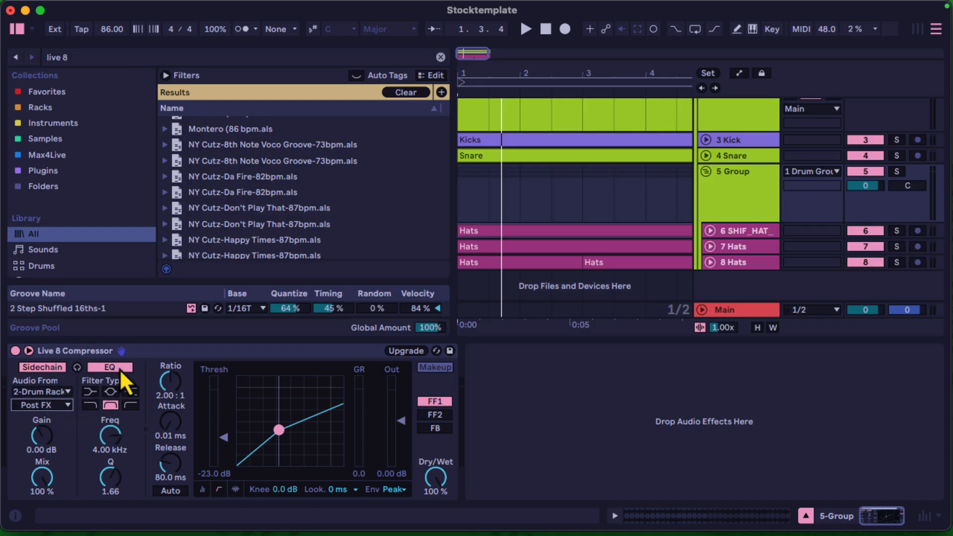
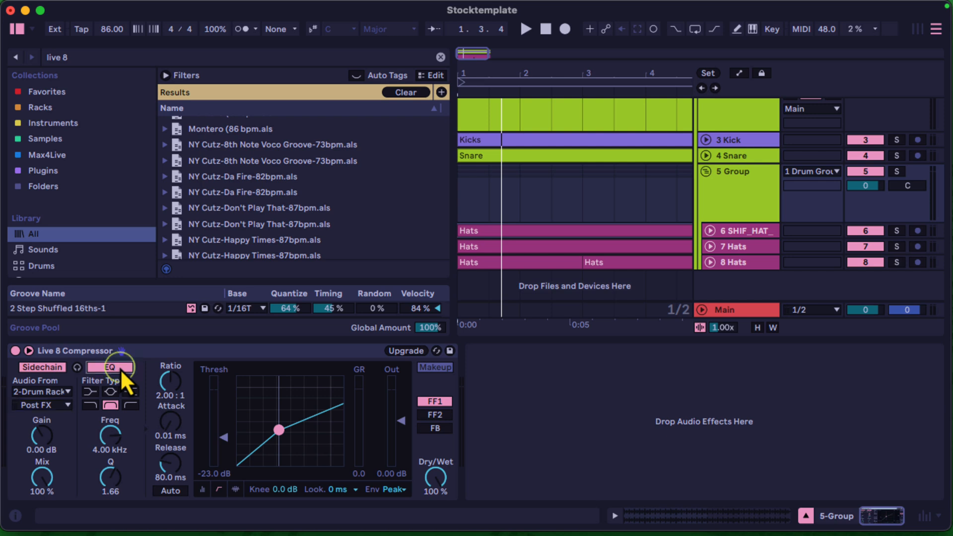
# Step: Turn off the compressor's sidechain EQ, switch its display to the activity view and start playback
pyautogui.click(120, 369)
pyautogui.click(236, 489)
pyautogui.press('space')
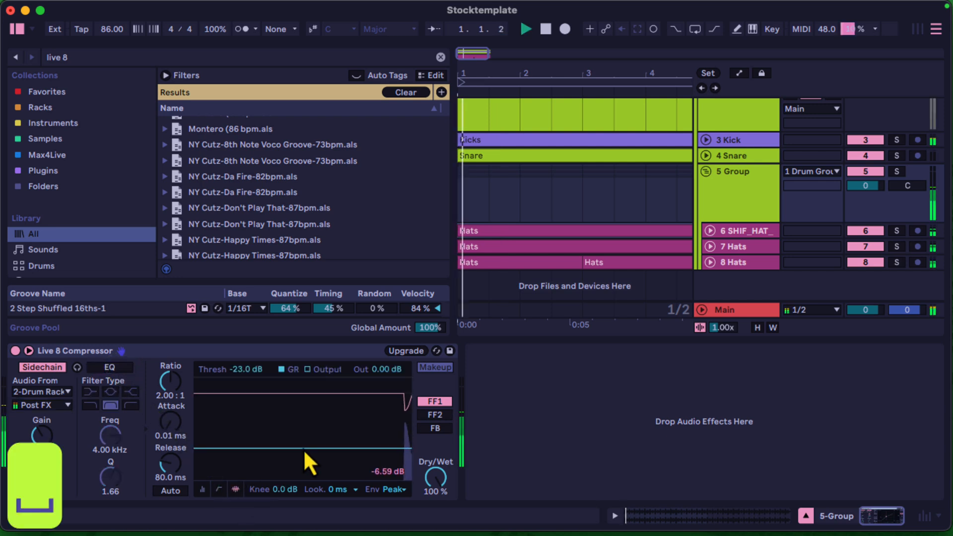
# Step: Set the sidechain compressor's threshold to -37.1 dB and release to 15.5 ms, using the FF2 model
pyautogui.moveTo(305, 448); pyautogui.dragTo(305, 462)
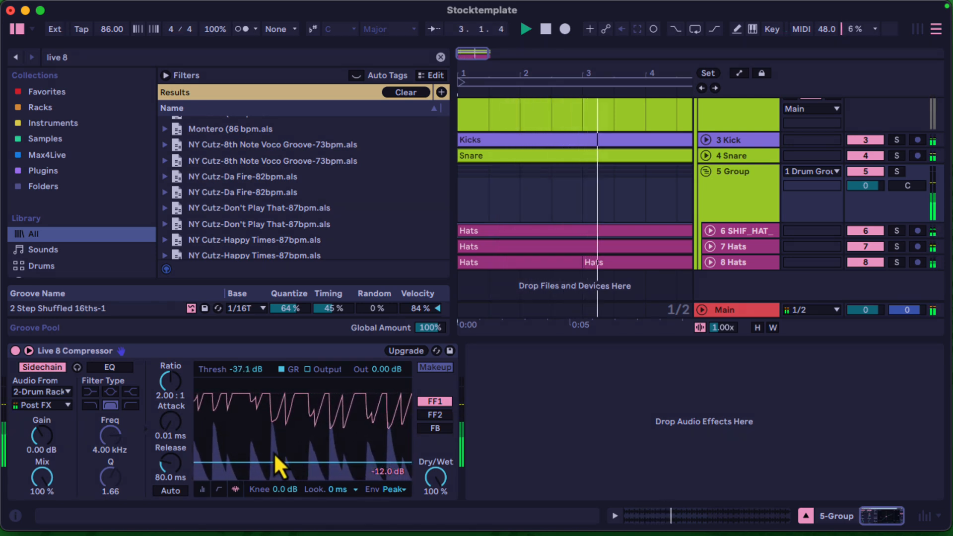
pyautogui.moveTo(171, 467); pyautogui.dragTo(174, 472)
pyautogui.click(433, 415)
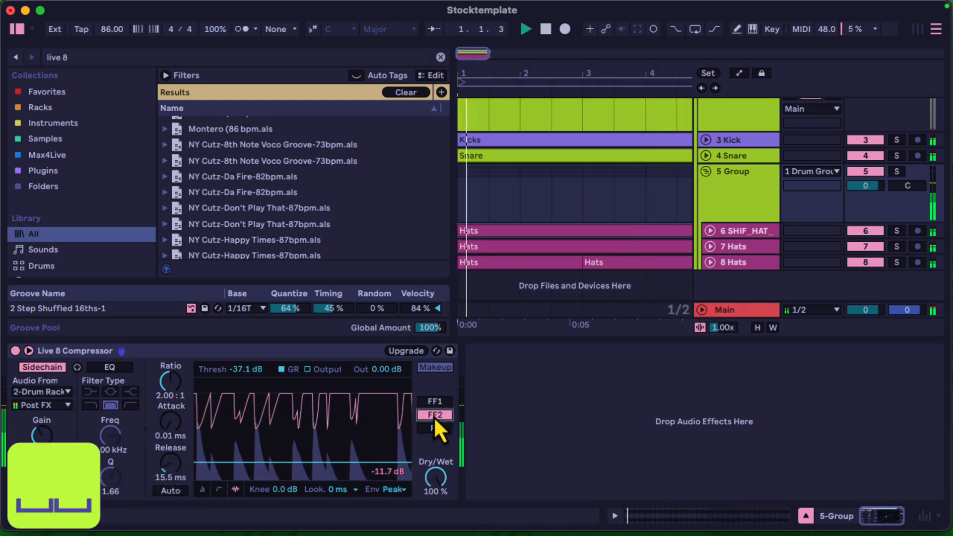
# Step: Enable automatic release on the compressor and lower its threshold to -38.1 dB
pyautogui.click(171, 490)
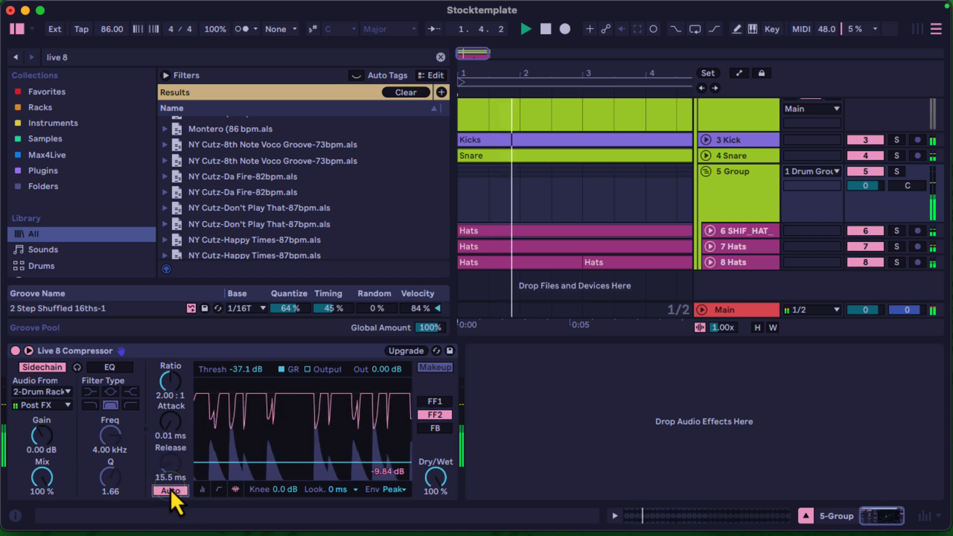
pyautogui.moveTo(171, 422); pyautogui.dragTo(178, 432)
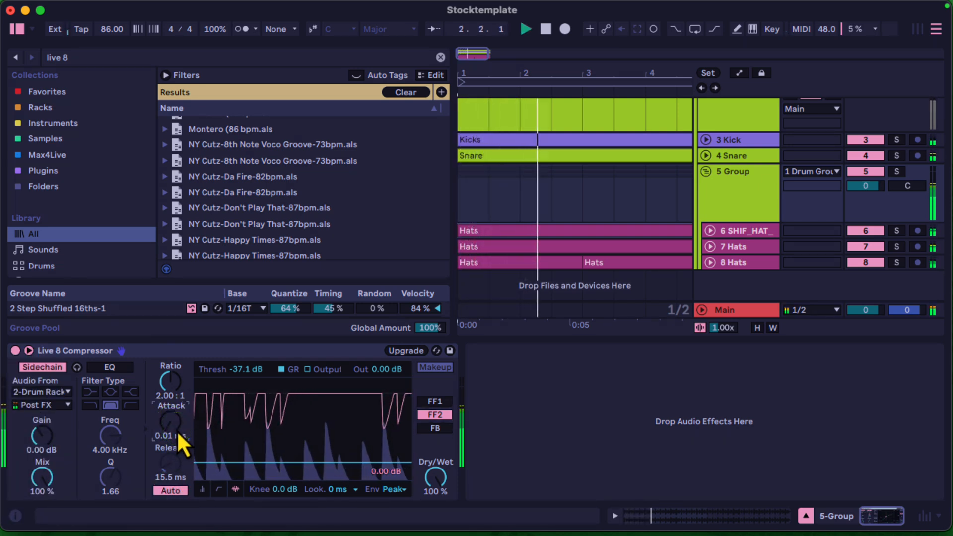
pyautogui.moveTo(318, 463); pyautogui.dragTo(325, 462)
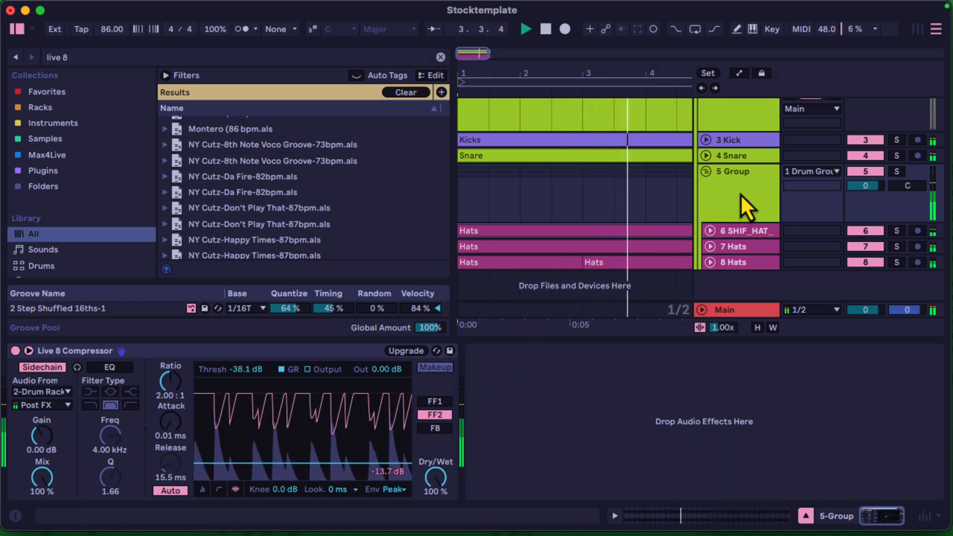
# Step: Turn on loop playback over the four bars from 1.1.1 to 5.1.1 in the arrangement
pyautogui.scroll(3, 740, 193)
pyautogui.click(735, 286)
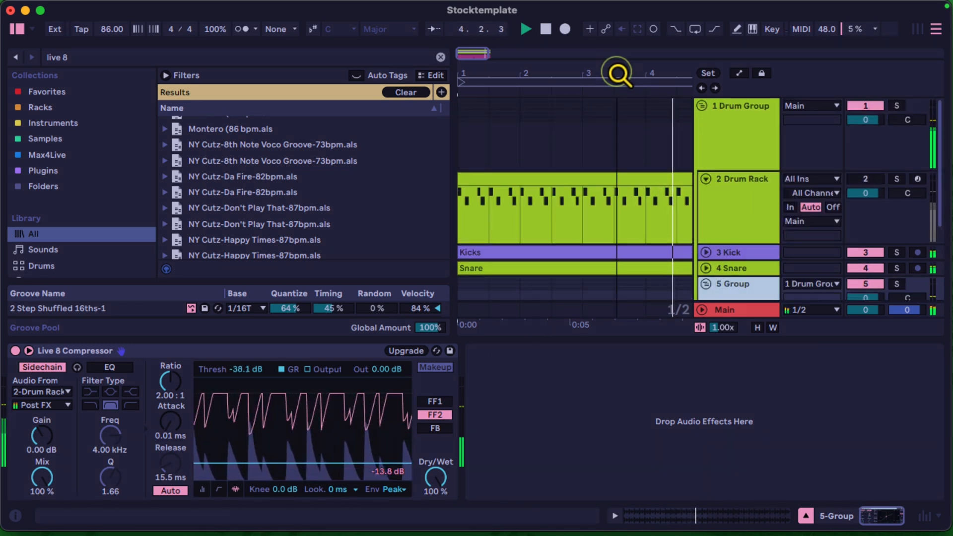
pyautogui.moveTo(617, 75); pyautogui.dragTo(617, 72)
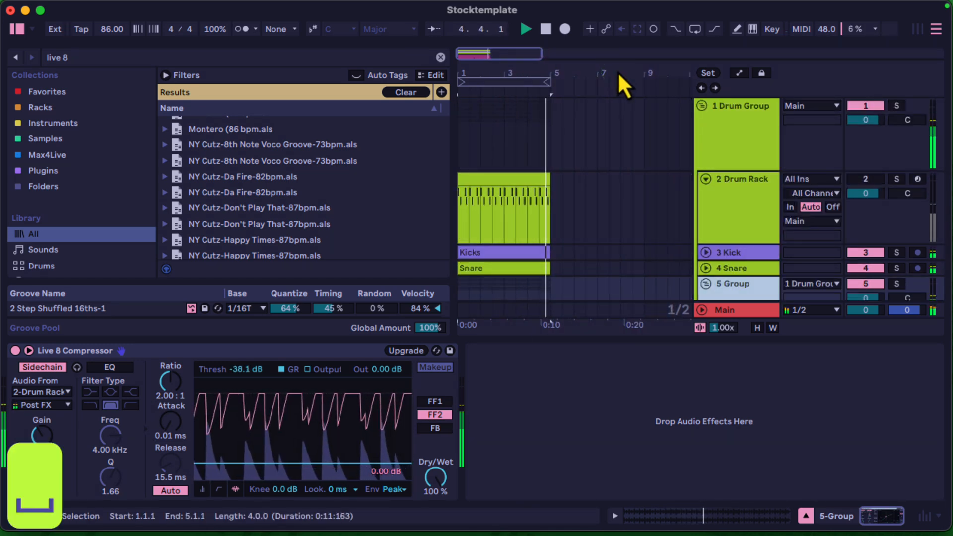
pyautogui.click(696, 30)
# Step: Set the decay of the MM_-_CLICK_KICK_-_FM pad in the Drum Rack to 1.00 ms
pyautogui.click(722, 191)
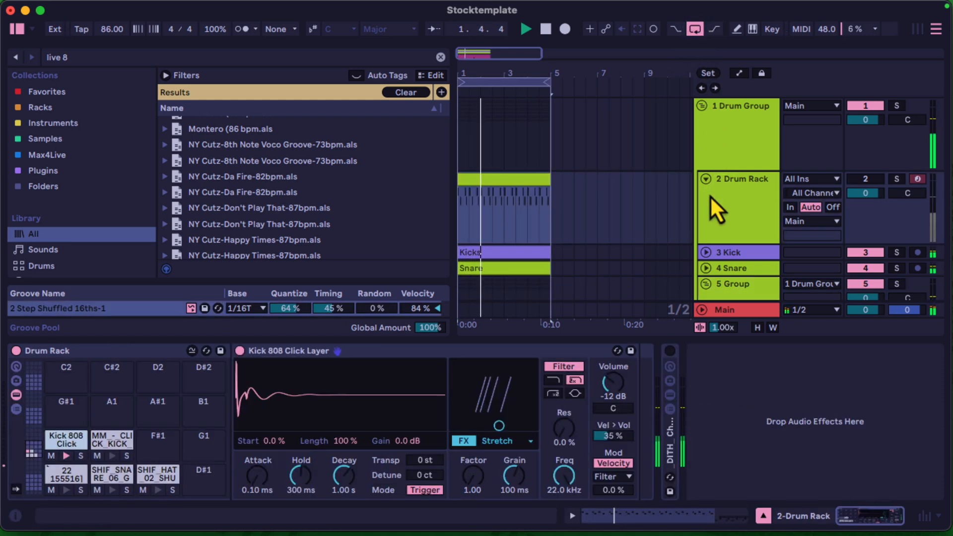
pyautogui.click(108, 437)
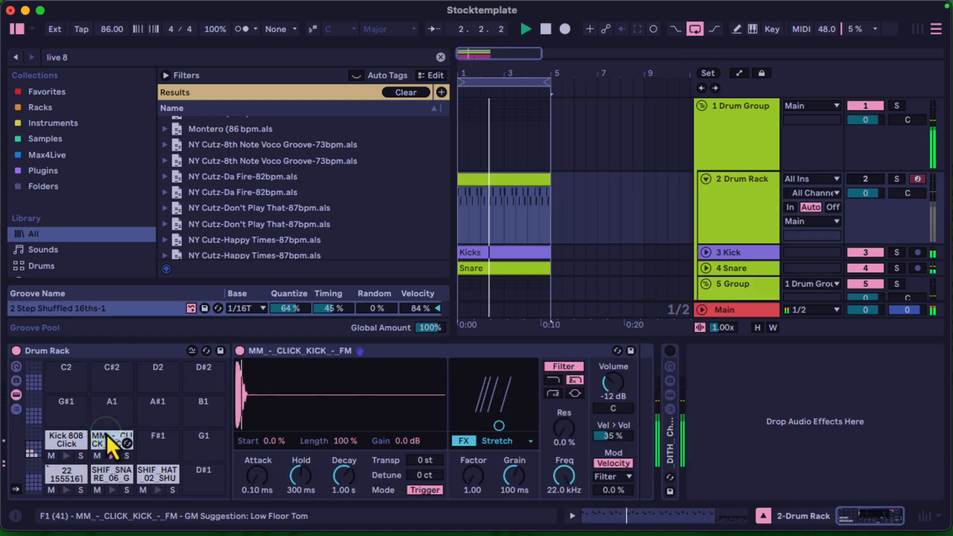
pyautogui.click(65, 441)
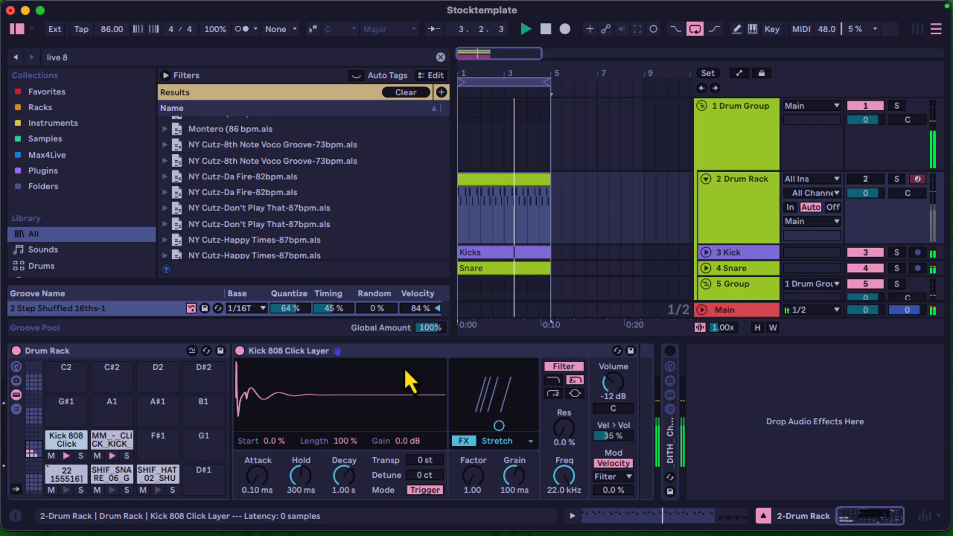
pyautogui.click(111, 444)
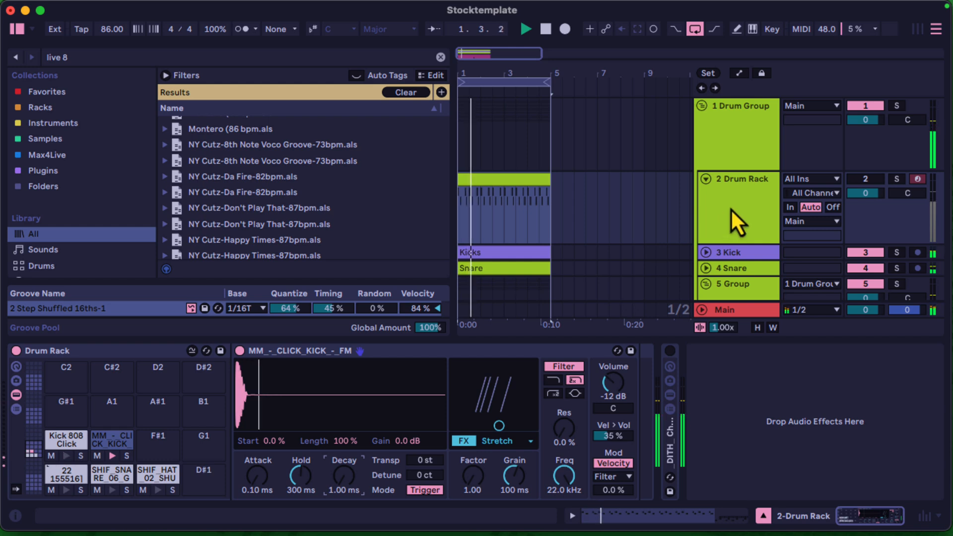
# Step: Set the ratio of the 5 Group track's compressor to inf : 1 and solo that group
pyautogui.scroll(-5, 730, 208)
pyautogui.click(744, 176)
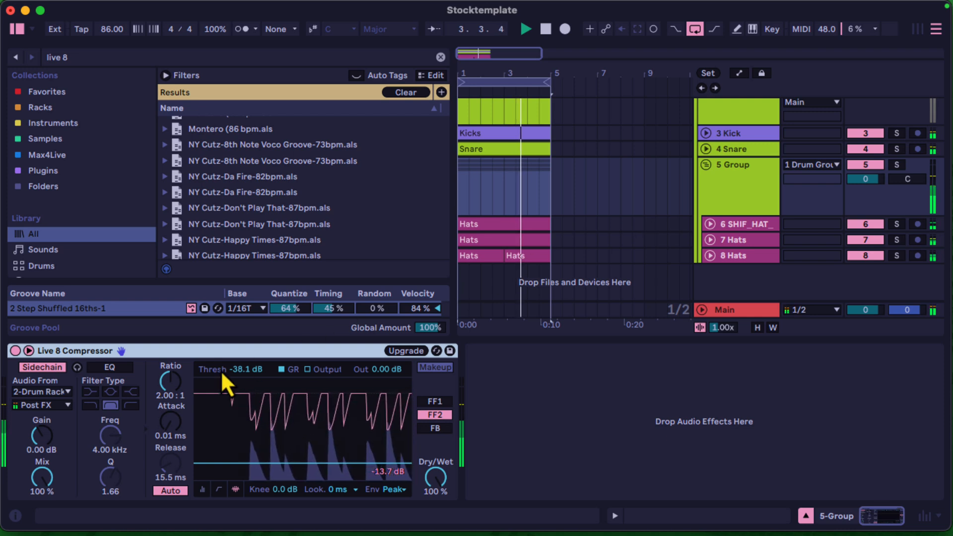
pyautogui.moveTo(178, 404); pyautogui.dragTo(174, 388)
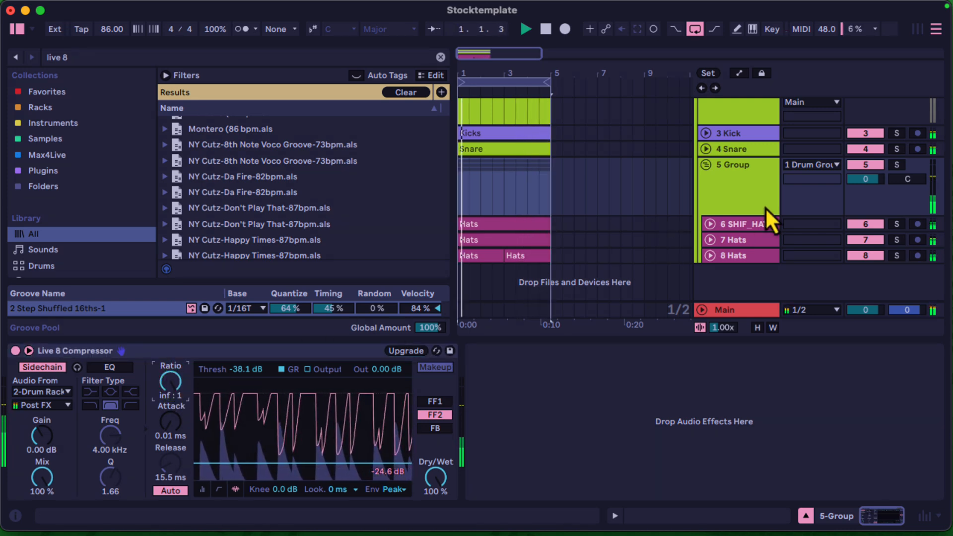
pyautogui.click(896, 166)
# Step: Try a different decay on the Drum Rack's Kick 808 Click Layer pad, undo it, and shorten the pad's hold instead
pyautogui.scroll(3, 895, 169)
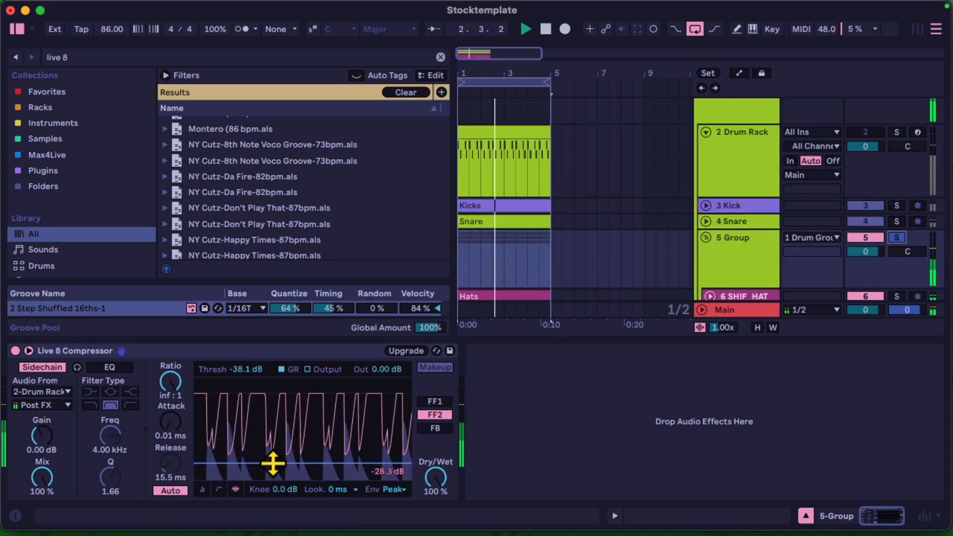
pyautogui.click(736, 151)
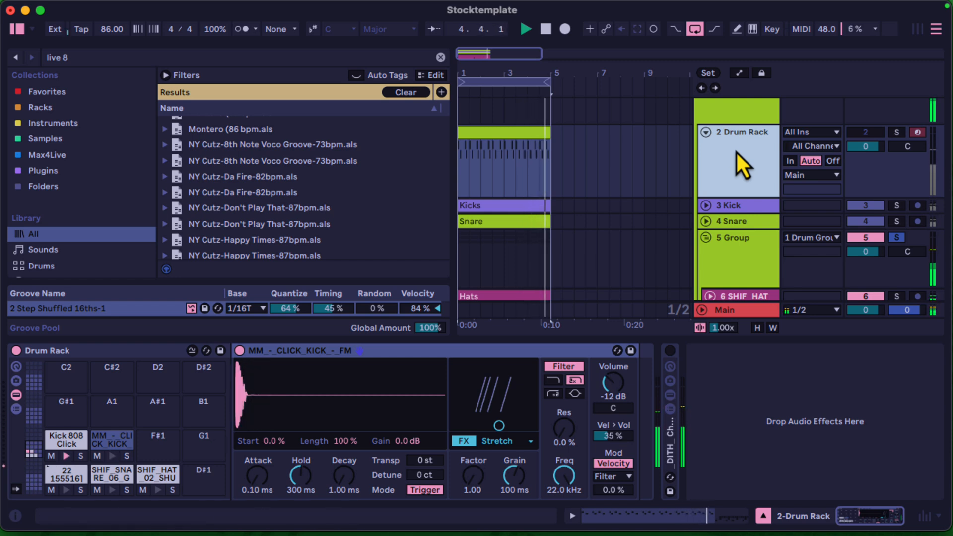
pyautogui.click(63, 439)
pyautogui.click(343, 482)
pyautogui.moveTo(342, 482); pyautogui.dragTo(341, 479)
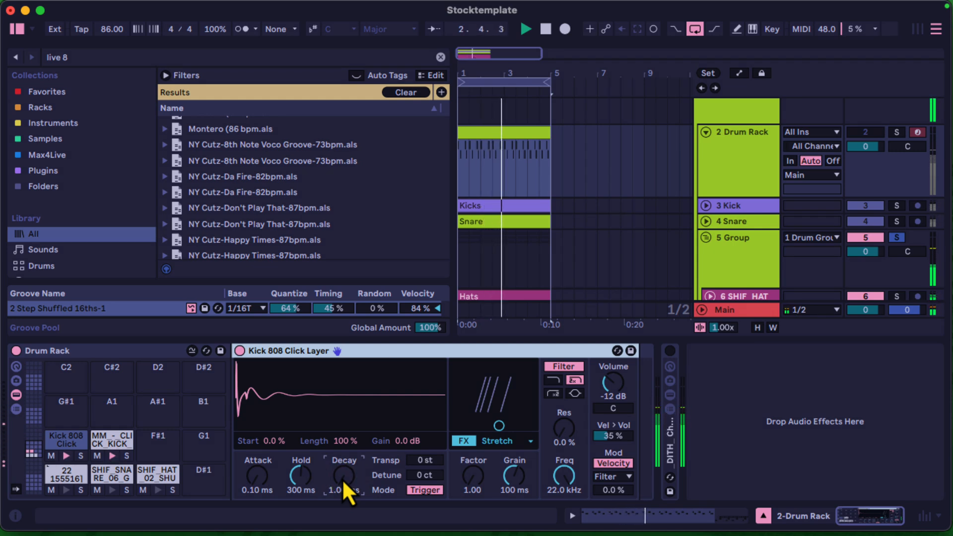
pyautogui.press('super+z')
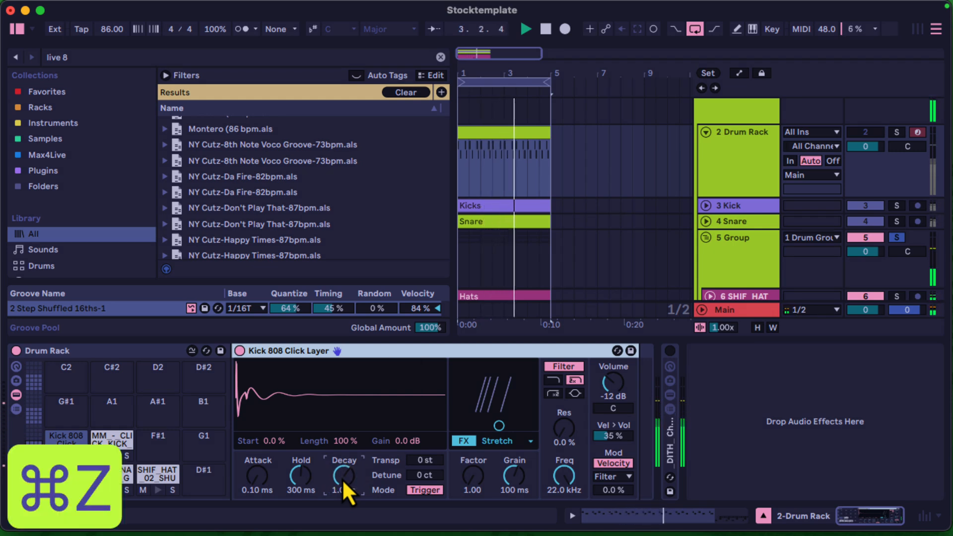
pyautogui.click(294, 476)
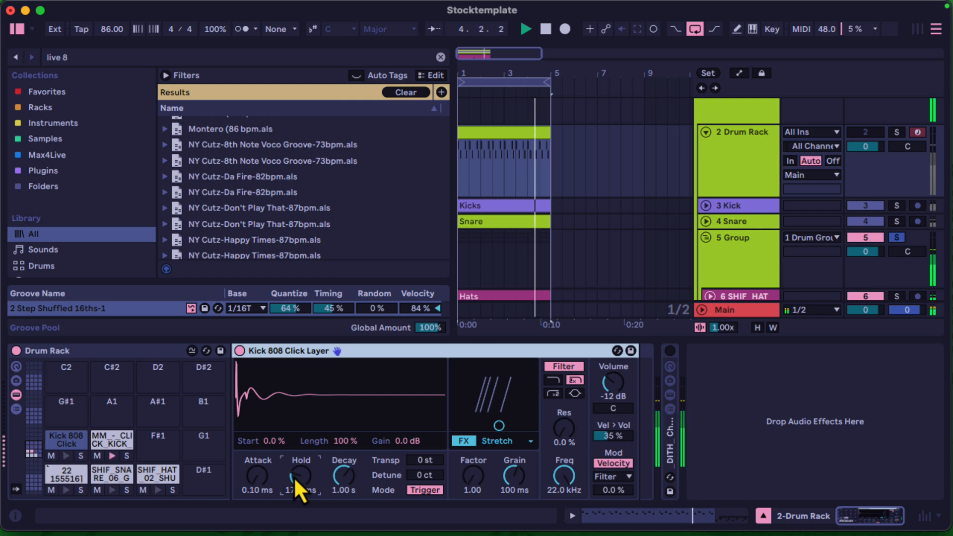
# Step: Try a longer decay on the MM_-_CLICK_KICK_-_FM pad, undo it, and set the pad's hold to 7.45 ms
pyautogui.click(125, 444)
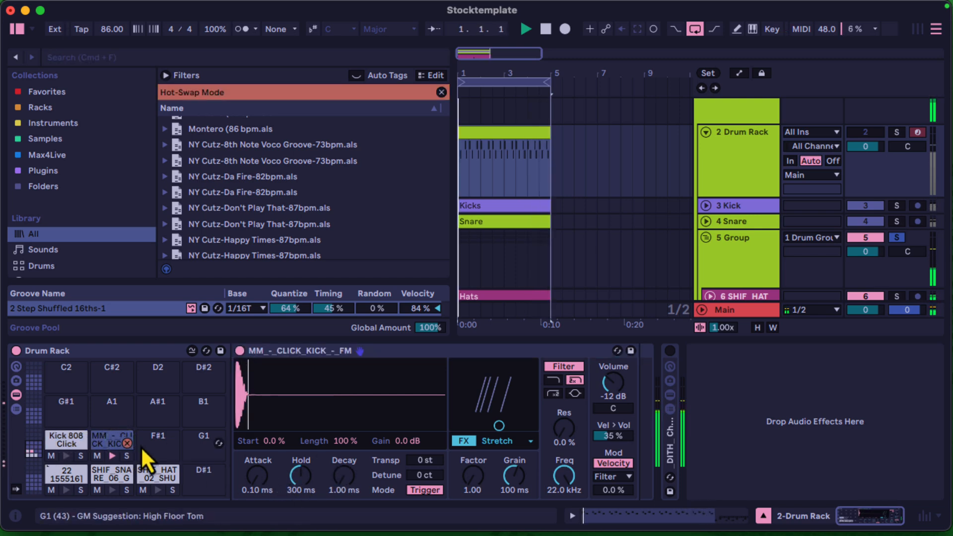
pyautogui.moveTo(341, 480); pyautogui.dragTo(341, 491)
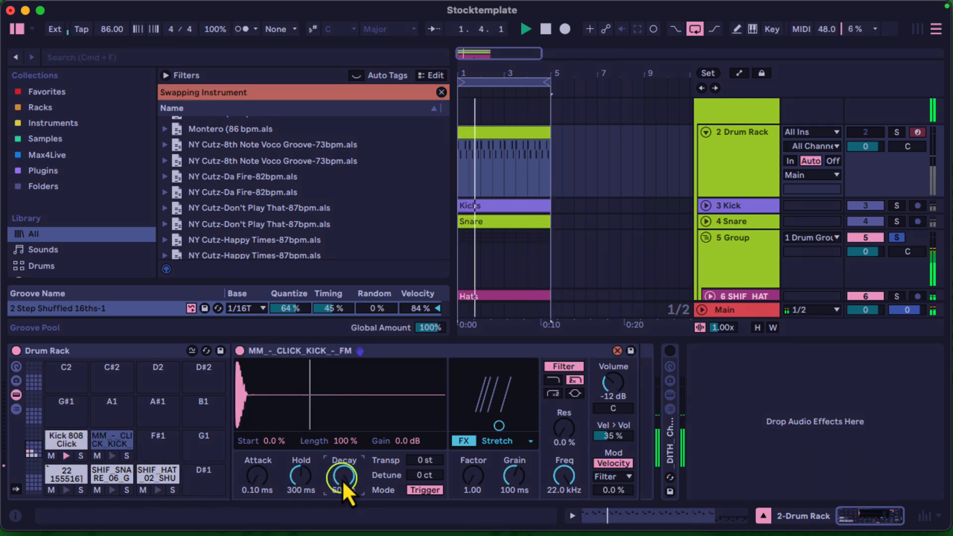
pyautogui.press('super+z')
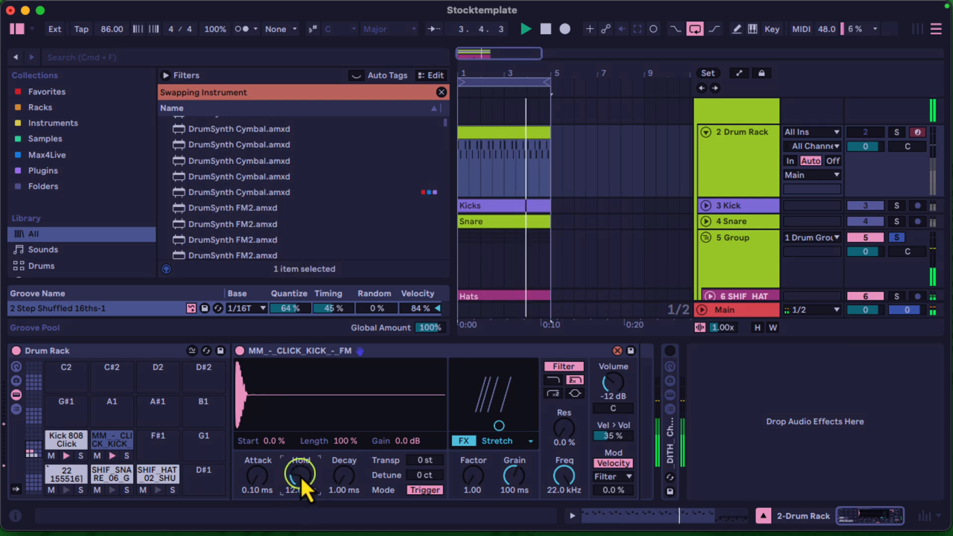
pyautogui.moveTo(300, 476); pyautogui.dragTo(305, 485)
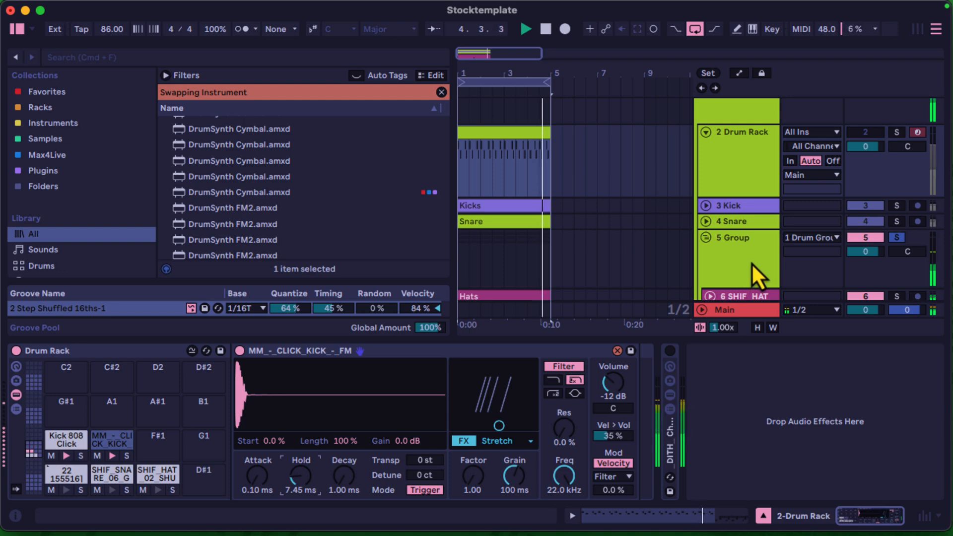
# Step: Set the knee of the 5 Group track's compressor to 12 dB
pyautogui.scroll(-3, 751, 263)
pyautogui.click(747, 198)
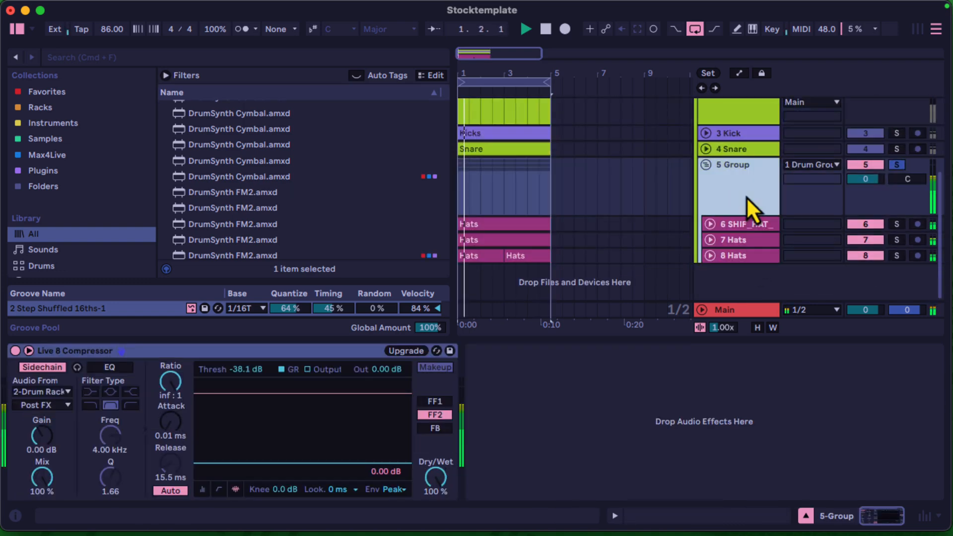
pyautogui.click(333, 490)
pyautogui.click(273, 490)
pyautogui.moveTo(273, 489); pyautogui.dragTo(273, 488)
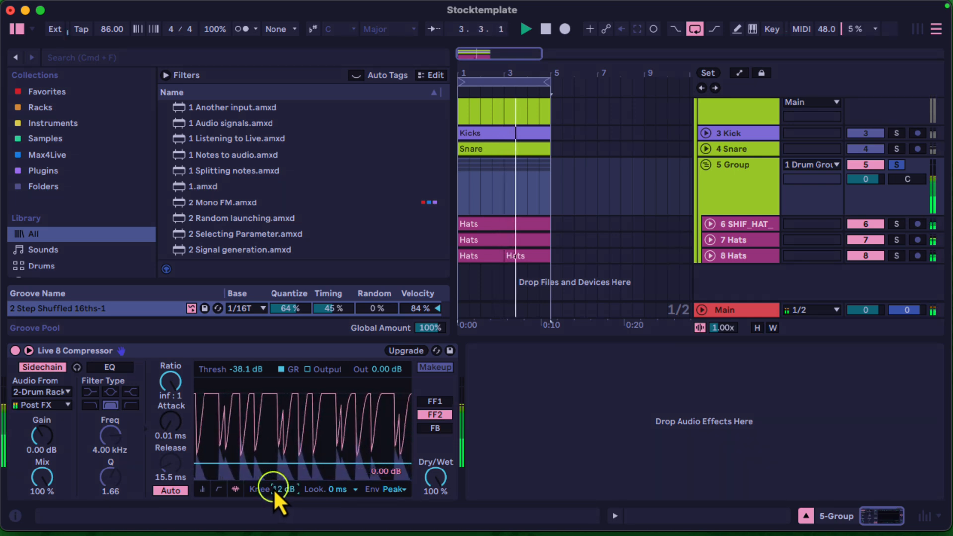
# Step: Turn off the compressor's automatic release and set the release to 37.4 ms
pyautogui.click(170, 490)
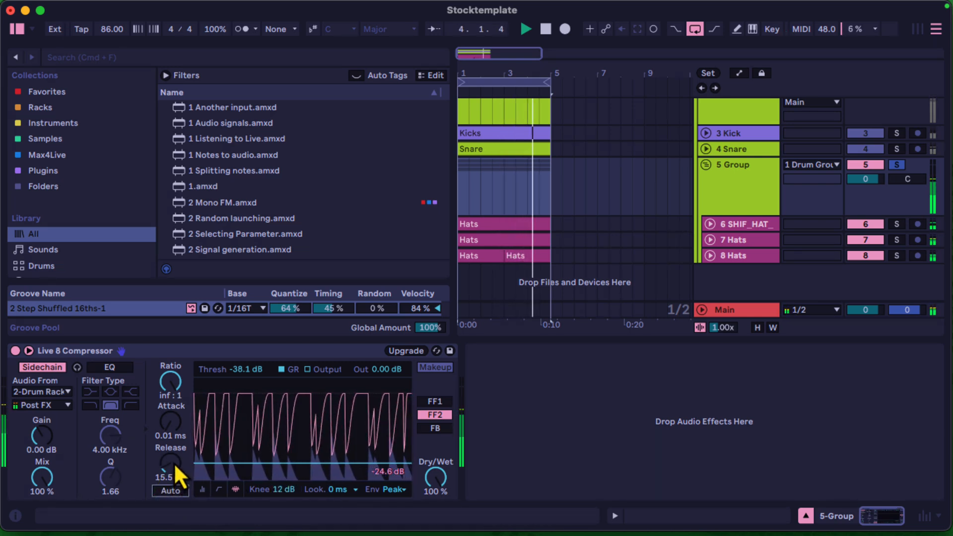
pyautogui.scroll(-5, 174, 463)
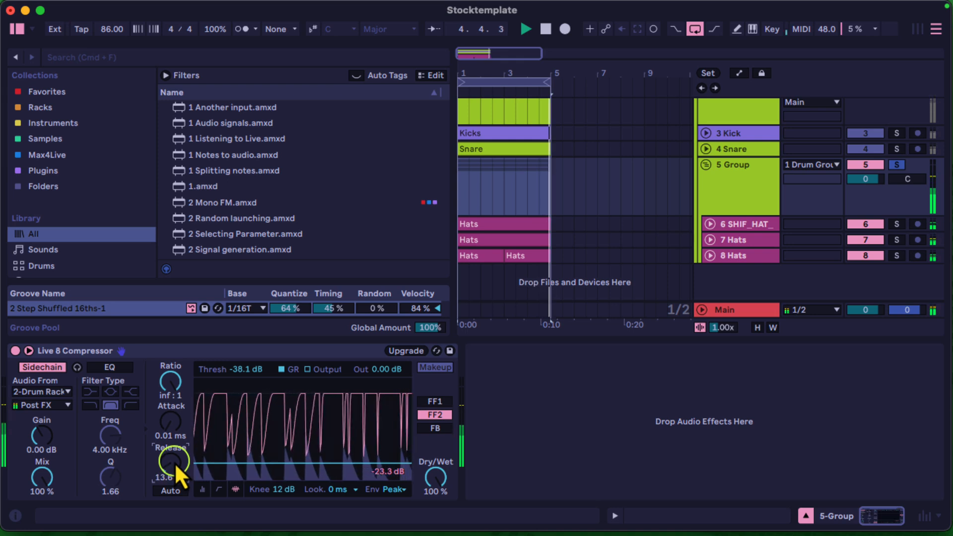
pyautogui.scroll(6, 175, 463)
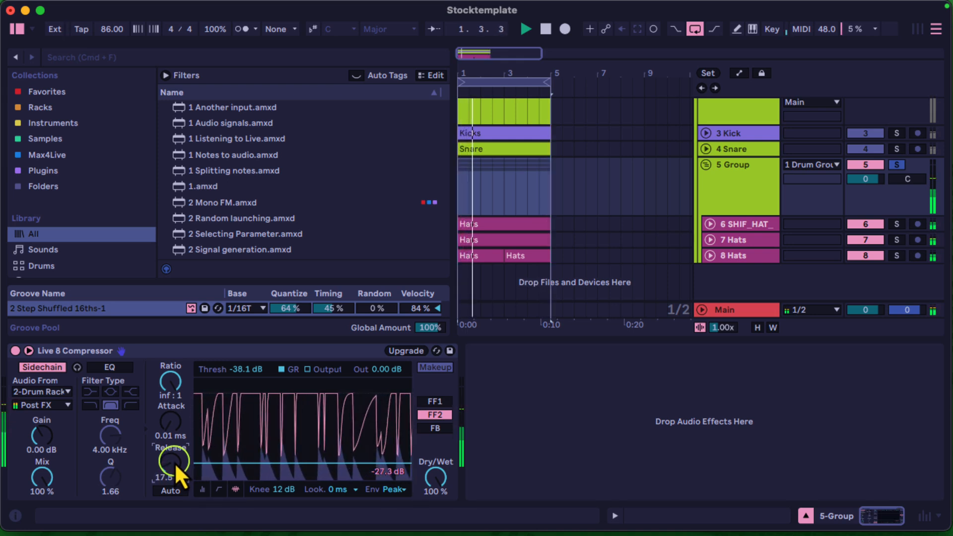
pyautogui.scroll(10, 175, 462)
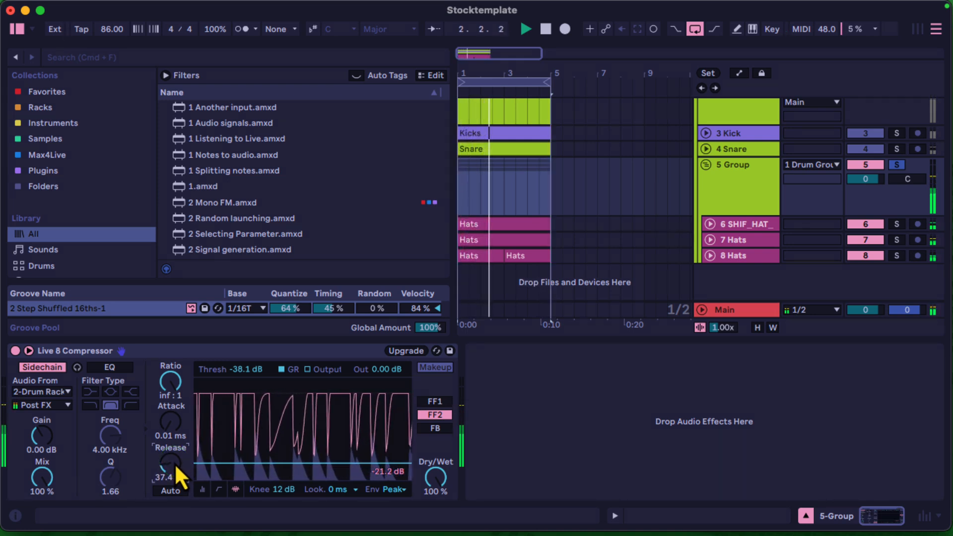
# Step: Set the compressor's attack to 7.89 ms and lower its threshold to -49.0 dB
pyautogui.scroll(20, 172, 425)
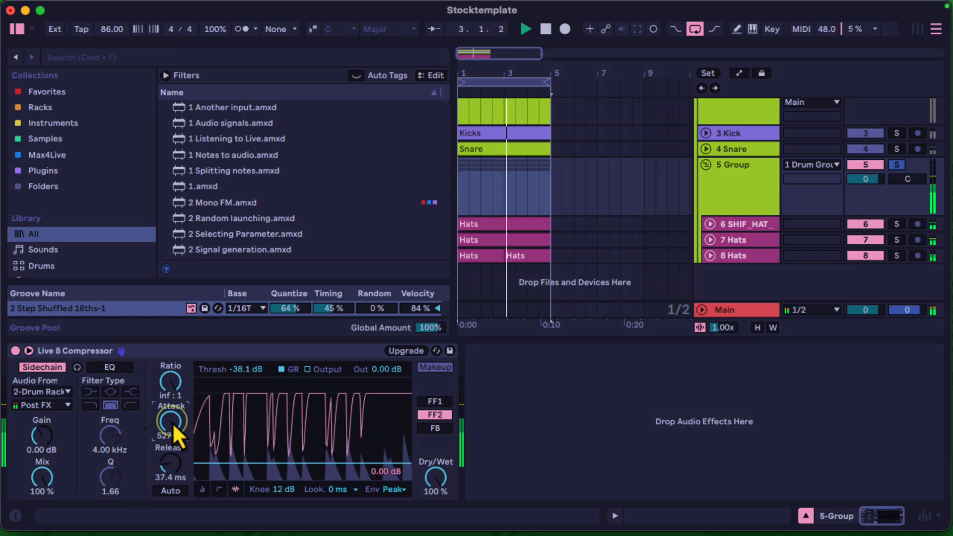
pyautogui.scroll(15, 171, 422)
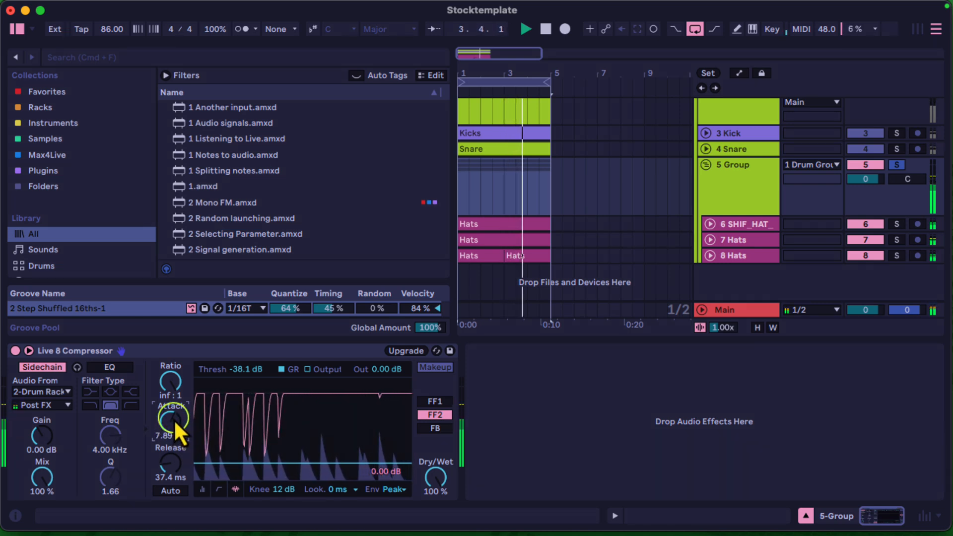
pyautogui.scroll(-12, 341, 462)
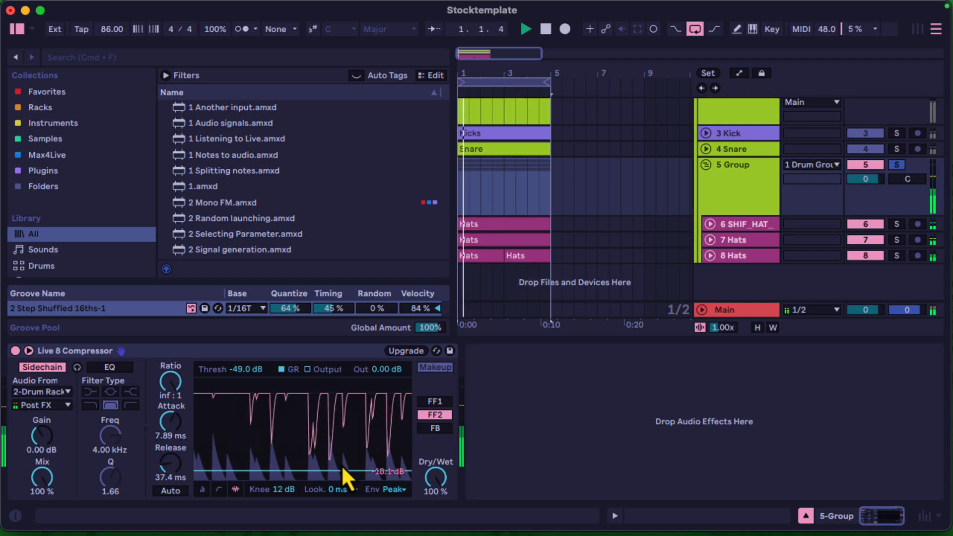
# Step: Show the output level in the compressor's graph and raise the output gain to 4.50 dB
pyautogui.click(308, 370)
pyautogui.moveTo(392, 370); pyautogui.dragTo(392, 398)
# Step: Try the RMS envelope mode on the compressor and return it to Peak
pyautogui.click(393, 489)
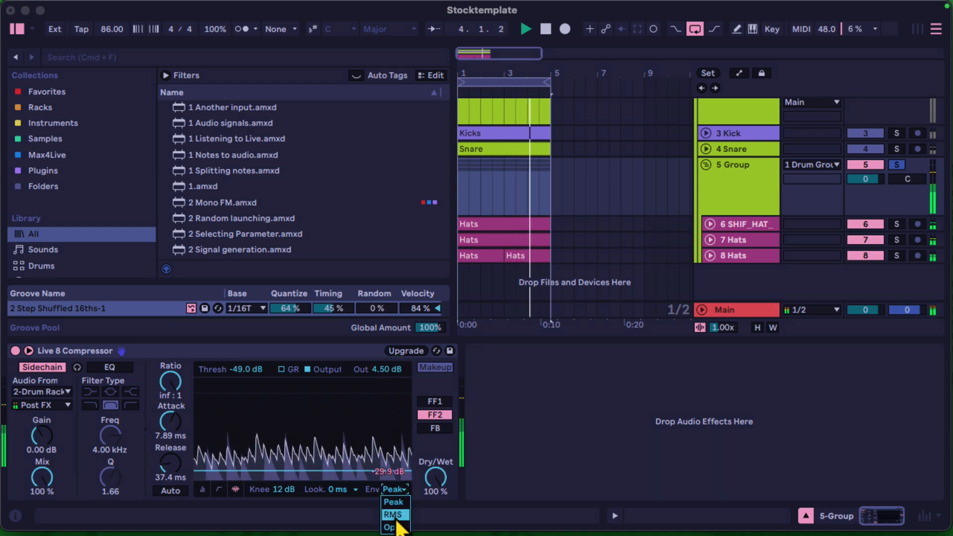
pyautogui.click(396, 516)
pyautogui.click(391, 492)
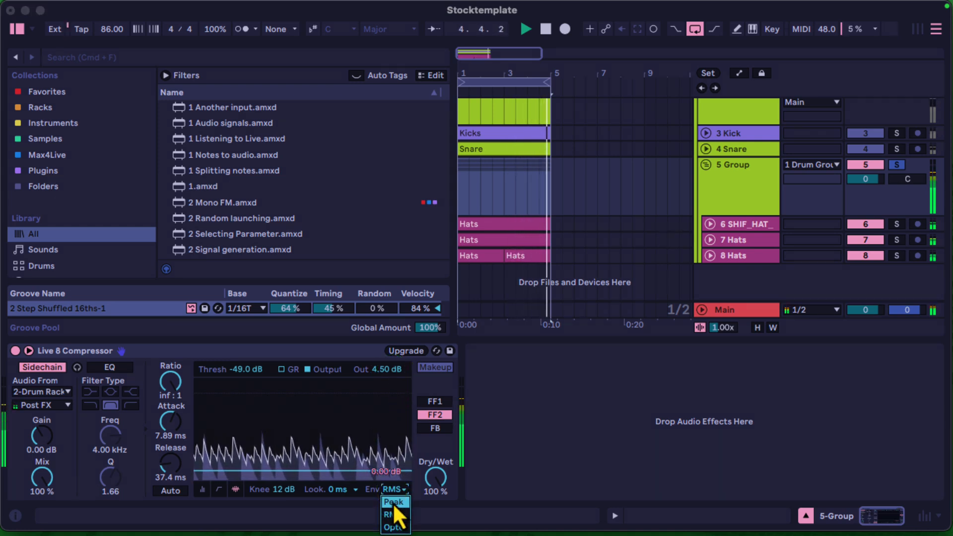
pyautogui.click(392, 502)
# Step: Set the compressor's knee to 0.0 dB, show gain reduction in its graph, and switch to the FF1 model
pyautogui.moveTo(278, 491); pyautogui.dragTo(279, 490)
pyautogui.click(282, 369)
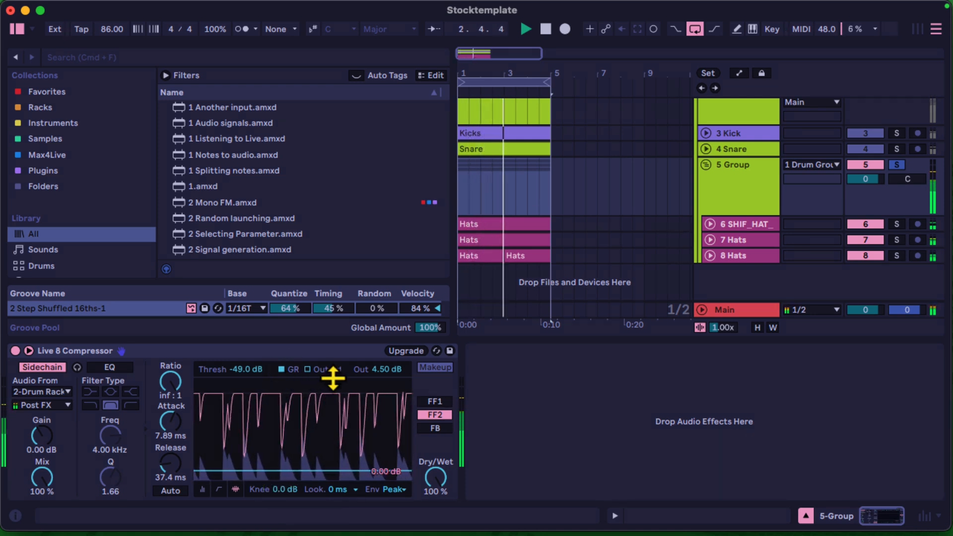
pyautogui.click(433, 402)
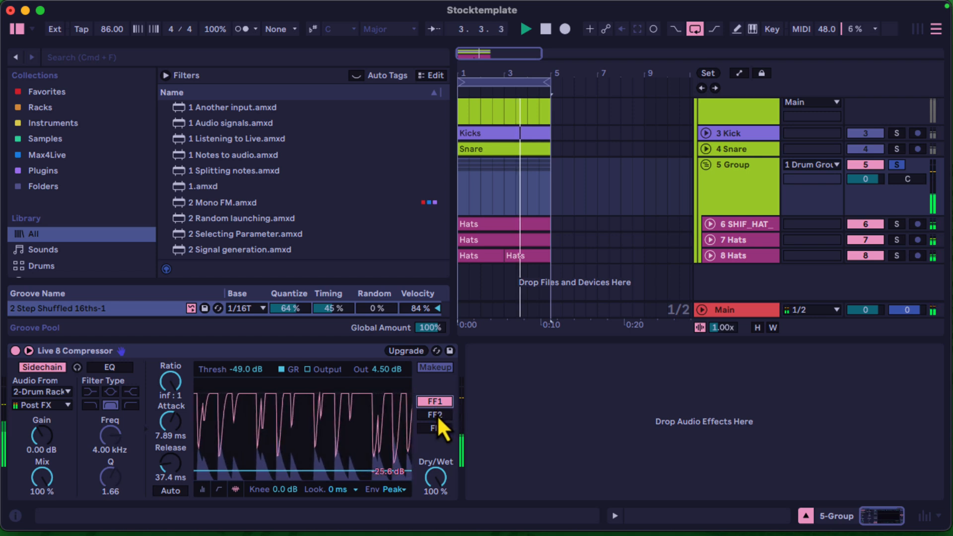
# Step: Try the FB model with the threshold at -62.2 dB, and undo back to the FF2 model at -49.0 dB
pyautogui.click(436, 427)
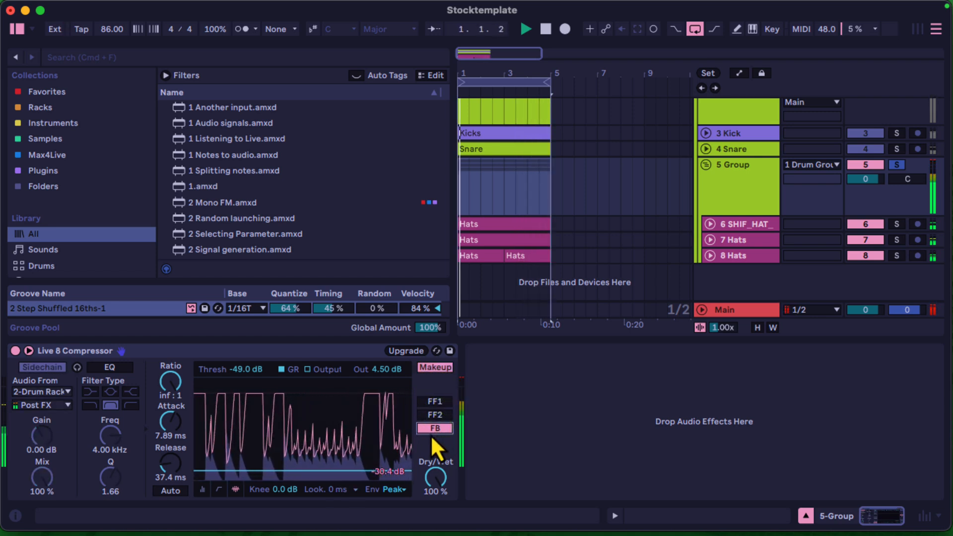
pyautogui.moveTo(379, 469); pyautogui.dragTo(375, 470)
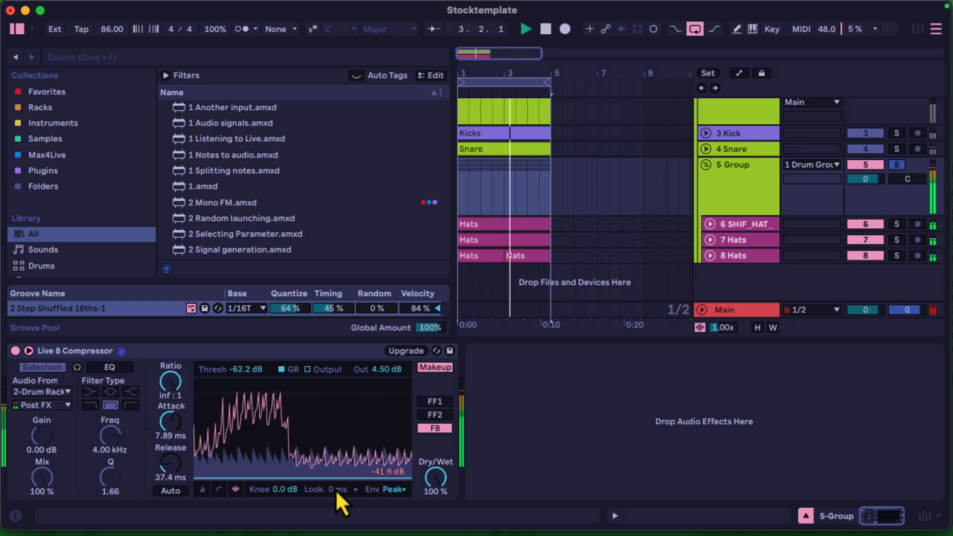
pyautogui.press('super+z')
pyautogui.press('super+z')
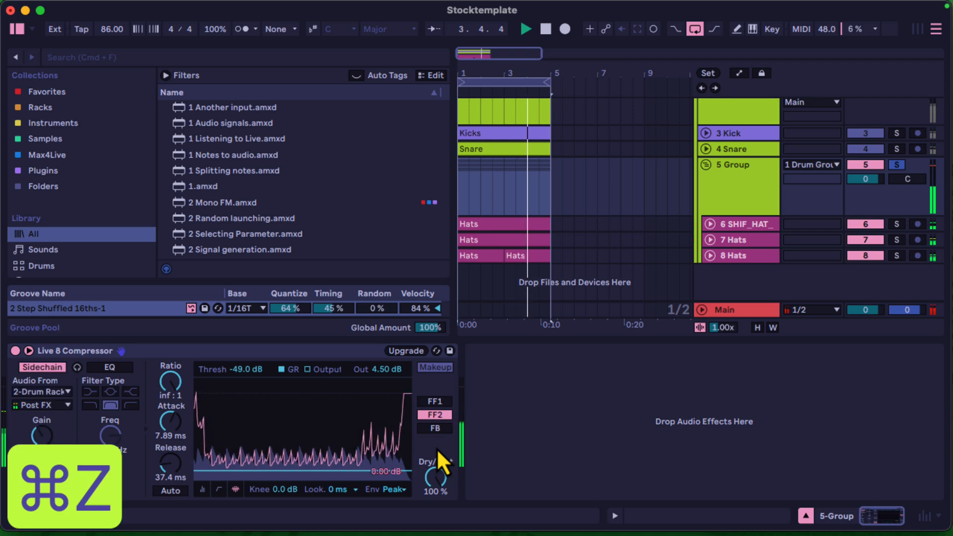
# Step: Set the compressor's envelope mode to Opto, and try 10 ms and 1 ms lookahead before returning it to 0 ms
pyautogui.click(398, 490)
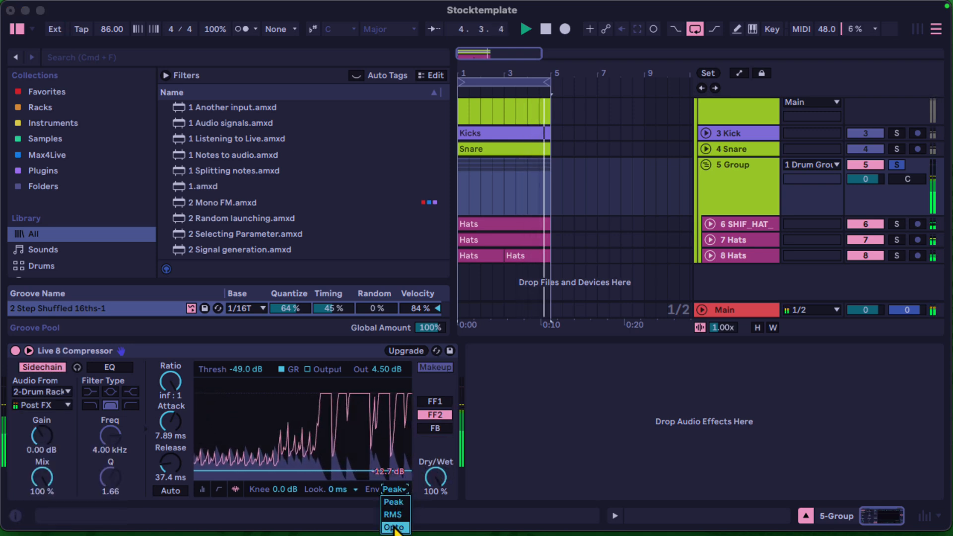
pyautogui.click(399, 523)
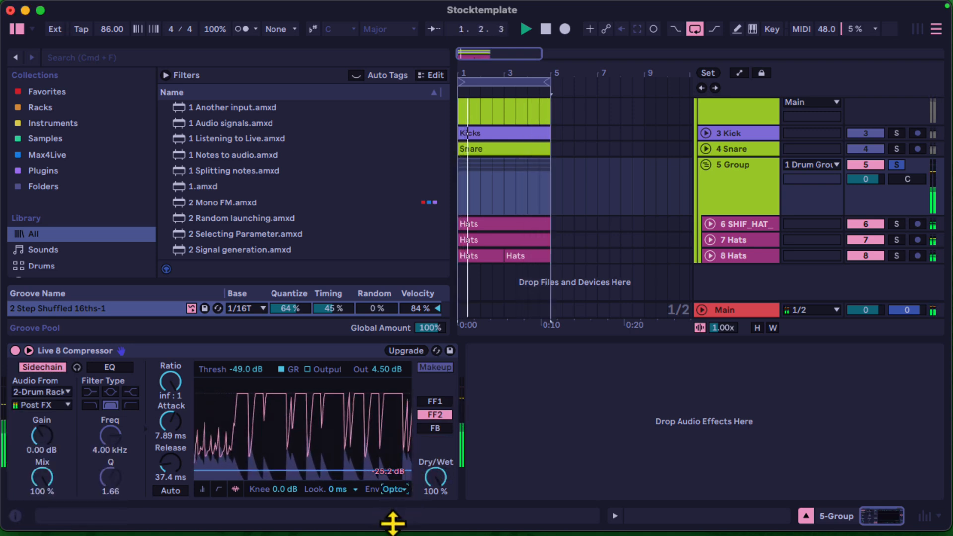
pyautogui.click(341, 490)
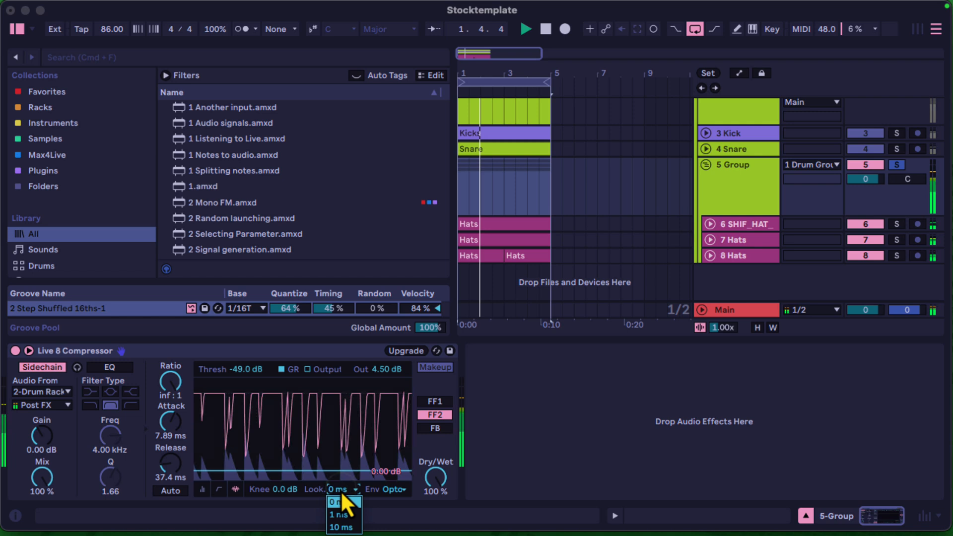
pyautogui.click(340, 520)
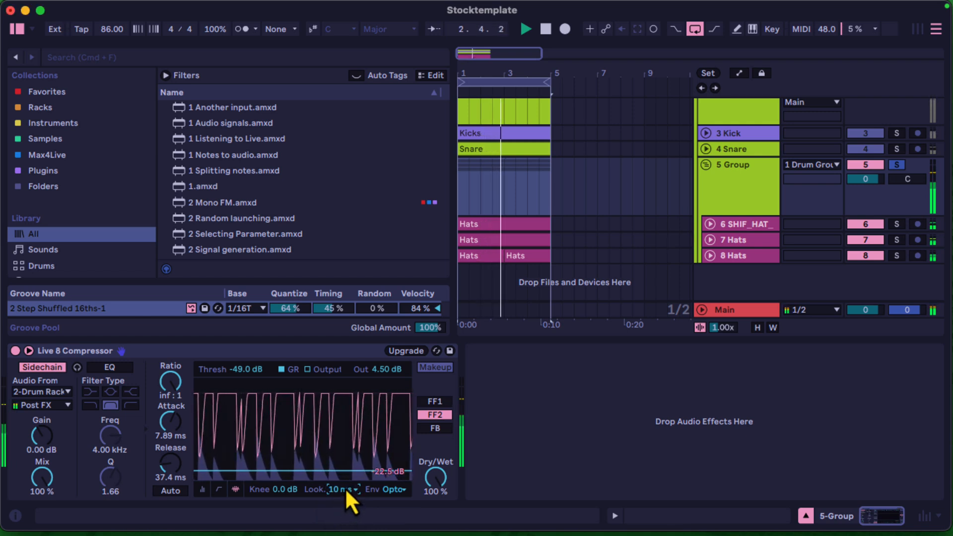
pyautogui.click(345, 491)
pyautogui.click(341, 515)
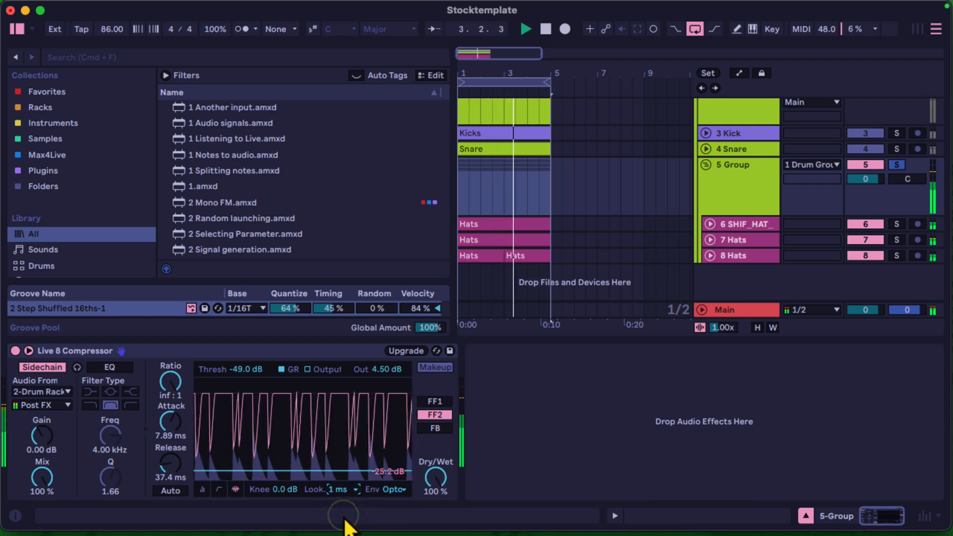
pyautogui.click(339, 491)
pyautogui.click(333, 502)
pyautogui.moveTo(285, 490); pyautogui.dragTo(285, 490)
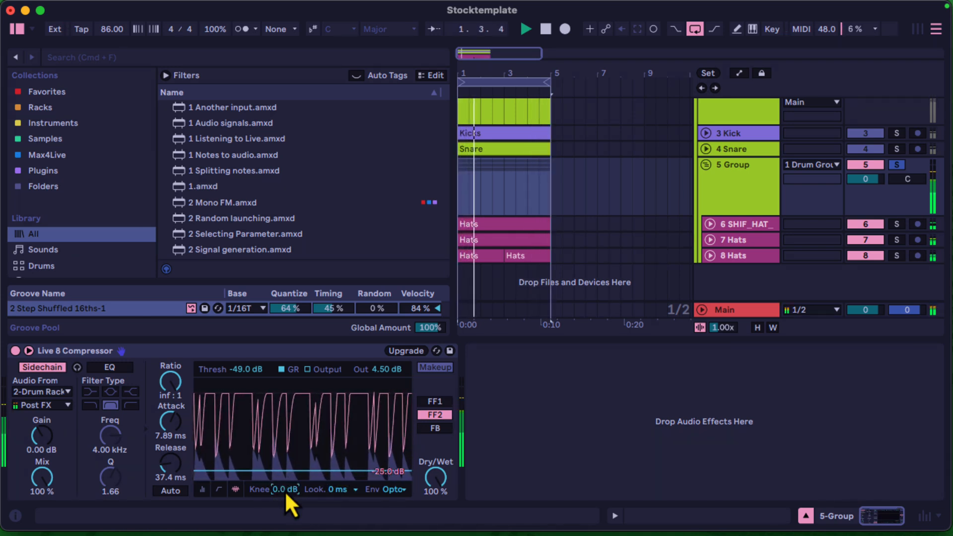
# Step: Set the compressor's attack to 1.00 s, its release to 121 ms and its threshold to -47.7 dB
pyautogui.moveTo(175, 466); pyautogui.dragTo(176, 466)
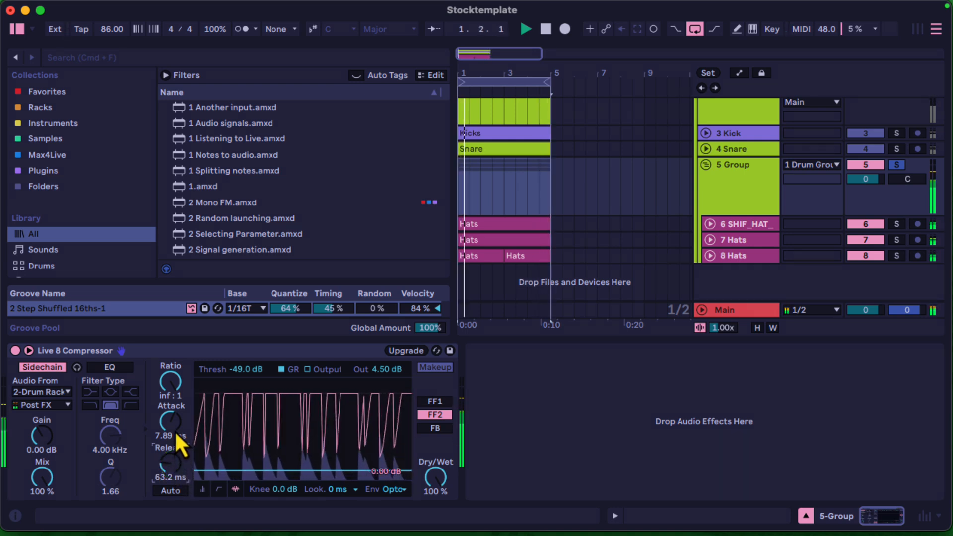
pyautogui.moveTo(175, 434); pyautogui.dragTo(174, 434)
pyautogui.moveTo(172, 469); pyautogui.dragTo(171, 469)
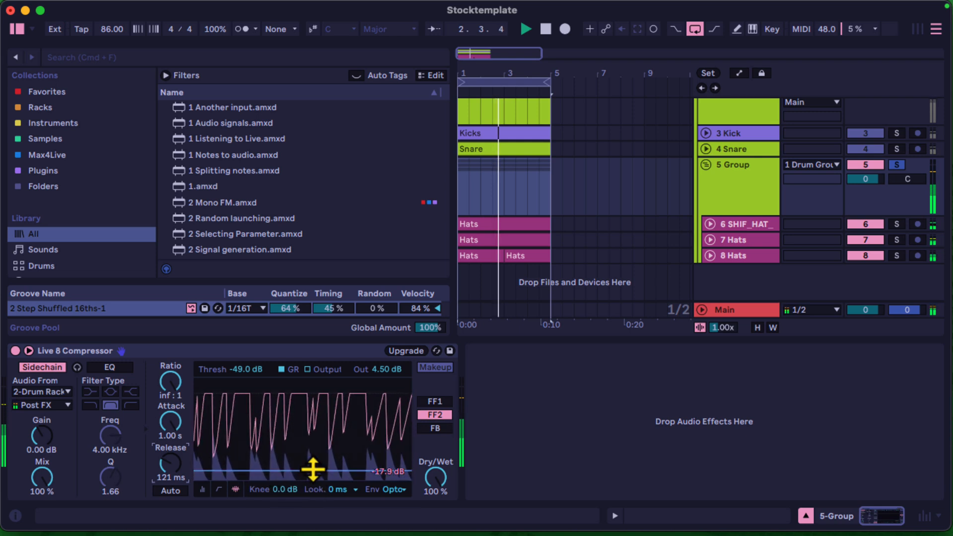
pyautogui.moveTo(312, 468); pyautogui.dragTo(315, 468)
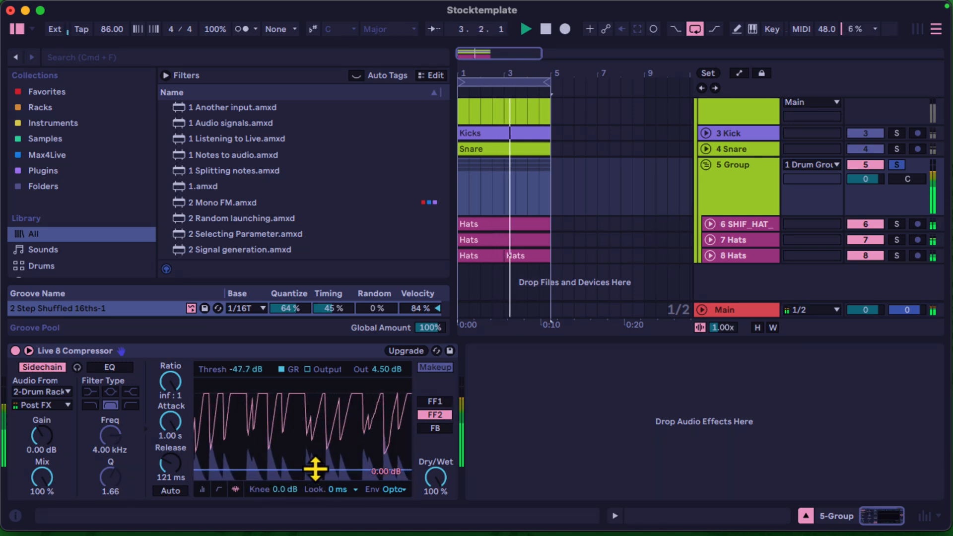
# Step: Compare the Peak and RMS envelope modes on the compressor and return it to Opto
pyautogui.click(399, 490)
pyautogui.click(394, 502)
pyautogui.click(397, 490)
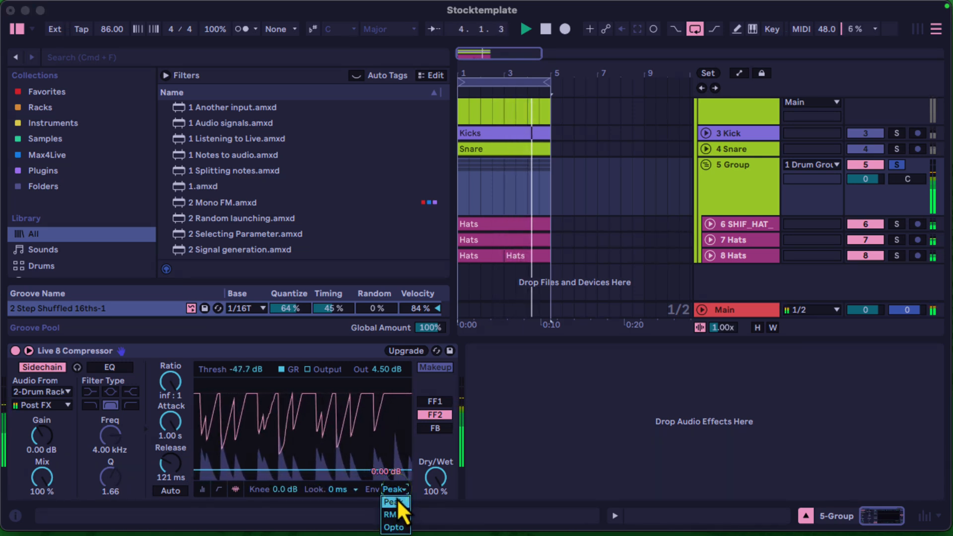
pyautogui.click(394, 515)
pyautogui.click(389, 488)
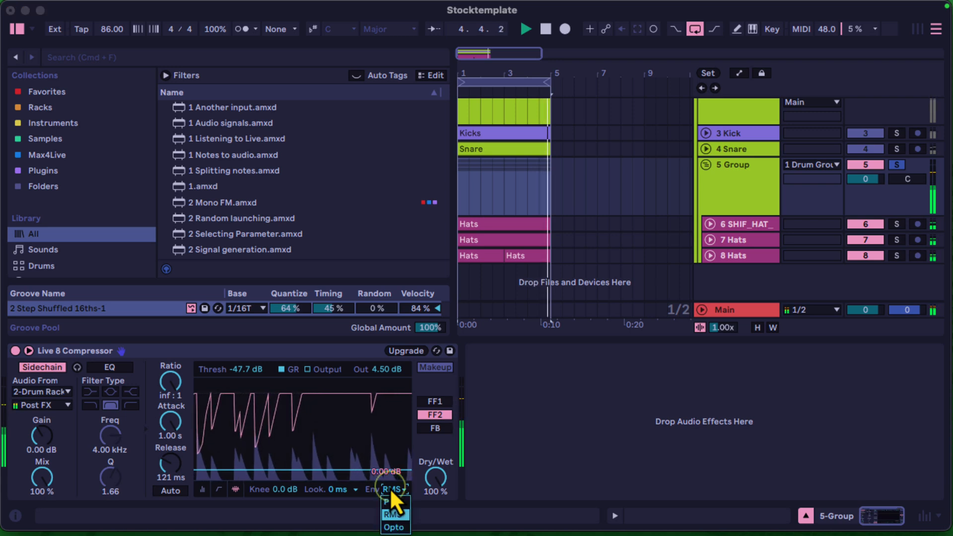
pyautogui.click(398, 529)
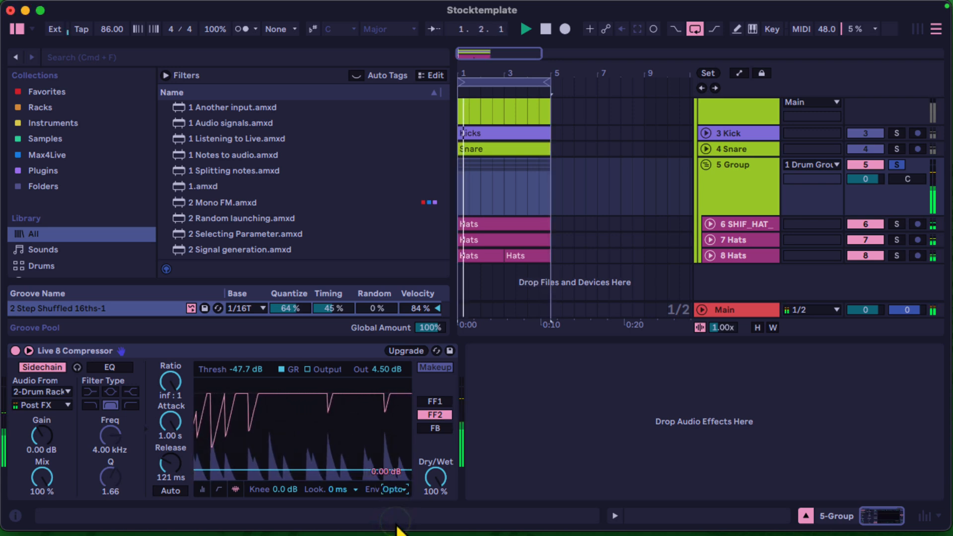
pyautogui.click(440, 372)
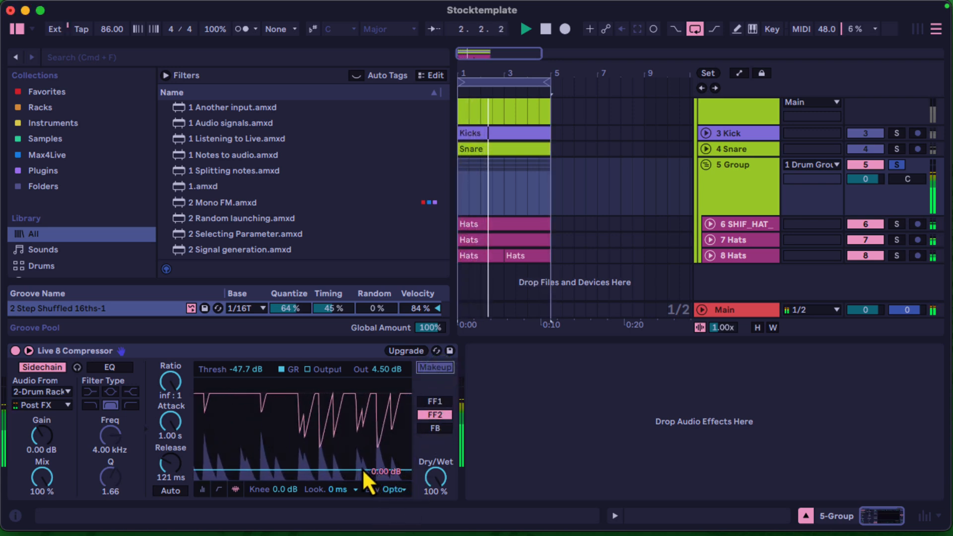
# Step: Lower the compressor's threshold to -55.9 dB and set its release to 137 ms
pyautogui.moveTo(362, 469); pyautogui.dragTo(361, 470)
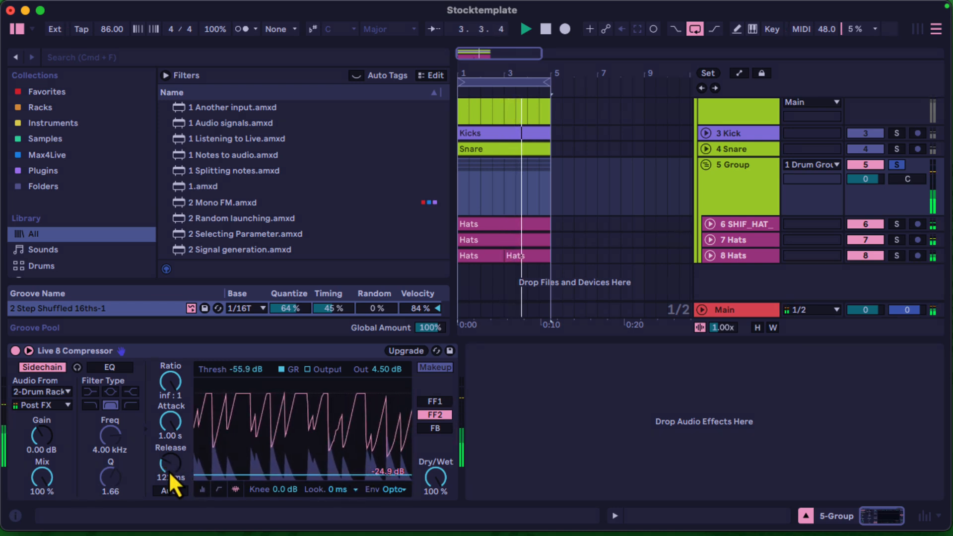
pyautogui.moveTo(168, 471); pyautogui.dragTo(168, 472)
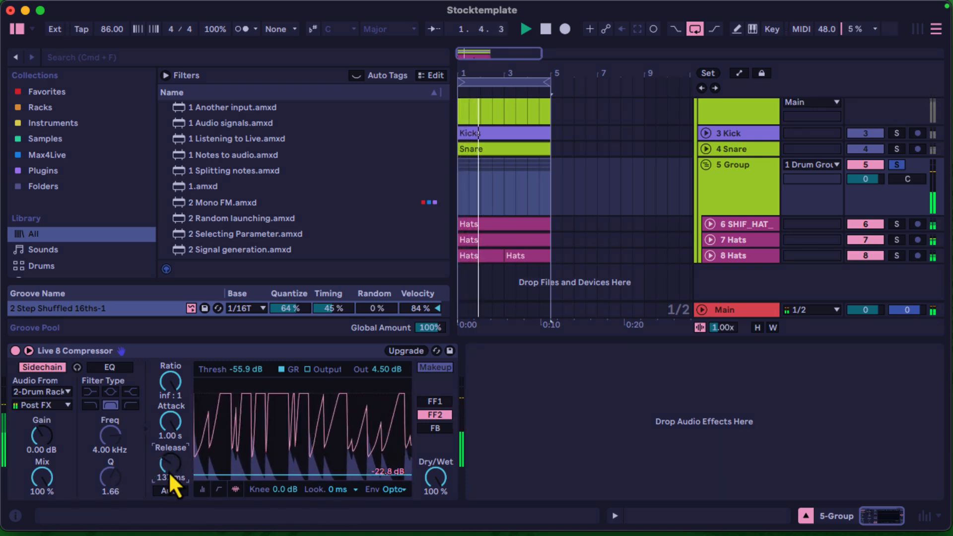
# Step: Examine the envelope settings of the Drum Rack's two click samples, and return to the hats group's compressor
pyautogui.scroll(5, 622, 246)
pyautogui.click(732, 192)
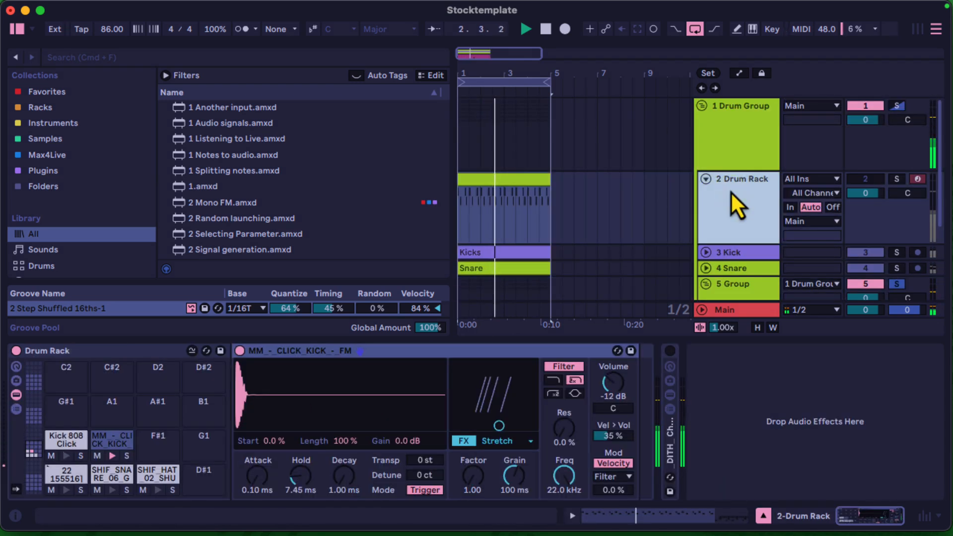
pyautogui.click(60, 437)
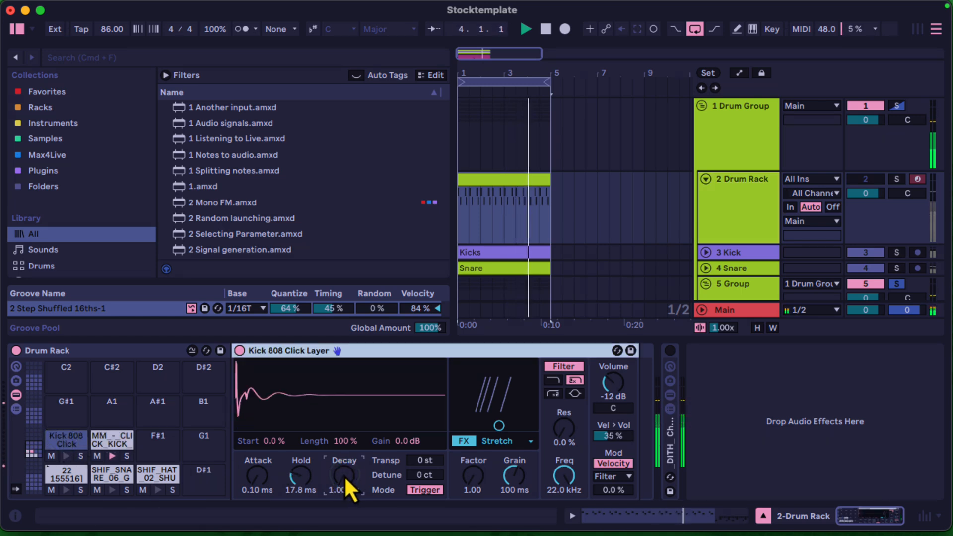
pyautogui.scroll(-5, 663, 234)
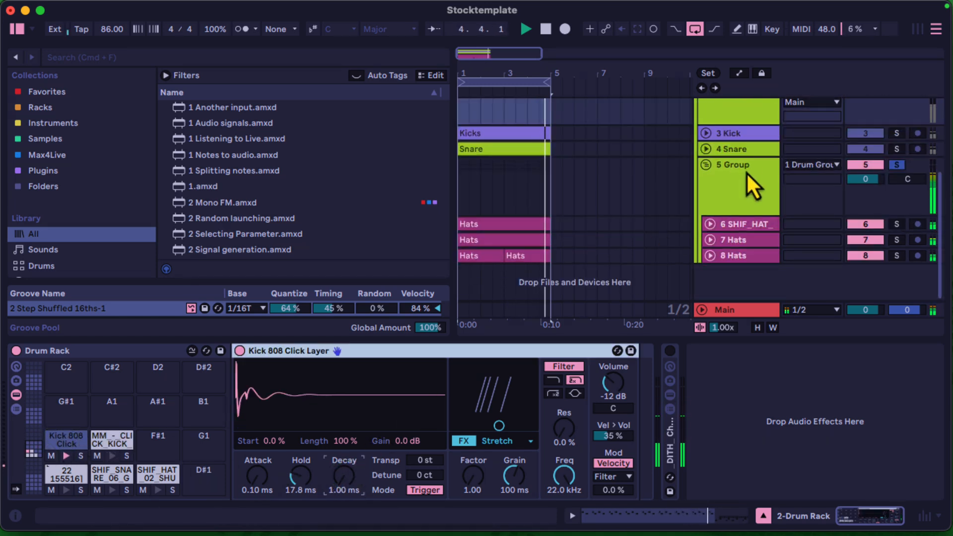
pyautogui.click(746, 172)
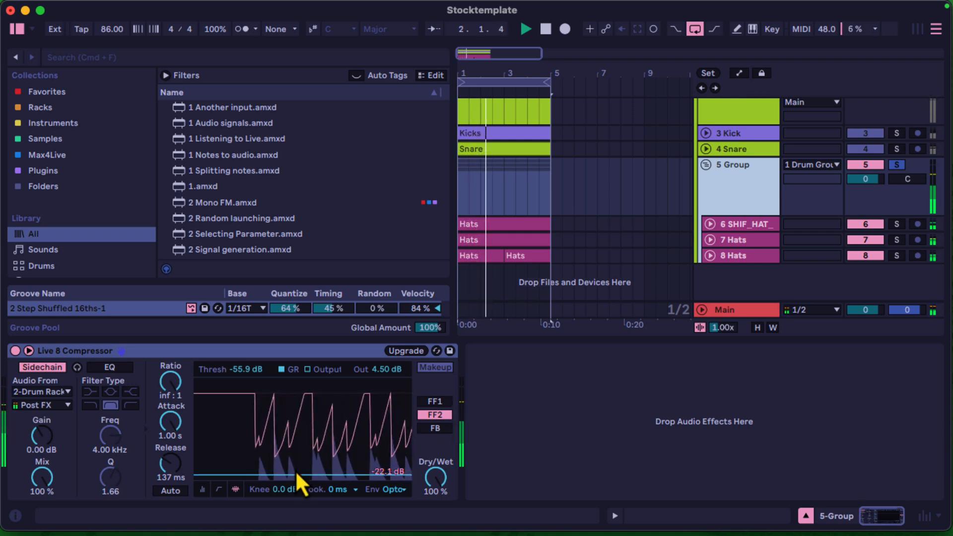
# Step: Set the compressor's release to 338 ms and, with the output level graphed, raise the output gain to 16.9 dB
pyautogui.moveTo(281, 490); pyautogui.dragTo(281, 490)
pyautogui.moveTo(173, 467); pyautogui.dragTo(189, 460)
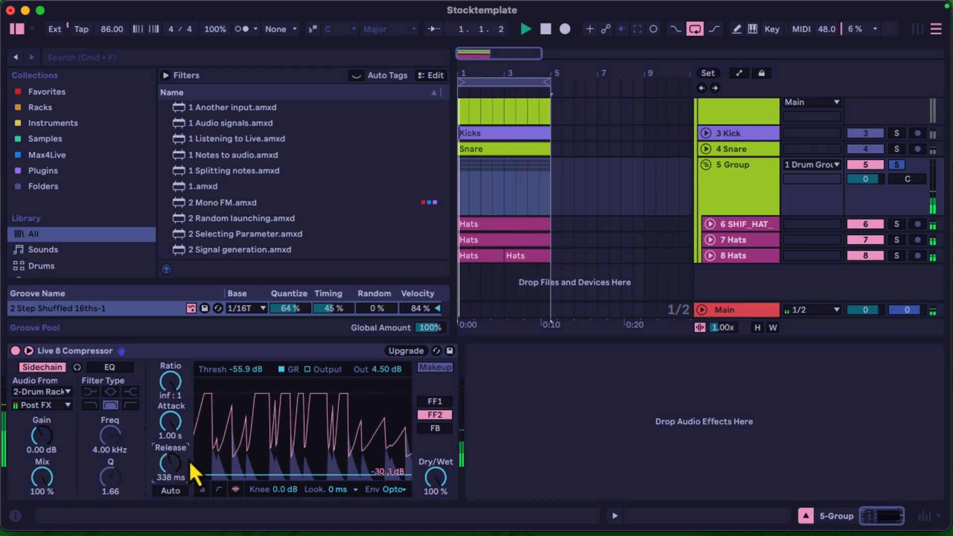
pyautogui.click(308, 369)
pyautogui.click(381, 369)
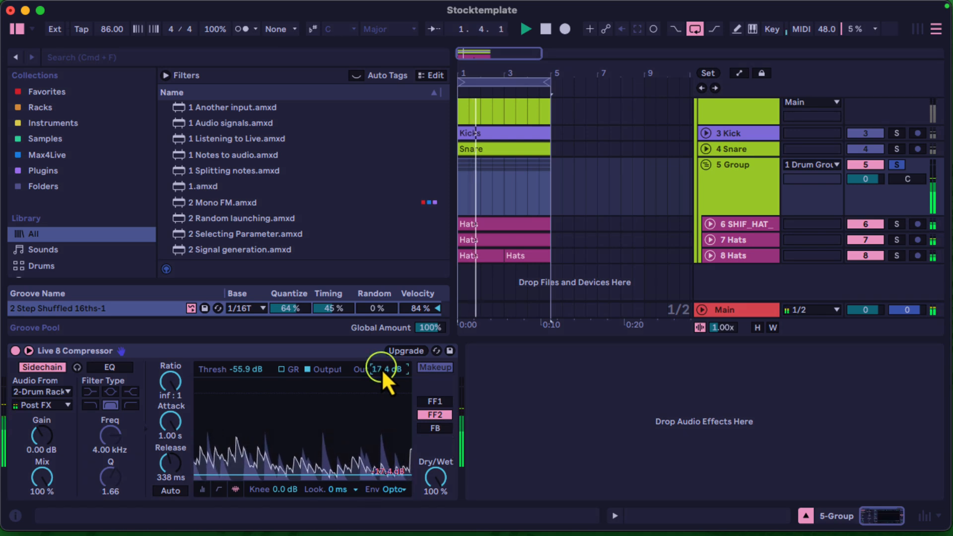
pyautogui.moveTo(382, 368); pyautogui.dragTo(381, 369)
# Step: Try the RMS envelope mode and the FB model on the compressor, returning to Opto and FF2
pyautogui.click(397, 489)
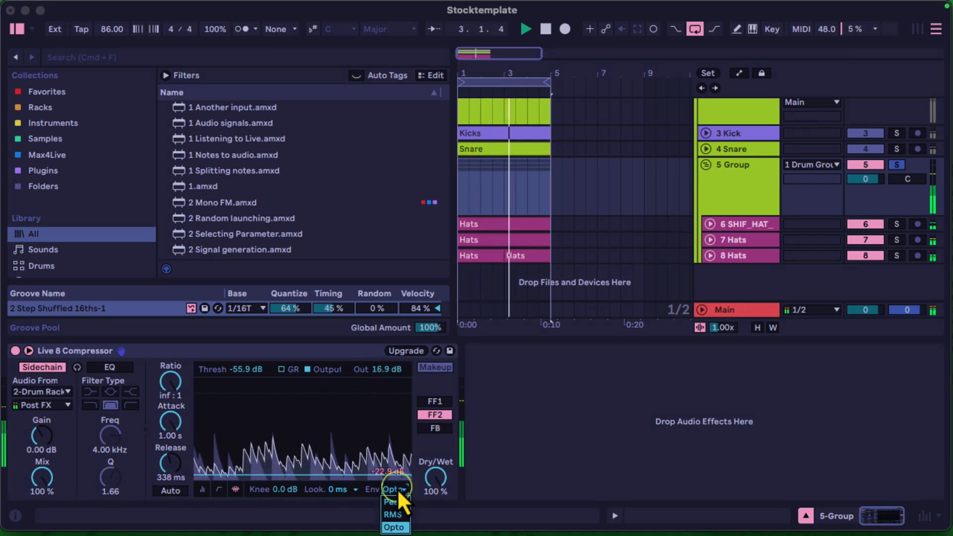
pyautogui.click(400, 515)
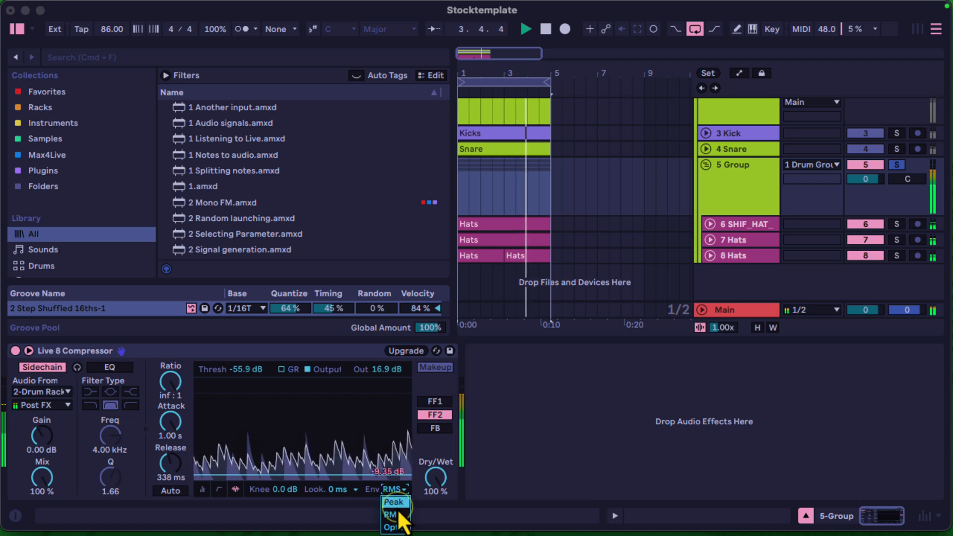
pyautogui.click(395, 493)
pyautogui.click(396, 528)
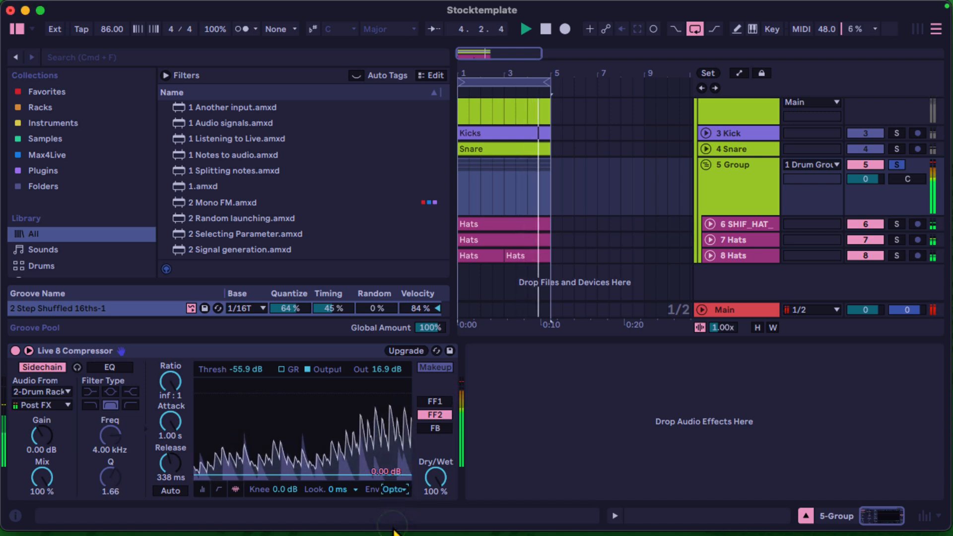
pyautogui.click(434, 427)
pyautogui.click(437, 414)
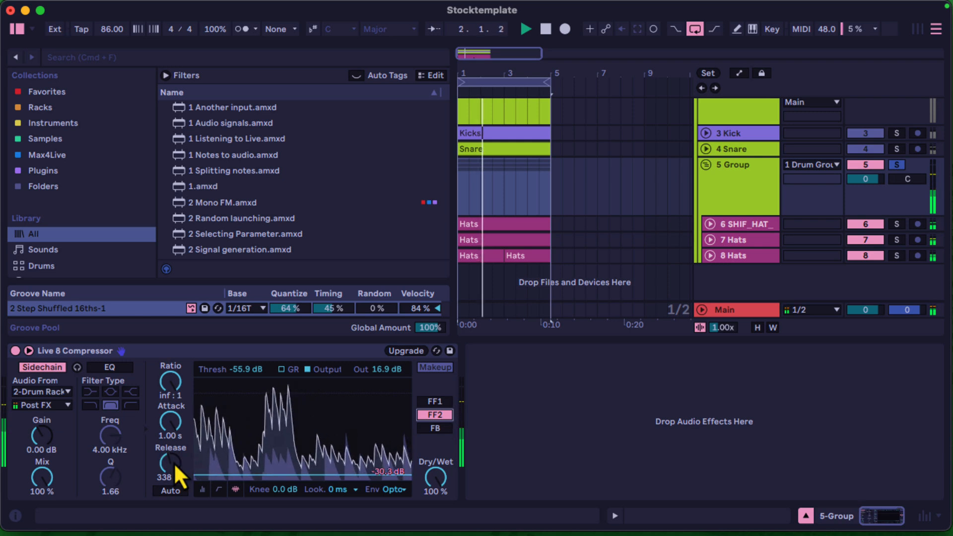
# Step: Set the release to 294 ms, and enable the sidechain EQ as a high-pass filter at 216 Hz with a Q of 0.38
pyautogui.moveTo(174, 462); pyautogui.dragTo(173, 463)
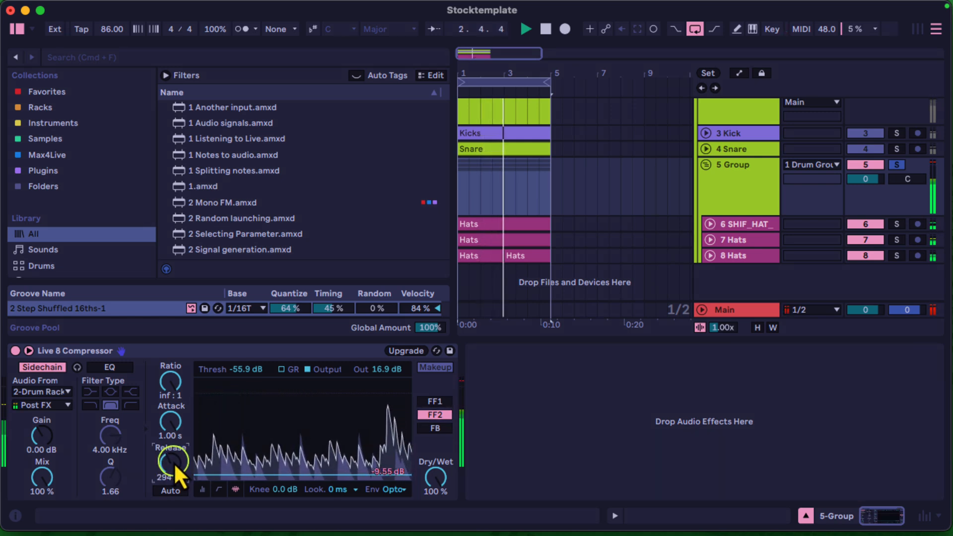
pyautogui.click(111, 367)
pyautogui.click(87, 406)
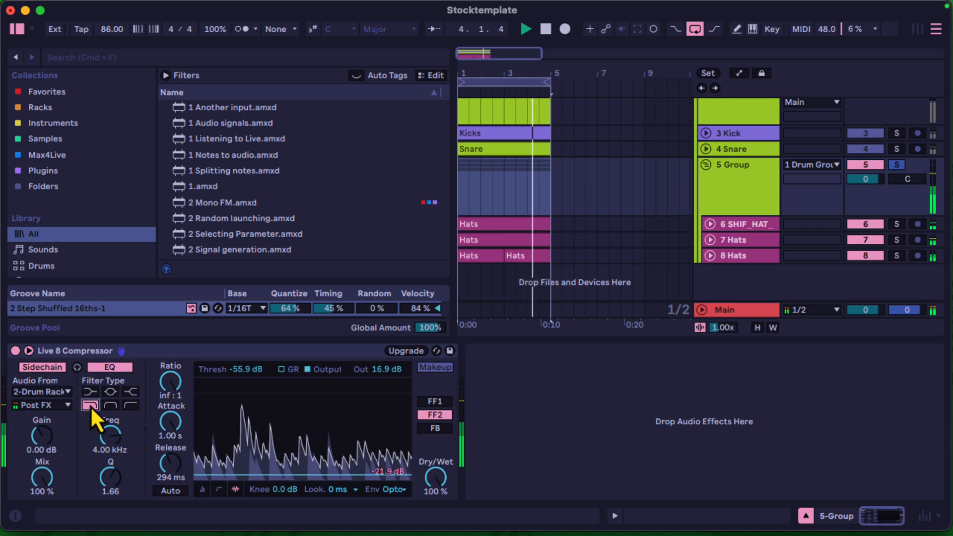
pyautogui.click(131, 405)
pyautogui.moveTo(113, 439); pyautogui.dragTo(114, 439)
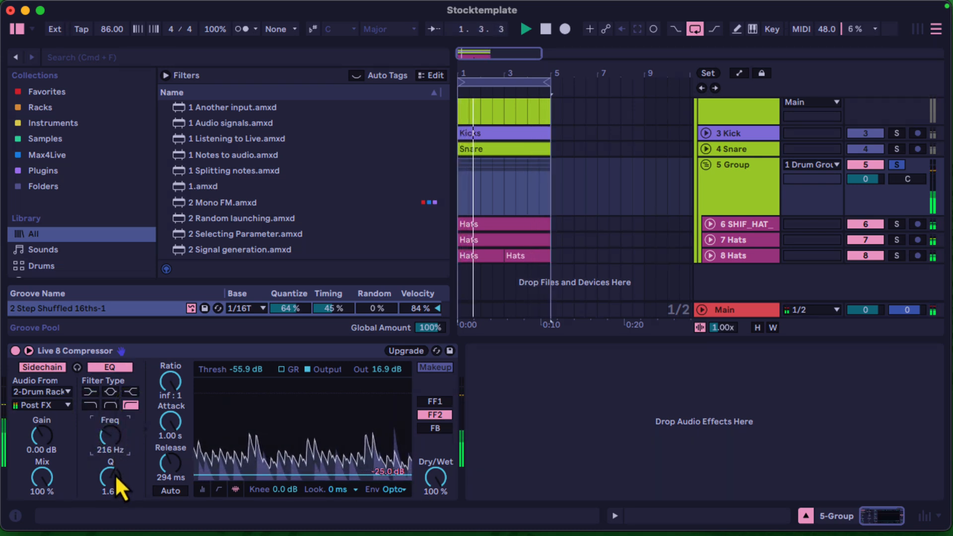
pyautogui.moveTo(115, 474); pyautogui.dragTo(115, 475)
# Step: Raise the threshold to -53.1 dB with gain reduction graphed, and switch the graph back to the output level
pyautogui.click(281, 369)
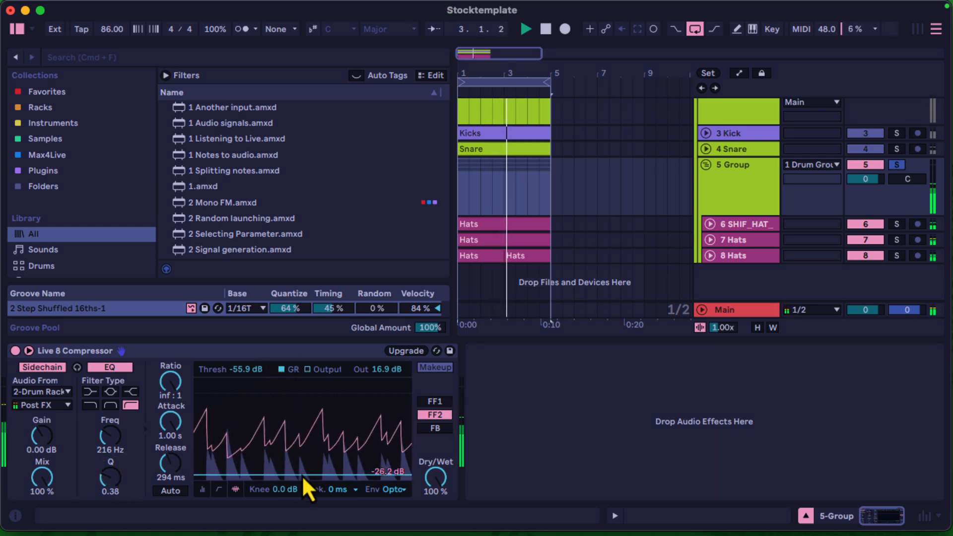
pyautogui.moveTo(302, 473); pyautogui.dragTo(300, 473)
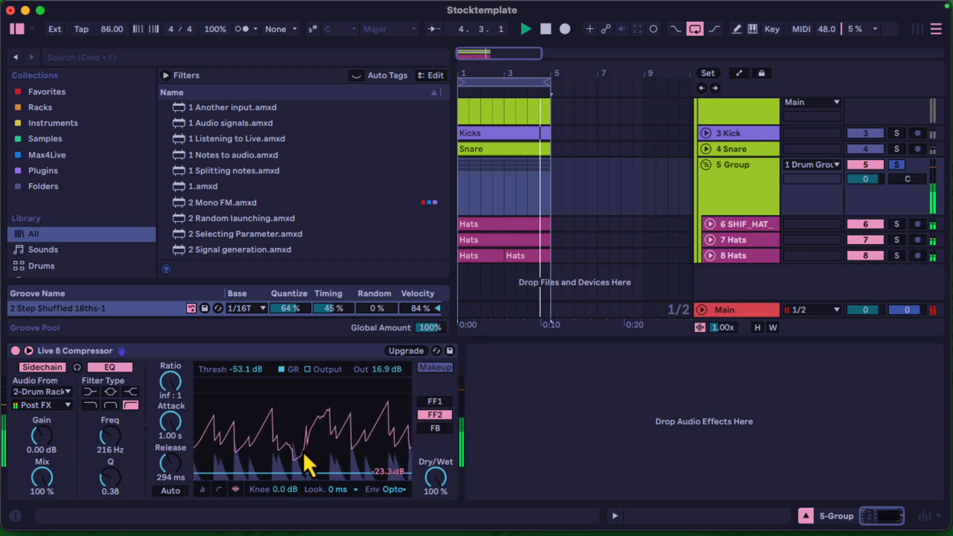
pyautogui.click(308, 371)
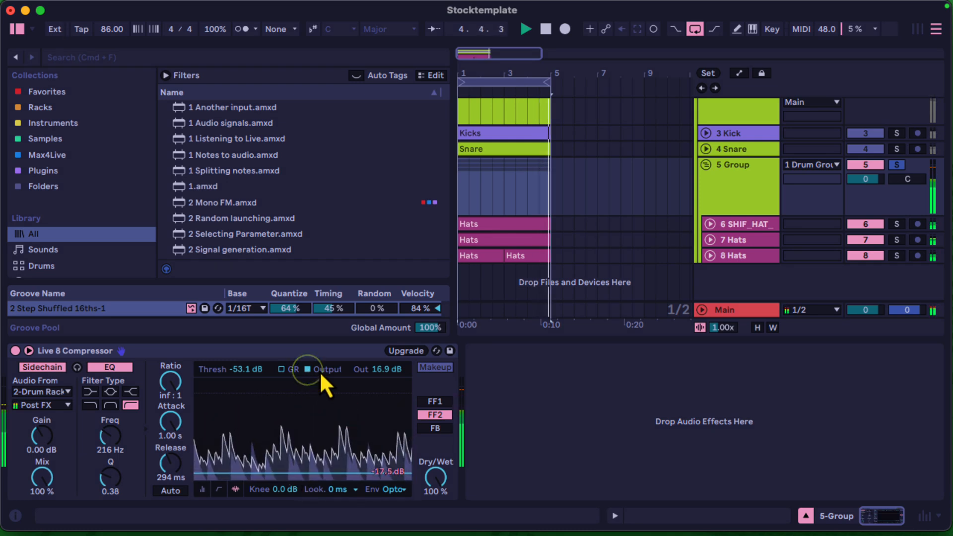
pyautogui.click(380, 370)
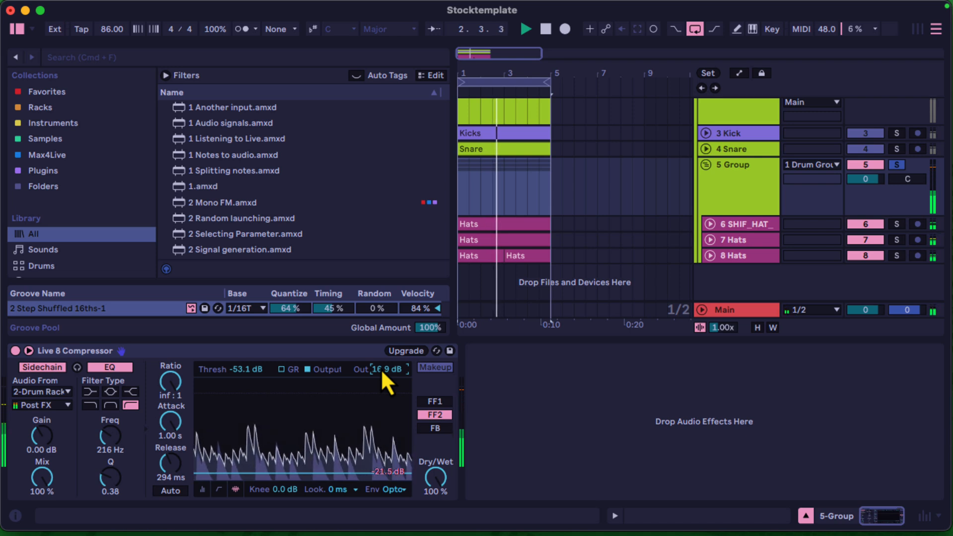
# Step: Set the compressor's output gain to 16 dB and take the hats group out of solo
pyautogui.write('15')
pyautogui.press('BackSpace')
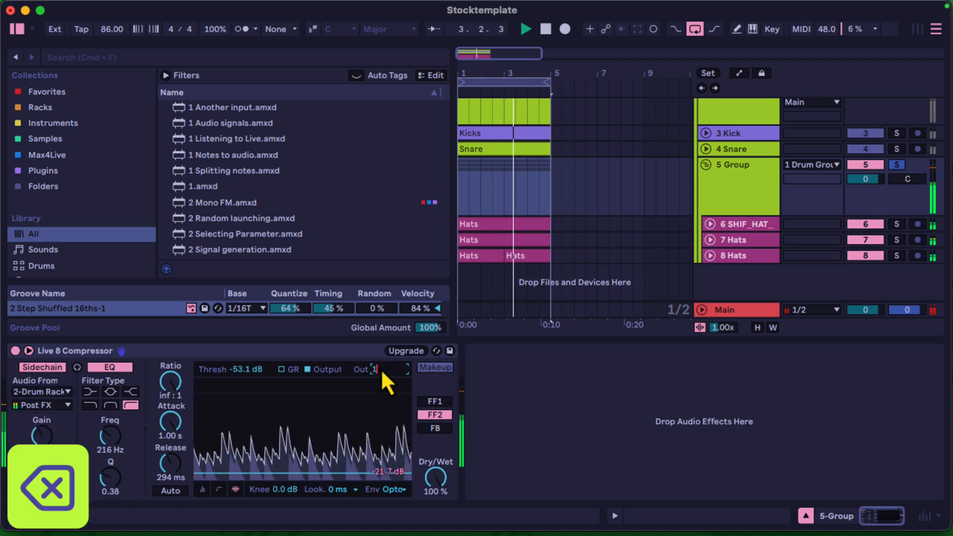
pyautogui.write('6')
pyautogui.press('Return')
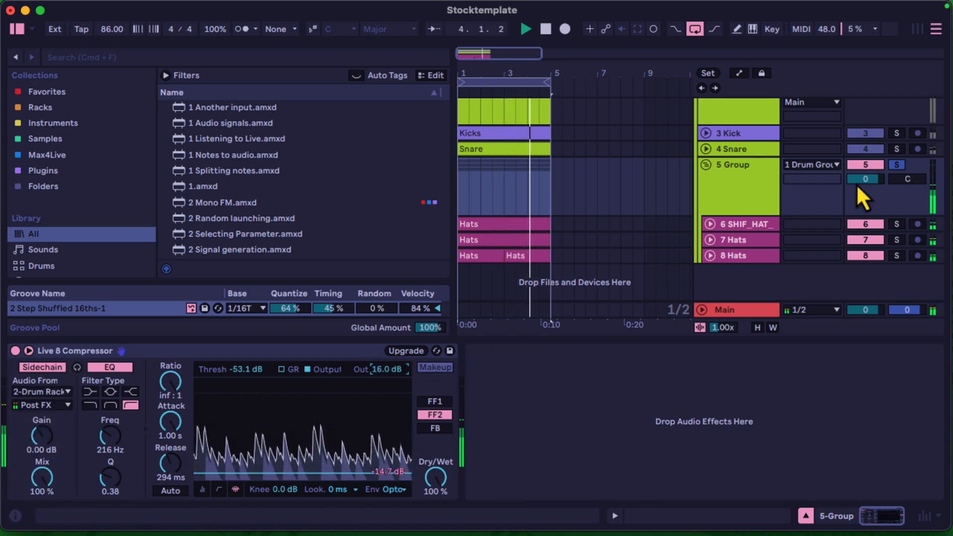
pyautogui.click(899, 166)
pyautogui.click(900, 167)
pyautogui.scroll(3, 900, 167)
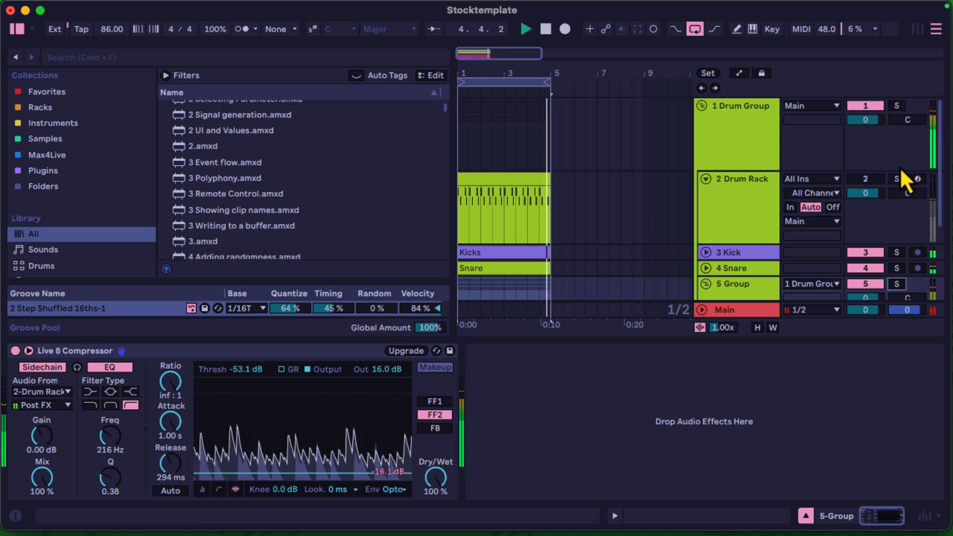
# Step: Hide the browser and set the hats compressor's output gain to 12 dB
pyautogui.click(18, 28)
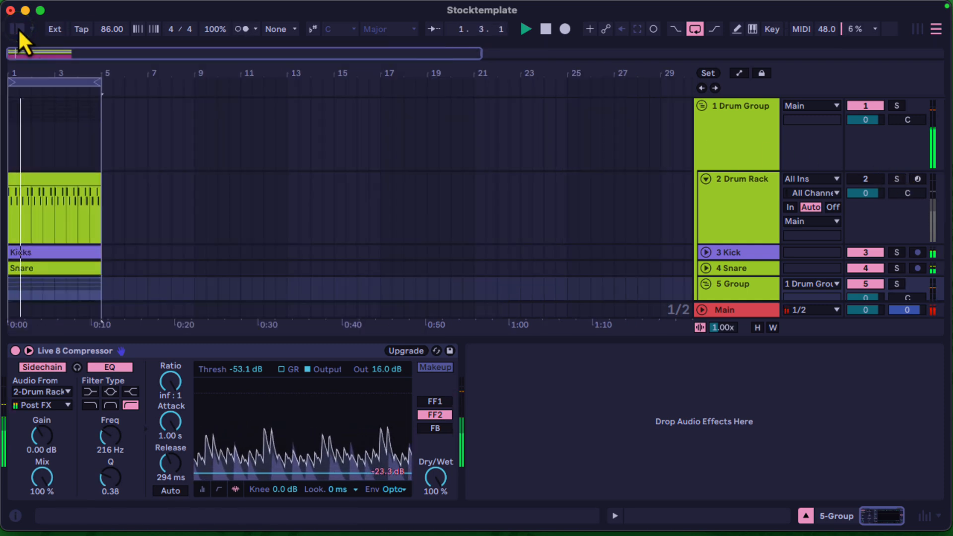
pyautogui.click(379, 376)
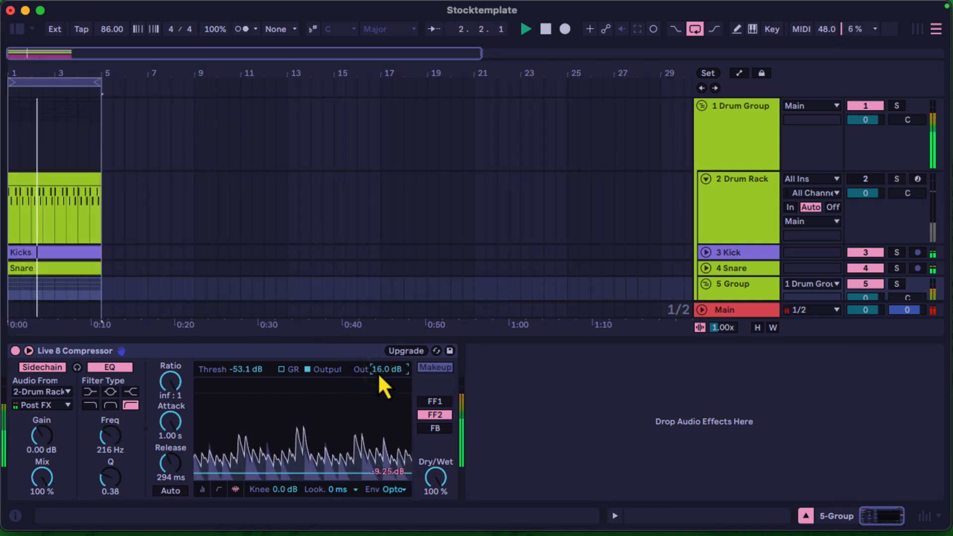
pyautogui.write('12')
pyautogui.press('Return')
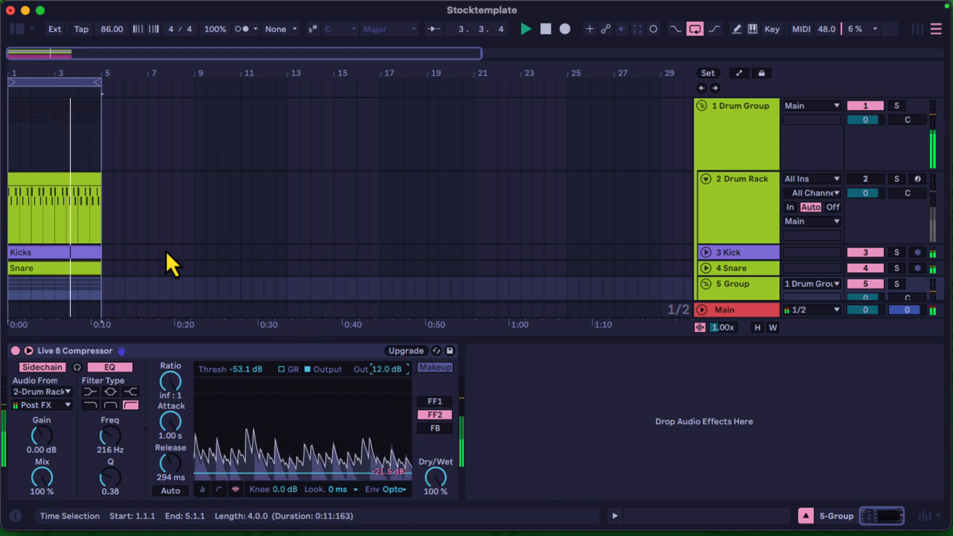
# Step: Fold the hats group, and unfold and switch on the Roar device on the 3 Kick track
pyautogui.rightClick(52, 183)
pyautogui.click(341, 154)
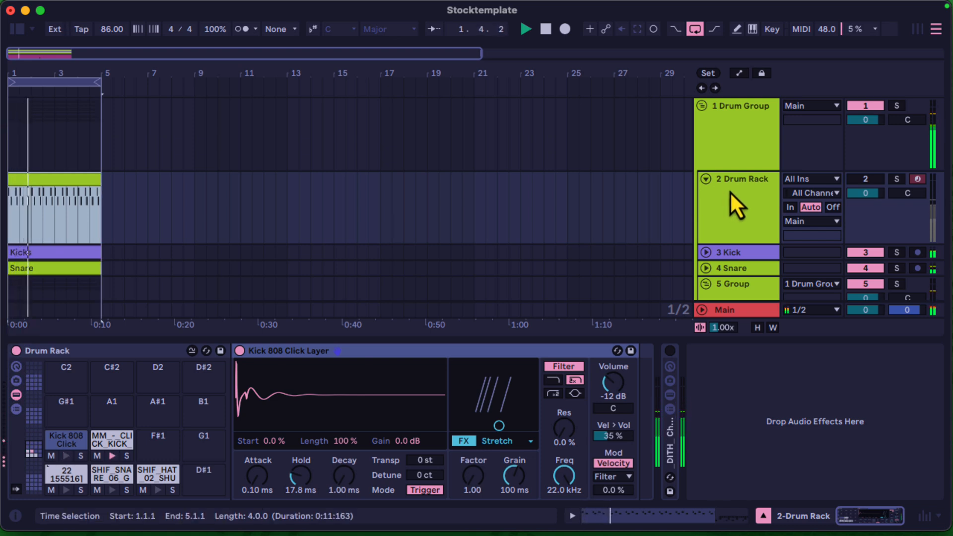
pyautogui.scroll(-5, 730, 192)
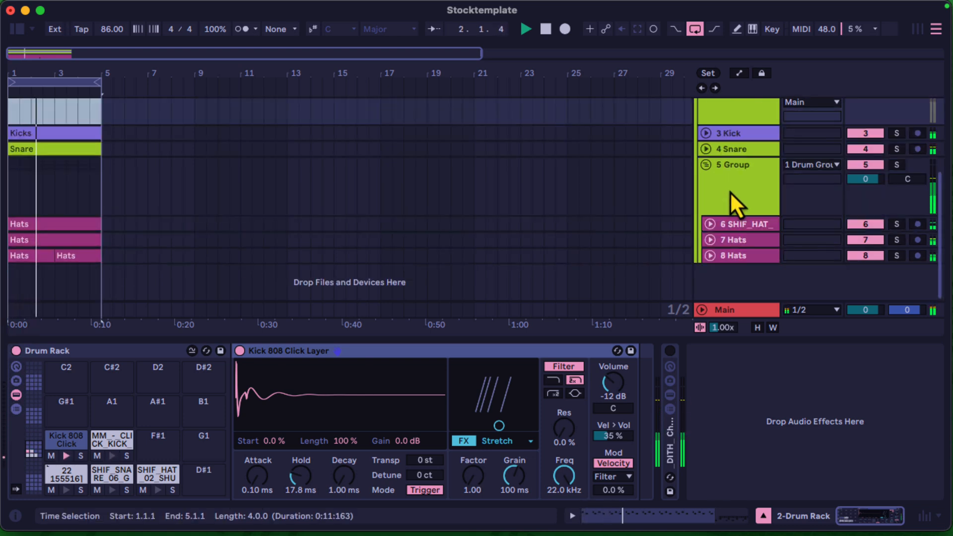
pyautogui.scroll(2, 710, 197)
pyautogui.click(704, 198)
pyautogui.click(727, 166)
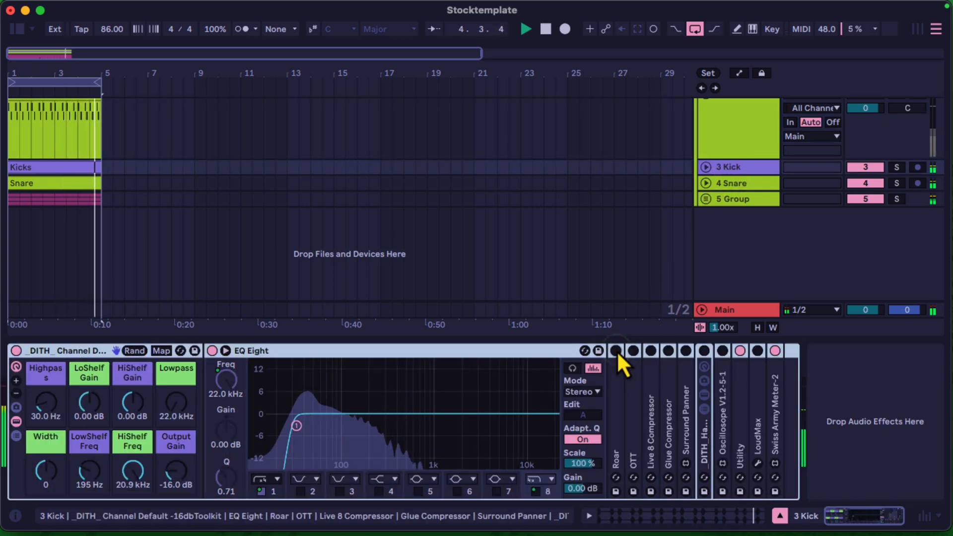
pyautogui.doubleClick(619, 399)
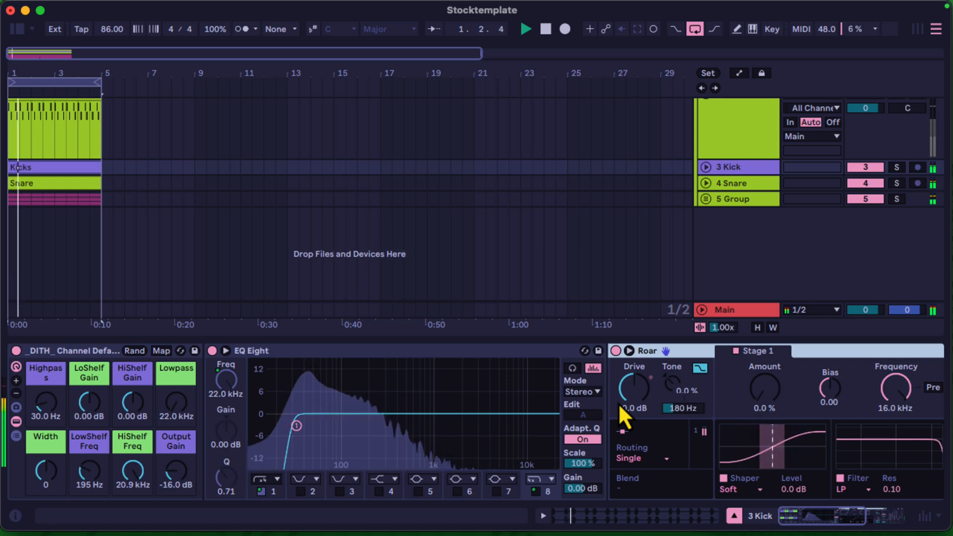
# Step: Swap the kick's Roar device for its Drum Kit Enhancer.adv preset from the audio effects library
pyautogui.click(715, 351)
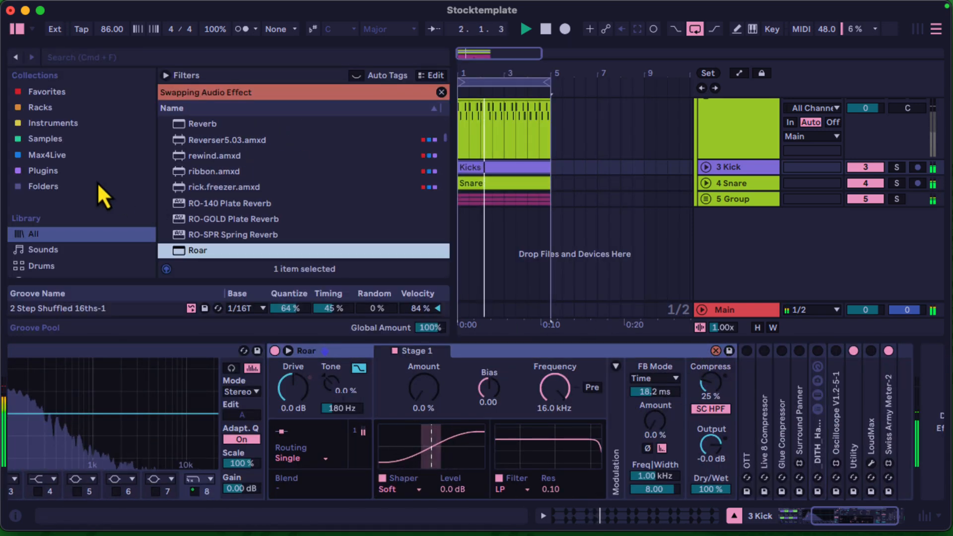
pyautogui.scroll(-5, 85, 179)
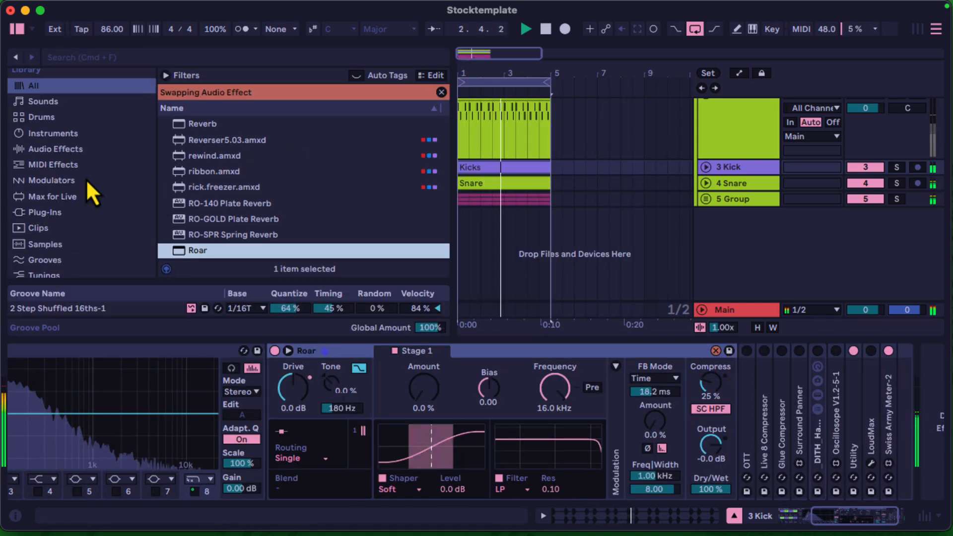
pyautogui.click(69, 151)
pyautogui.scroll(-10, 304, 191)
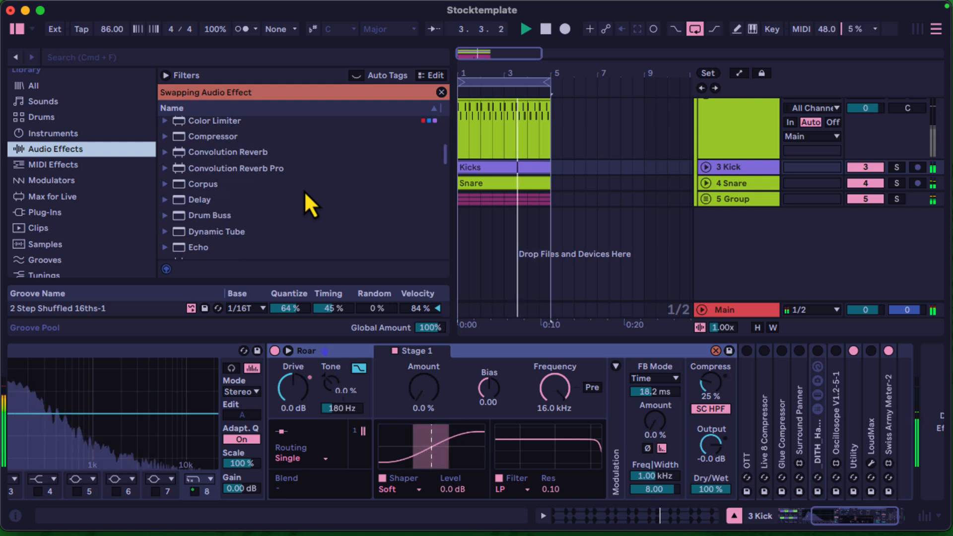
pyautogui.scroll(-8, 304, 190)
pyautogui.scroll(3, 304, 191)
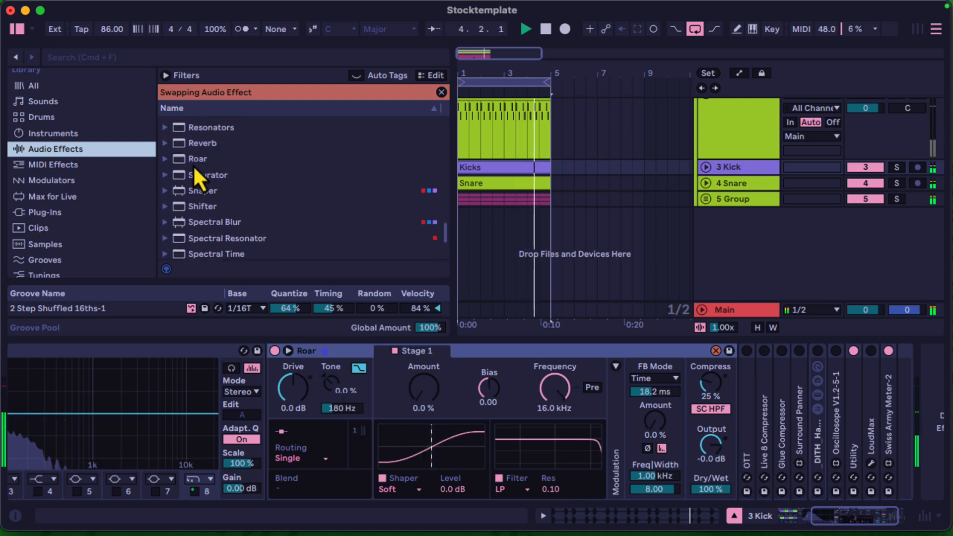
pyautogui.click(164, 158)
pyautogui.scroll(-7, 261, 179)
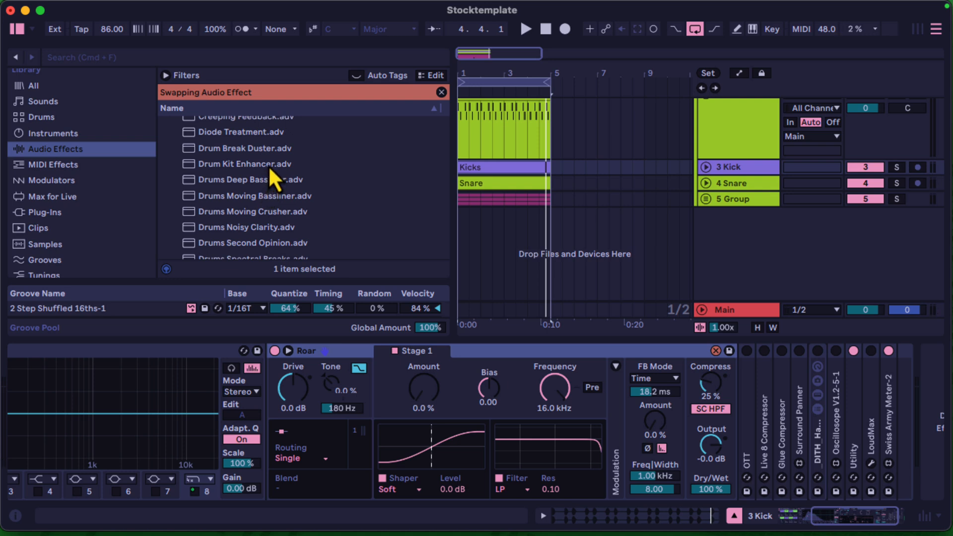
pyautogui.moveTo(269, 169); pyautogui.dragTo(342, 363)
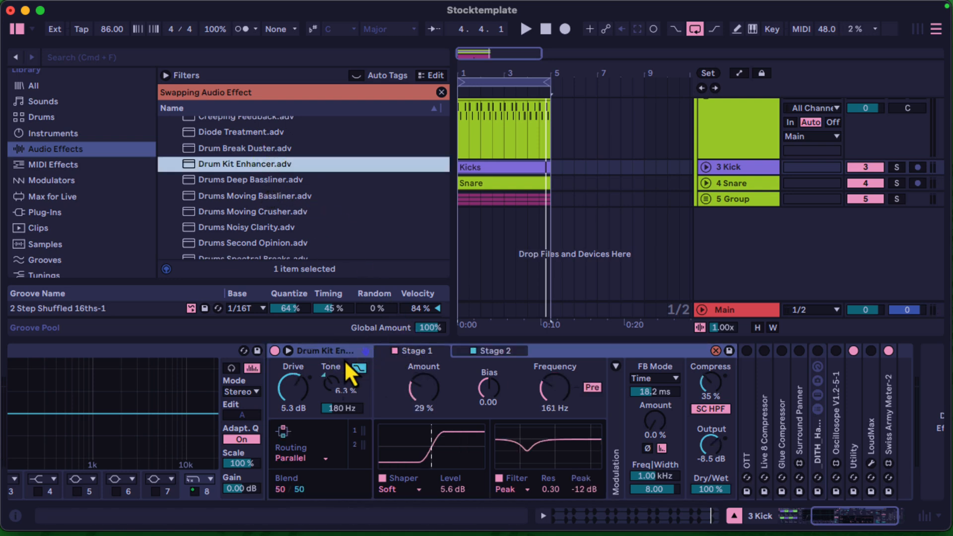
# Step: Set the Dry/Wet of the Drum Kit Enhancer preset to 50% and play the loop
pyautogui.press('space')
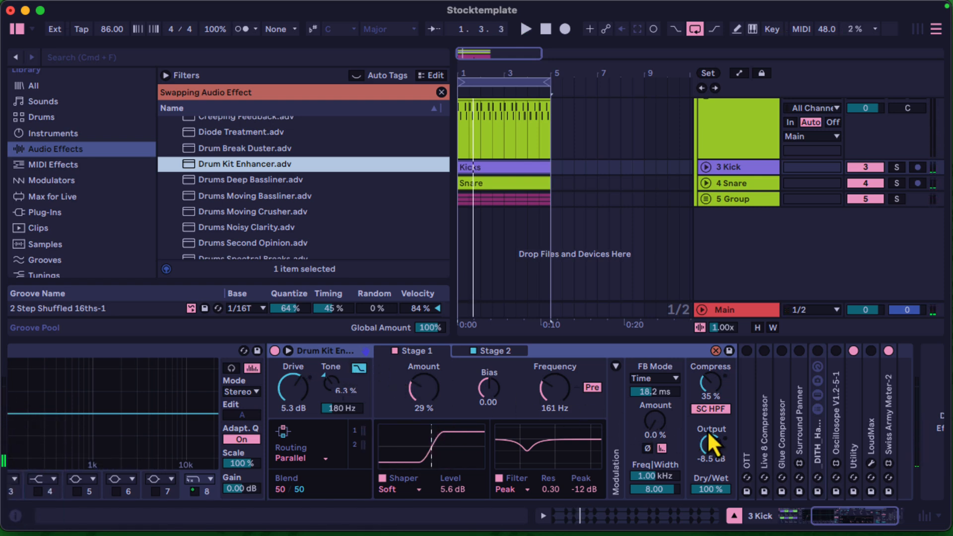
pyautogui.hscroll(4, 714, 435)
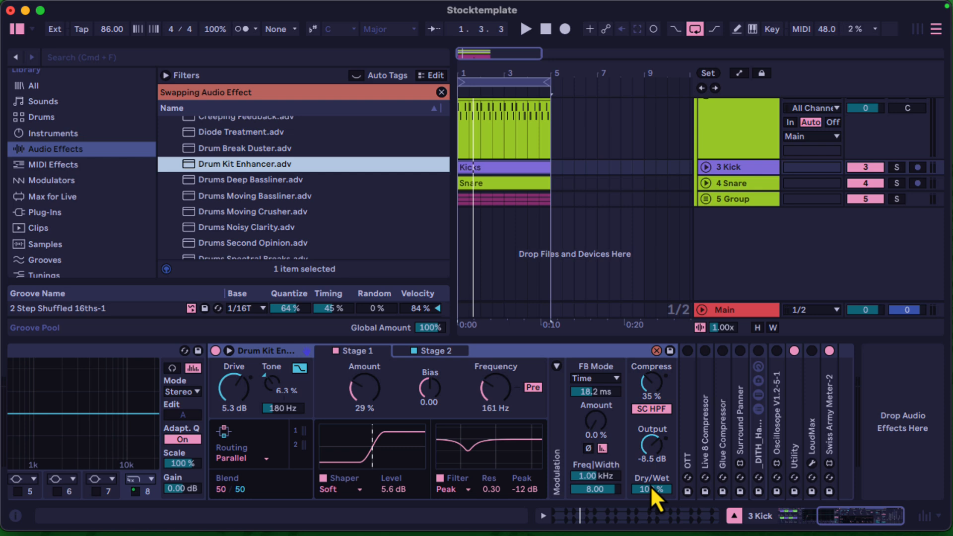
pyautogui.click(652, 489)
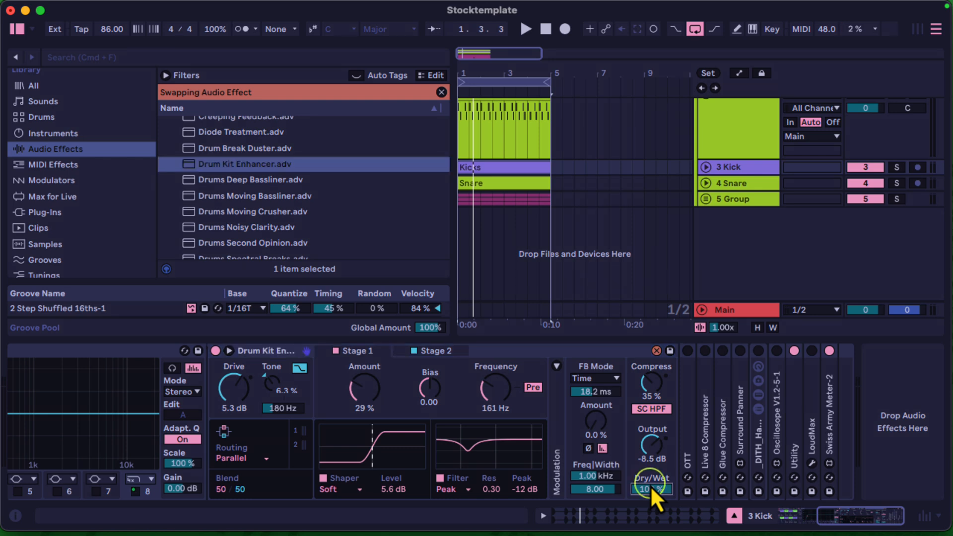
pyautogui.write('50')
pyautogui.press('Return')
pyautogui.press('space')
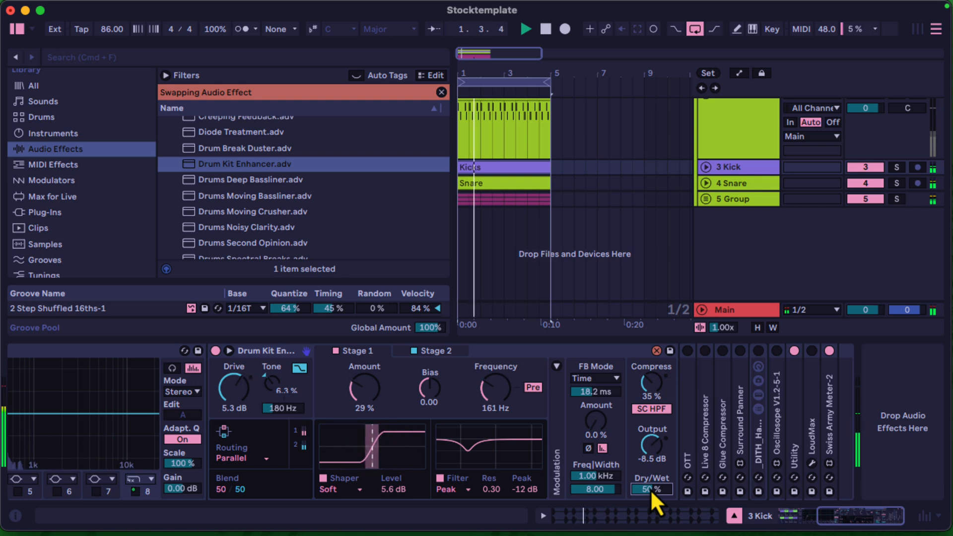
# Step: Undo the Dry/Wet change and the Drum Kit Enhancer preset, audition the kick, and end the preset swap
pyautogui.press('super+z')
pyautogui.press('super+z')
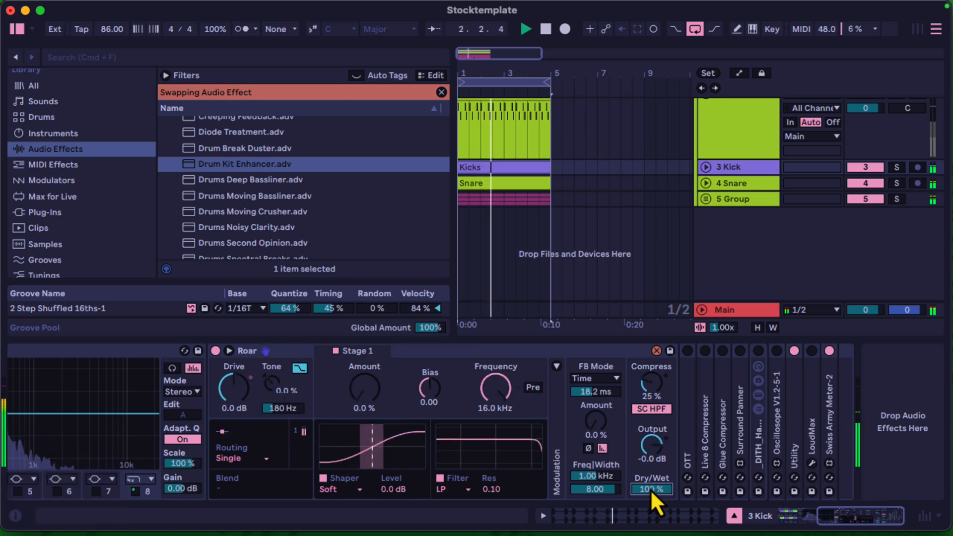
pyautogui.press('space')
pyautogui.press('space')
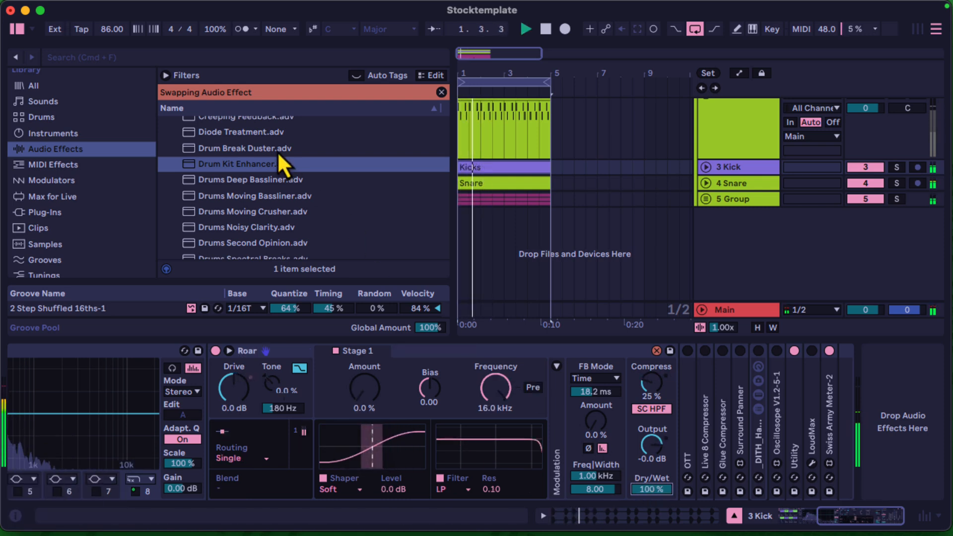
pyautogui.press('space')
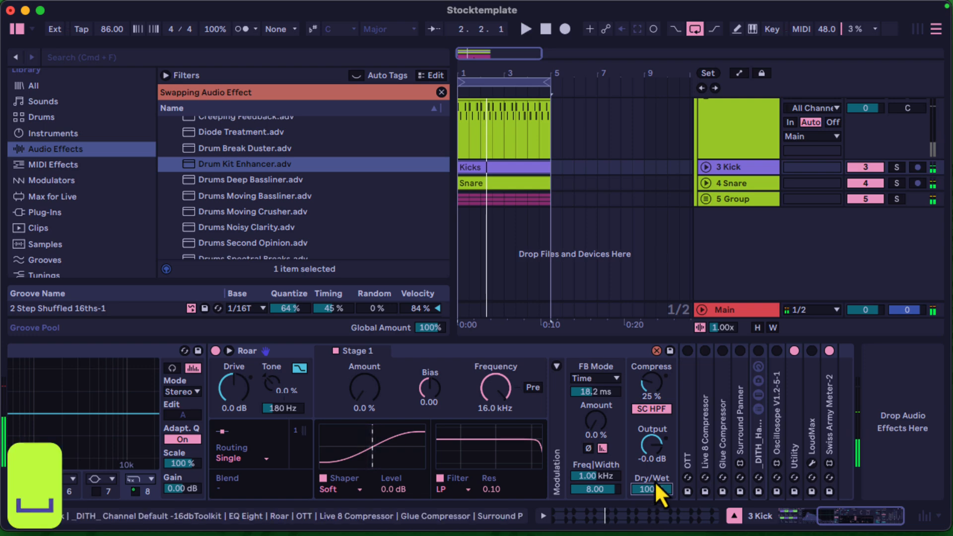
pyautogui.click(658, 350)
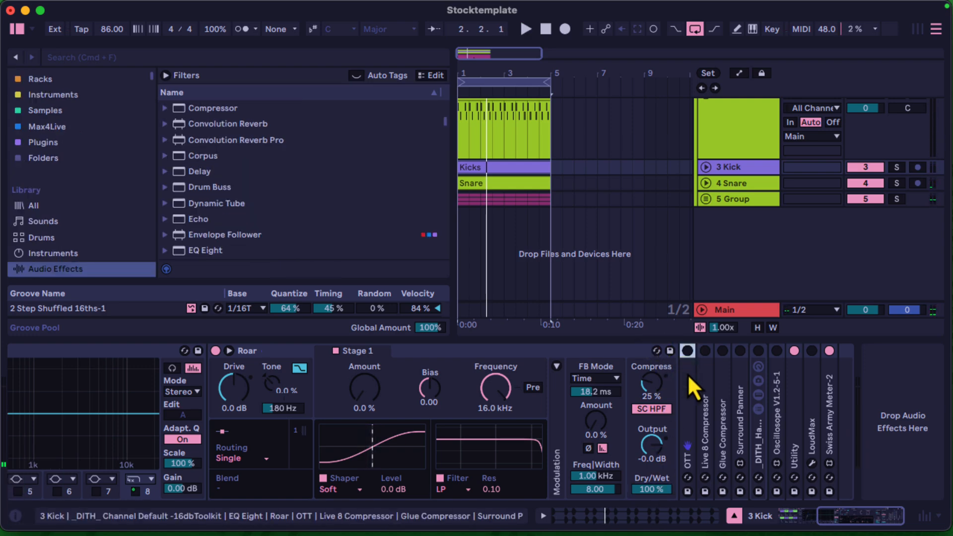
# Step: Unfold and switch on the OTT device on the kick track while restarting playback to hear it
pyautogui.doubleClick(687, 373)
pyautogui.press('space')
pyautogui.press('space')
pyautogui.hscroll(6, 689, 375)
pyautogui.press('space')
pyautogui.press('space')
pyautogui.press('space')
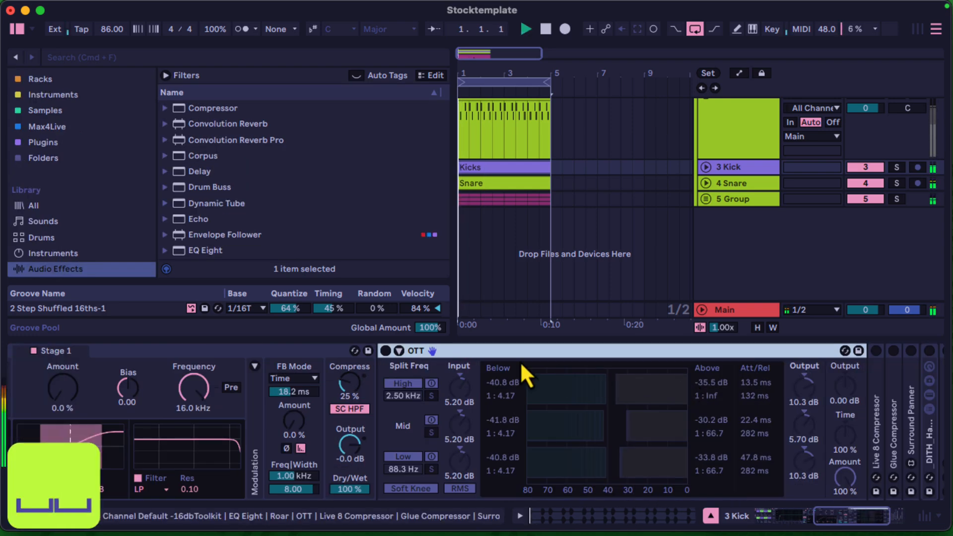
pyautogui.click(386, 351)
pyautogui.press('space')
pyautogui.press('space')
pyautogui.hscroll(6, 557, 401)
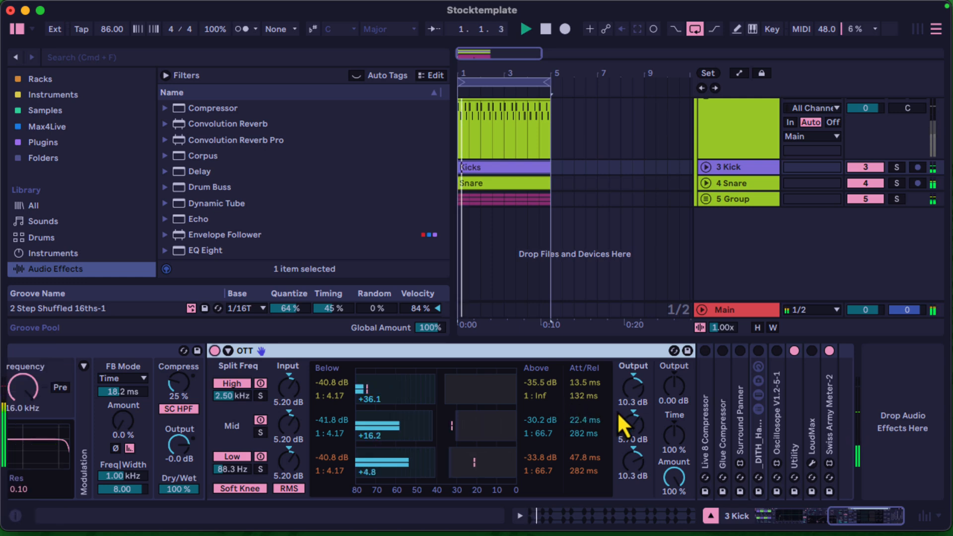
# Step: Set the OTT's Time to 1000% while the loop plays
pyautogui.moveTo(675, 428); pyautogui.dragTo(685, 437)
pyautogui.press('Delete')
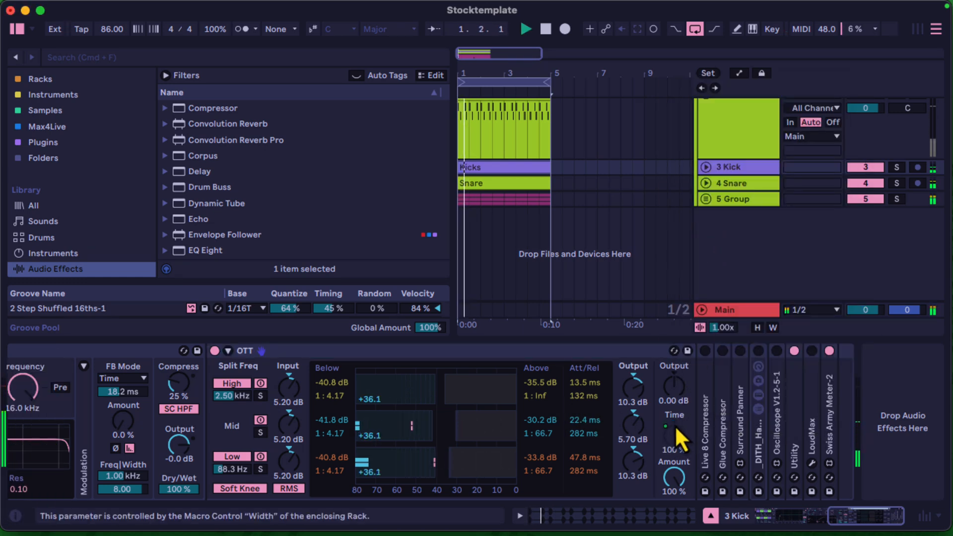
pyautogui.press('super+z')
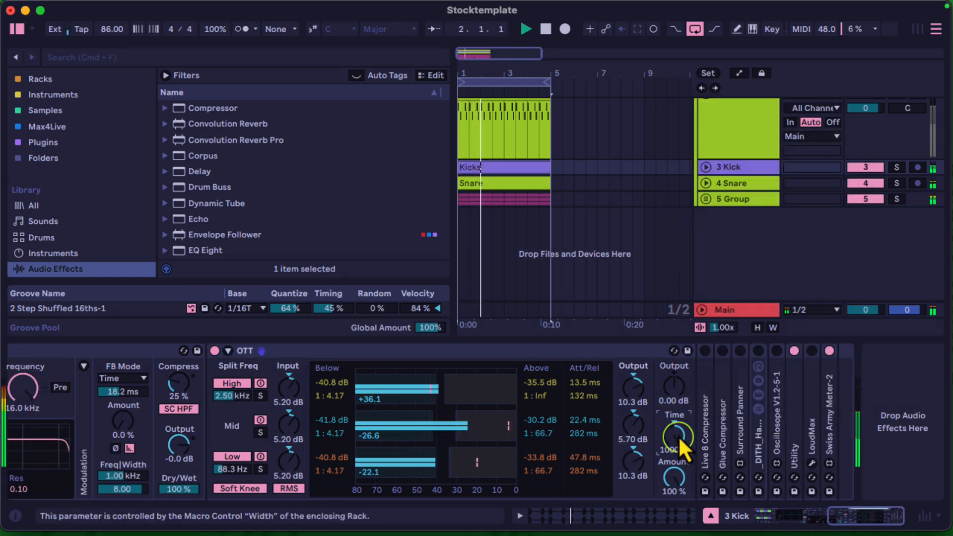
pyautogui.press('space')
pyautogui.press('space')
# Step: Set the OTT's overall output to 8.38 dB and audition the kick repeatedly from the loop start
pyautogui.moveTo(674, 389); pyautogui.dragTo(675, 389)
pyautogui.press('space')
pyautogui.press('space')
pyautogui.press('space')
pyautogui.press('space')
pyautogui.press('space')
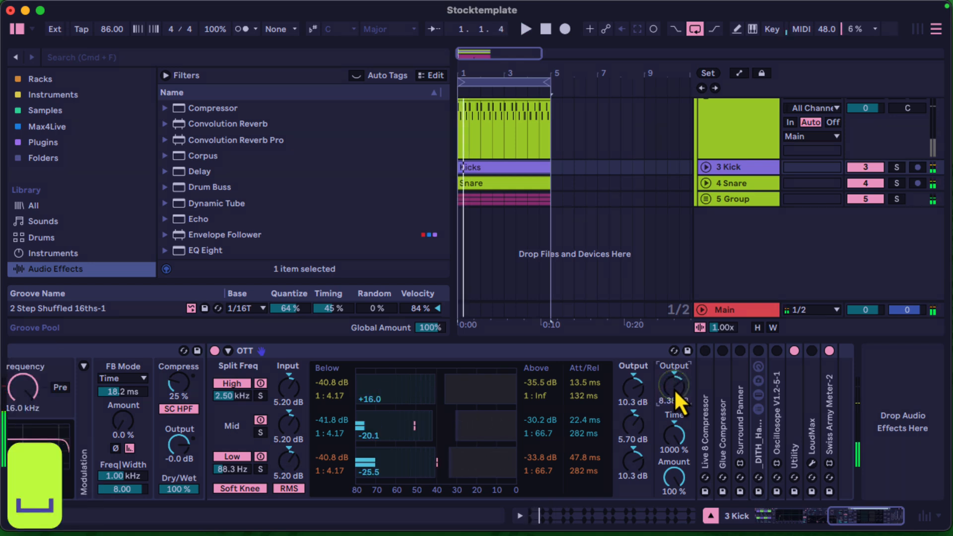
pyautogui.press('space')
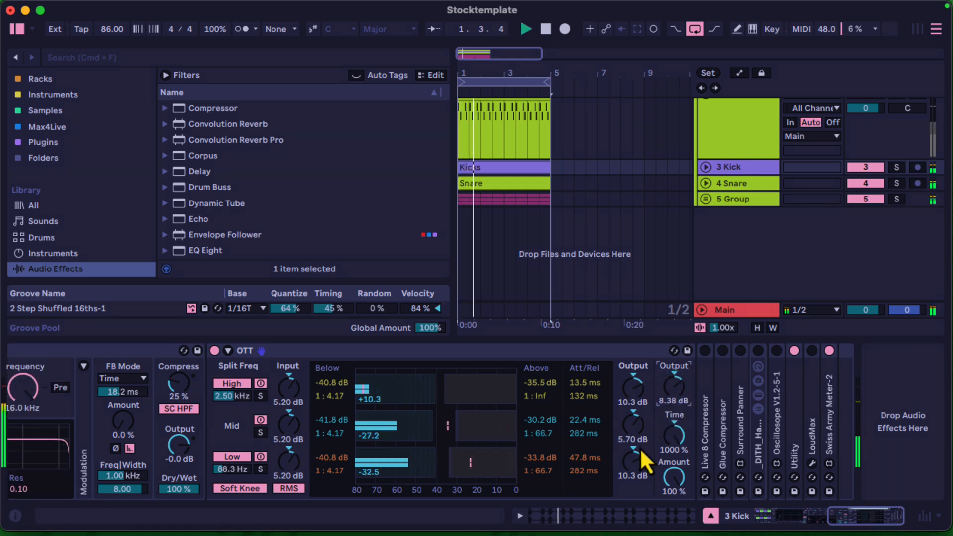
pyautogui.press('space')
pyautogui.press('space')
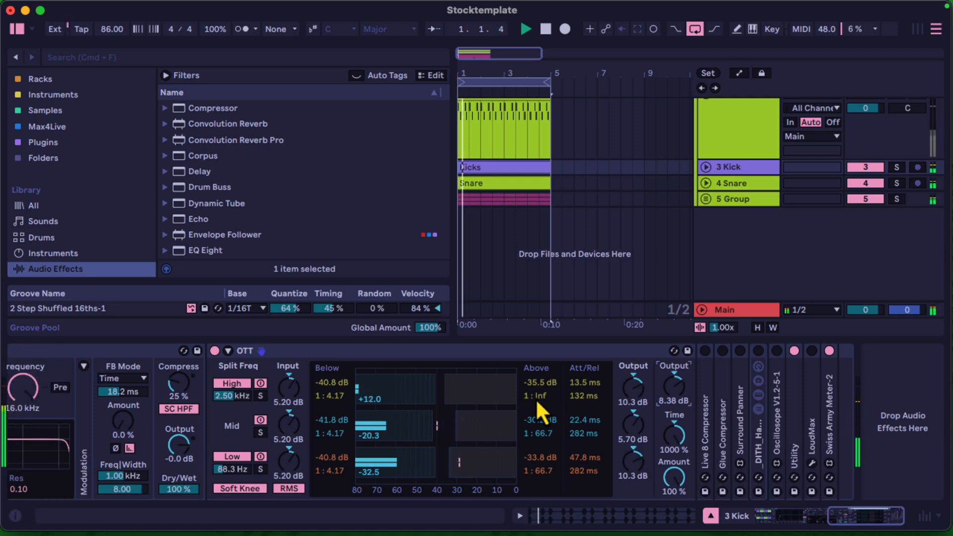
pyautogui.press('space')
# Step: Bring up the kick track's device chain again and unfold its Utility device
pyautogui.hscroll(-15, 388, 419)
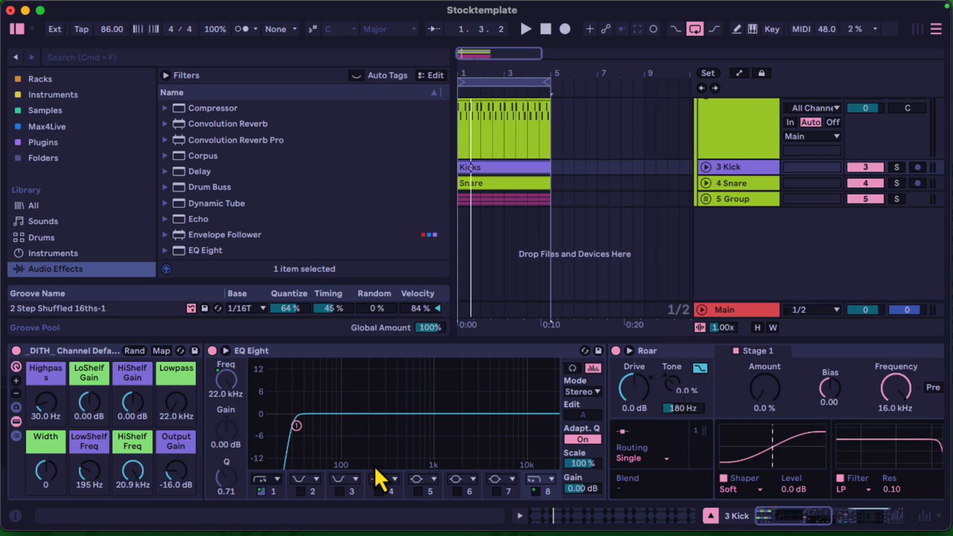
pyautogui.click(491, 171)
pyautogui.click(742, 251)
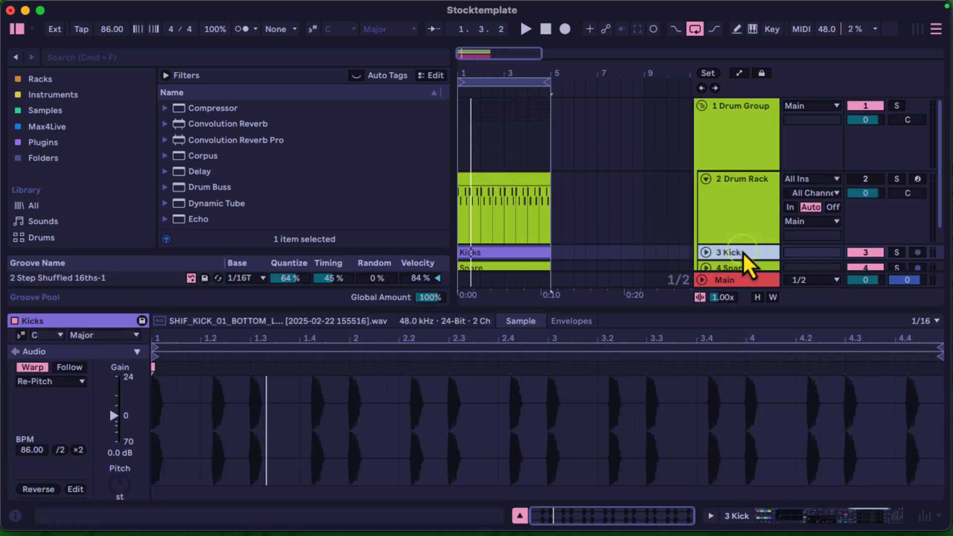
pyautogui.hscroll(10, 499, 366)
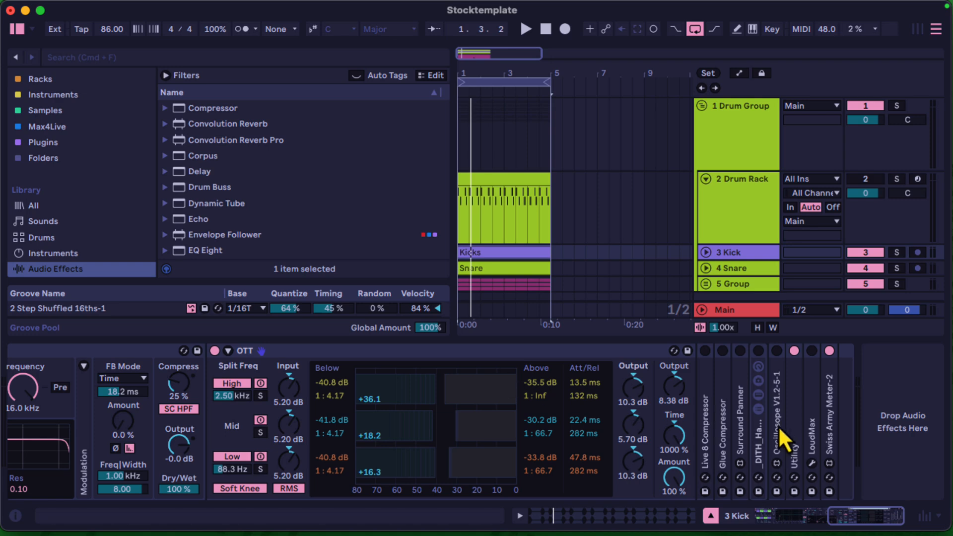
pyautogui.doubleClick(797, 432)
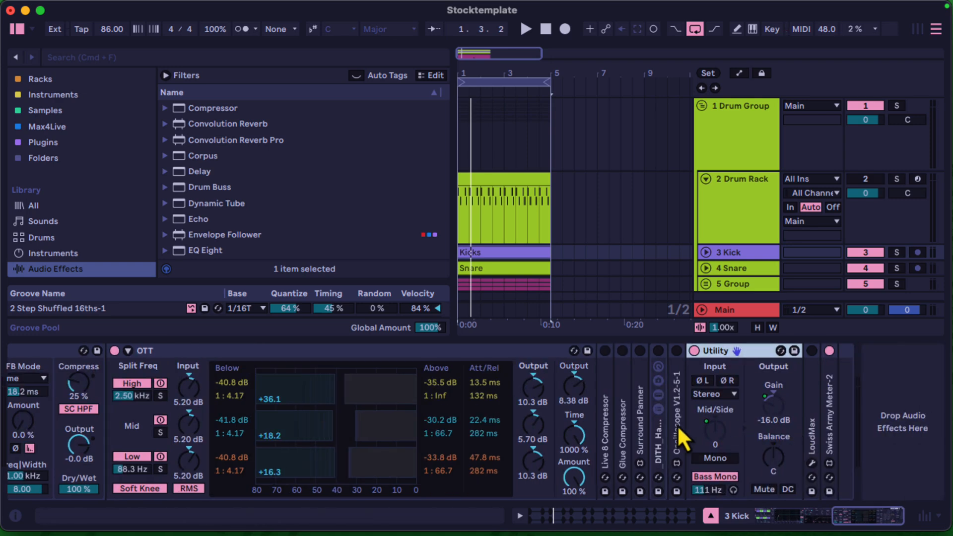
# Step: Set the kick channel rack's Output Gain to -10 dB and briefly play the loop
pyautogui.hscroll(-10, 328, 410)
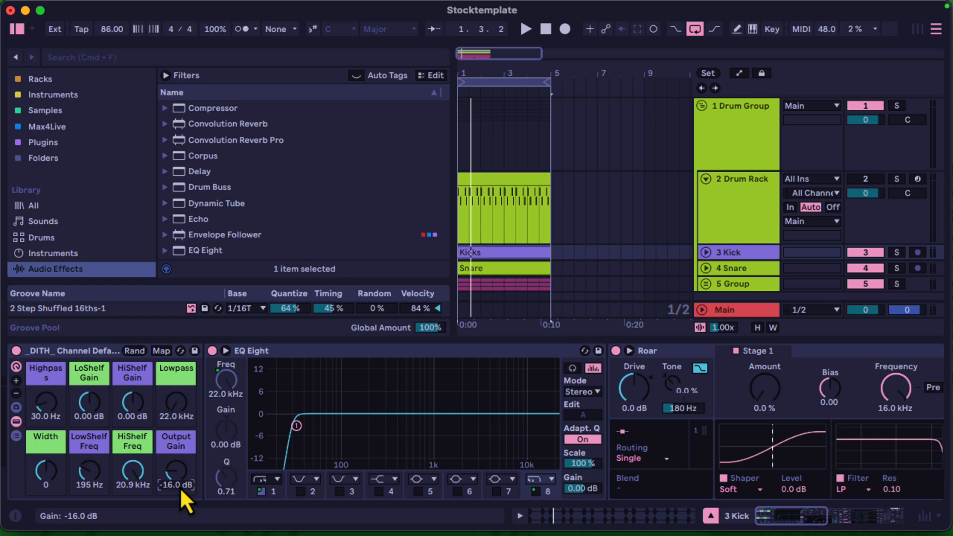
pyautogui.write('-10')
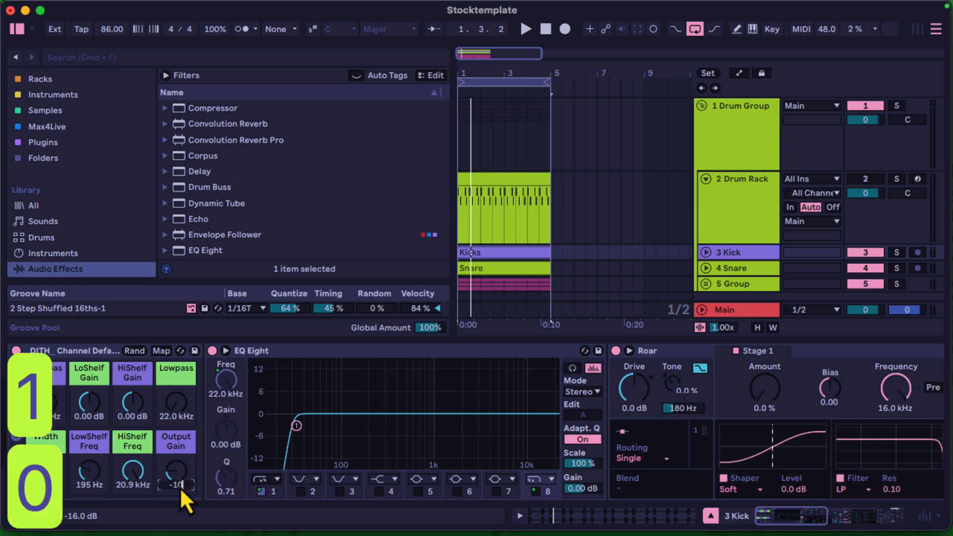
pyautogui.press('Return')
pyautogui.press('space')
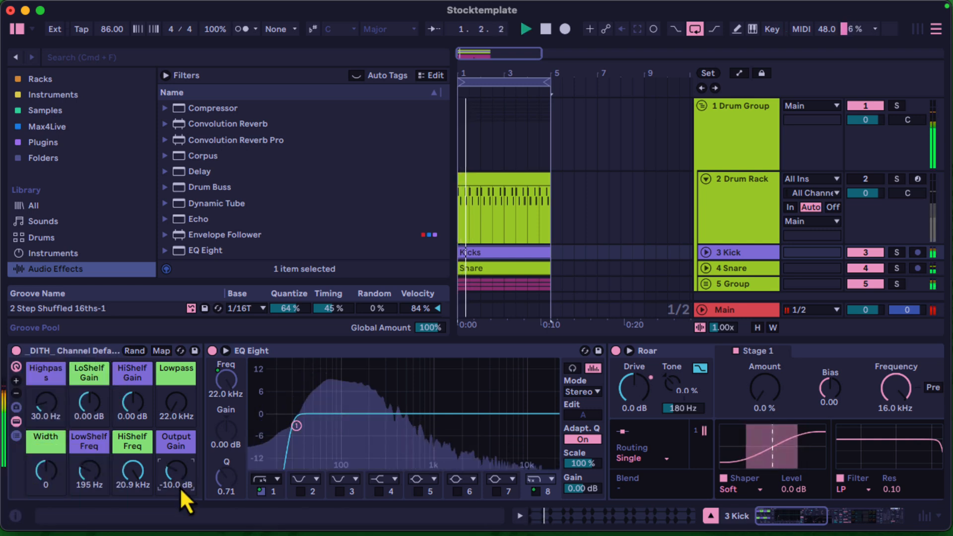
pyautogui.press('space')
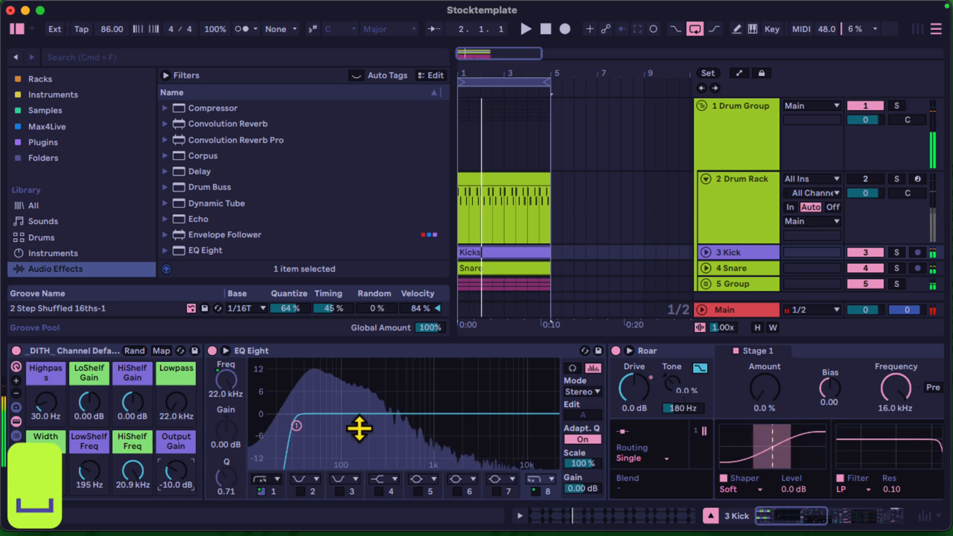
# Step: Check the Main and Drum Rack device chains, restart playback, and reselect the kick track and unfold it
pyautogui.click(741, 310)
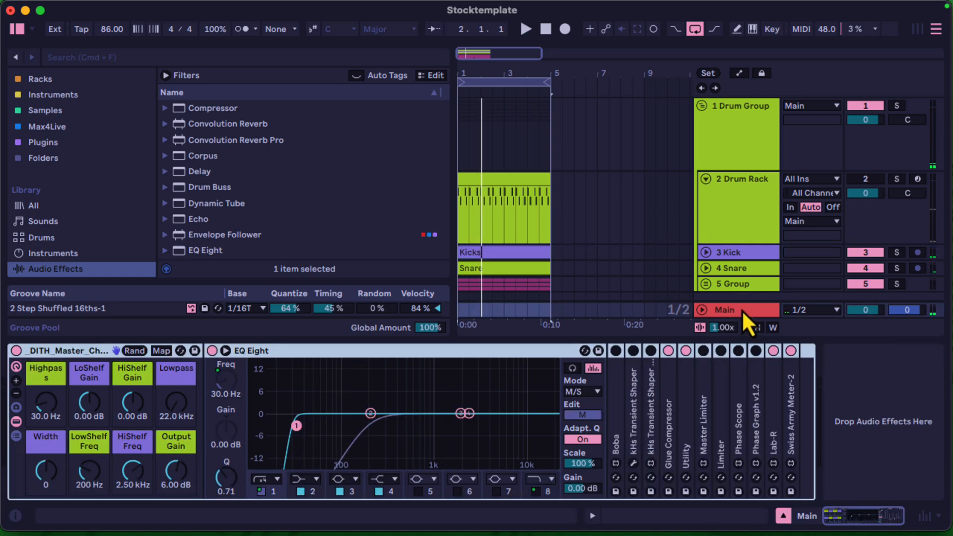
pyautogui.click(730, 205)
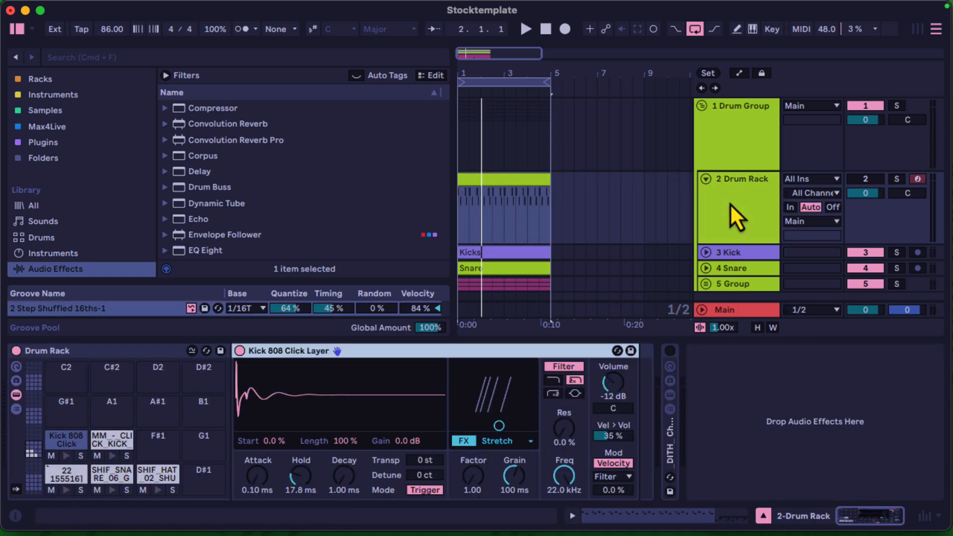
pyautogui.press('space')
pyautogui.scroll(-2, 743, 229)
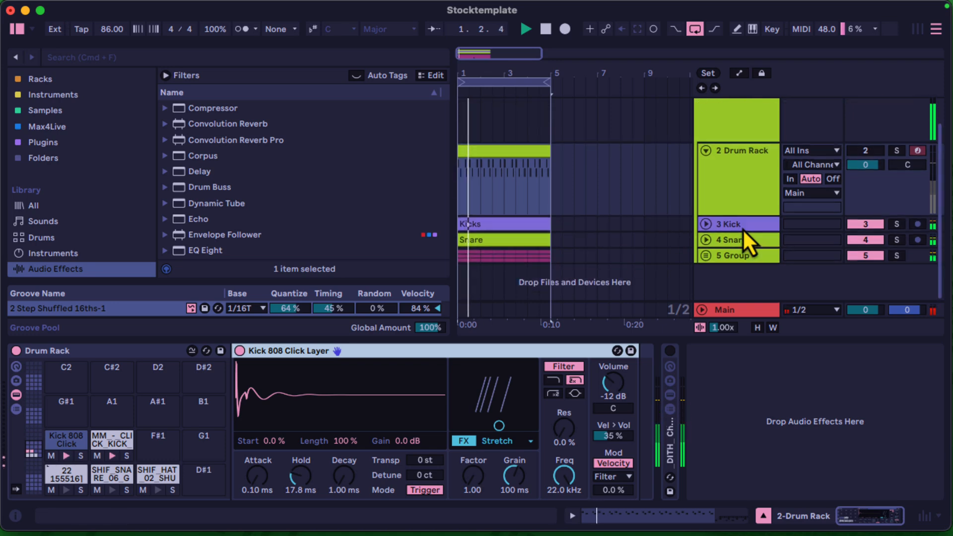
pyautogui.click(740, 226)
pyautogui.click(706, 224)
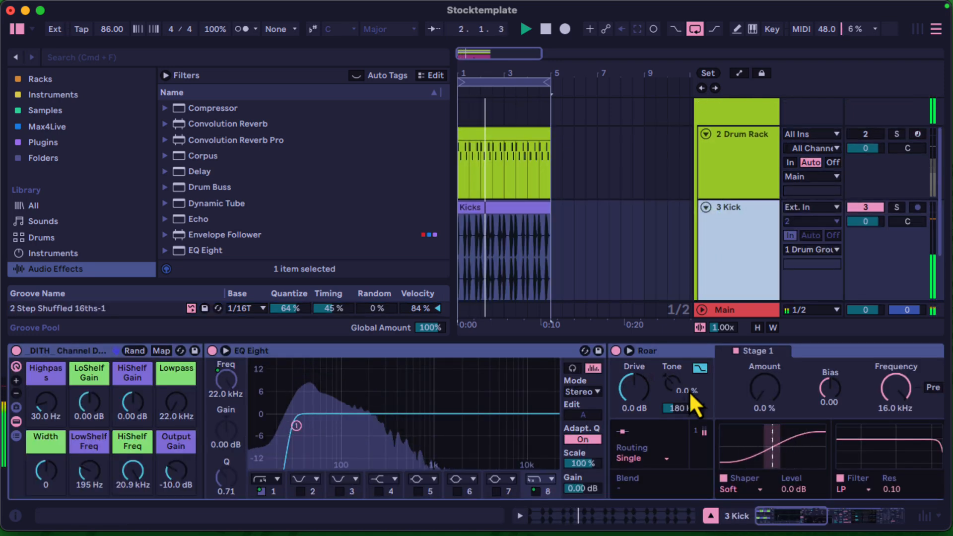
# Step: Set the overall output of the kick's OTT to 7 dB while the loop plays
pyautogui.hscroll(3, 690, 393)
pyautogui.hscroll(5, 690, 391)
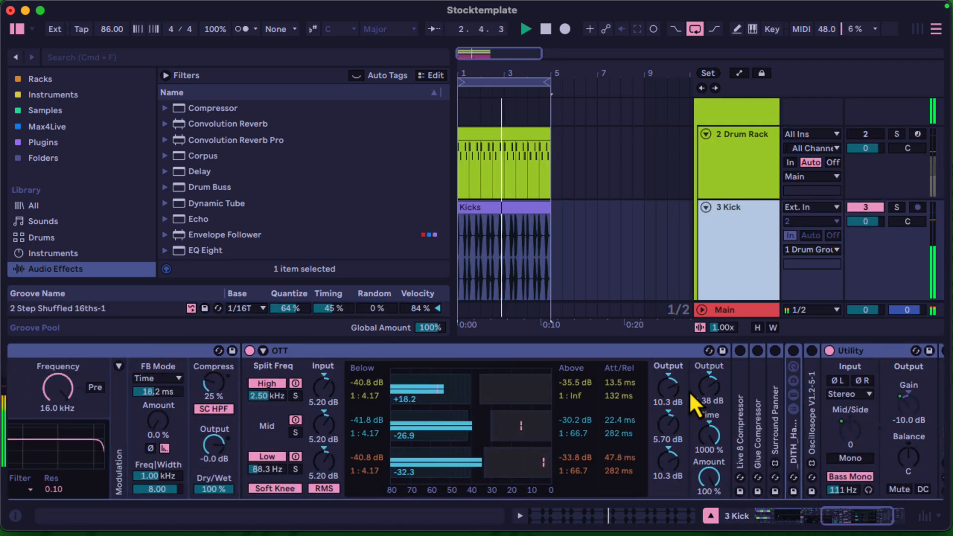
pyautogui.click(639, 439)
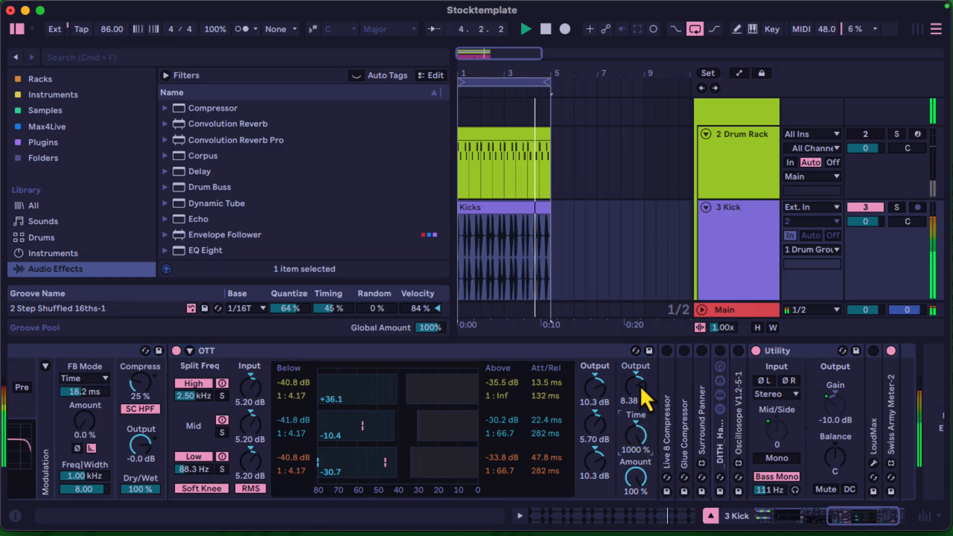
pyautogui.moveTo(641, 388); pyautogui.dragTo(640, 412)
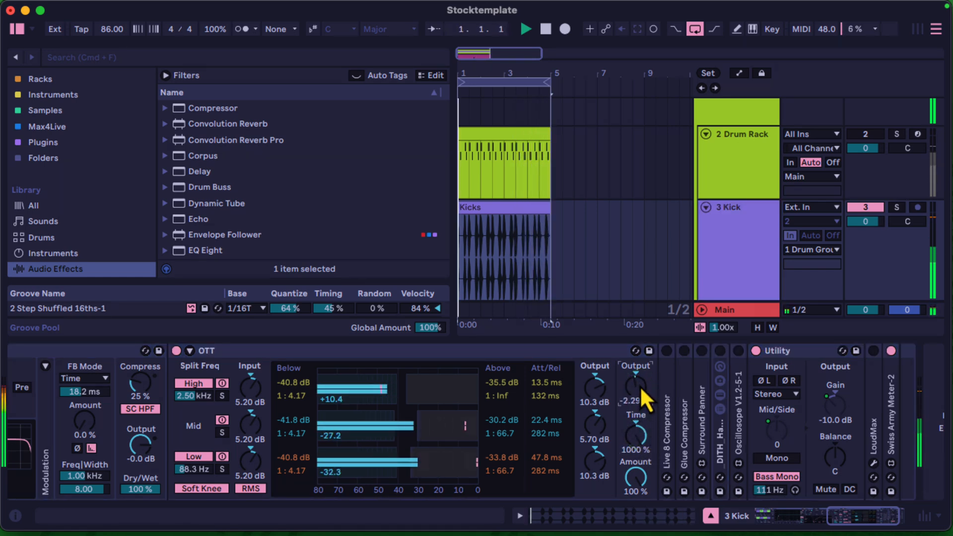
pyautogui.write('7')
pyautogui.press('Return')
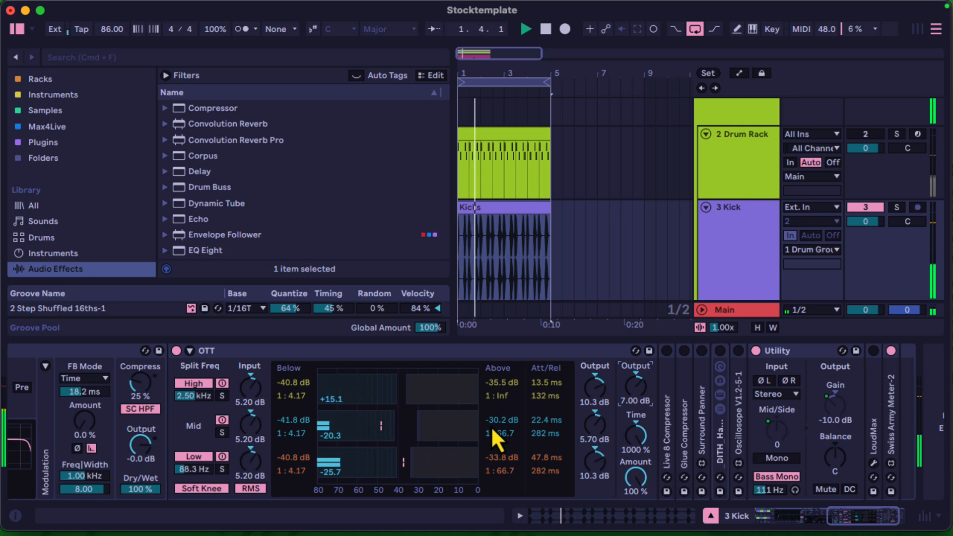
# Step: Set the Dry/Wet of the kick's Roar device to 46%
pyautogui.hscroll(-10, 490, 426)
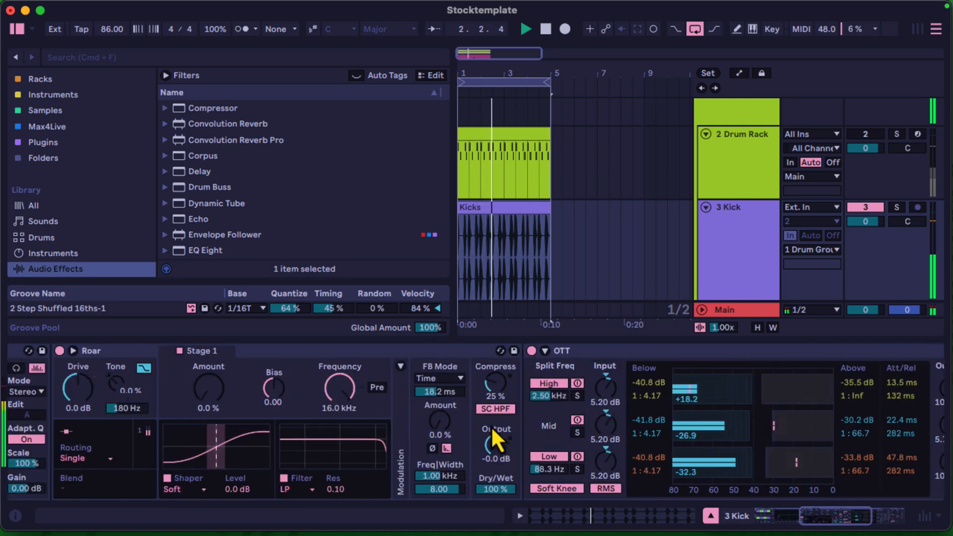
pyautogui.click(498, 489)
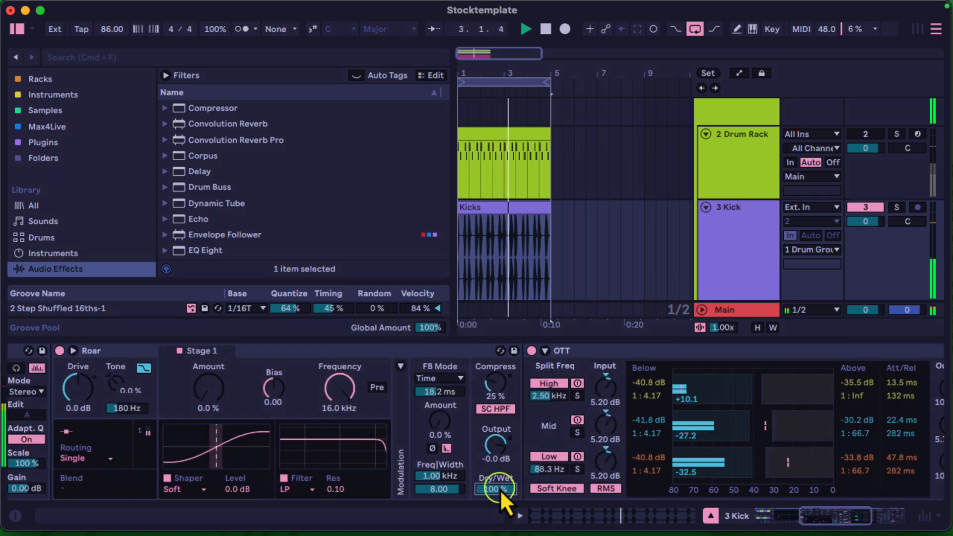
pyautogui.write('49')
pyautogui.press('Return')
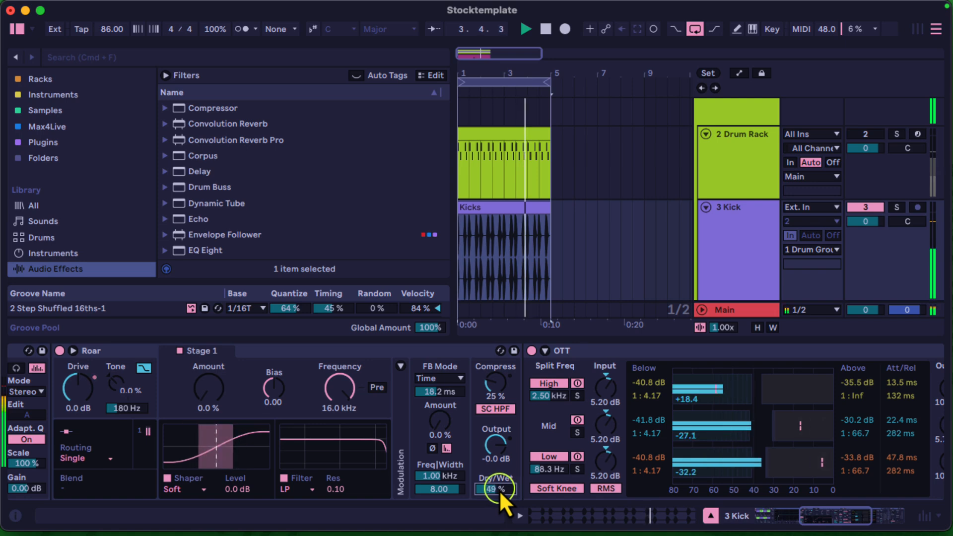
pyautogui.moveTo(500, 490); pyautogui.dragTo(500, 490)
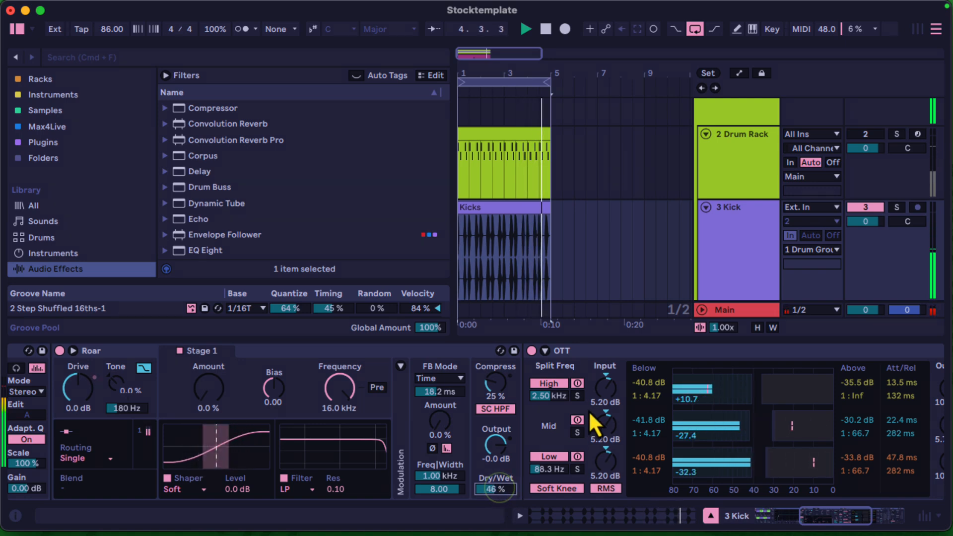
# Step: Unfold the Swiss Army Meter at the end of the kick's device chain
pyautogui.hscroll(8, 593, 419)
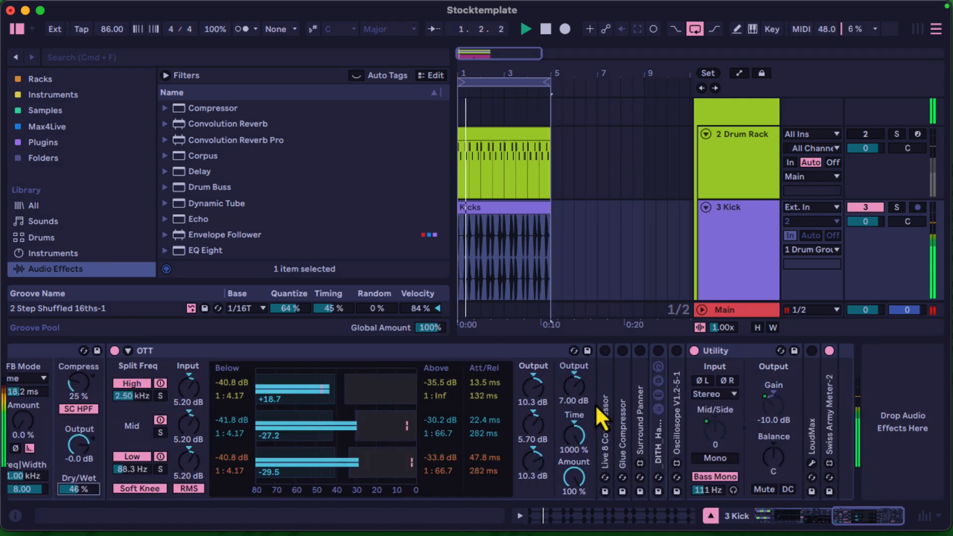
pyautogui.scroll(-3, 651, 399)
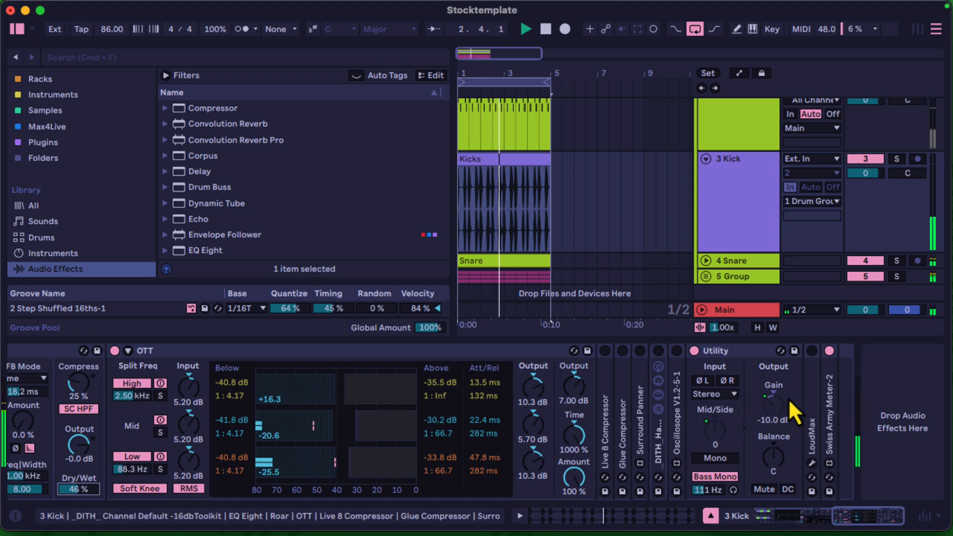
pyautogui.doubleClick(830, 398)
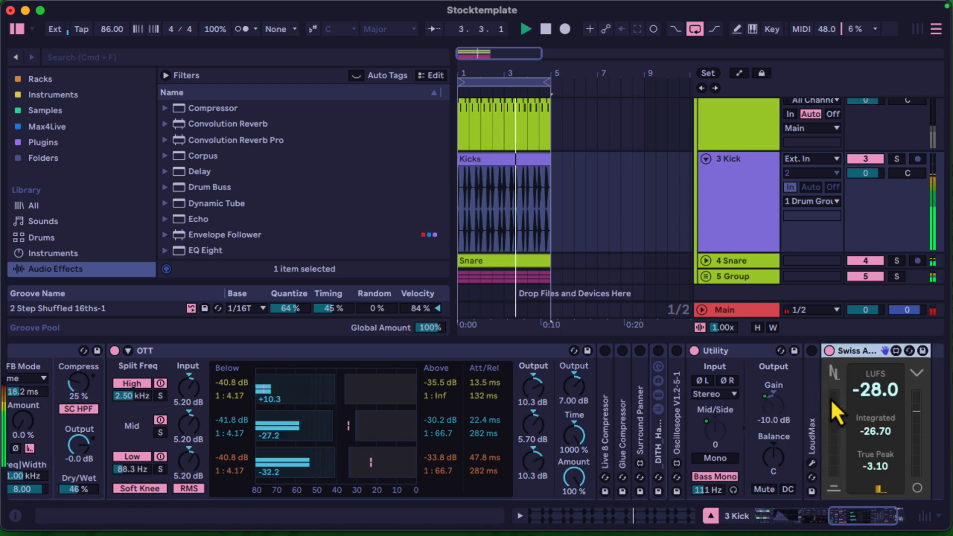
pyautogui.hscroll(3, 830, 399)
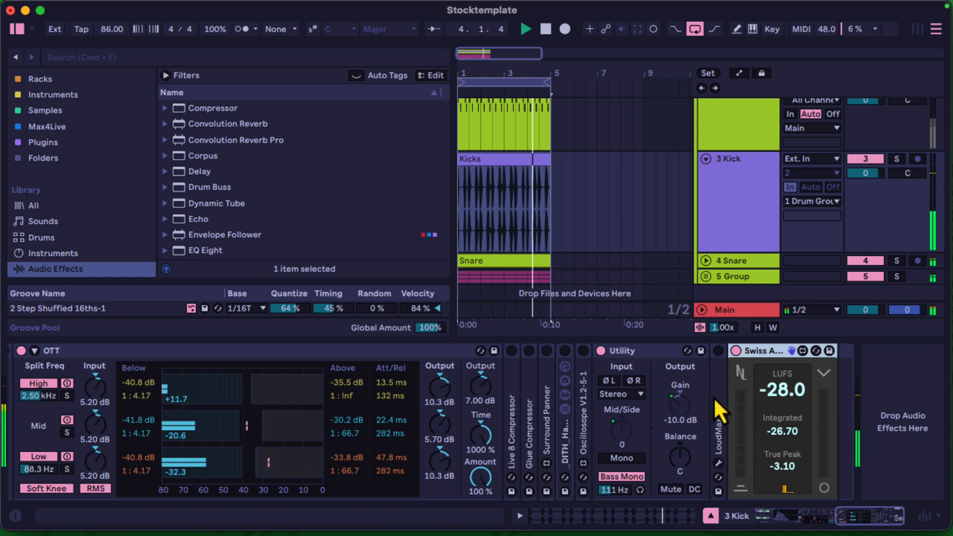
# Step: Switch on and unfold the kick's Glue Compressor with a -14 dB threshold, Soft clipping enabled and 12 dB makeup
pyautogui.doubleClick(532, 368)
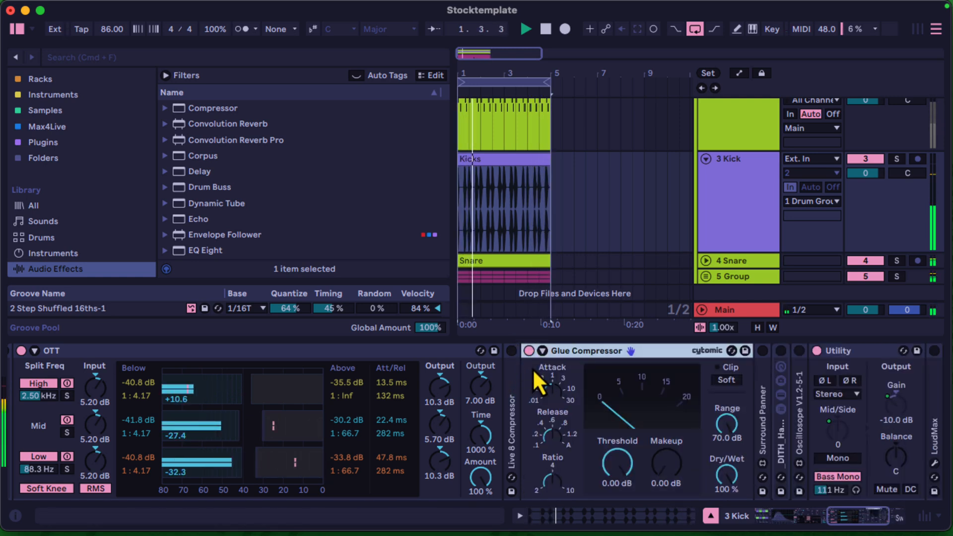
pyautogui.moveTo(619, 464)
pyautogui.mouseDown()
pyautogui.moveTo(628, 474)
pyautogui.moveTo(638, 464)
pyautogui.moveTo(619, 479)
pyautogui.mouseUp()
pyautogui.click(722, 381)
pyautogui.hscroll(5, 636, 427)
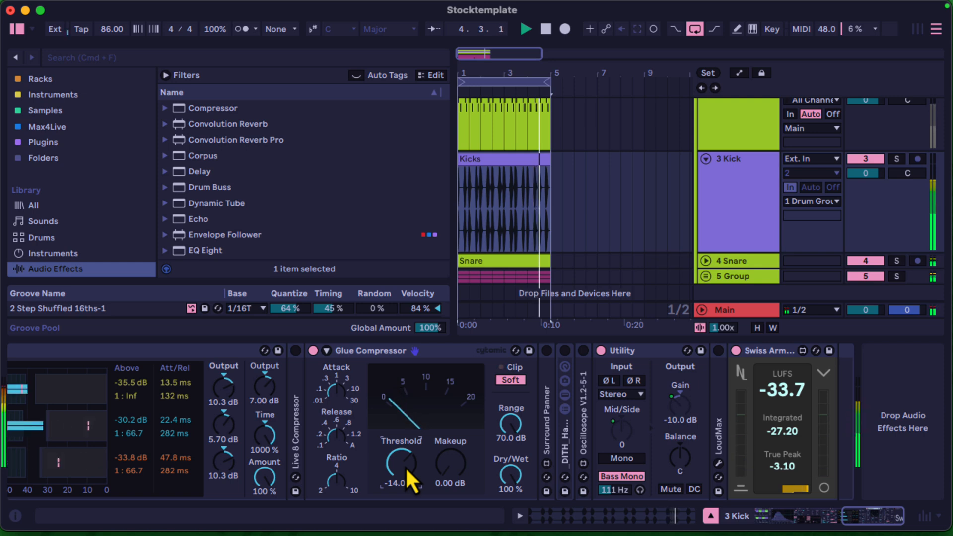
pyautogui.write('12')
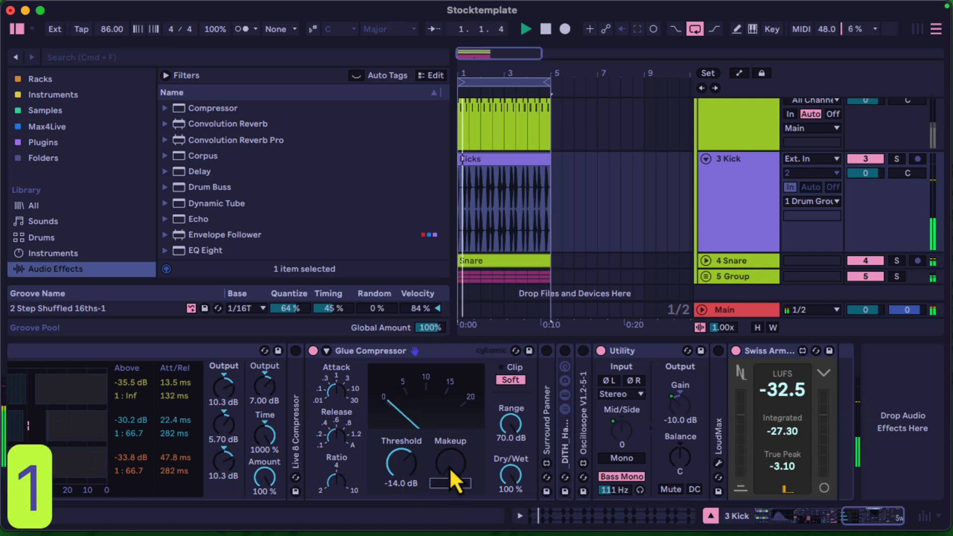
pyautogui.press('Return')
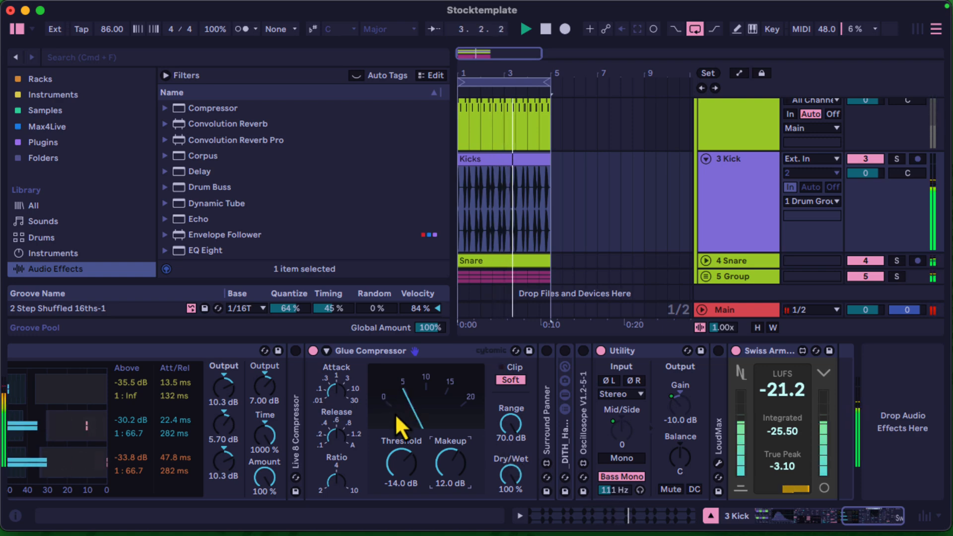
# Step: Set the kick channel rack's Output Gain to -16 dB and check the loudness meter at the chain's end
pyautogui.hscroll(-15, 394, 418)
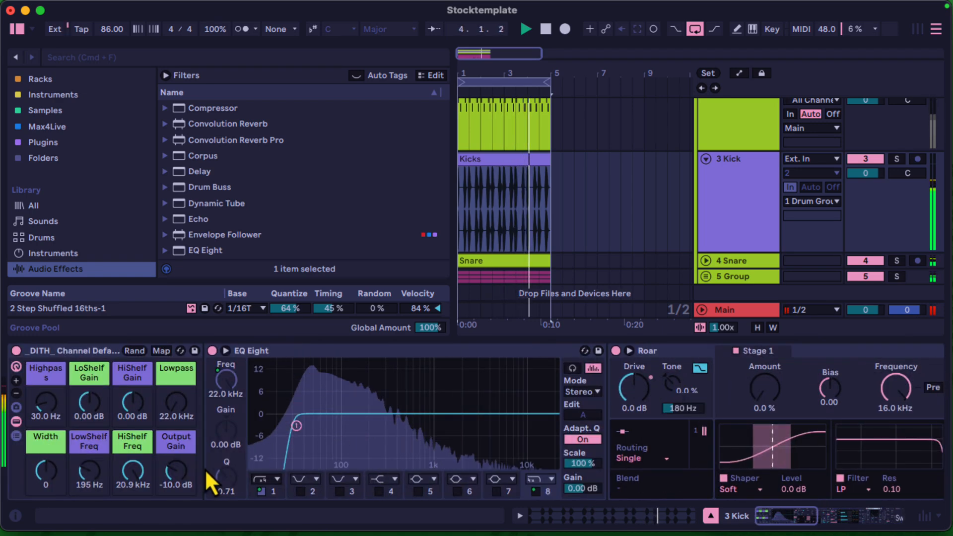
pyautogui.write('-16')
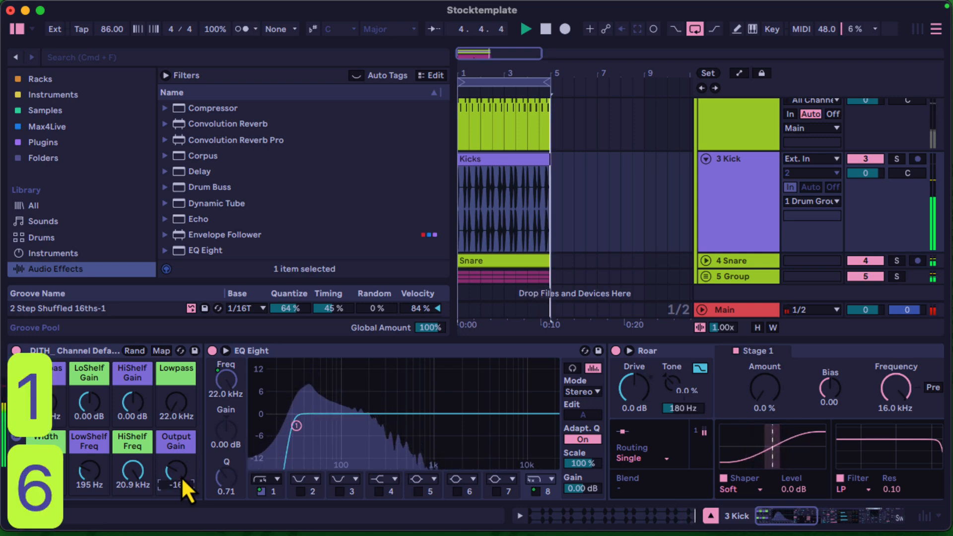
pyautogui.press('Return')
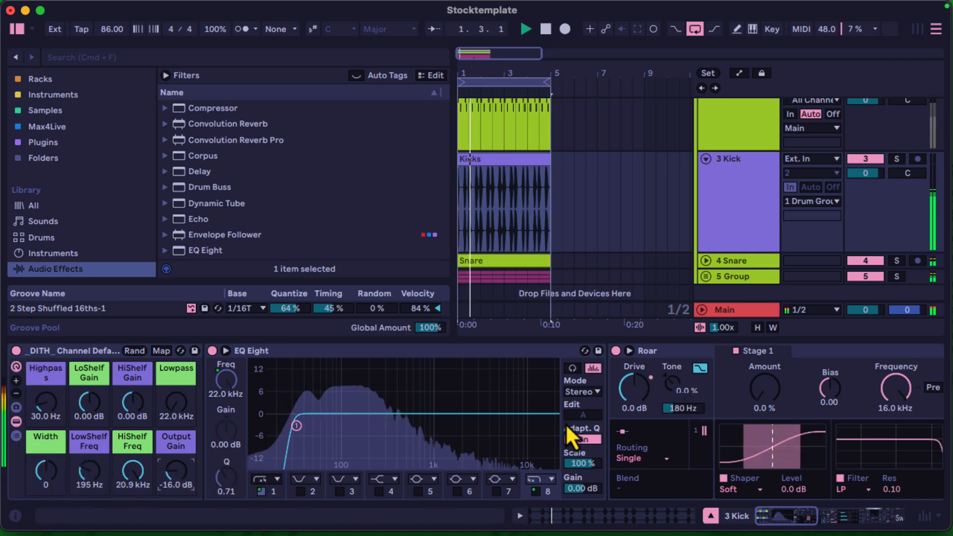
pyautogui.hscroll(15, 574, 422)
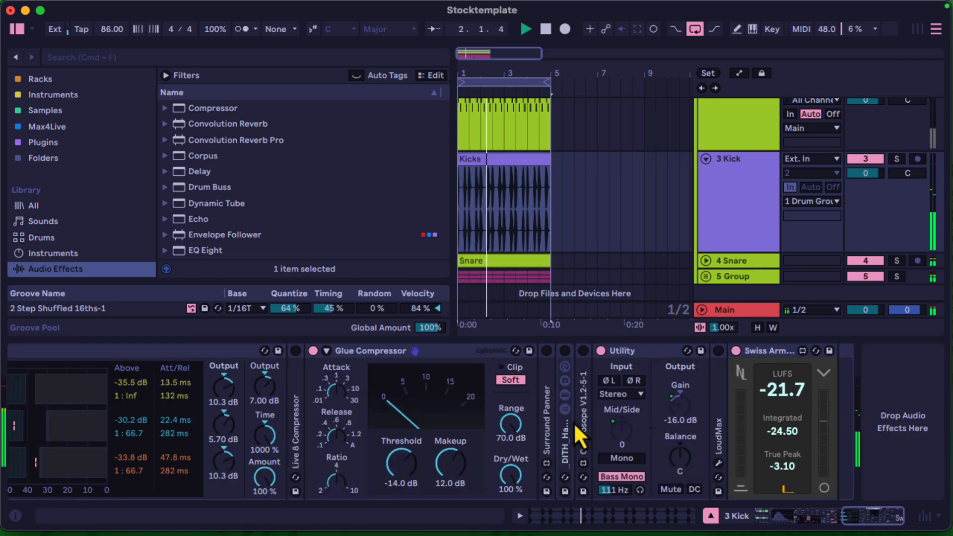
pyautogui.hscroll(-3, 574, 423)
pyautogui.hscroll(-15, 573, 422)
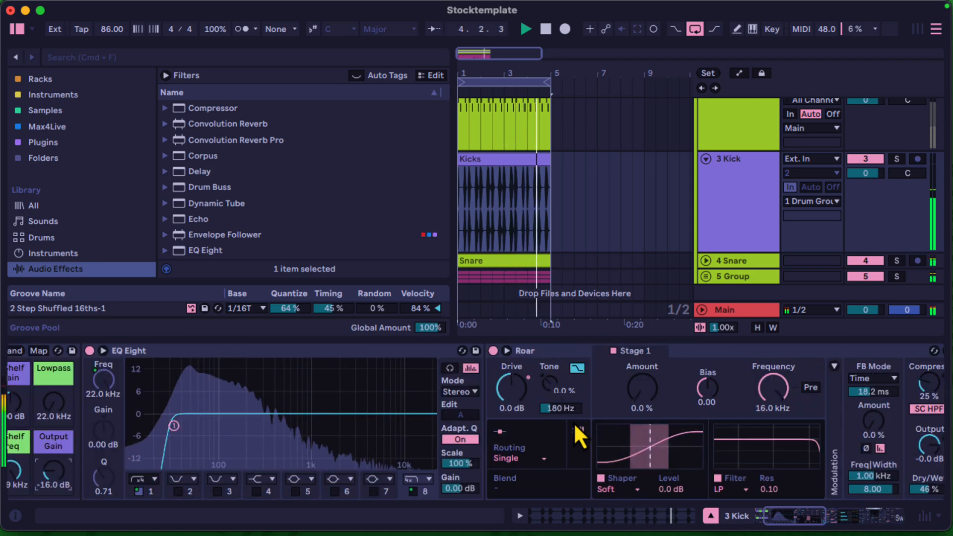
pyautogui.click(178, 491)
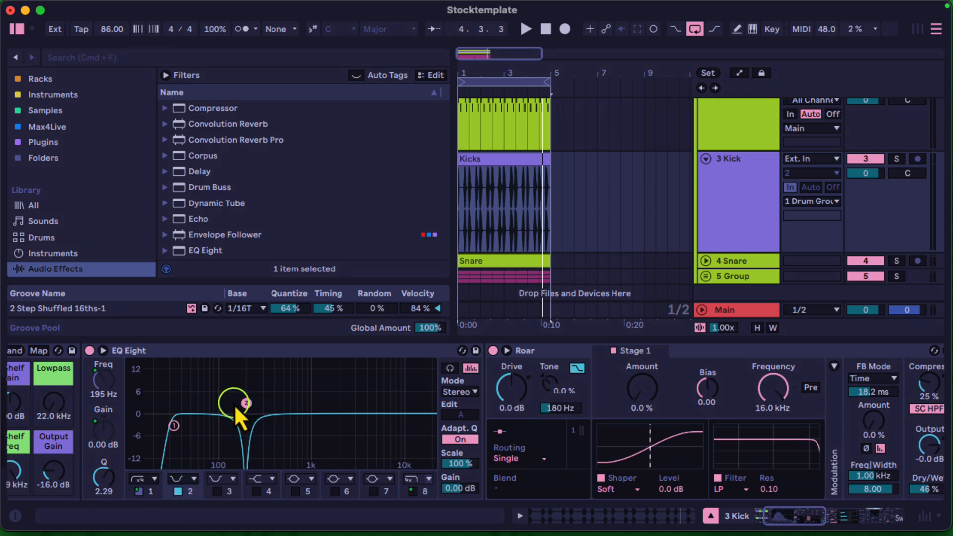
pyautogui.click(178, 492)
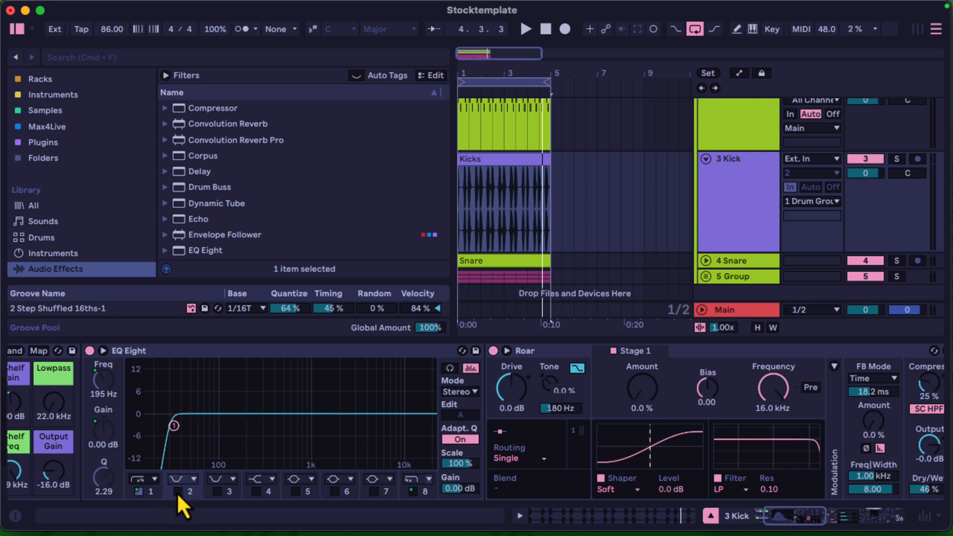
# Step: Enable band 5 of the kick's EQ Eight as a notch filter at 95 Hz with a Q of 18
pyautogui.click(295, 491)
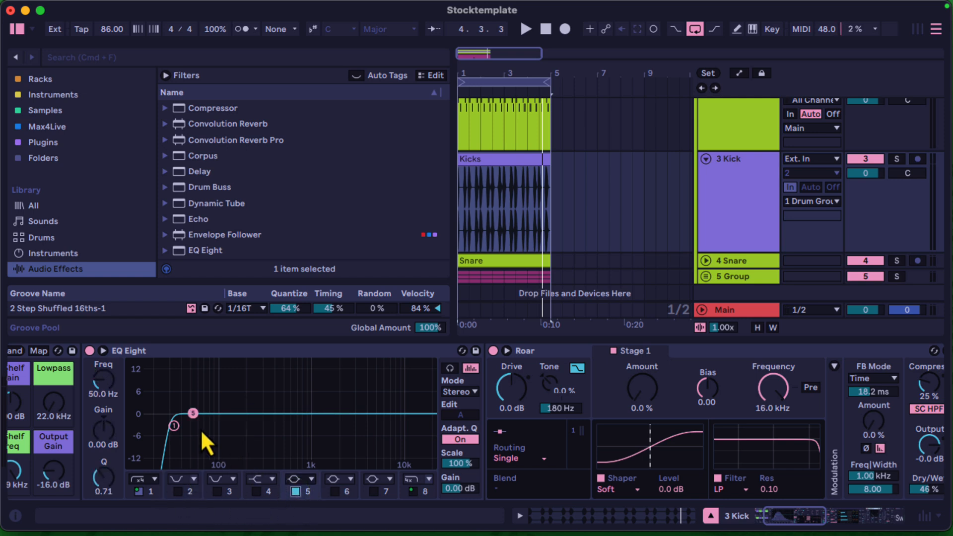
pyautogui.hscroll(-3, 195, 427)
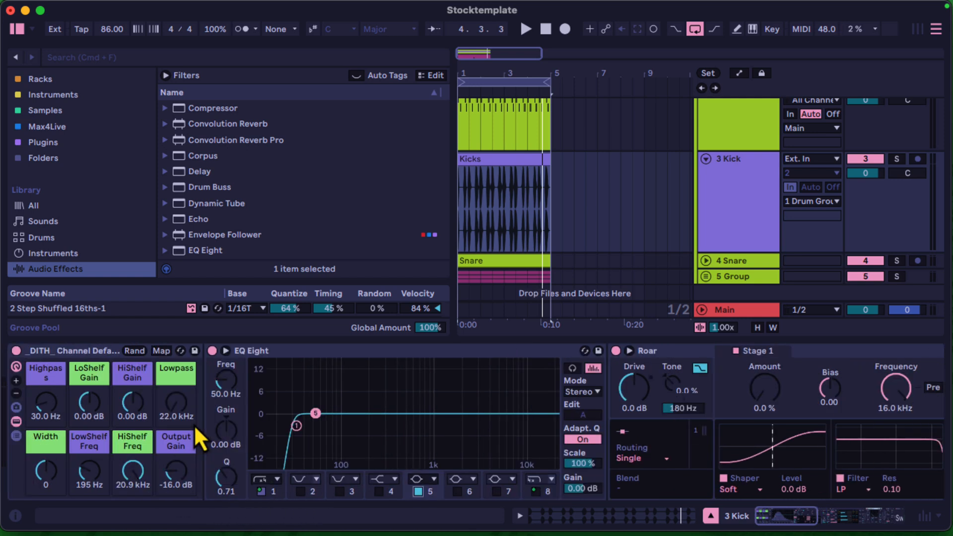
pyautogui.click(316, 413)
pyautogui.moveTo(317, 415); pyautogui.dragTo(335, 421)
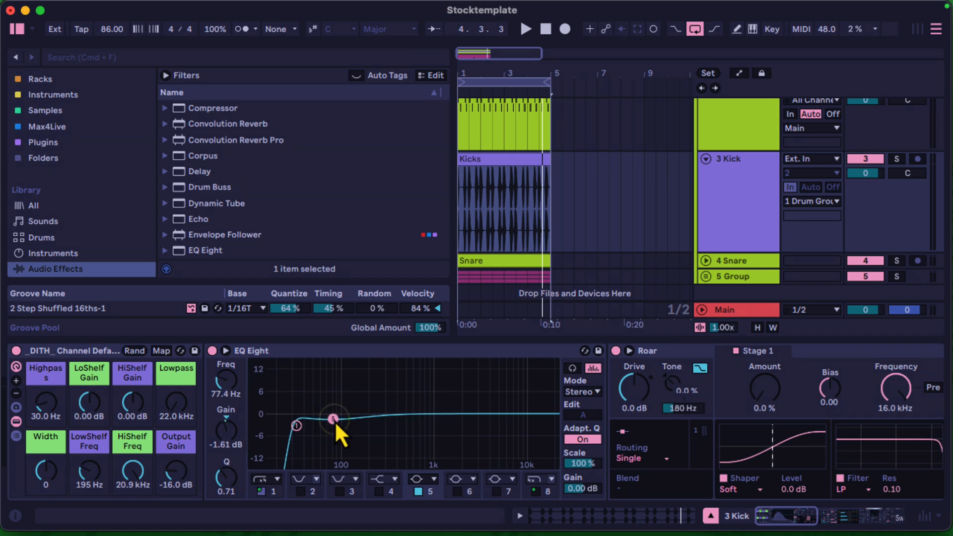
pyautogui.click(431, 480)
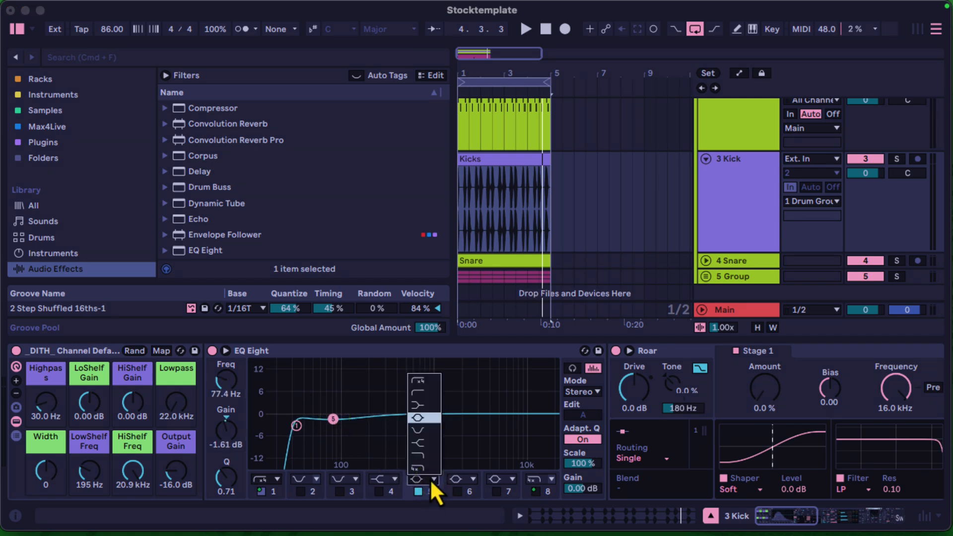
pyautogui.click(430, 432)
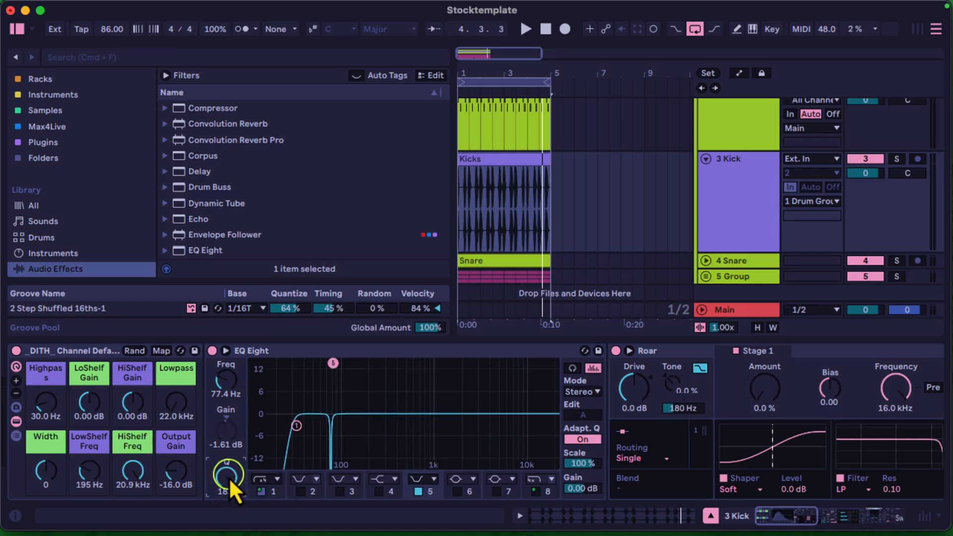
pyautogui.write('95')
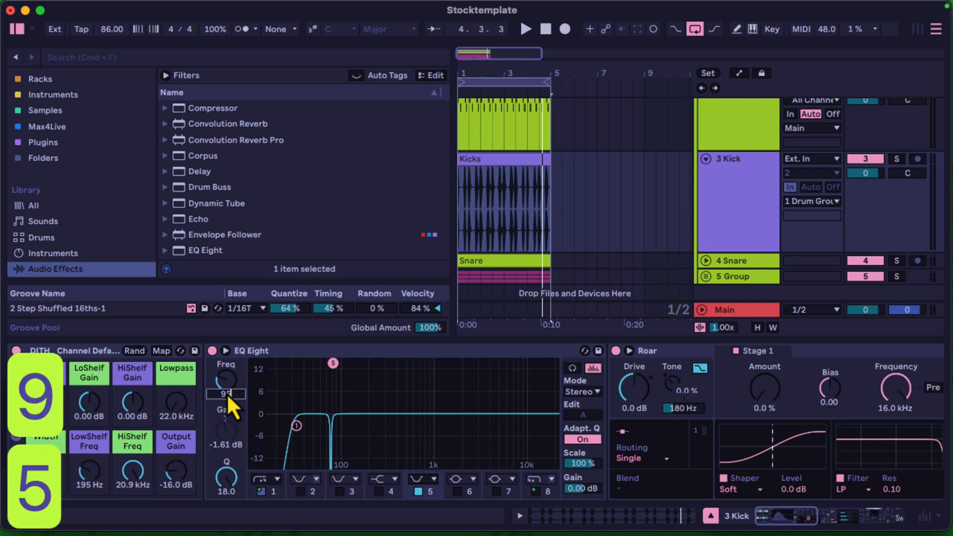
pyautogui.press('Return')
# Step: Turn on audition mode in the kick's EQ Eight and adjust the notch during playback to about 89.9 Hz with a Q of 3.52
pyautogui.click(572, 368)
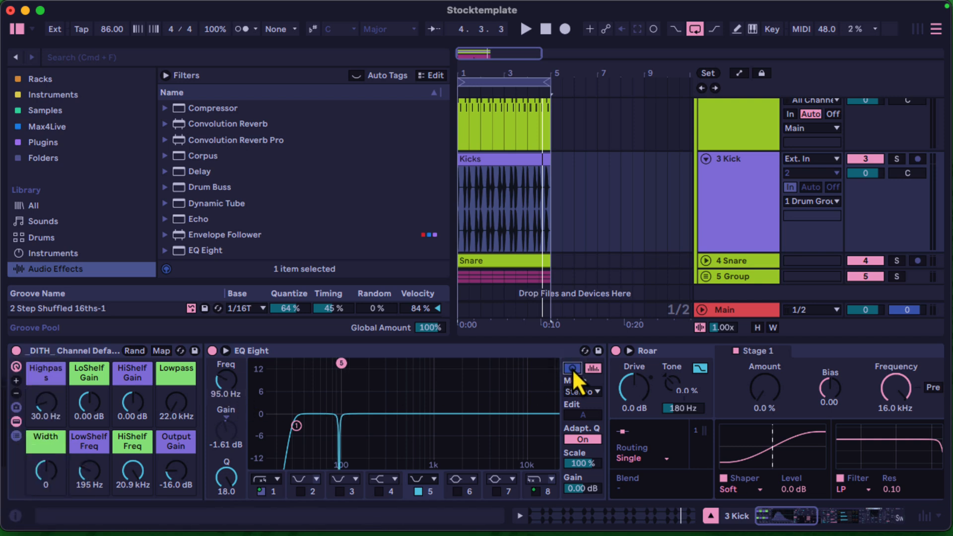
pyautogui.press('space')
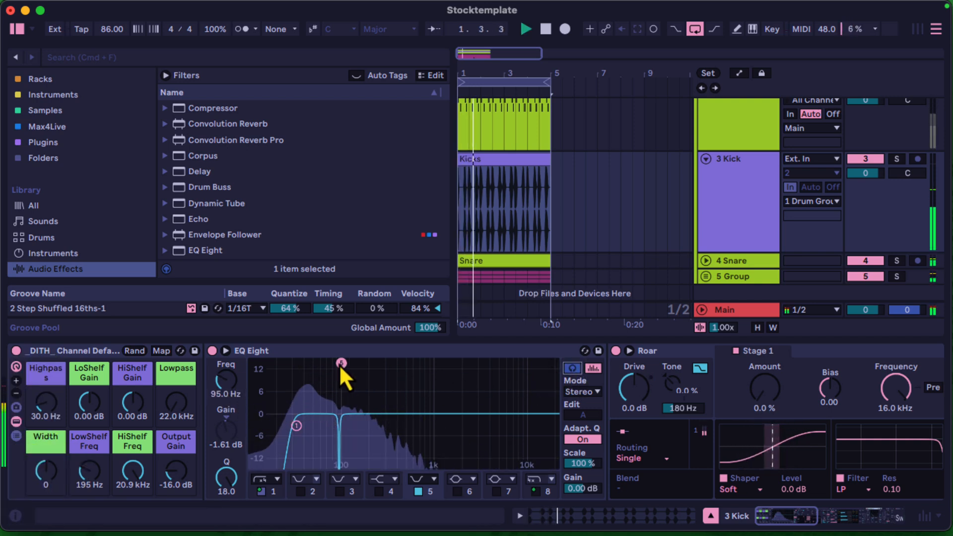
pyautogui.moveTo(341, 365); pyautogui.dragTo(339, 399)
pyautogui.press('space')
pyautogui.press('space')
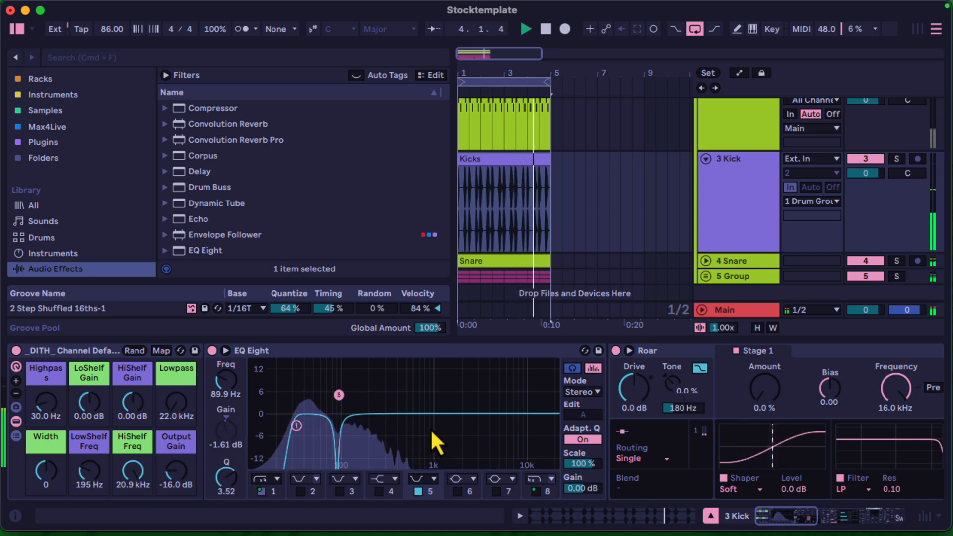
# Step: Try lowering the threshold of the kick's Glue Compressor to about -29 dB during playback, and undo the change
pyautogui.hscroll(5, 437, 431)
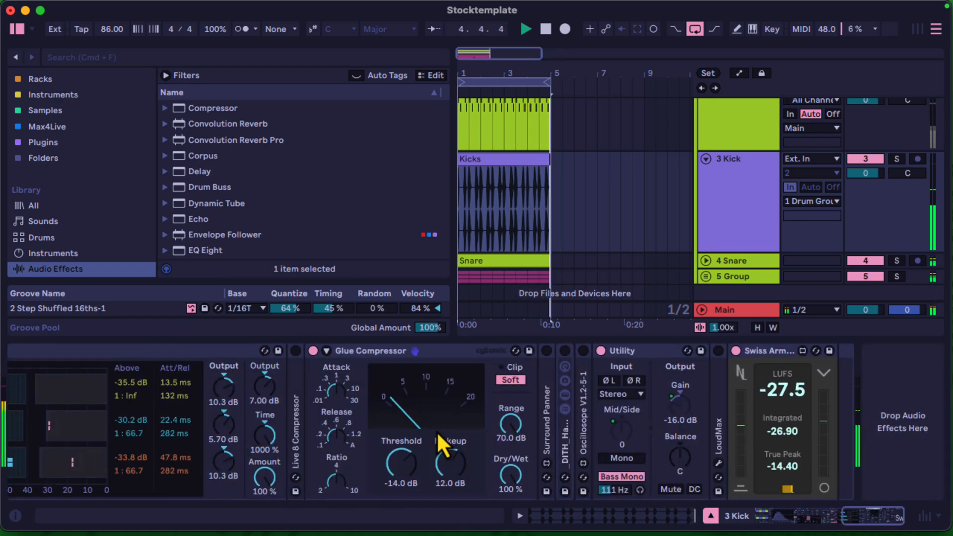
pyautogui.click(341, 434)
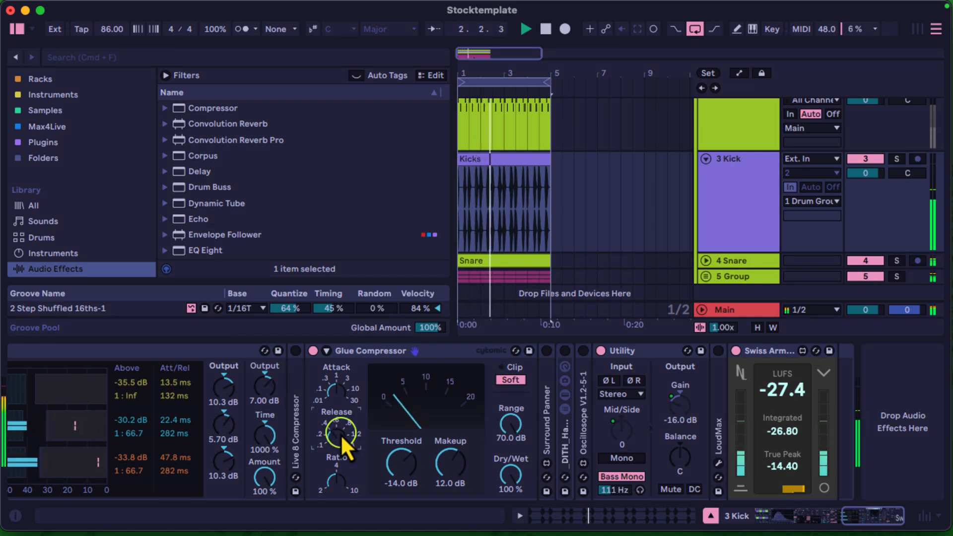
pyautogui.click(403, 469)
pyautogui.scroll(-10, 402, 466)
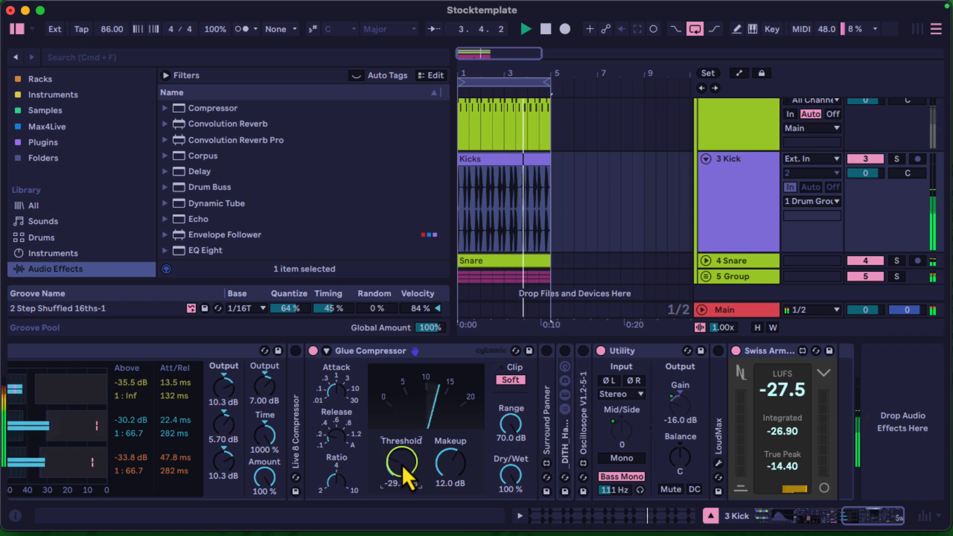
pyautogui.press('super+z')
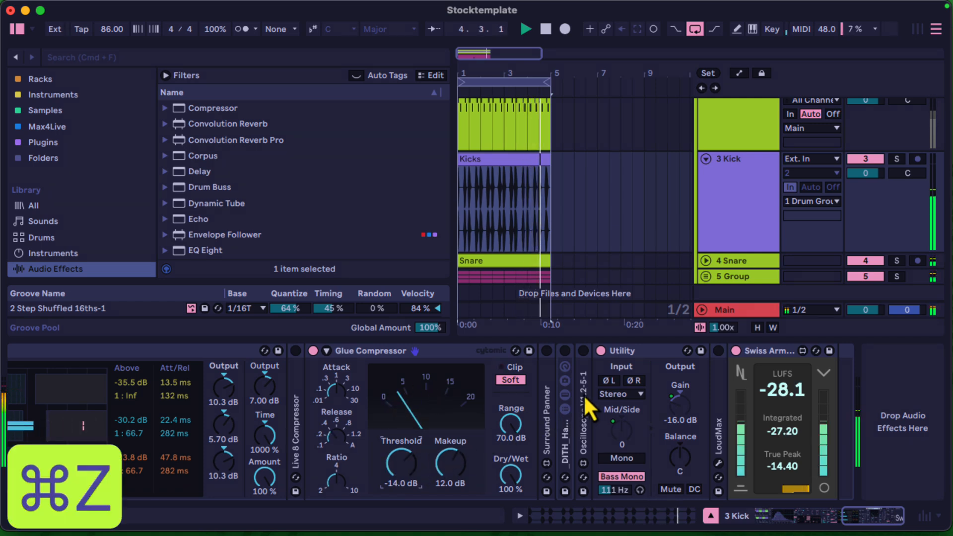
pyautogui.press('shift+super+z')
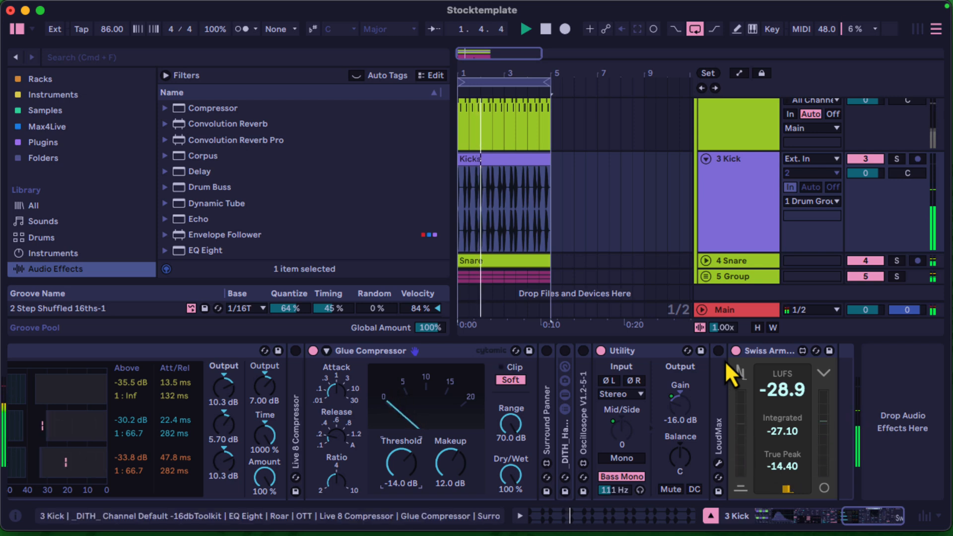
# Step: Unfold the kick's Oscilloscope to examine the waveform, fold it again and stop playback
pyautogui.doubleClick(583, 401)
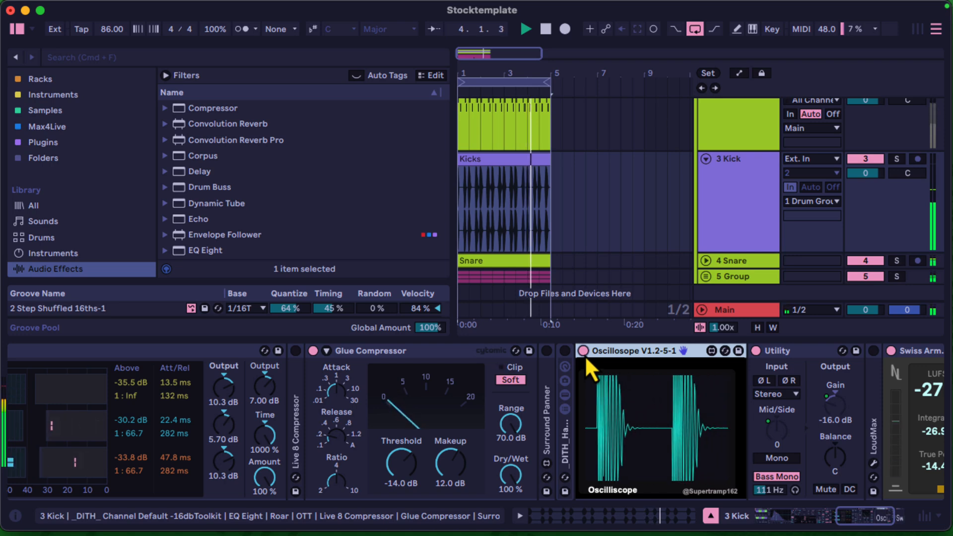
pyautogui.doubleClick(606, 356)
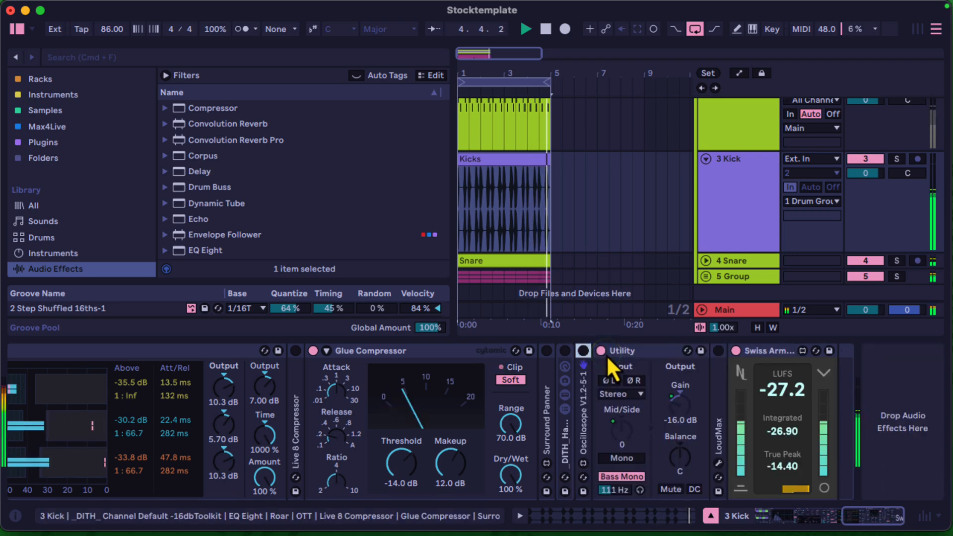
pyautogui.press('space')
# Step: Switch on and unfold Roar in the snare track's device chain during playback
pyautogui.click(759, 171)
pyautogui.click(732, 262)
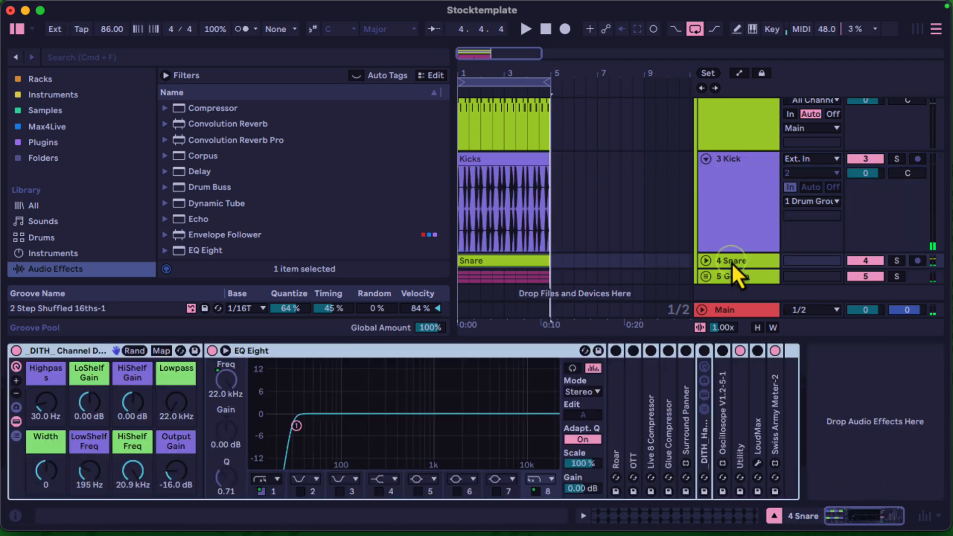
pyautogui.click(616, 350)
pyautogui.press('space')
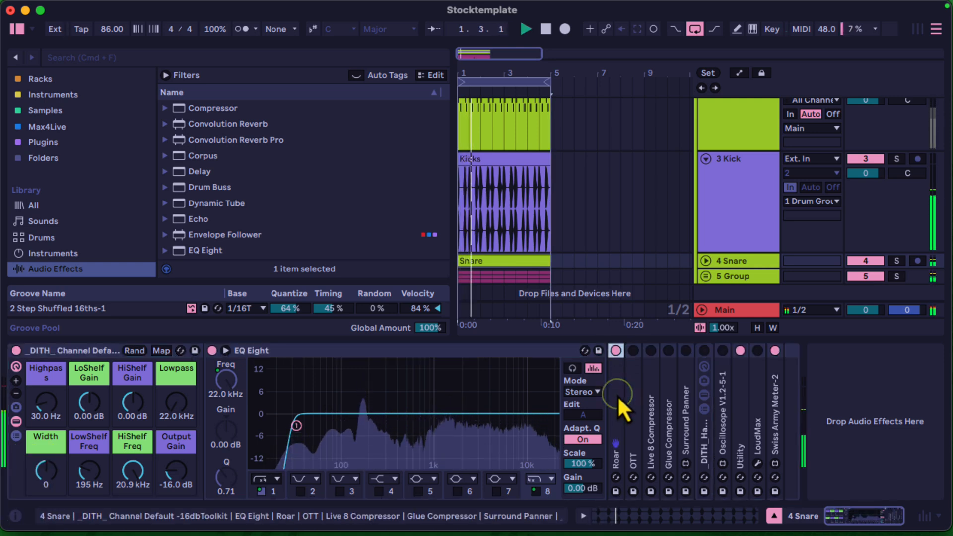
pyautogui.doubleClick(617, 395)
# Step: Return to the kick track's EQ Eight and enable bell band 6 at 250 Hz
pyautogui.scroll(3, 723, 276)
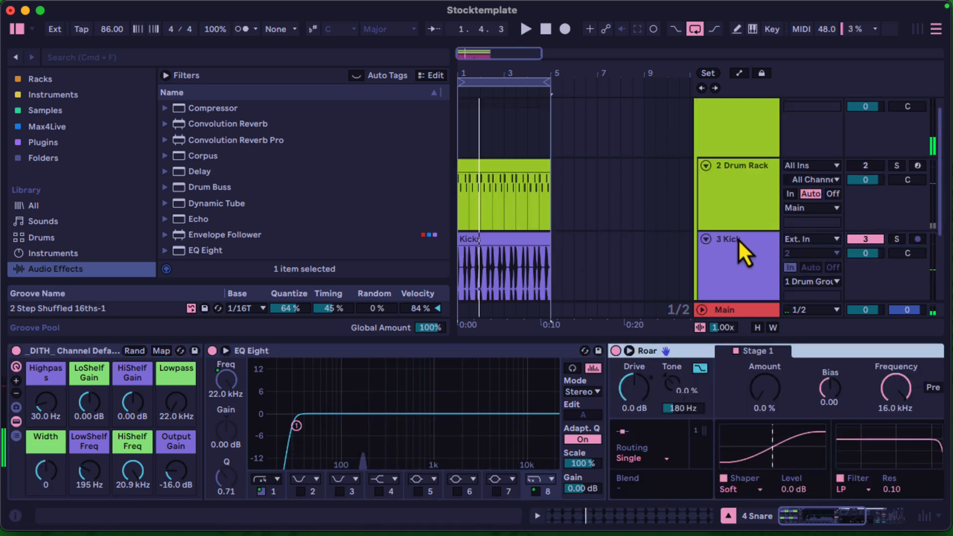
pyautogui.click(739, 242)
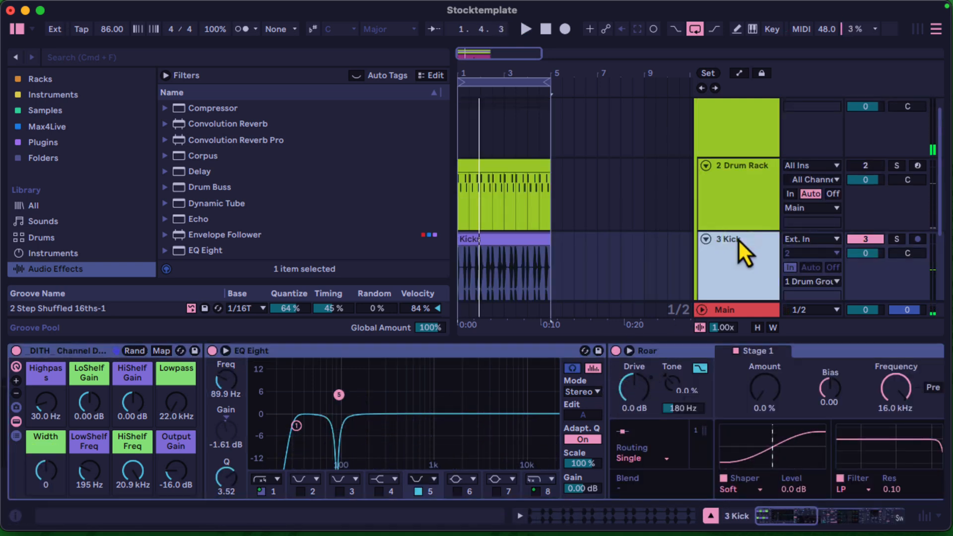
pyautogui.click(381, 493)
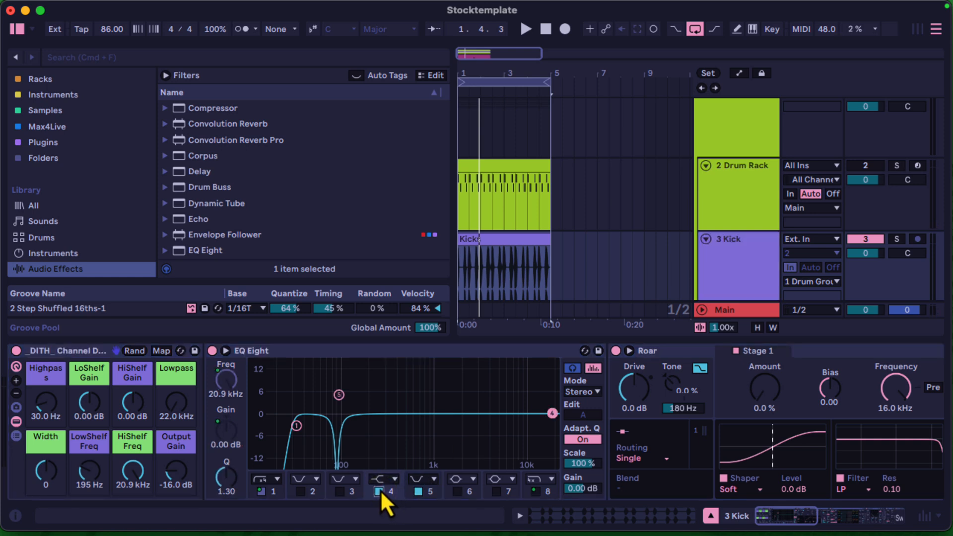
pyautogui.click(461, 484)
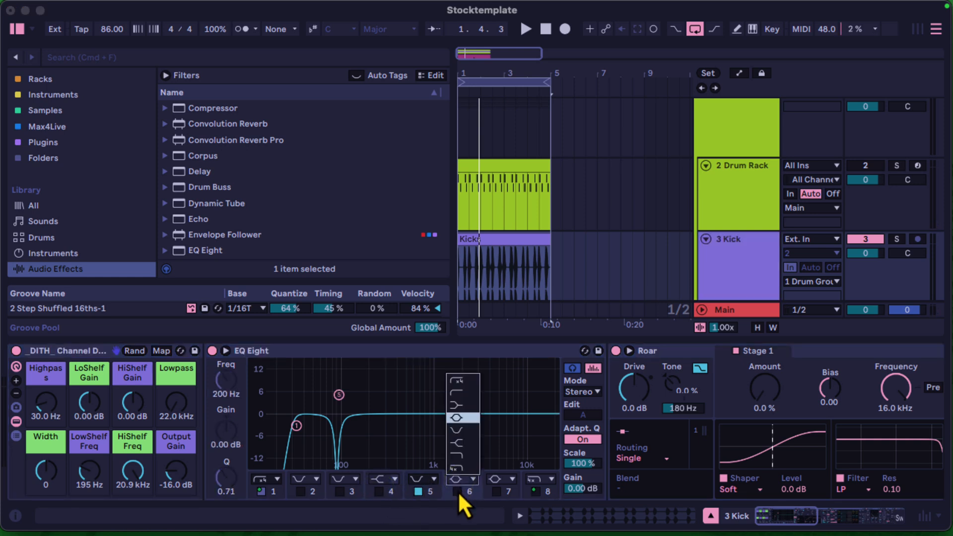
pyautogui.click(460, 493)
pyautogui.click(462, 483)
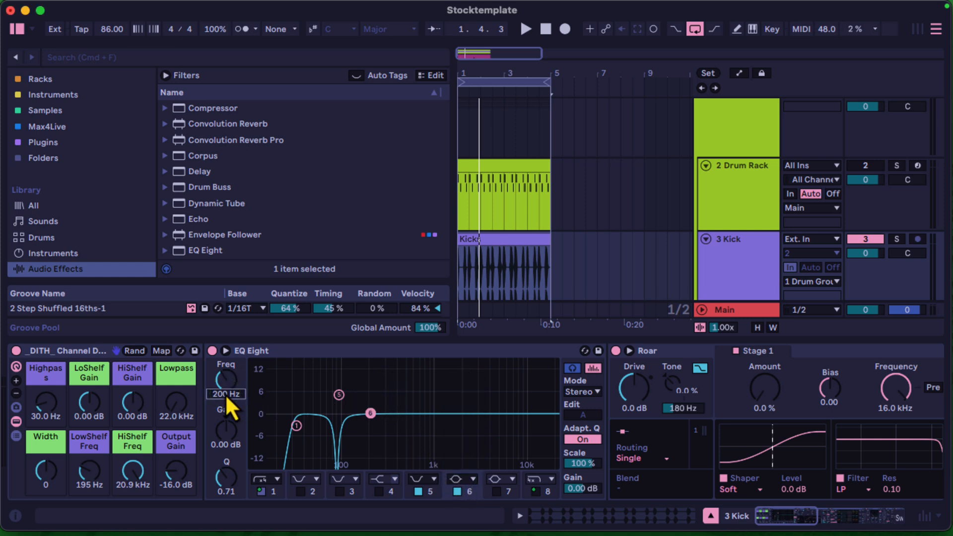
pyautogui.write('250')
pyautogui.press('Return')
# Step: Cut band 6 of the kick's EQ Eight to about -3.81 dB with a Q of 1.87, and play the loop
pyautogui.write('-24')
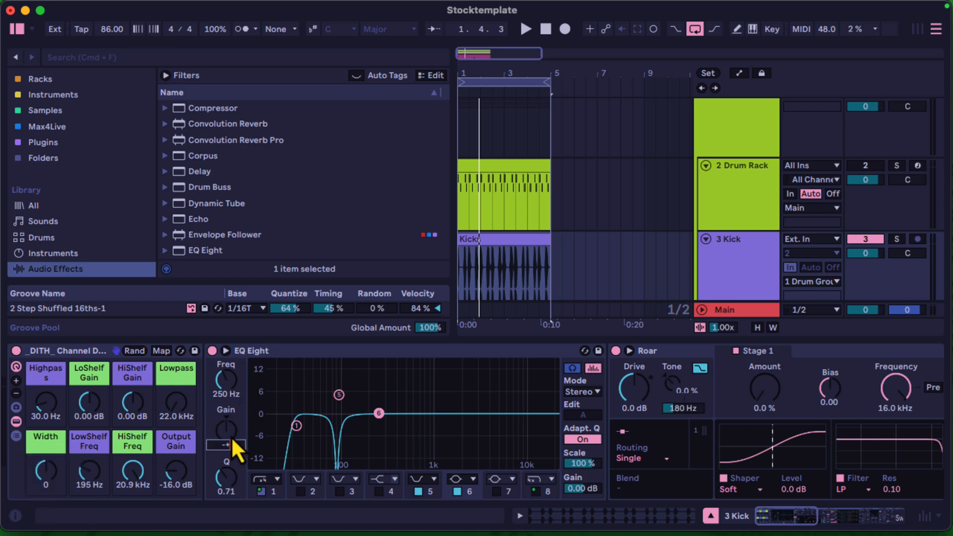
pyautogui.press('Return')
pyautogui.moveTo(228, 433); pyautogui.dragTo(227, 433)
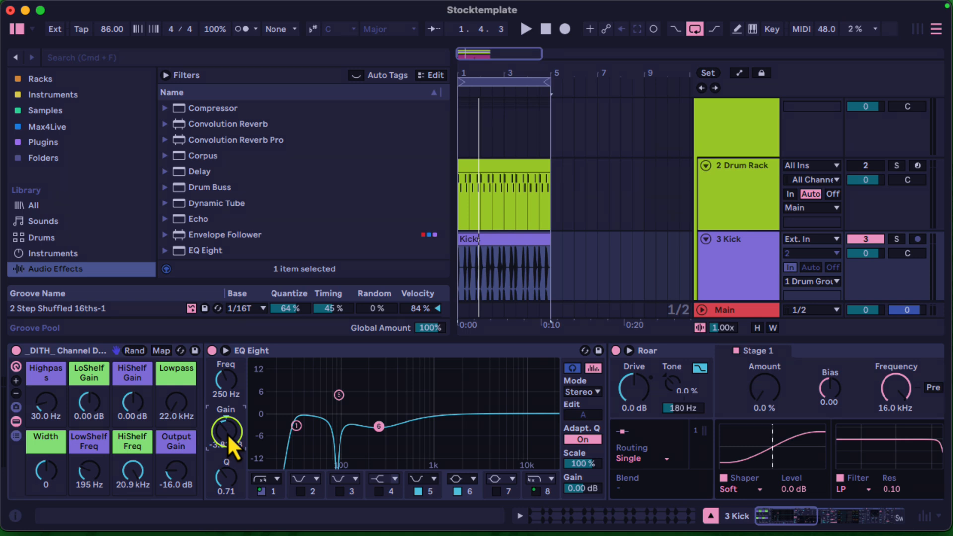
pyautogui.moveTo(228, 476); pyautogui.dragTo(228, 475)
pyautogui.press('space')
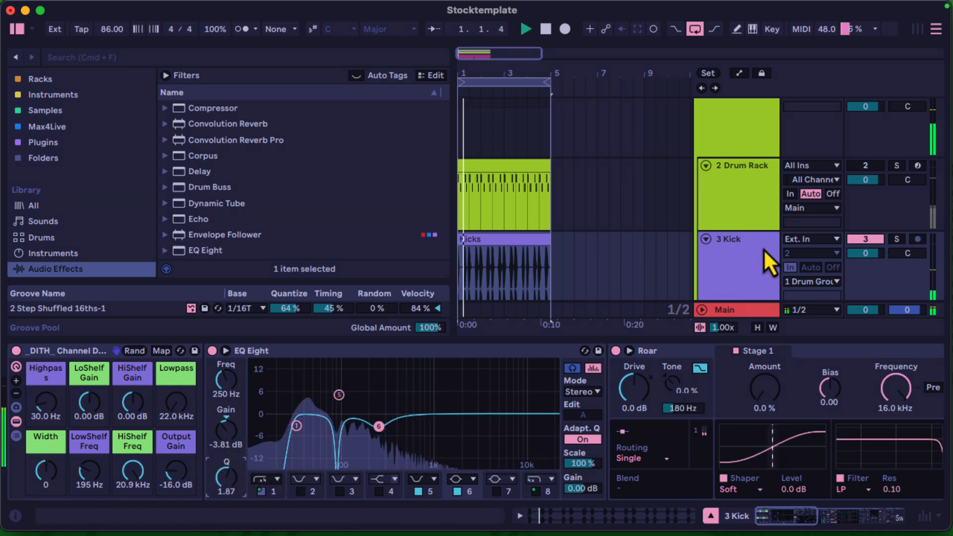
# Step: Set the Highpass of the snare track's channel rack to 80 Hz
pyautogui.click(770, 263)
pyautogui.scroll(-3, 755, 250)
pyautogui.click(740, 241)
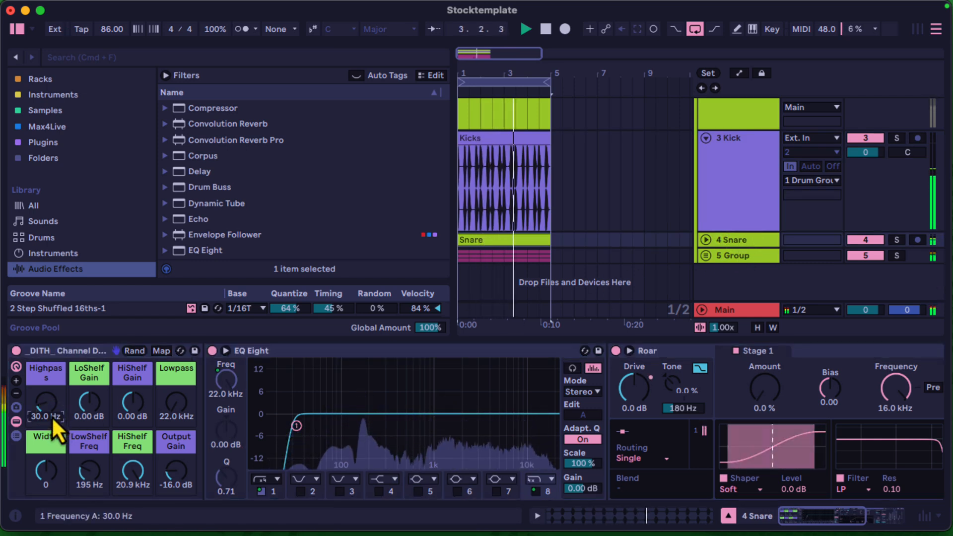
pyautogui.write('1')
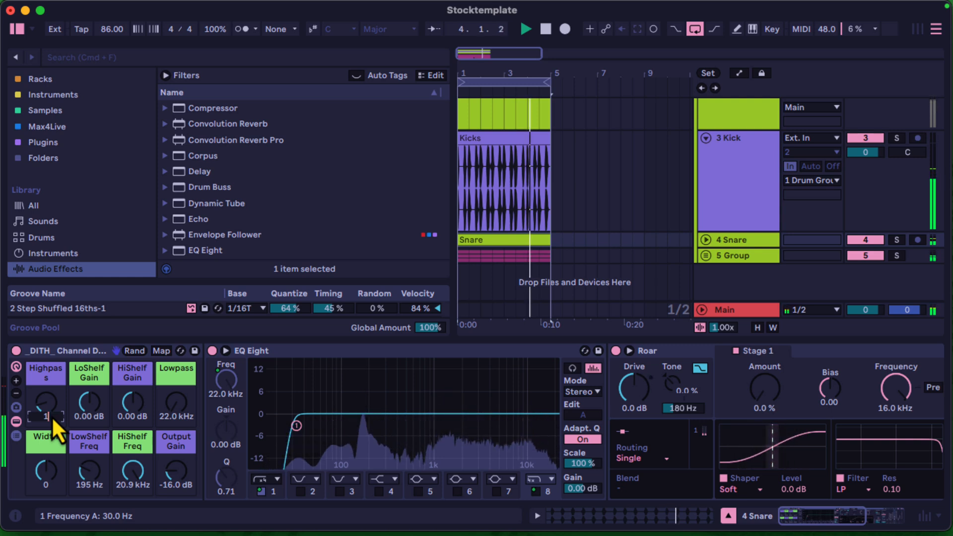
pyautogui.press('BackSpace')
pyautogui.write('80')
pyautogui.press('Return')
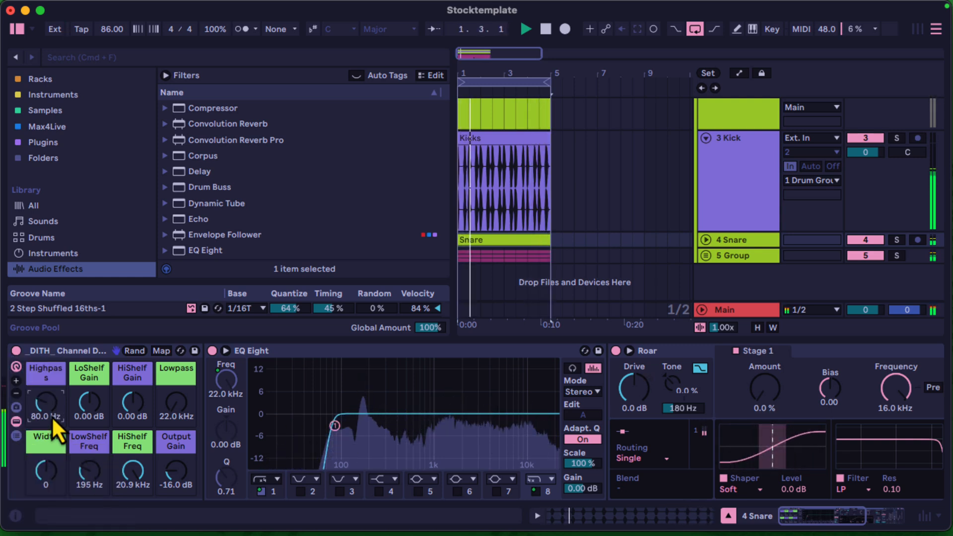
# Step: Enable band 6 in the snare's EQ Eight at 250 Hz with a 2 dB boost
pyautogui.click(457, 491)
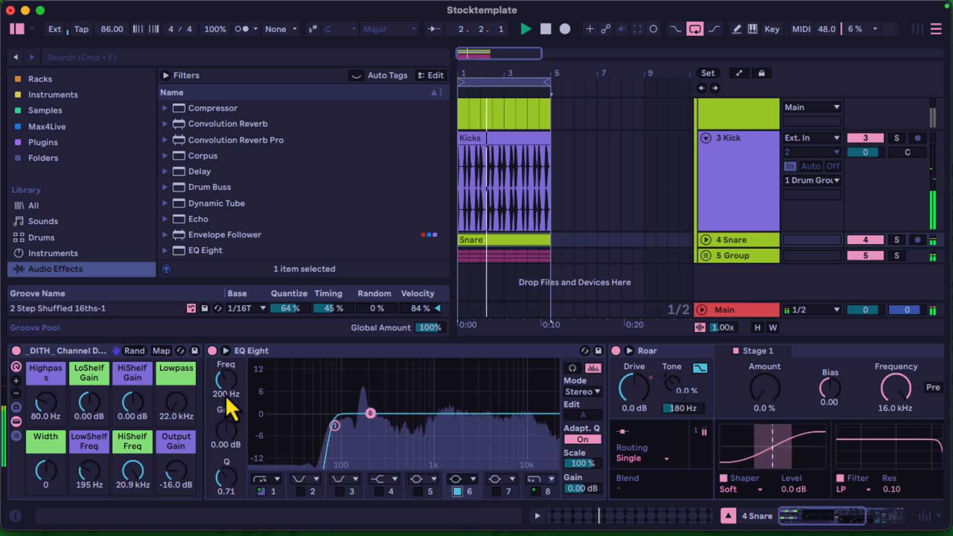
pyautogui.click(225, 383)
pyautogui.write('250')
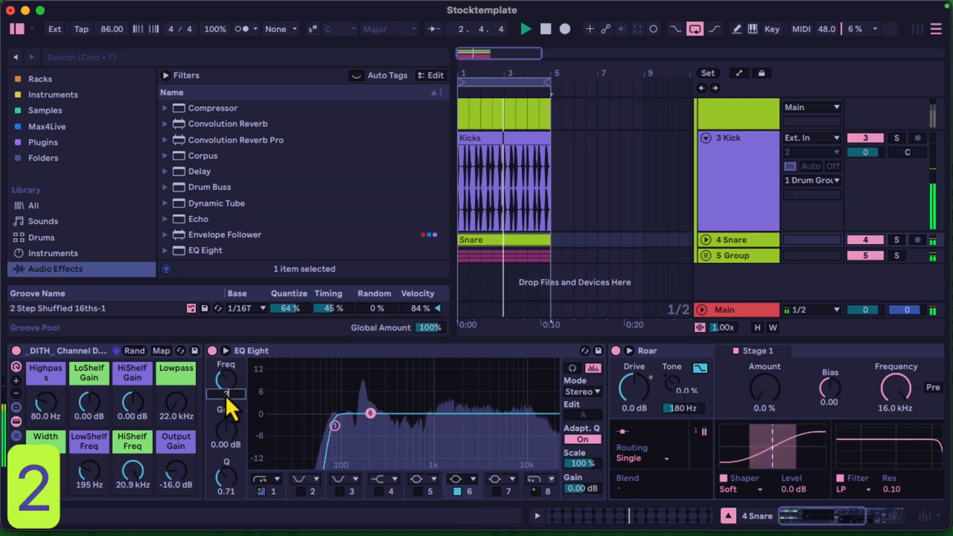
pyautogui.press('Return')
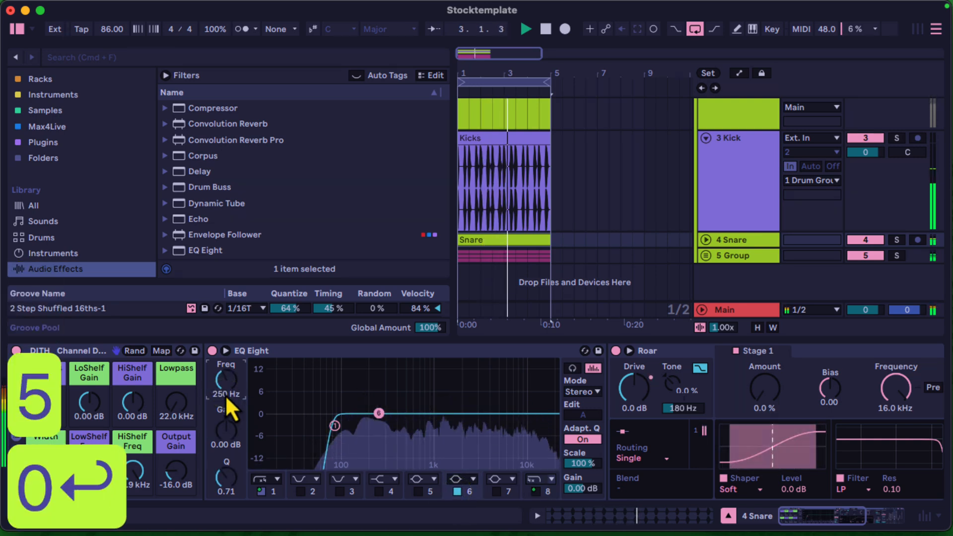
pyautogui.click(221, 432)
pyautogui.write('2')
pyautogui.press('Return')
# Step: Set the Q of the snare's EQ band 6 to 1.01 and raise the boost to about 4.34 dB at 255 Hz
pyautogui.click(222, 485)
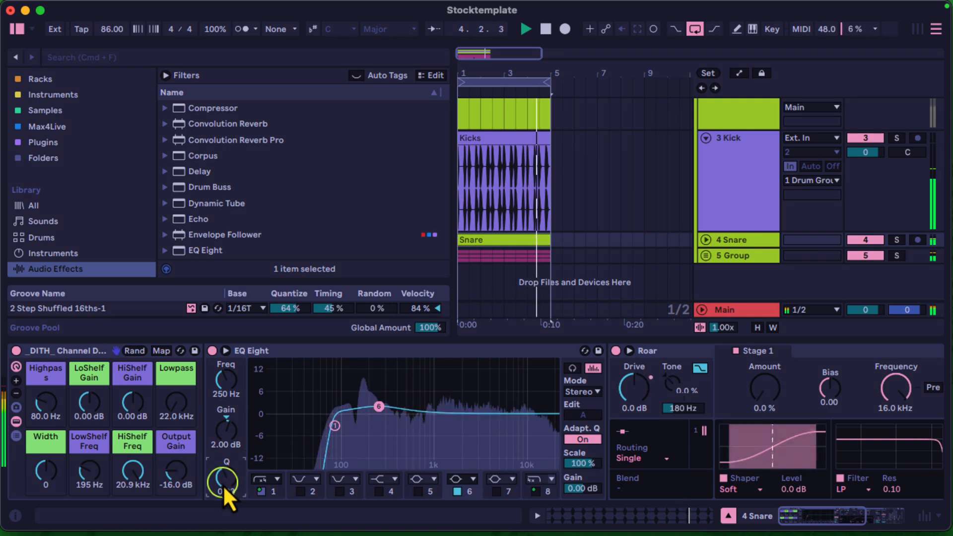
pyautogui.moveTo(222, 485); pyautogui.dragTo(222, 484)
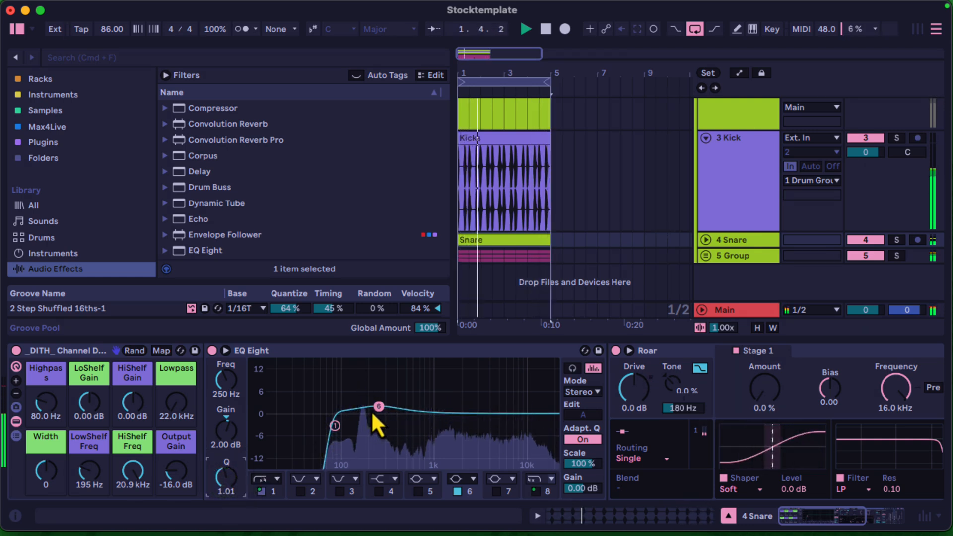
pyautogui.moveTo(377, 401); pyautogui.dragTo(379, 400)
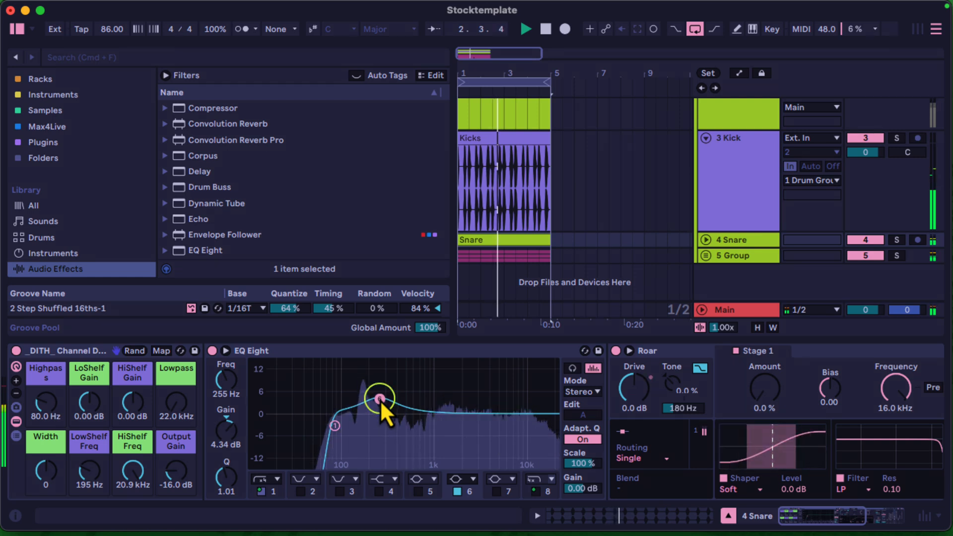
# Step: Enable band 7 of the snare's EQ Eight as a high shelf boosting about 4.59 dB at 3.44 kHz
pyautogui.click(500, 483)
pyautogui.click(504, 443)
pyautogui.click(498, 492)
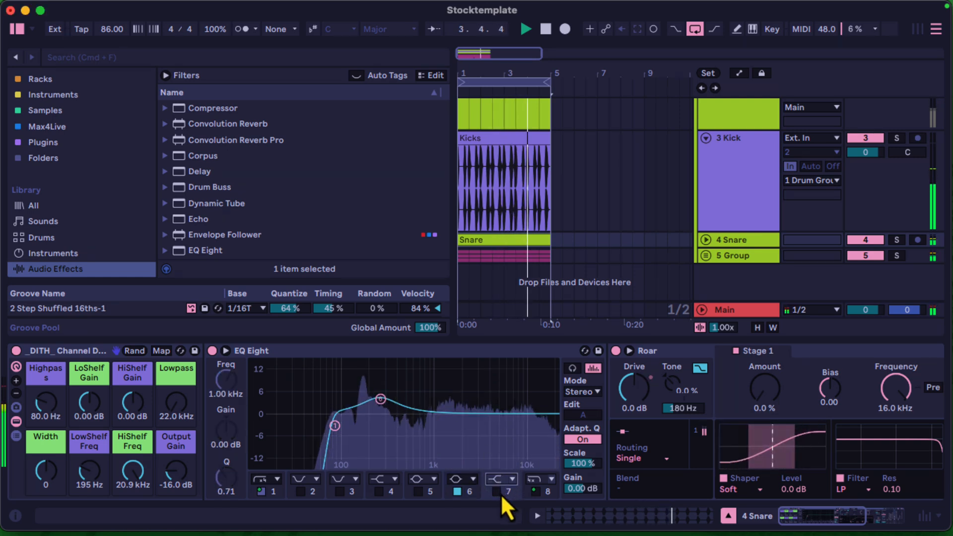
pyautogui.moveTo(434, 413); pyautogui.dragTo(480, 400)
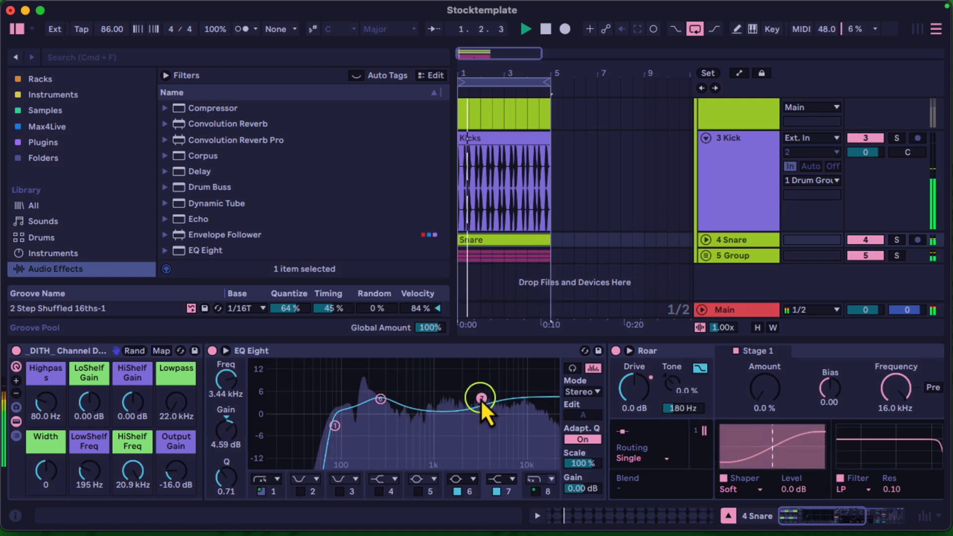
# Step: Enable and unfold OTT on the snare, reduce its Time to 12 %, and set its overall Output to 7 dB
pyautogui.hscroll(5, 570, 425)
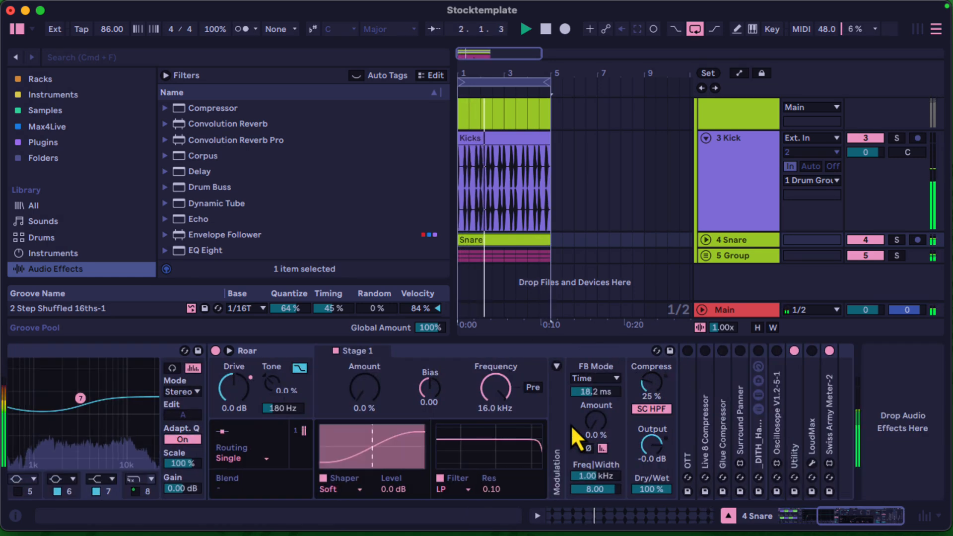
pyautogui.doubleClick(687, 381)
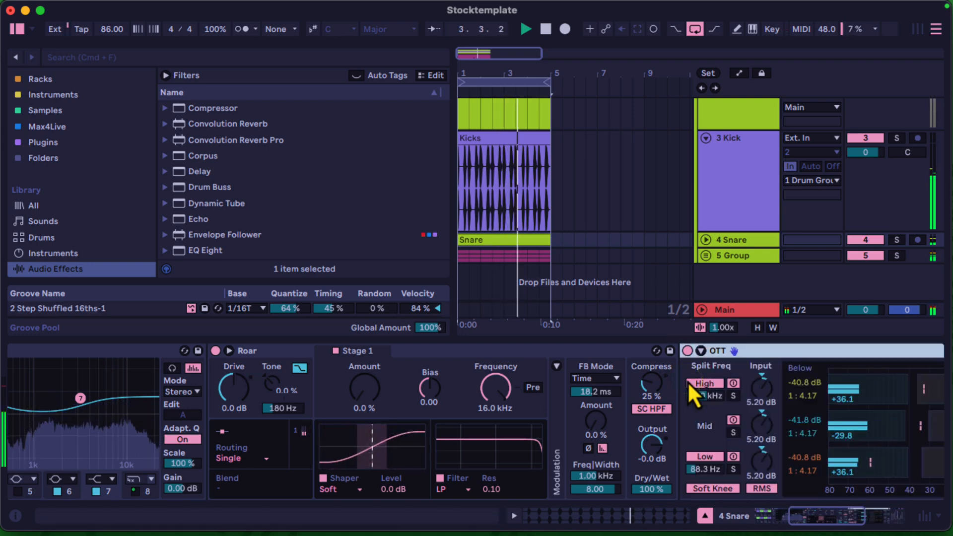
pyautogui.hscroll(5, 687, 381)
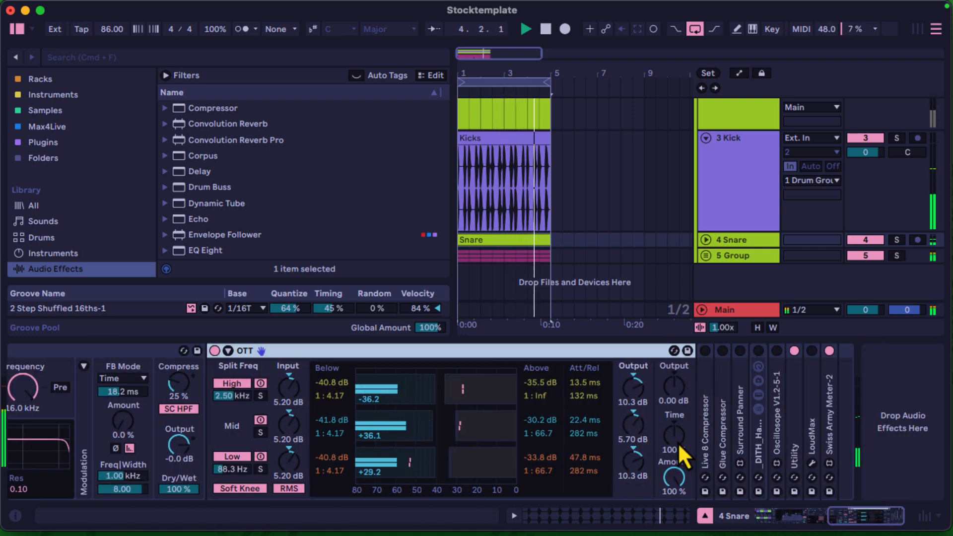
pyautogui.moveTo(678, 439); pyautogui.dragTo(678, 440)
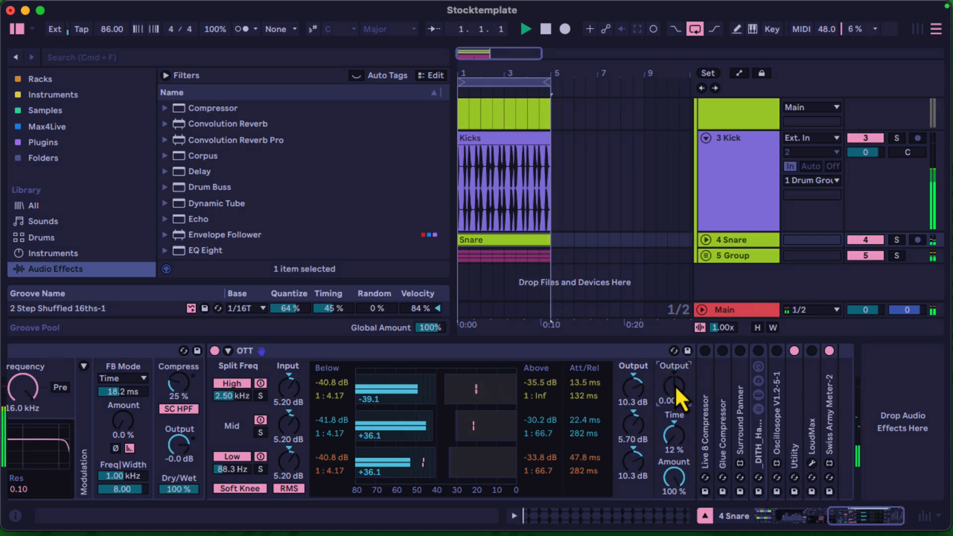
pyautogui.write('7')
pyautogui.press('Return')
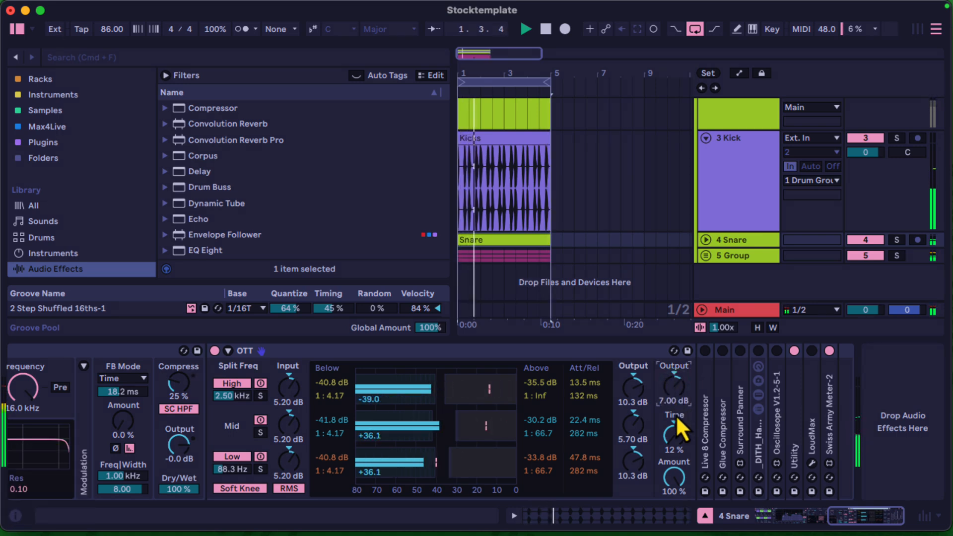
# Step: Raise OTT's Time to 1000 % and undo the stray change to the mid band's attack
pyautogui.moveTo(675, 415); pyautogui.dragTo(677, 278)
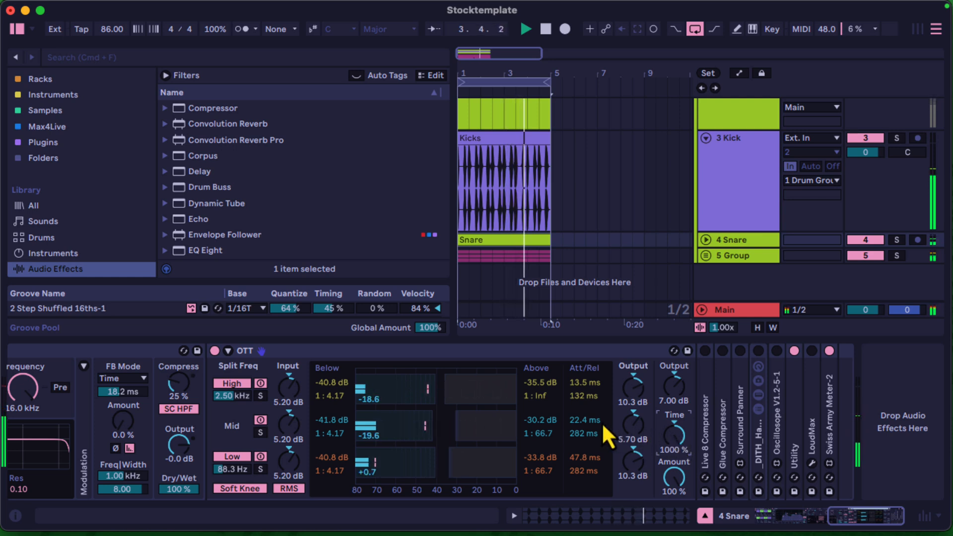
pyautogui.moveTo(584, 419); pyautogui.dragTo(584, 418)
pyautogui.press('super+z')
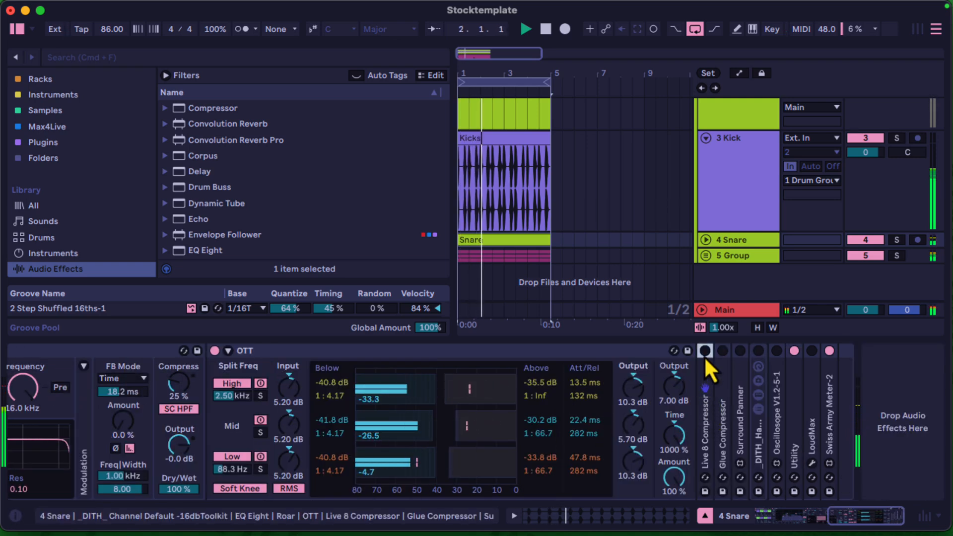
# Step: Enable and unfold the snare's Glue Compressor and turn on its Soft clip option
pyautogui.click(704, 353)
pyautogui.click(722, 352)
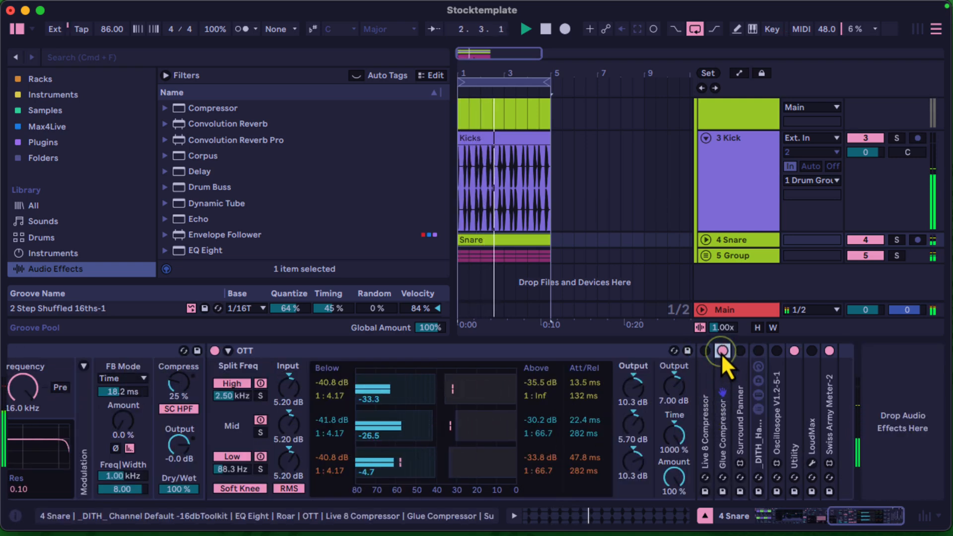
pyautogui.doubleClick(721, 378)
pyautogui.hscroll(5, 721, 378)
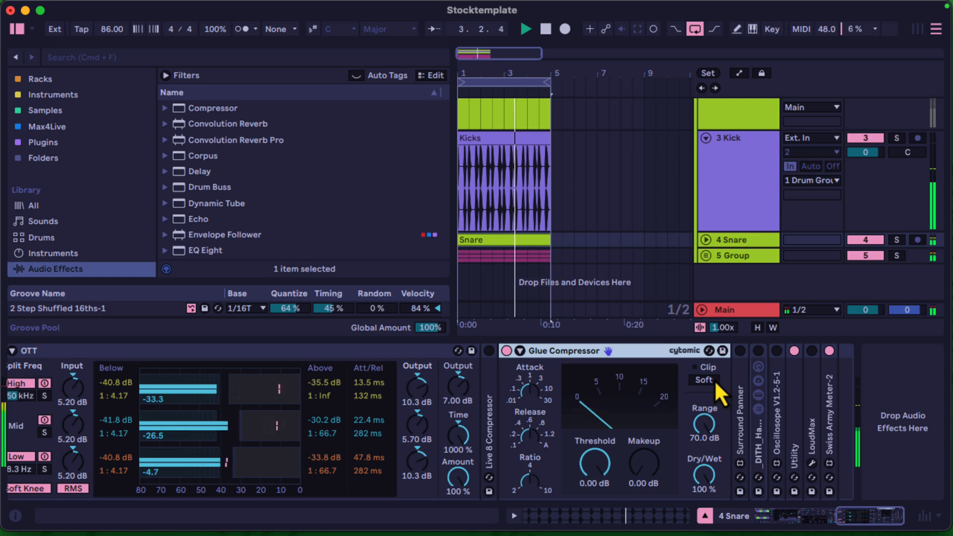
pyautogui.click(714, 380)
# Step: Set the Glue Compressor's Threshold to -16 dB
pyautogui.click(603, 464)
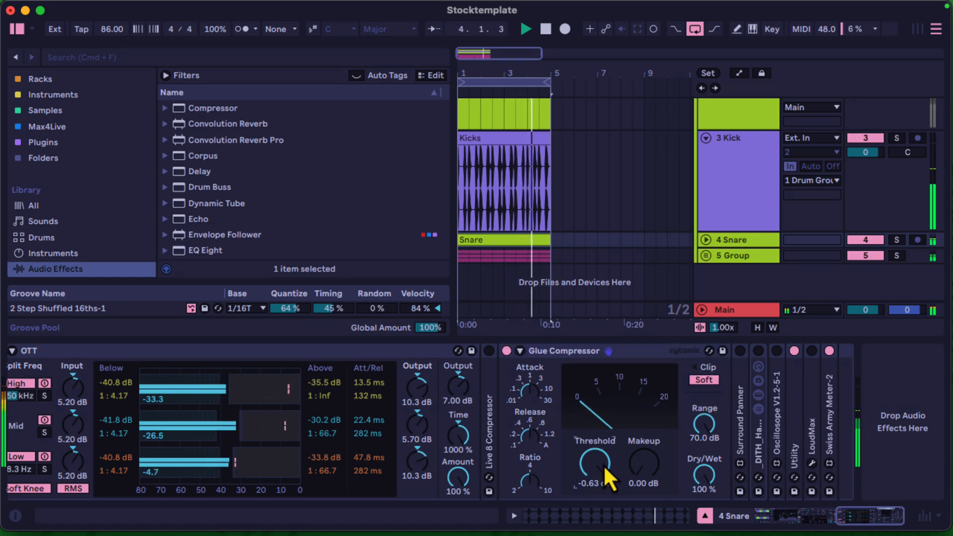
pyautogui.write('16')
pyautogui.press('BackSpace')
pyautogui.press('BackSpace')
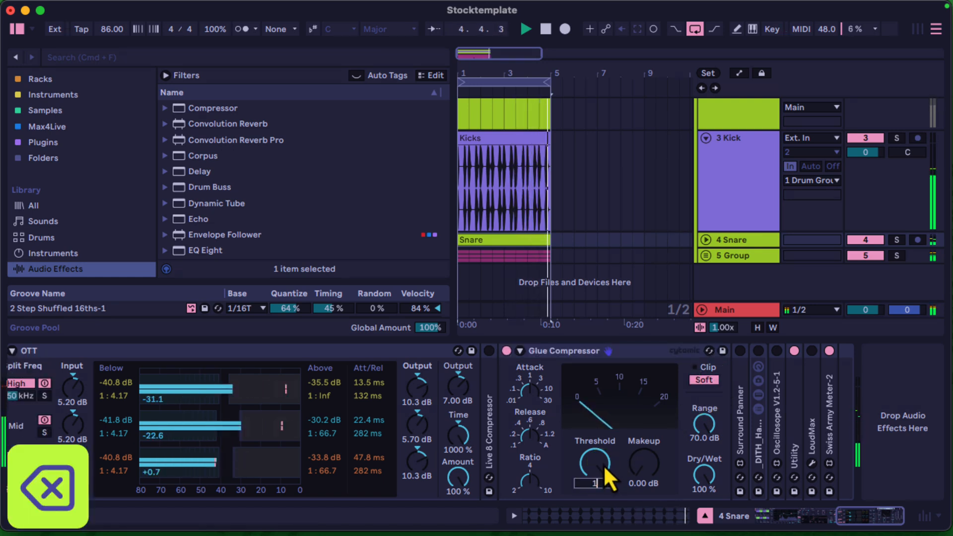
pyautogui.write('-16')
pyautogui.press('Return')
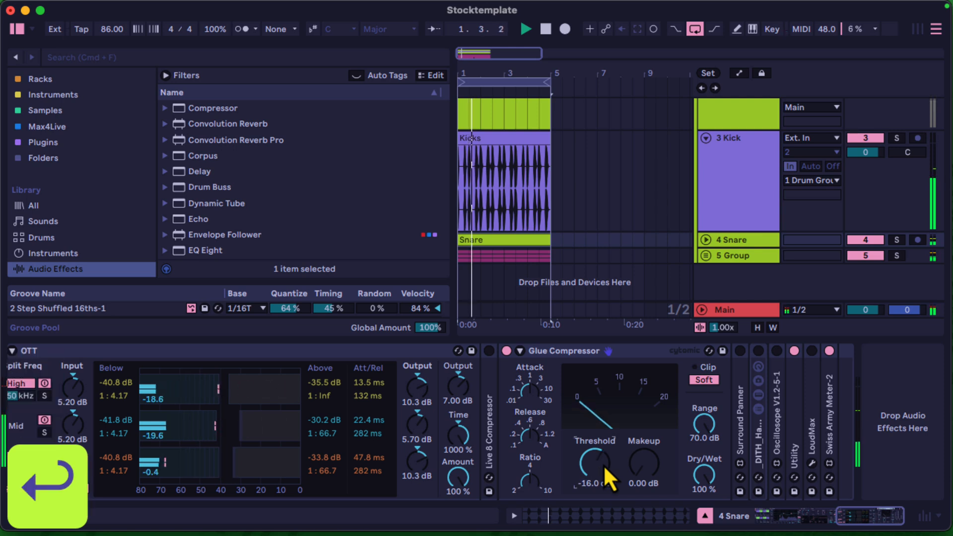
# Step: Adjust the Glue Compressor's timing controls and set its Makeup gain to 12 dB
pyautogui.click(532, 437)
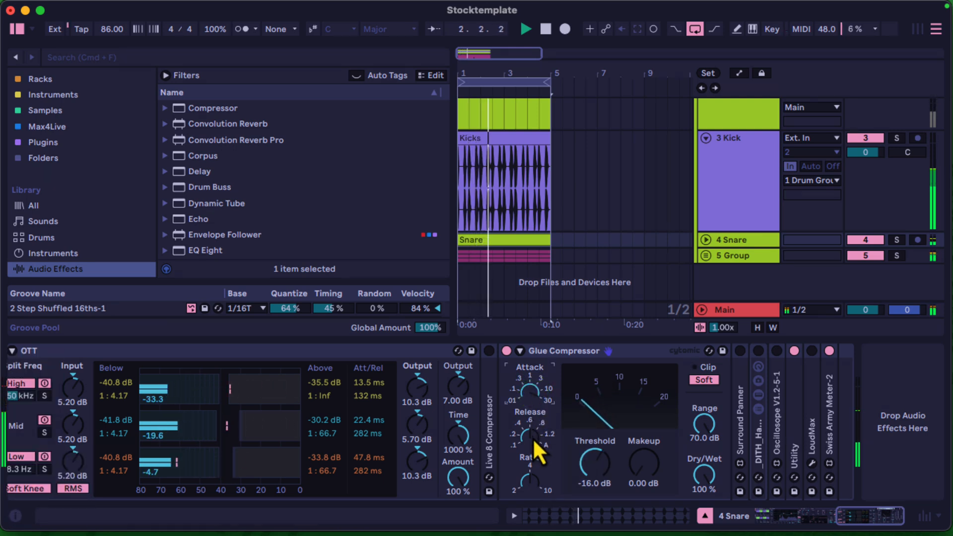
pyautogui.moveTo(533, 437); pyautogui.dragTo(534, 436)
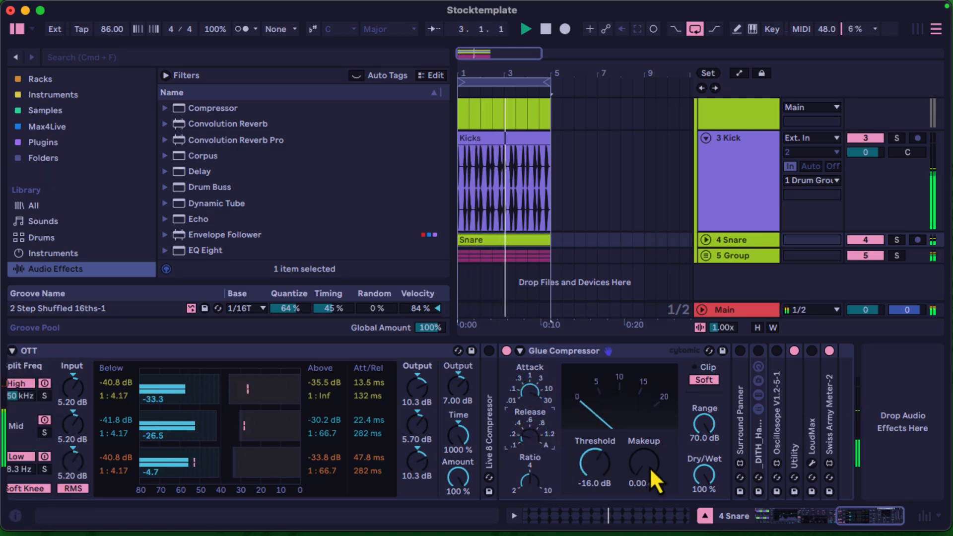
pyautogui.moveTo(650, 467); pyautogui.dragTo(650, 468)
pyautogui.write('12')
pyautogui.press('Return')
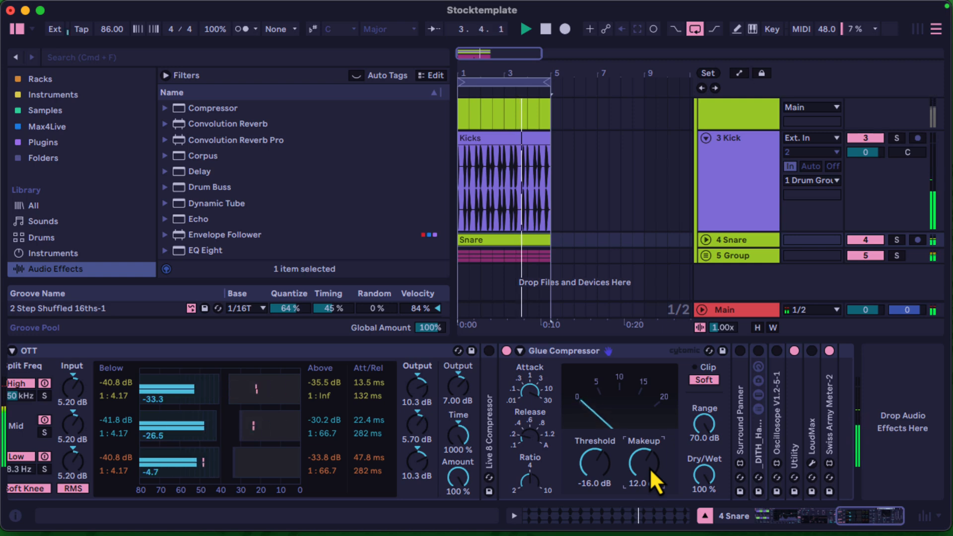
pyautogui.click(532, 479)
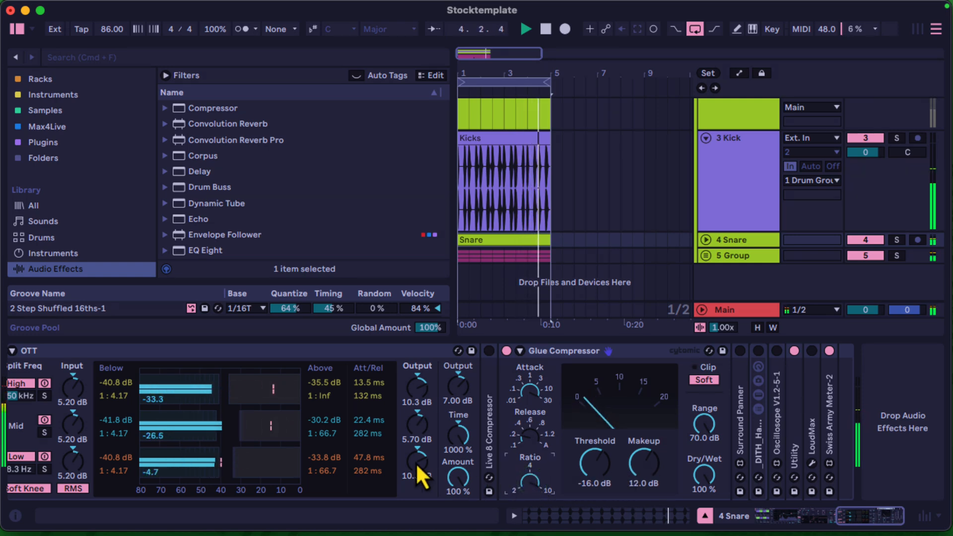
# Step: Open the Snare clip's sample view and change its warp mode to Beats
pyautogui.hscroll(-15, 377, 455)
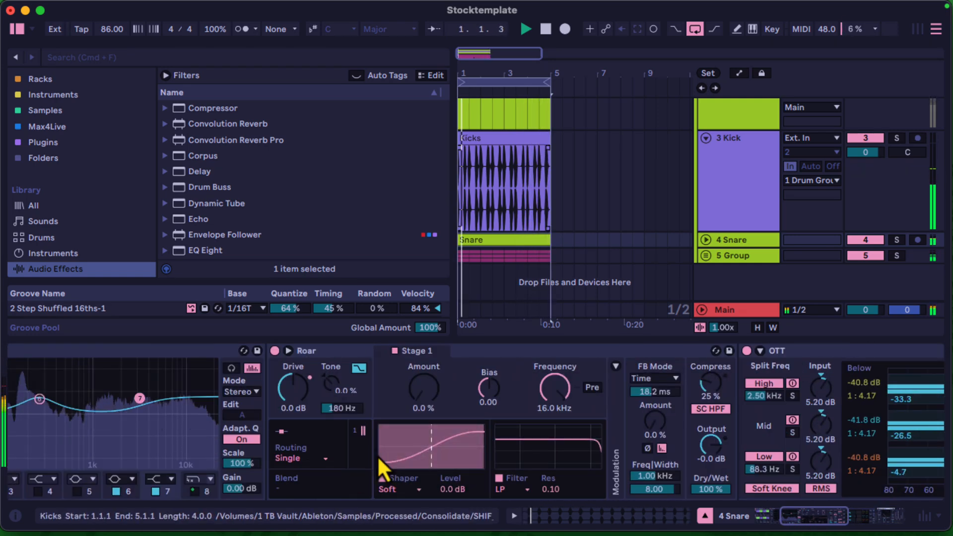
pyautogui.doubleClick(462, 242)
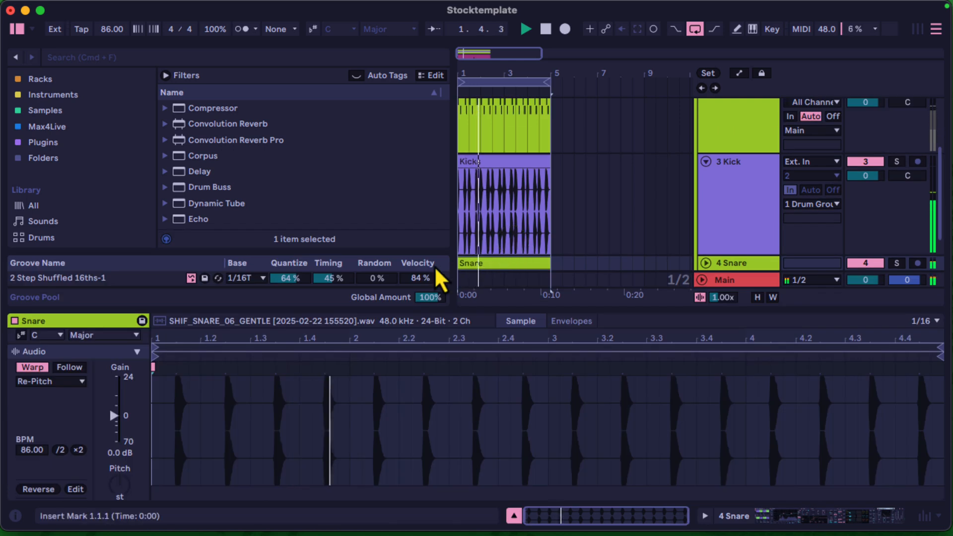
pyautogui.click(67, 385)
pyautogui.click(39, 392)
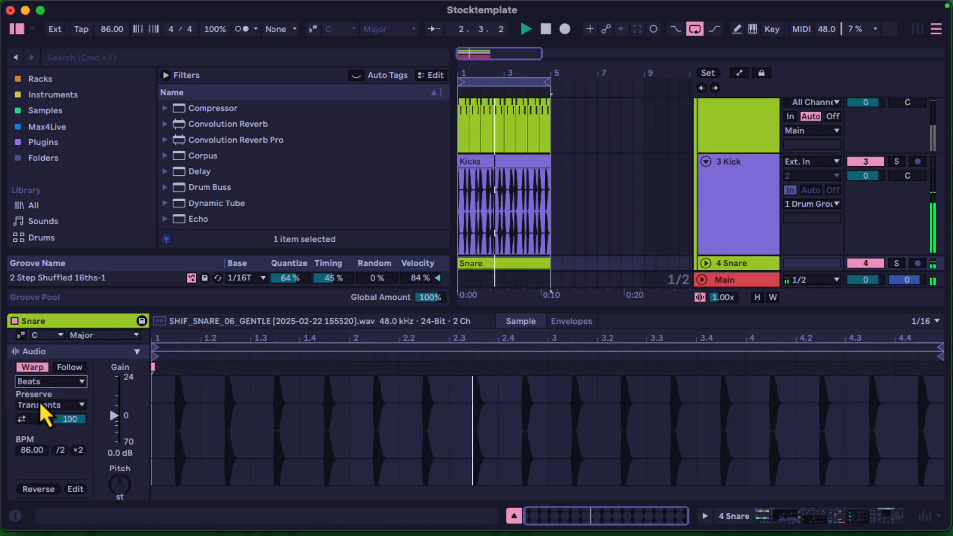
# Step: Switch off transient looping for the Snare clip's Beats warping and set the transient envelope to 40
pyautogui.click(34, 422)
pyautogui.click(33, 432)
pyautogui.moveTo(79, 419); pyautogui.dragTo(79, 420)
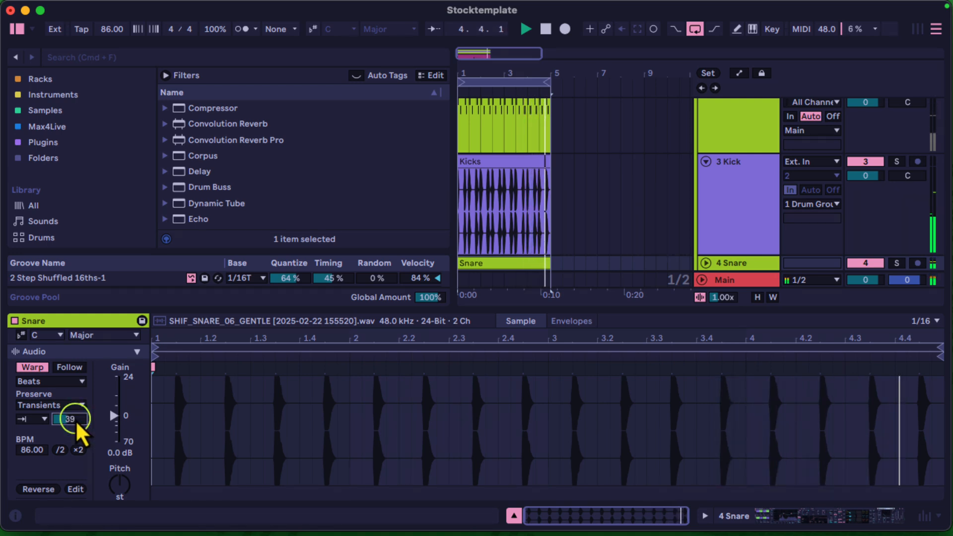
pyautogui.moveTo(75, 420); pyautogui.dragTo(75, 419)
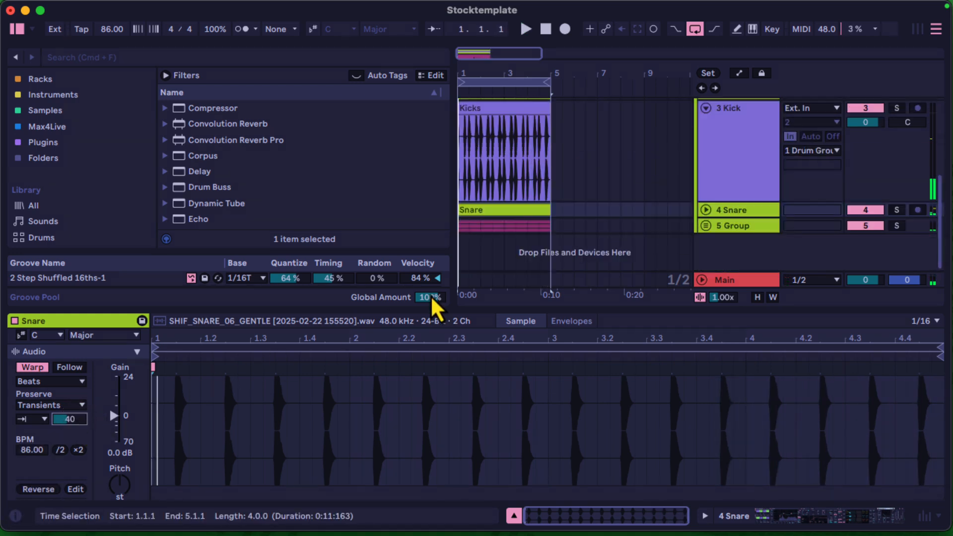
# Step: Fold the Drum Rack and Kick tracks inside the Drum Group
pyautogui.scroll(5, 721, 192)
pyautogui.click(717, 190)
pyautogui.click(706, 179)
pyautogui.click(706, 179)
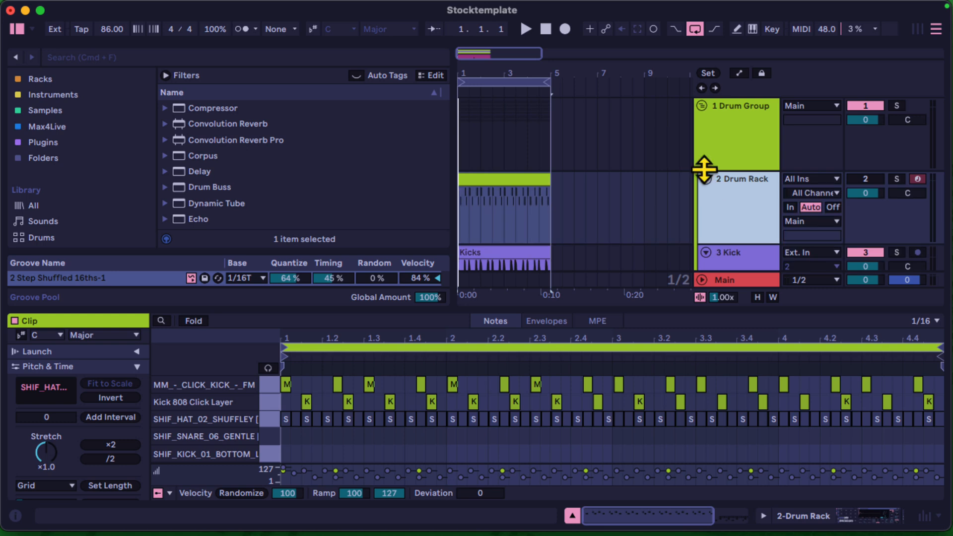
pyautogui.click(704, 168)
pyautogui.click(706, 178)
pyautogui.click(707, 195)
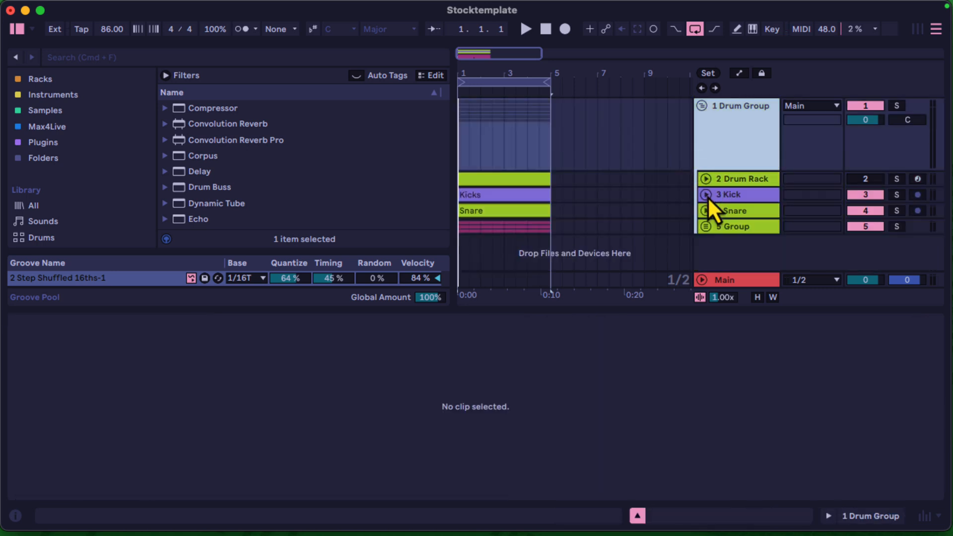
# Step: Find the Drum Kit Enhancer preset among the audio effects and add it to the Drum Group track
pyautogui.click(735, 127)
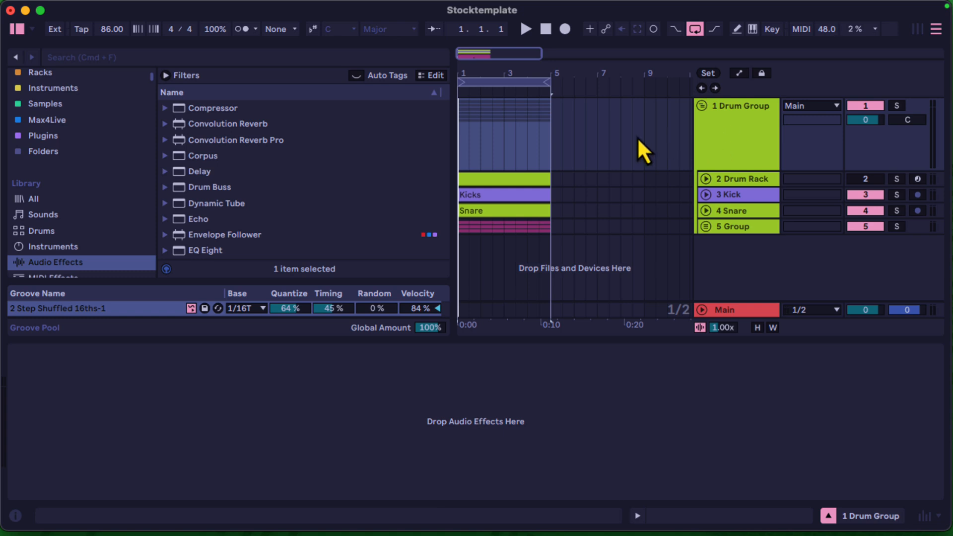
pyautogui.scroll(-15, 232, 178)
pyautogui.scroll(10, 232, 178)
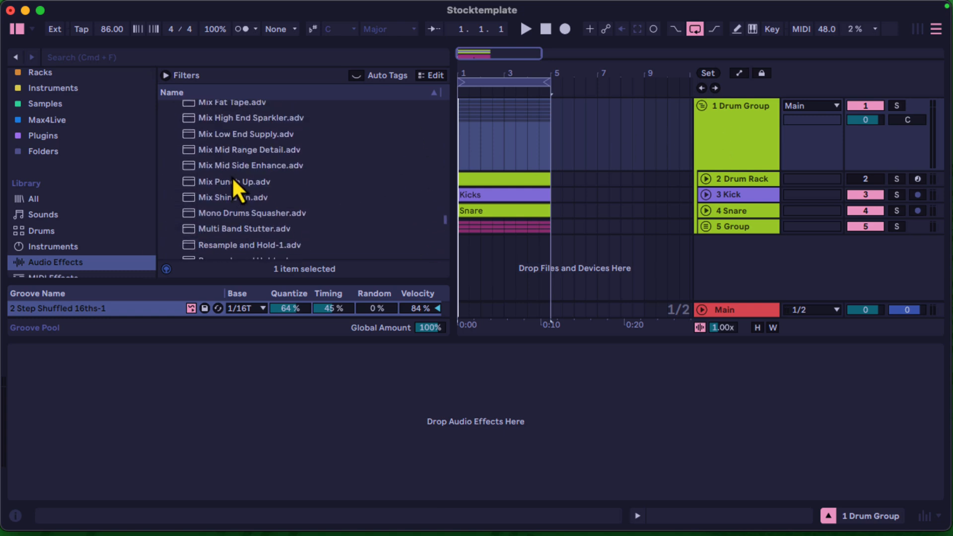
pyautogui.scroll(8, 232, 180)
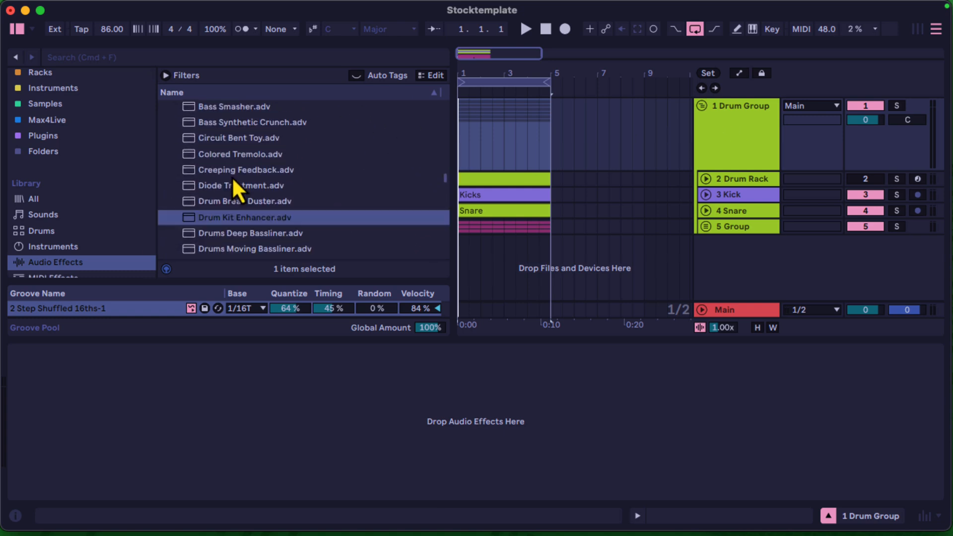
pyautogui.scroll(-2, 233, 180)
pyautogui.moveTo(239, 143); pyautogui.dragTo(647, 141)
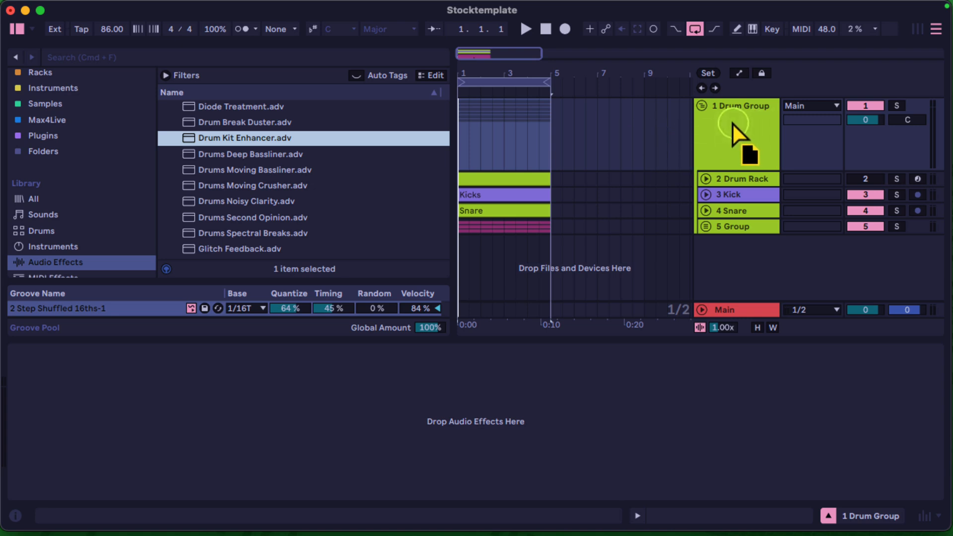
pyautogui.moveTo(734, 125); pyautogui.dragTo(734, 125)
# Step: Play the loop while setting the Drum Kit Enhancer's Dry/Wet to 40 %, and stop playback
pyautogui.press('space')
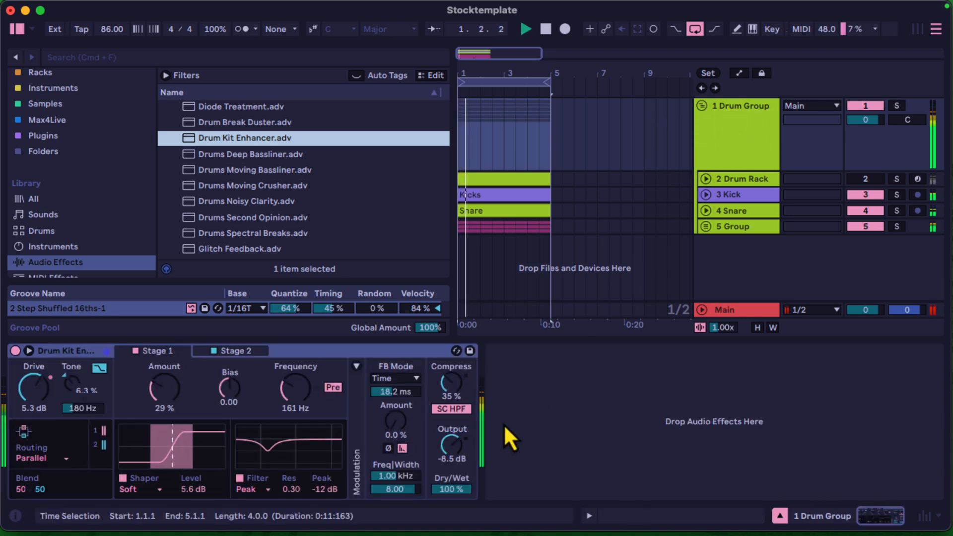
pyautogui.click(452, 490)
pyautogui.moveTo(452, 491); pyautogui.dragTo(451, 490)
pyautogui.press('space')
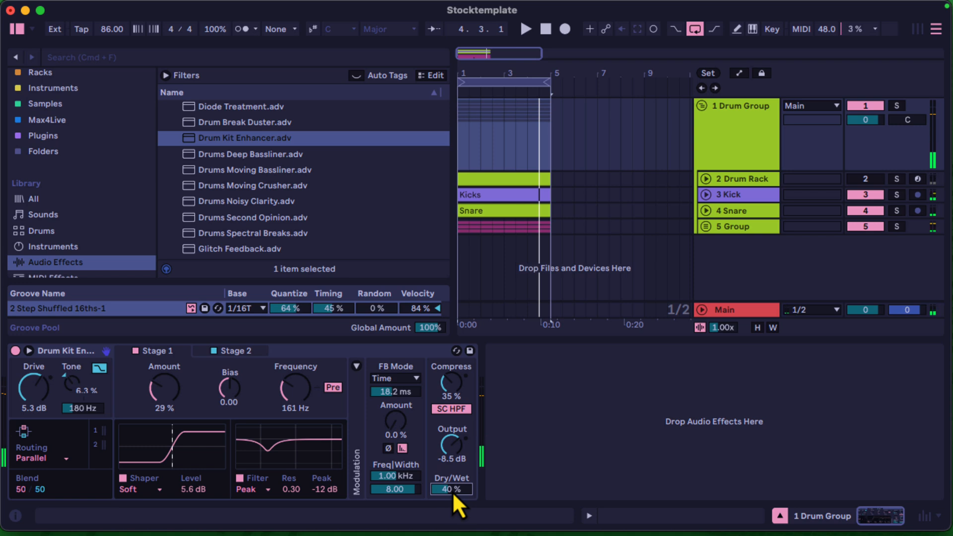
# Step: Hide the browser, return playback to the start, and fold the Drum Group into a single track
pyautogui.click(17, 29)
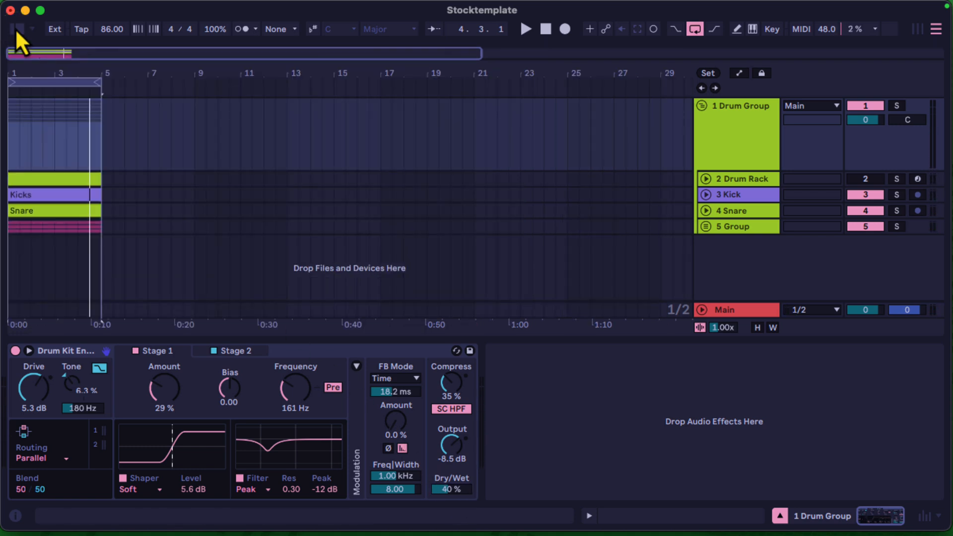
pyautogui.click(546, 29)
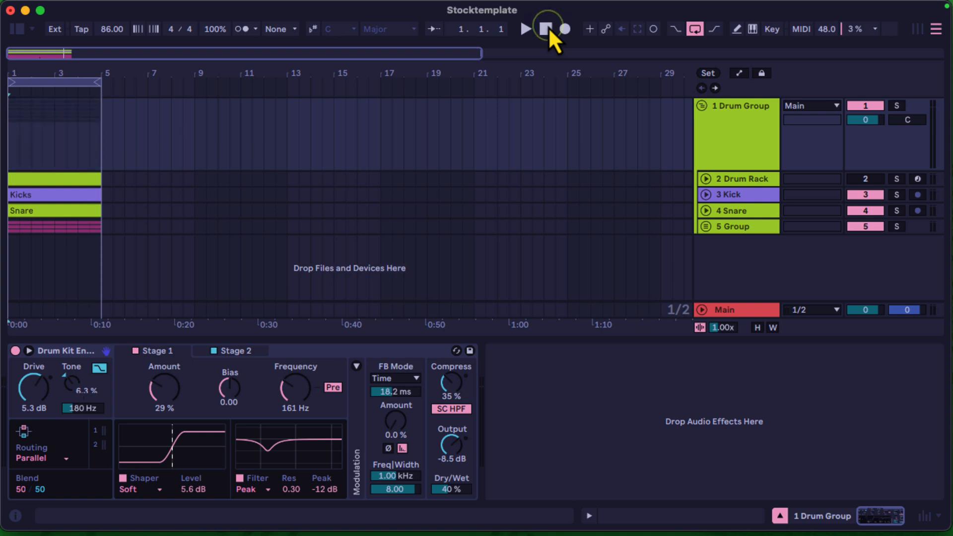
pyautogui.moveTo(45, 78); pyautogui.dragTo(45, 78)
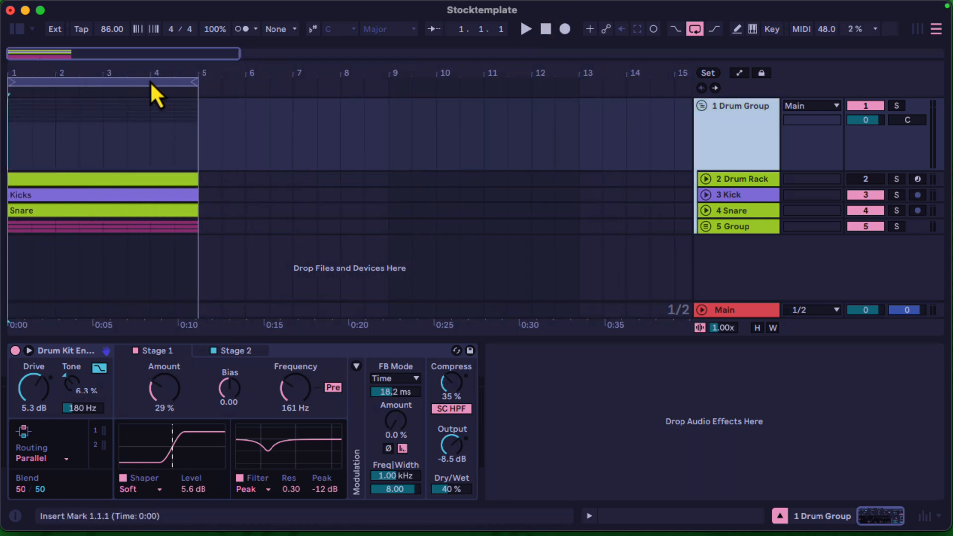
pyautogui.click(702, 107)
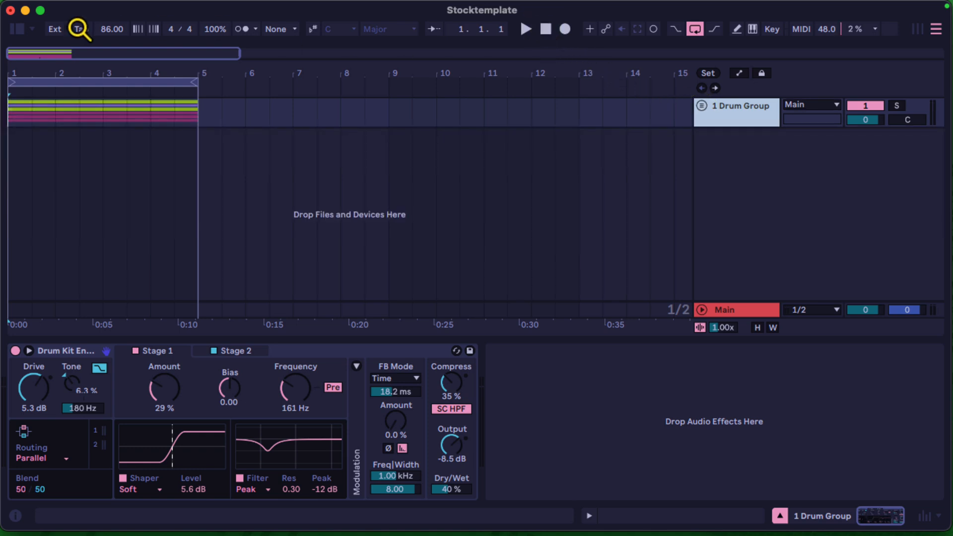
# Step: Show the browser, search the entire library for "mbass", and clear the search
pyautogui.click(18, 28)
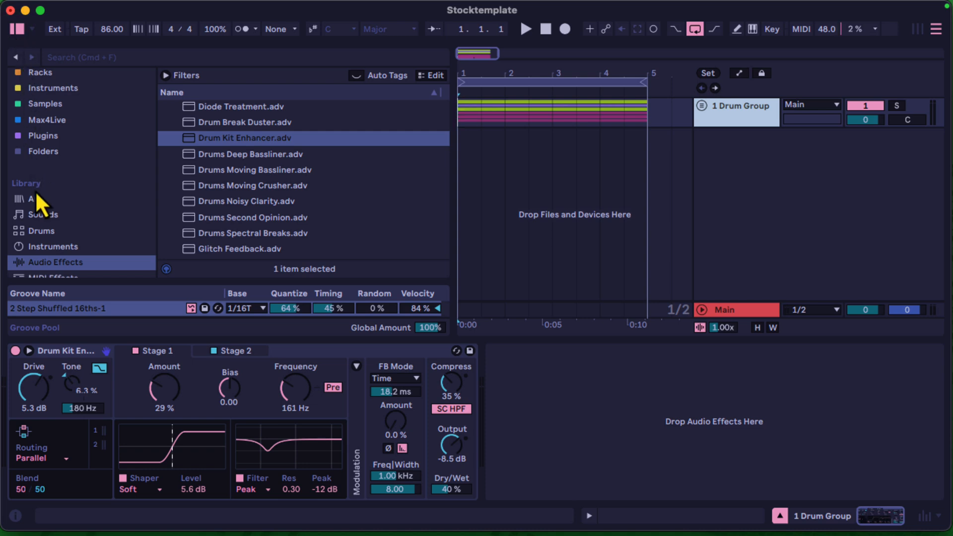
pyautogui.click(36, 201)
pyautogui.click(135, 57)
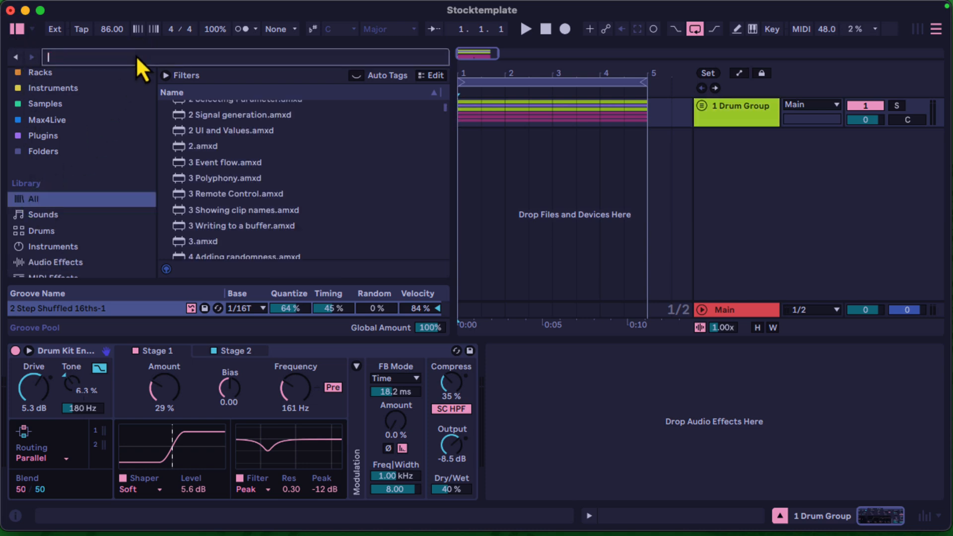
pyautogui.write('mbass')
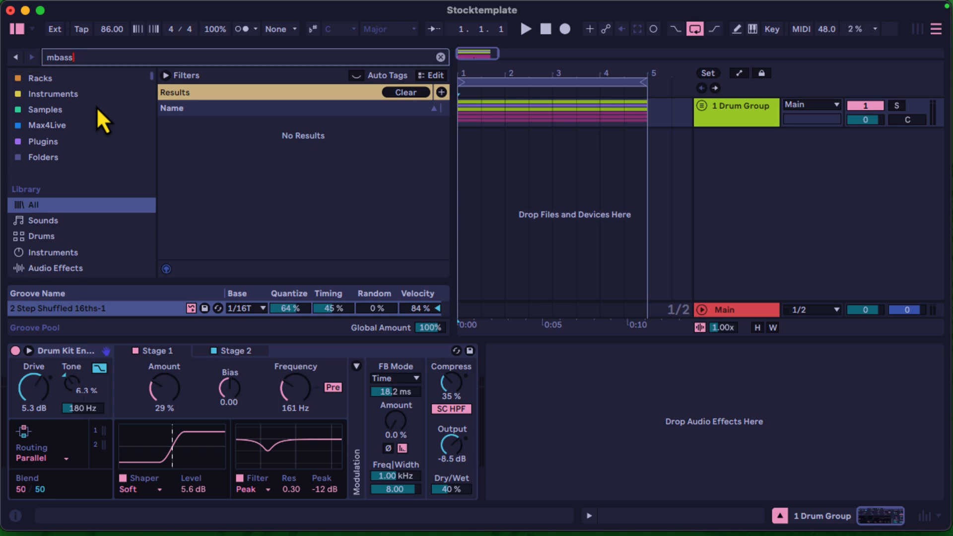
pyautogui.press('BackSpace')
pyautogui.press('BackSpace')
pyautogui.press('BackSpace')
pyautogui.press('BackSpace')
pyautogui.press('BackSpace')
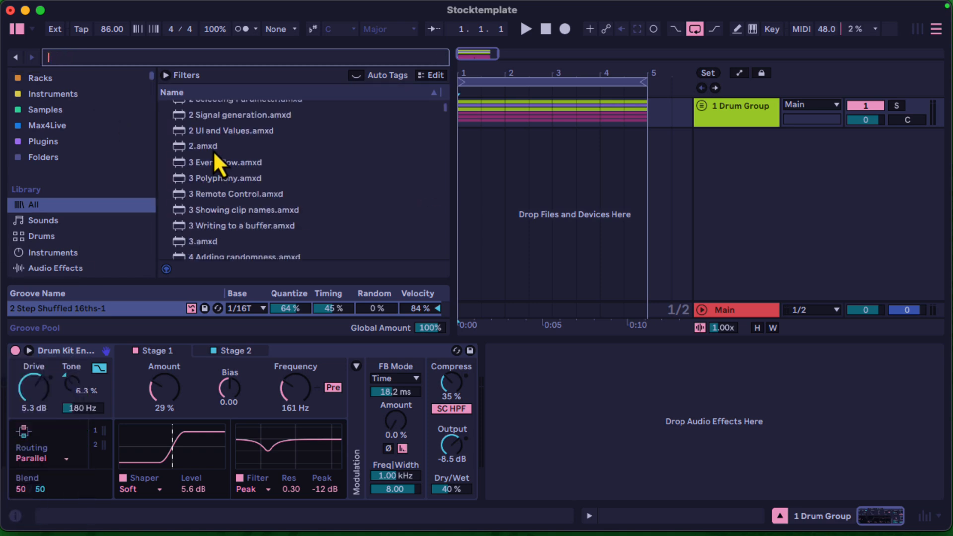
# Step: Open the Instruments library and expand Operator's preset list
pyautogui.scroll(-4, 117, 202)
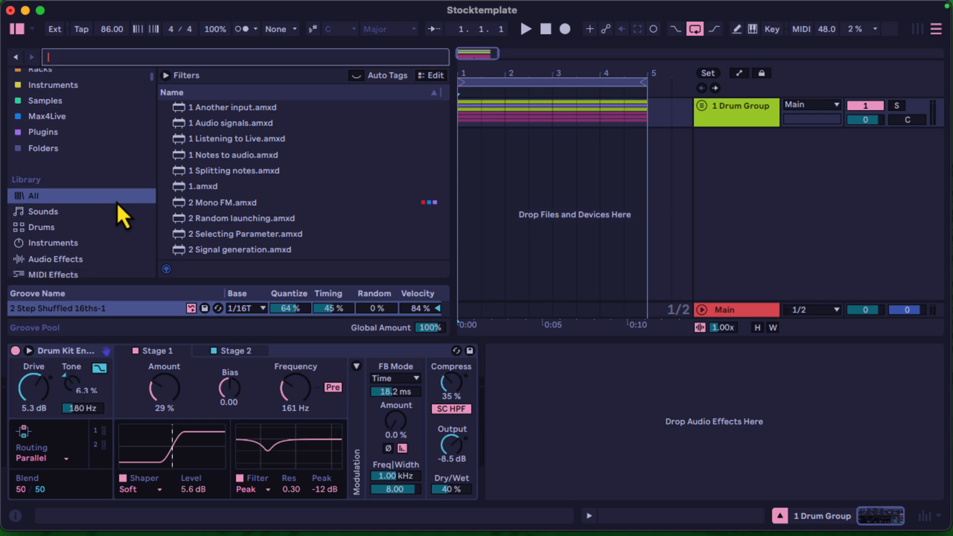
pyautogui.scroll(-5, 56, 231)
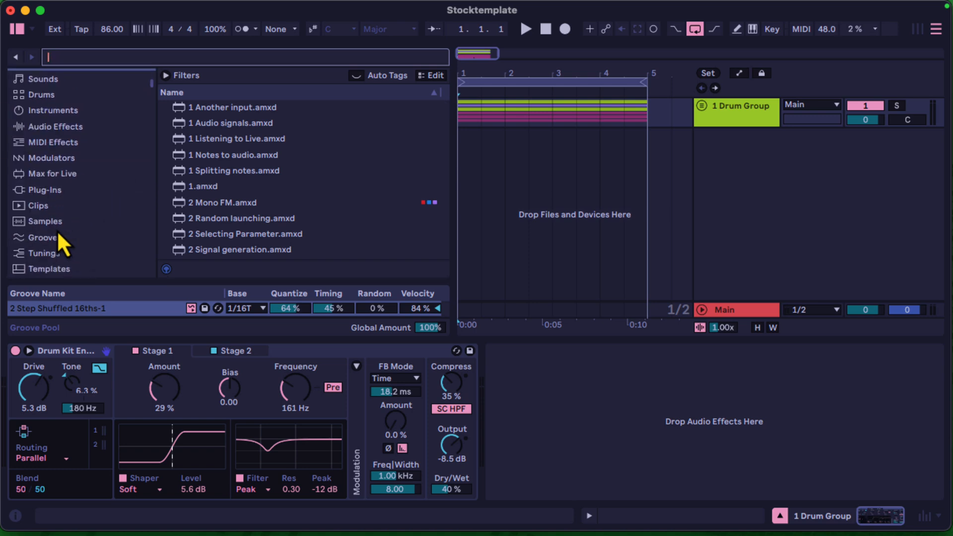
pyautogui.click(72, 111)
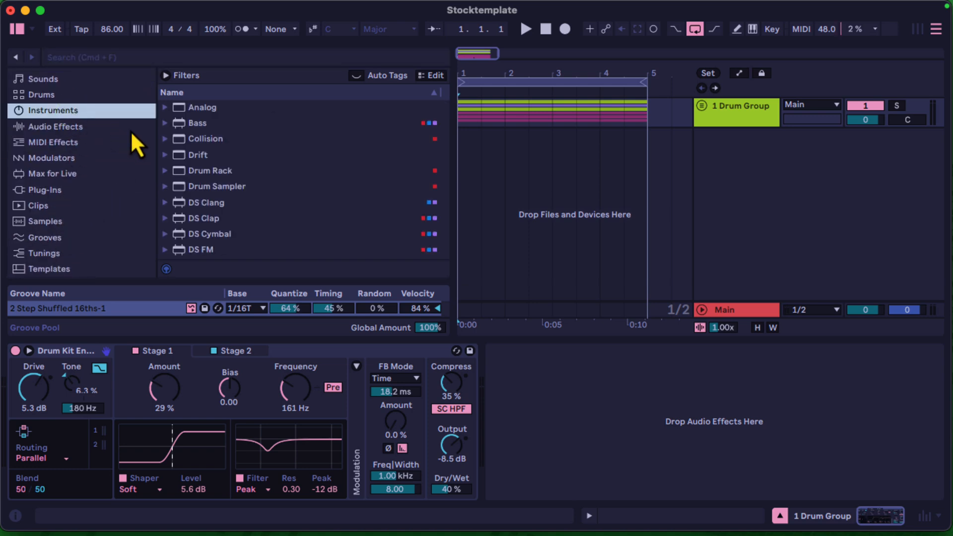
pyautogui.scroll(-6, 250, 169)
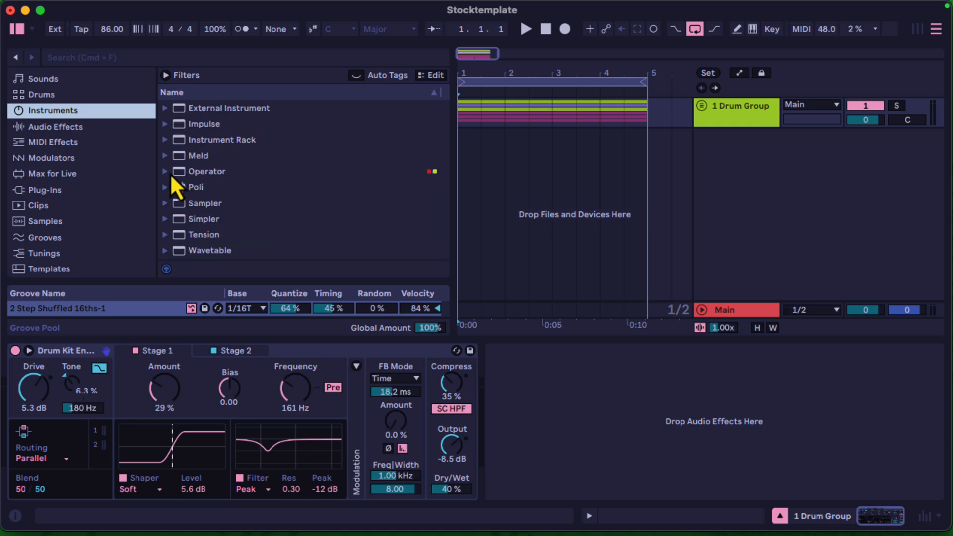
pyautogui.click(187, 172)
pyautogui.scroll(-4, 255, 179)
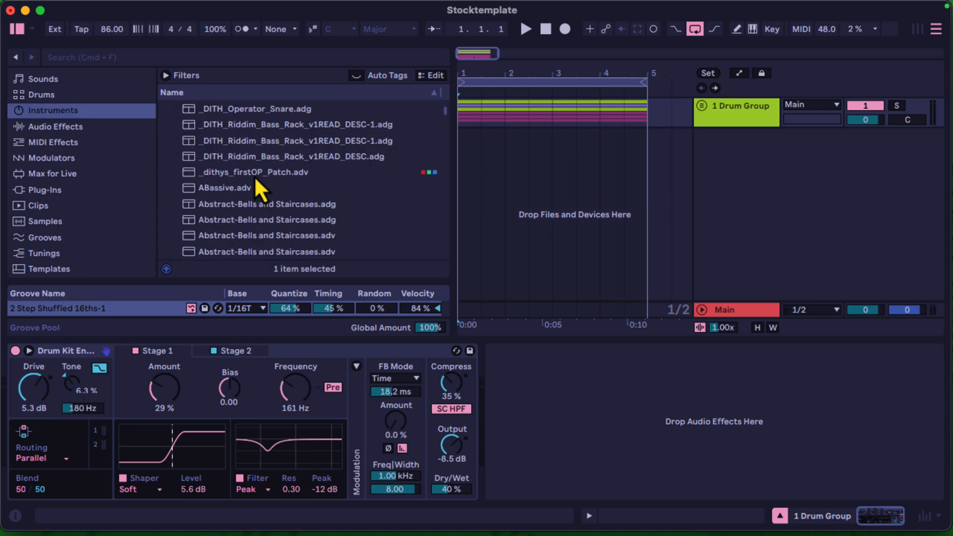
# Step: Audition the Operator presets ABassive, Abstract-Endless ID and AcBass
pyautogui.scroll(-5, 254, 175)
pyautogui.scroll(3, 254, 175)
pyautogui.click(246, 131)
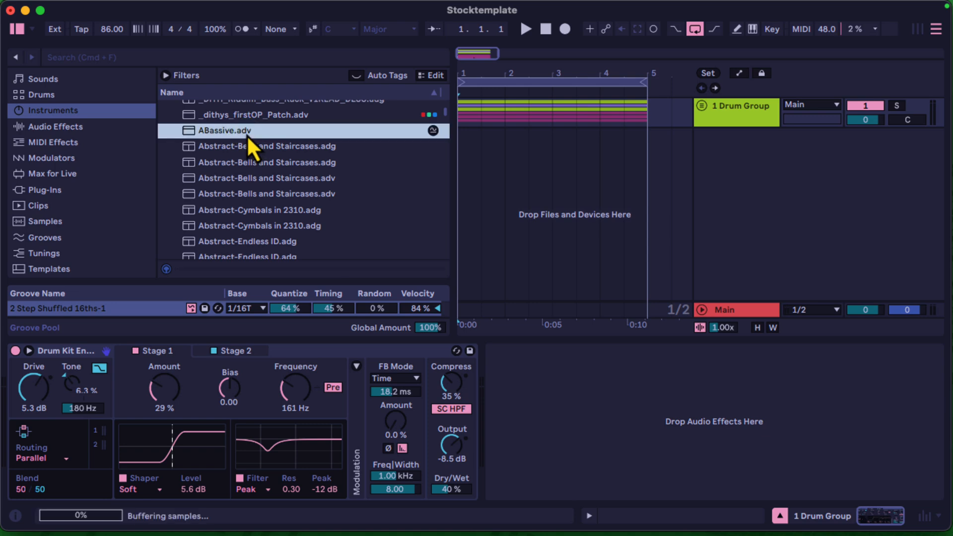
pyautogui.scroll(-1, 247, 136)
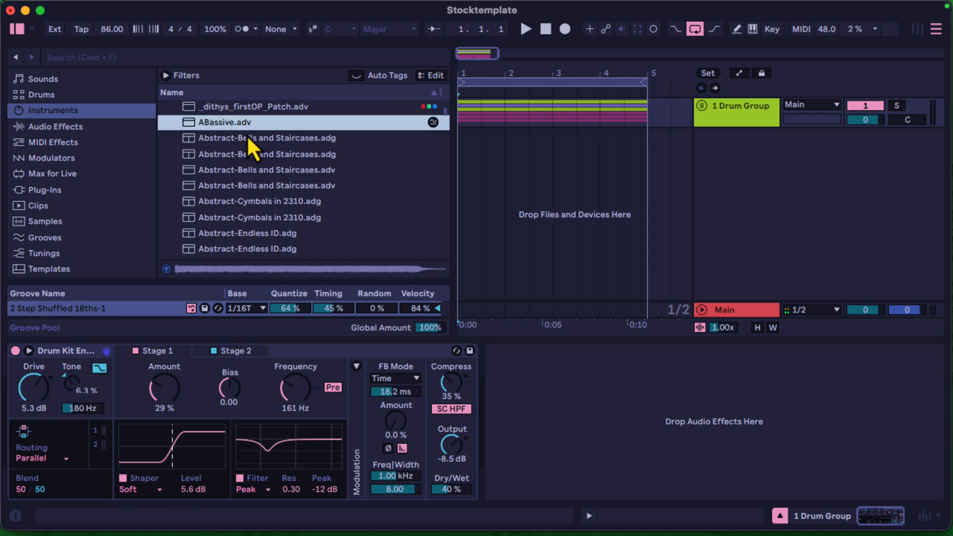
pyautogui.scroll(-6, 248, 142)
pyautogui.click(253, 147)
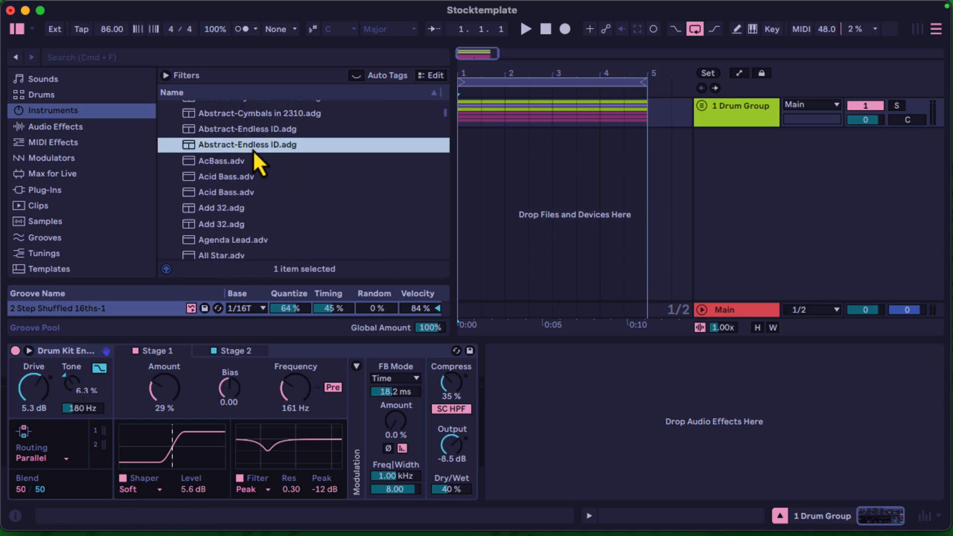
pyautogui.click(237, 162)
pyautogui.scroll(-3, 237, 162)
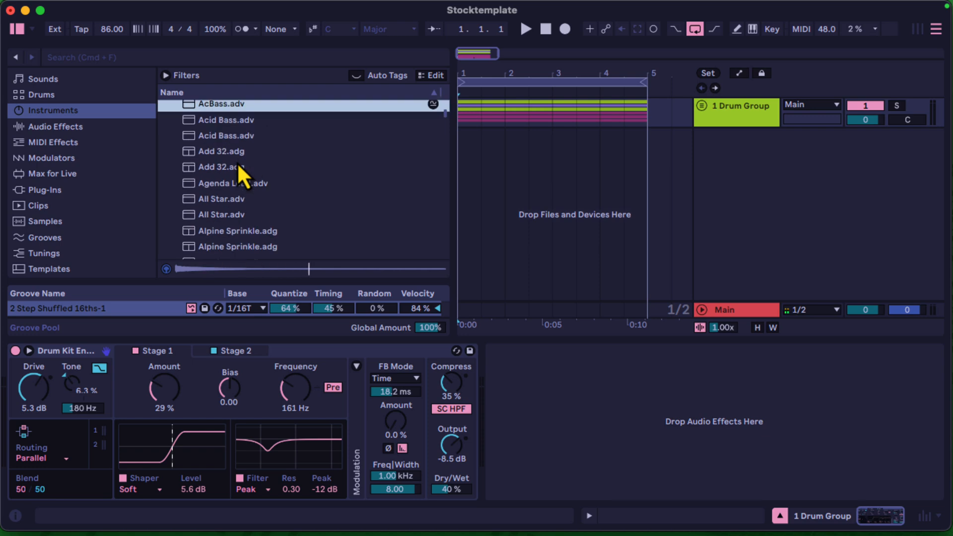
pyautogui.scroll(-20, 237, 164)
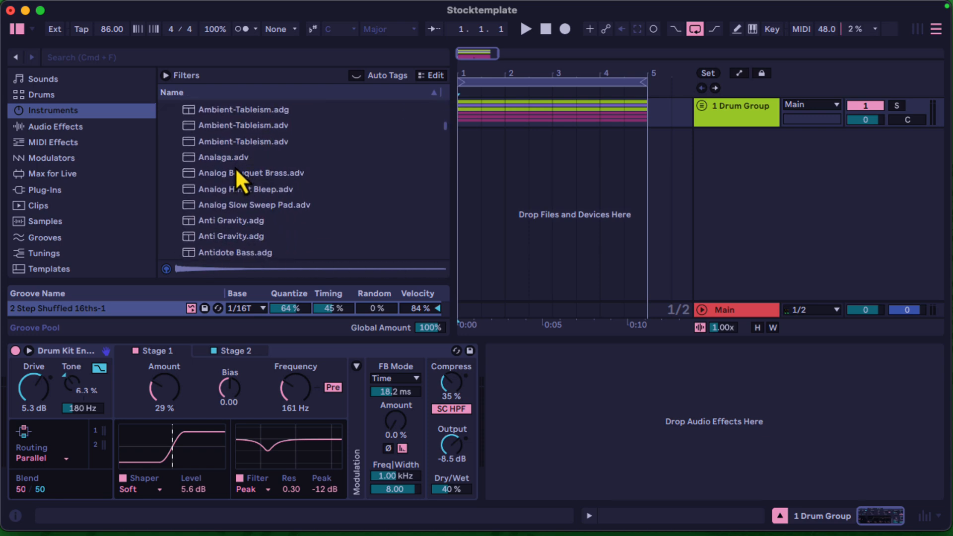
# Step: Audition the Operator presets Analog Bouquet Brass, Analog HiHat Bleep, Analaga, Ambient-Tableism and Analog Slow Sweep Pad
pyautogui.click(231, 174)
pyautogui.click(230, 190)
pyautogui.click(226, 157)
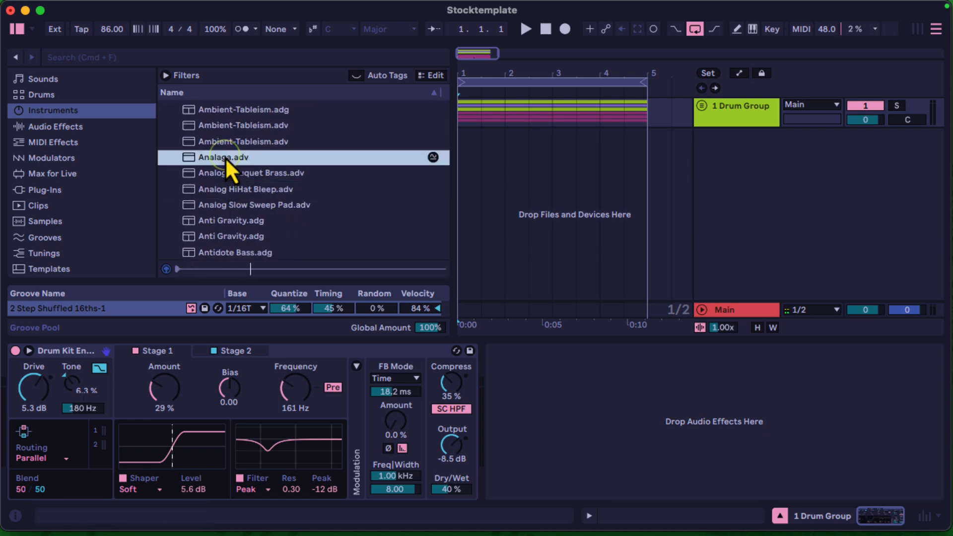
pyautogui.click(241, 144)
pyautogui.click(243, 203)
pyautogui.scroll(-3, 242, 202)
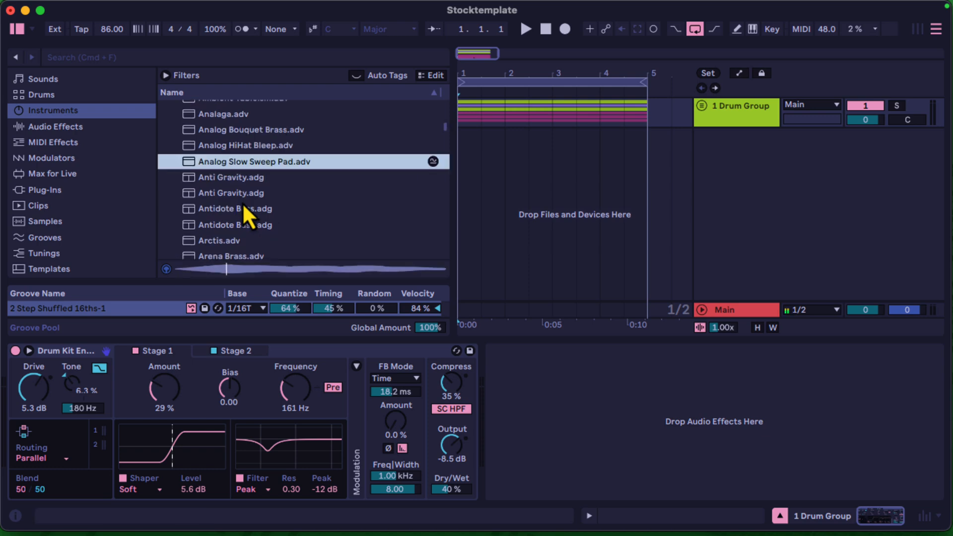
# Step: Audition the Operator presets Anti Gravity, Antidote Bass and Arena Brass
pyautogui.click(241, 179)
pyautogui.click(237, 207)
pyautogui.scroll(-6, 238, 207)
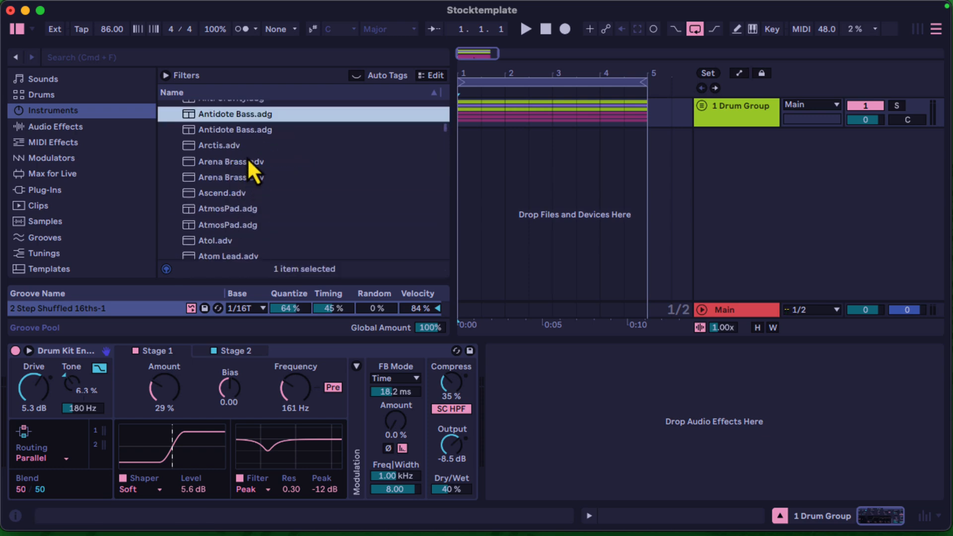
pyautogui.click(250, 132)
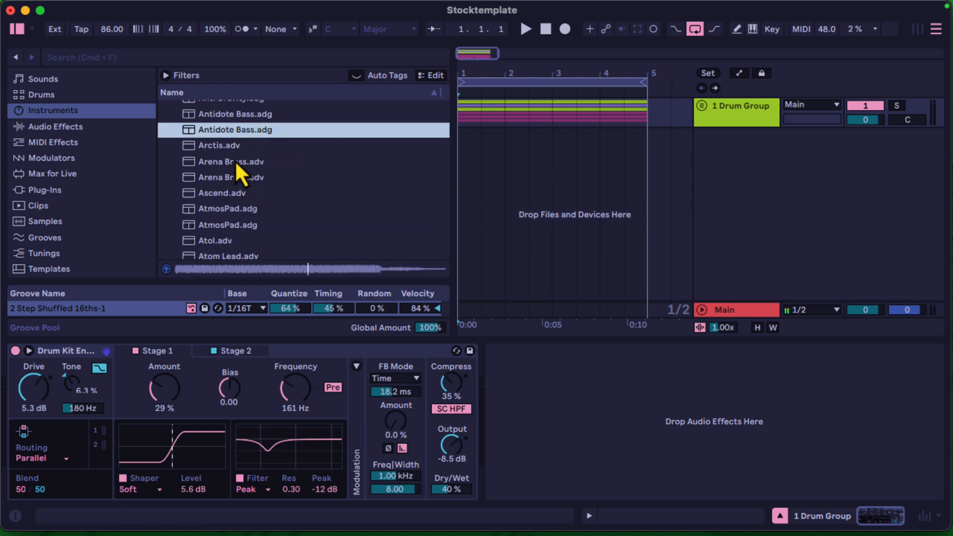
pyautogui.click(234, 160)
pyautogui.click(228, 181)
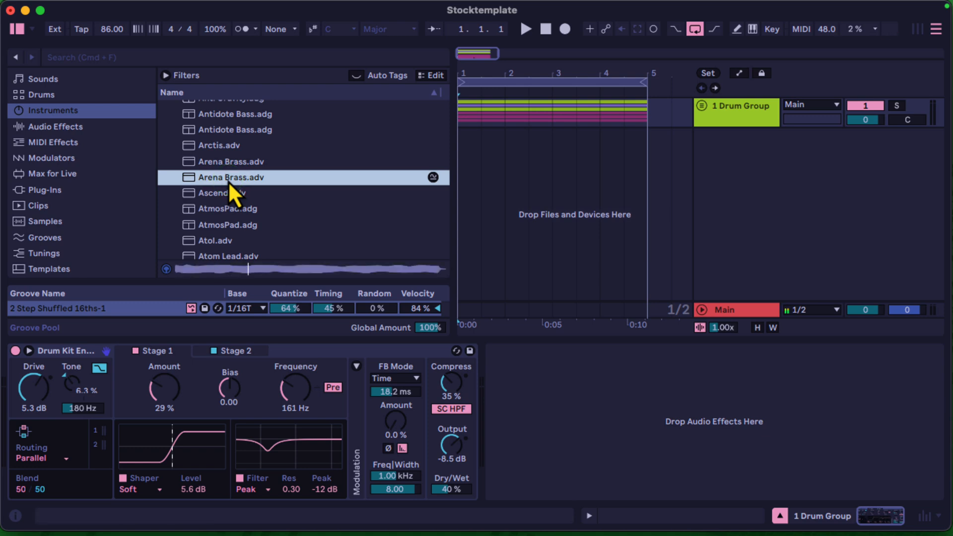
pyautogui.scroll(-5, 228, 180)
pyautogui.scroll(3, 228, 181)
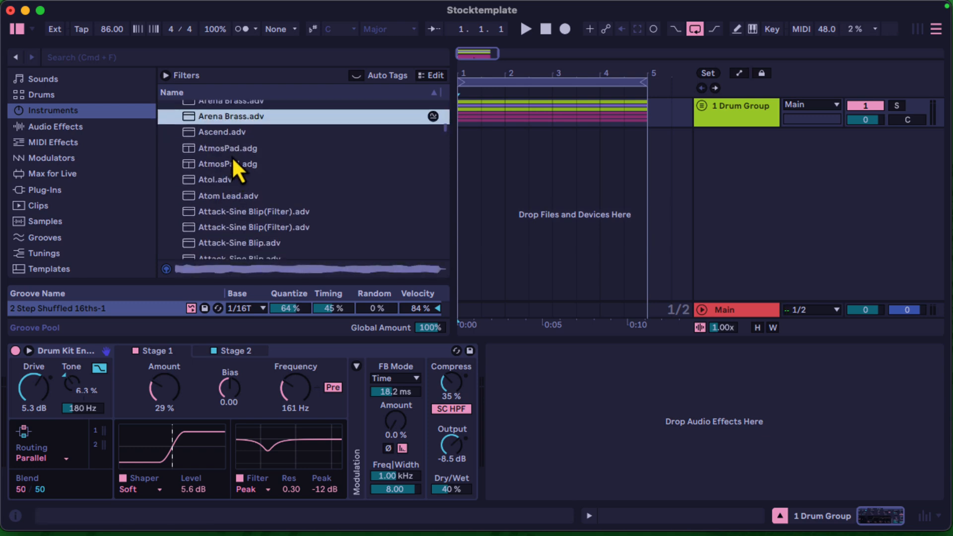
# Step: Add the Arena Brass preset as a new track below the Drum Group, and arm that track for playing
pyautogui.moveTo(237, 117); pyautogui.dragTo(725, 180)
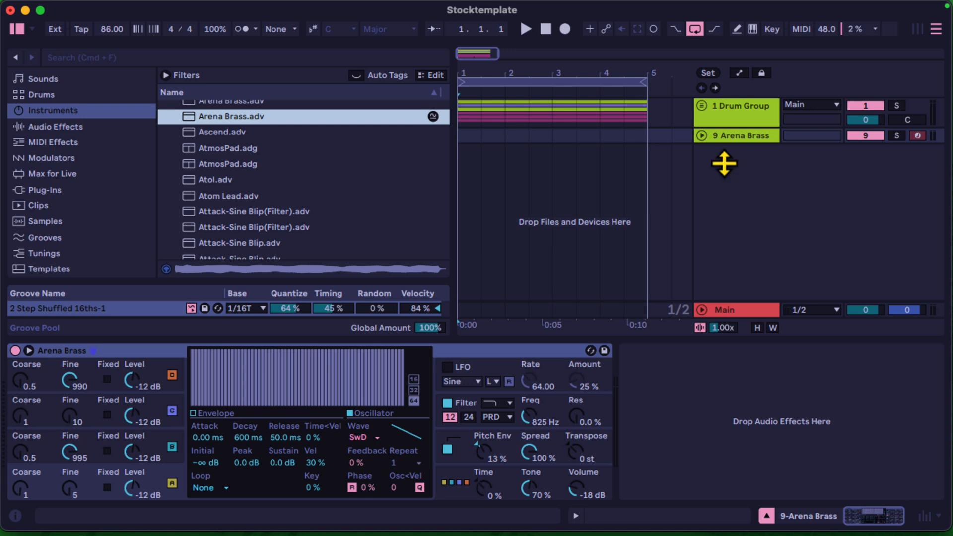
pyautogui.click(735, 137)
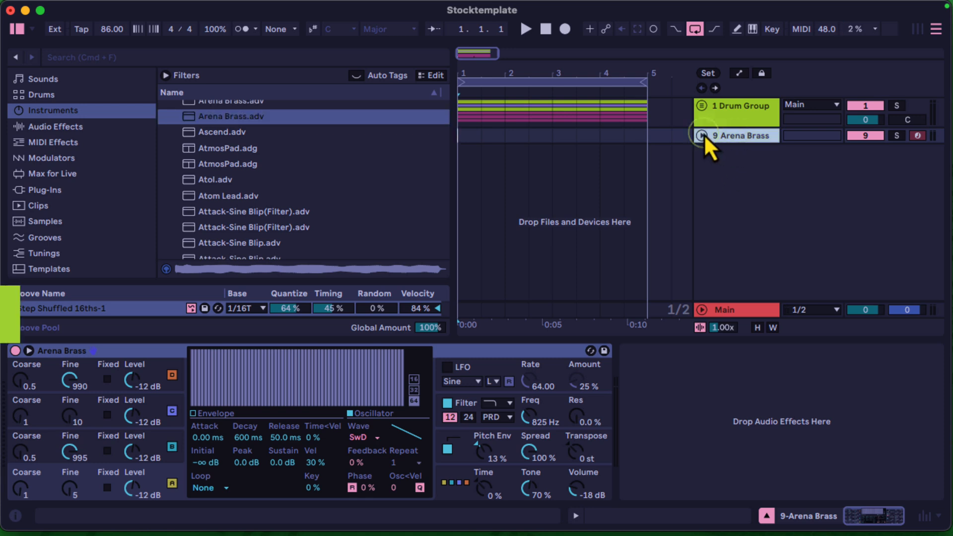
pyautogui.click(918, 135)
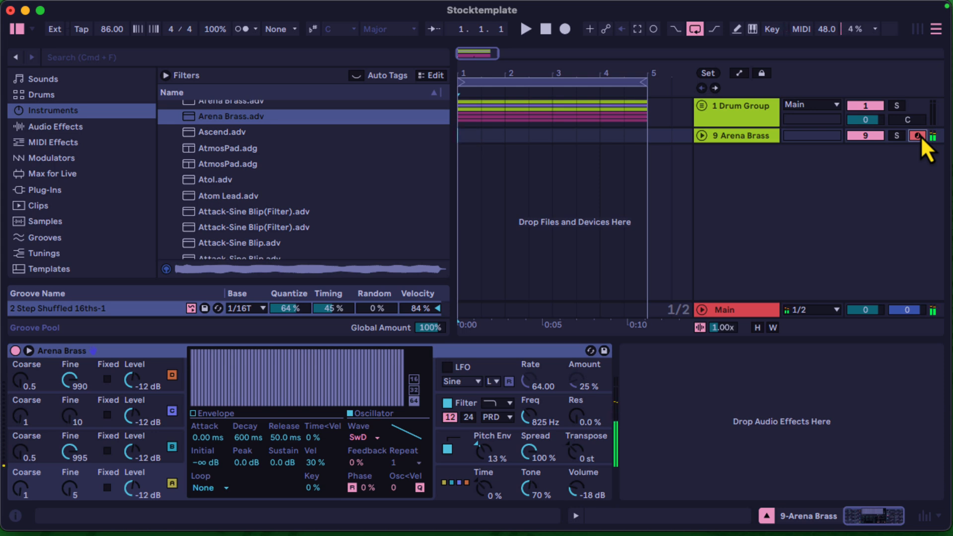
# Step: Browse further through the Operator presets, including the Au5 racks, and collapse the Operator list
pyautogui.scroll(-5, 244, 193)
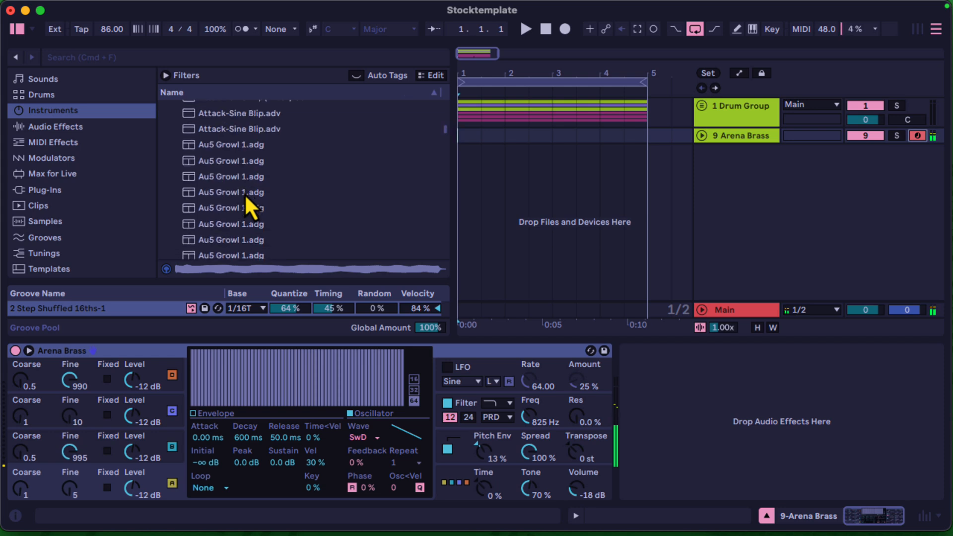
pyautogui.scroll(-6, 245, 194)
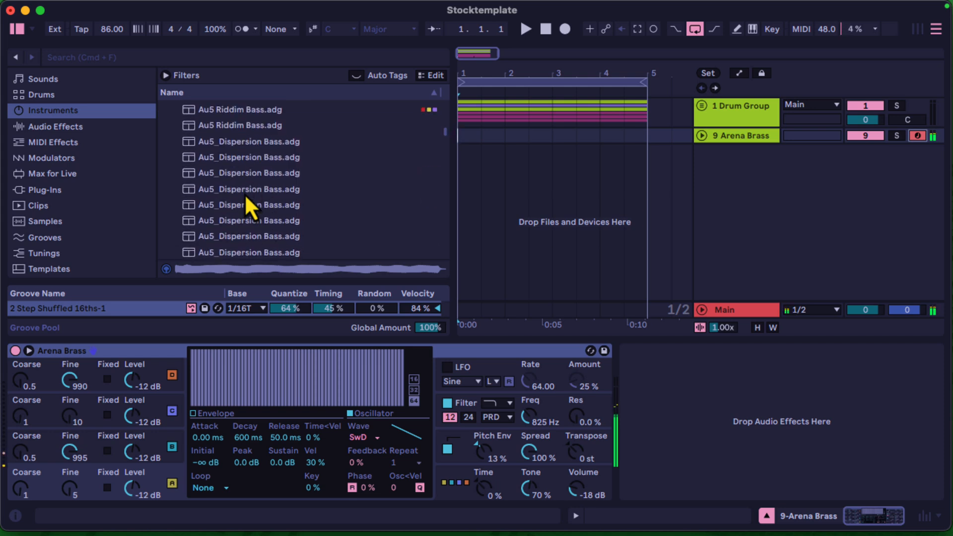
pyautogui.scroll(-4, 244, 194)
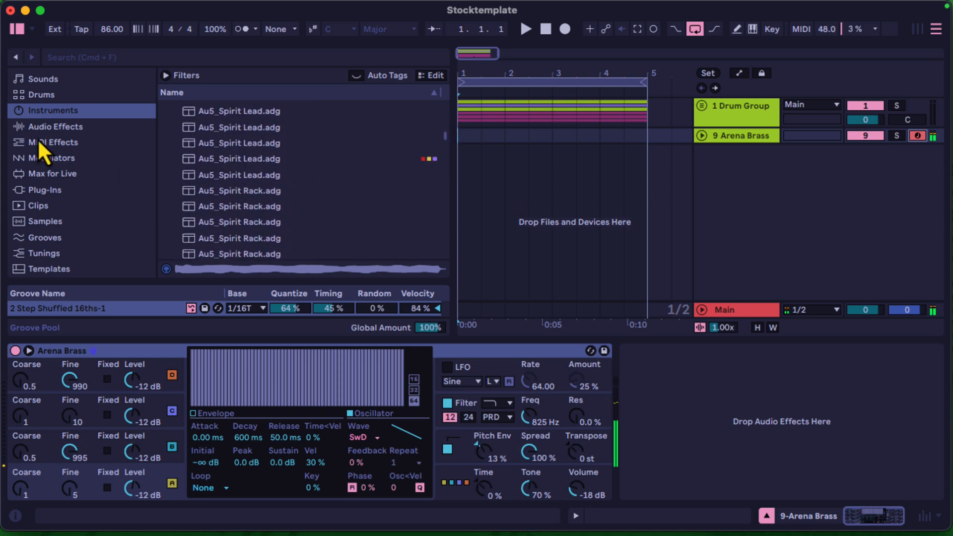
pyautogui.scroll(15, 176, 160)
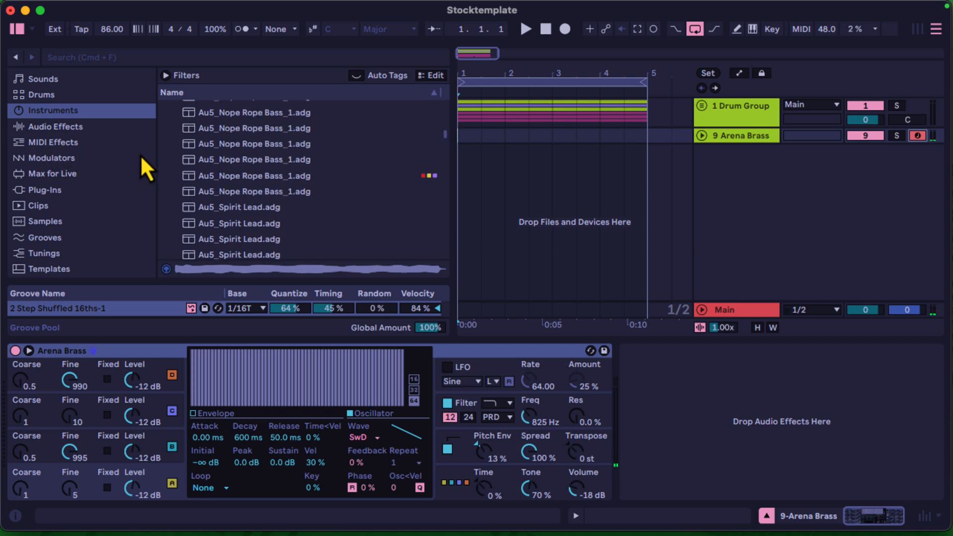
pyautogui.scroll(15, 176, 162)
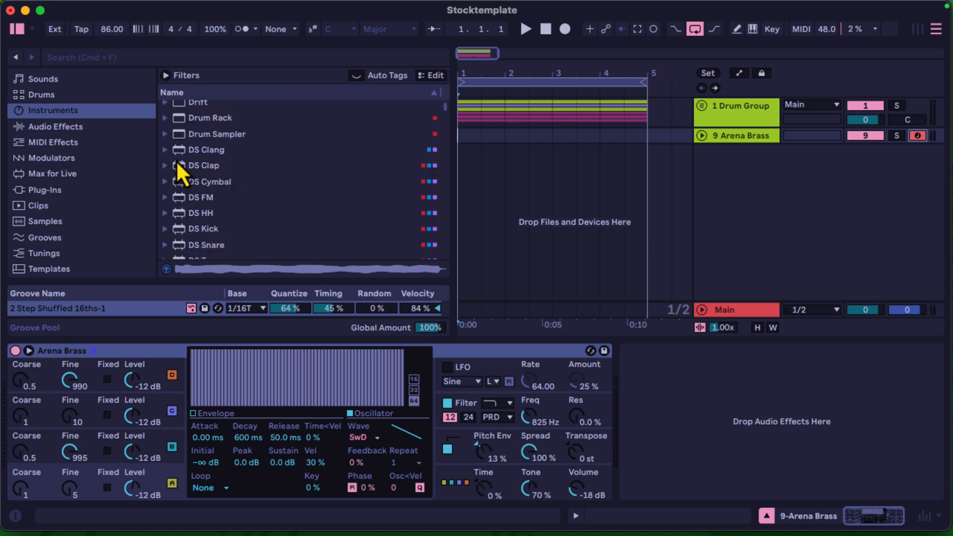
pyautogui.scroll(-7, 177, 161)
pyautogui.click(167, 121)
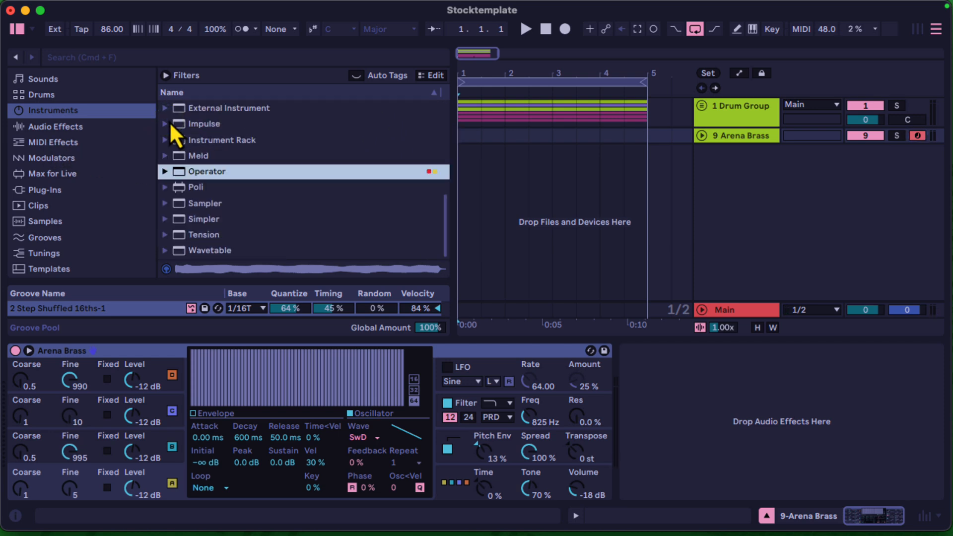
# Step: Replace Arena Brass on its track with the Analog instrument, and expand Analog's preset list
pyautogui.scroll(10, 228, 230)
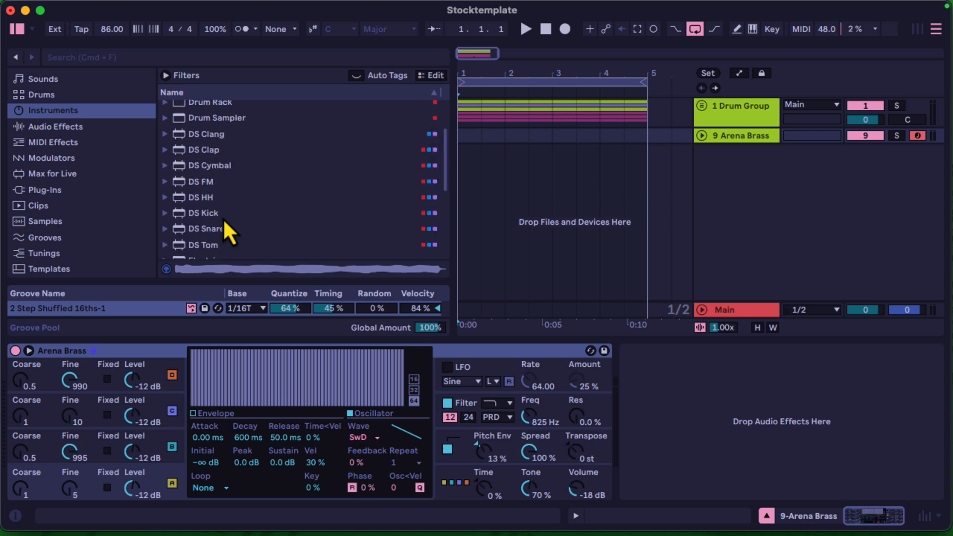
pyautogui.click(186, 106)
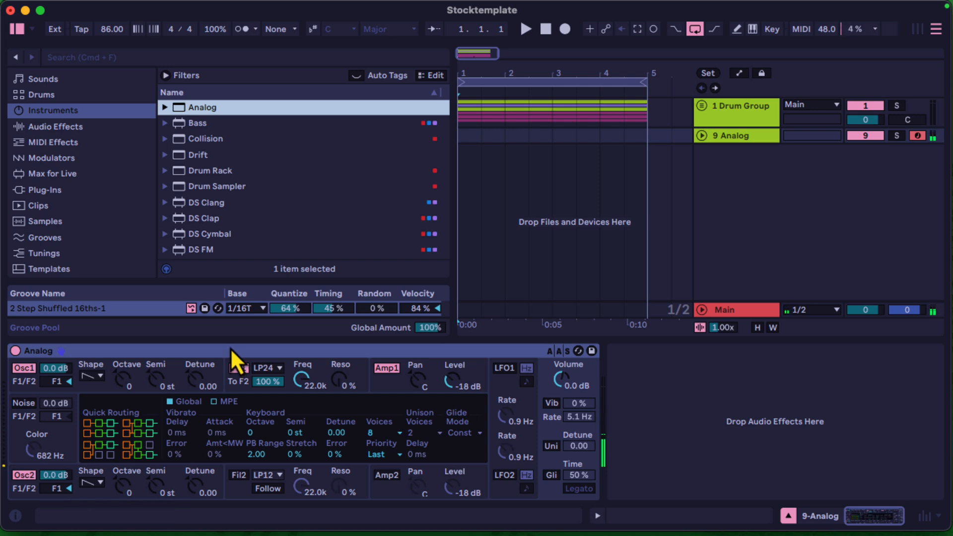
pyautogui.click(164, 108)
pyautogui.scroll(-4, 246, 148)
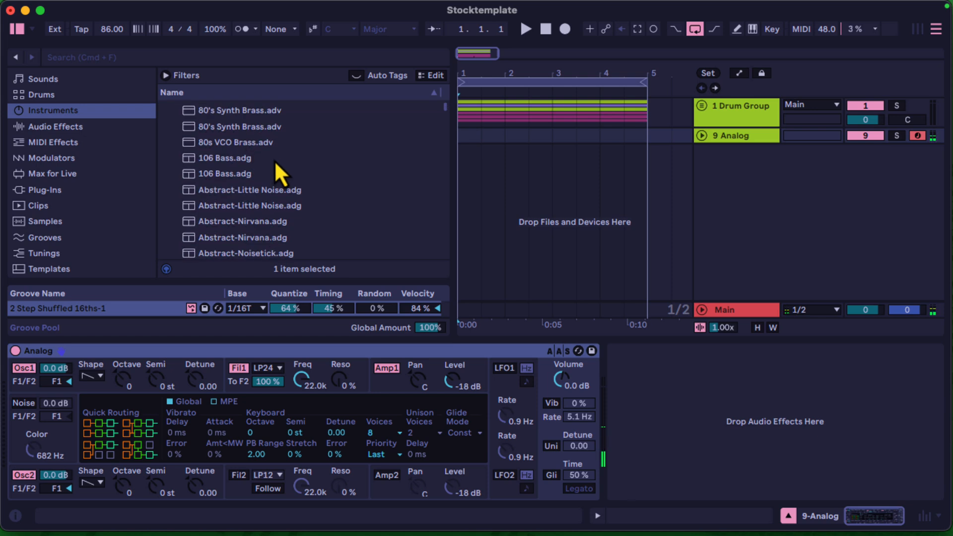
# Step: Audition the Analog presets 80's Synth Brass and 80s VCO Brass
pyautogui.click(263, 130)
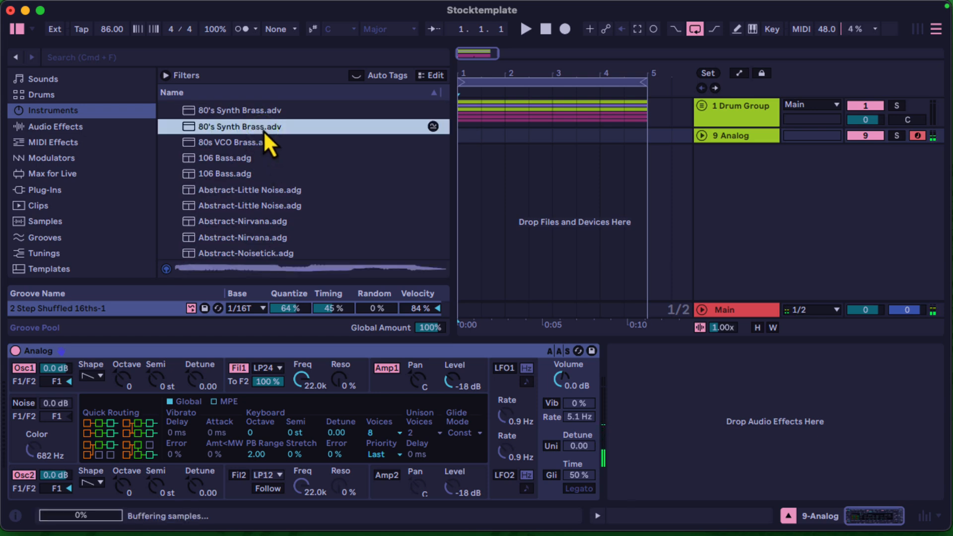
pyautogui.click(266, 110)
pyautogui.click(258, 142)
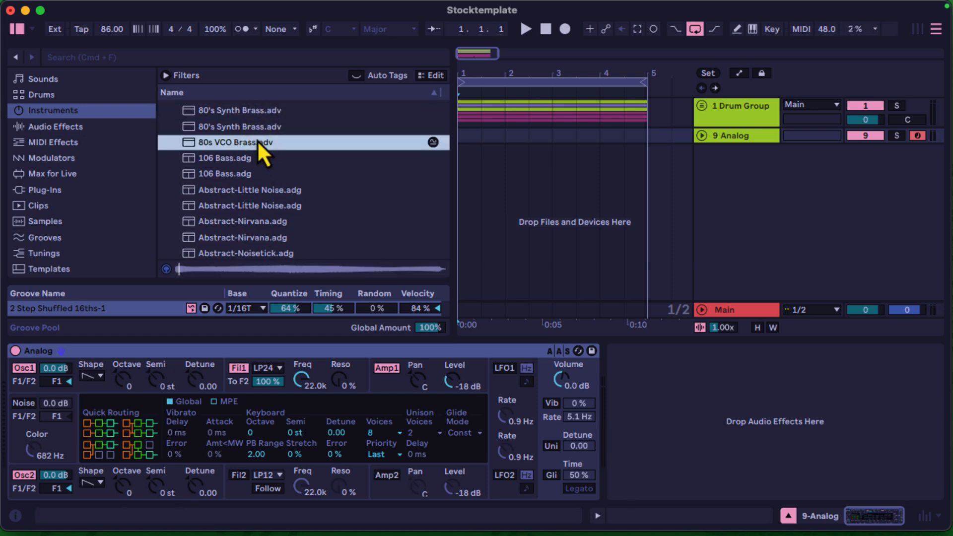
# Step: Audition the presets Analog Buzz Bass, Analog 80 Bass, Analog Rising Pad and Analog Drawbar
pyautogui.scroll(-5, 257, 144)
pyautogui.click(253, 155)
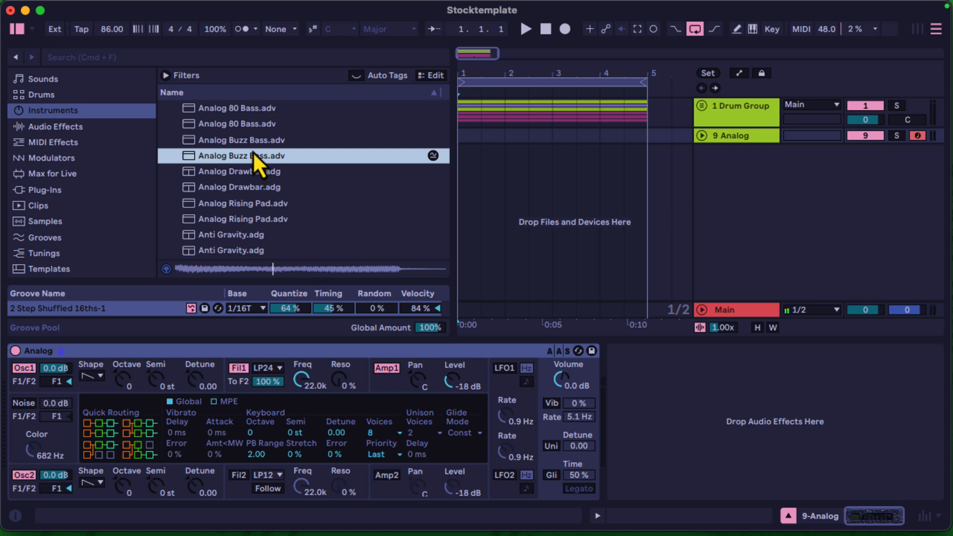
pyautogui.click(252, 124)
pyautogui.scroll(1, 254, 128)
pyautogui.scroll(-2, 252, 129)
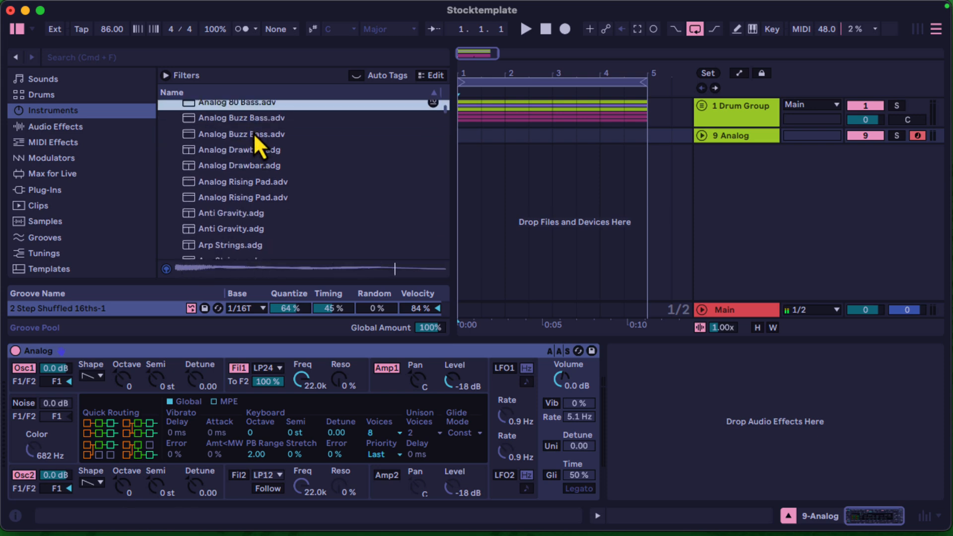
pyautogui.click(254, 128)
pyautogui.scroll(-1, 253, 137)
pyautogui.click(241, 184)
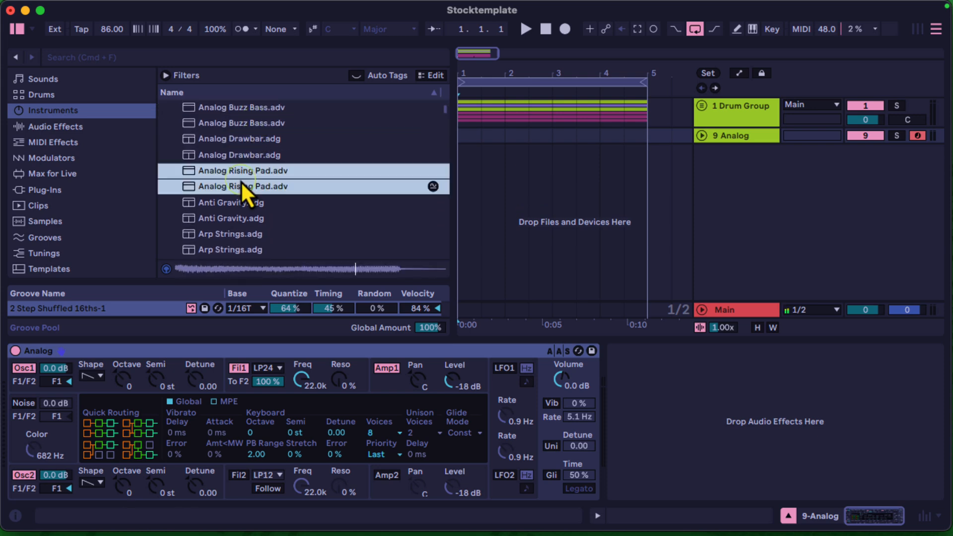
pyautogui.click(250, 154)
pyautogui.scroll(-1, 246, 219)
pyautogui.scroll(-10, 246, 218)
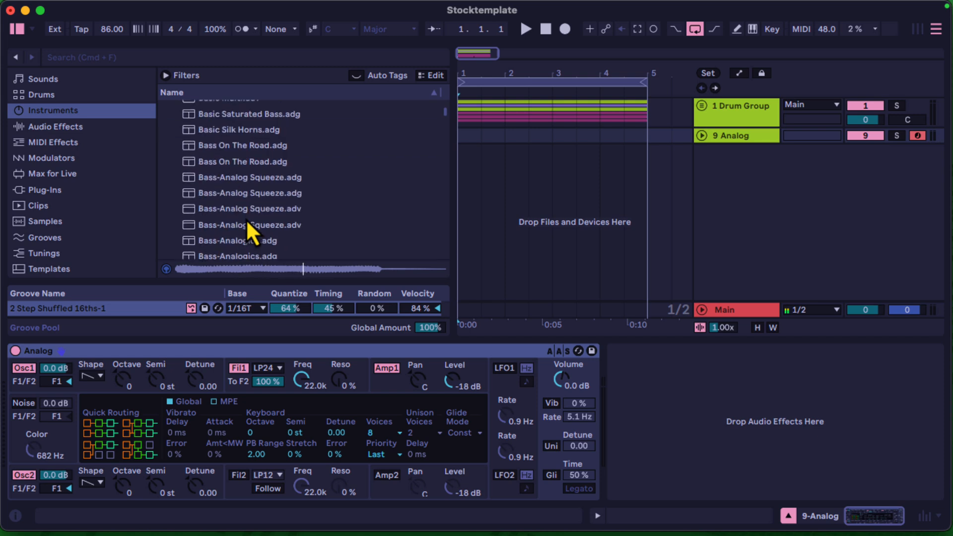
# Step: Check the Bass-Analog Squeeze and Bass-Analogics presets for previews
pyautogui.click(245, 210)
pyautogui.click(250, 228)
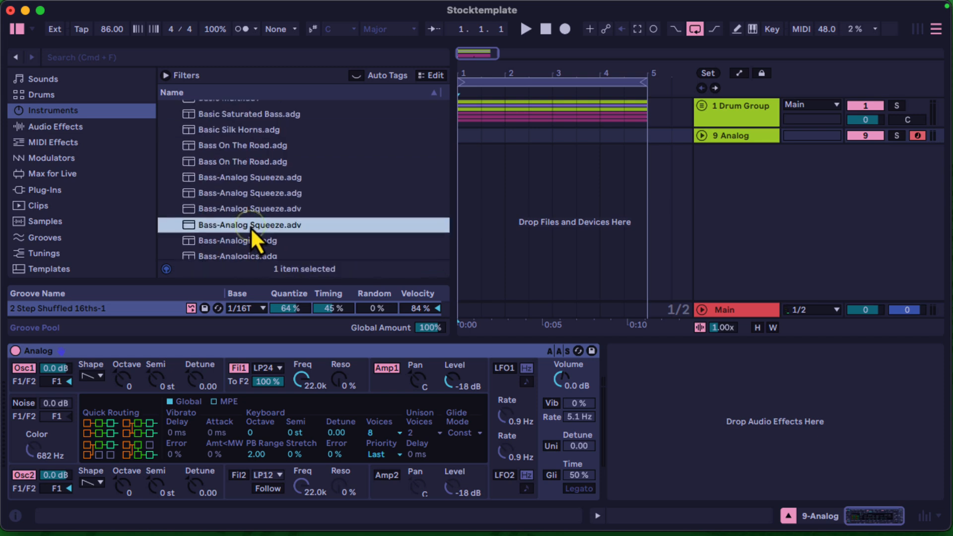
pyautogui.scroll(-5, 249, 209)
pyautogui.click(248, 164)
pyautogui.click(240, 193)
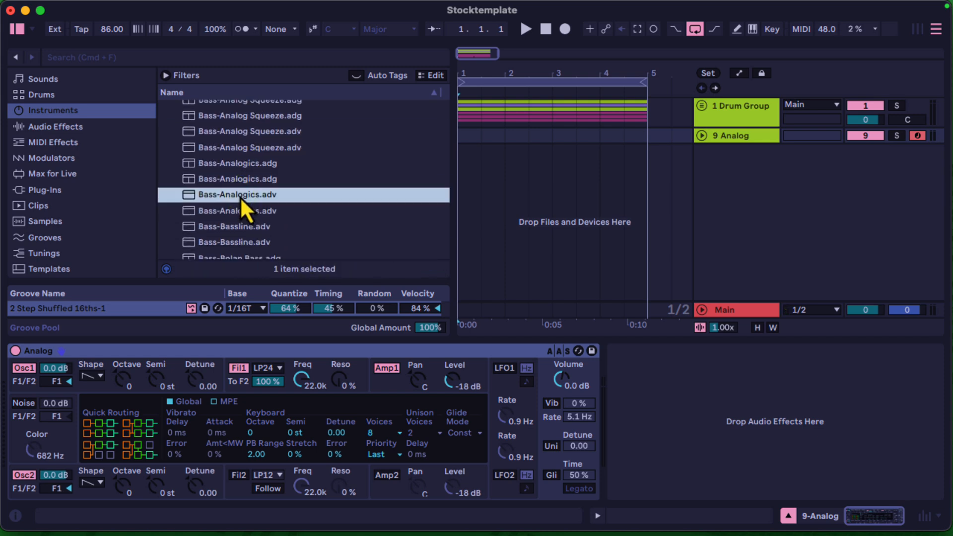
pyautogui.scroll(-1, 240, 196)
pyautogui.click(242, 204)
pyautogui.click(243, 192)
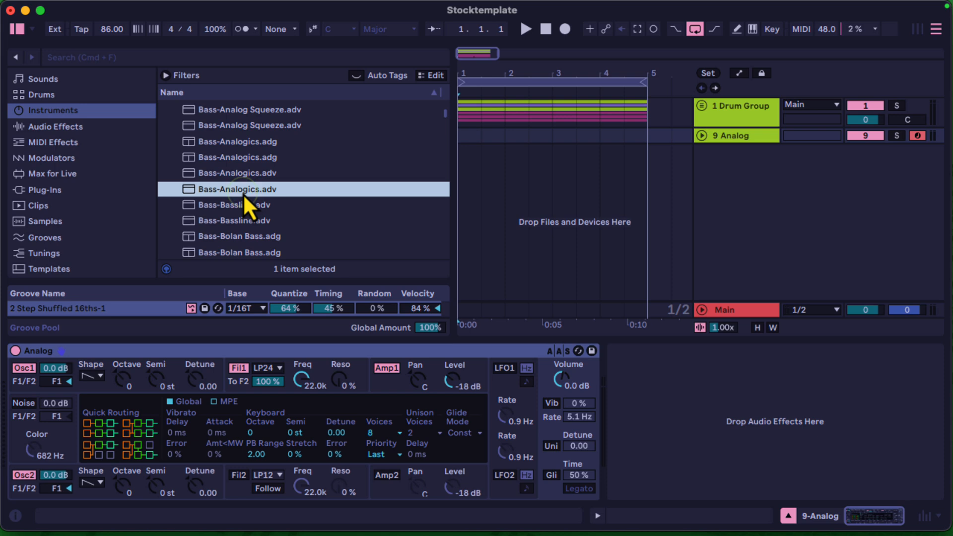
# Step: Try the Bass-Bolan Bass rack on the Analog track in place of the plain Analog instrument
pyautogui.click(250, 238)
pyautogui.click(242, 254)
pyautogui.doubleClick(242, 251)
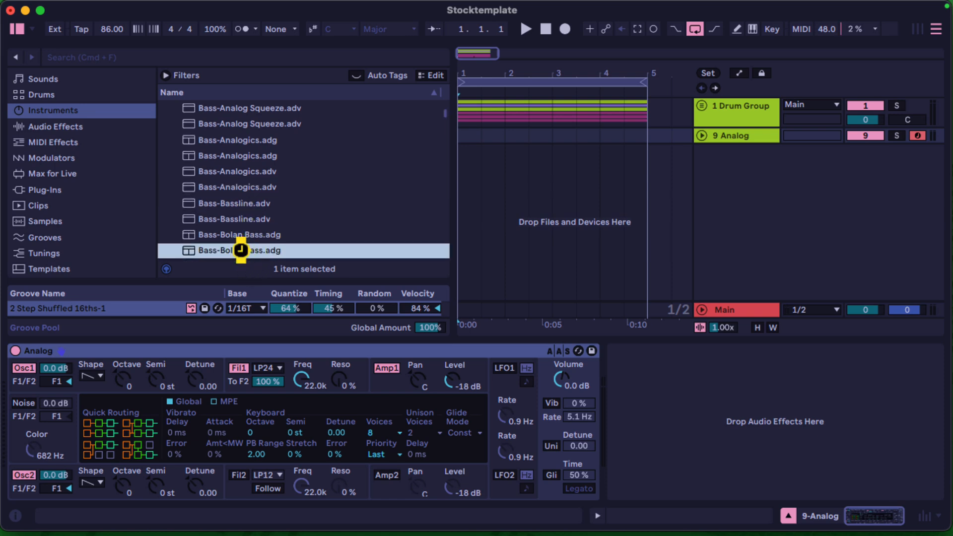
# Step: Try Bass-Contrebass and Bass-Demon Bass on the instrument track, and replace them with the Bass-El-Eff-Oh preset
pyautogui.scroll(-3, 242, 251)
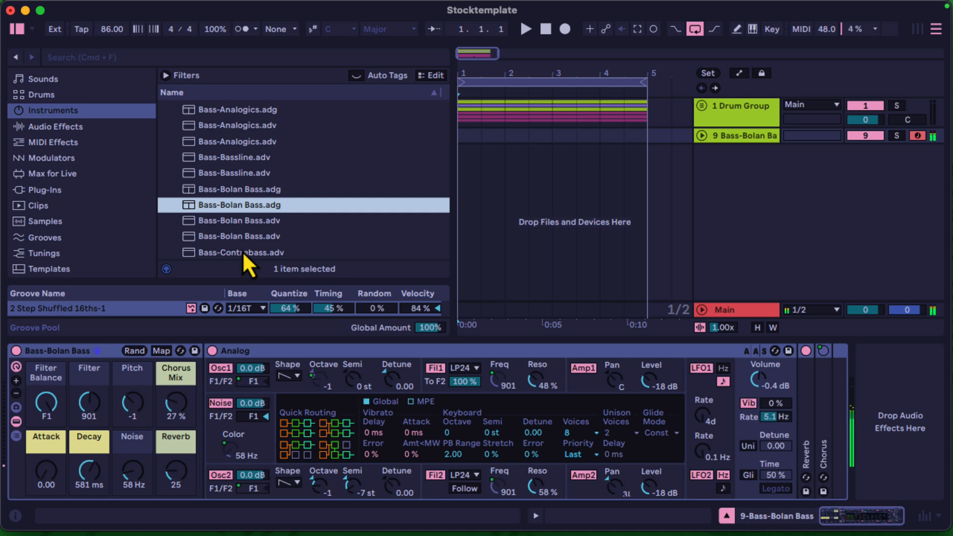
pyautogui.scroll(-9, 243, 252)
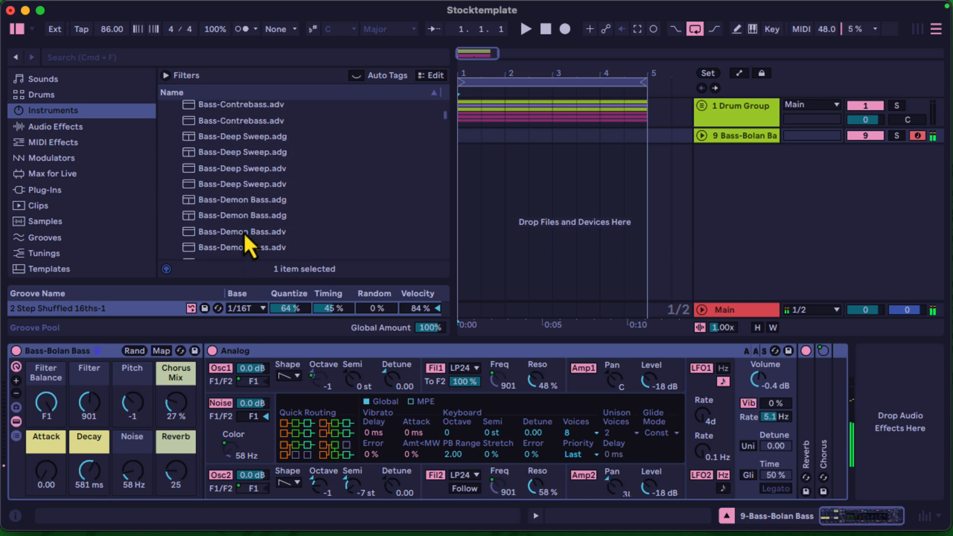
pyautogui.doubleClick(250, 125)
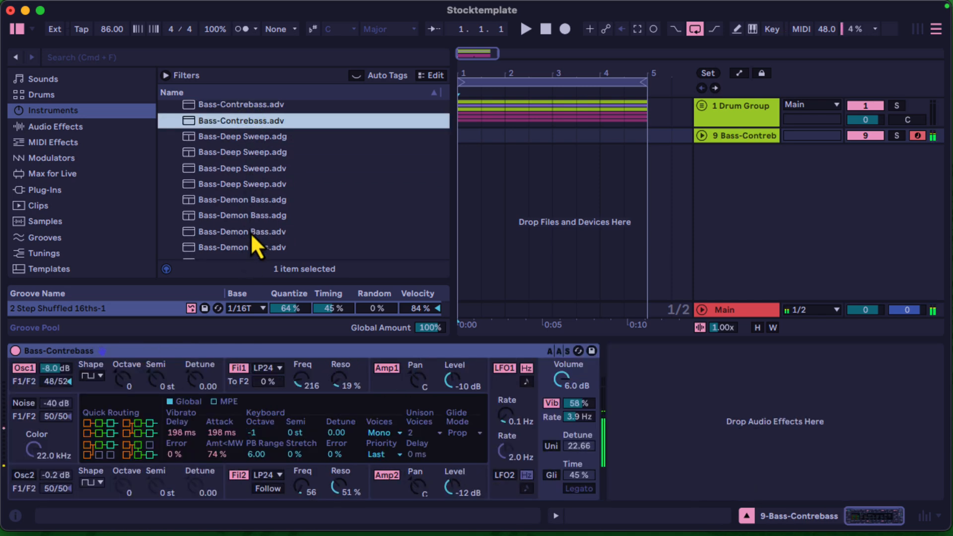
pyautogui.doubleClick(250, 232)
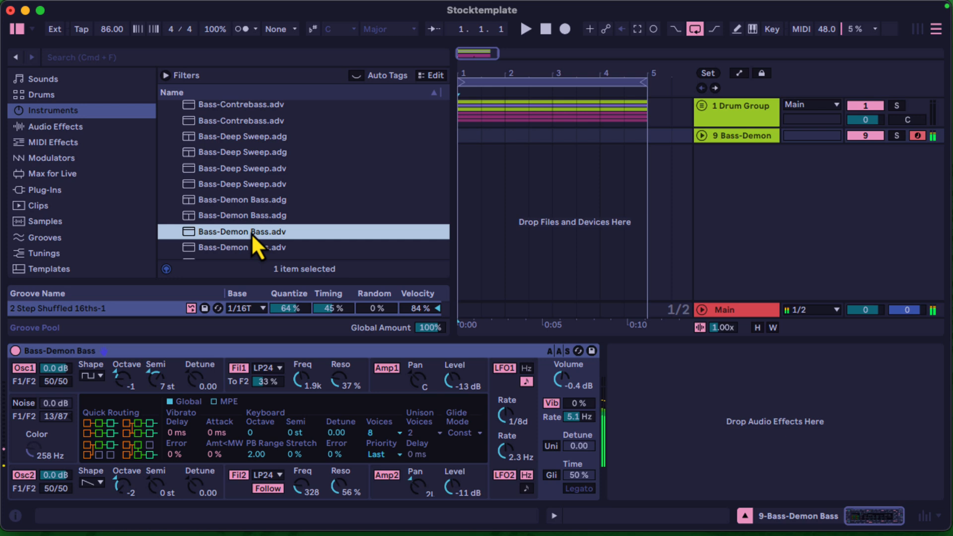
pyautogui.scroll(-5, 251, 233)
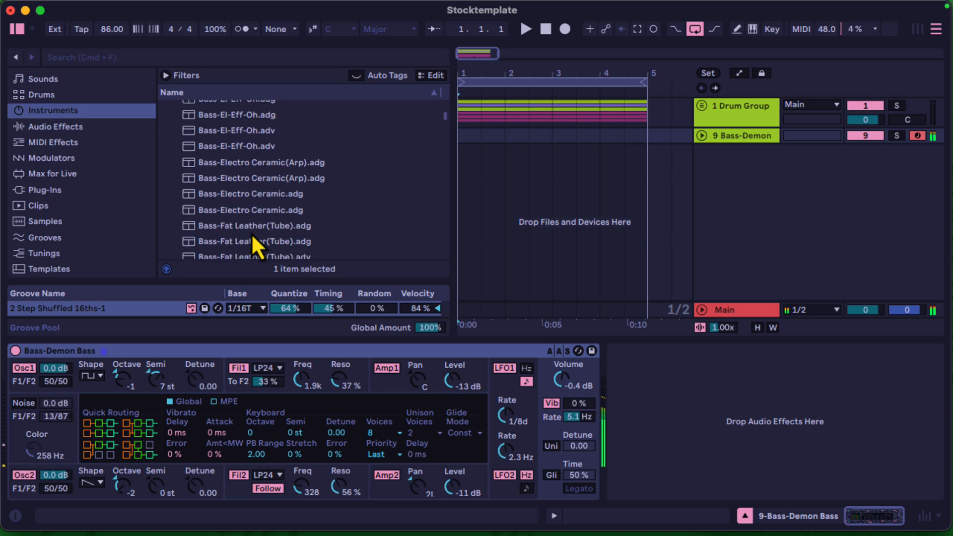
pyautogui.doubleClick(231, 149)
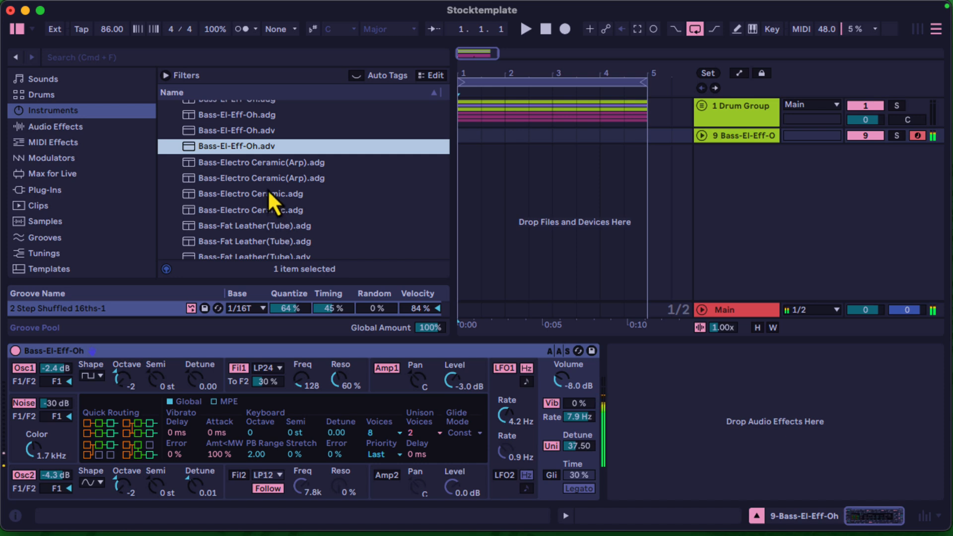
# Step: Try Bass-Demon Bass and Bass-Funk Saw in place of Bass-El-Eff-Oh, undoing each replacement
pyautogui.scroll(3, 267, 190)
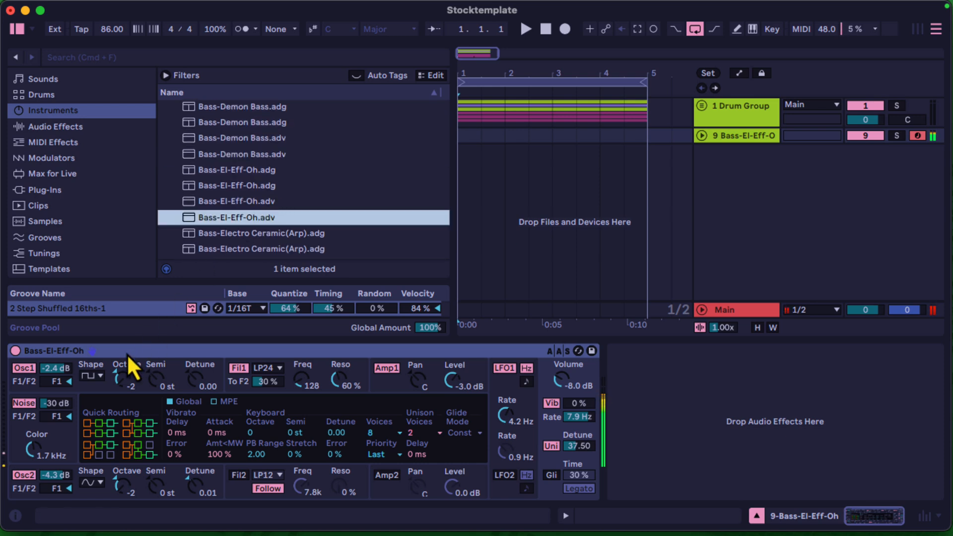
pyautogui.doubleClick(258, 155)
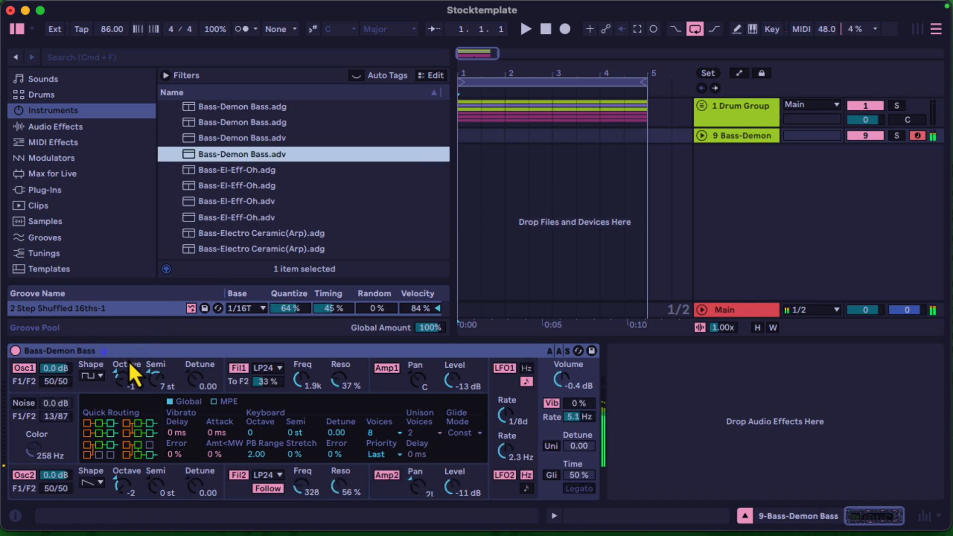
pyautogui.press('super+z')
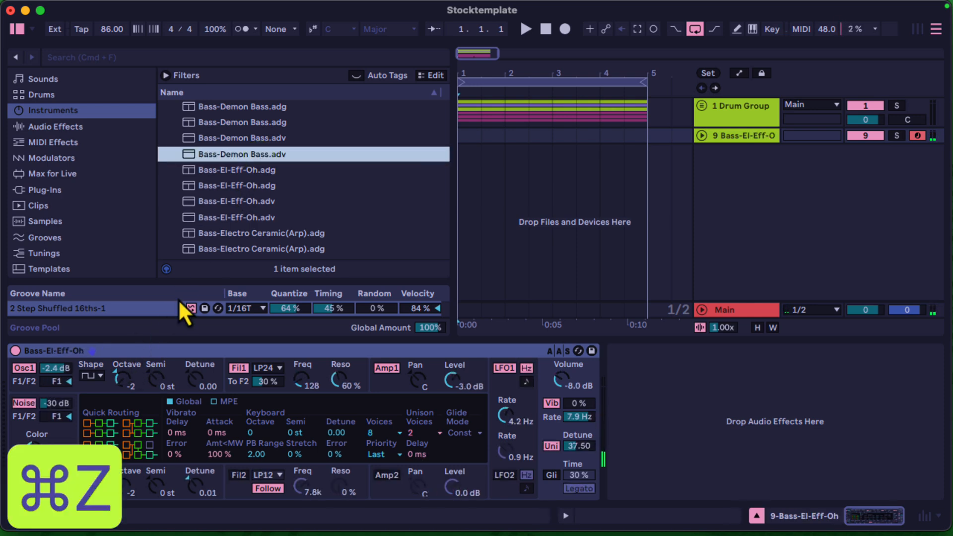
pyautogui.scroll(-4, 259, 216)
pyautogui.scroll(-8, 256, 206)
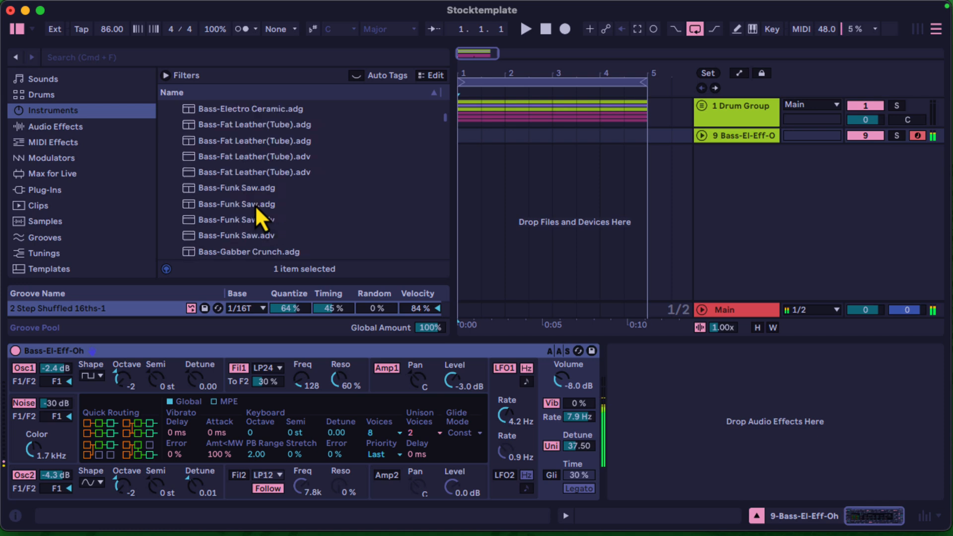
pyautogui.scroll(2, 287, 197)
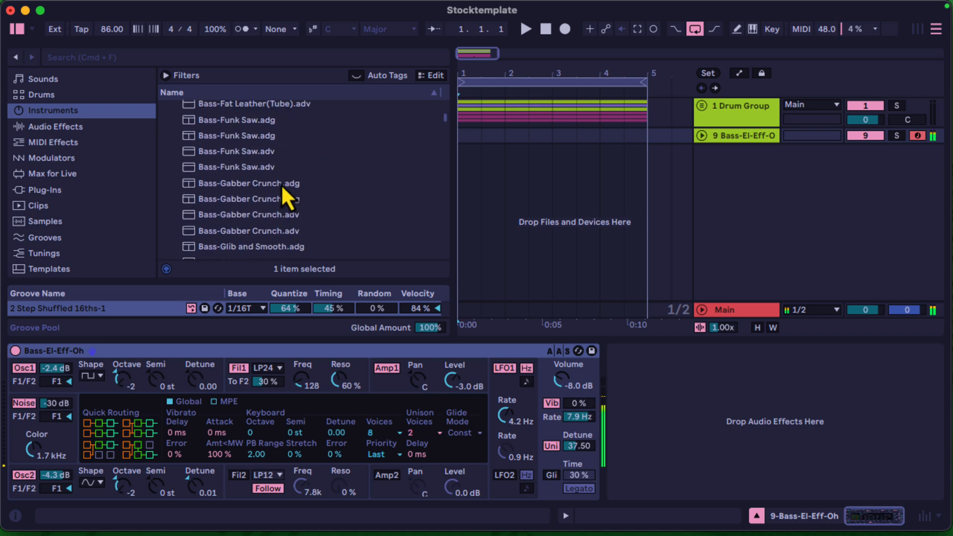
pyautogui.click(264, 151)
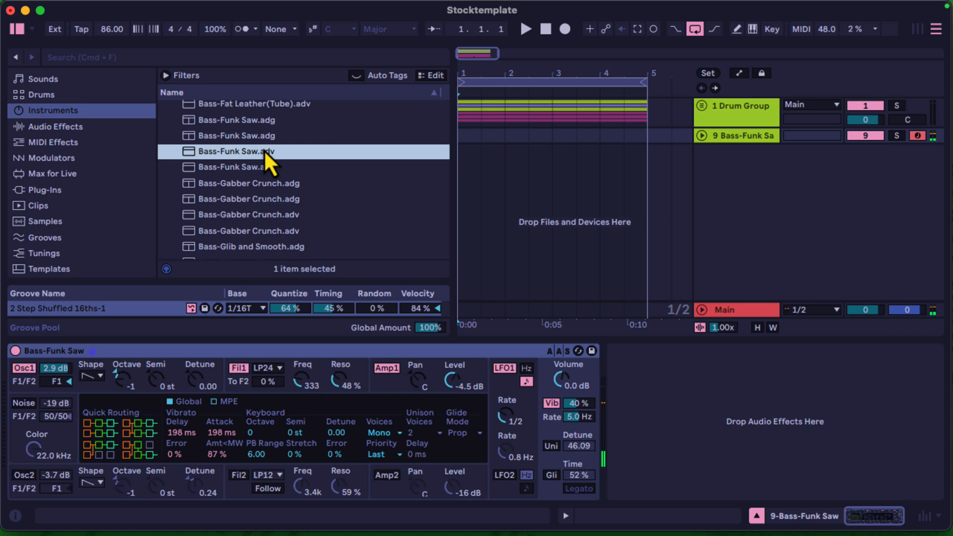
pyautogui.press('super+z')
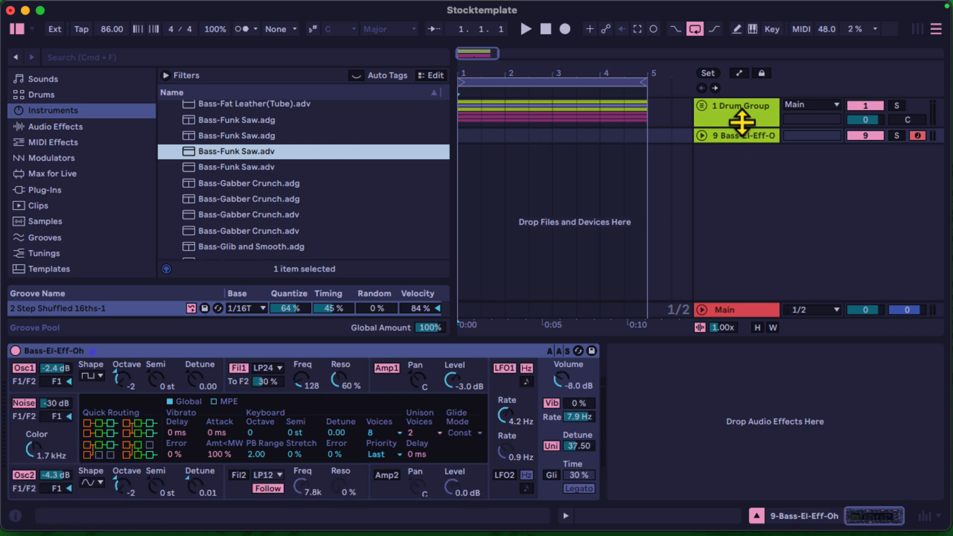
# Step: Insert a default audio track and add its DITH Channel rack after the instrument on the Bass-El-Eff-Oh track
pyautogui.rightClick(730, 174)
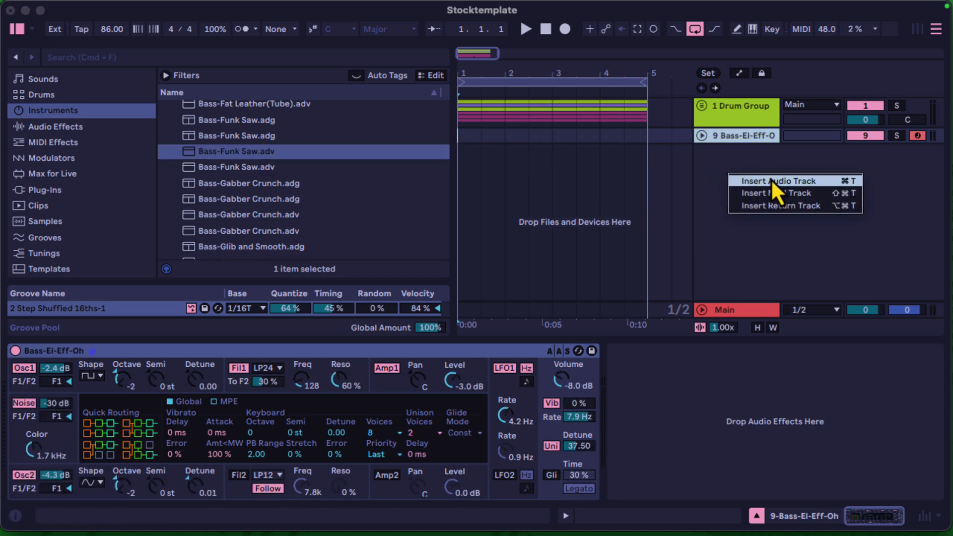
pyautogui.click(771, 181)
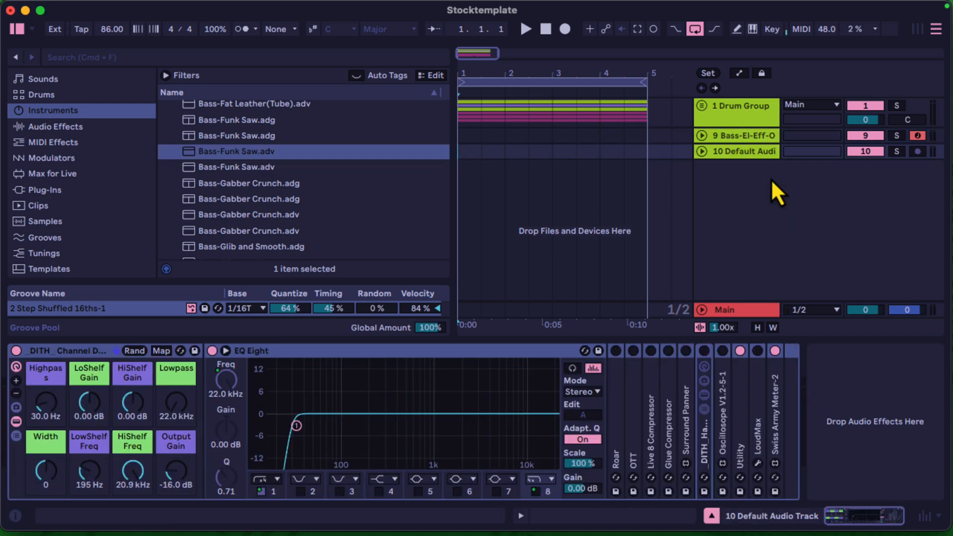
pyautogui.click(56, 357)
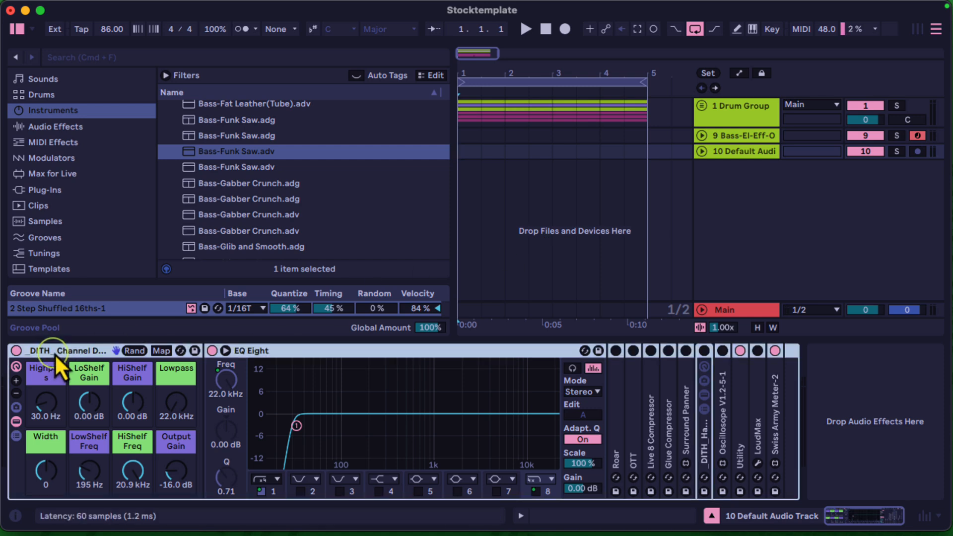
pyautogui.click(728, 134)
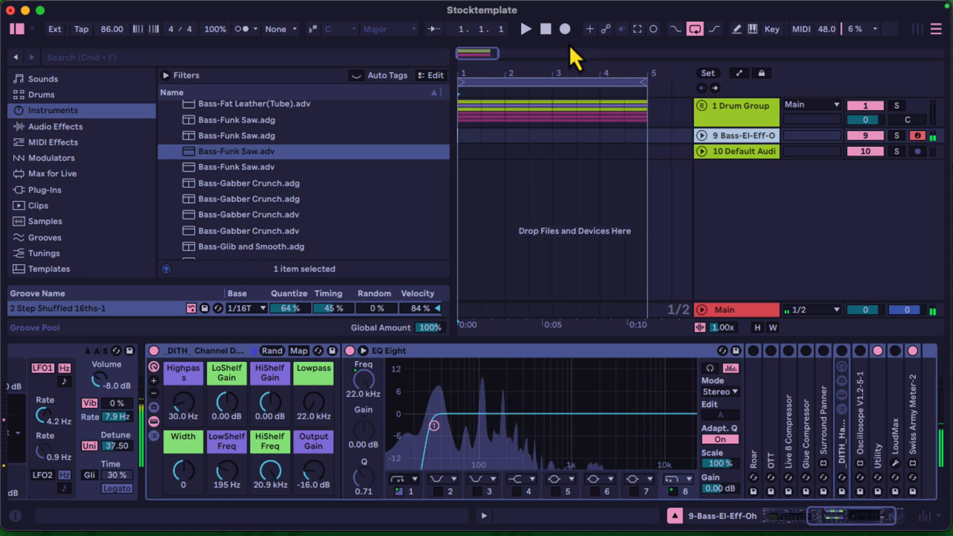
# Step: Play the drum loop to try the bass sound against it, and stop playback
pyautogui.click(528, 29)
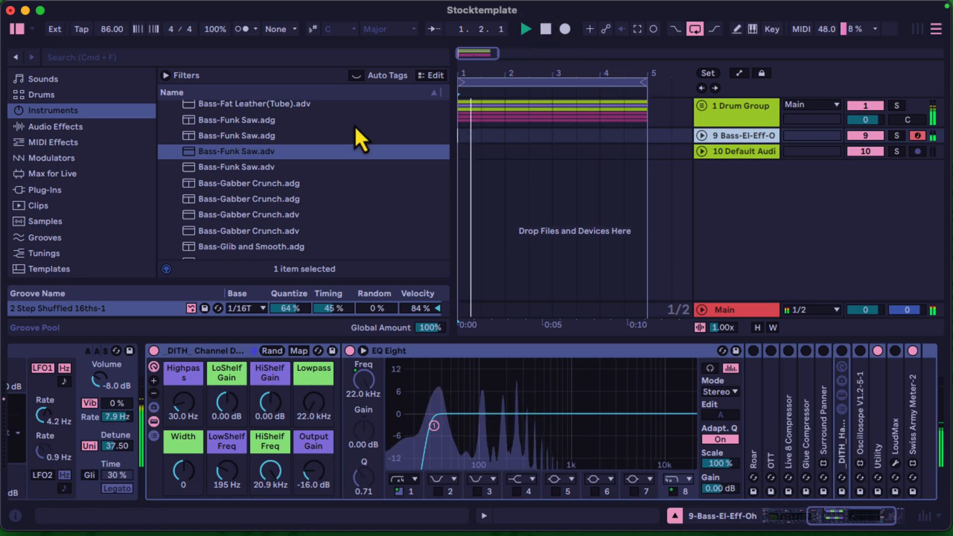
pyautogui.scroll(-5, 264, 174)
pyautogui.scroll(4, 263, 174)
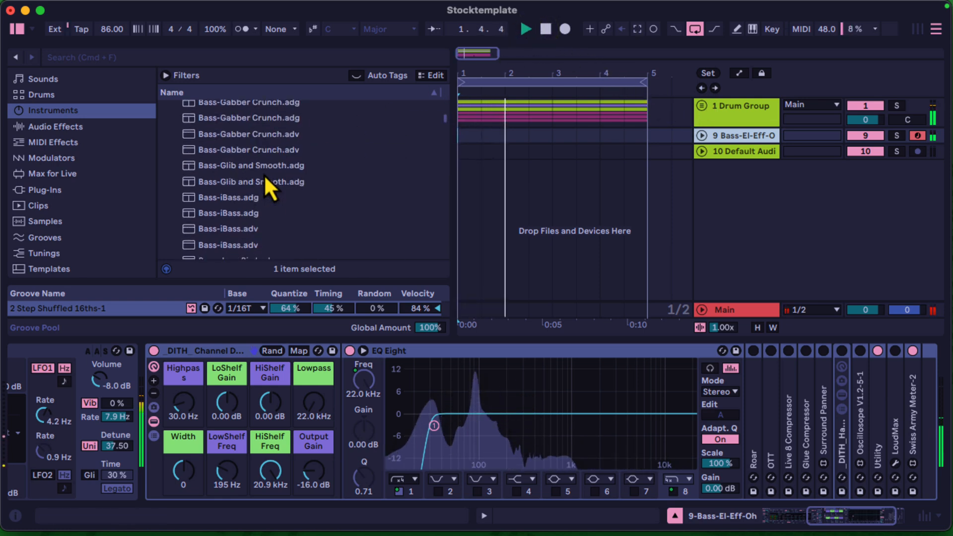
pyautogui.click(543, 29)
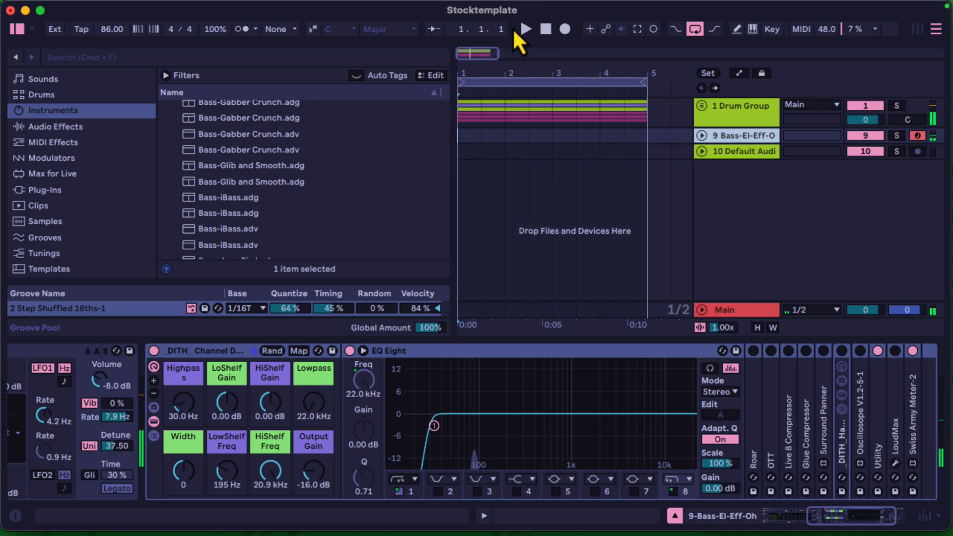
# Step: Hide the browser, and turn on scale mode for the project with the scale set to E Minor
pyautogui.click(15, 31)
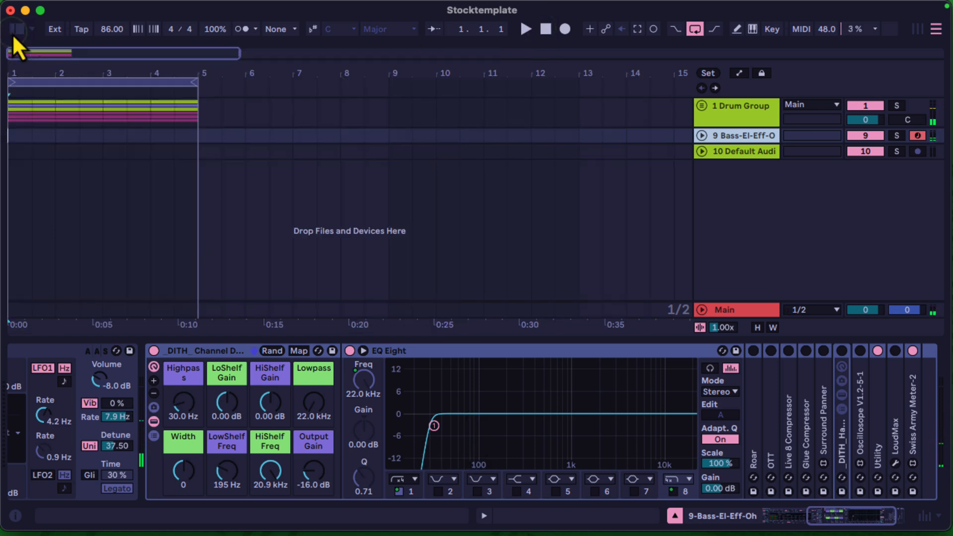
pyautogui.click(313, 28)
pyautogui.click(341, 28)
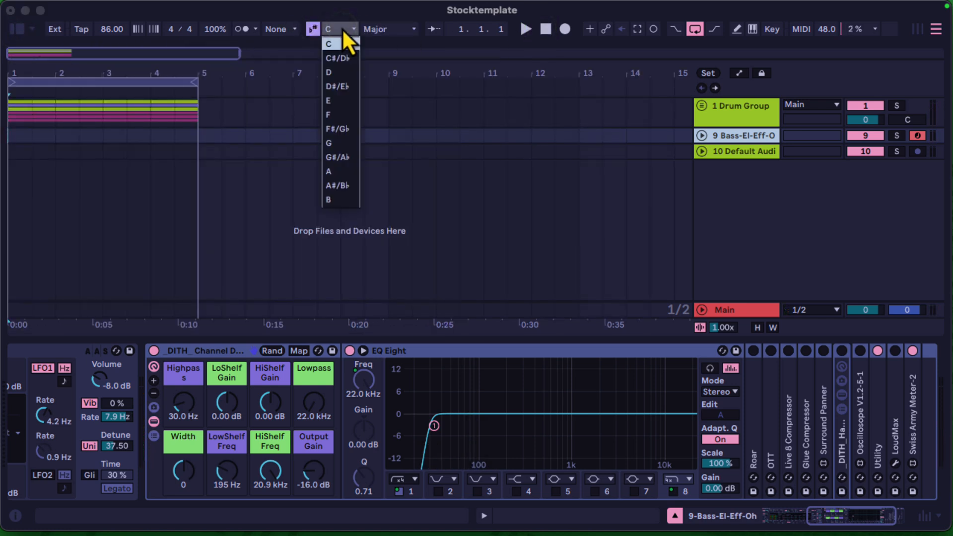
pyautogui.click(349, 98)
pyautogui.click(391, 29)
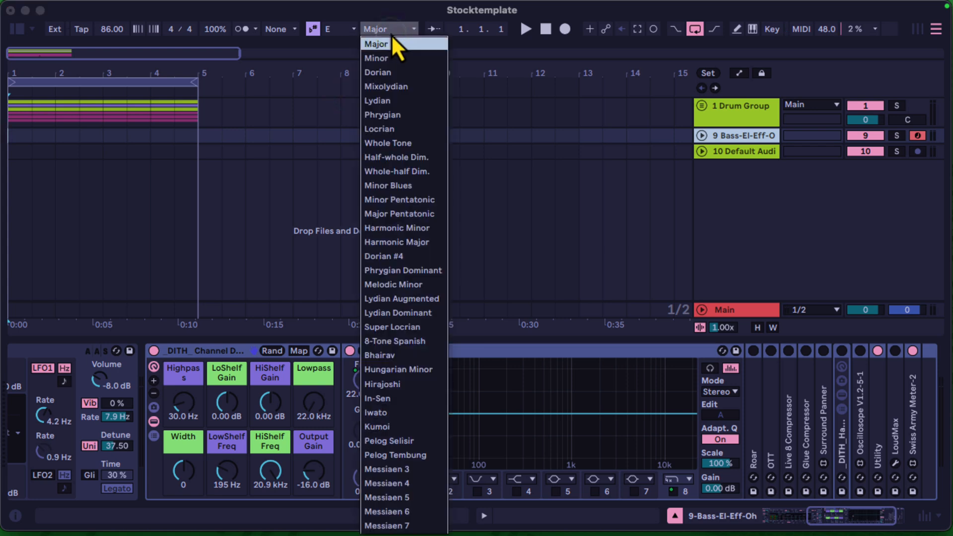
pyautogui.click(392, 59)
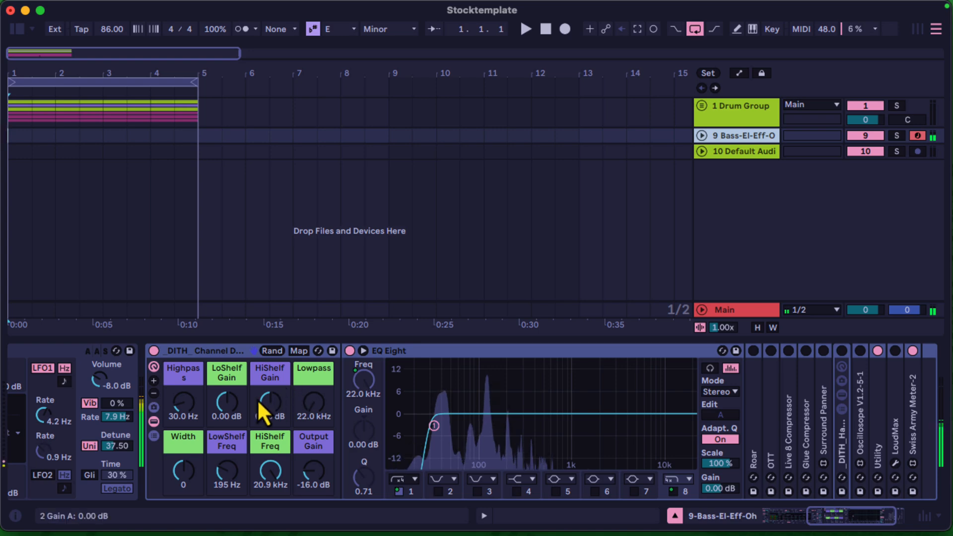
pyautogui.hscroll(-10, 258, 399)
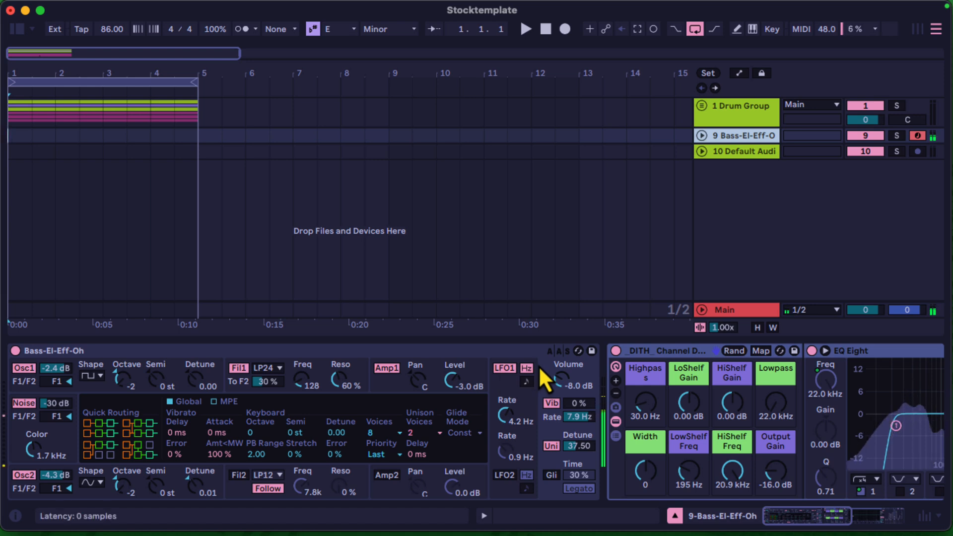
# Step: Bypass the DITH Channel rack on the bass track, and try a tempo-synced LFO1 rate before returning LFO1 to Hz
pyautogui.click(615, 354)
pyautogui.click(616, 351)
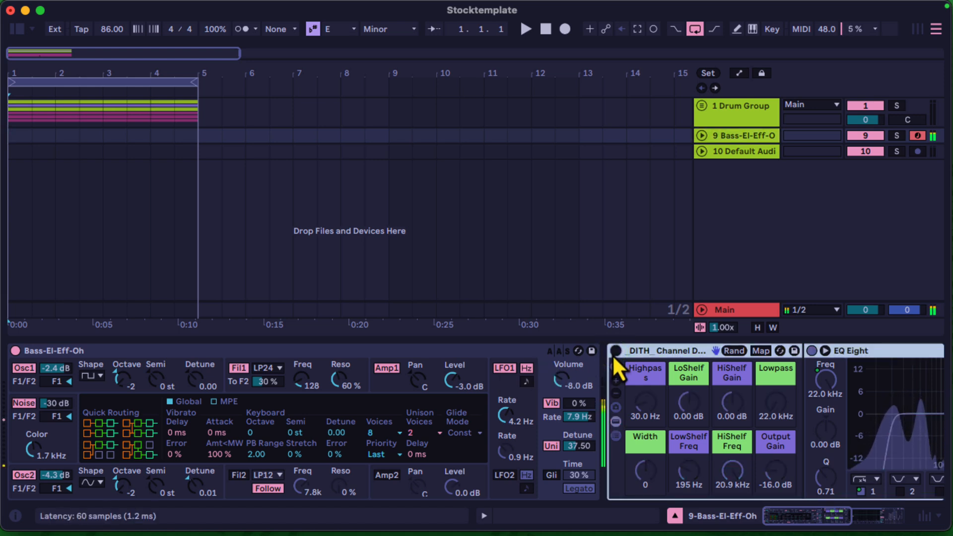
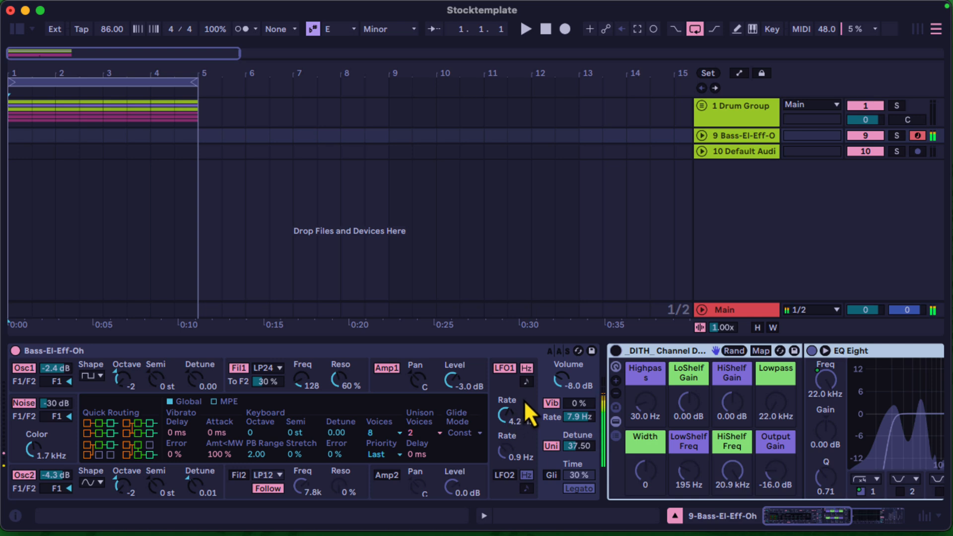
pyautogui.click(526, 382)
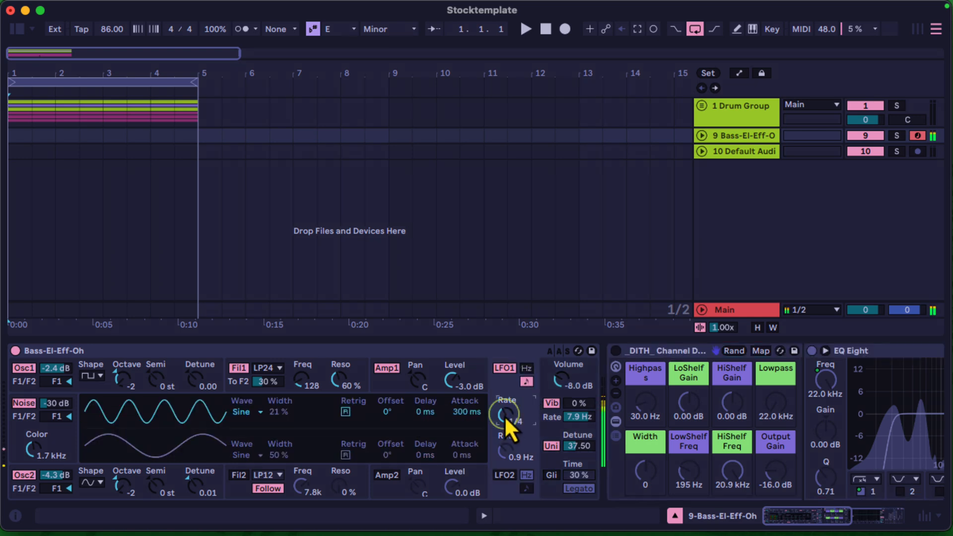
pyautogui.moveTo(504, 416); pyautogui.dragTo(506, 417)
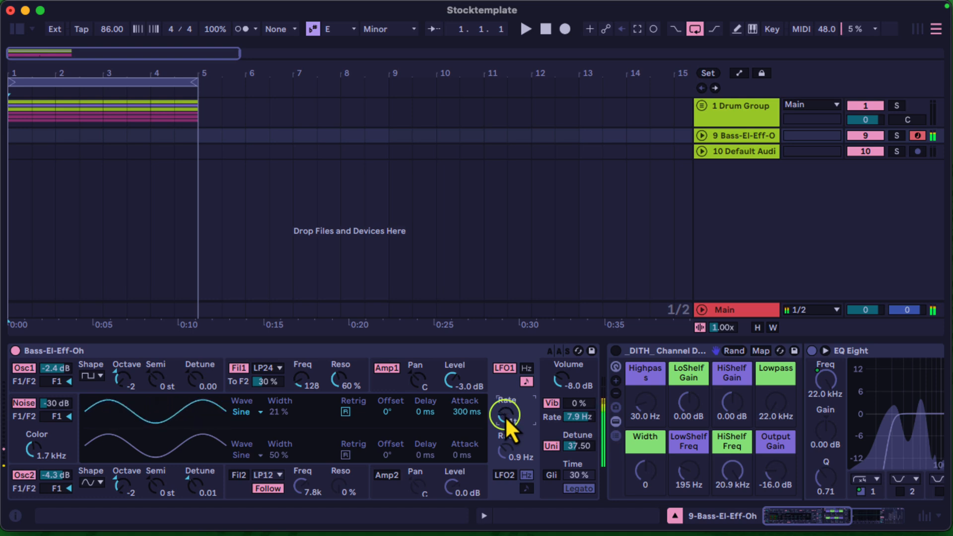
pyautogui.click(526, 371)
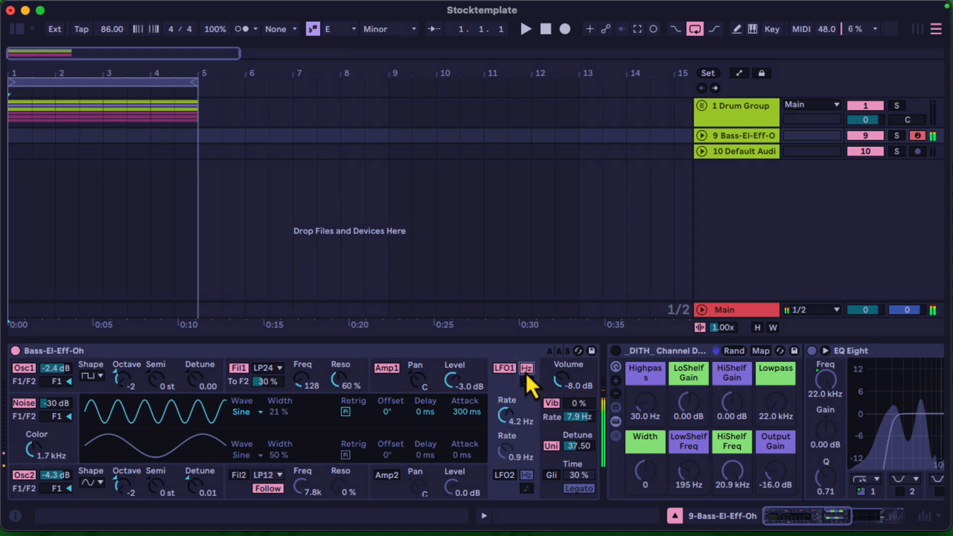
# Step: Set the bass instrument's LFO1 rate to 5.3 Hz, vibrato rate to 8.1 Hz and filter 1 frequency to 248
pyautogui.moveTo(503, 414); pyautogui.dragTo(503, 414)
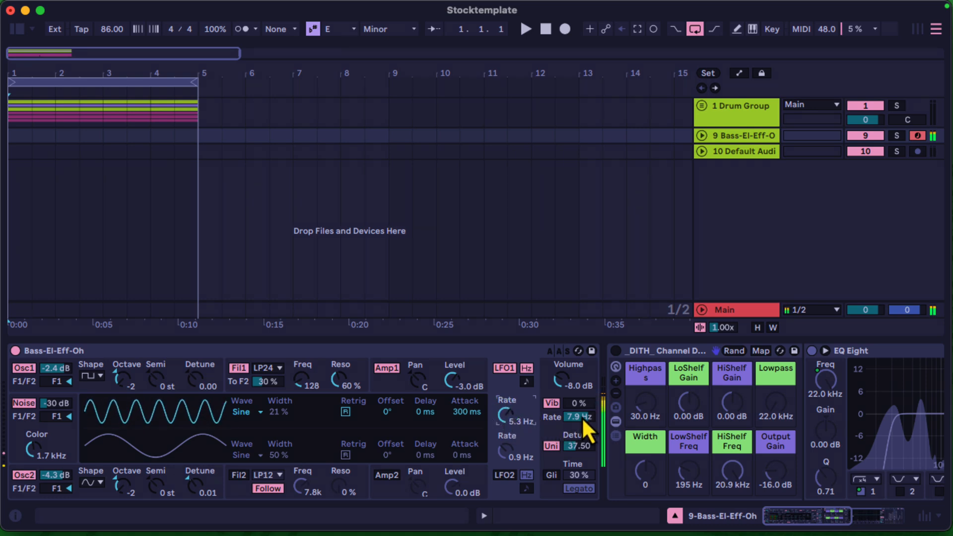
pyautogui.moveTo(582, 417); pyautogui.dragTo(582, 417)
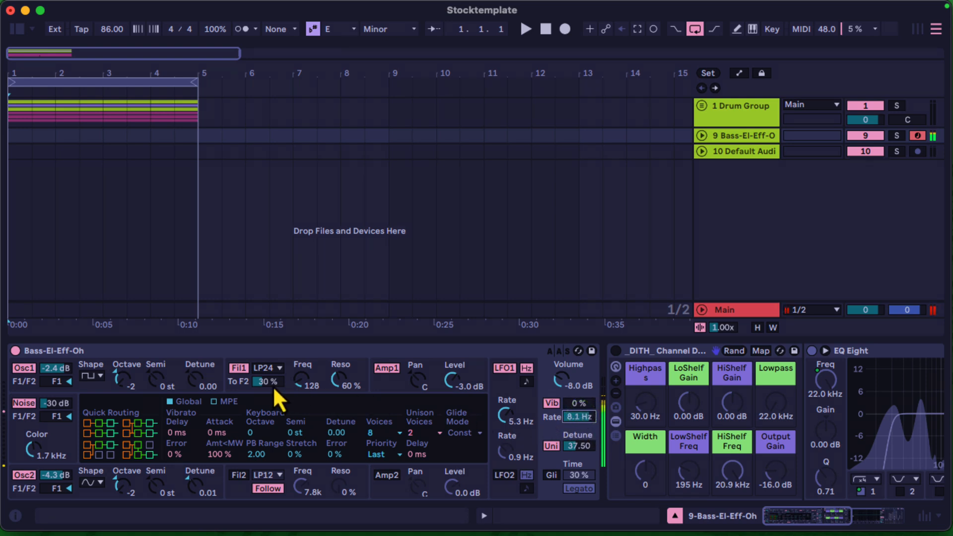
pyautogui.moveTo(304, 381); pyautogui.dragTo(304, 380)
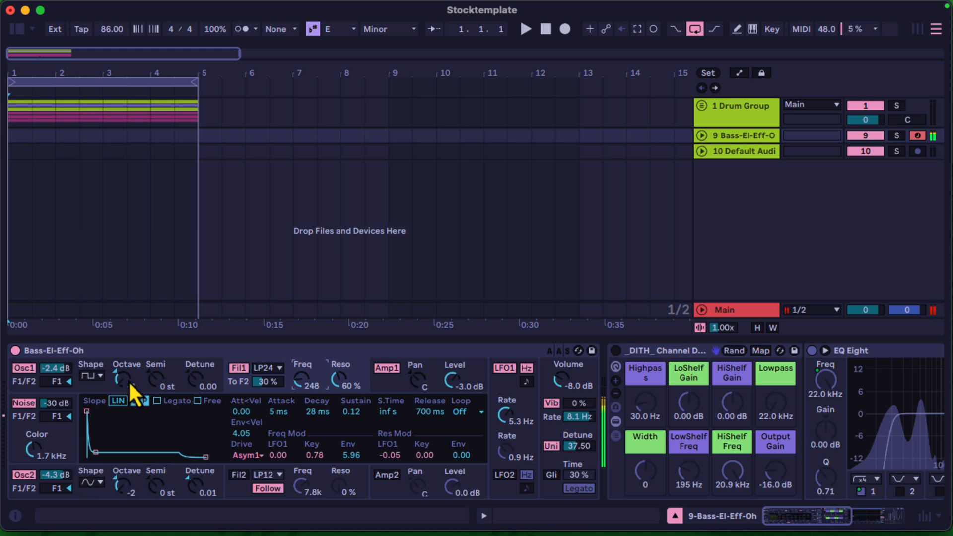
# Step: Sync LFO1 of the bass instrument to the tempo and set its rate to 1t
pyautogui.click(510, 372)
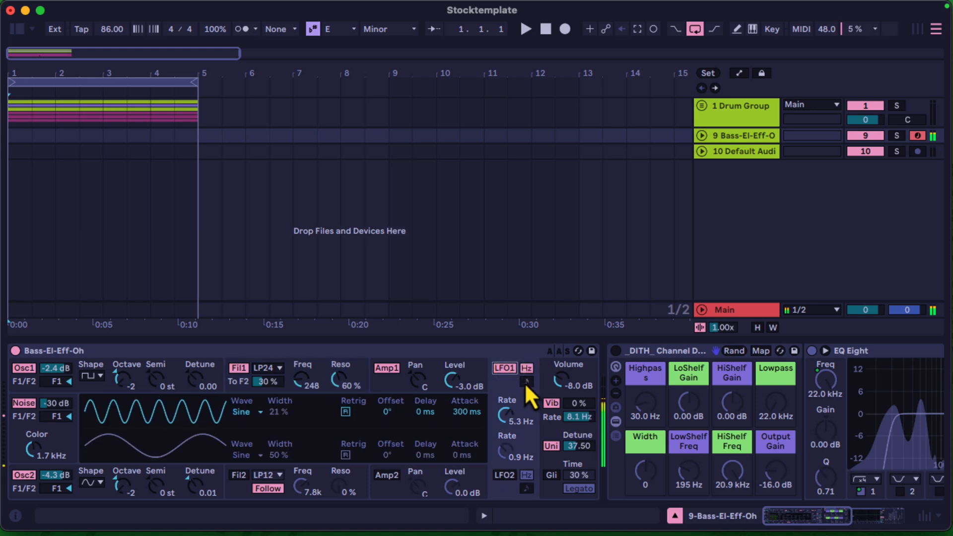
pyautogui.click(527, 382)
pyautogui.click(508, 413)
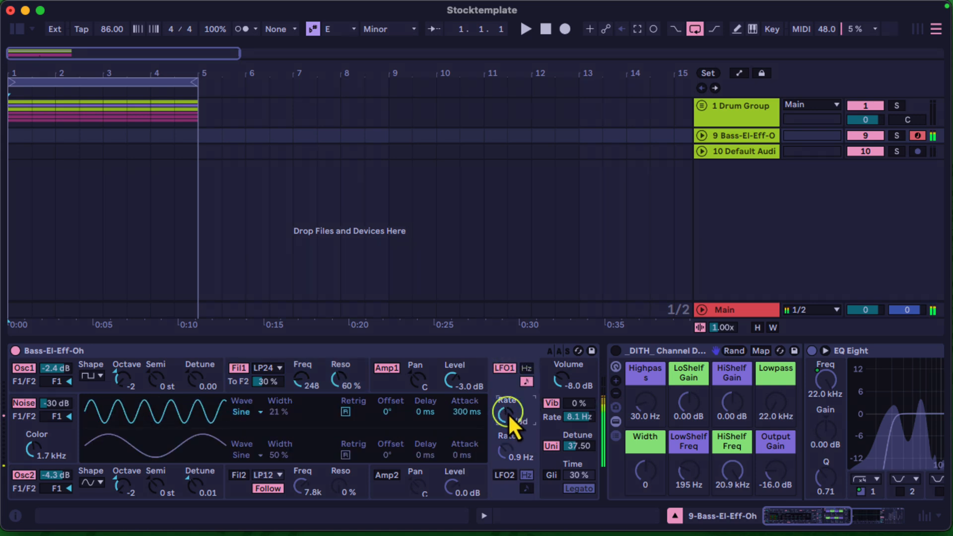
pyautogui.moveTo(508, 413); pyautogui.dragTo(508, 414)
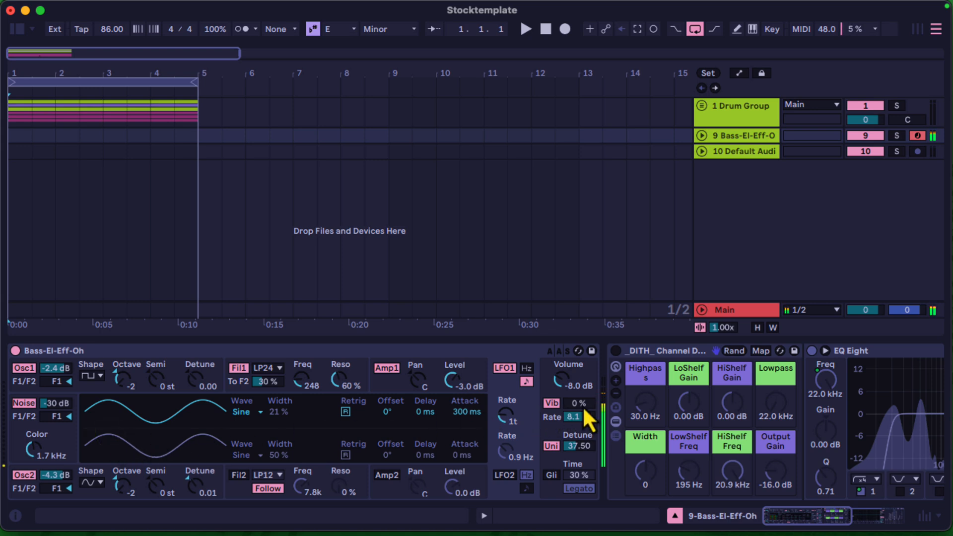
# Step: Search the whole library for "pan" and insert Auto Pan between the bass instrument and the channel rack
pyautogui.click(15, 27)
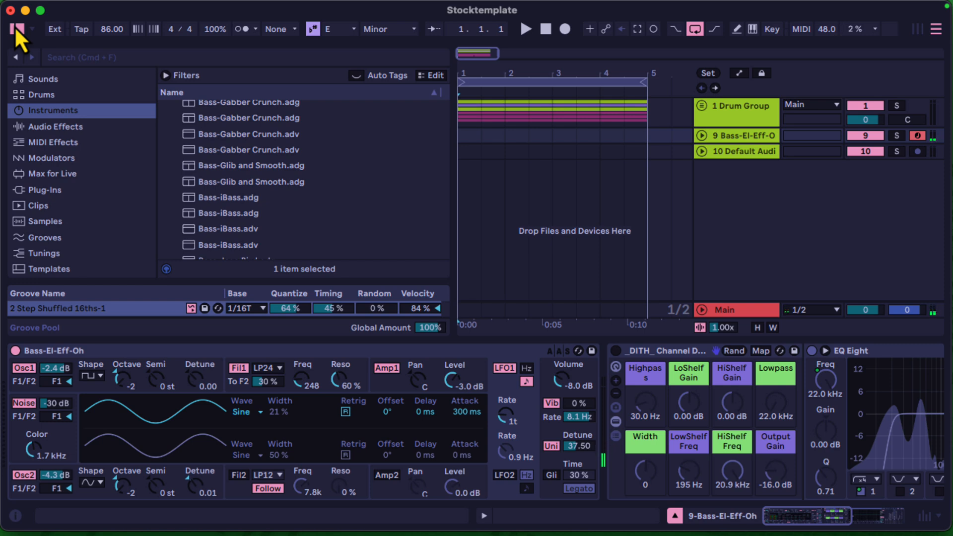
pyautogui.click(144, 58)
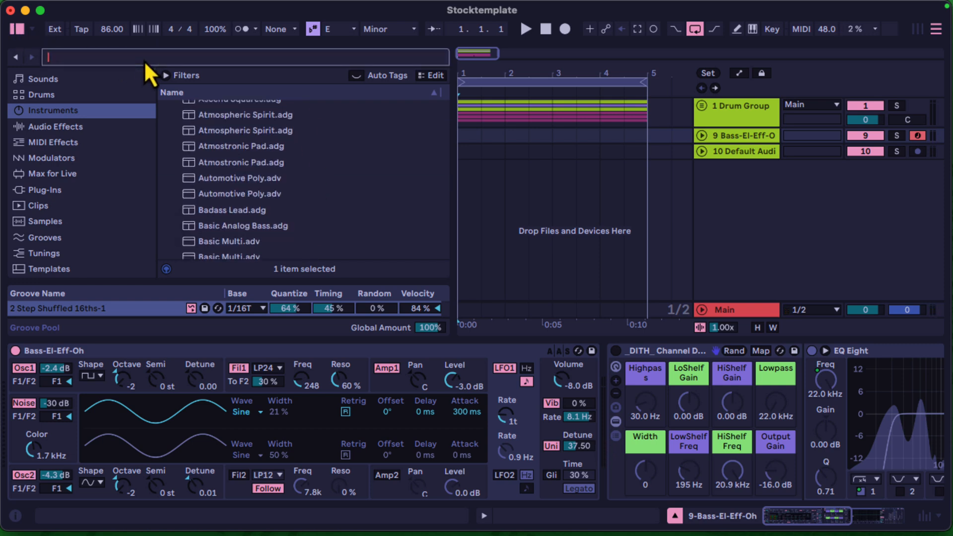
pyautogui.write('pan')
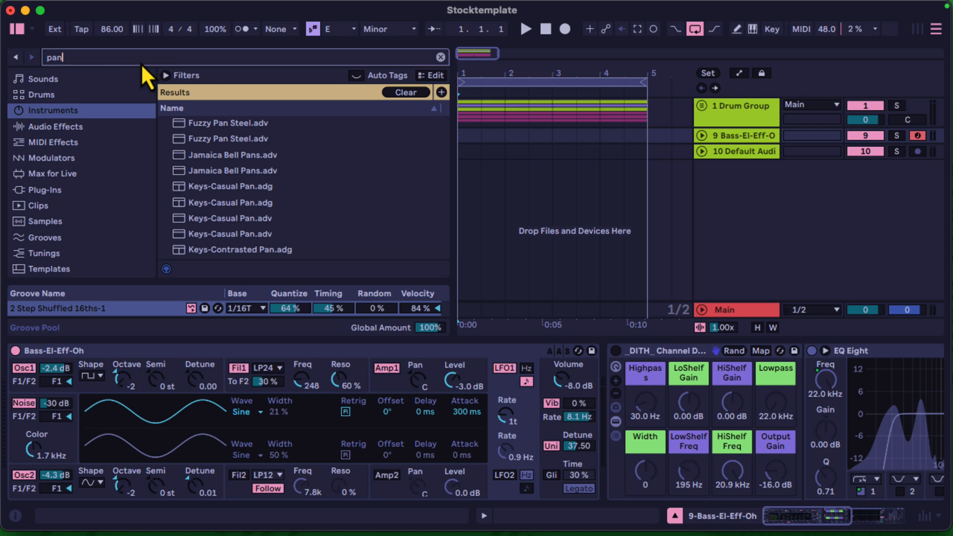
pyautogui.scroll(3, 67, 130)
pyautogui.click(48, 144)
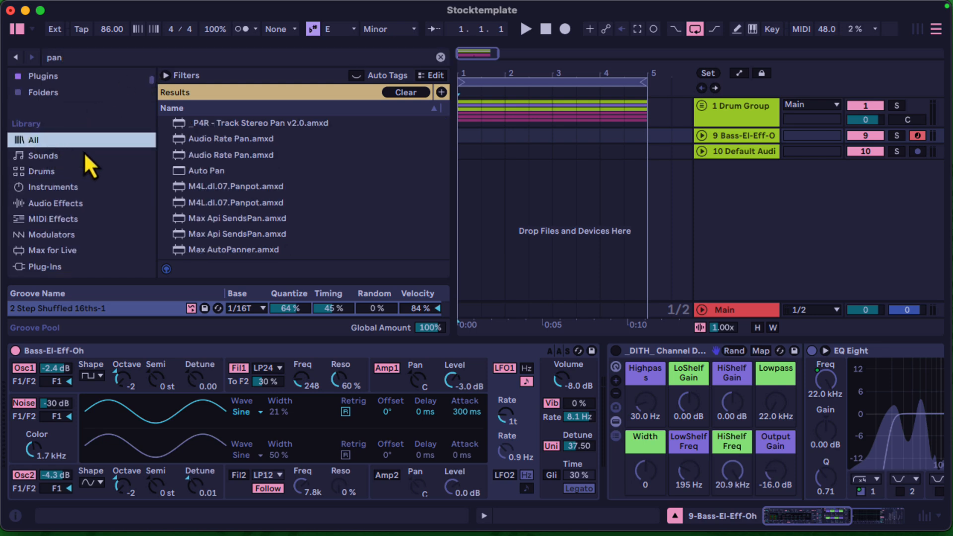
pyautogui.moveTo(217, 172)
pyautogui.mouseDown()
pyautogui.moveTo(529, 379)
pyautogui.moveTo(724, 388)
pyautogui.moveTo(626, 382)
pyautogui.mouseUp()
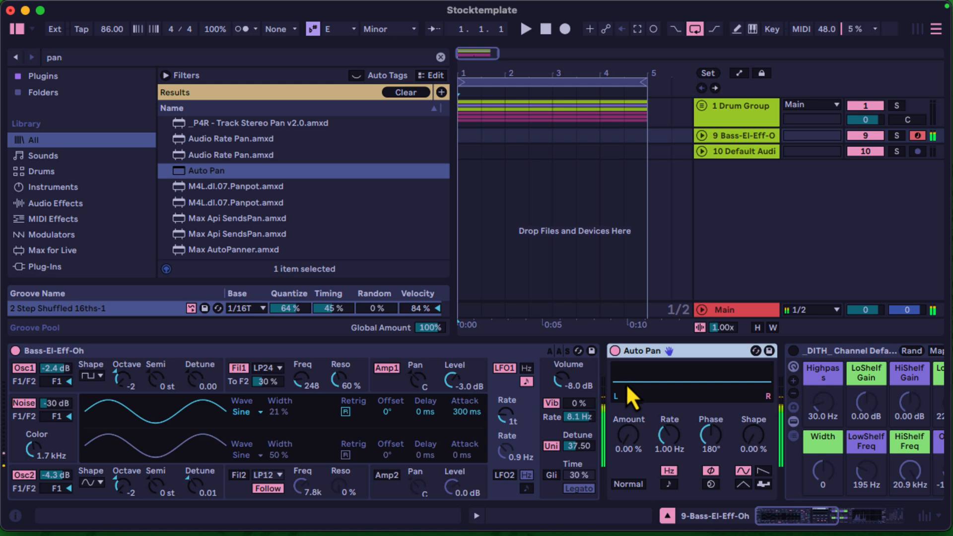
# Step: Set Auto Pan's amount to 100 %, its phase to 0° and its rate to 2.00 Hz
pyautogui.click(634, 439)
pyautogui.moveTo(633, 441); pyautogui.dragTo(632, 435)
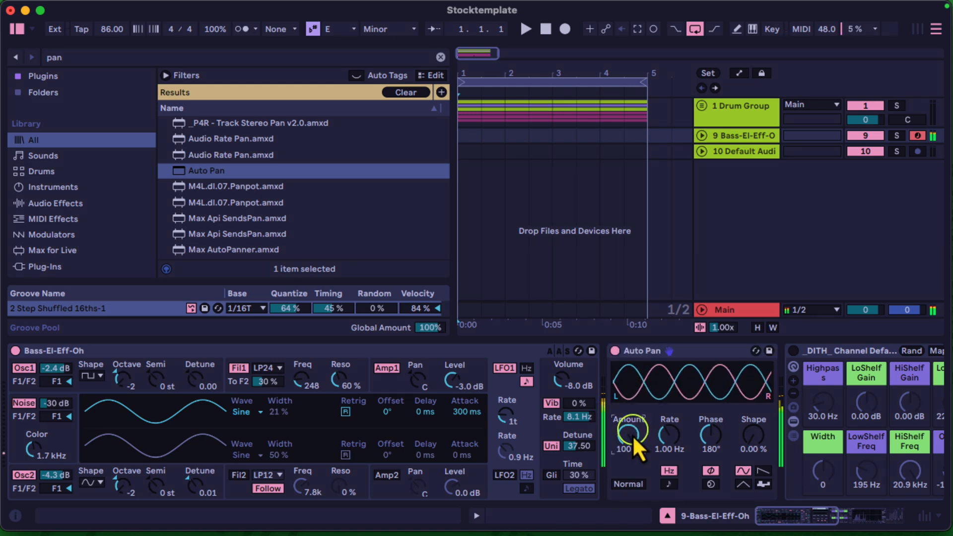
pyautogui.click(703, 438)
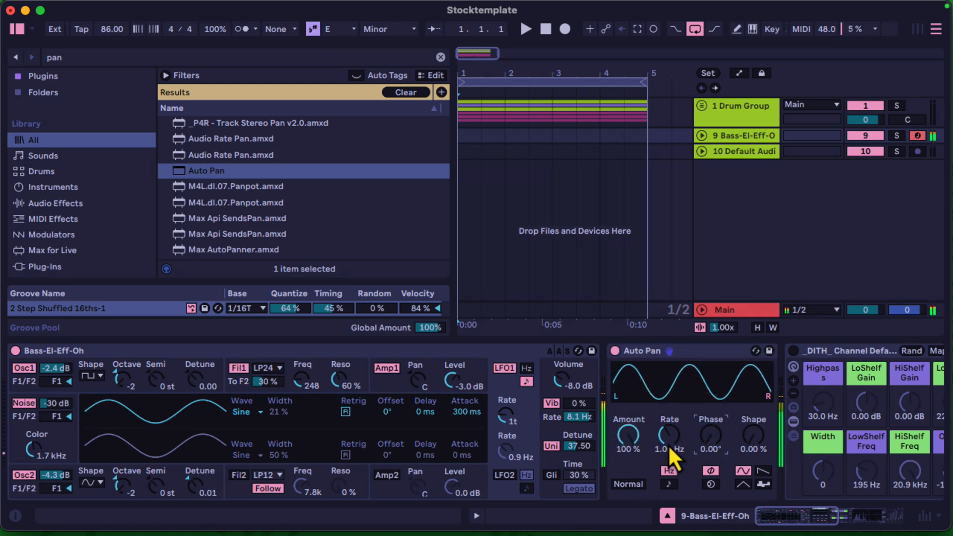
pyautogui.moveTo(668, 444); pyautogui.dragTo(668, 432)
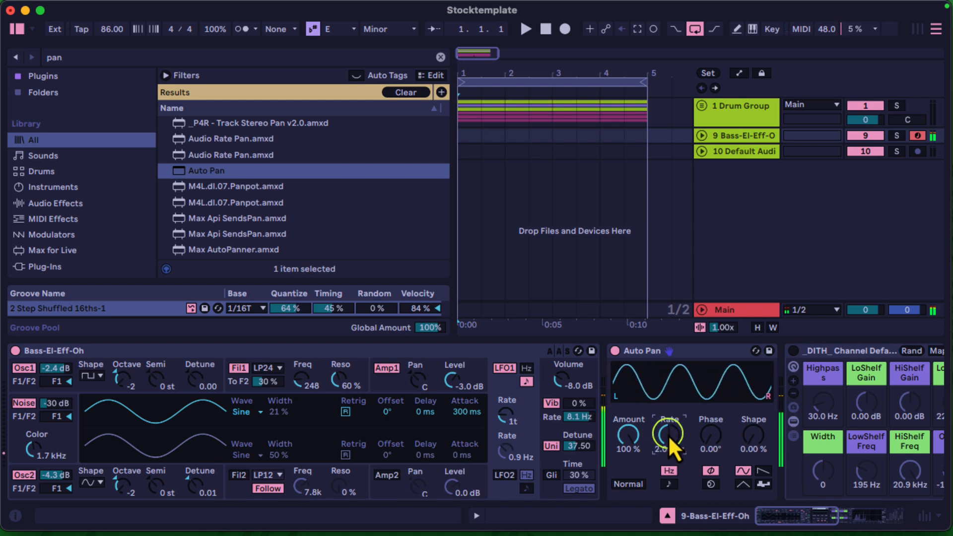
# Step: Switch Auto Pan from phase to spin mode, set its rate to 2.86 Hz and choose the triangle waveform
pyautogui.click(711, 484)
pyautogui.click(712, 485)
pyautogui.moveTo(748, 436); pyautogui.dragTo(712, 435)
pyautogui.click(712, 484)
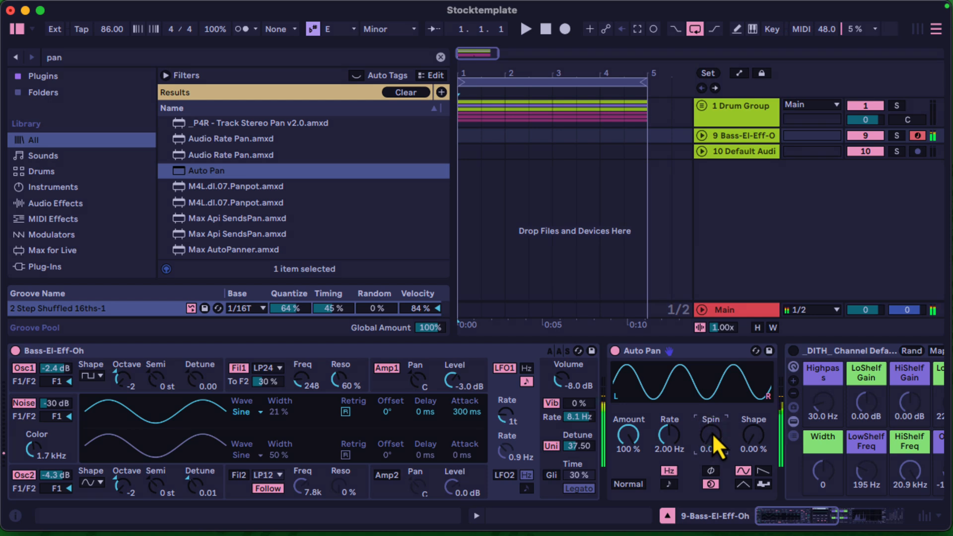
pyautogui.click(636, 486)
pyautogui.click(636, 486)
pyautogui.moveTo(673, 438); pyautogui.dragTo(674, 440)
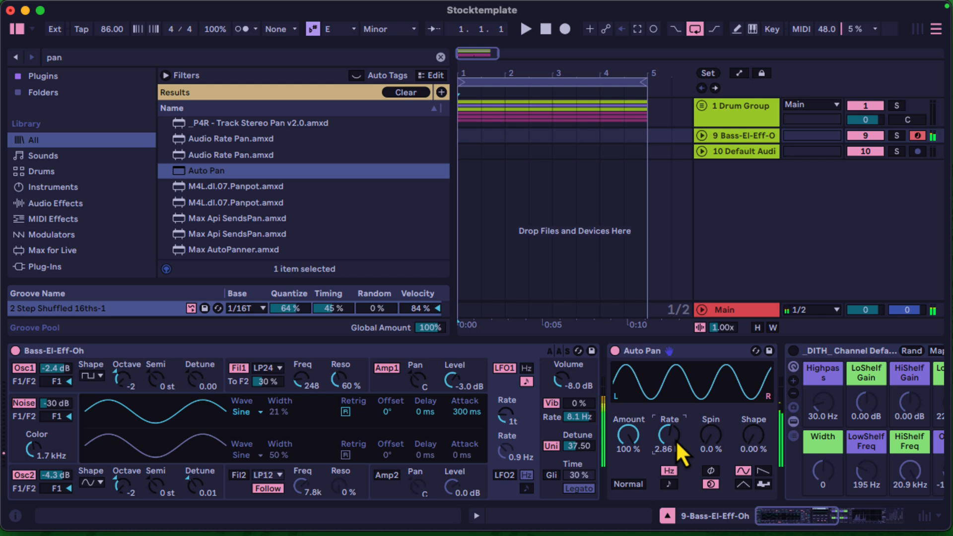
pyautogui.click(744, 484)
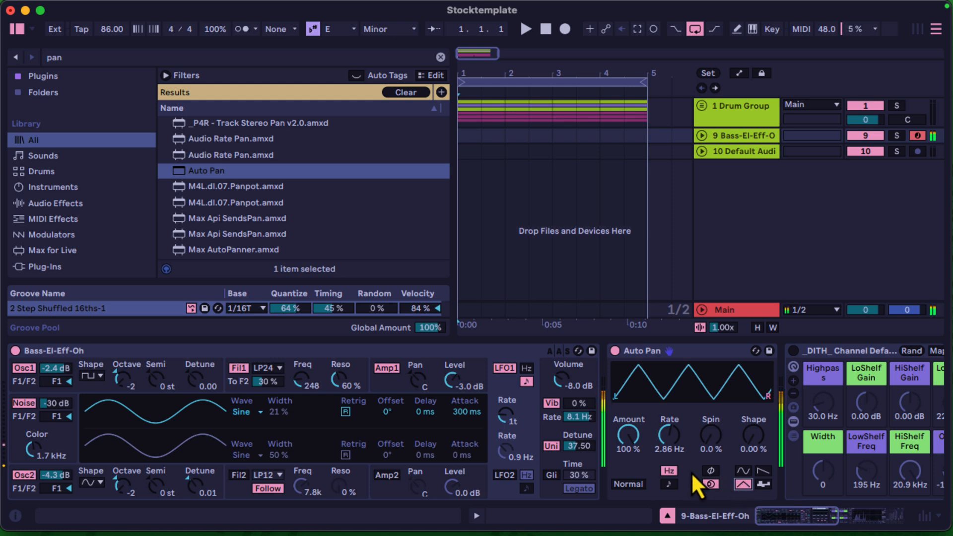
# Step: On the bass instrument, turn on glide, set the vibrato rate to 3.1 Hz and set the LFO1 rate to 1/8t
pyautogui.click(571, 485)
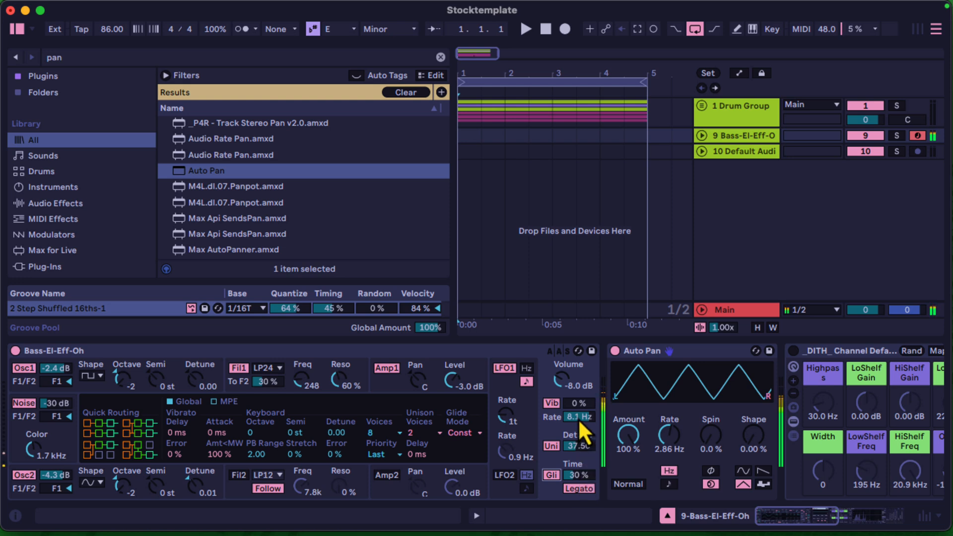
pyautogui.moveTo(584, 412); pyautogui.dragTo(584, 405)
pyautogui.moveTo(579, 419); pyautogui.dragTo(579, 419)
pyautogui.click(582, 444)
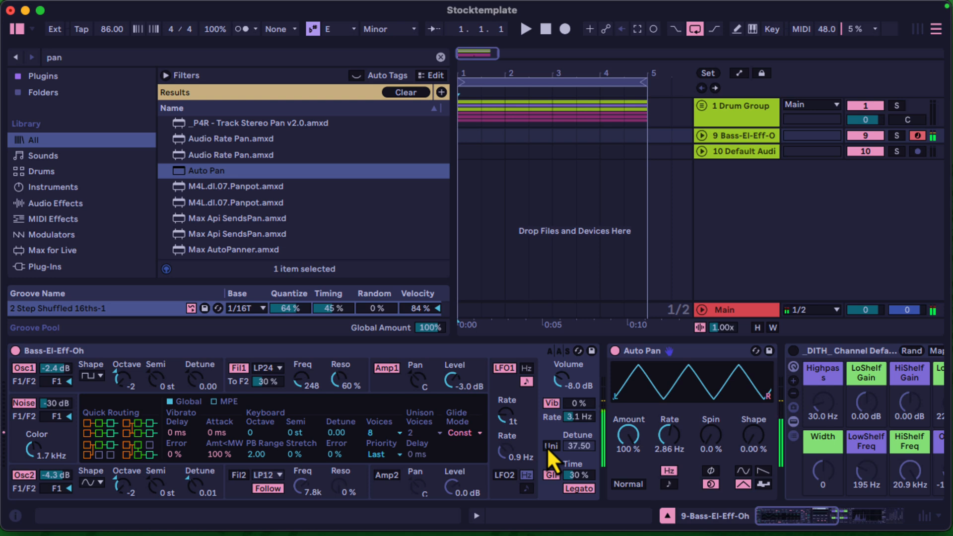
pyautogui.click(552, 446)
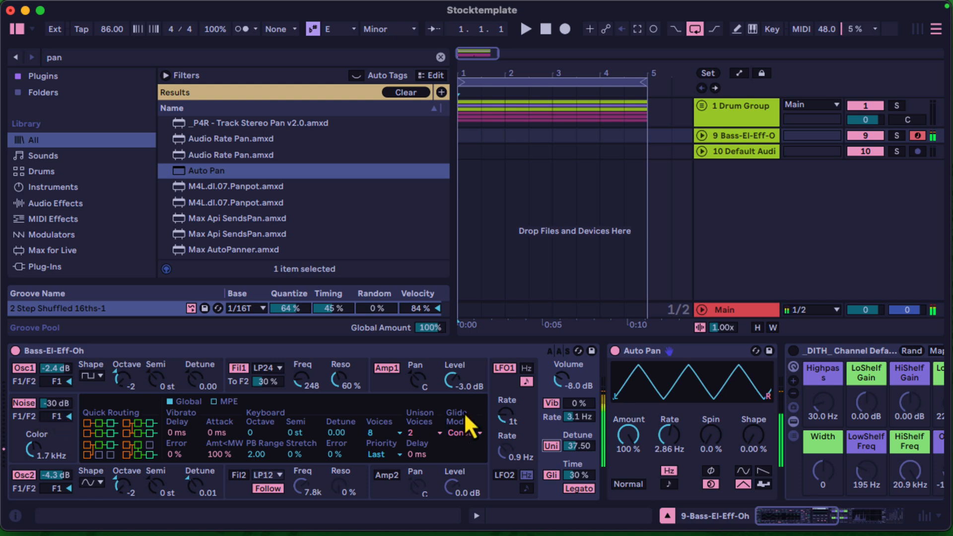
pyautogui.click(509, 400)
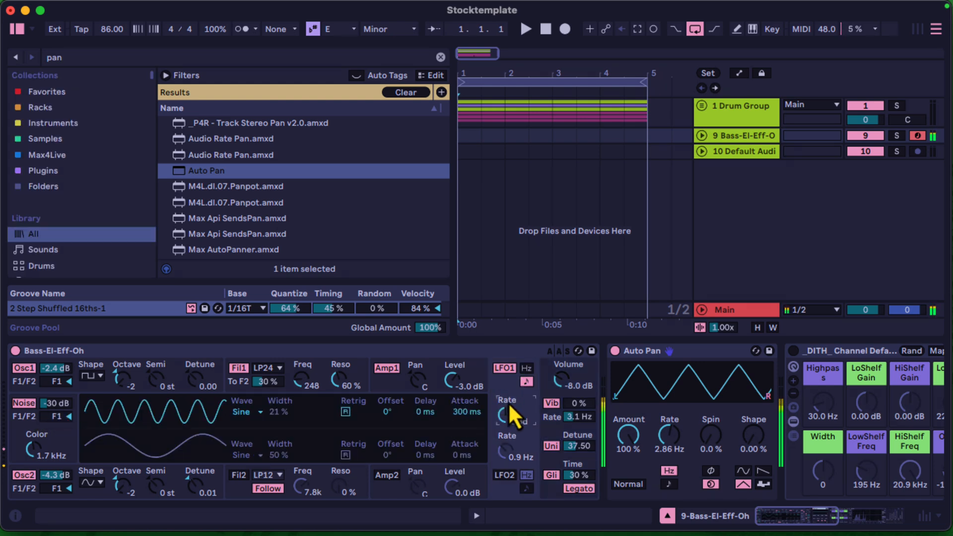
pyautogui.moveTo(507, 414); pyautogui.dragTo(506, 415)
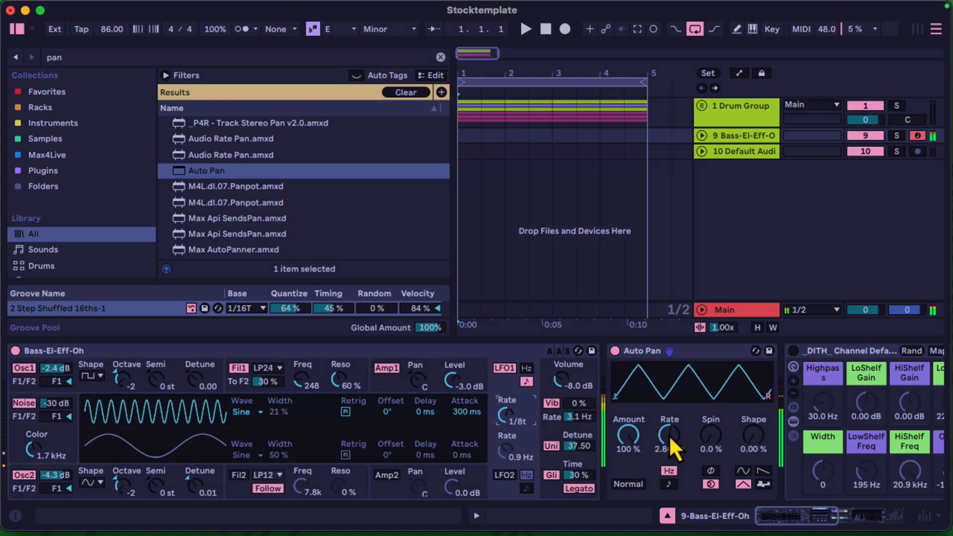
# Step: Set Auto Pan to Invert with a 4.60 Hz rate and switch its waveform back to sine
pyautogui.moveTo(671, 438); pyautogui.dragTo(719, 464)
pyautogui.click(631, 485)
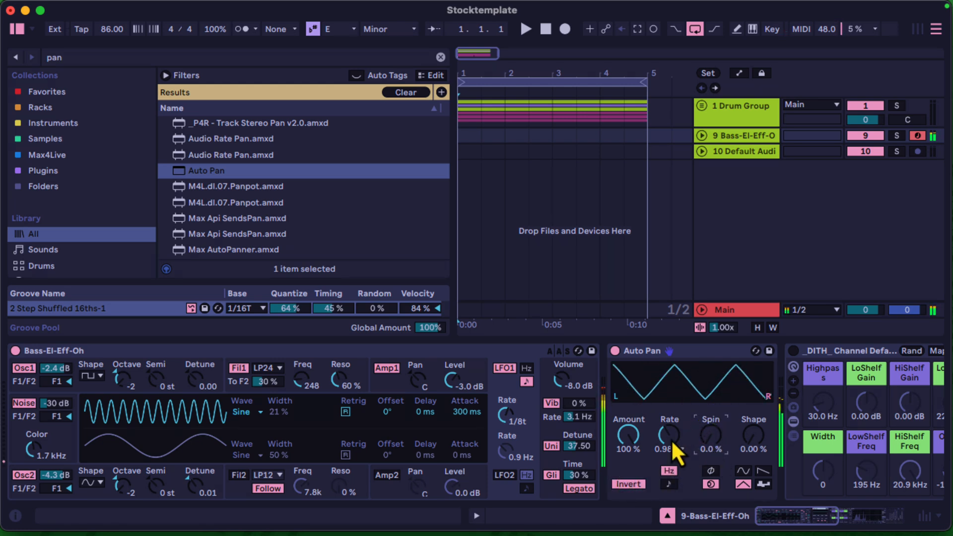
pyautogui.moveTo(671, 439); pyautogui.dragTo(673, 439)
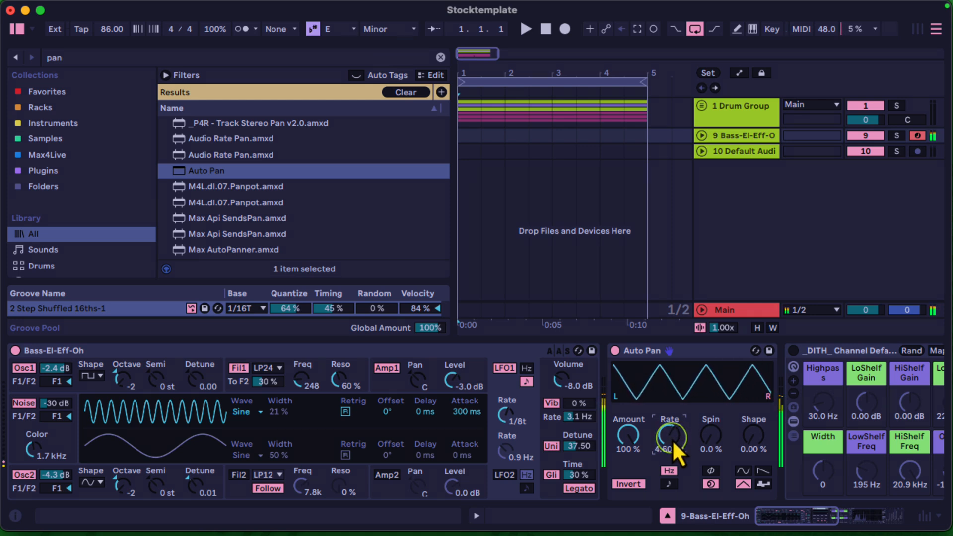
pyautogui.click(745, 472)
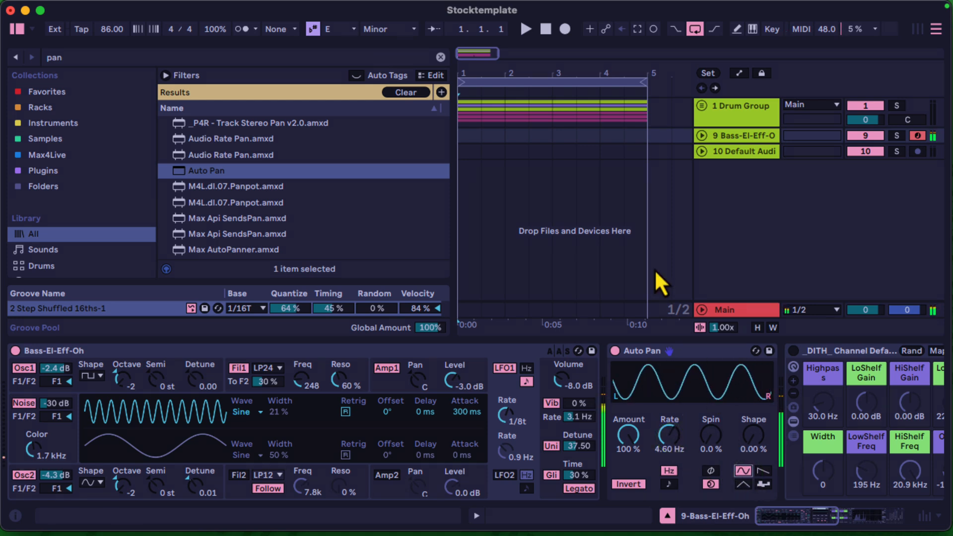
# Step: Play the drum loop, lower Auto Pan's rate to 1.58 Hz and compare Normal with Invert, leaving it on Invert
pyautogui.click(527, 27)
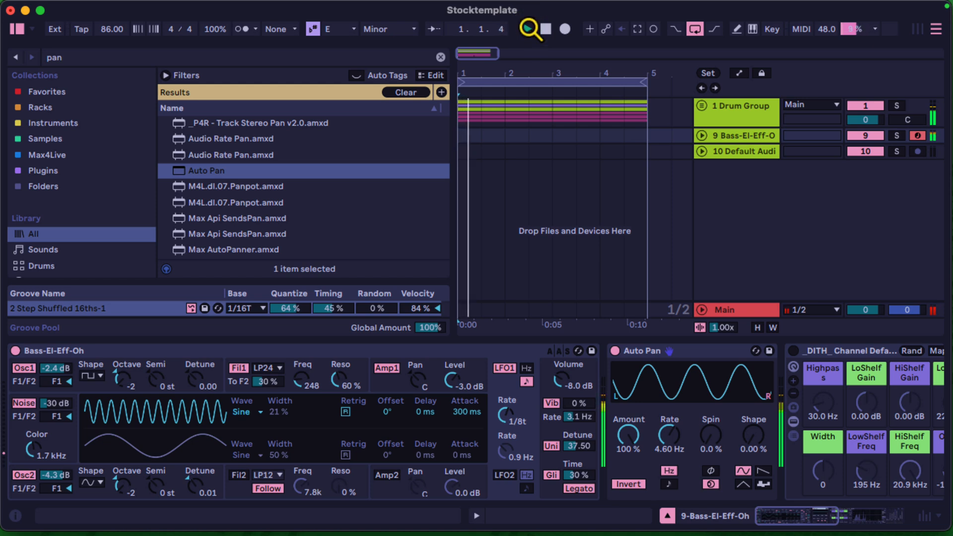
pyautogui.moveTo(675, 444); pyautogui.dragTo(674, 443)
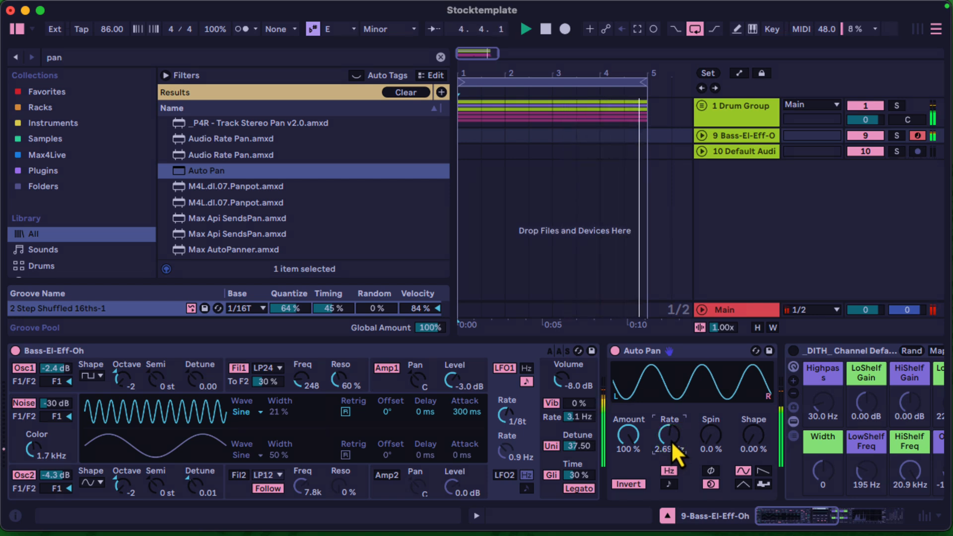
pyautogui.moveTo(675, 444); pyautogui.dragTo(674, 456)
pyautogui.click(639, 486)
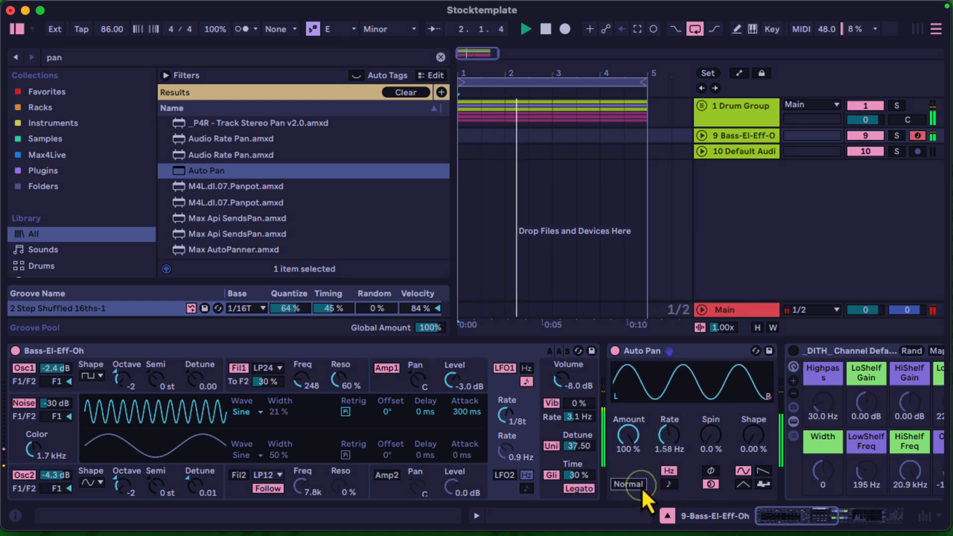
pyautogui.click(641, 486)
# Step: Audition Auto Pan with a tempo-synced rate, return it to Hz mode and set the rate to 3.62 Hz
pyautogui.click(671, 485)
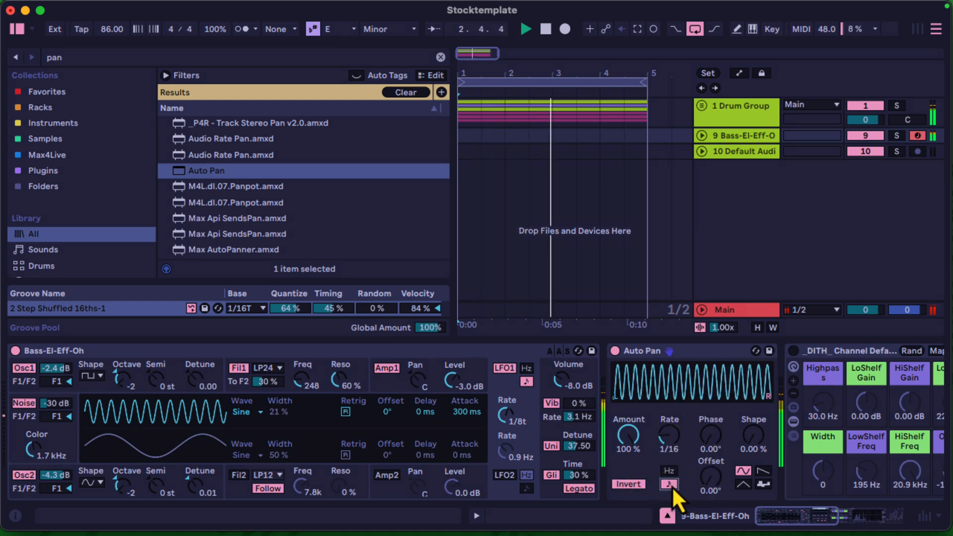
pyautogui.moveTo(669, 444); pyautogui.dragTo(669, 444)
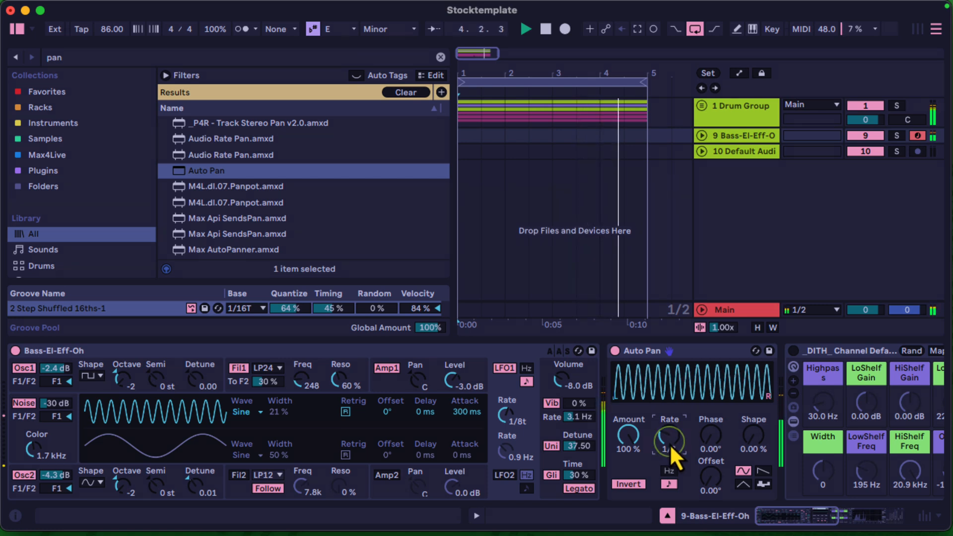
pyautogui.click(670, 472)
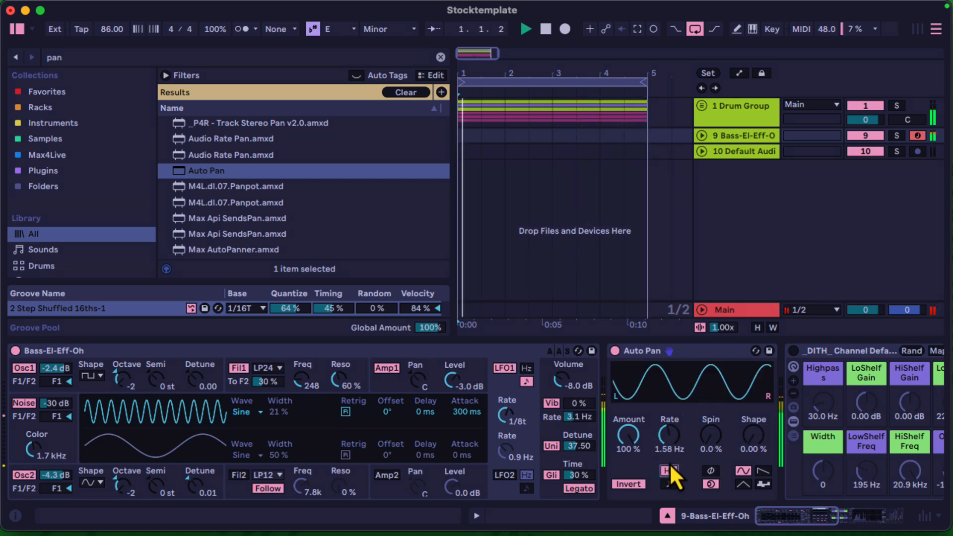
pyautogui.moveTo(669, 437); pyautogui.dragTo(669, 439)
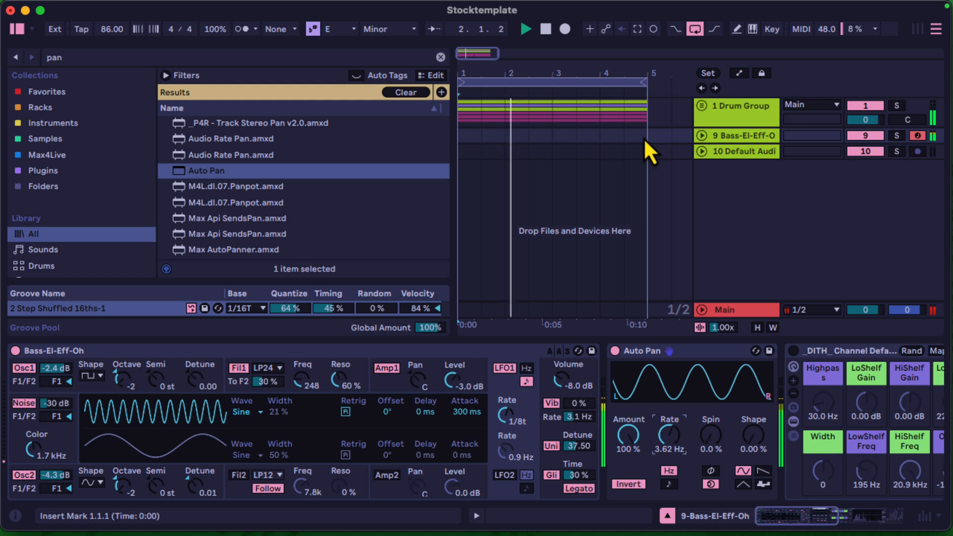
# Step: Create a four-bar MIDI clip on the bass track from bar 1 and draw a D2 note across its first bar
pyautogui.moveTo(644, 138); pyautogui.dragTo(462, 137)
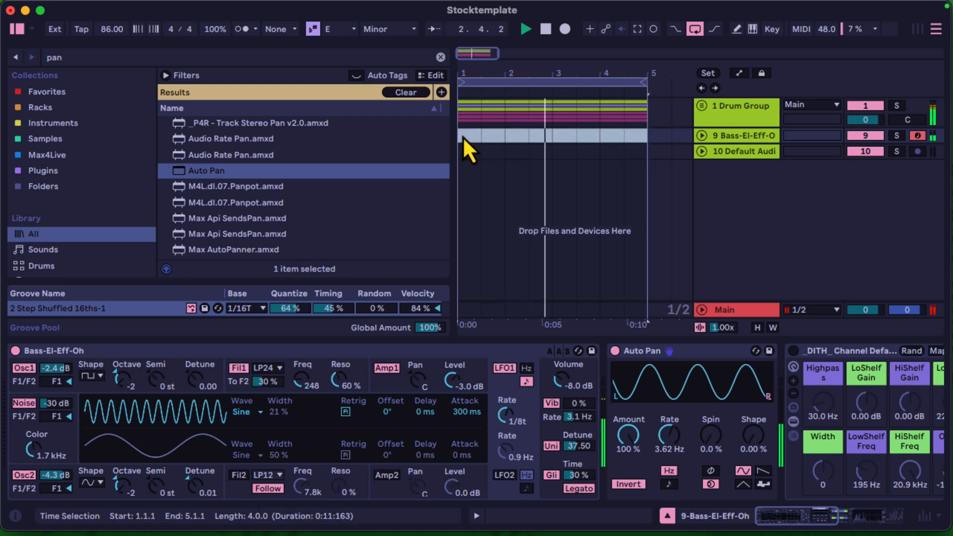
pyautogui.press('shift+super+m')
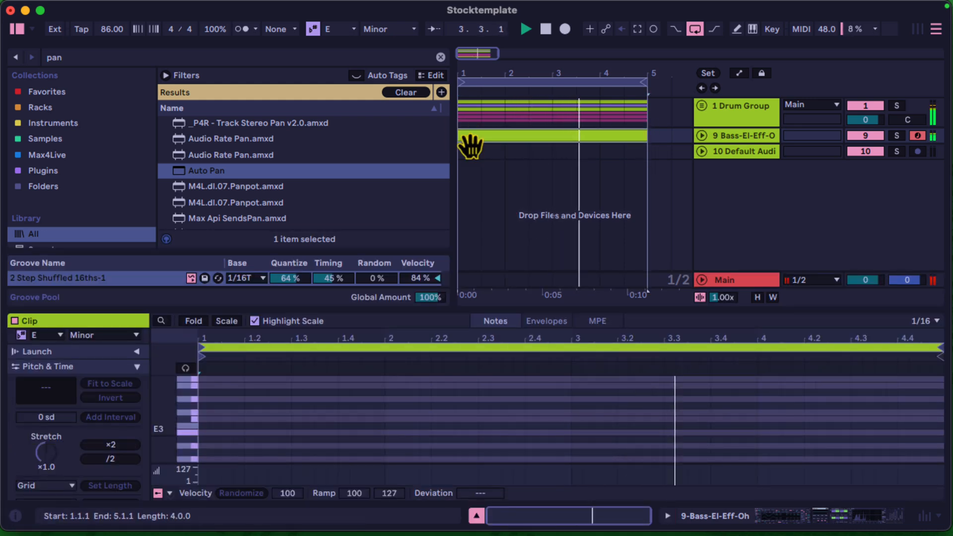
pyautogui.scroll(-10, 239, 403)
pyautogui.scroll(-6, 238, 402)
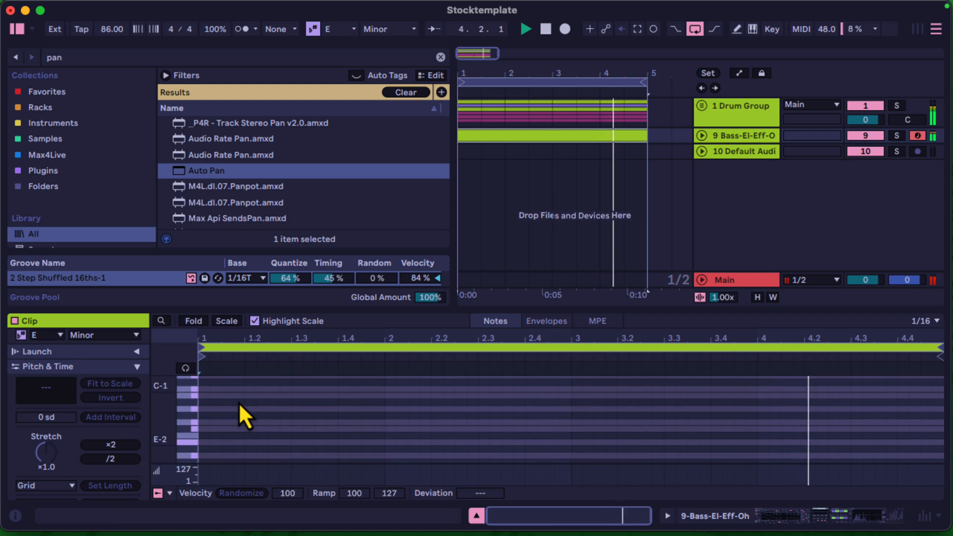
pyautogui.scroll(1, 210, 410)
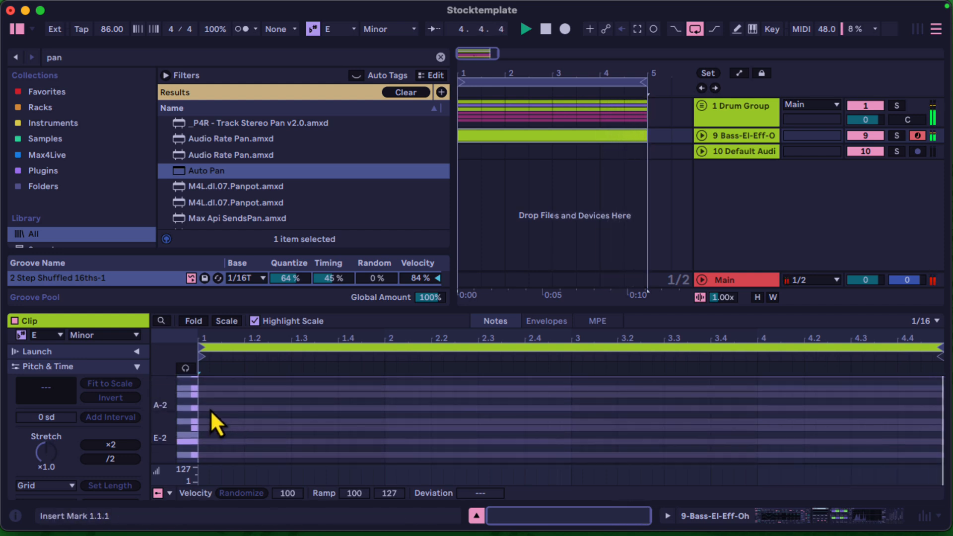
pyautogui.scroll(-1, 210, 409)
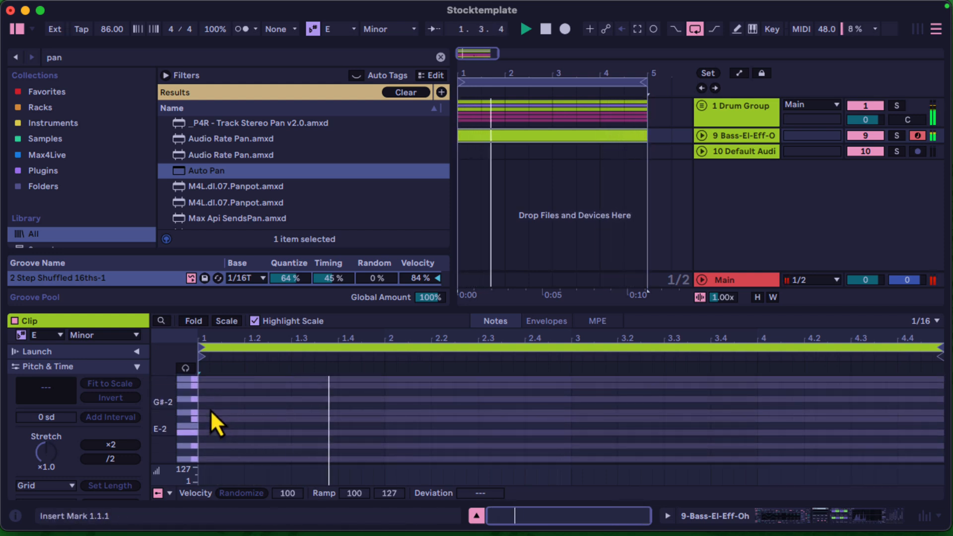
pyautogui.scroll(6, 210, 410)
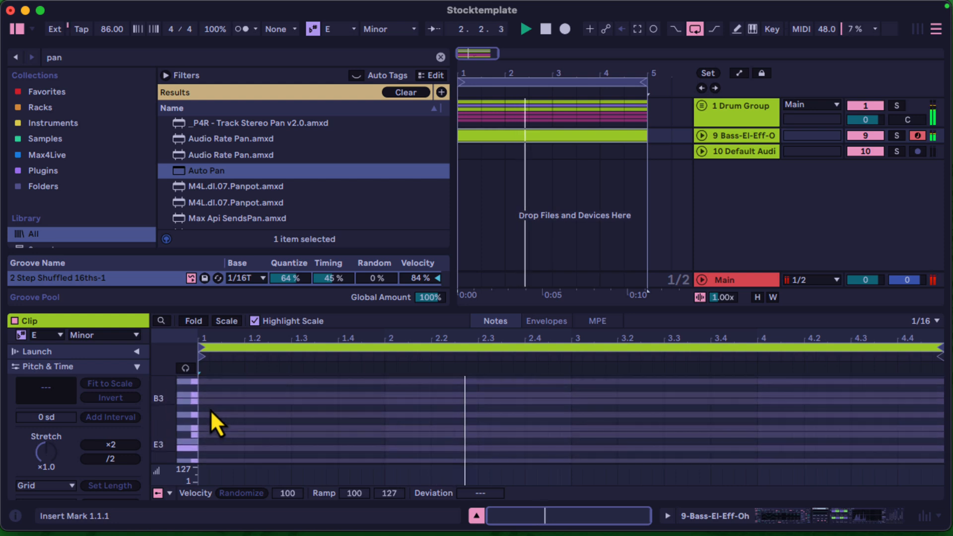
pyautogui.scroll(6, 210, 410)
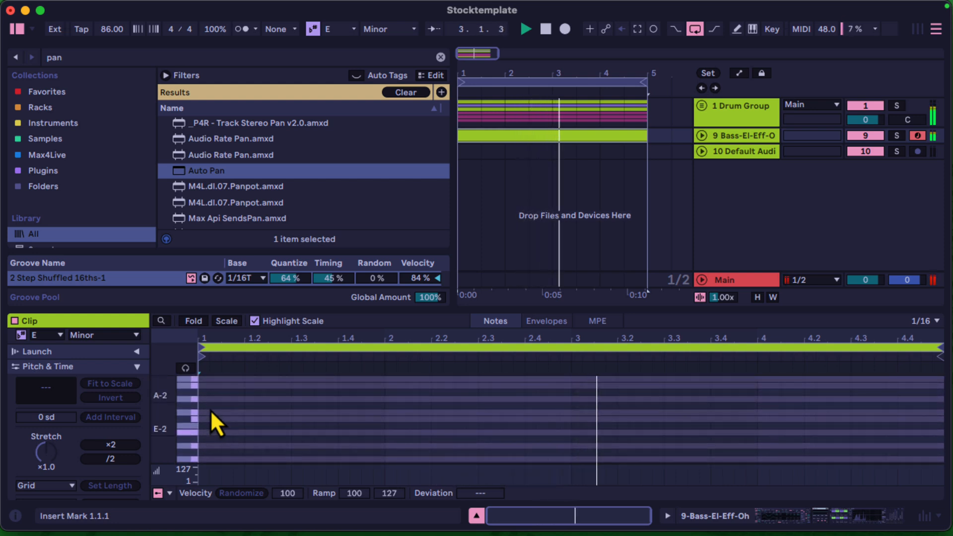
pyautogui.scroll(-5, 208, 421)
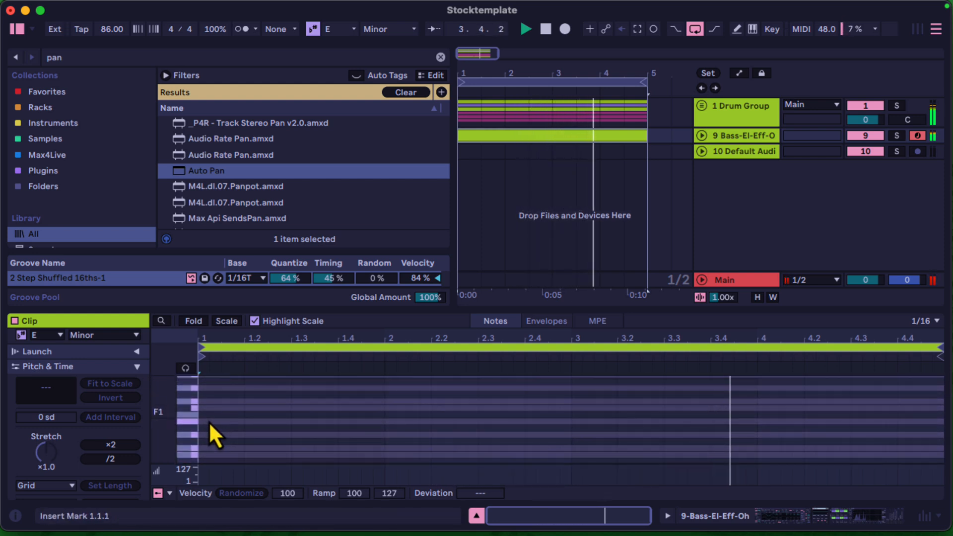
pyautogui.scroll(5, 209, 422)
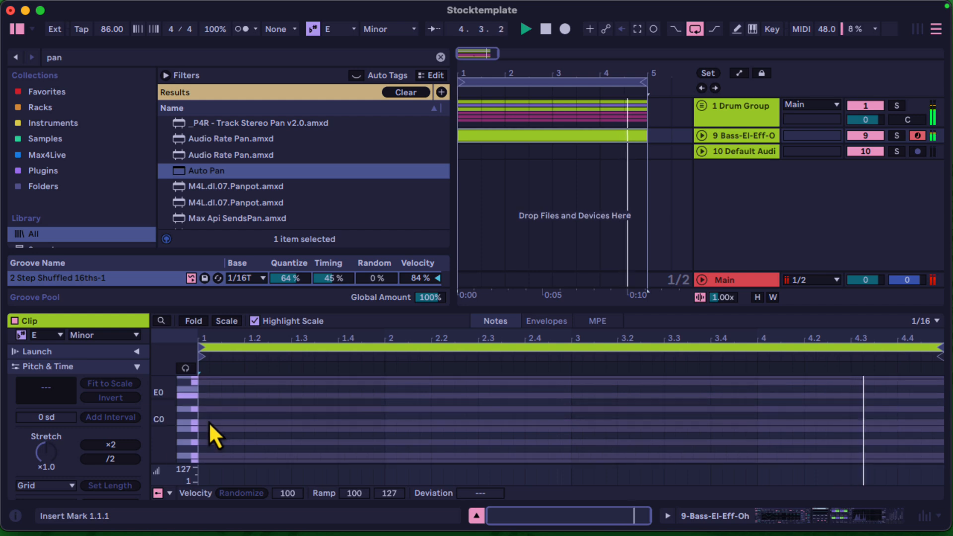
pyautogui.doubleClick(206, 427)
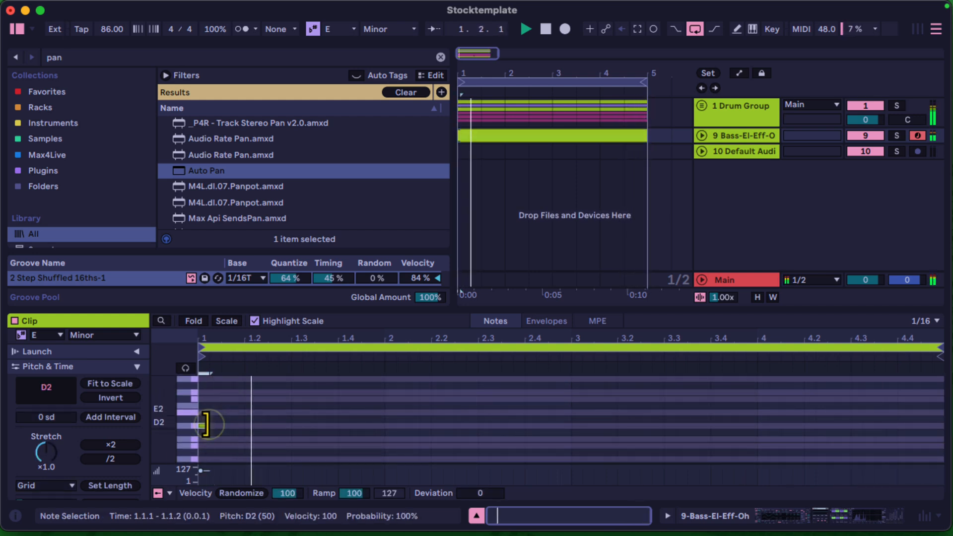
pyautogui.moveTo(208, 426); pyautogui.dragTo(384, 421)
pyautogui.press('space')
pyautogui.press('space')
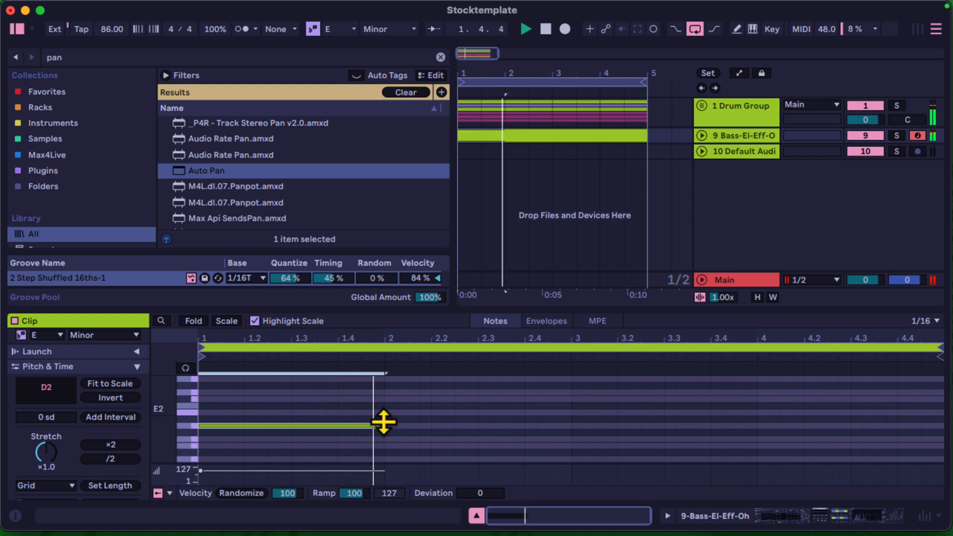
# Step: Duplicate the D2 note into bar 2 and stretch the first note over the copy to fill all four bars
pyautogui.press('super+d')
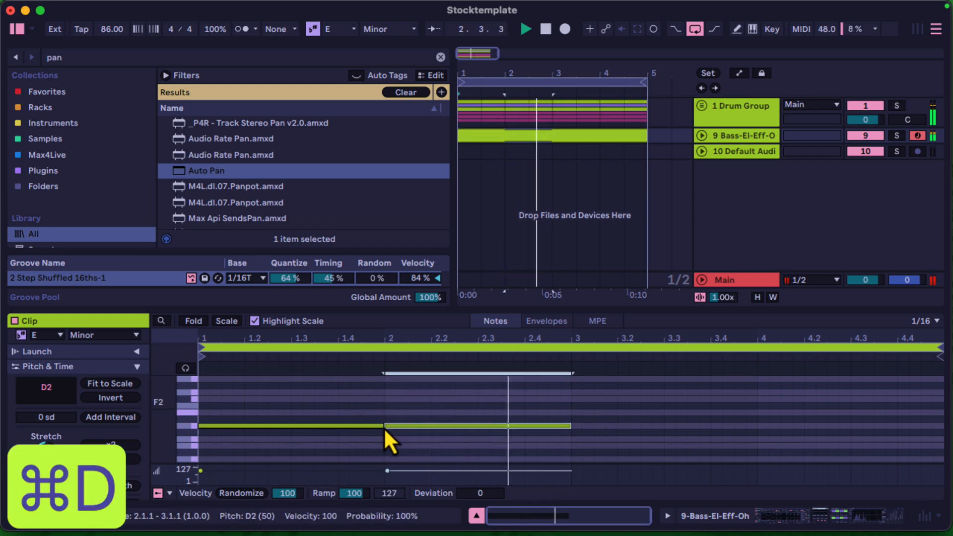
pyautogui.press('space')
pyautogui.press('space')
pyautogui.moveTo(383, 426); pyautogui.dragTo(946, 417)
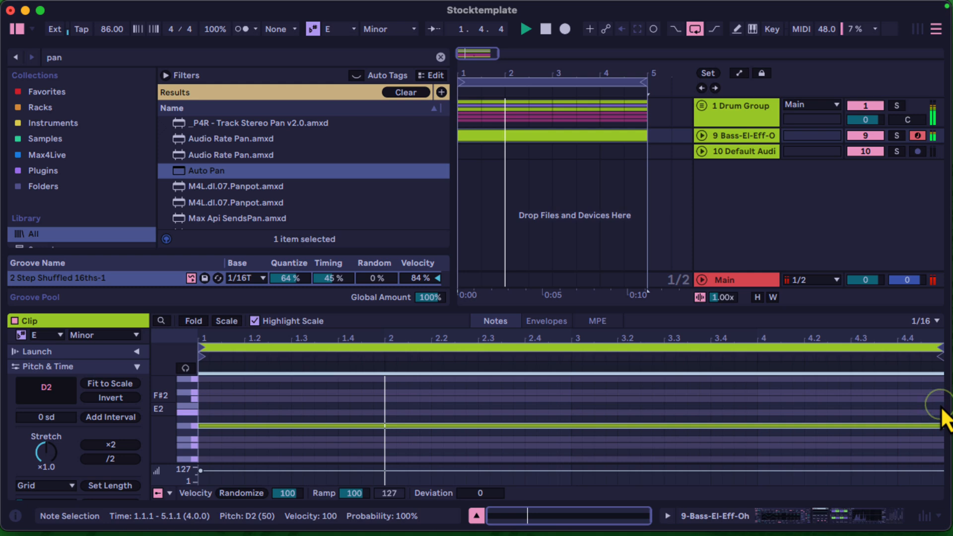
# Step: On the bass track's devices, set Auto Pan's rate to 4.60 Hz and turn off the instrument's vibrato
pyautogui.click(750, 127)
pyautogui.doubleClick(748, 133)
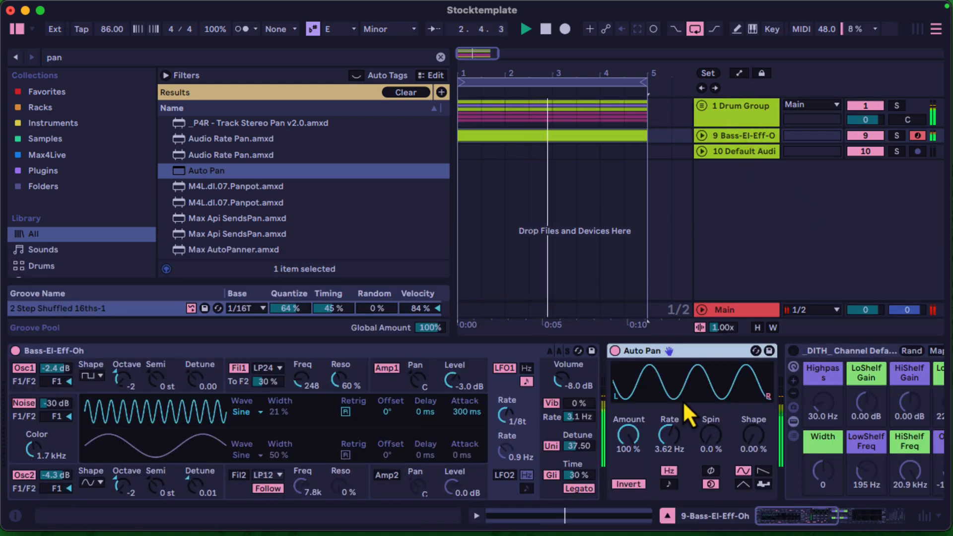
pyautogui.moveTo(674, 439); pyautogui.dragTo(674, 438)
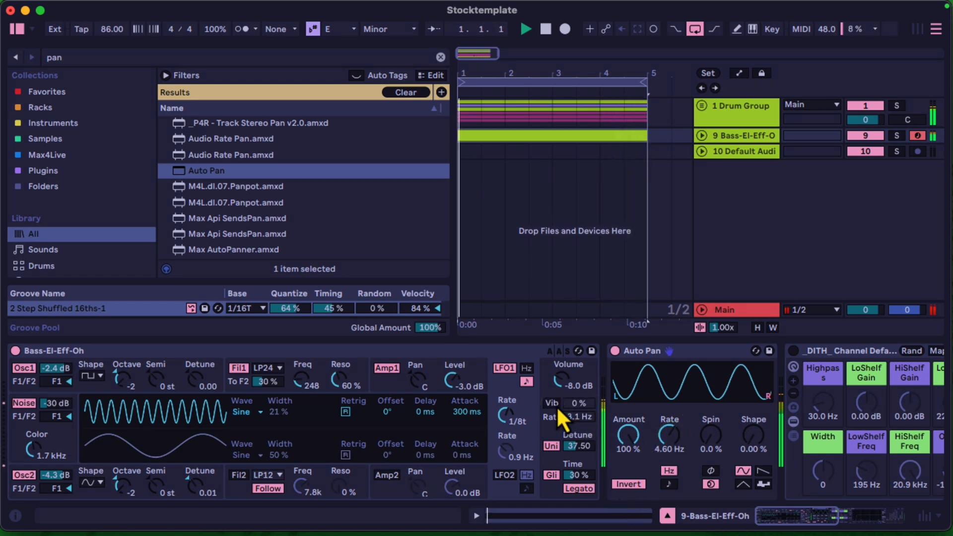
# Step: Compare the bass with unison off and on, restarting playback between takes, and leave unison on
pyautogui.click(557, 446)
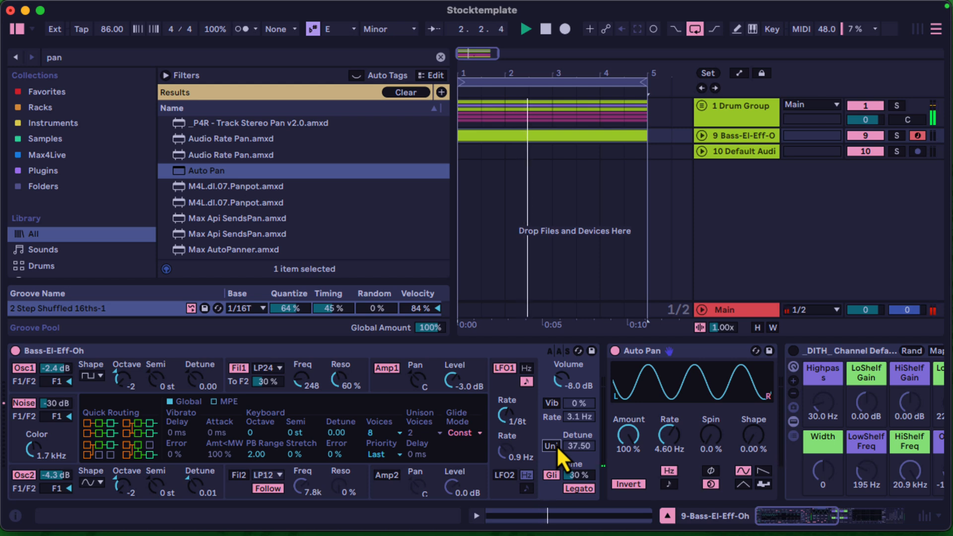
pyautogui.click(545, 30)
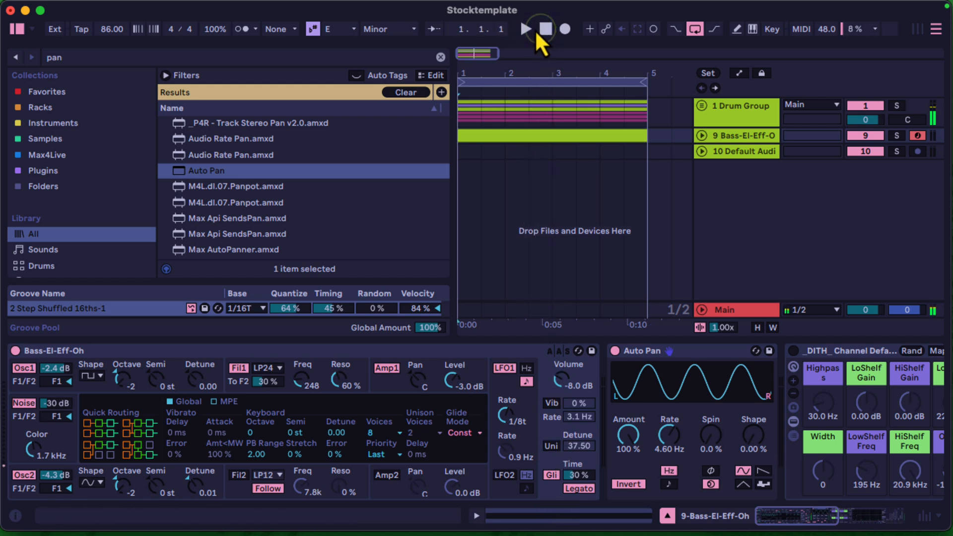
pyautogui.press('space')
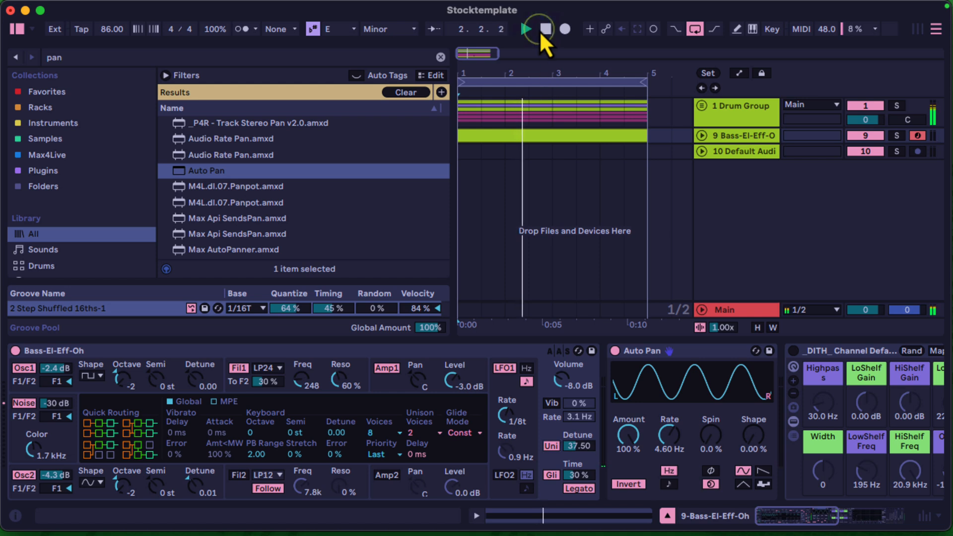
pyautogui.click(542, 32)
pyautogui.click(525, 30)
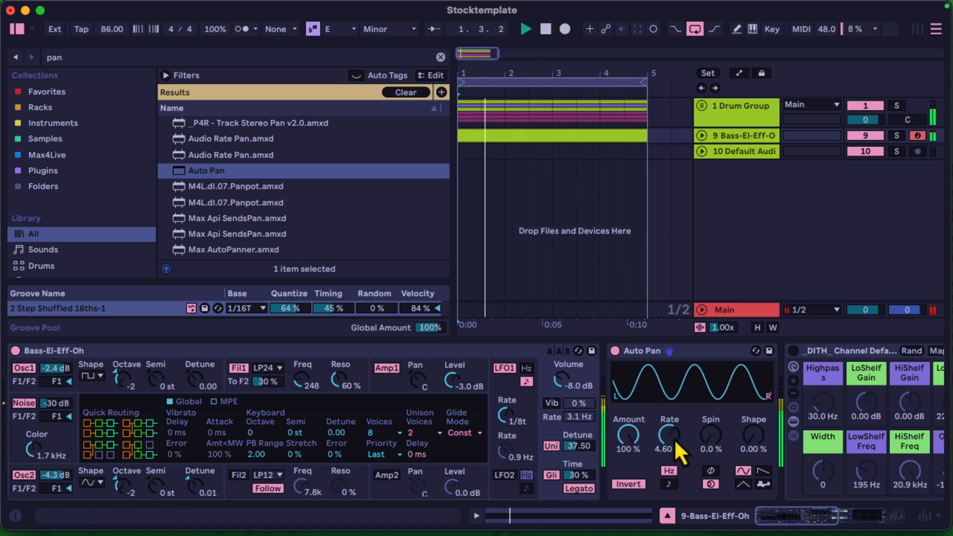
# Step: Raise Auto Pan's rate to 5.83 Hz, and switch it to a tempo-synced rate of 1/8
pyautogui.moveTo(674, 439); pyautogui.dragTo(674, 438)
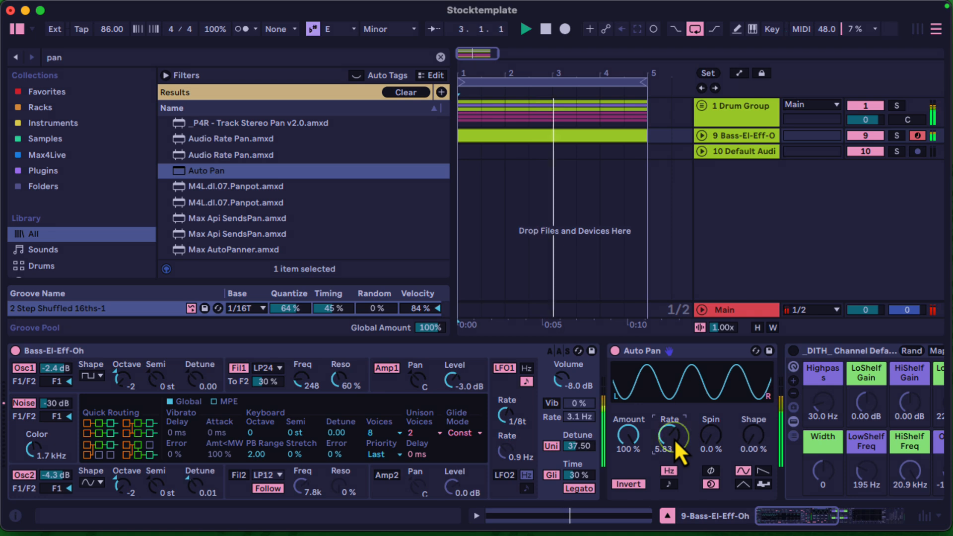
pyautogui.click(669, 483)
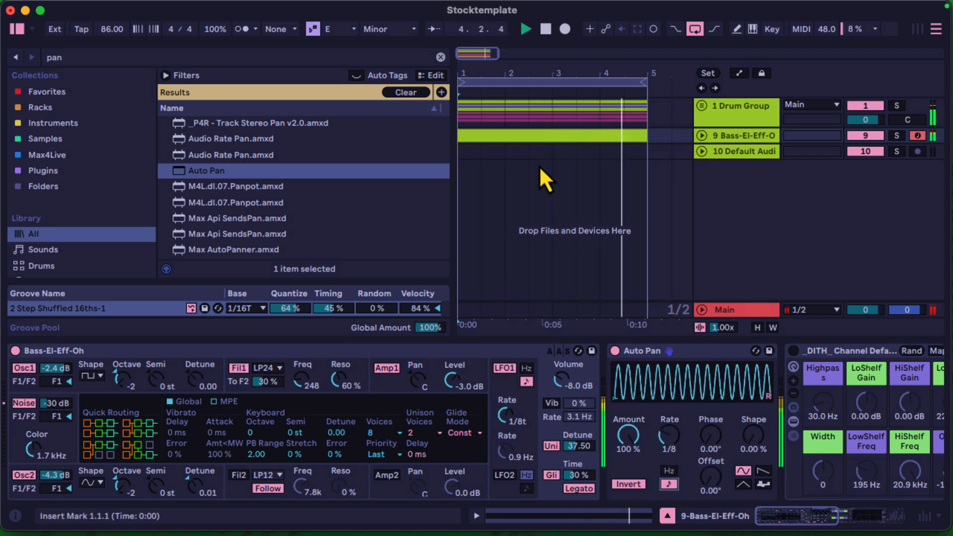
# Step: Add a one-bar E2 note at the start of the bass clip, above the D2 note
pyautogui.doubleClick(532, 136)
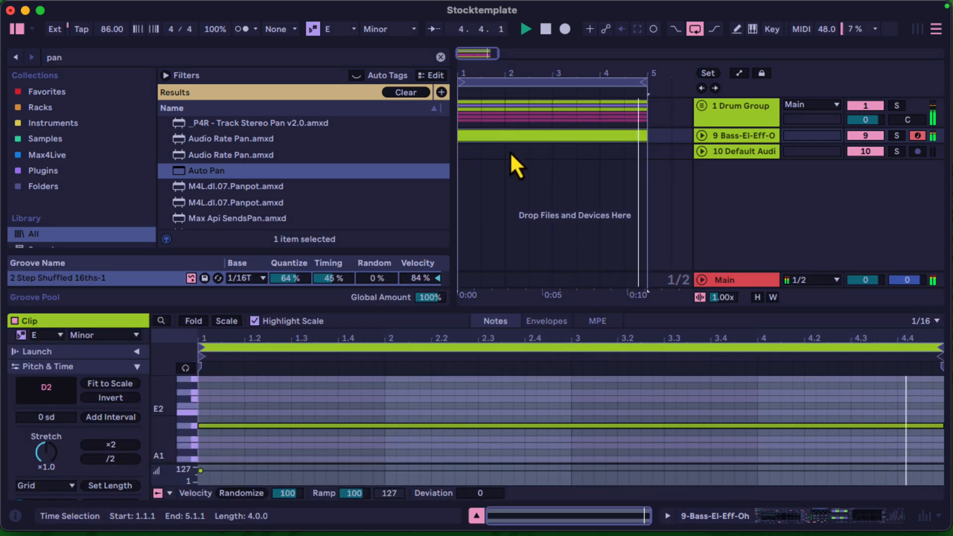
pyautogui.doubleClick(205, 414)
pyautogui.moveTo(206, 415); pyautogui.dragTo(380, 406)
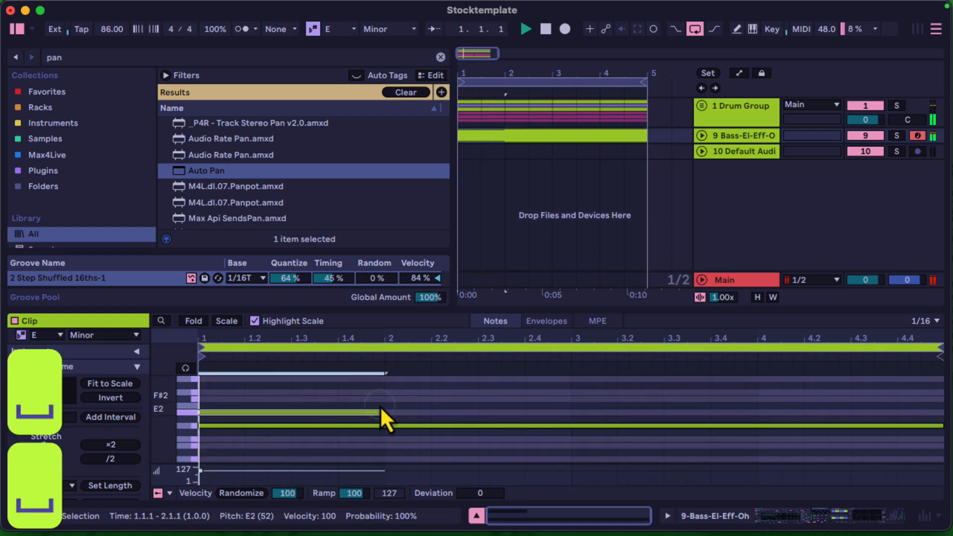
# Step: On the bass instrument, keep glide on, turn off Legato and set the glide time to 53%
pyautogui.click(738, 137)
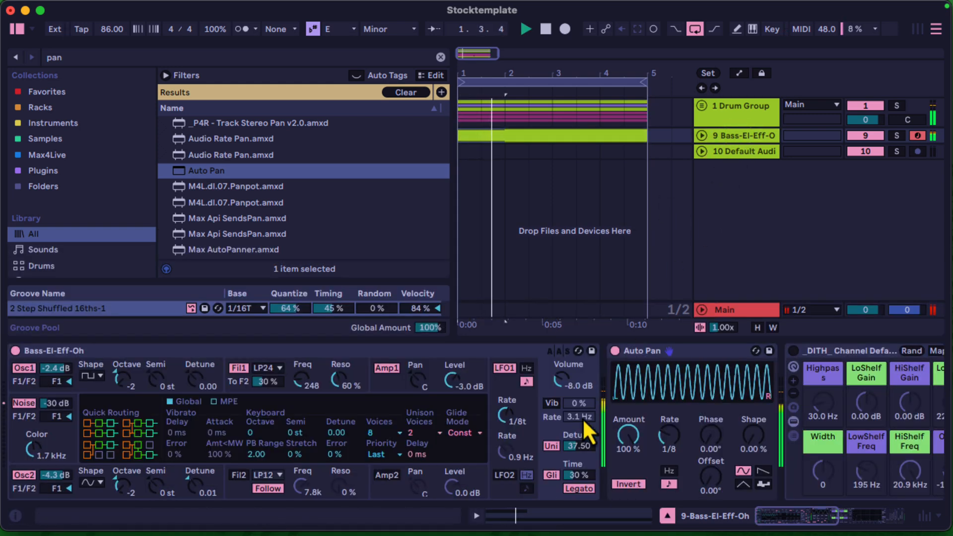
pyautogui.click(550, 476)
pyautogui.click(555, 477)
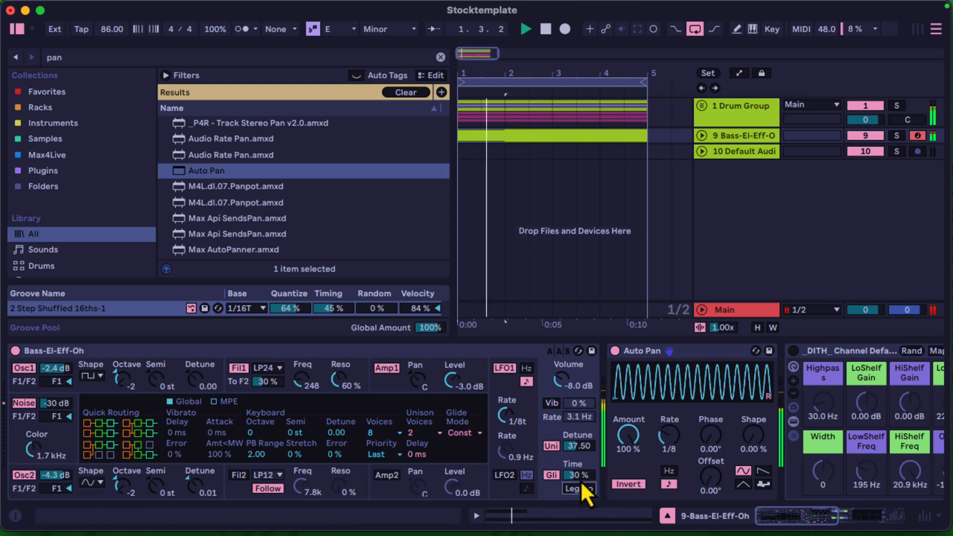
pyautogui.moveTo(581, 480); pyautogui.dragTo(581, 468)
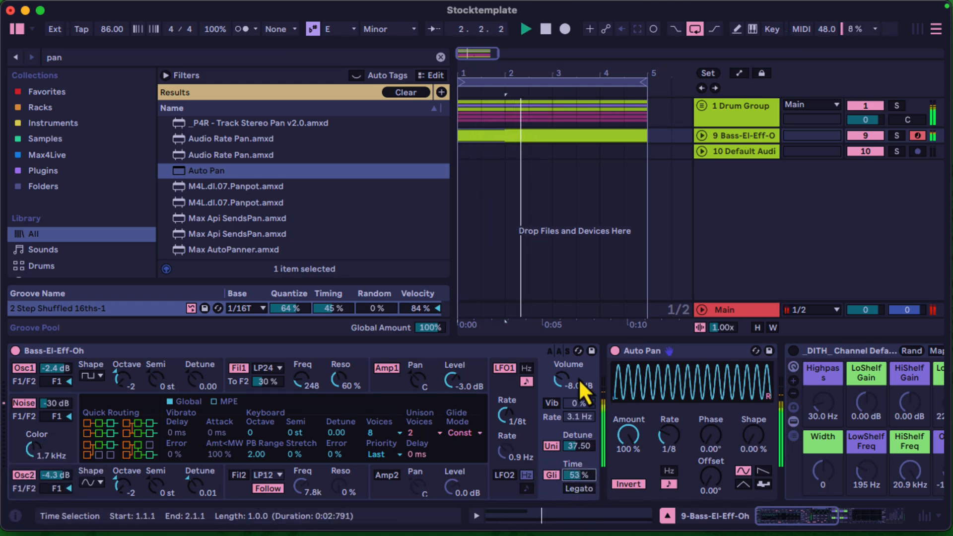
# Step: Restart playback and trim the D2 note's start to 1.4.4 so it slightly overlaps the end of the E2 note
pyautogui.press('space')
pyautogui.press('space')
pyautogui.doubleClick(575, 137)
pyautogui.click(199, 427)
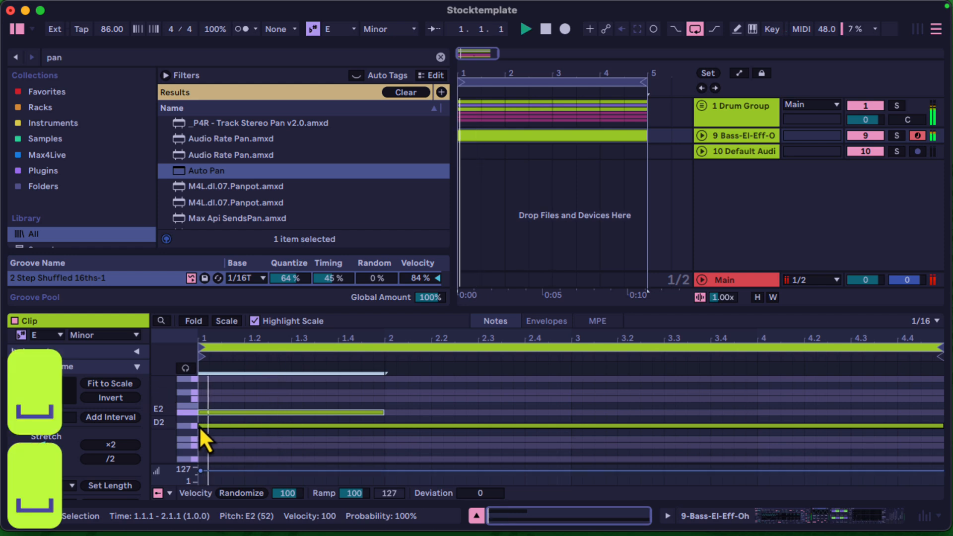
pyautogui.moveTo(199, 426); pyautogui.dragTo(374, 422)
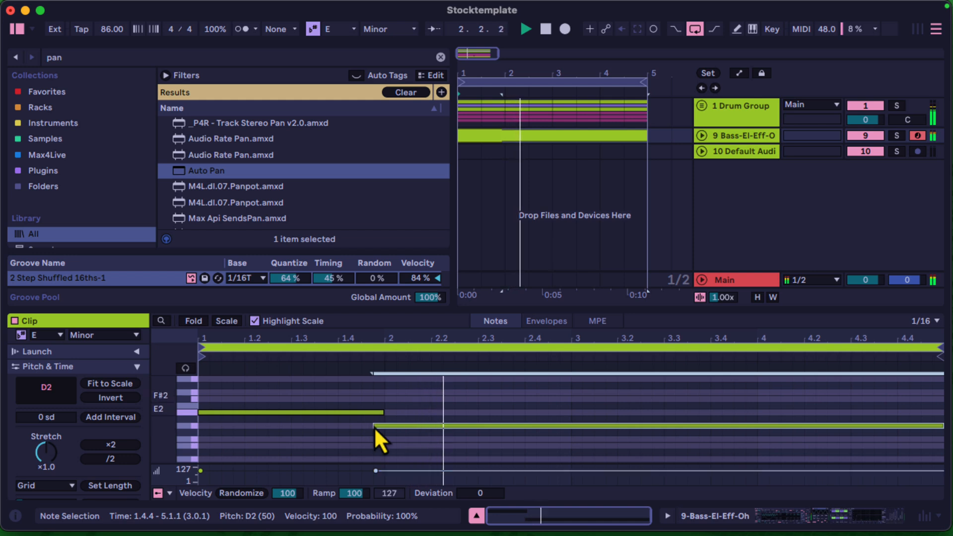
# Step: Show the bass track's devices and set the instrument's unison detune to 16.41
pyautogui.moveTo(531, 75); pyautogui.dragTo(528, 65)
pyautogui.click(732, 133)
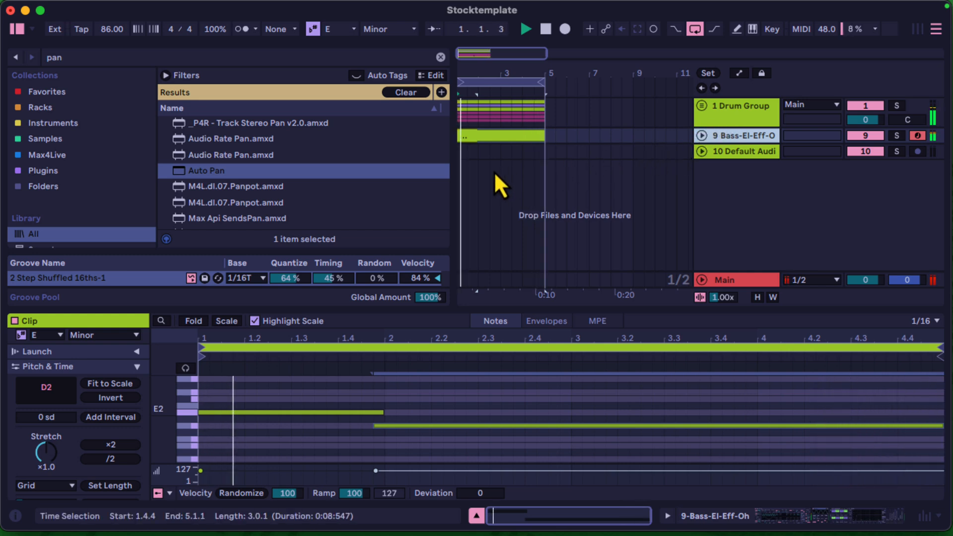
pyautogui.click(748, 137)
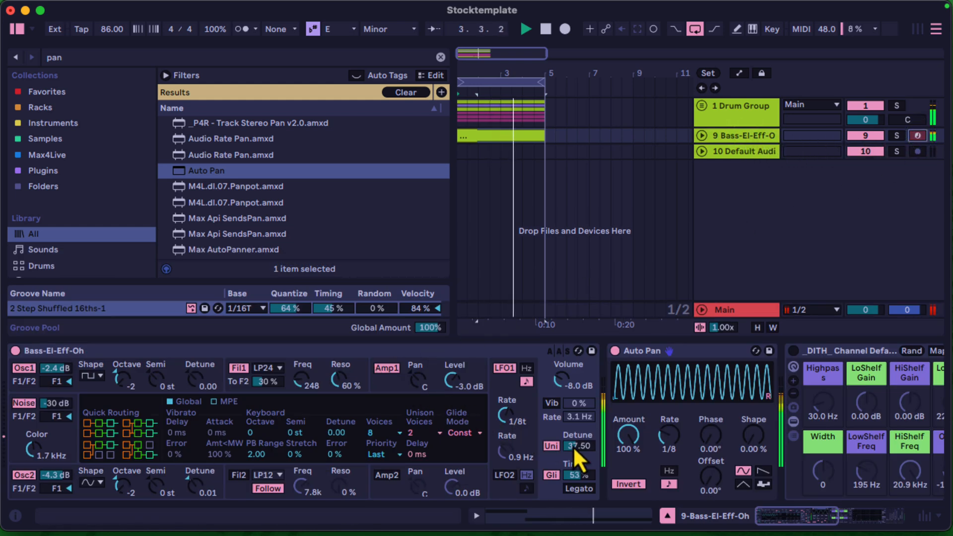
pyautogui.moveTo(575, 448); pyautogui.dragTo(574, 447)
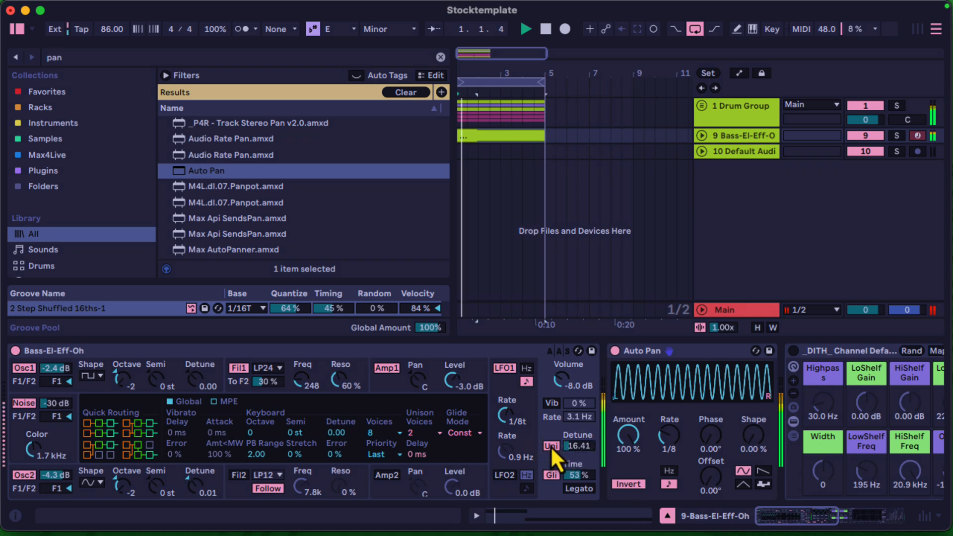
# Step: Compare the bass with unison off and on, leave unison on with detune at 14.06, and undo the noise color change
pyautogui.moveTo(576, 447); pyautogui.dragTo(575, 447)
pyautogui.click(553, 446)
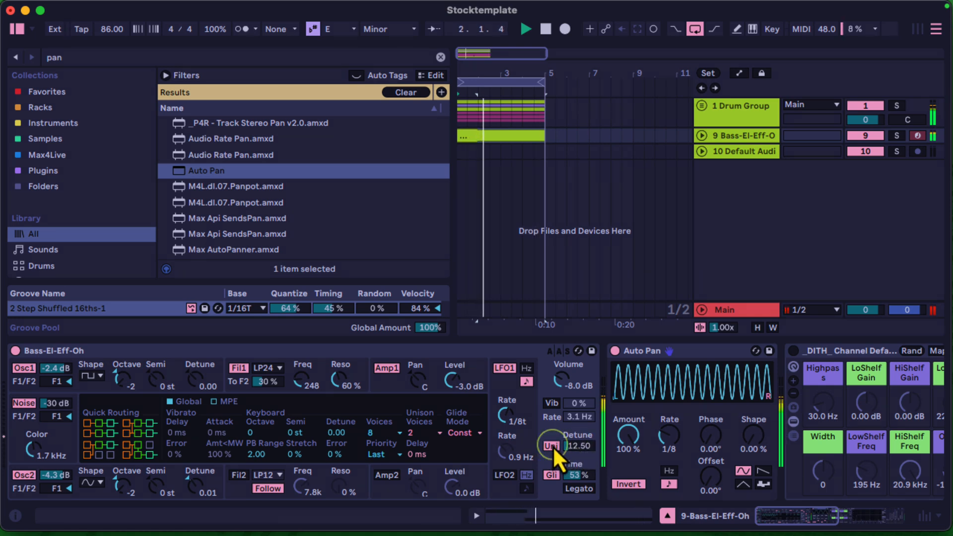
pyautogui.press('space')
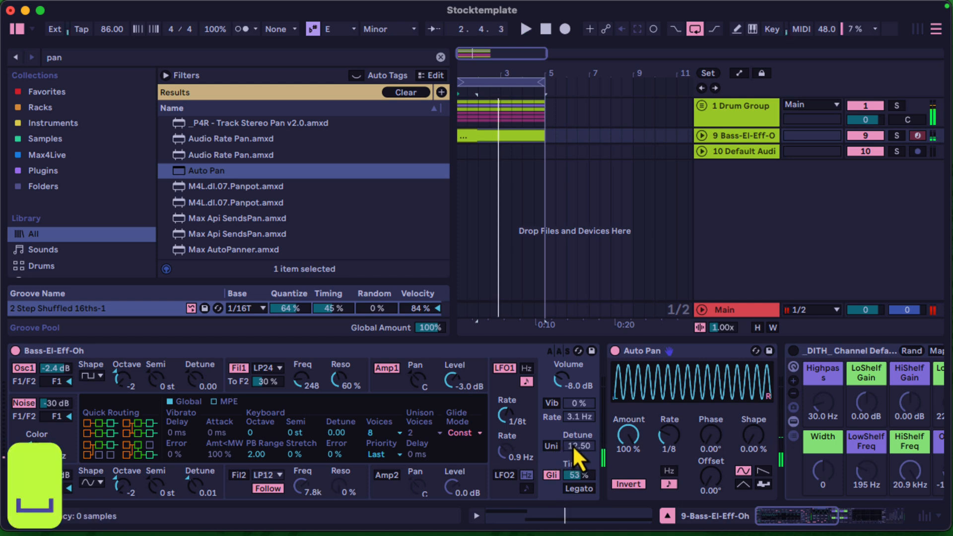
pyautogui.press('space')
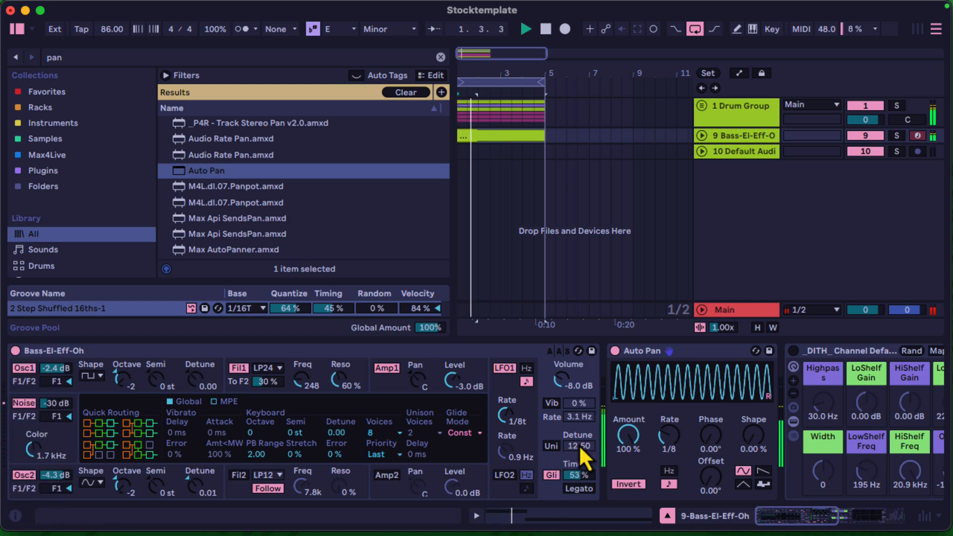
pyautogui.click(554, 448)
pyautogui.moveTo(579, 448); pyautogui.dragTo(579, 447)
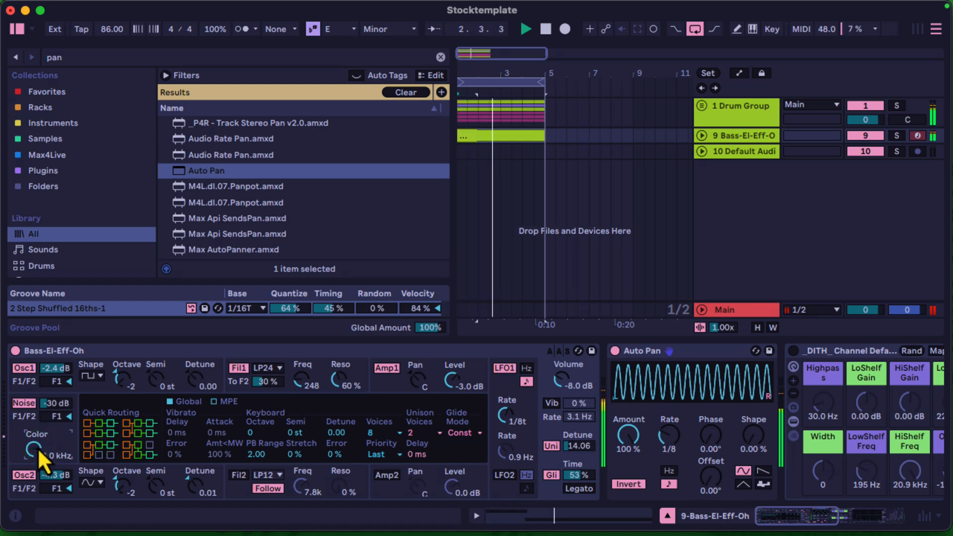
pyautogui.press('super+z')
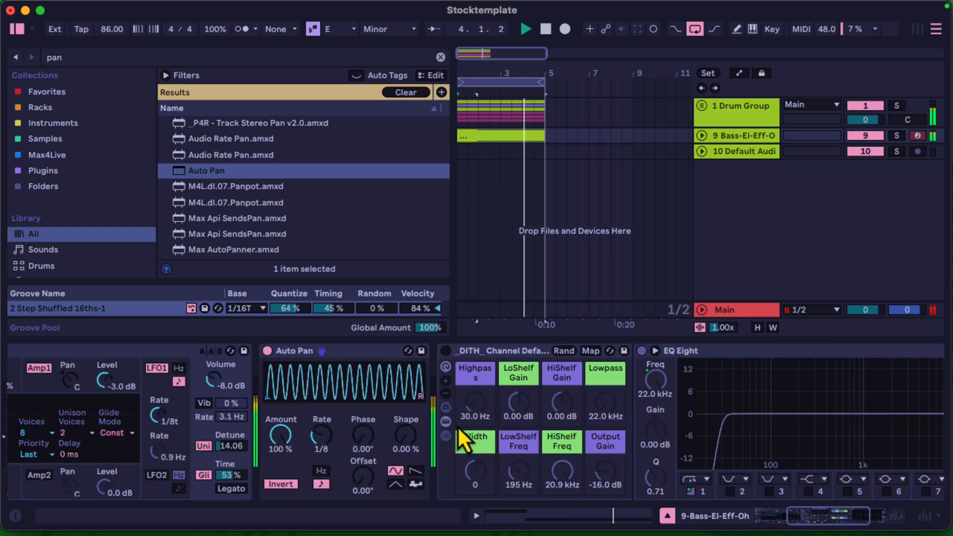
# Step: Set the bass instrument's glide time to 29% and compare the sound with unison off and on, leaving it on
pyautogui.hscroll(5, 457, 427)
pyautogui.moveTo(234, 473); pyautogui.dragTo(233, 485)
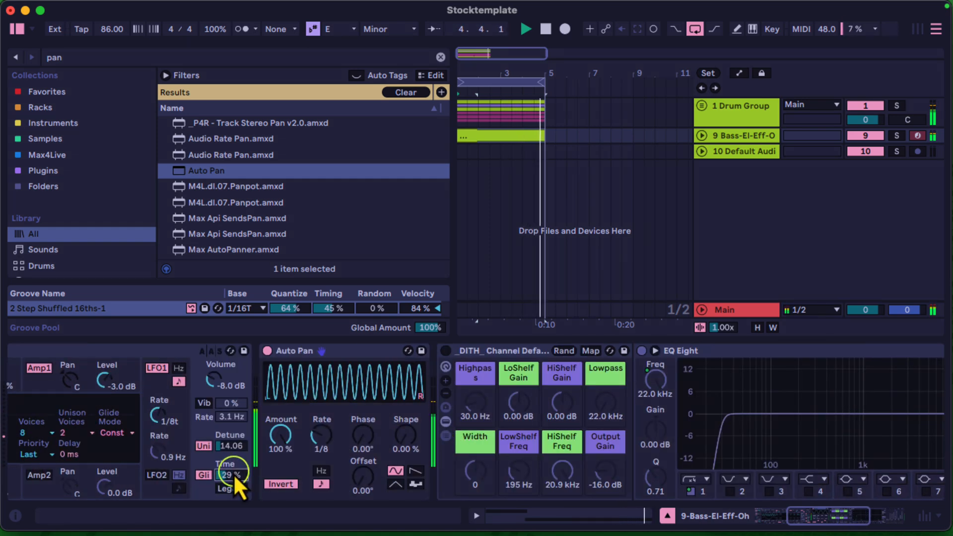
pyautogui.click(204, 449)
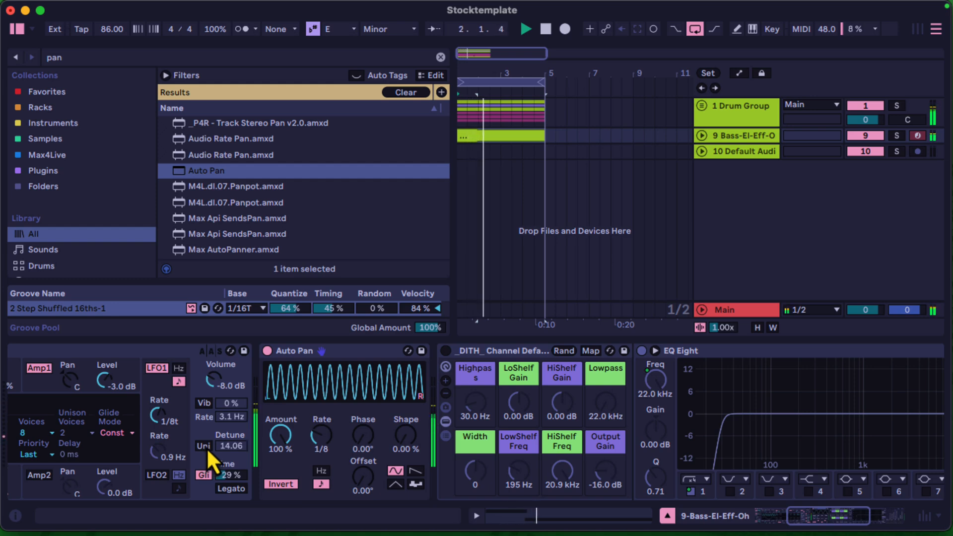
pyautogui.click(206, 448)
# Step: Enable the _DITH_ Channel Default rack on the bass track and set its output gain to -8 dB
pyautogui.hscroll(5, 219, 437)
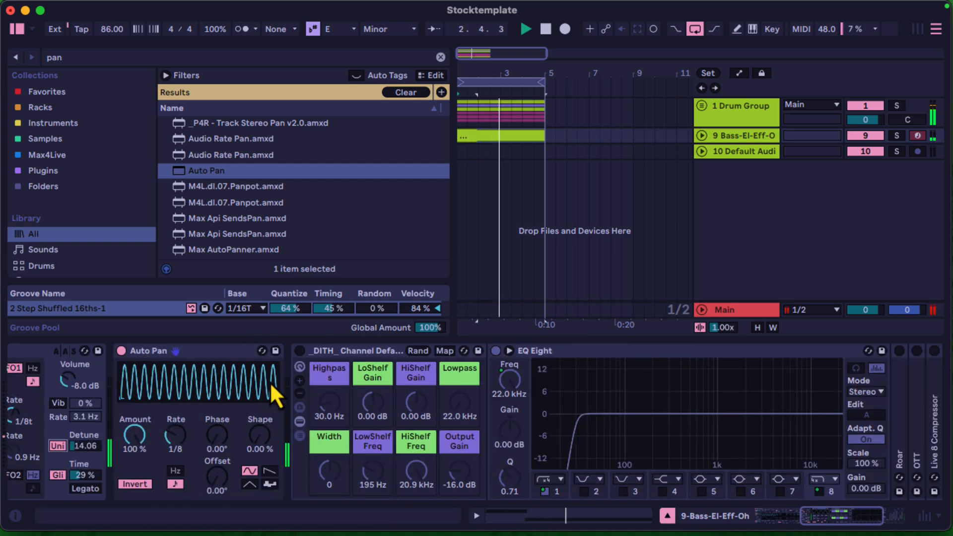
pyautogui.click(298, 353)
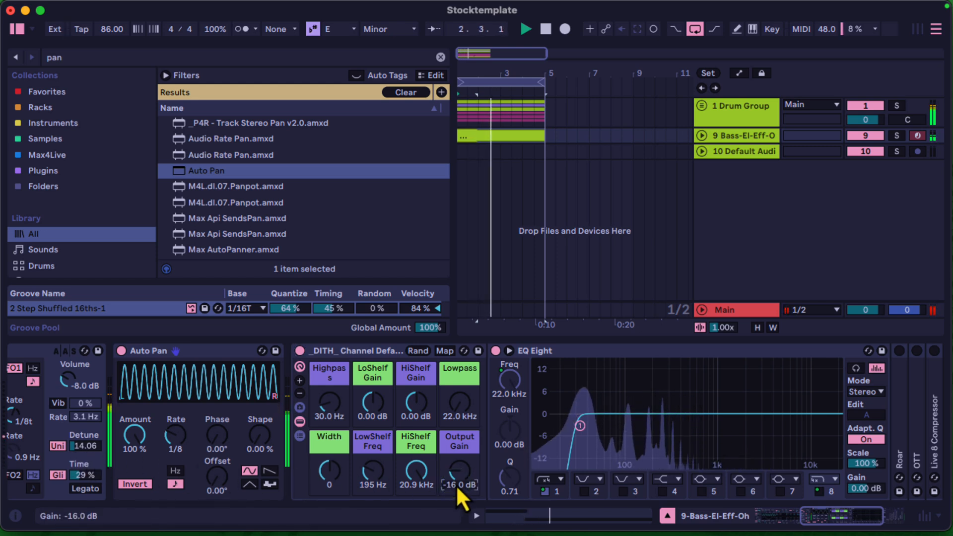
pyautogui.write('-')
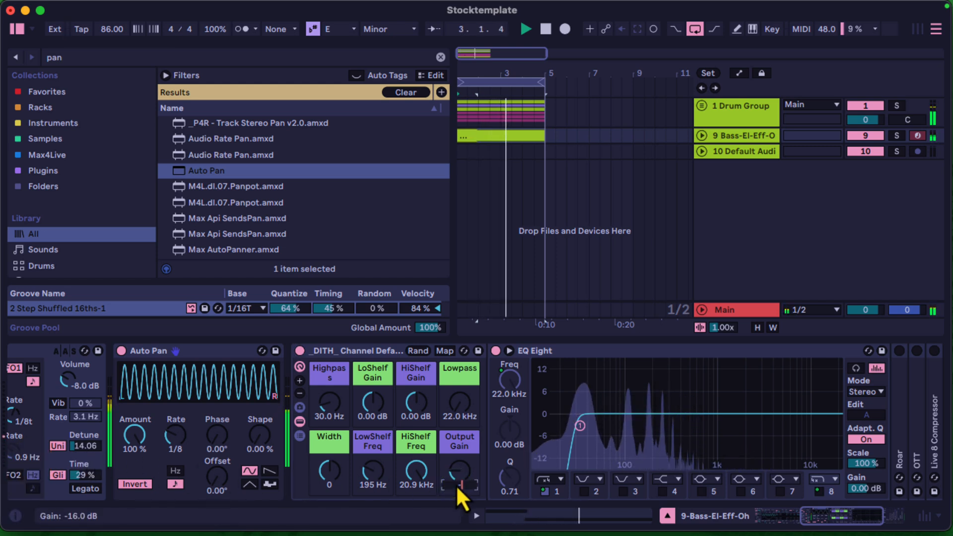
pyautogui.write('8')
pyautogui.press('Return')
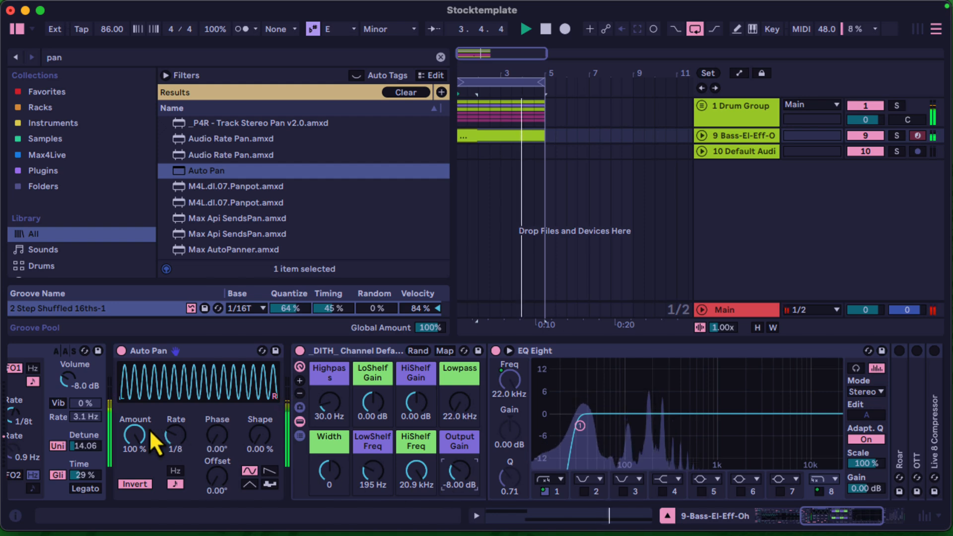
# Step: Open the bass clip and move its one-bar E2 note up to F#2
pyautogui.hscroll(-5, 150, 429)
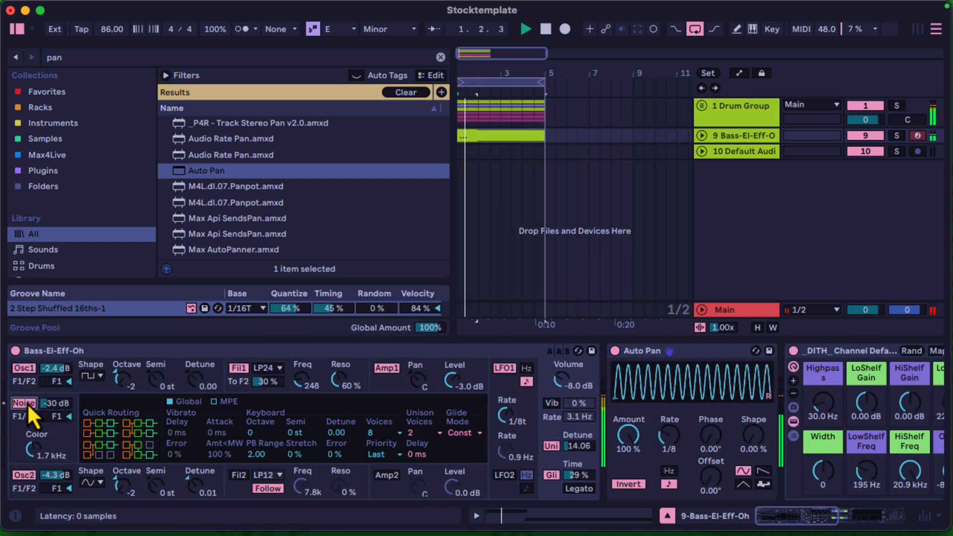
pyautogui.doubleClick(491, 134)
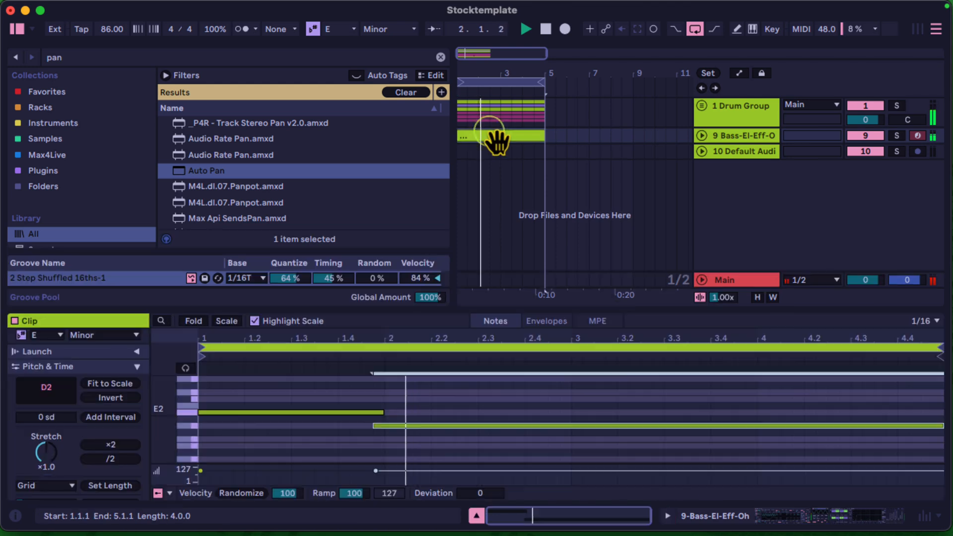
pyautogui.click(331, 412)
pyautogui.moveTo(330, 408); pyautogui.dragTo(331, 400)
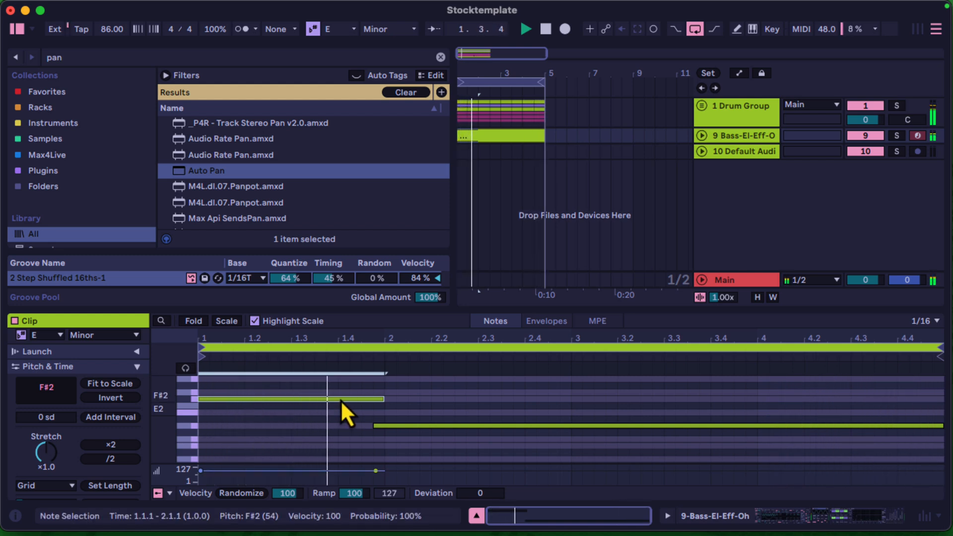
# Step: Try different LFO 1 rate and filter 1 frequency and resonance settings on the bass instrument, and undo the filter changes
pyautogui.click(745, 138)
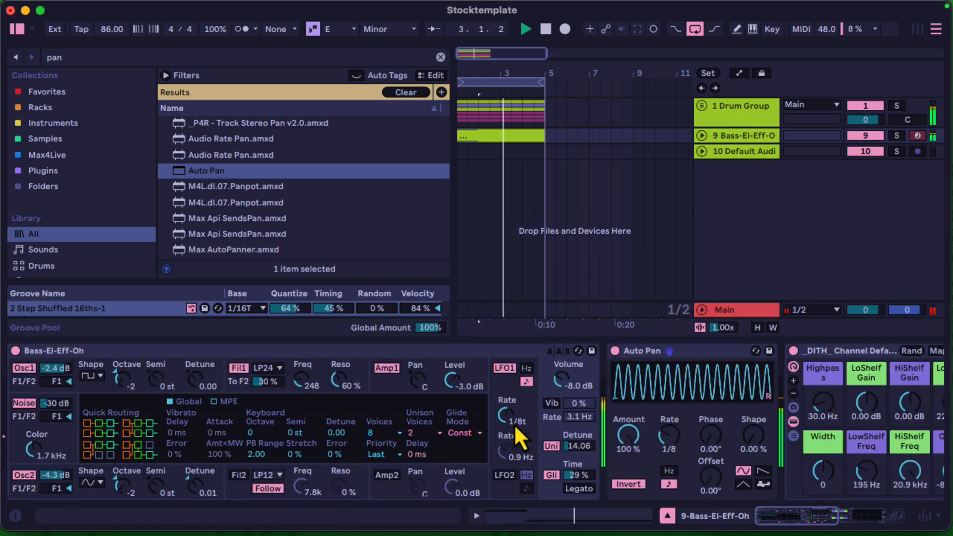
pyautogui.click(514, 371)
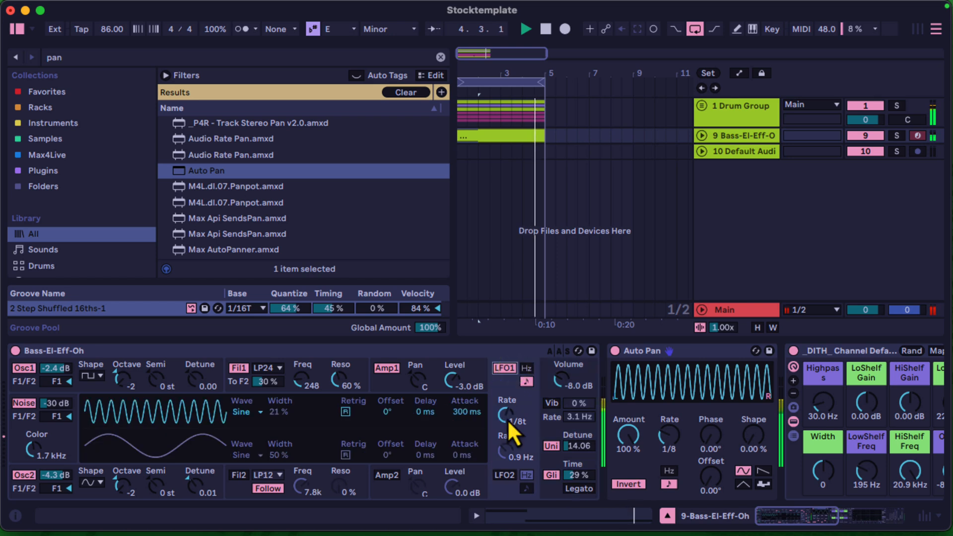
pyautogui.moveTo(508, 419); pyautogui.dragTo(509, 420)
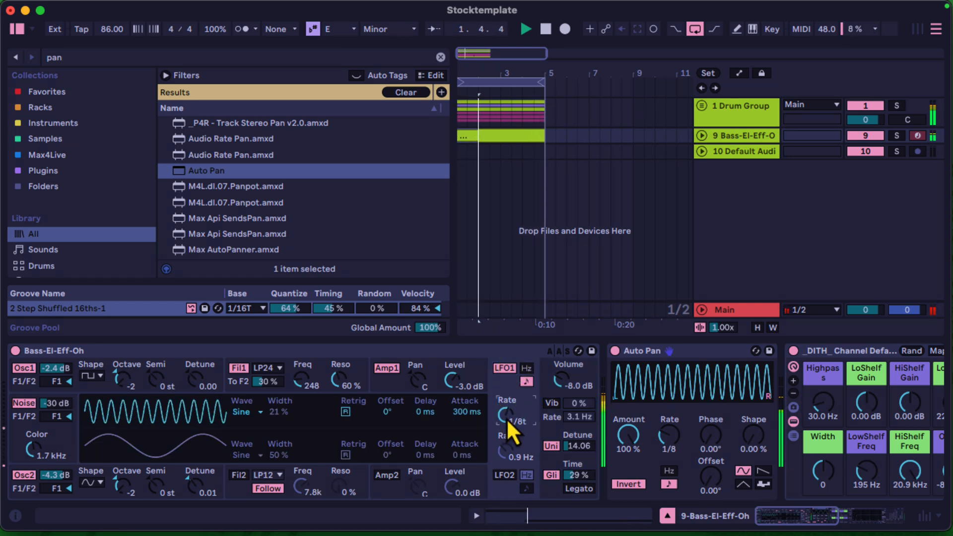
pyautogui.click(303, 385)
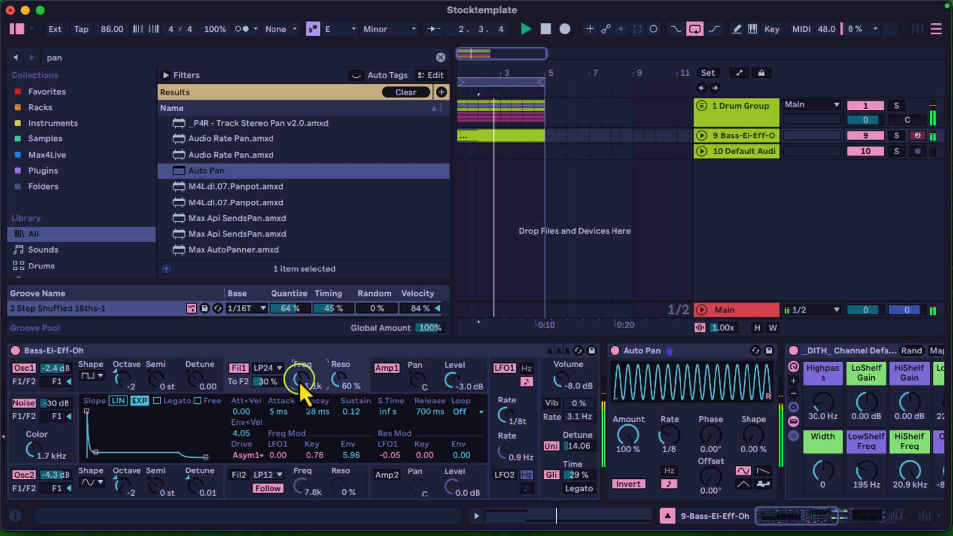
pyautogui.moveTo(299, 383); pyautogui.dragTo(299, 381)
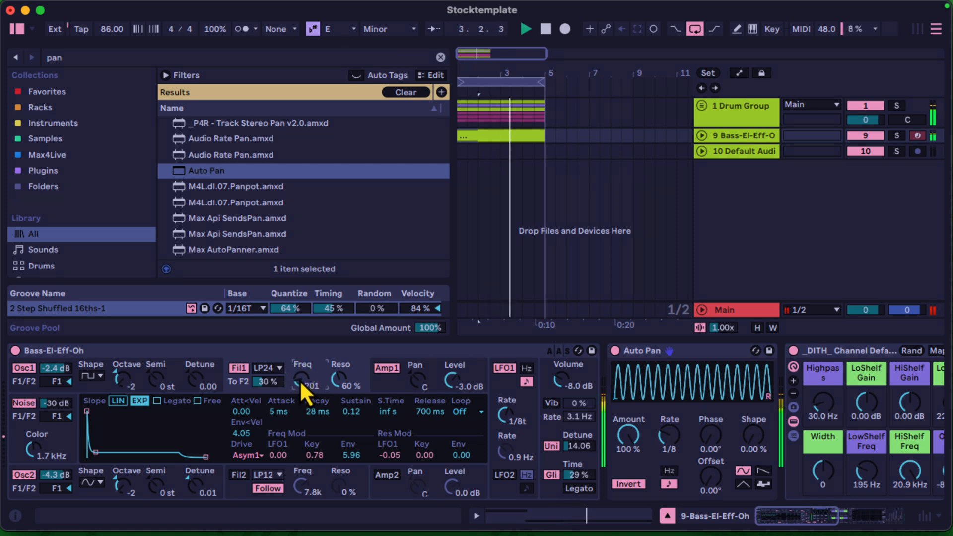
pyautogui.press('super+z')
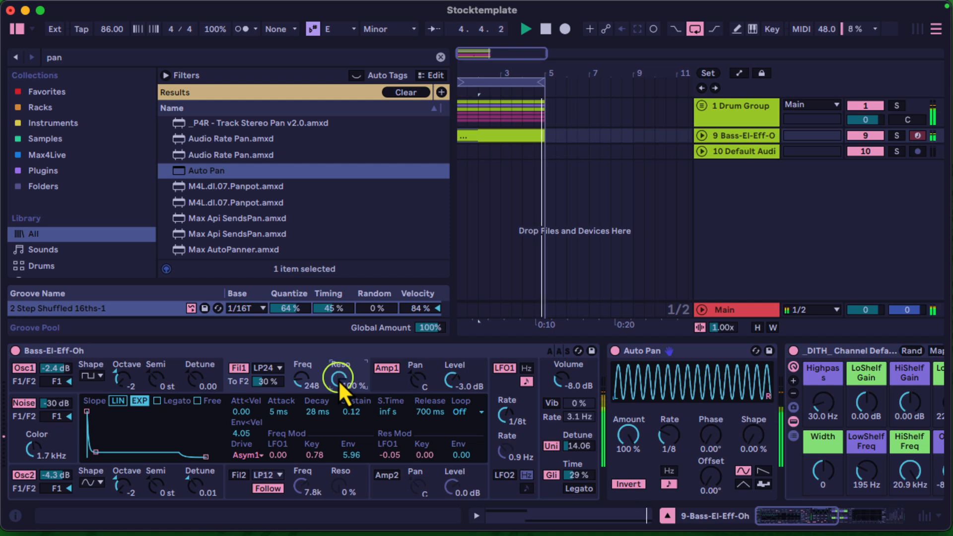
pyautogui.press('super+z')
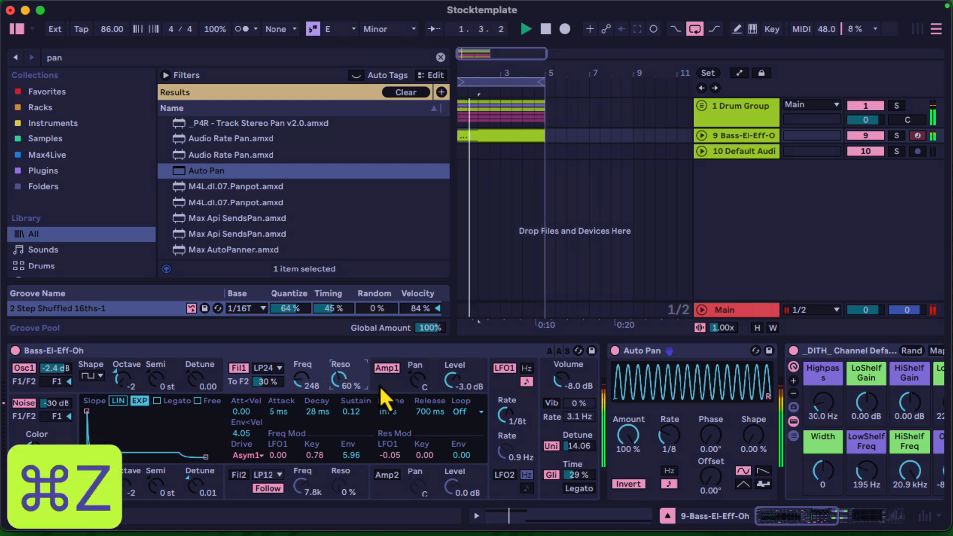
pyautogui.click(388, 386)
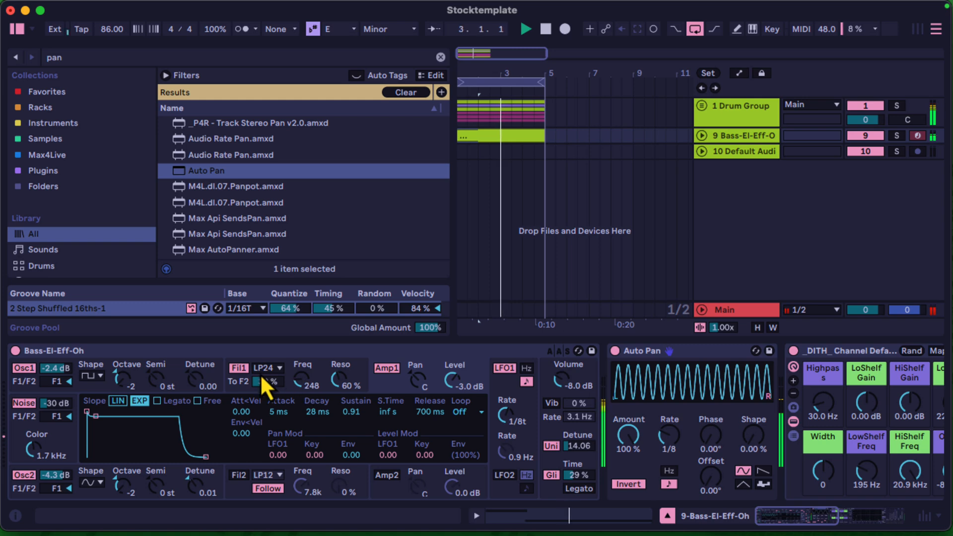
# Step: Try Roar enabled between Auto Pan and the channel rack, browse replacement effects for it, and undo its activation and move
pyautogui.hscroll(3, 378, 399)
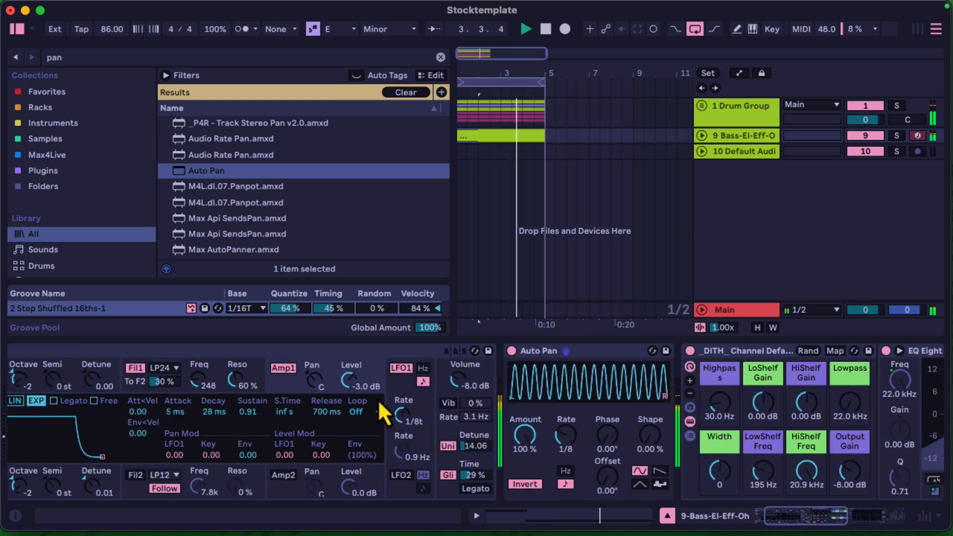
pyautogui.hscroll(10, 553, 399)
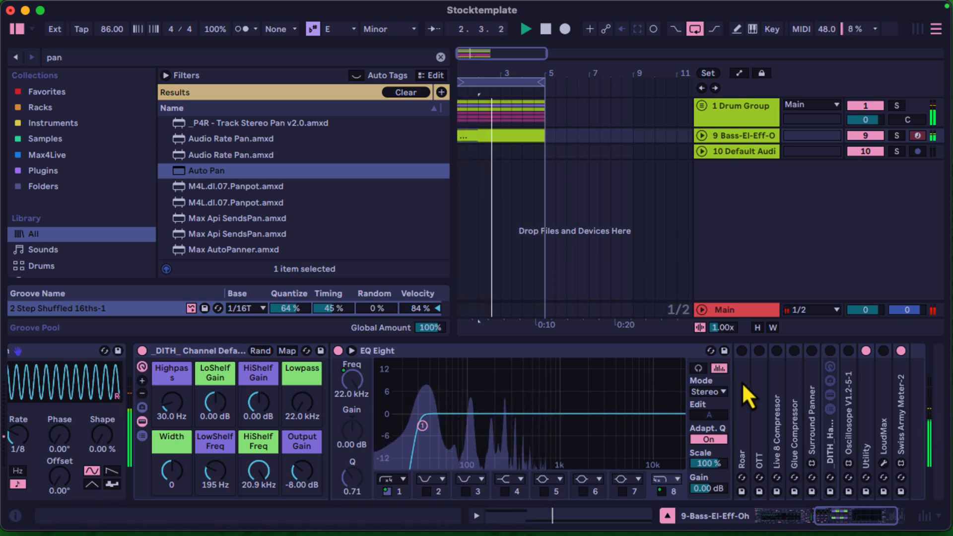
pyautogui.moveTo(742, 382); pyautogui.dragTo(143, 353)
pyautogui.doubleClick(141, 369)
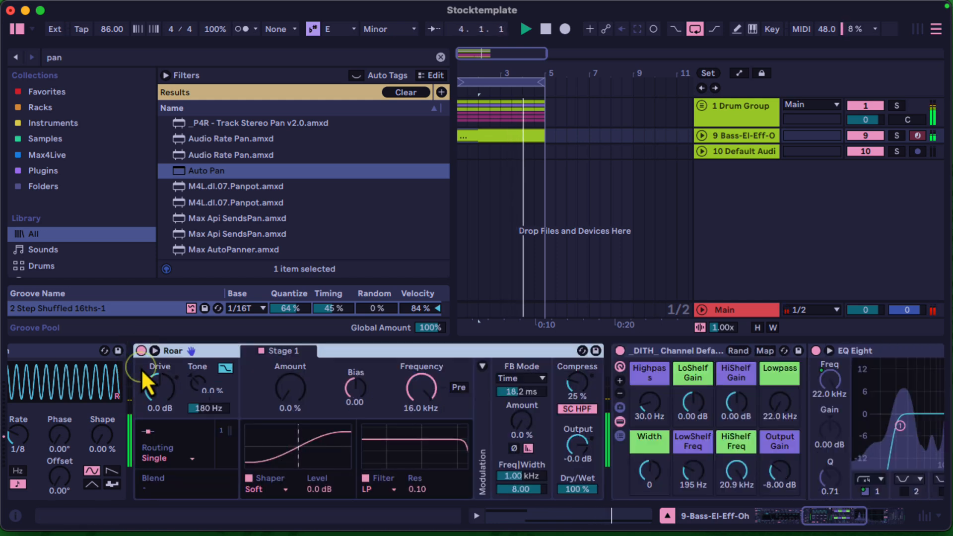
pyautogui.click(582, 351)
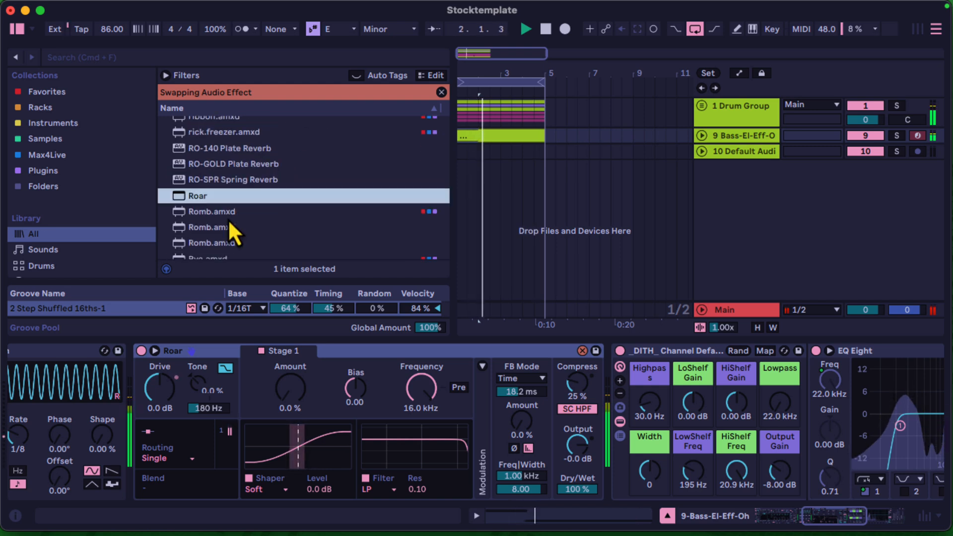
pyautogui.scroll(-5, 222, 148)
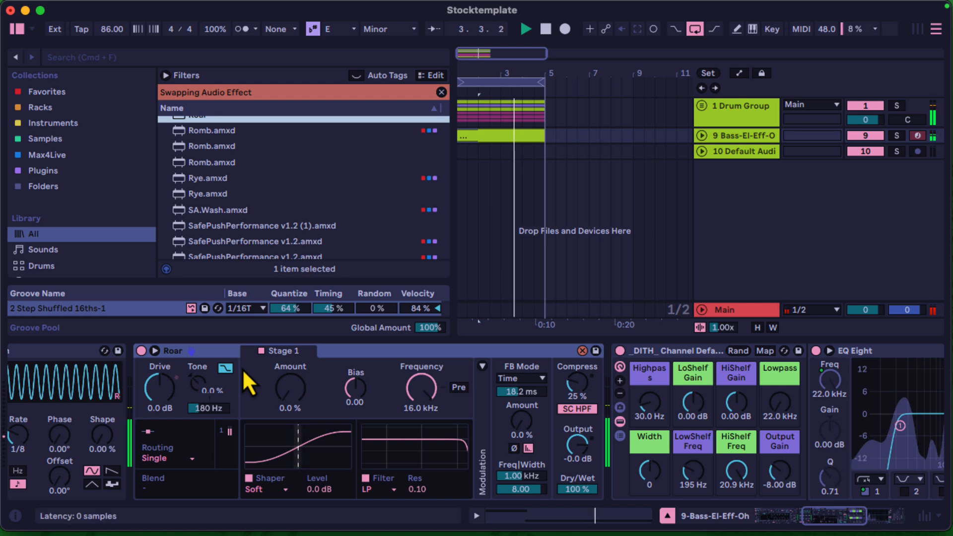
pyautogui.press('super+z')
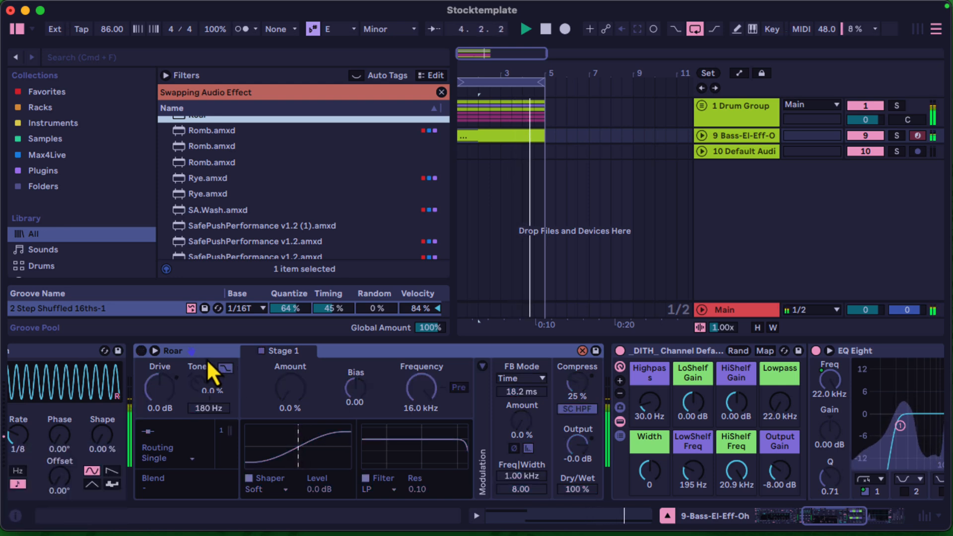
pyautogui.press('super+z')
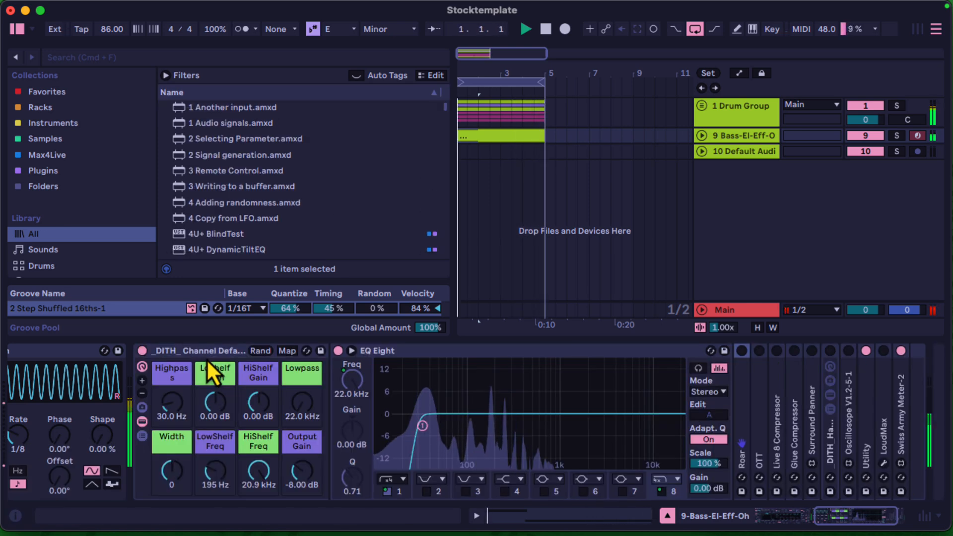
# Step: Show the channel rack's chain list and create a second, empty chain below the EQ Eight chain
pyautogui.click(143, 435)
pyautogui.rightClick(354, 412)
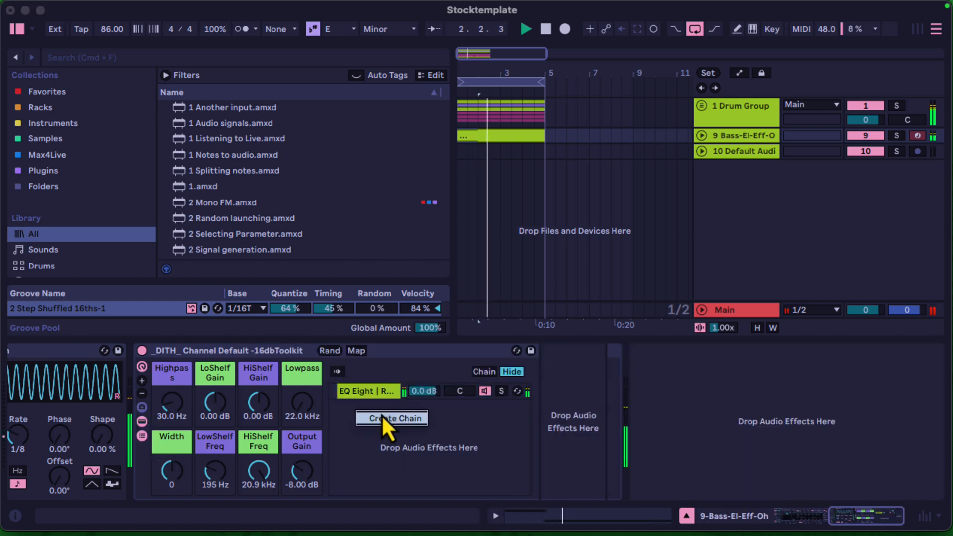
pyautogui.click(382, 416)
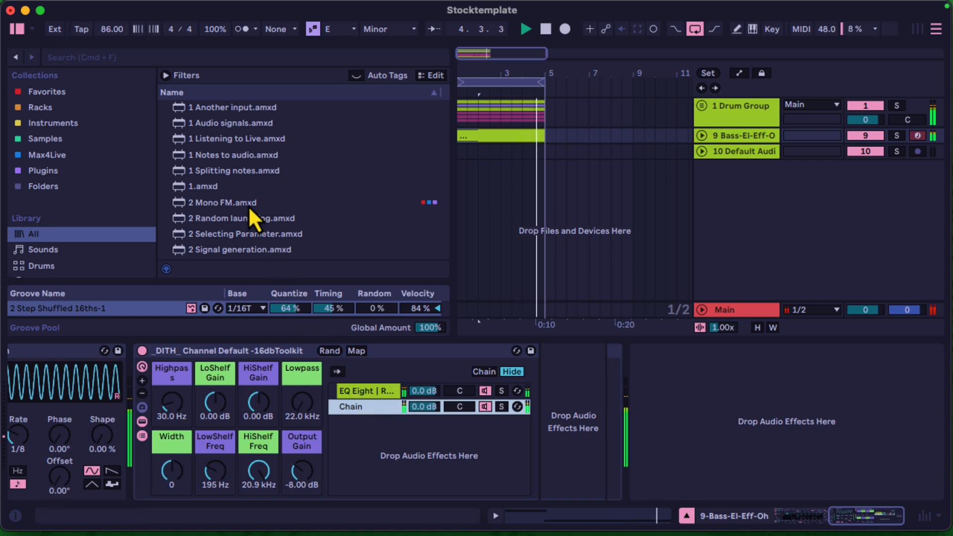
# Step: Switch between the rack's two chains, select the EQ Eight chain and start a browser search
pyautogui.click(379, 393)
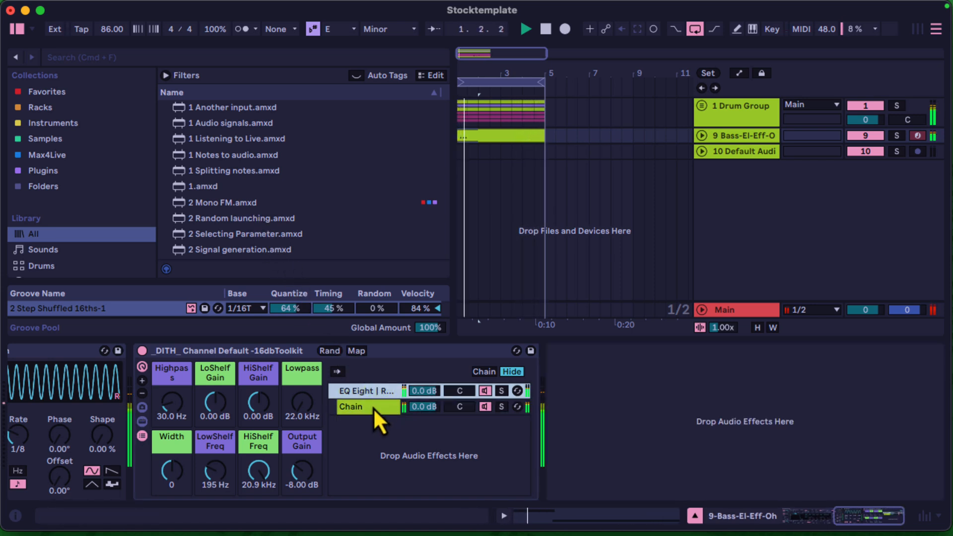
pyautogui.click(374, 408)
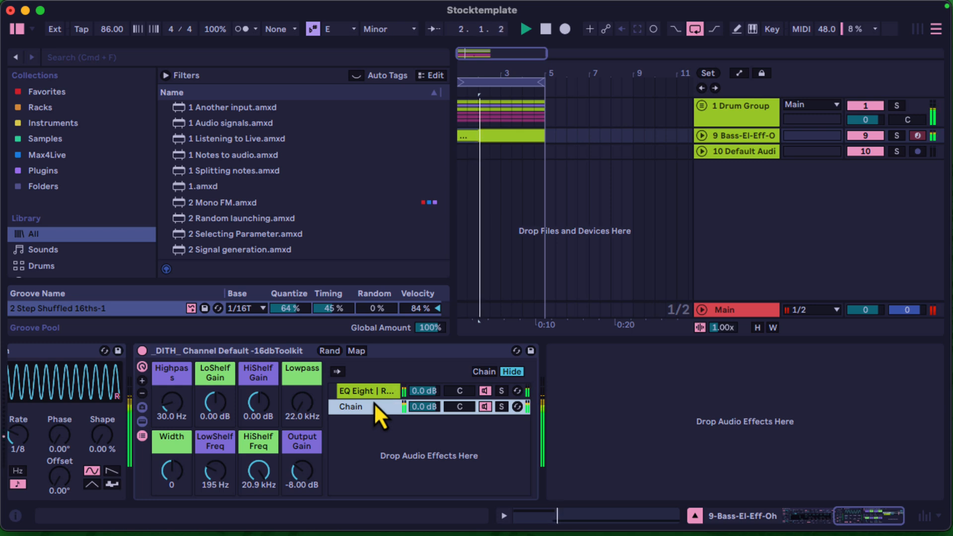
pyautogui.click(372, 392)
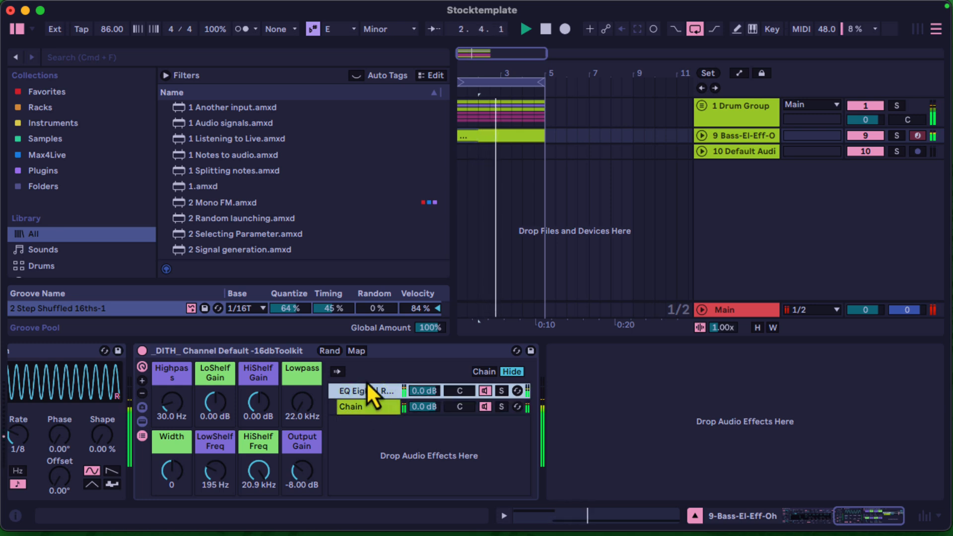
pyautogui.click(206, 60)
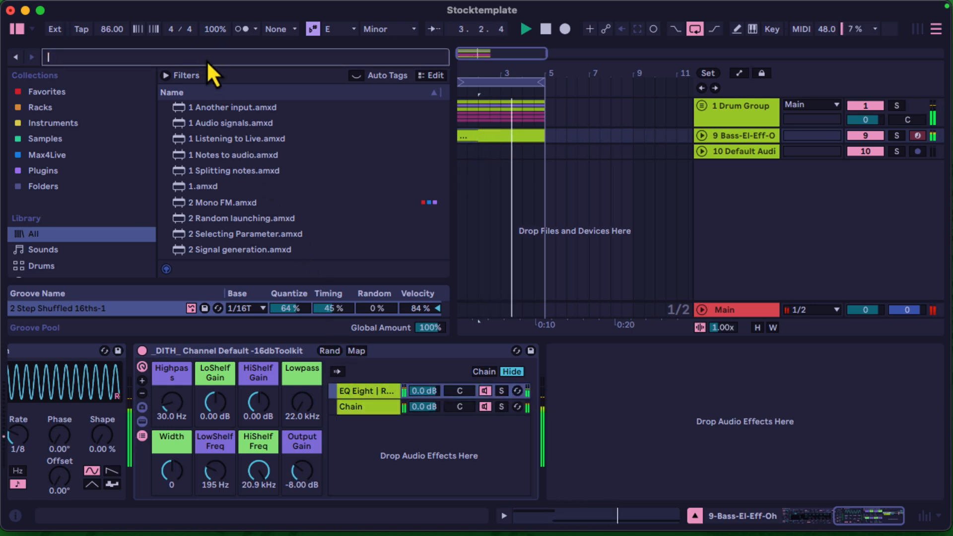